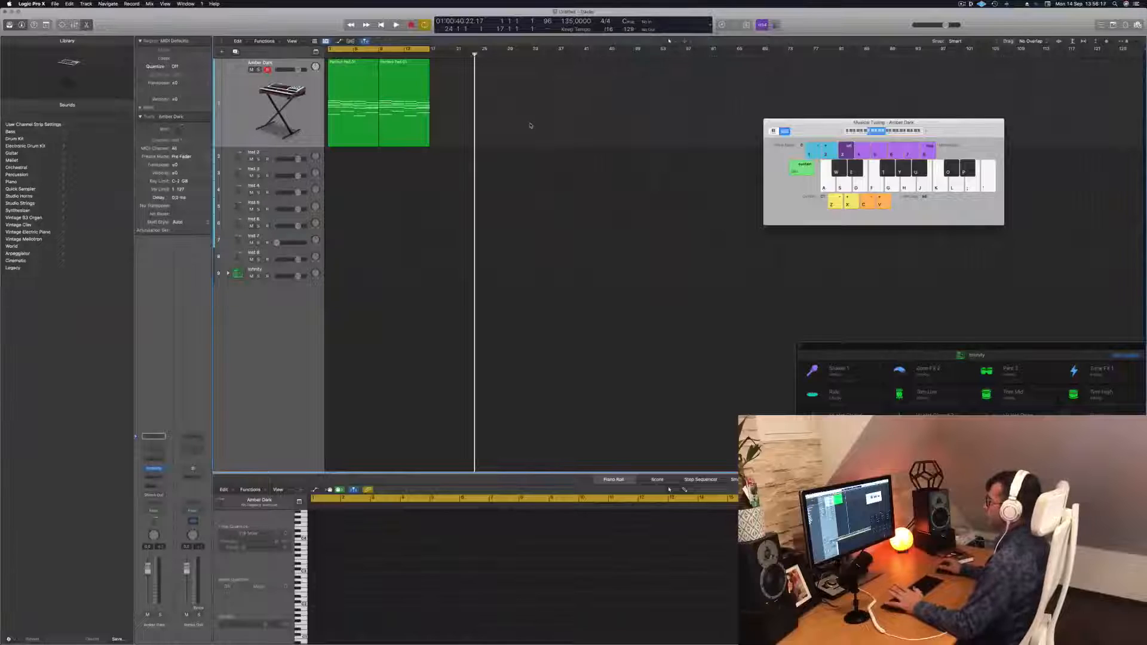
Select the Amber Dark pad region, open its Alchemy instrument window, and arrange it beside the Musical Typing window
{"action": "key", "text": "space"}
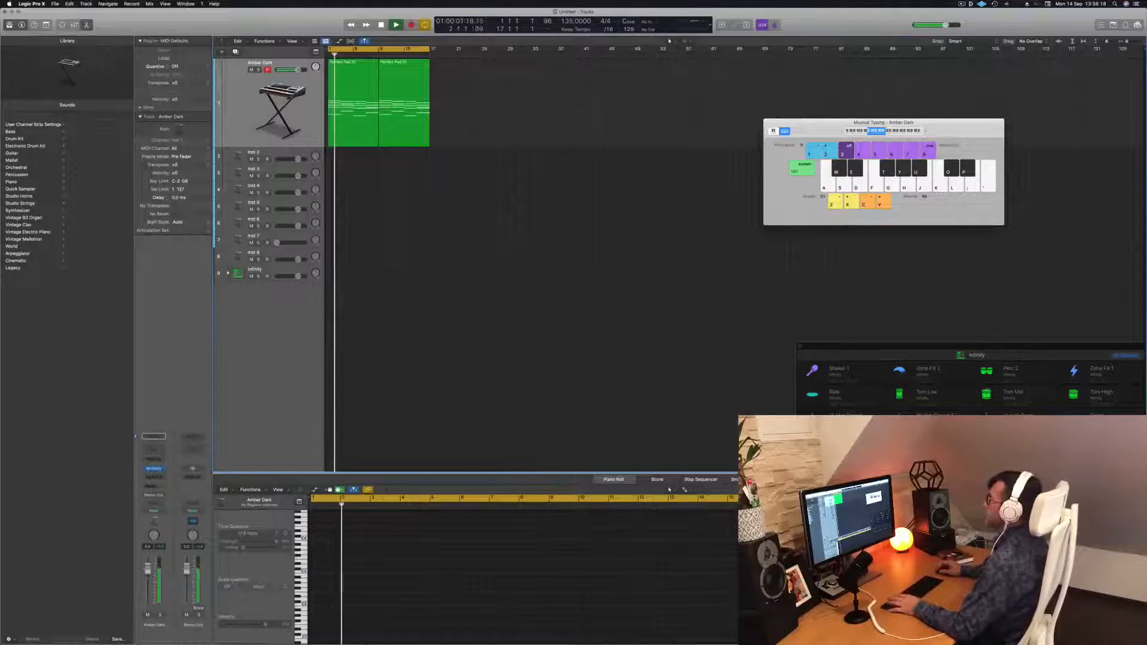
{"action": "left_click", "coordinate": [354, 101]}
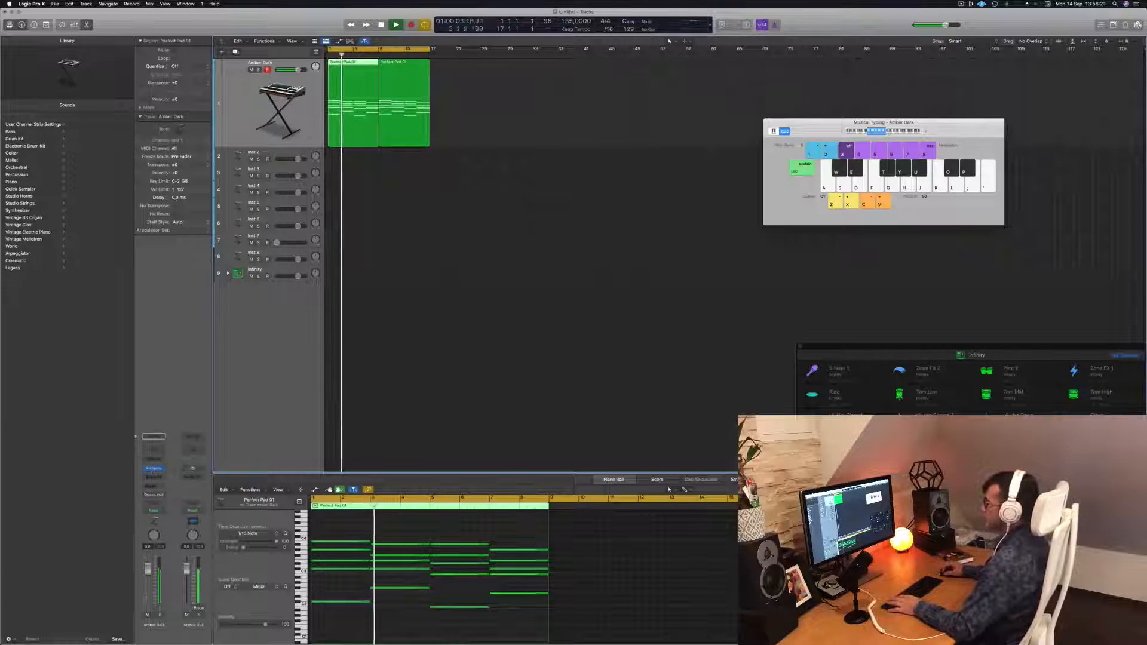
{"action": "key", "text": "v"}
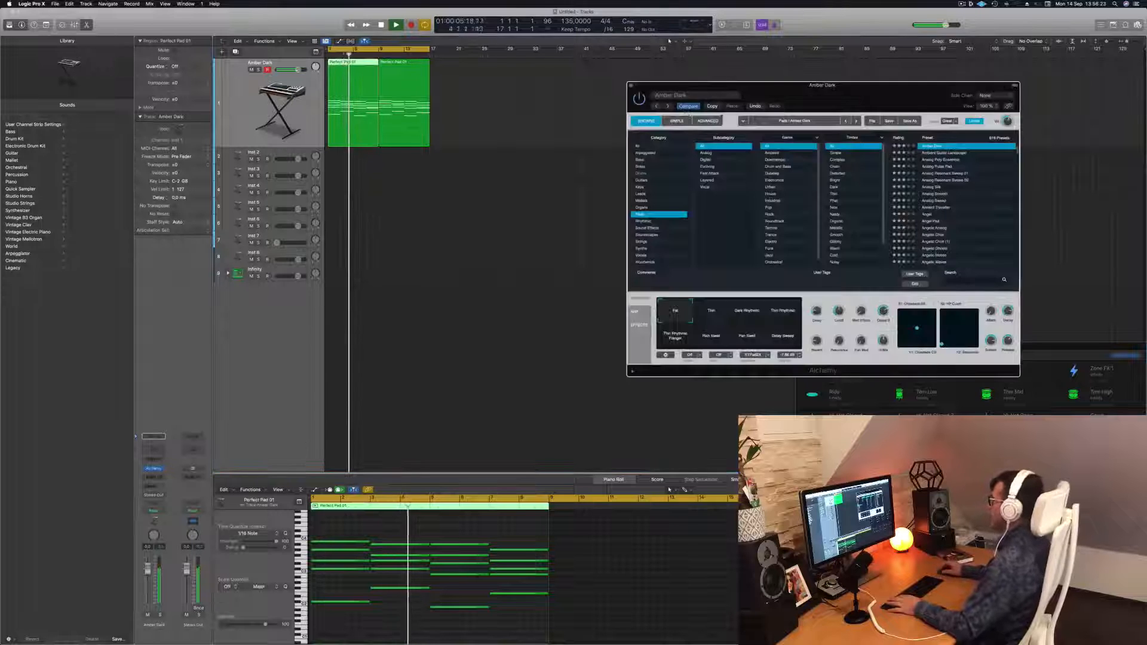
{"action": "left_click_drag", "start_coordinate": [694, 115], "coordinate": [727, 164]}
{"action": "left_click_drag", "start_coordinate": [717, 85], "coordinate": [529, 67]}
{"action": "left_click_drag", "start_coordinate": [855, 133], "coordinate": [940, 37]}
{"action": "left_click_drag", "start_coordinate": [634, 70], "coordinate": [668, 208]}
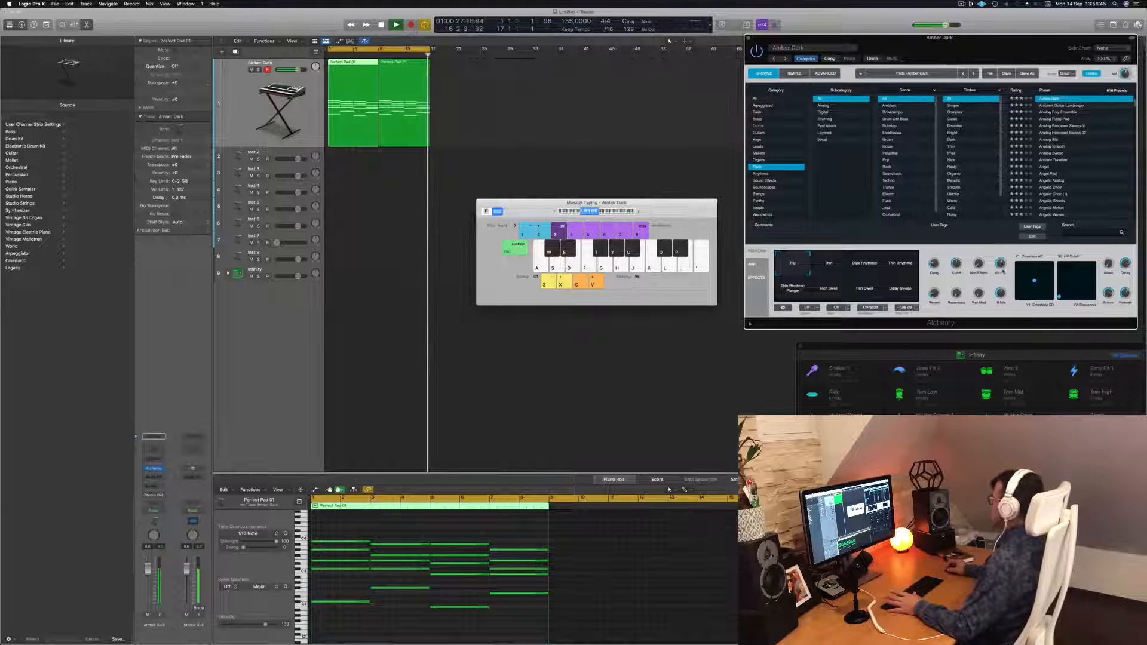
Move the Musical Typing window aside, then select all regions and play the arrangement
{"action": "key", "text": "space"}
{"action": "left_click", "coordinate": [590, 128]}
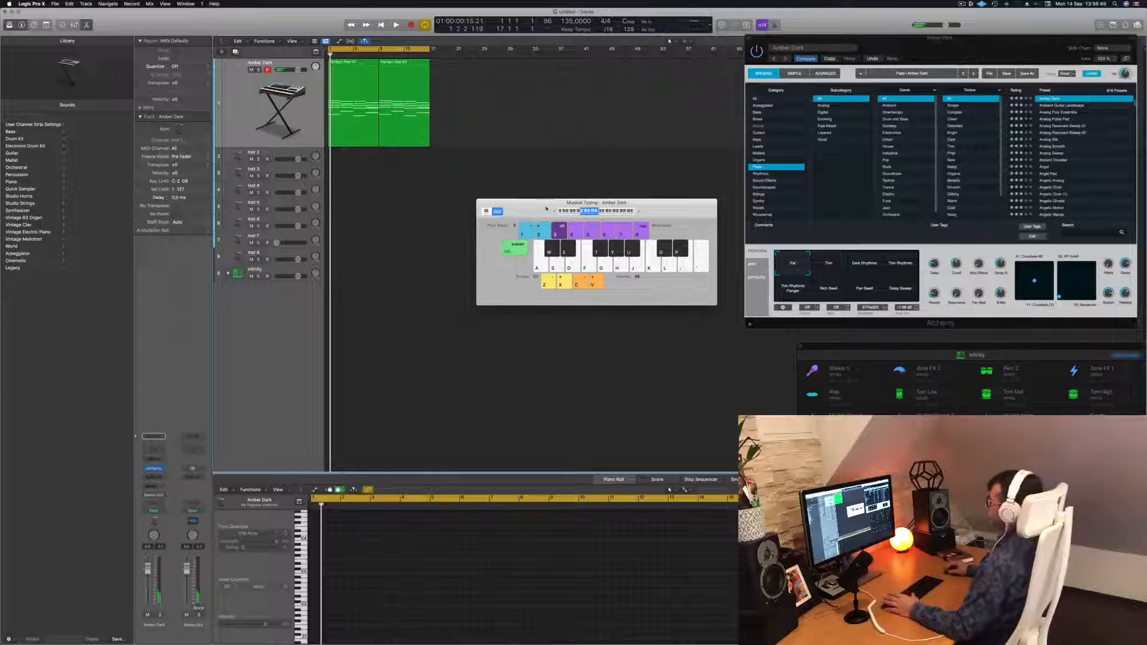
{"action": "left_click_drag", "start_coordinate": [538, 207], "coordinate": [695, 230]}
{"action": "key", "text": "super+a"}
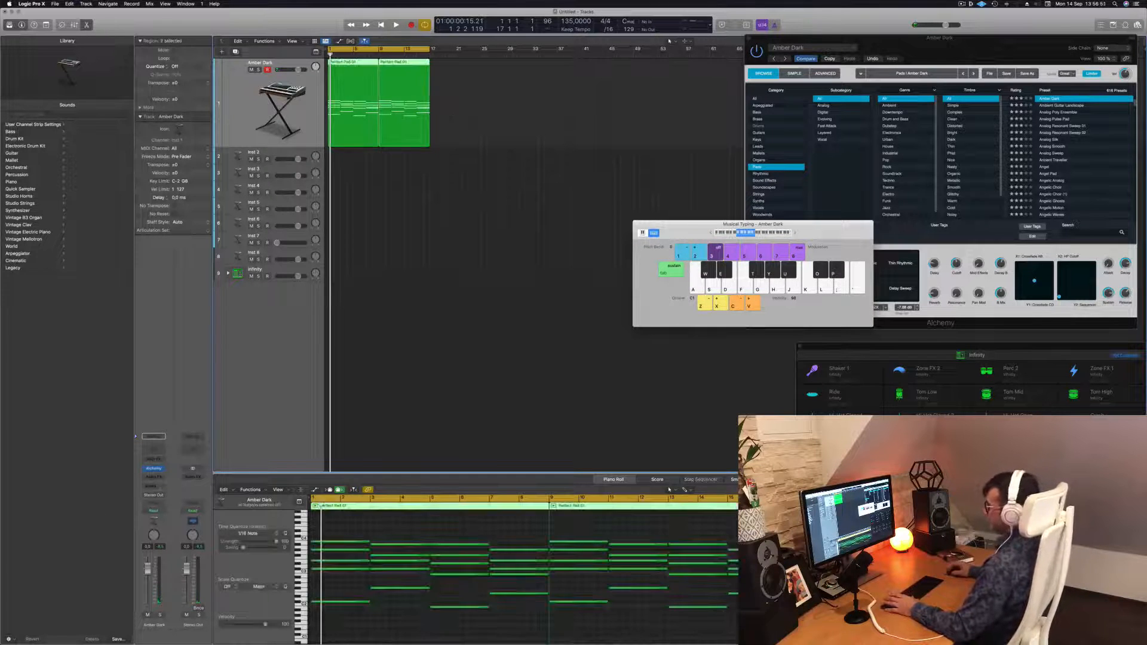
{"action": "key", "text": "space"}
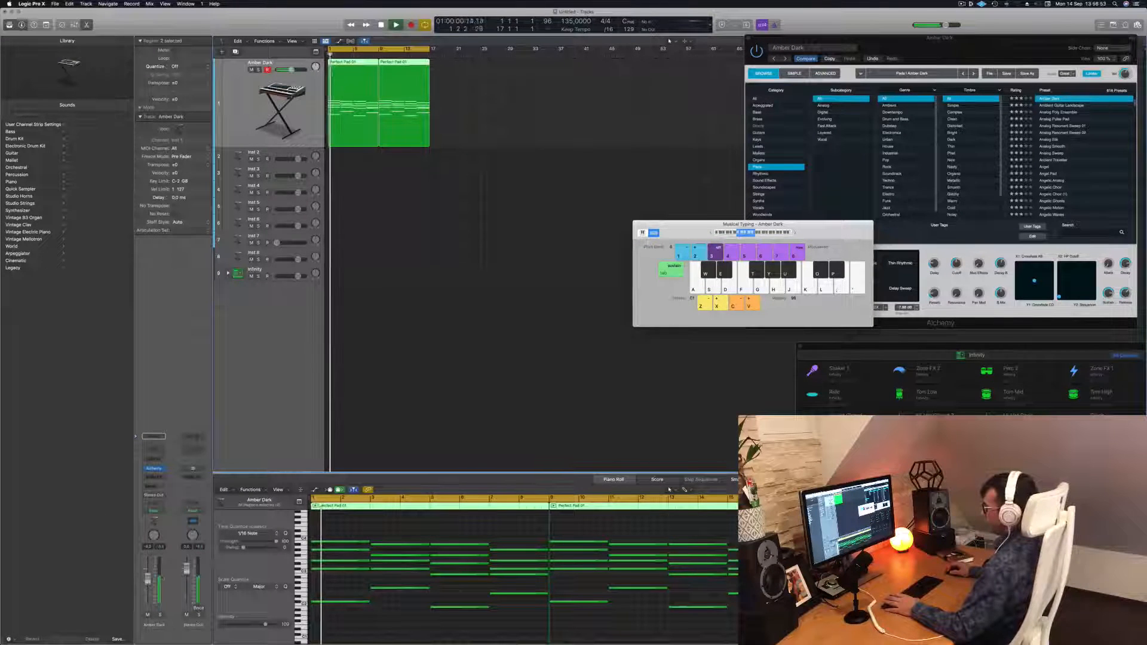
Expand the Infinity drum kit track stack and reselect its main Infinity track
{"action": "left_click", "coordinate": [255, 270]}
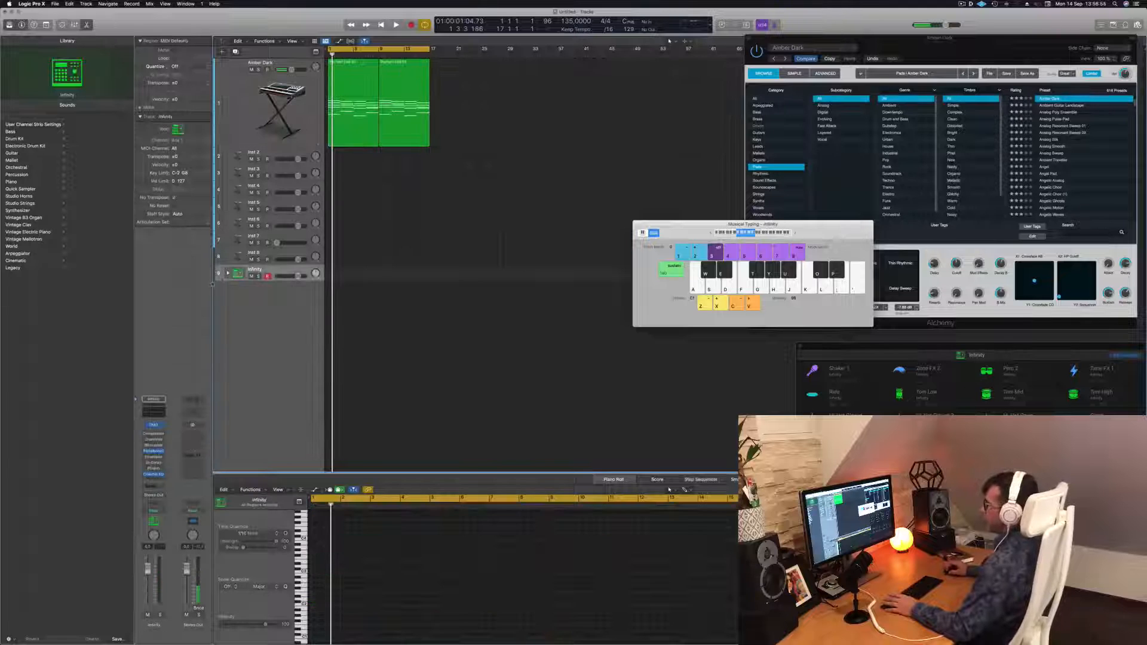
{"action": "left_click", "coordinate": [228, 273]}
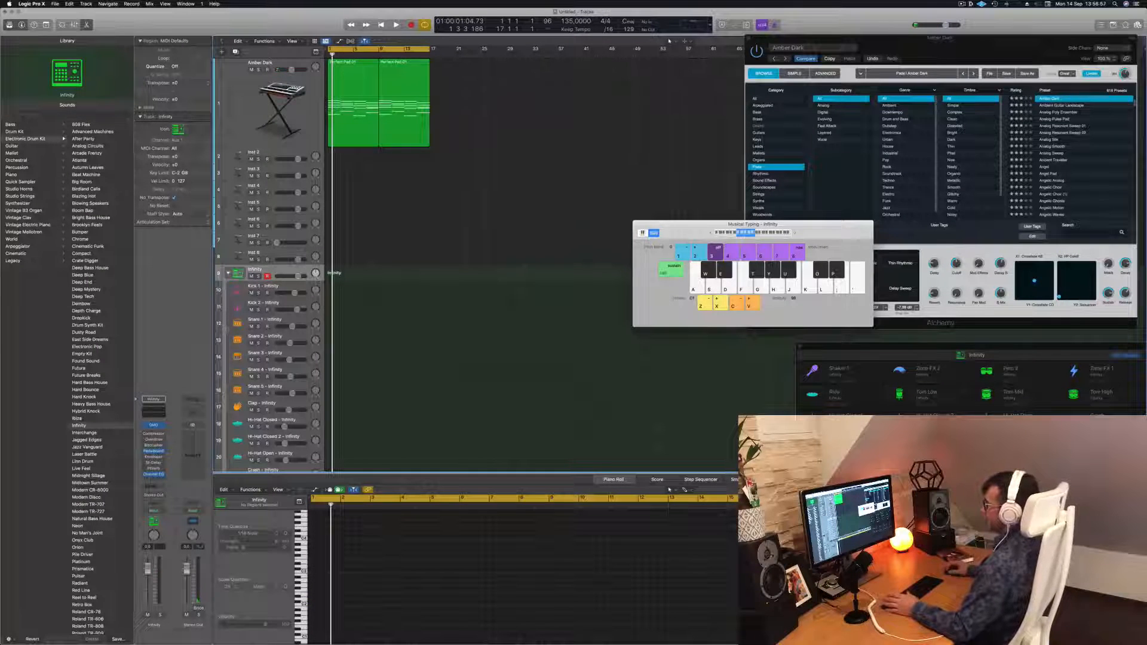
{"action": "left_click", "coordinate": [302, 289]}
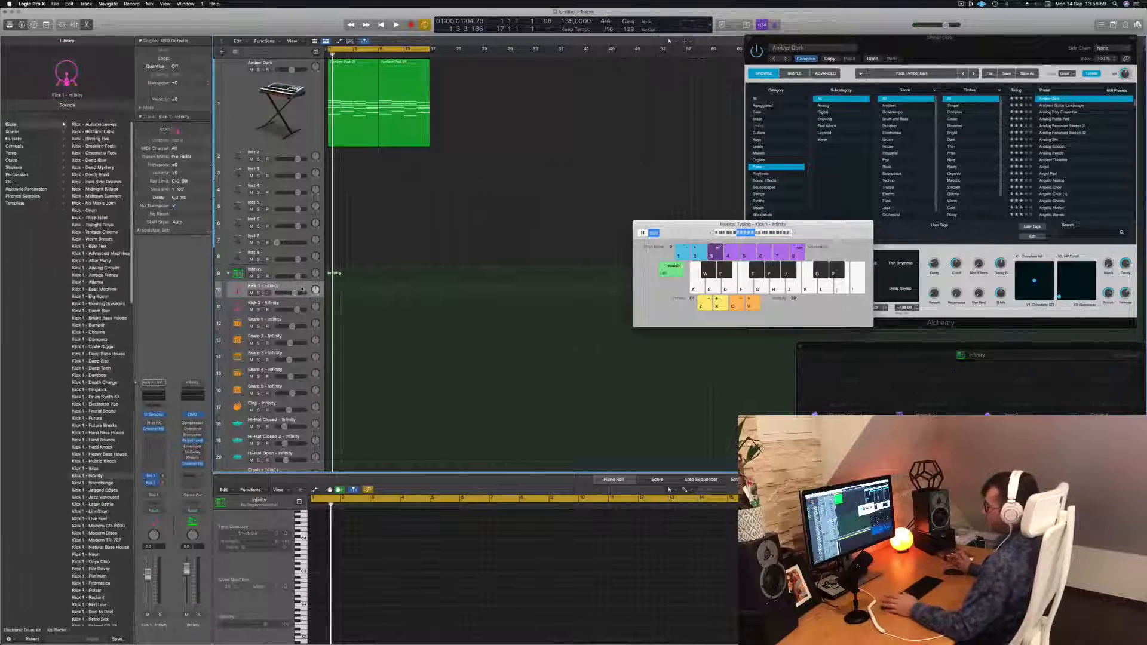
{"action": "left_click", "coordinate": [302, 270]}
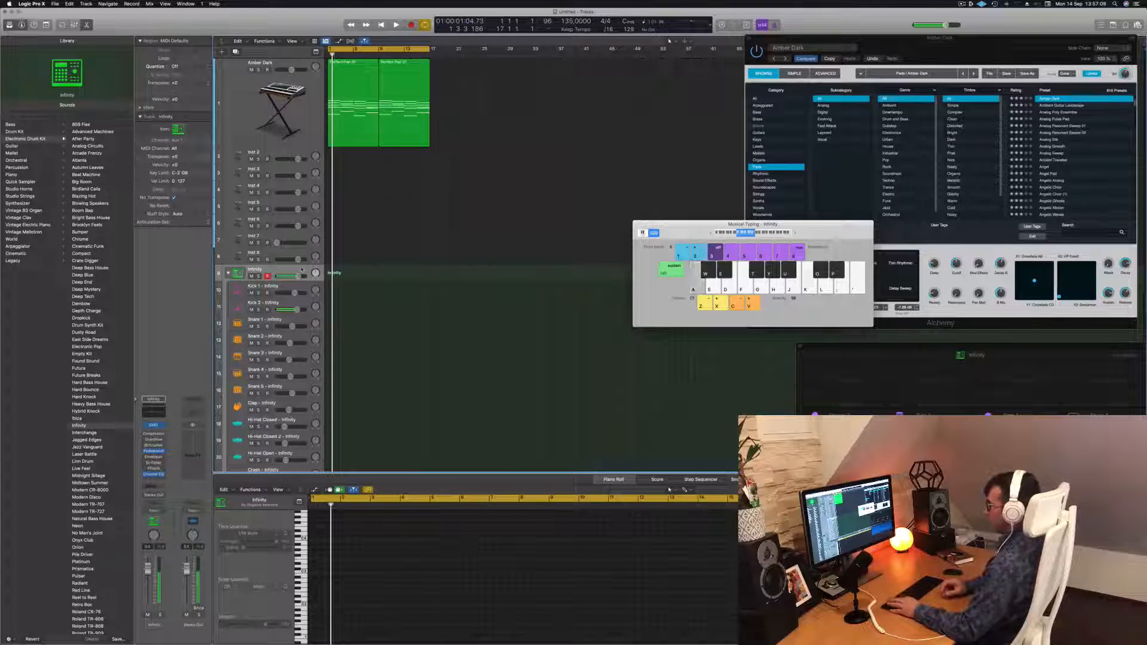
Audition the Infinity kit sounds with Musical Typing, shift the keyboard octave, and return the playhead to the start
{"action": "key", "text": "s"}
{"action": "key", "text": "a"}
{"action": "key", "text": "a"}
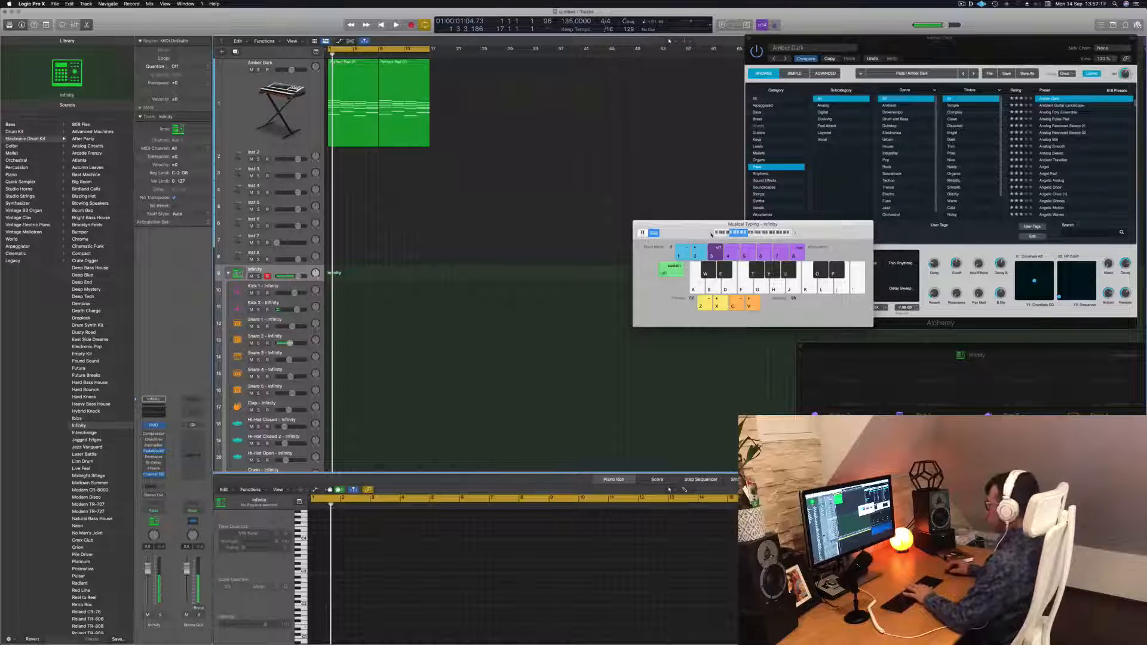
{"action": "key", "text": "apostrophe"}
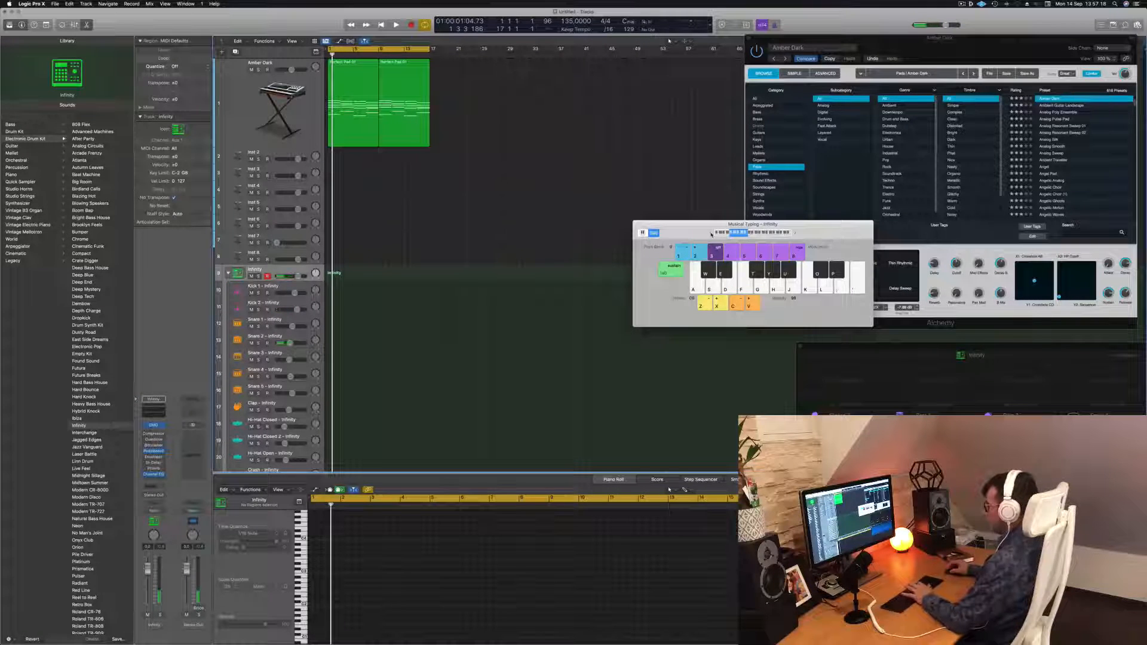
{"action": "key", "text": "x"}
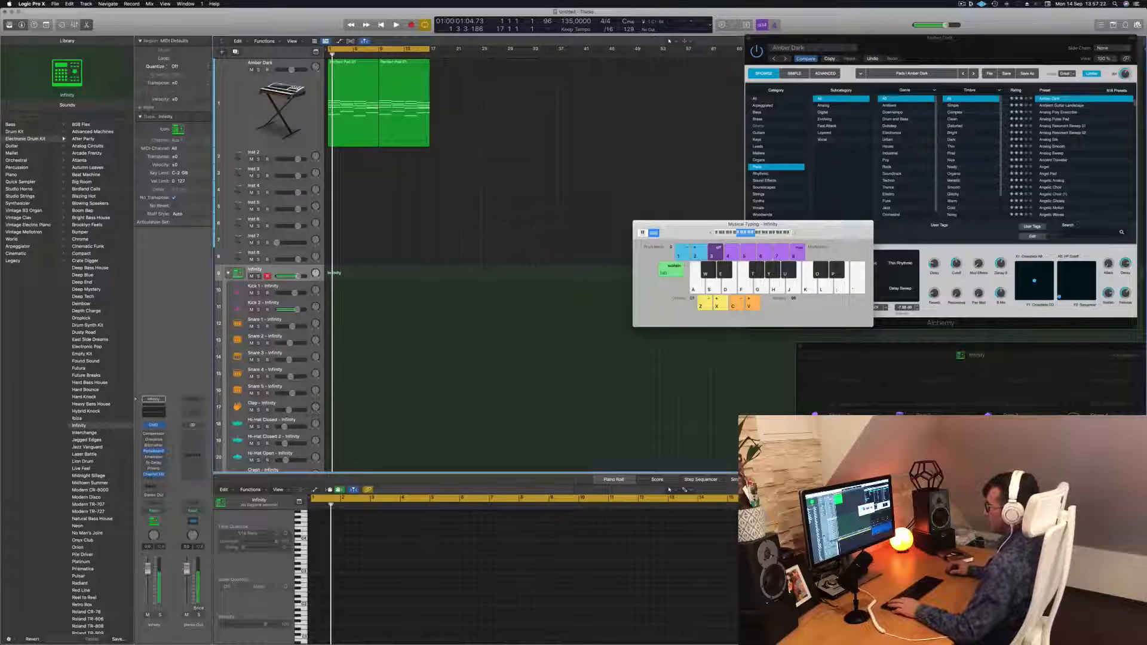
{"action": "key", "text": "Return"}
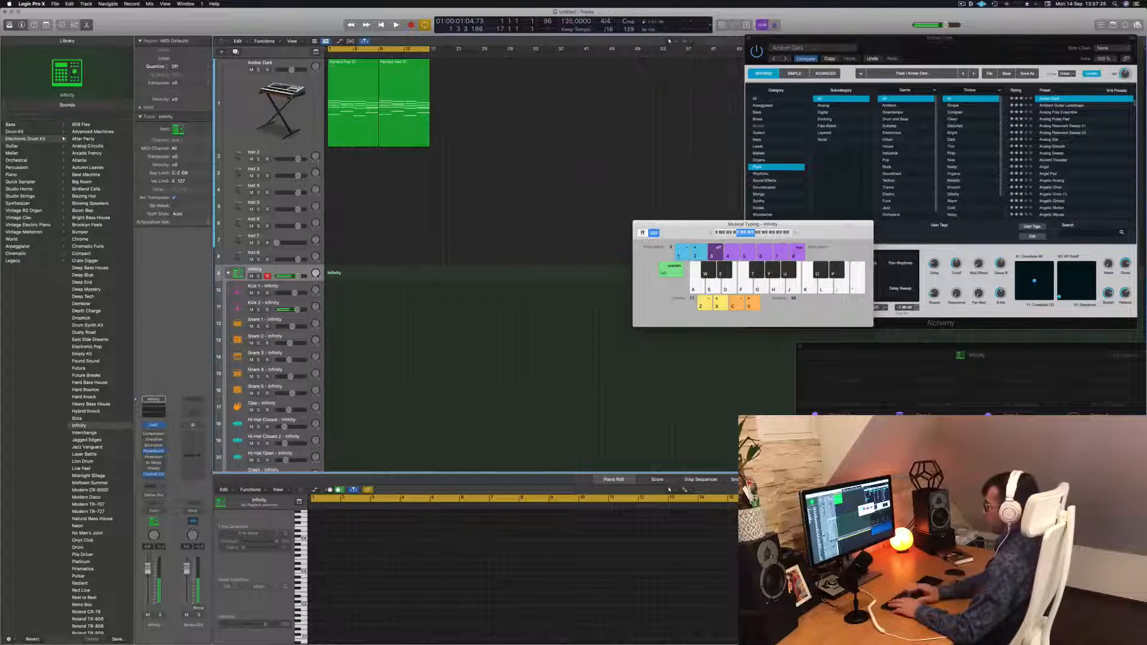
Record a few kick hits on the Infinity track with Musical Typing and stop recording
{"action": "key", "text": "r"}
{"action": "key", "text": "a"}
{"action": "key", "text": "a"}
{"action": "key", "text": "a"}
{"action": "key", "text": "a"}
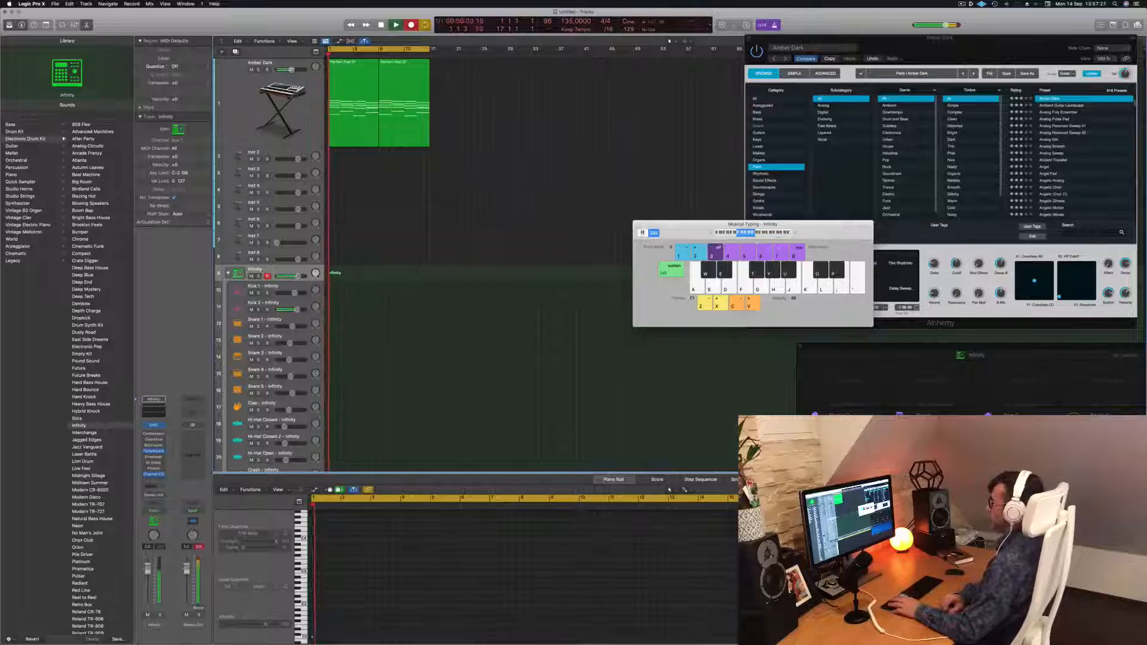
{"action": "key", "text": "space"}
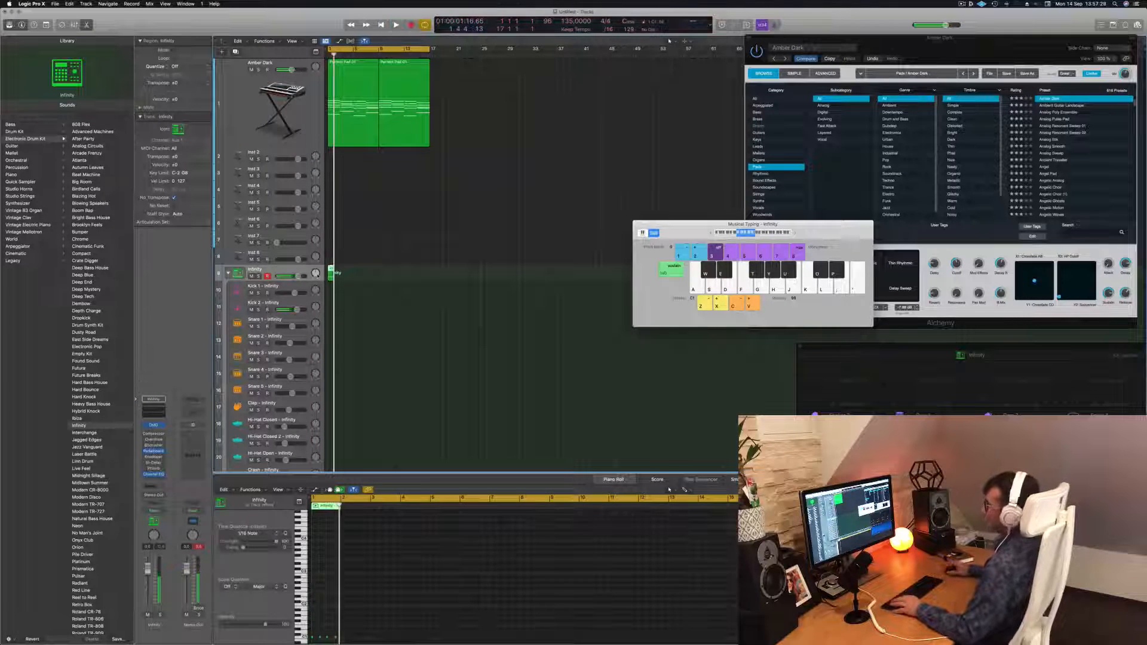
Open the recorded region in the Piano Roll, zoom to fit its notes, and play it back
{"action": "double_click", "coordinate": [331, 269]}
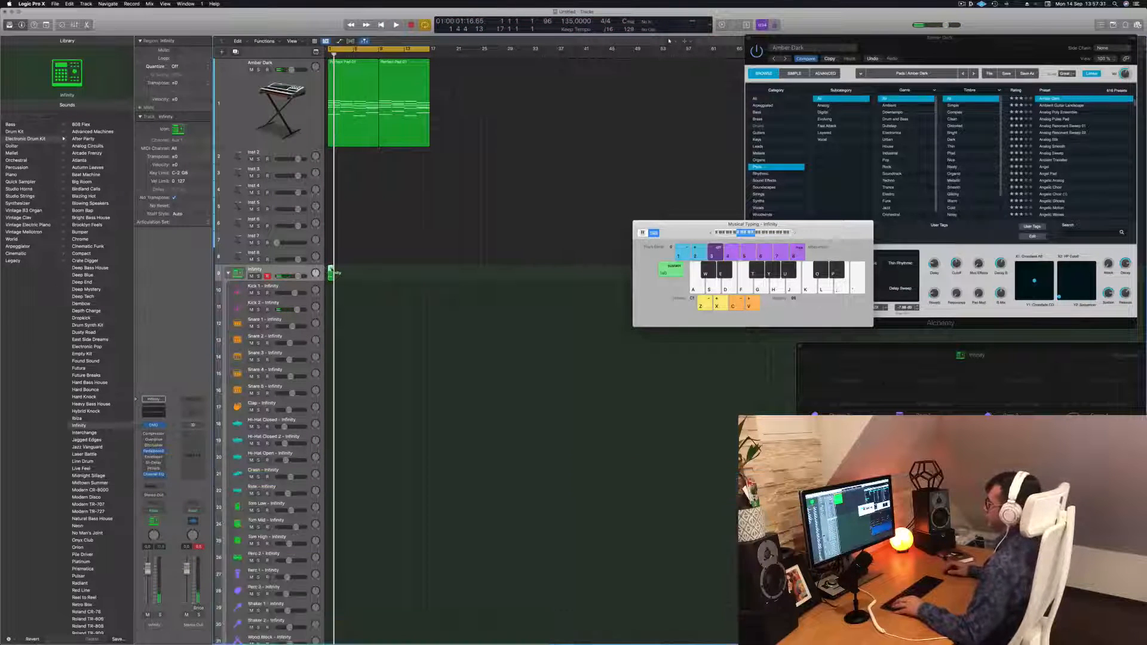
{"action": "double_click", "coordinate": [331, 270]}
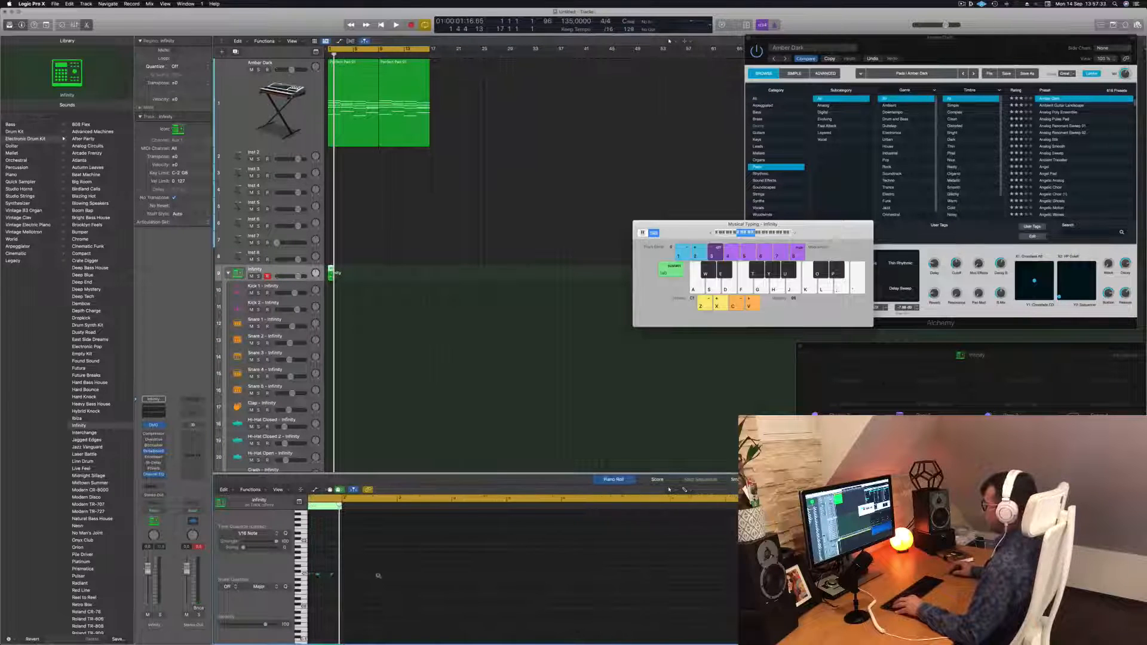
{"action": "key", "text": "z"}
{"action": "key", "text": "super+a"}
{"action": "key", "text": "space"}
{"action": "left_click", "coordinate": [389, 617]}
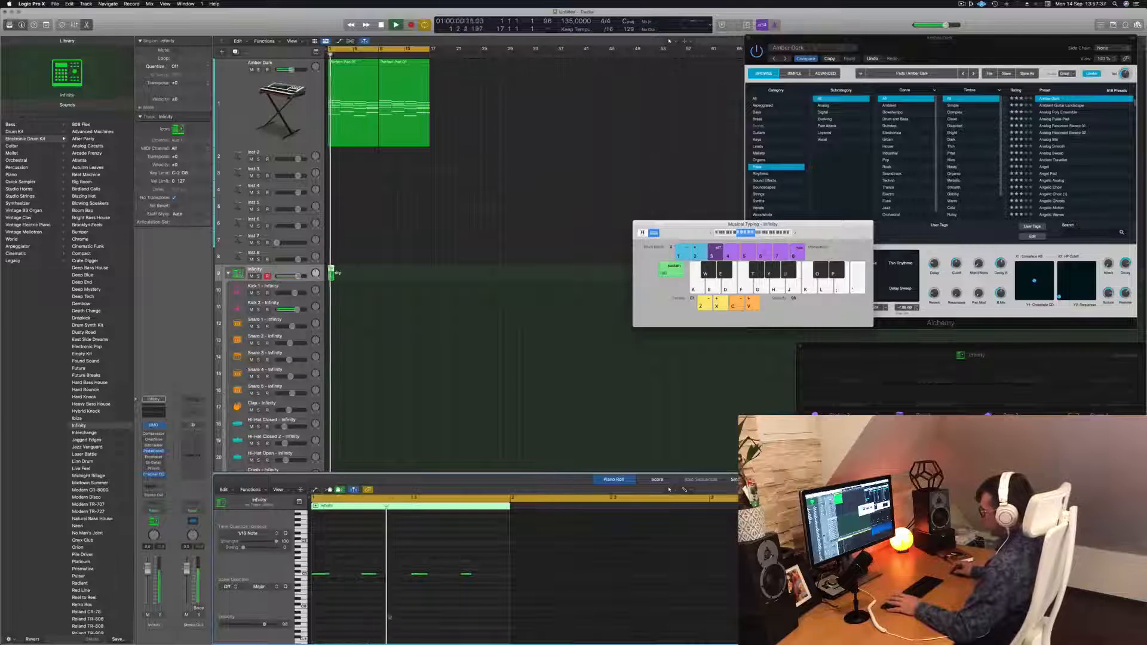
Move the recorded region onto the Kick 1 sub-track and reselect it to show its notes in the Piano Roll
{"action": "left_click_drag", "start_coordinate": [330, 271], "coordinate": [331, 289]}
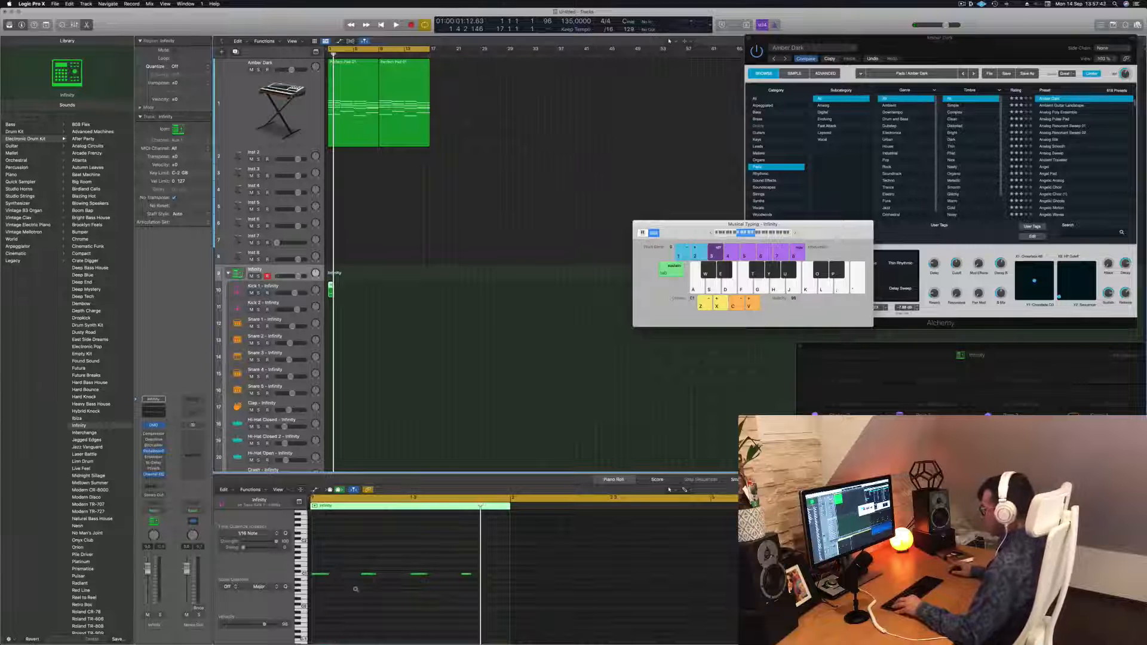
{"action": "scroll", "coordinate": [356, 590], "scroll_direction": "up", "scroll_amount": 5}
{"action": "scroll", "coordinate": [358, 590], "scroll_direction": "left", "scroll_amount": 10}
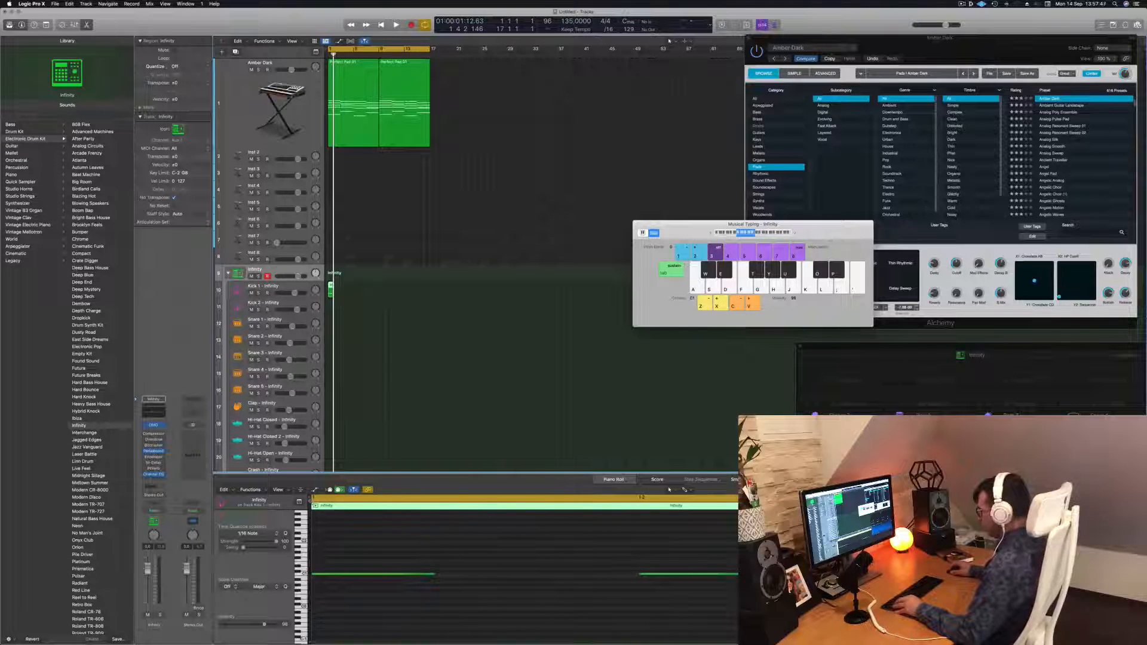
{"action": "left_click", "coordinate": [353, 505]}
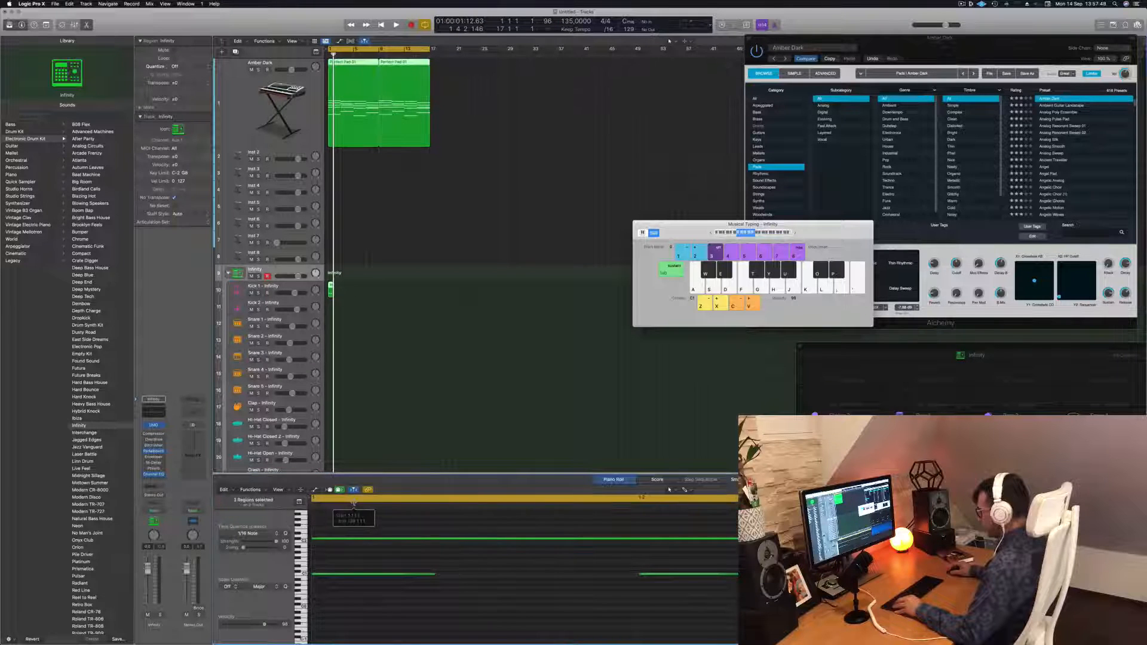
{"action": "scroll", "coordinate": [365, 565], "scroll_direction": "down", "scroll_amount": 5}
{"action": "scroll", "coordinate": [366, 565], "scroll_direction": "right", "scroll_amount": 5}
{"action": "left_click", "coordinate": [387, 280]}
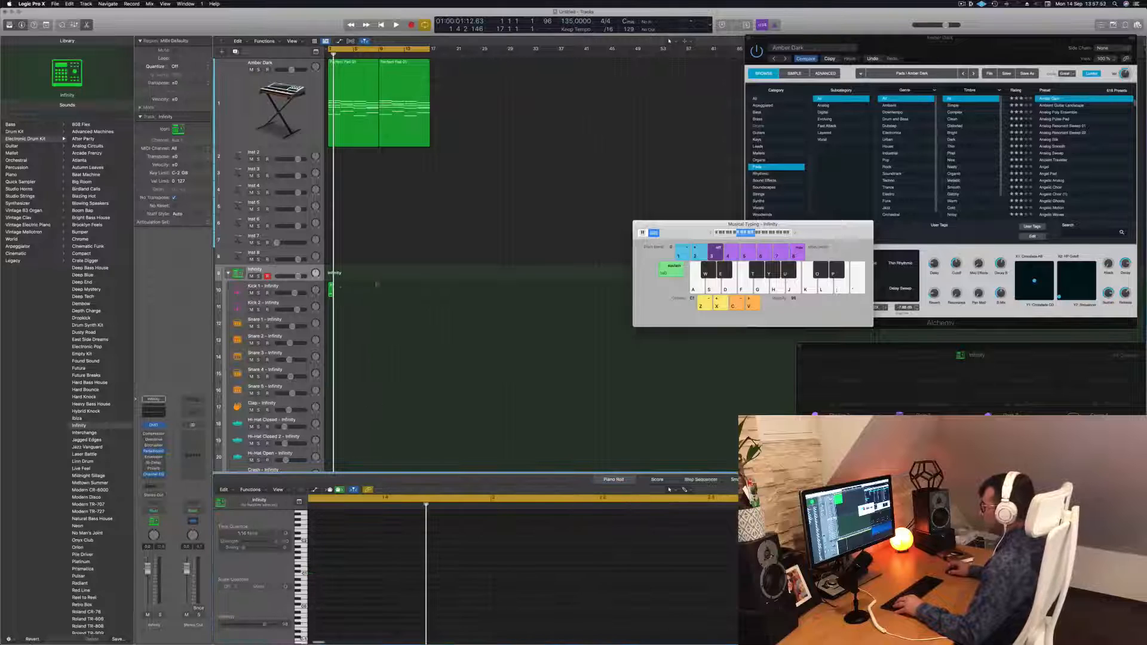
{"action": "left_click", "coordinate": [331, 288]}
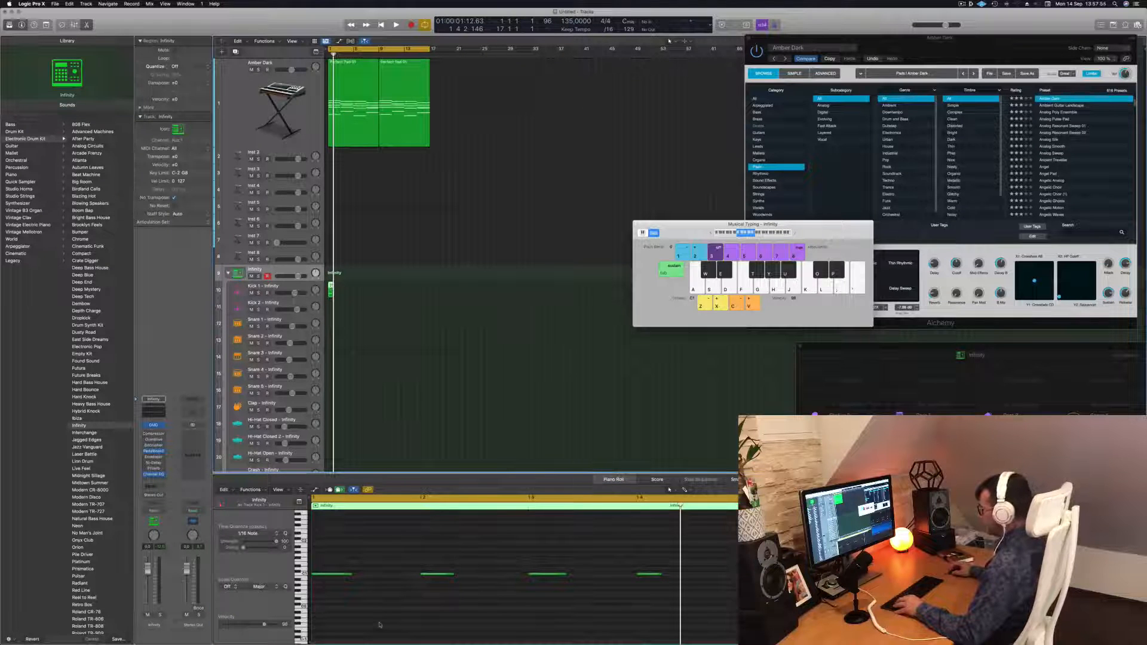
Select all four kick notes in the Piano Roll
{"action": "key", "text": "space"}
{"action": "key", "text": "space"}
{"action": "left_click_drag", "start_coordinate": [690, 560], "coordinate": [330, 605]}
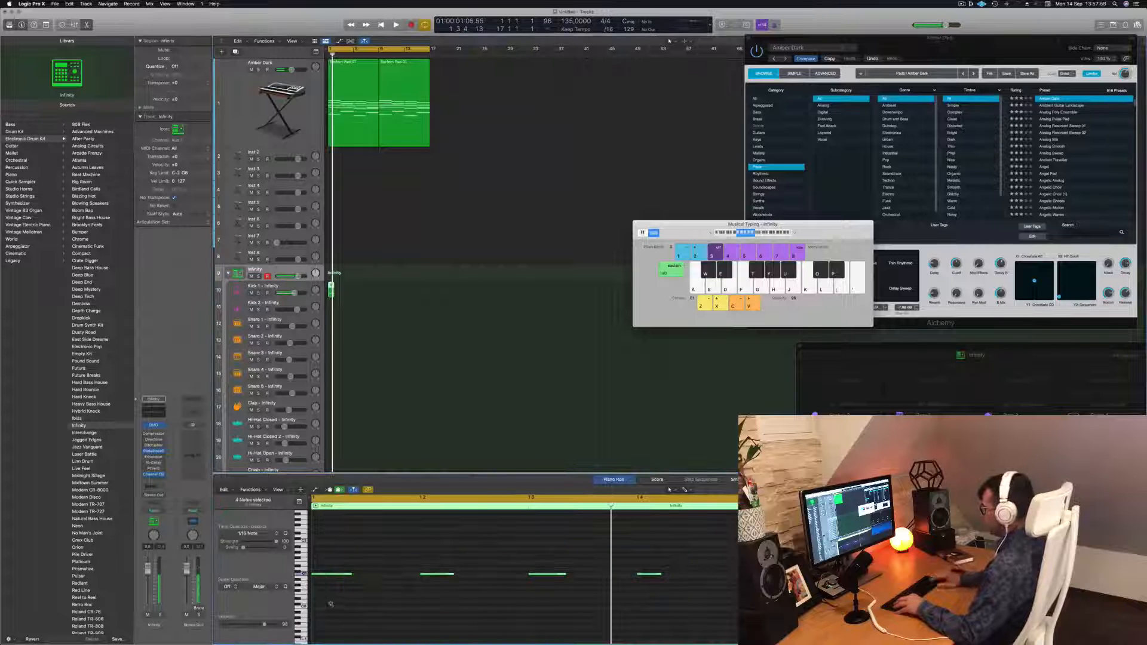
Try transposing the selected kick notes up three semitones, audition, and transpose them back down
{"action": "key", "text": "alt+Up"}
{"action": "key", "text": "alt+Up"}
{"action": "key", "text": "alt+Up"}
{"action": "key", "text": "alt+Up"}
{"action": "key", "text": "space"}
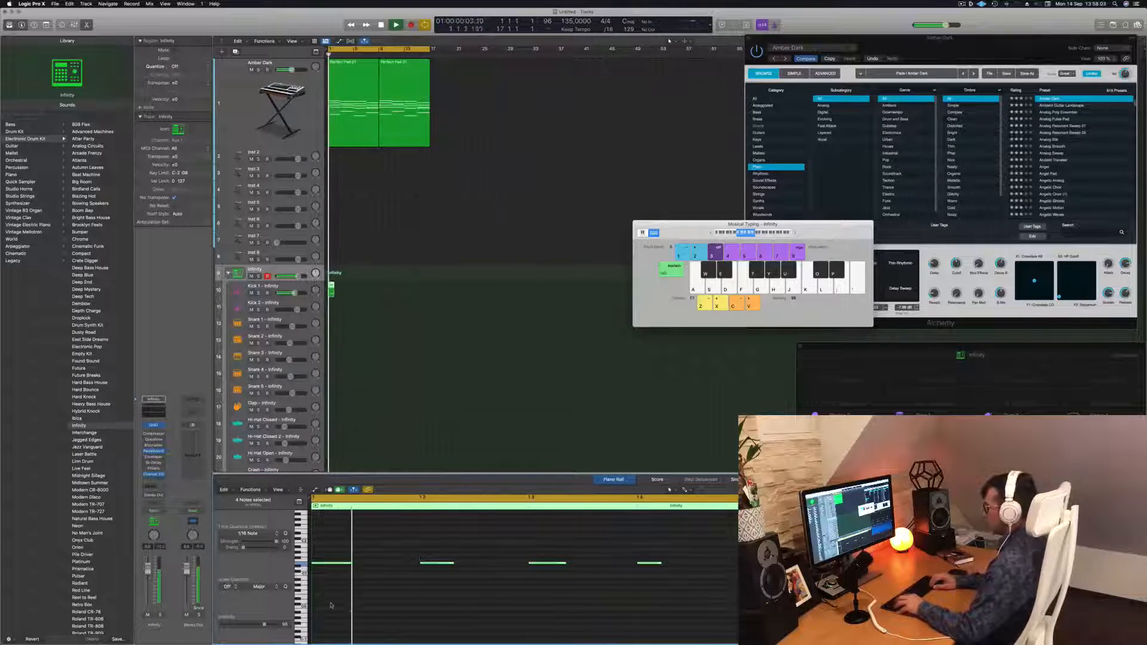
{"action": "key", "text": "alt+Down"}
{"action": "key", "text": "alt+Down"}
{"action": "key", "text": "alt+Down"}
{"action": "key", "text": "alt+Down"}
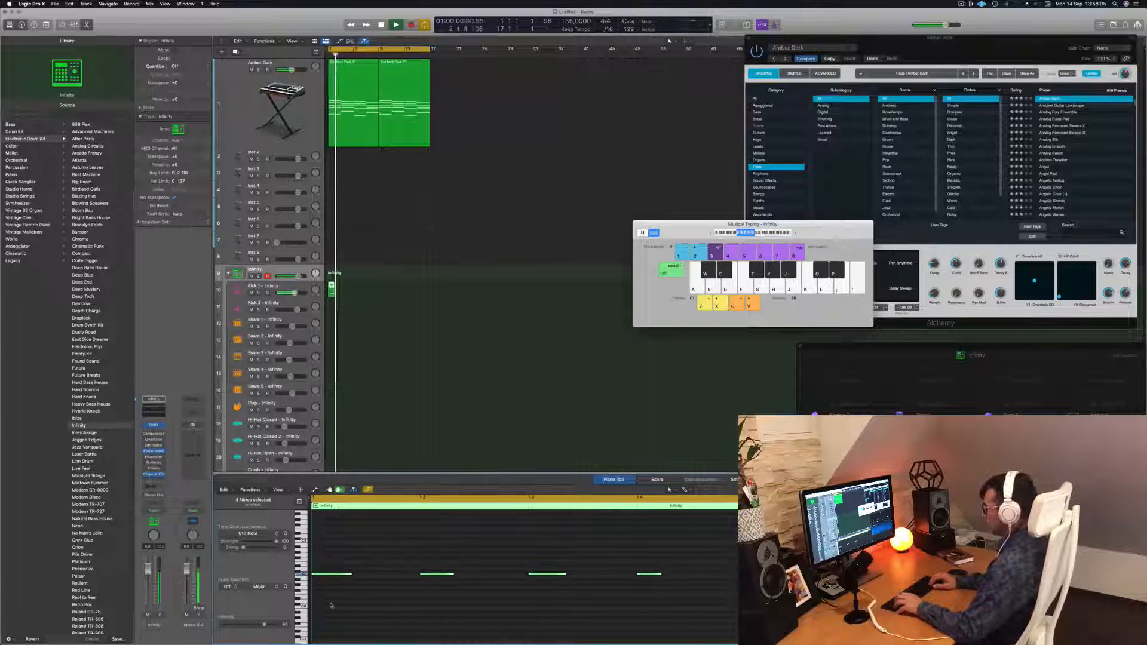
{"action": "key", "text": "space"}
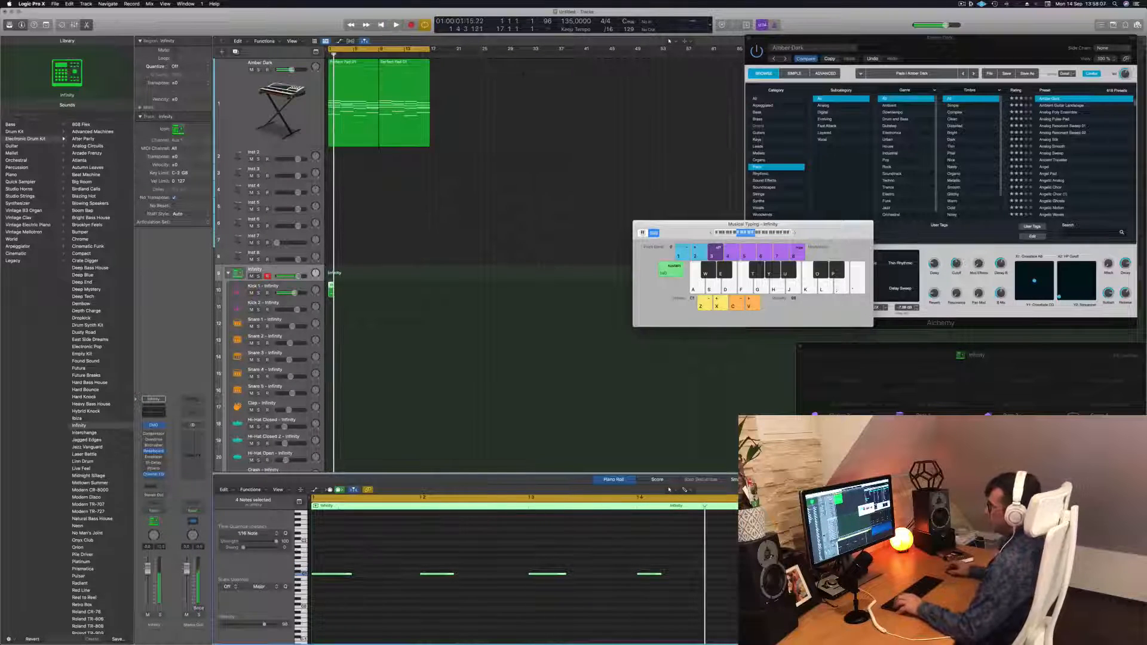
Loop the kick region so it repeats across the length of the pad regions
{"action": "left_click_drag", "start_coordinate": [331, 289], "coordinate": [333, 306]}
{"action": "key", "text": "space"}
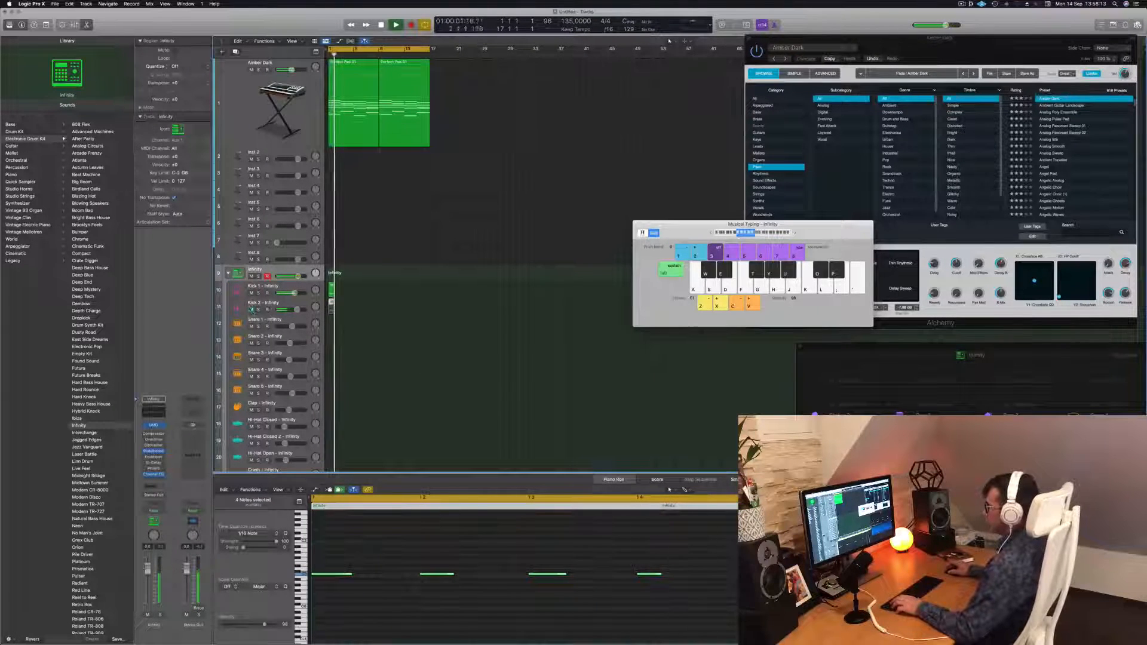
{"action": "left_click_drag", "start_coordinate": [332, 290], "coordinate": [385, 292]}
{"action": "key", "text": "space"}
{"action": "left_click", "coordinate": [358, 315]}
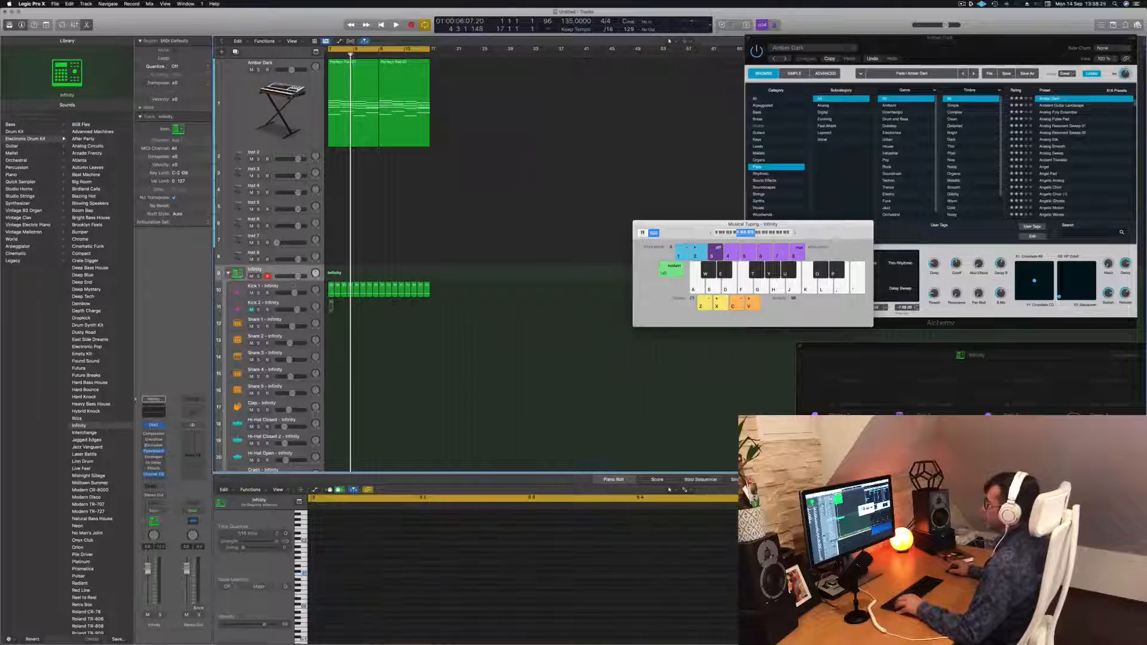
Enlarge the Kick 1 sub-track's height, play back the loop, and reselect the Kick 1 track
{"action": "left_click", "coordinate": [293, 285]}
{"action": "left_click_drag", "start_coordinate": [283, 297], "coordinate": [283, 329]}
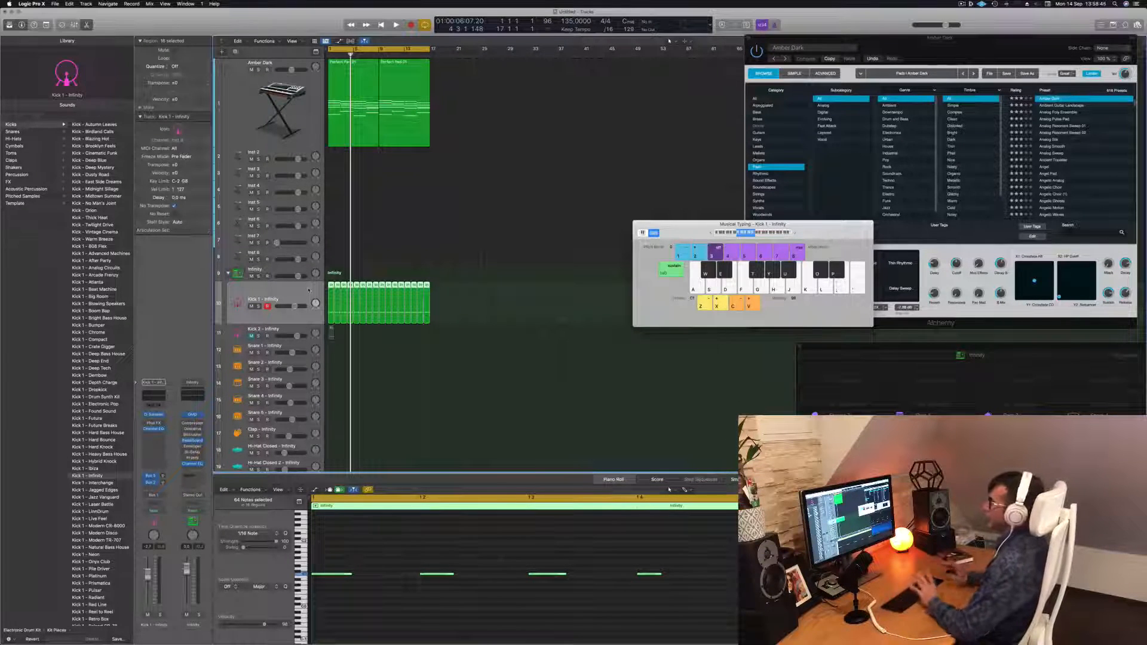
{"action": "key", "text": "space"}
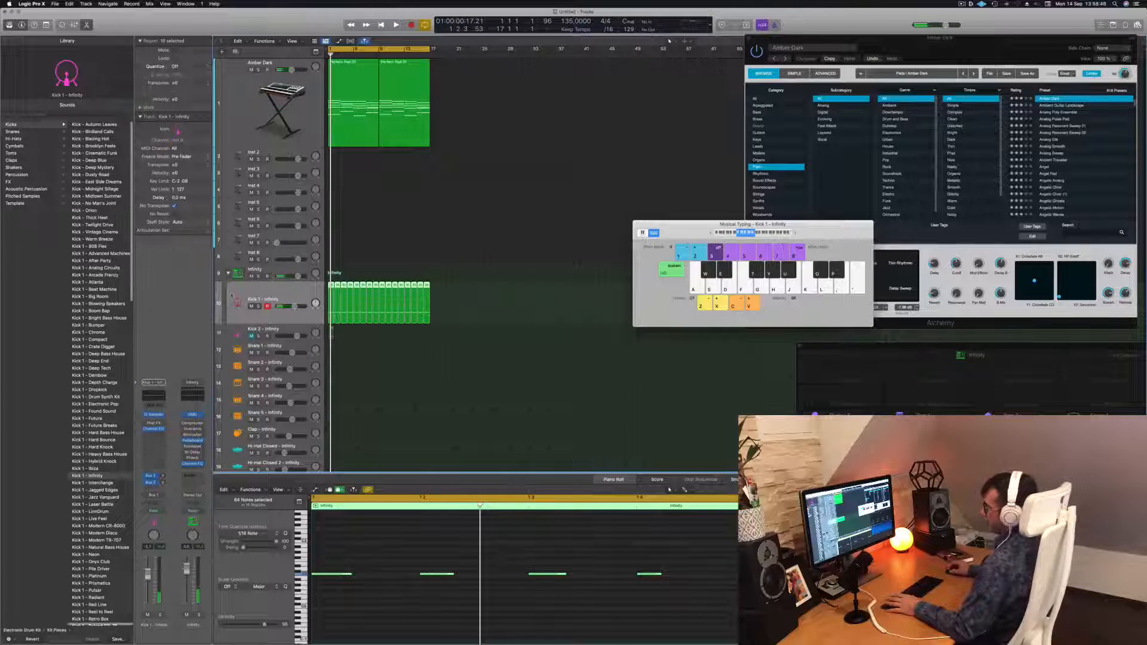
{"action": "left_click", "coordinate": [285, 270]}
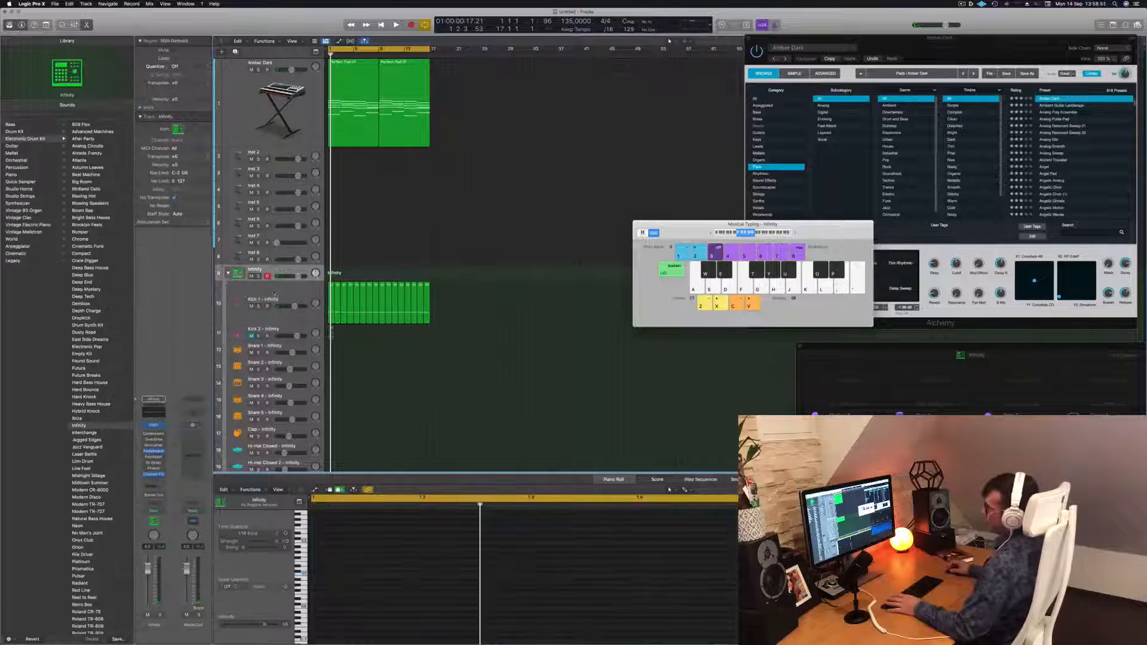
{"action": "left_click", "coordinate": [284, 293]}
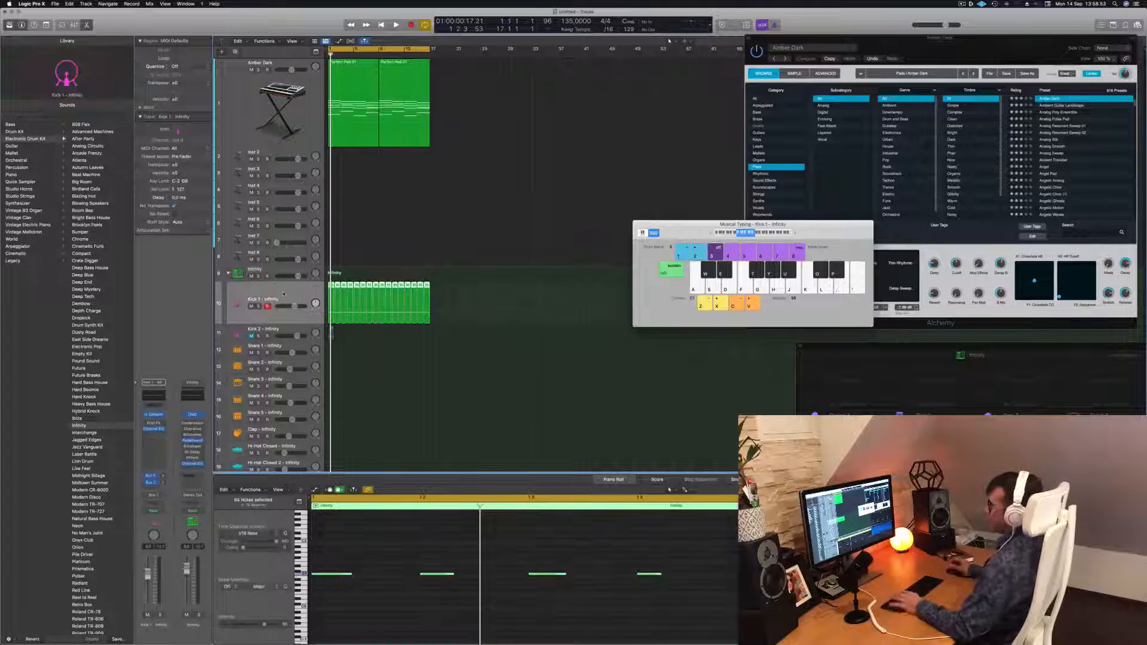
Play back the looping kick pattern together with the pad regions
{"action": "key", "text": "space"}
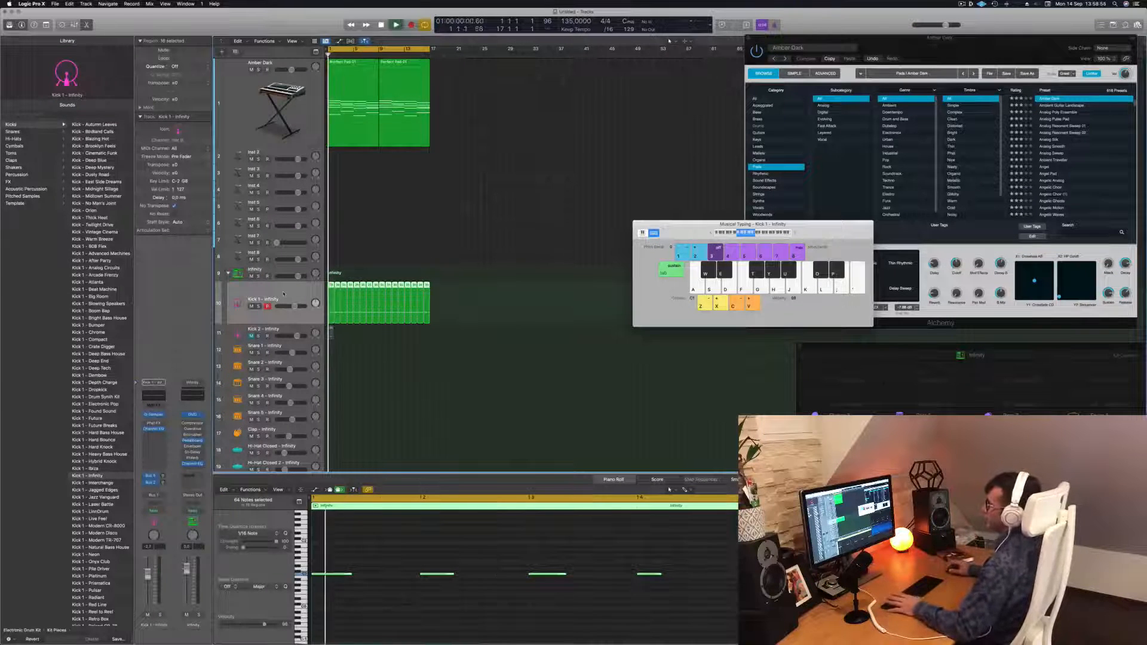
{"action": "key", "text": "space"}
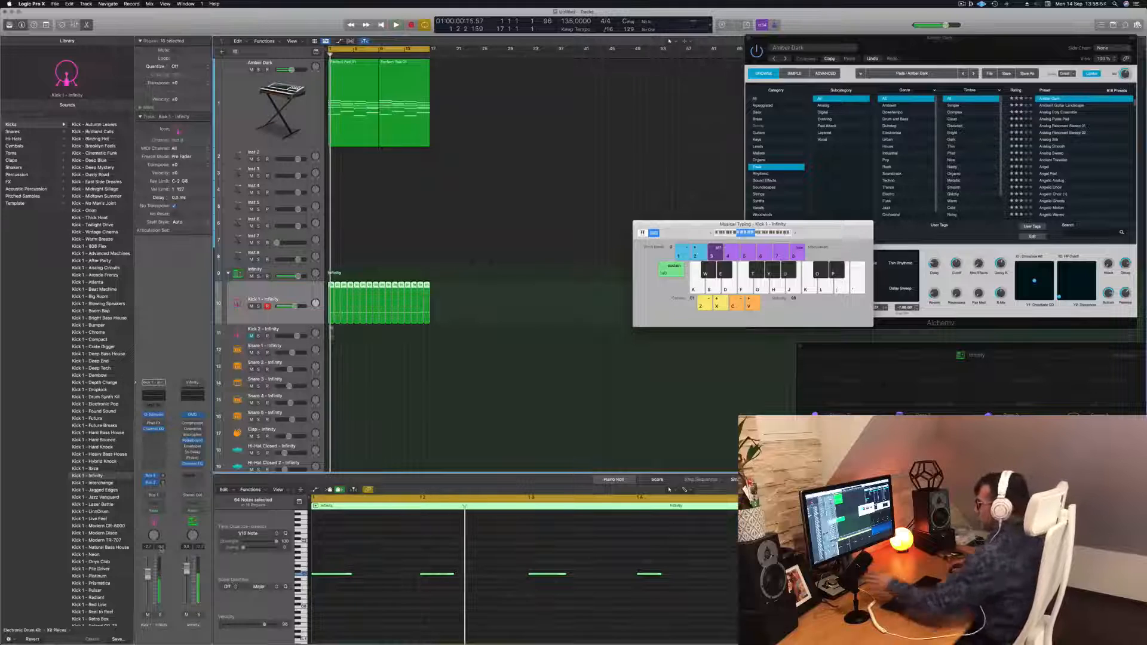
{"action": "key", "text": "space"}
{"action": "key", "text": "space"}
{"action": "scroll", "coordinate": [372, 603], "scroll_direction": "down", "scroll_amount": 6}
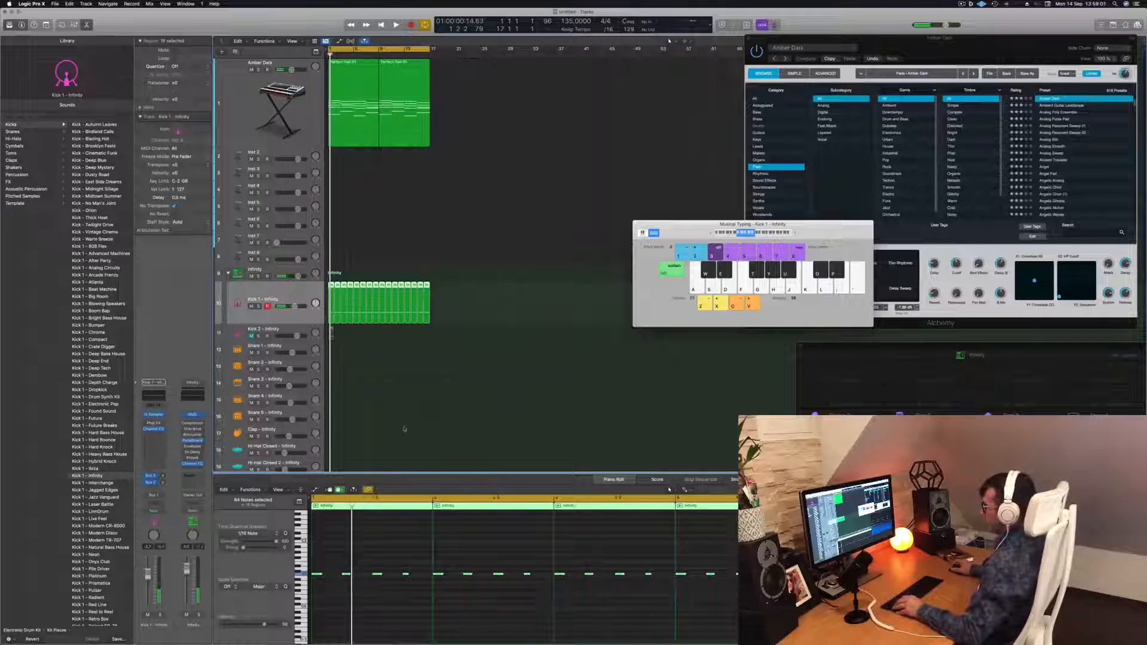
{"action": "left_click", "coordinate": [335, 553]}
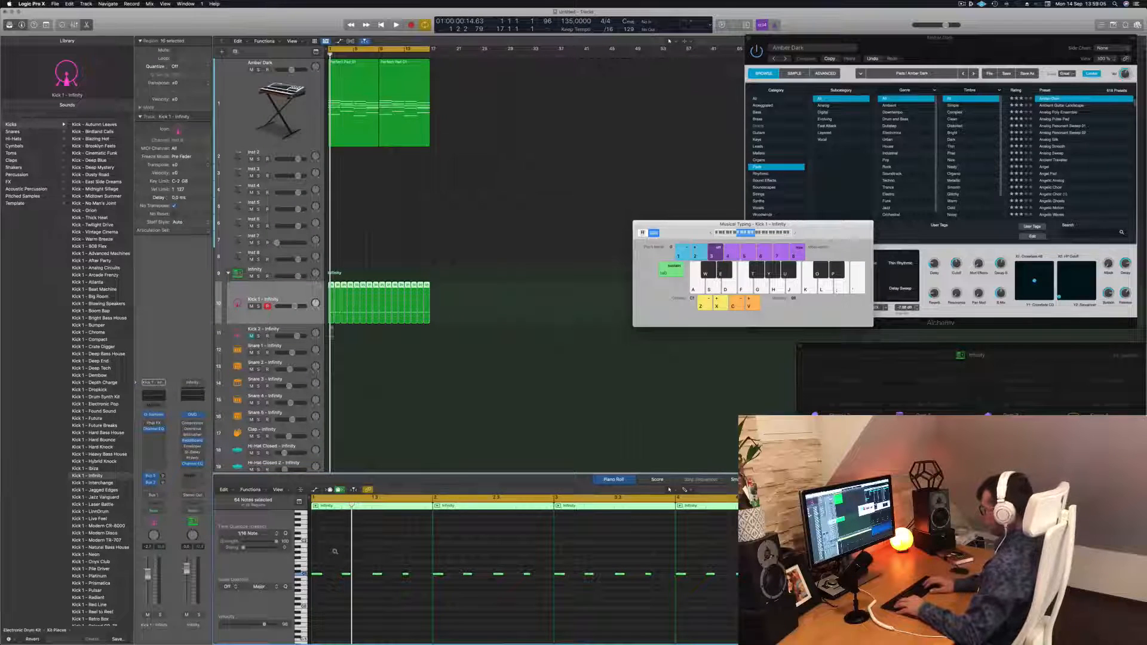
{"action": "key", "text": "space"}
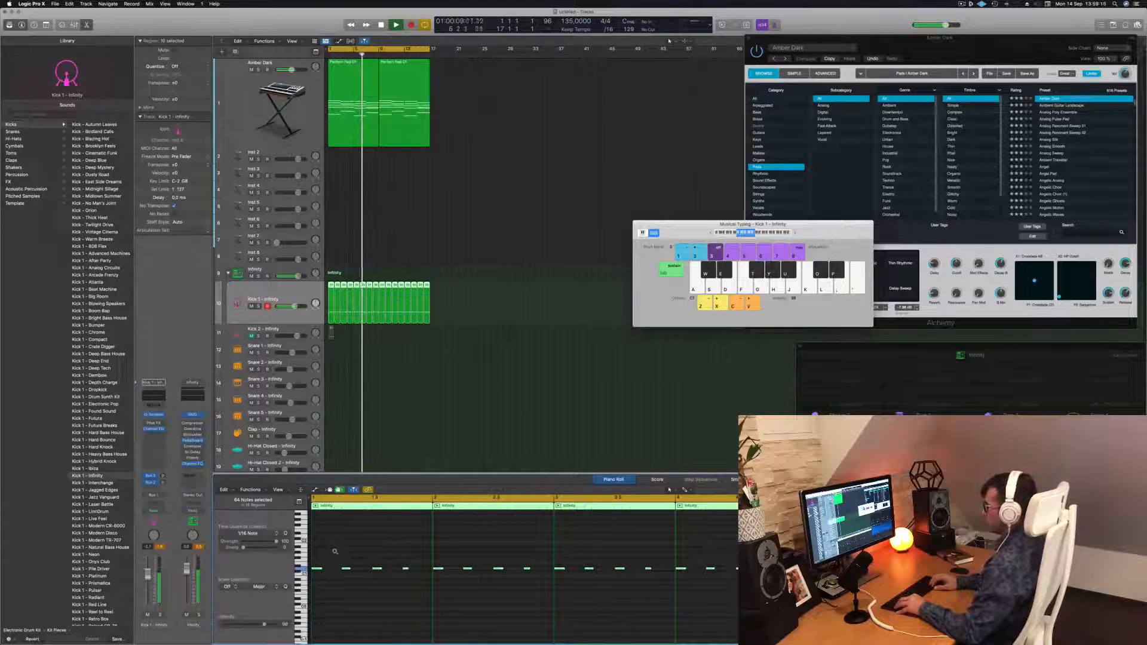
{"action": "left_click", "coordinate": [402, 432]}
{"action": "key", "text": "super+a"}
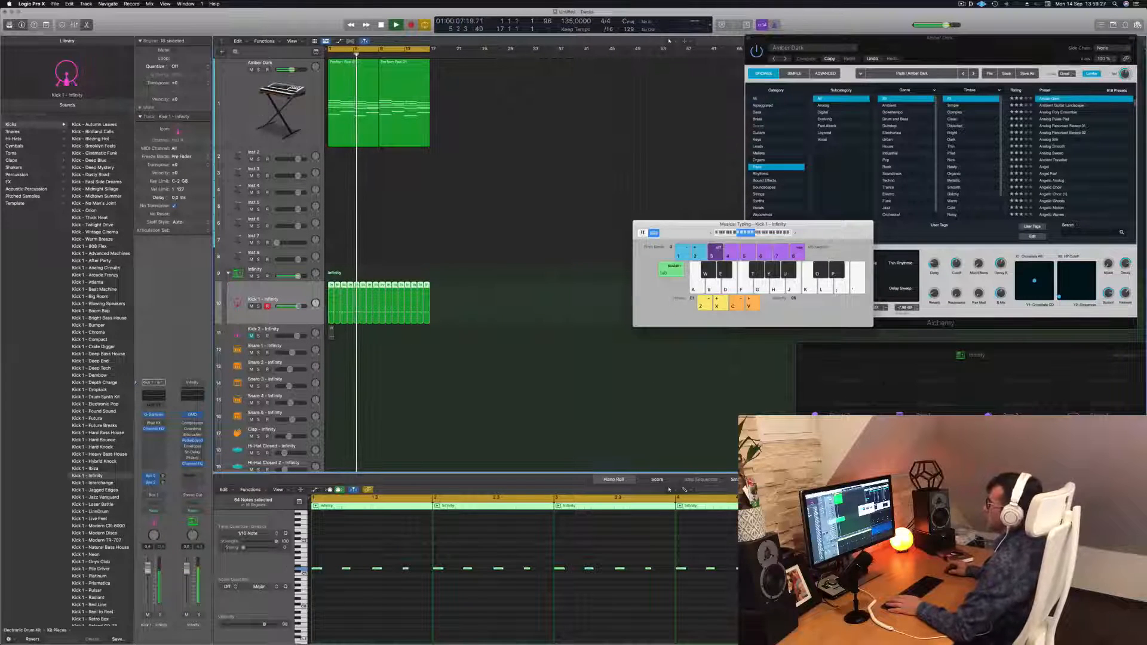
Select the Amber Dark track, open its Alchemy instrument window to audition the pad, and close it
{"action": "left_click", "coordinate": [261, 111]}
{"action": "left_click", "coordinate": [154, 469]}
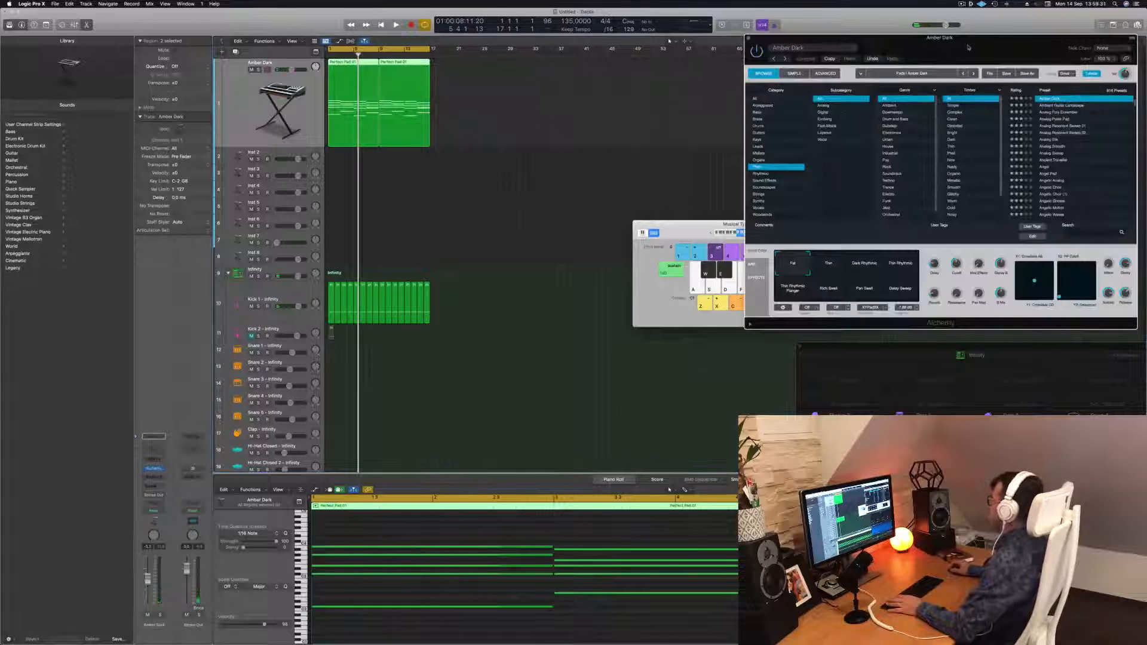
{"action": "left_click_drag", "start_coordinate": [969, 47], "coordinate": [810, 53]}
{"action": "key", "text": "space"}
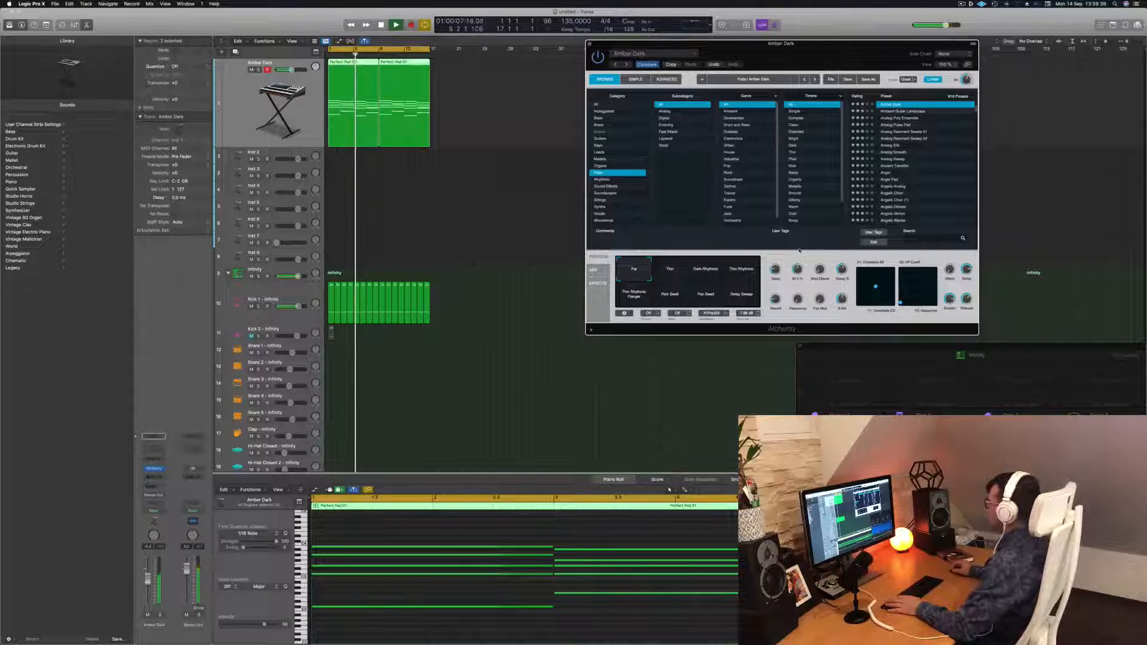
{"action": "key", "text": "Return"}
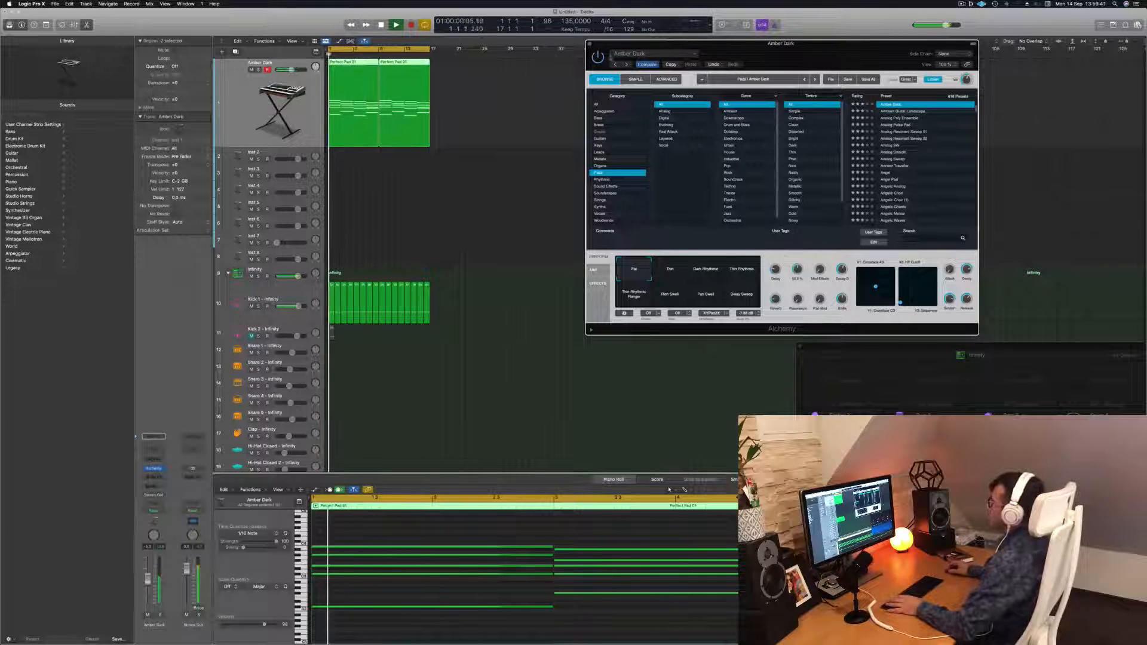
{"action": "key", "text": "super+w"}
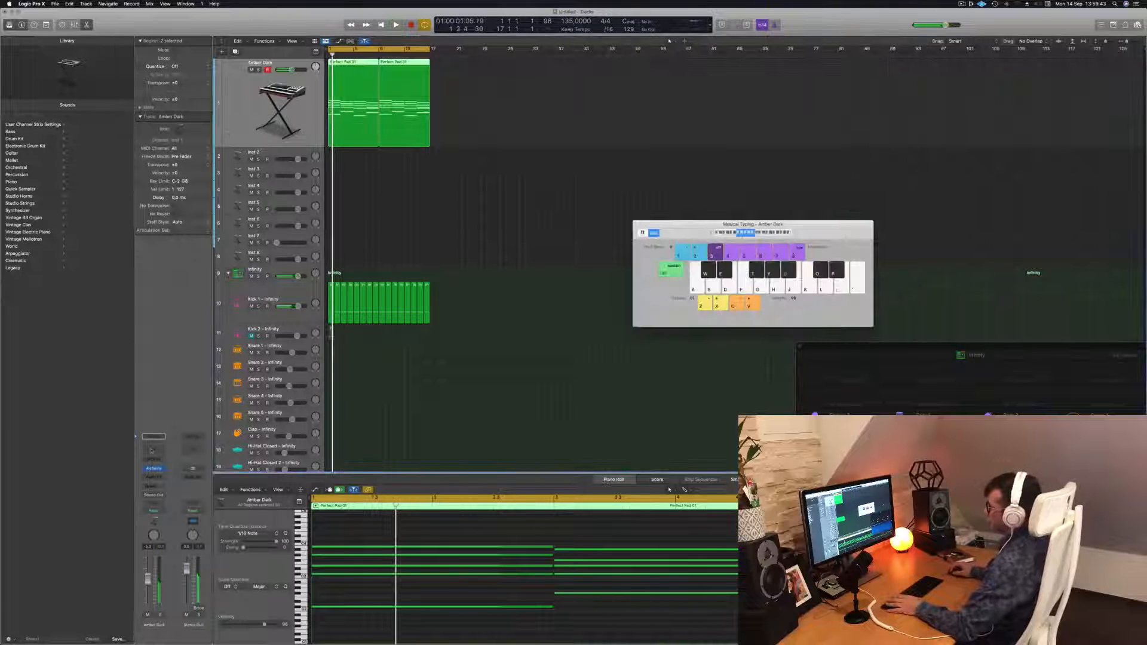
Add a Channel EQ to the Amber Dark track and lower its high cut to about 500 Hz
{"action": "left_click", "coordinate": [151, 451]}
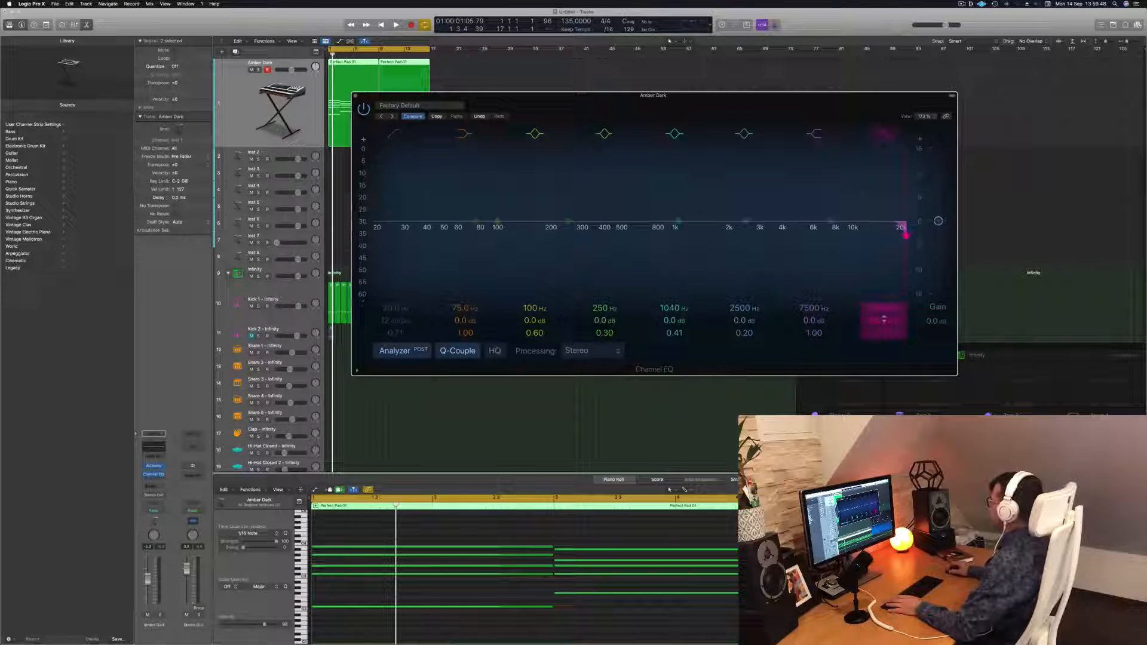
{"action": "left_click_drag", "start_coordinate": [906, 235], "coordinate": [712, 233]}
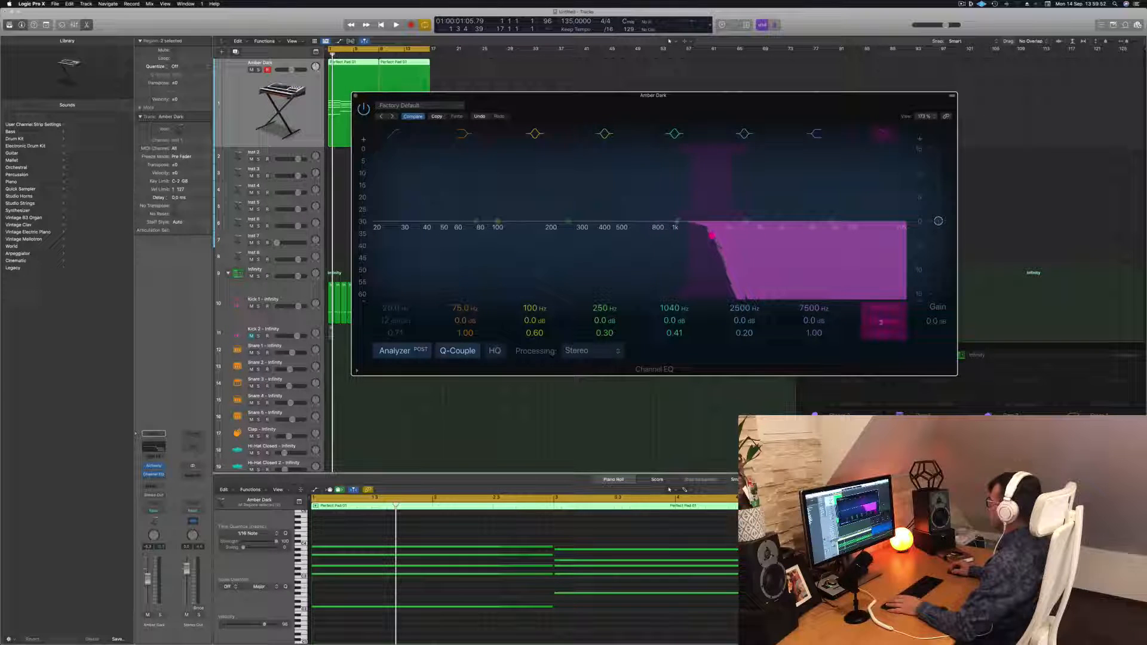
{"action": "key", "text": "space"}
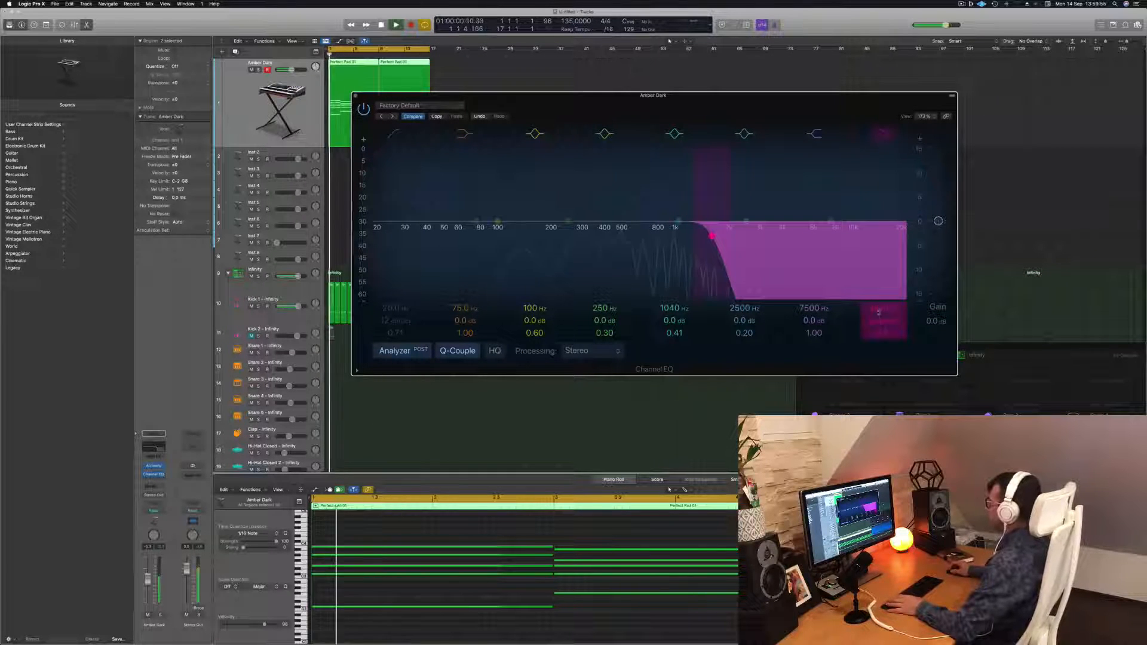
{"action": "left_click_drag", "start_coordinate": [712, 235], "coordinate": [644, 235]}
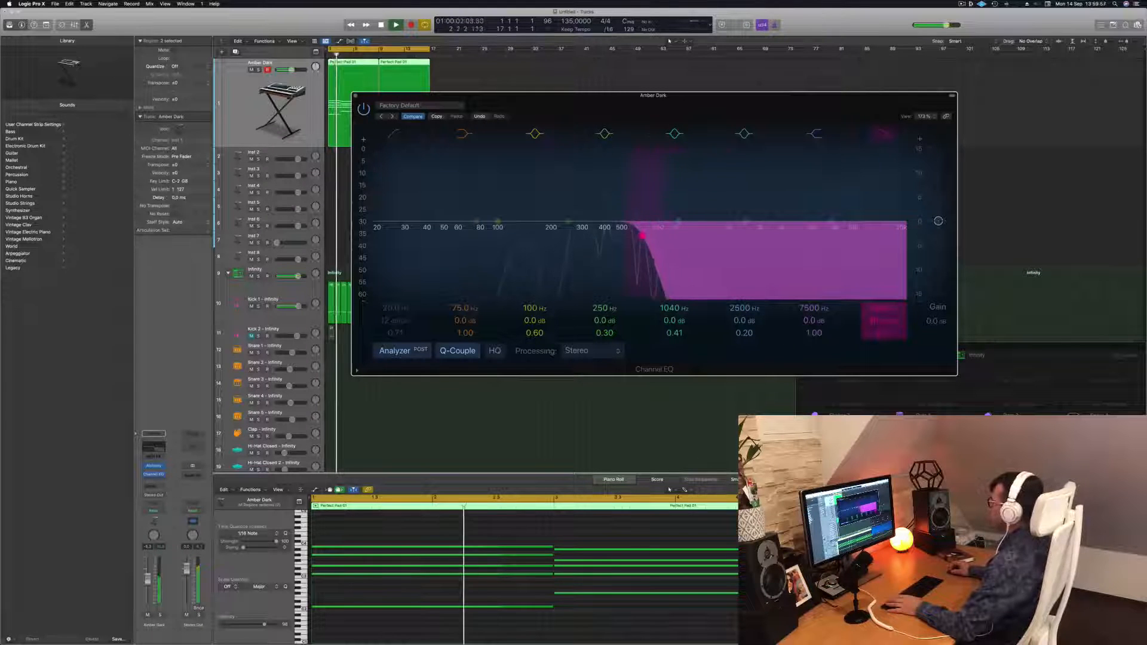
{"action": "left_click_drag", "start_coordinate": [653, 96], "coordinate": [1001, 113]}
{"action": "left_click", "coordinate": [412, 258]}
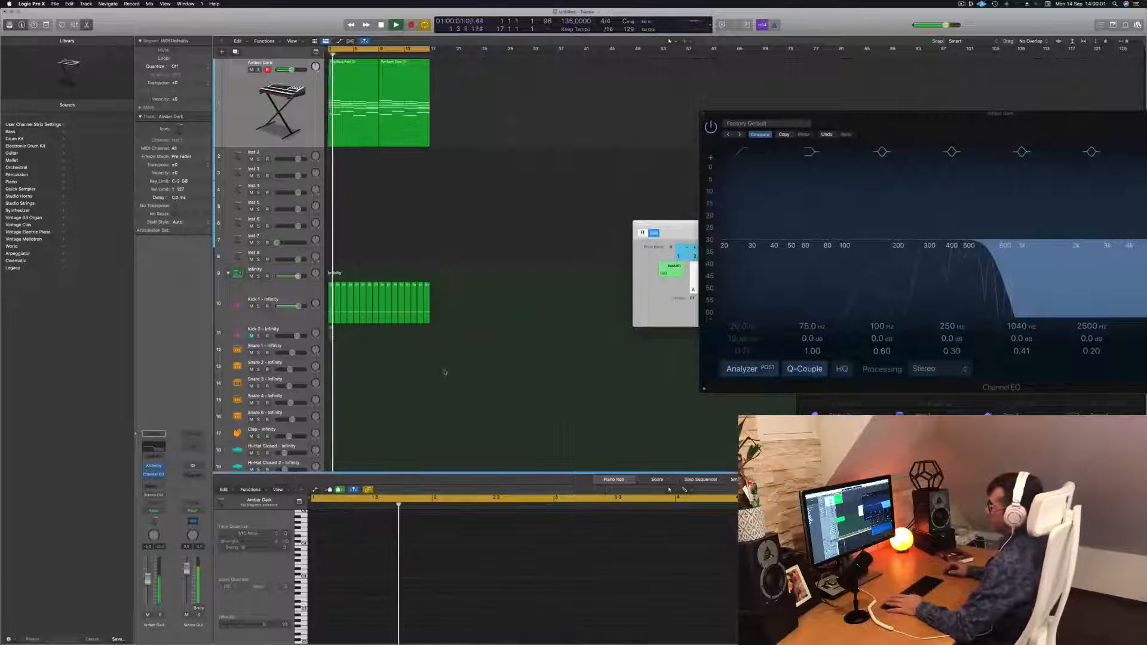
Copy the first kick region onto the Snare 1 track
{"action": "scroll", "coordinate": [412, 258], "scroll_direction": "down", "scroll_amount": 5}
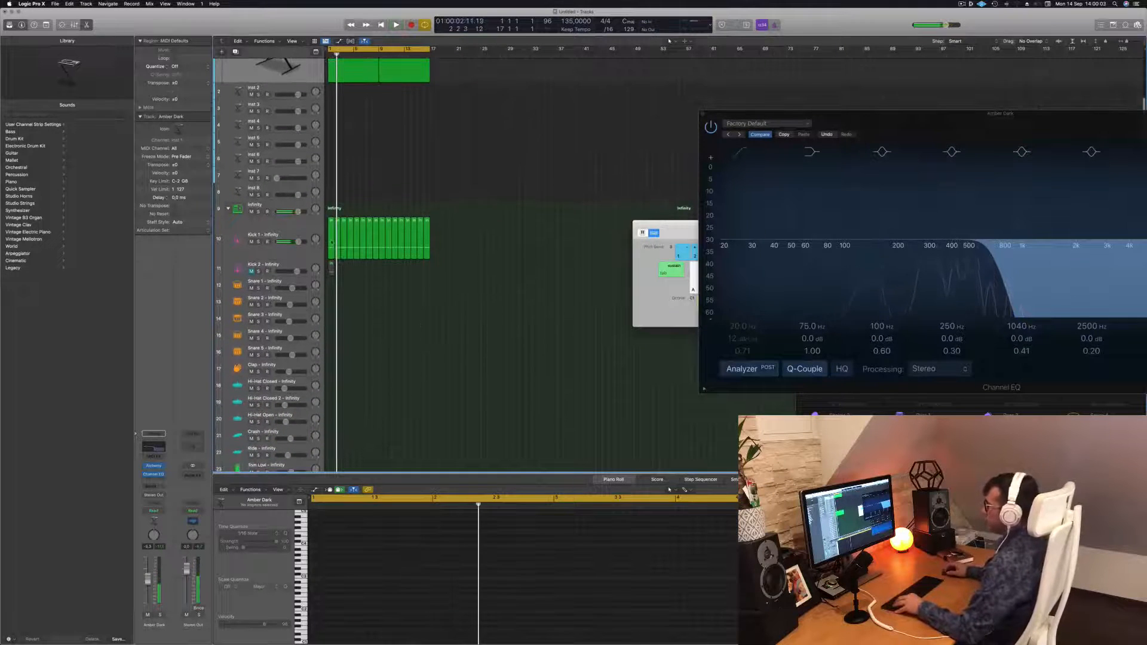
{"action": "left_click", "coordinate": [331, 242]}
{"action": "left_click_drag", "start_coordinate": [331, 246], "coordinate": [331, 281]}
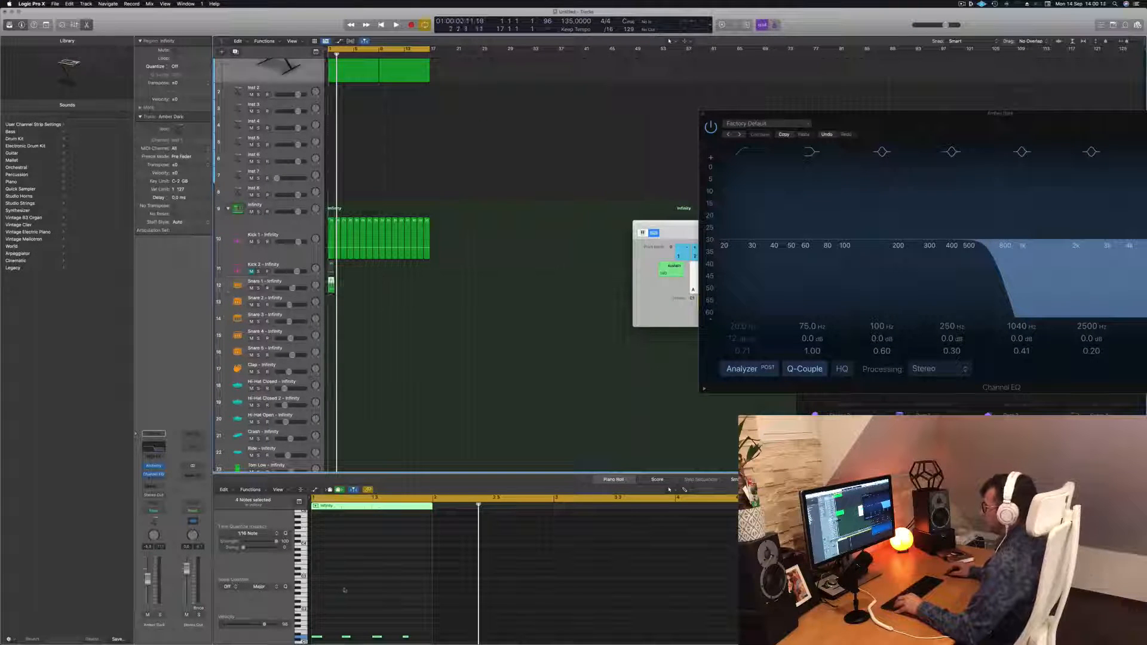
Delete the first and third notes of the snare region
{"action": "scroll", "coordinate": [344, 591], "scroll_direction": "down", "scroll_amount": 3}
{"action": "left_click_drag", "start_coordinate": [421, 600], "coordinate": [311, 619]}
{"action": "left_click", "coordinate": [318, 610]}
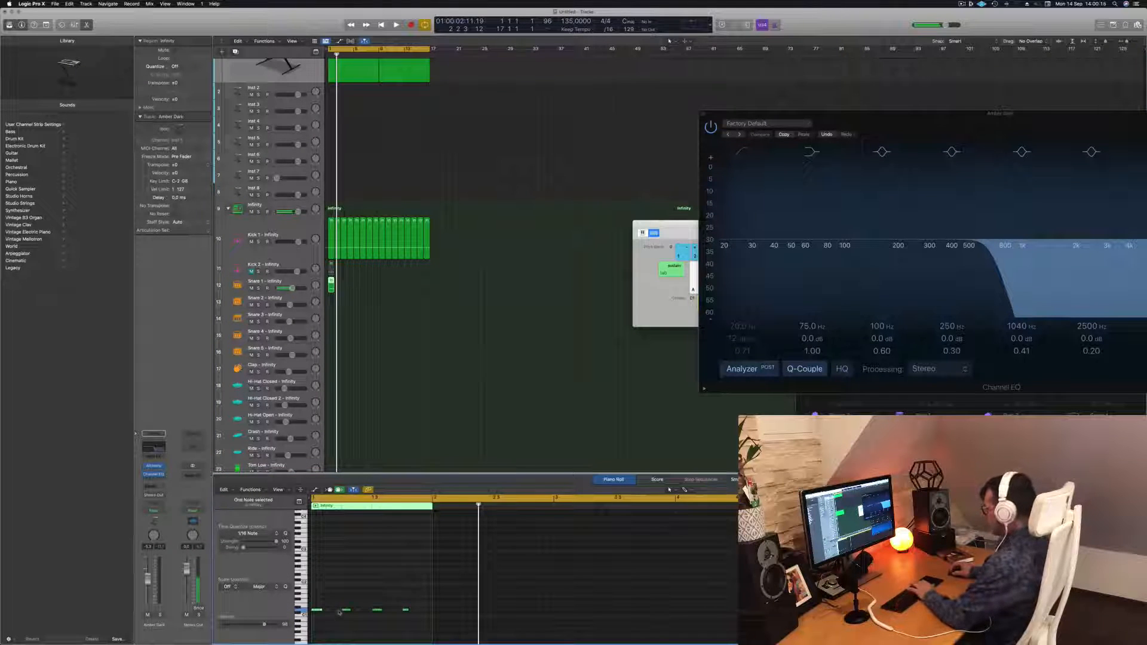
{"action": "key", "text": "Delete"}
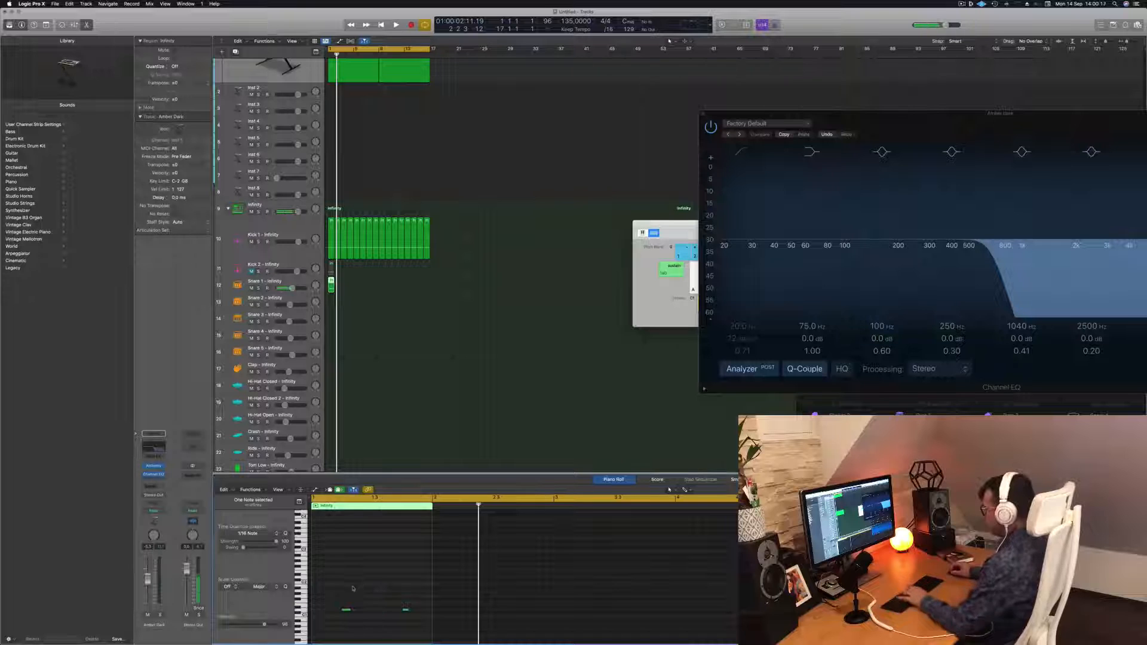
Select both remaining snare notes and transpose them up five semitones while auditioning
{"action": "left_click_drag", "start_coordinate": [338, 592], "coordinate": [412, 624]}
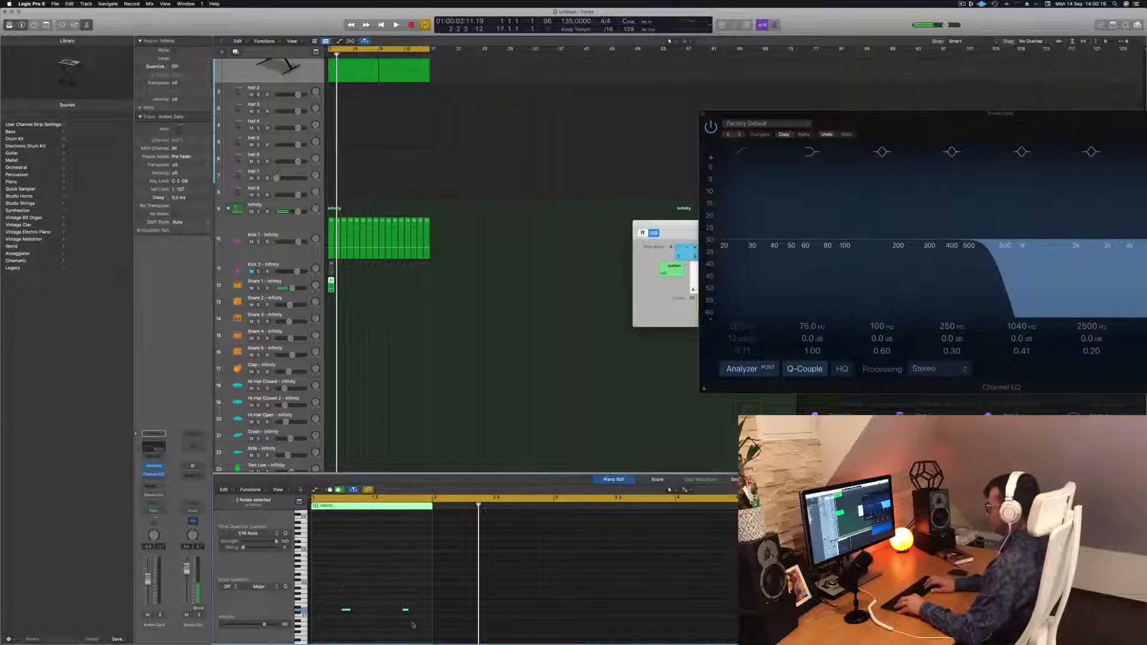
{"action": "key", "text": "space"}
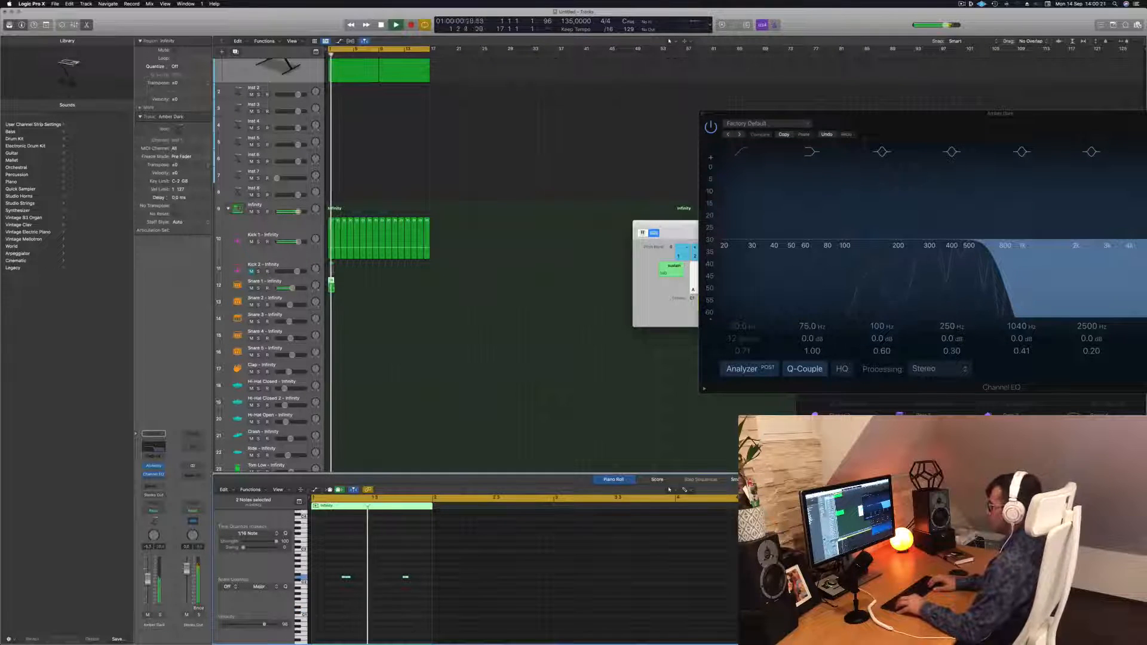
{"action": "key", "text": "alt+Up"}
{"action": "key", "text": "alt+Up"}
{"action": "key", "text": "space"}
{"action": "key", "text": "space"}
{"action": "key", "text": "alt+Up"}
{"action": "key", "text": "alt+Up"}
{"action": "key", "text": "alt+Up"}
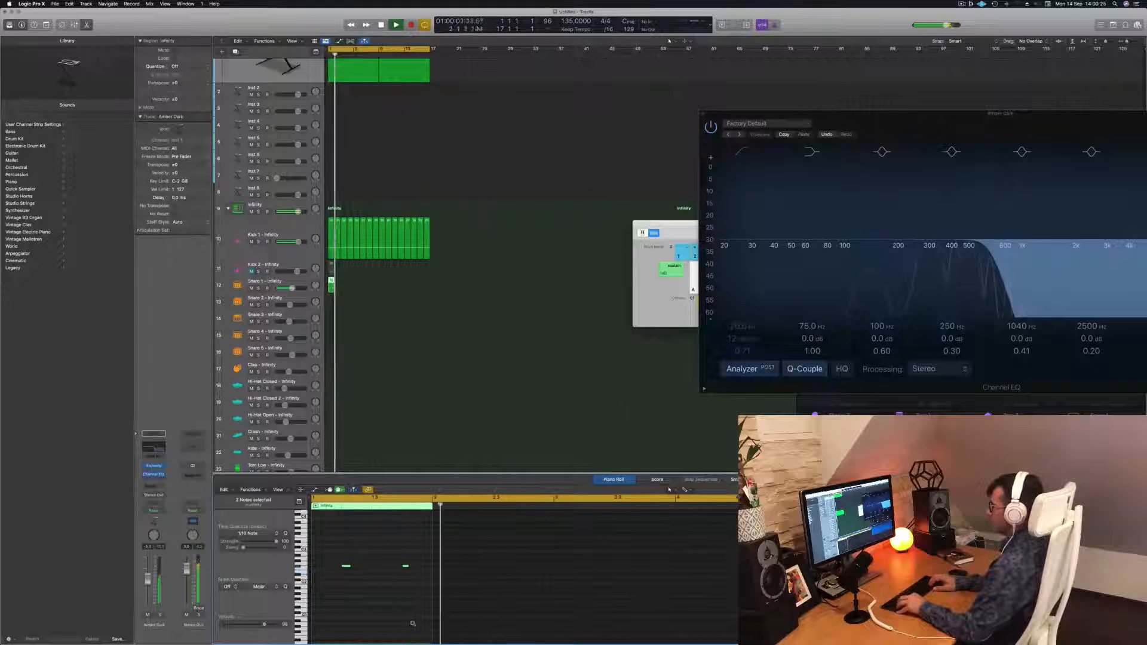
{"action": "key", "text": "space"}
{"action": "key", "text": "space"}
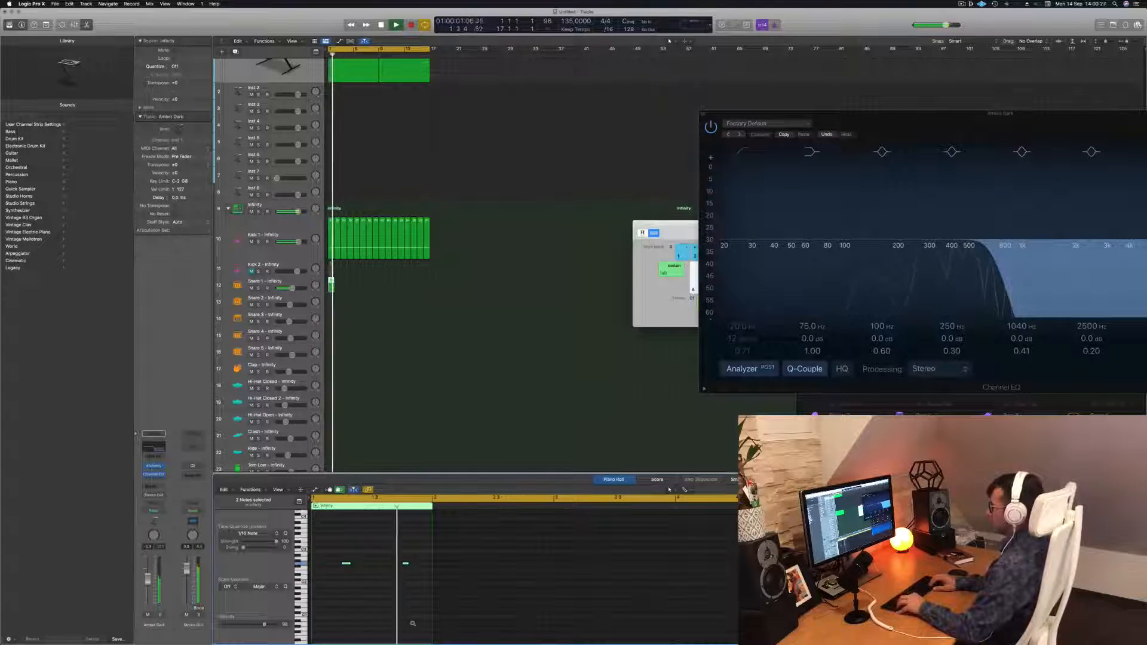
Audition the snare notes at neighbouring pitches, settling one semitone lower
{"action": "key", "text": "alt+Down"}
{"action": "key", "text": "alt+Down"}
{"action": "key", "text": "space"}
{"action": "key", "text": "space"}
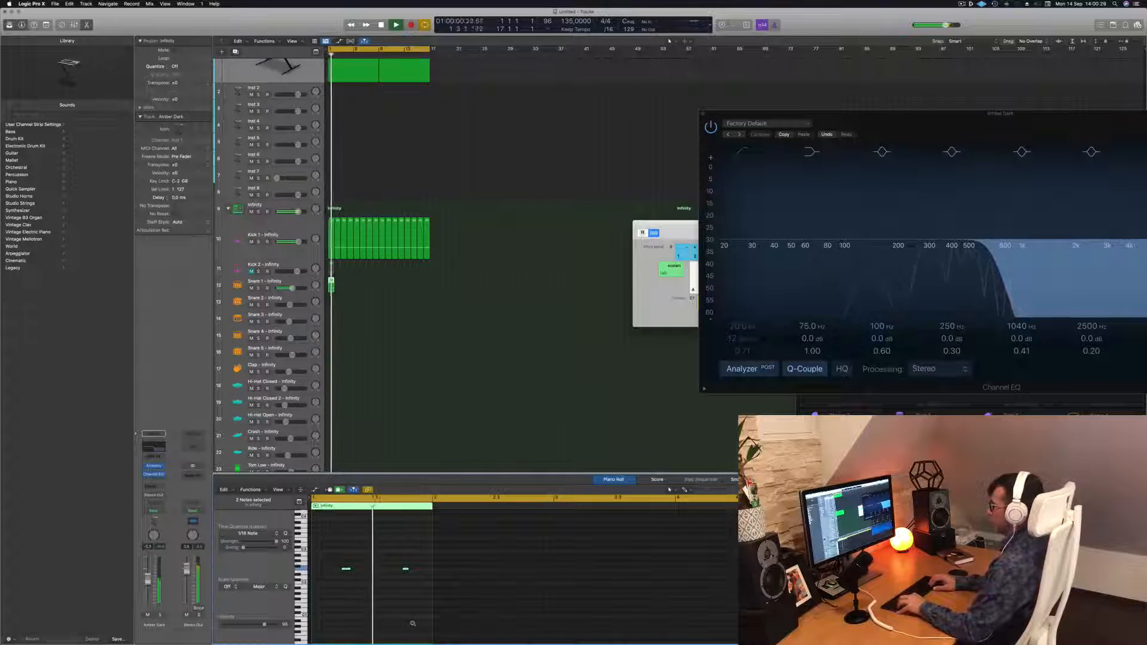
{"action": "key", "text": "alt+Up"}
{"action": "key", "text": "space"}
{"action": "key", "text": "space"}
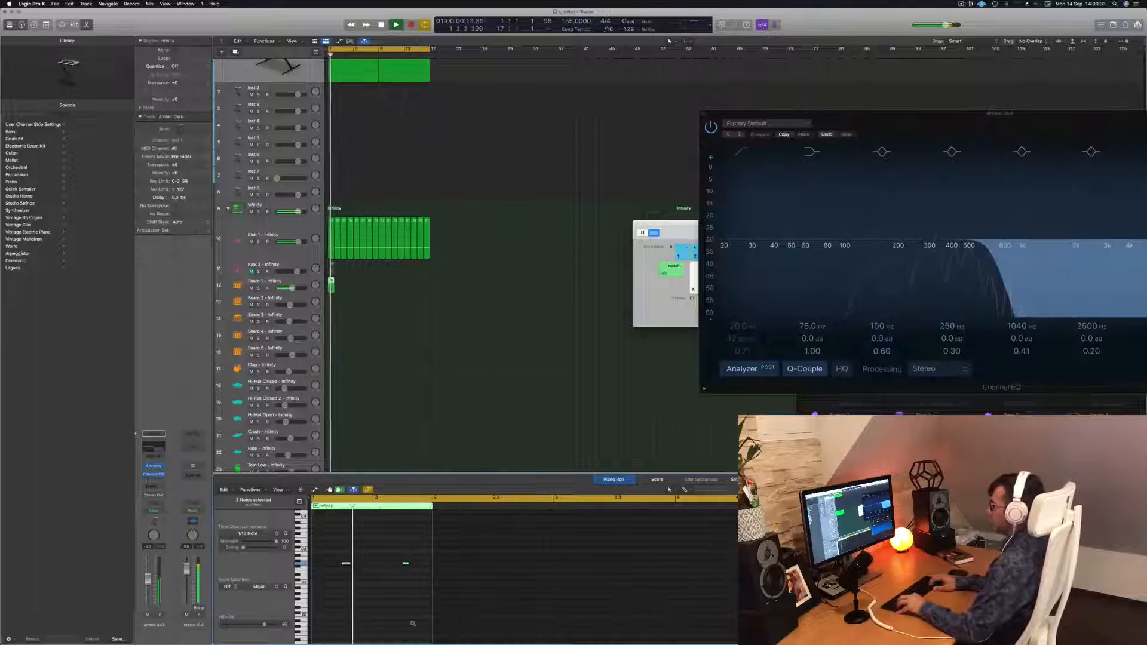
{"action": "key", "text": "alt+Up"}
{"action": "key", "text": "space"}
{"action": "key", "text": "space"}
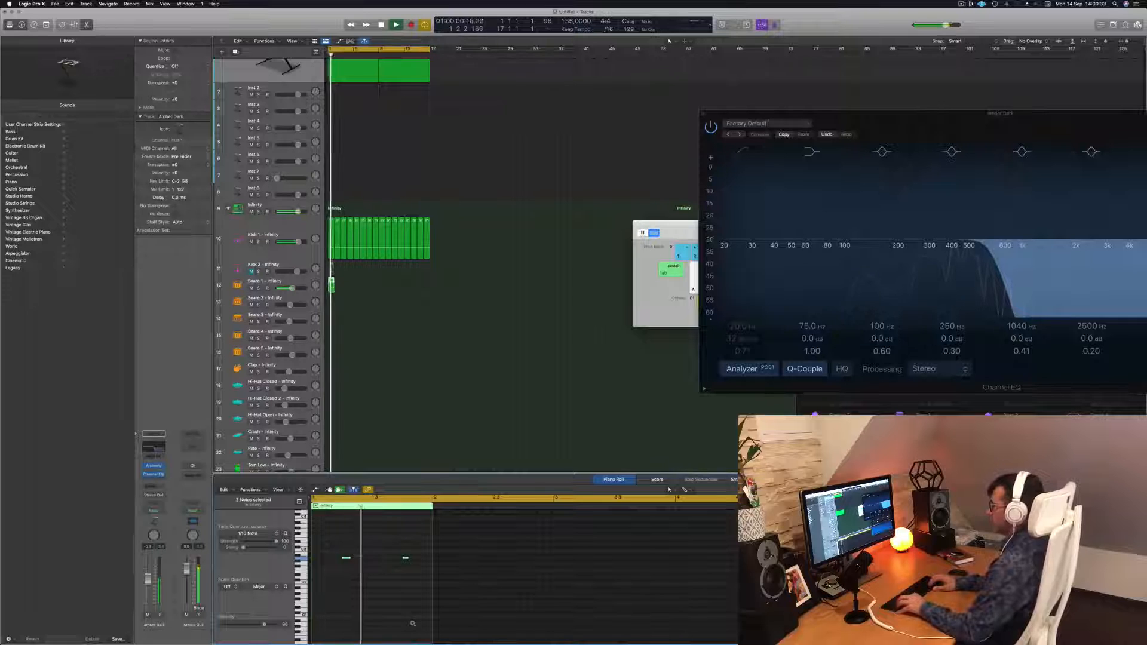
{"action": "key", "text": "alt+Down"}
{"action": "key", "text": "space"}
{"action": "key", "text": "space"}
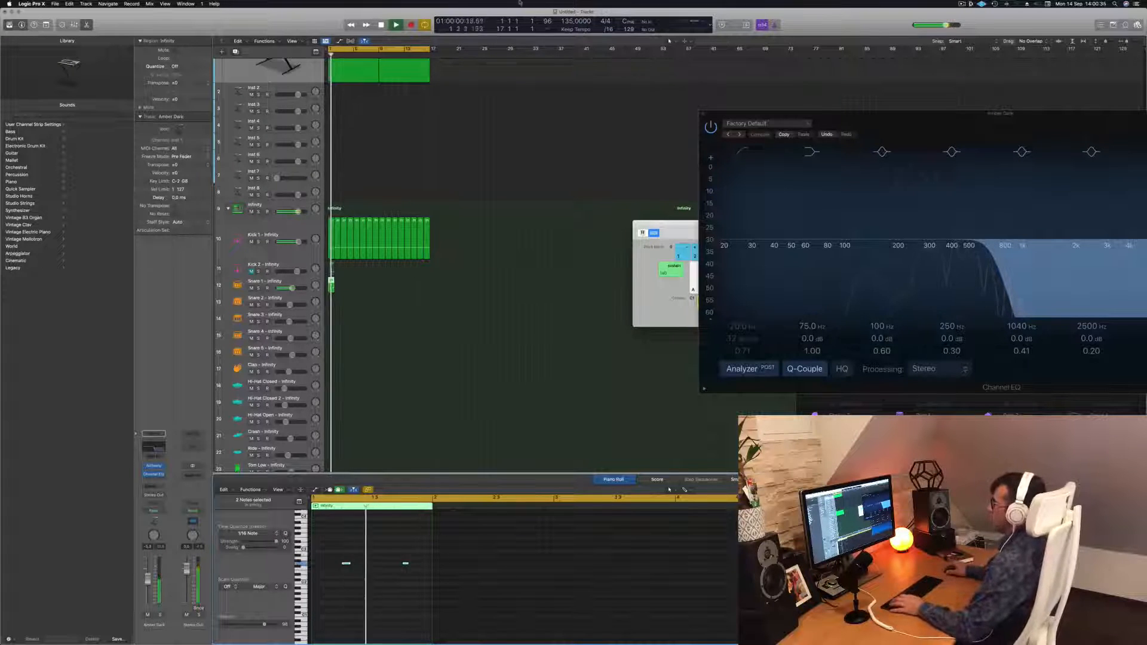
Loop the snare region across the length of the kick loop and play it back
{"action": "left_click_drag", "start_coordinate": [331, 286], "coordinate": [386, 291]}
{"action": "key", "text": "space"}
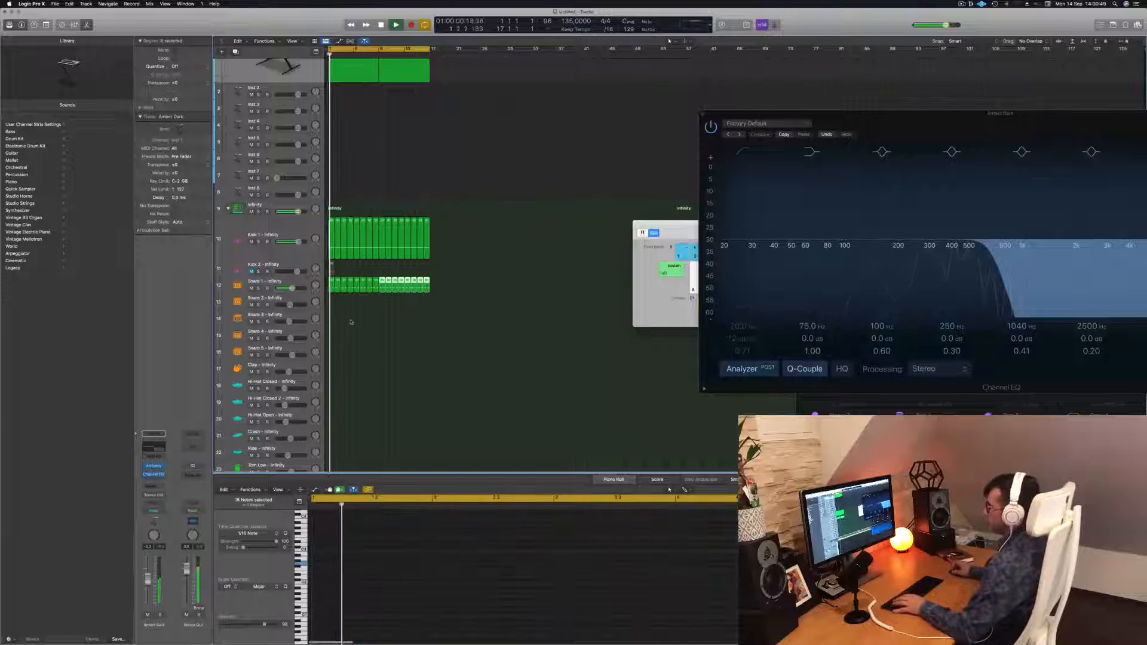
Copy the snare region onto the Hi-Hat Open track and select the new region
{"action": "scroll", "coordinate": [349, 319], "scroll_direction": "down", "scroll_amount": 1}
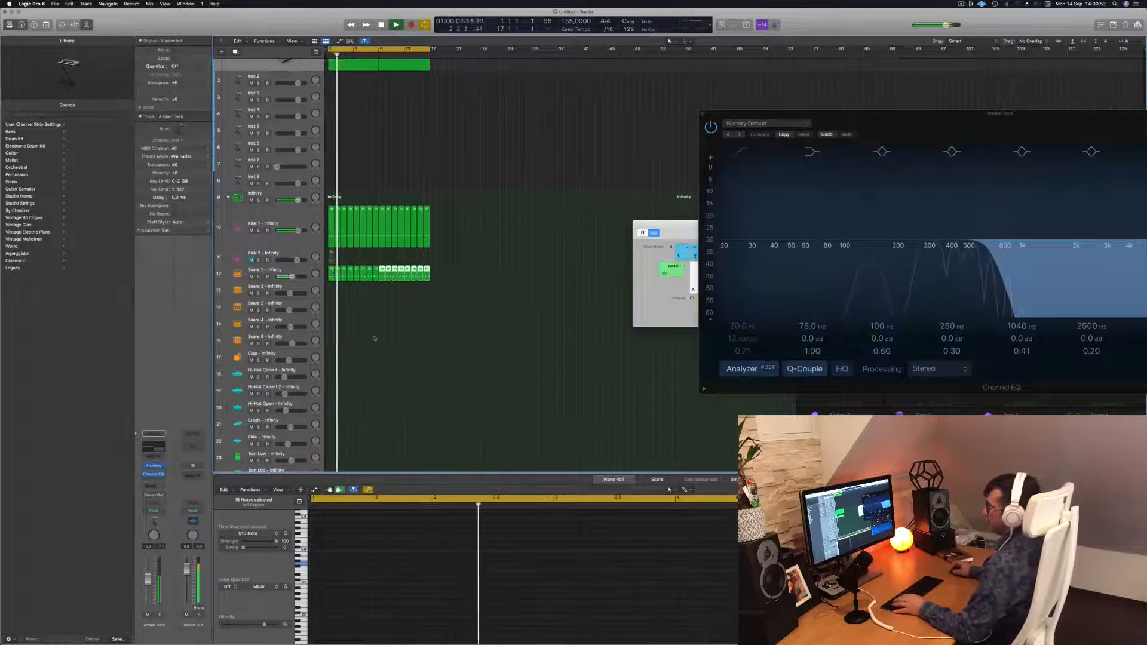
{"action": "scroll", "coordinate": [384, 344], "scroll_direction": "down", "scroll_amount": 3}
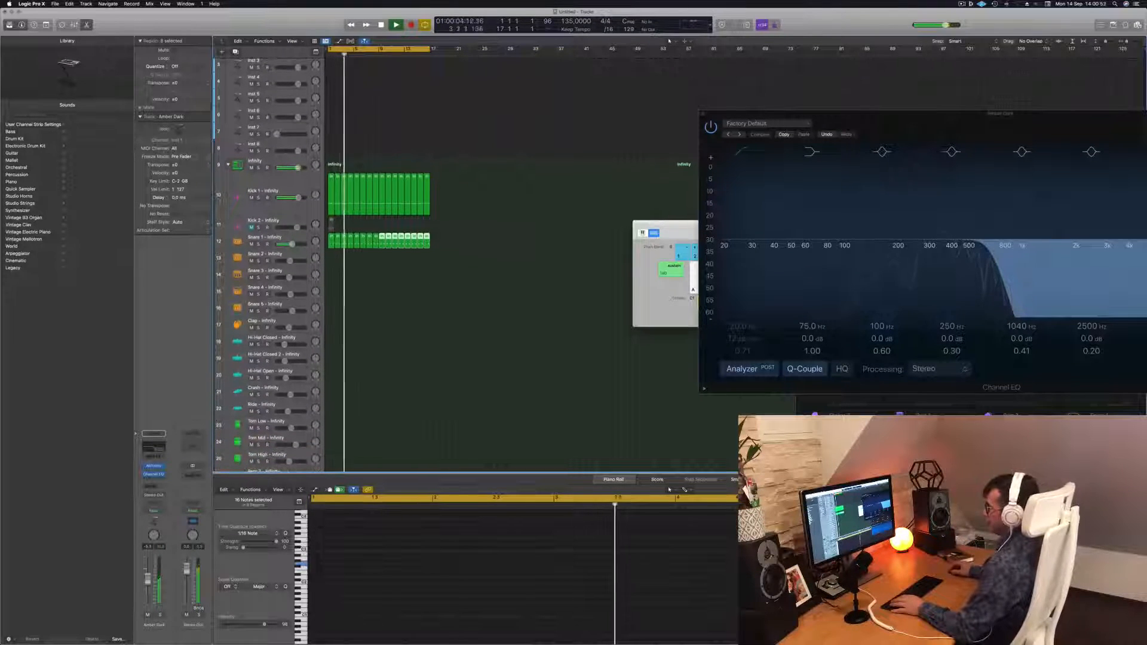
{"action": "left_click", "coordinate": [332, 240]}
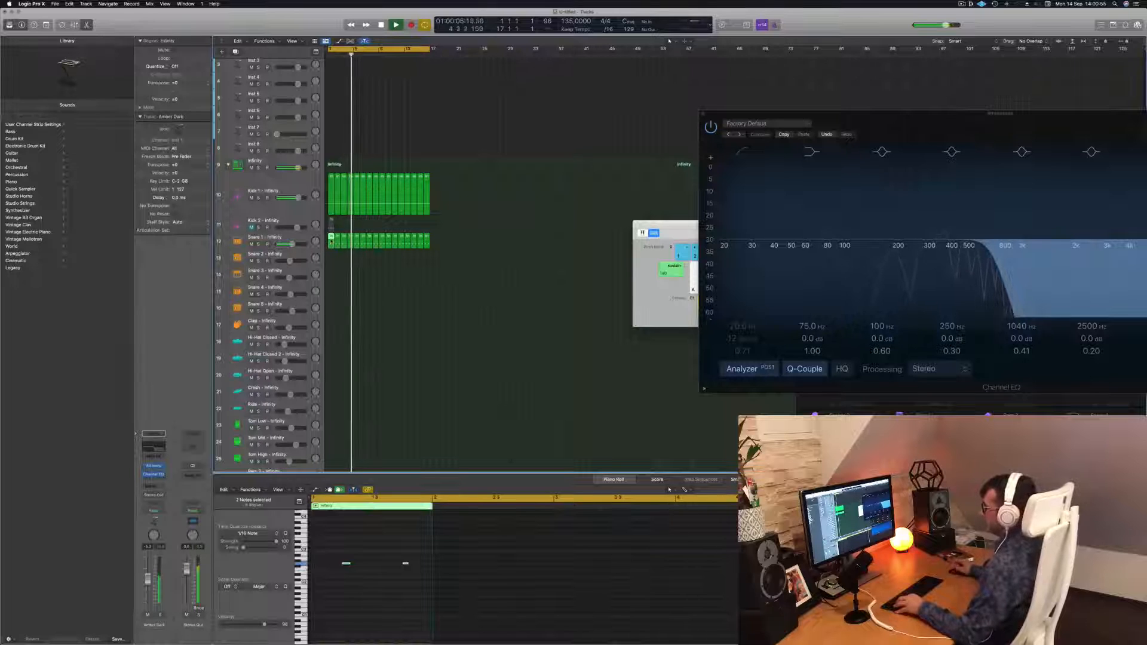
{"action": "left_click_drag", "start_coordinate": [332, 239], "coordinate": [333, 381]}
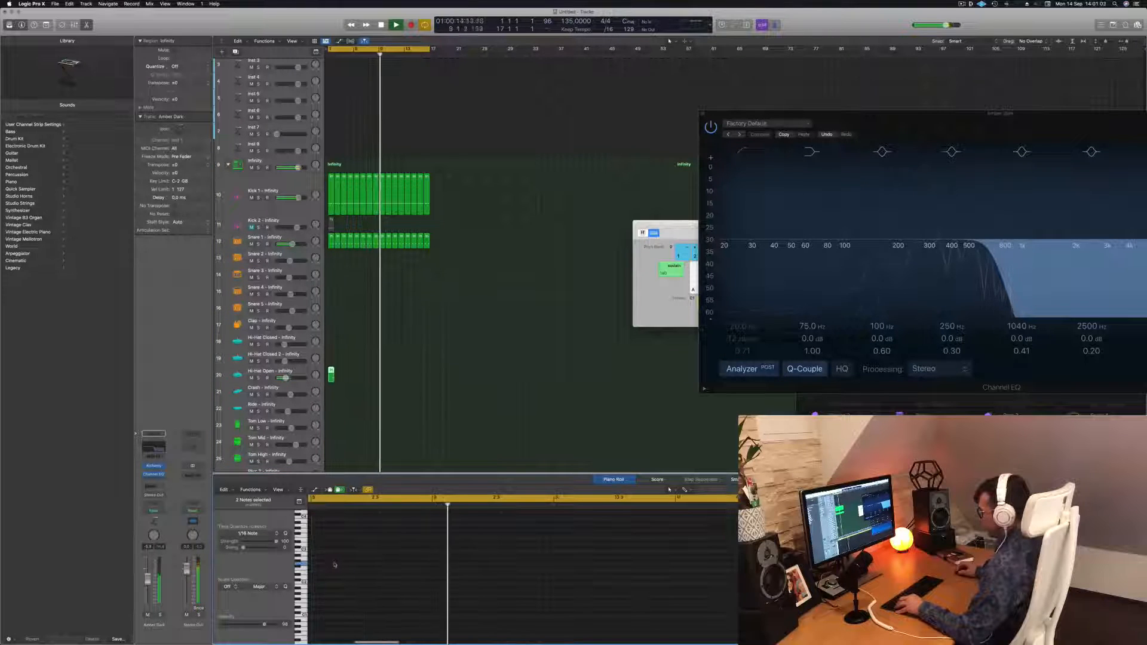
{"action": "left_click", "coordinate": [342, 345]}
{"action": "left_click", "coordinate": [331, 374]}
{"action": "key", "text": "space"}
Duplicate and shift the hi-hat notes into four evenly spaced hits, then audition them
{"action": "left_click_drag", "start_coordinate": [340, 552], "coordinate": [408, 593]}
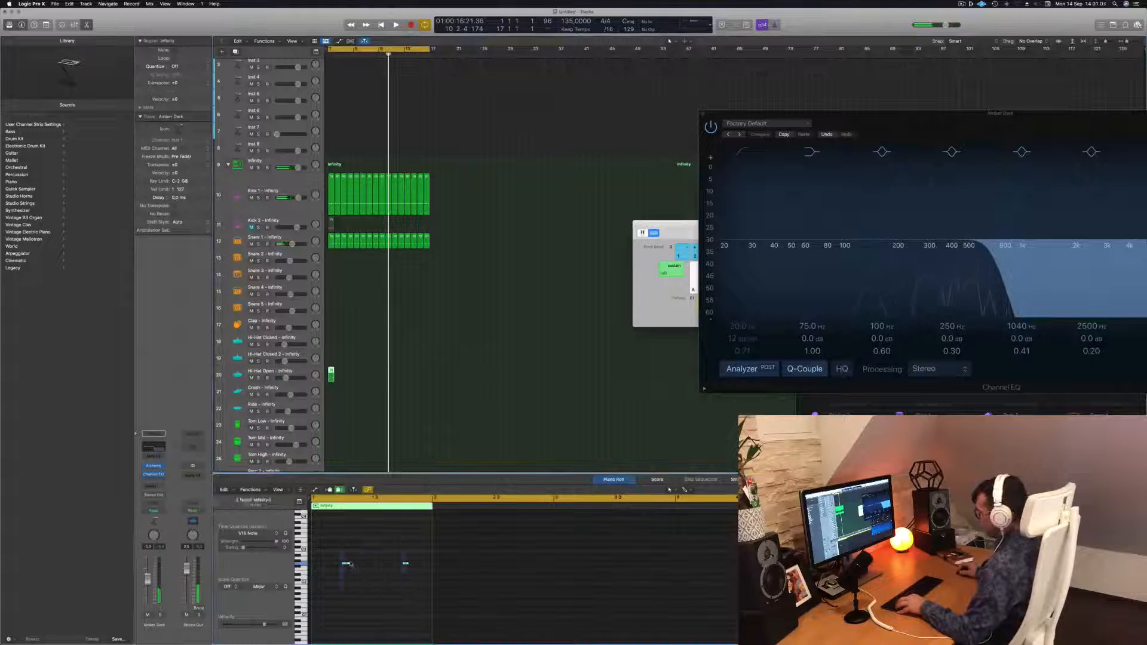
{"action": "mouse_move", "coordinate": [345, 564]}
{"action": "left_mouse_down"}
{"action": "mouse_move", "coordinate": [328, 565]}
{"action": "mouse_move", "coordinate": [361, 567]}
{"action": "left_mouse_up"}
{"action": "key", "text": "Return"}
{"action": "key", "text": "space"}
{"action": "key", "text": "space"}
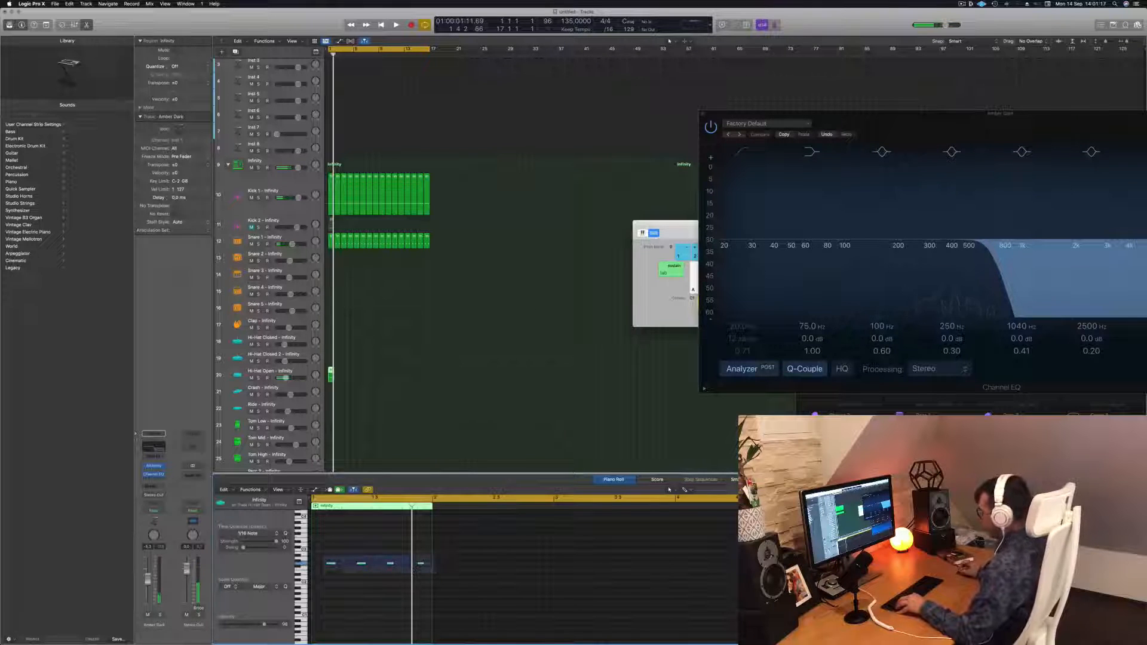
{"action": "left_click_drag", "start_coordinate": [436, 576], "coordinate": [435, 574]}
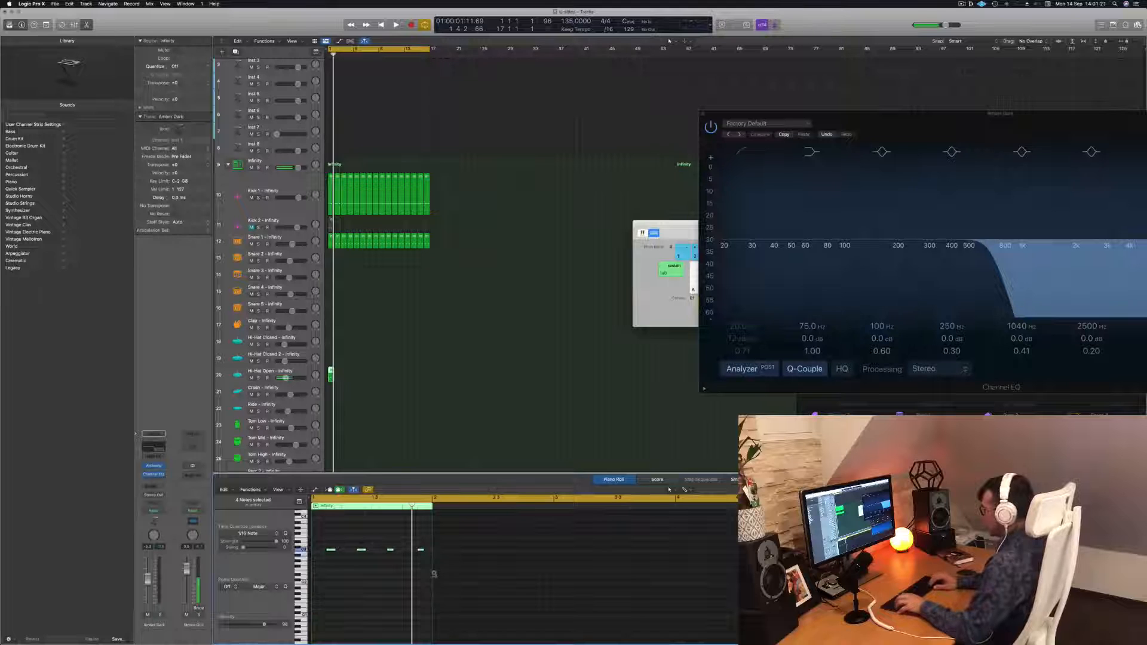
Play the hi-hat pattern from the start and audition it at neighbouring pitches, settling one semitone higher
{"action": "key", "text": "Return"}
{"action": "key", "text": "space"}
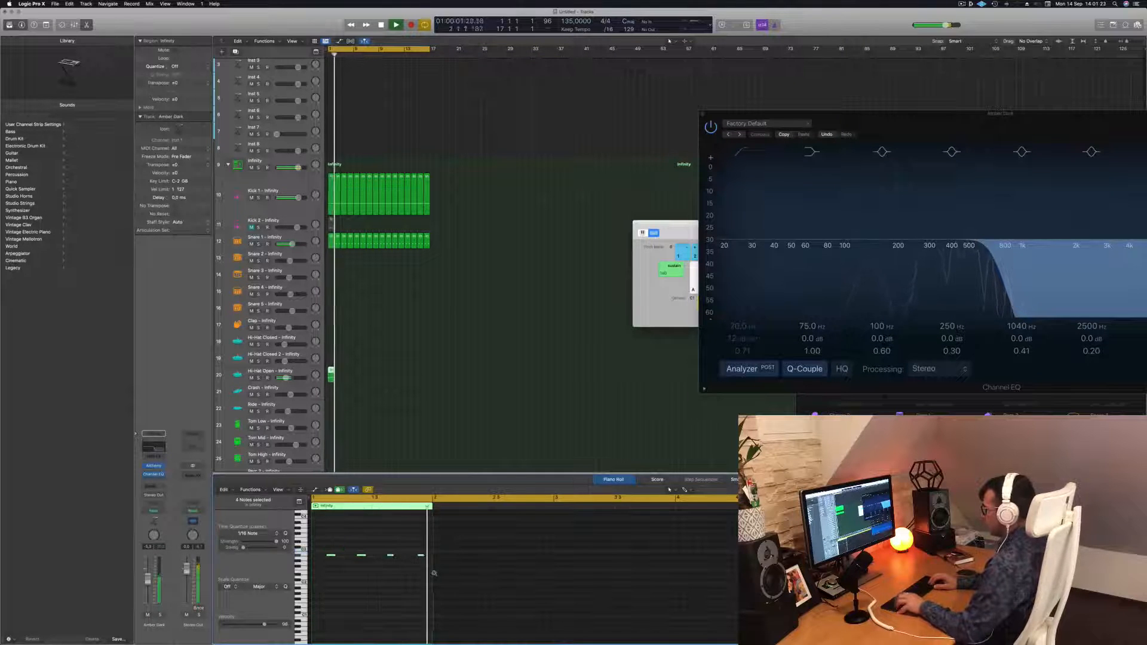
{"action": "key", "text": "alt+Down"}
{"action": "key", "text": "alt+Down"}
{"action": "key", "text": "alt+Up"}
{"action": "key", "text": "alt+Up"}
{"action": "key", "text": "alt+Up"}
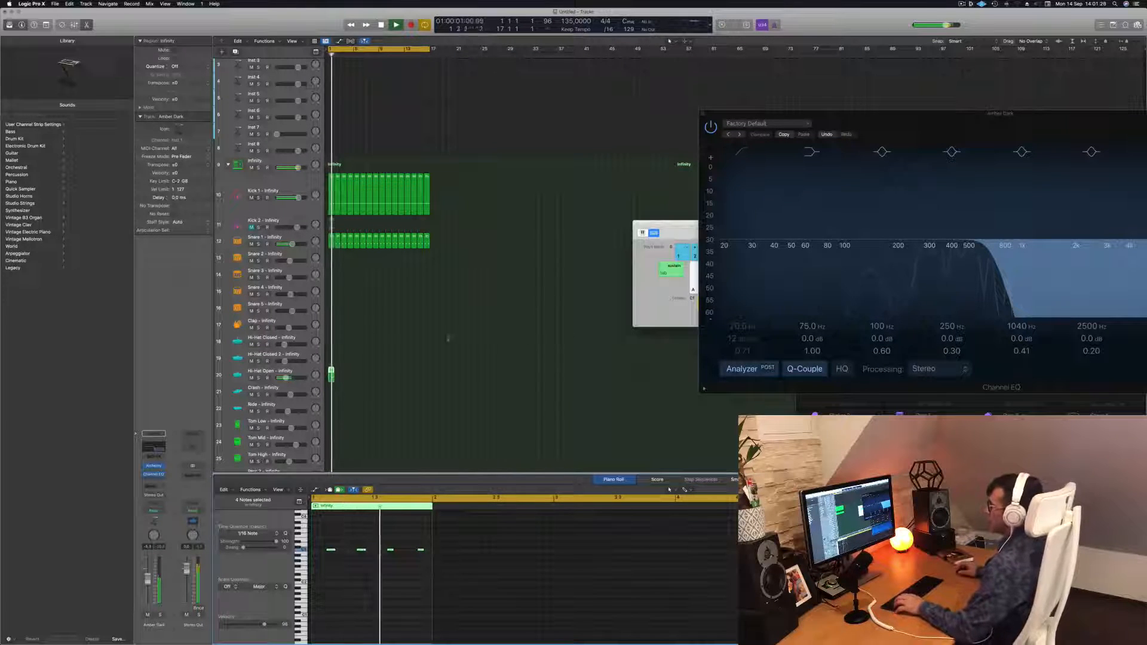
Loop the open hi-hat region across the length of the kick loop and enlarge its track
{"action": "left_click", "coordinate": [334, 374]}
{"action": "left_click_drag", "start_coordinate": [334, 374], "coordinate": [383, 378]}
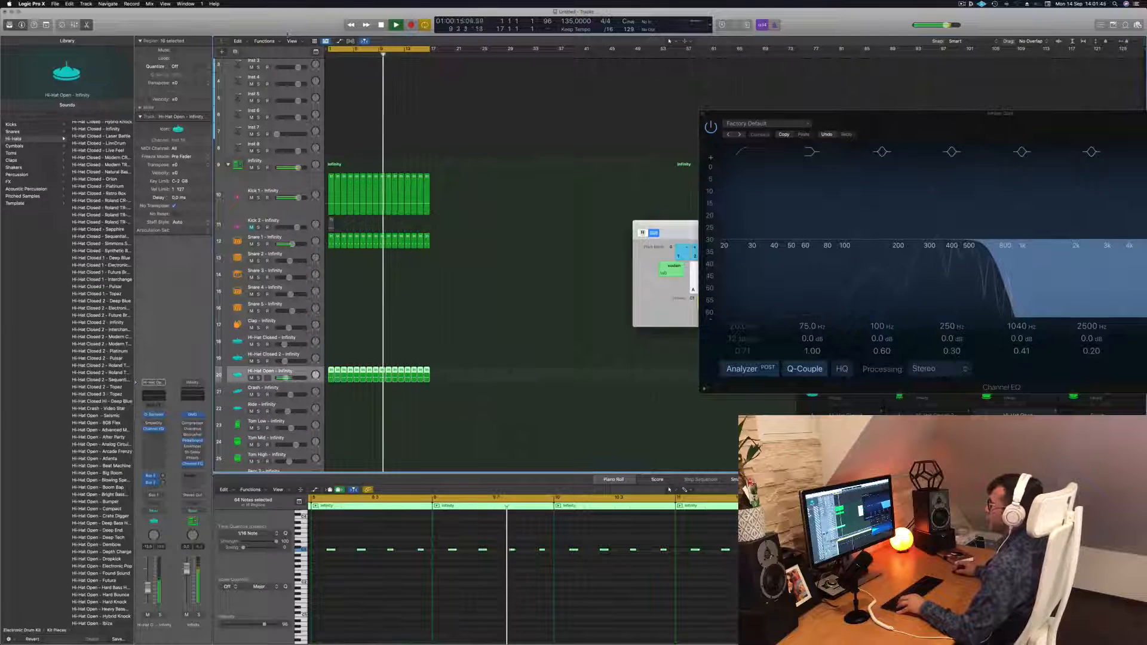
{"action": "key", "text": "ctrl+alt+super+t"}
{"action": "key", "text": "ctrl+z"}
{"action": "scroll", "coordinate": [375, 321], "scroll_direction": "down", "scroll_amount": 5}
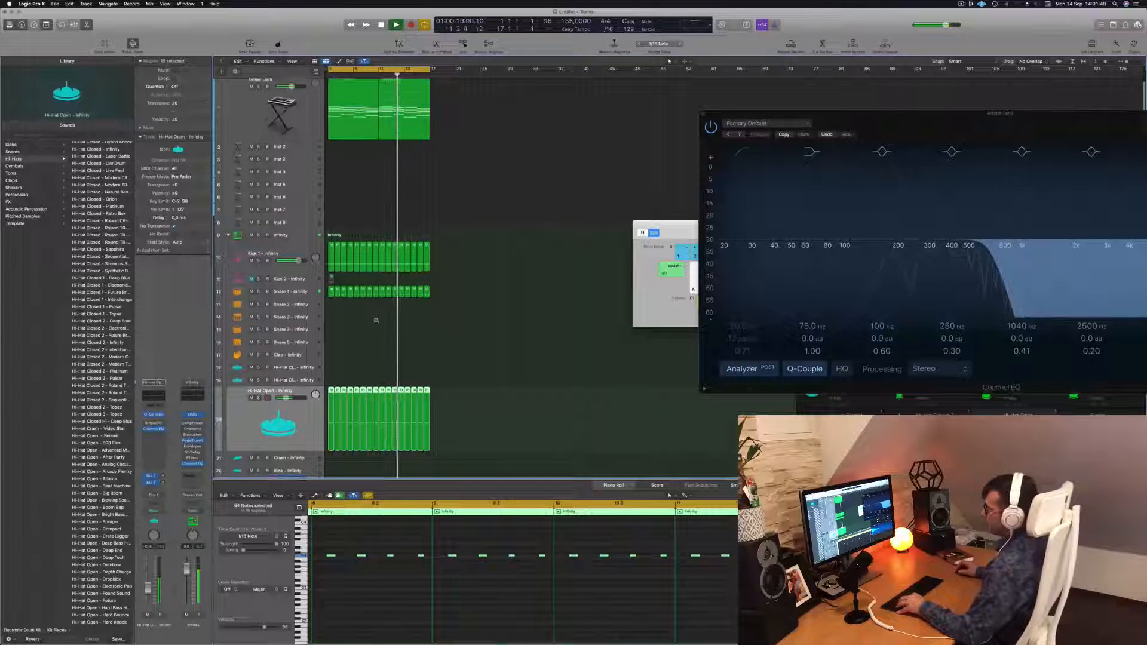
{"action": "scroll", "coordinate": [386, 307], "scroll_direction": "down", "scroll_amount": 3}
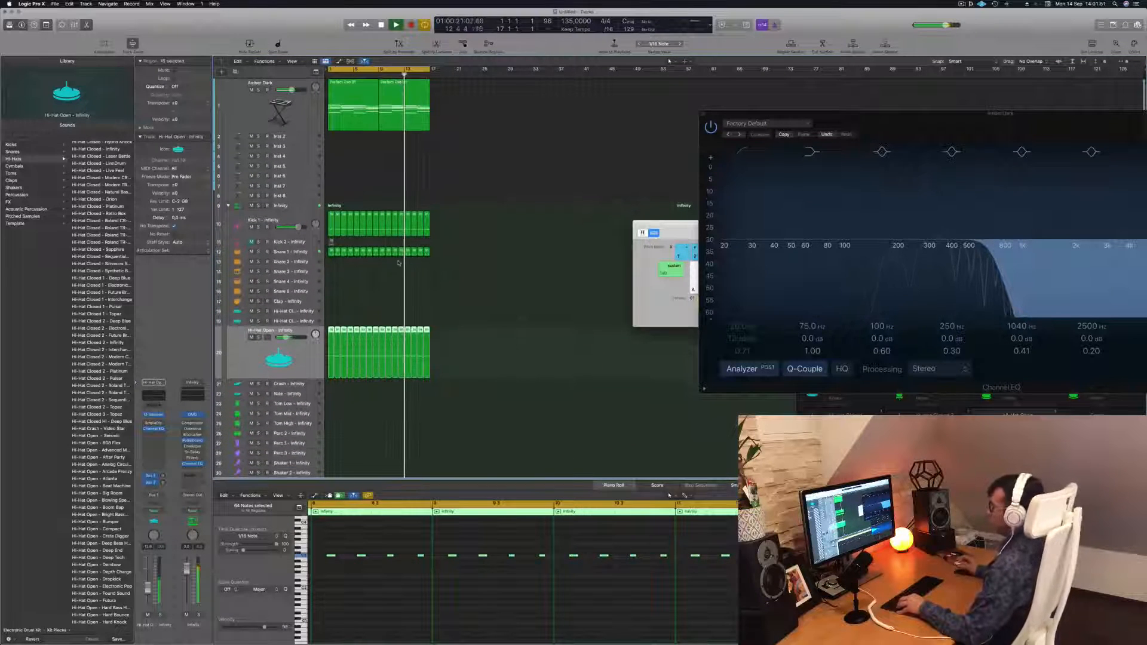
Copy the snare region onto the Tom Low track
{"action": "left_click", "coordinate": [389, 276]}
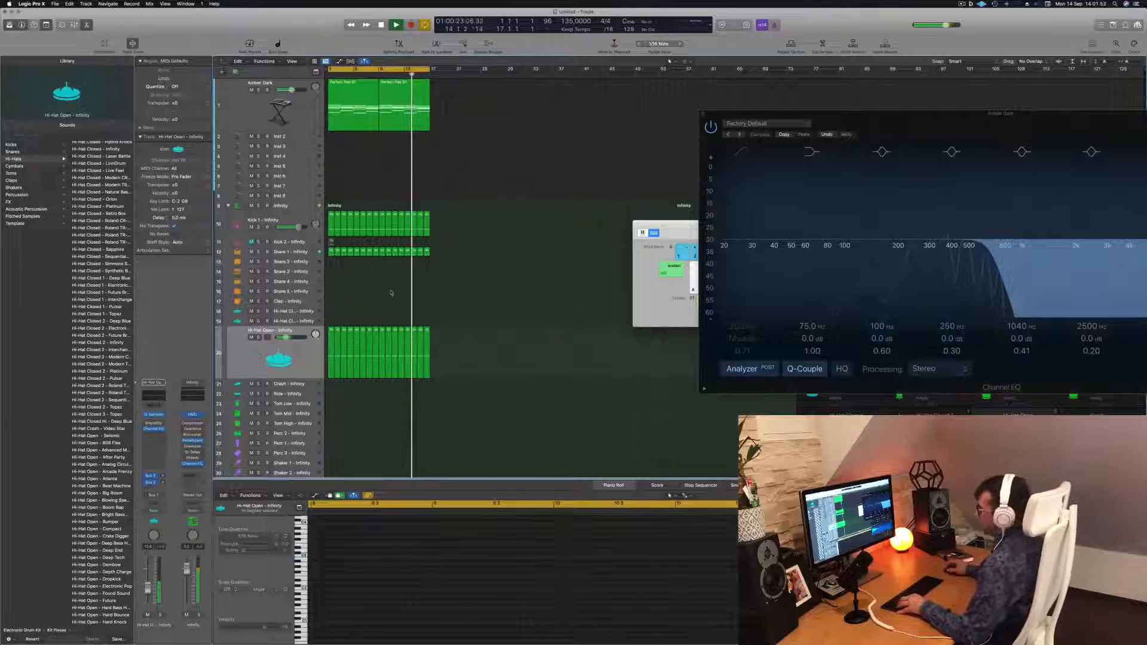
{"action": "key", "text": "space"}
{"action": "scroll", "coordinate": [398, 295], "scroll_direction": "down", "scroll_amount": 1}
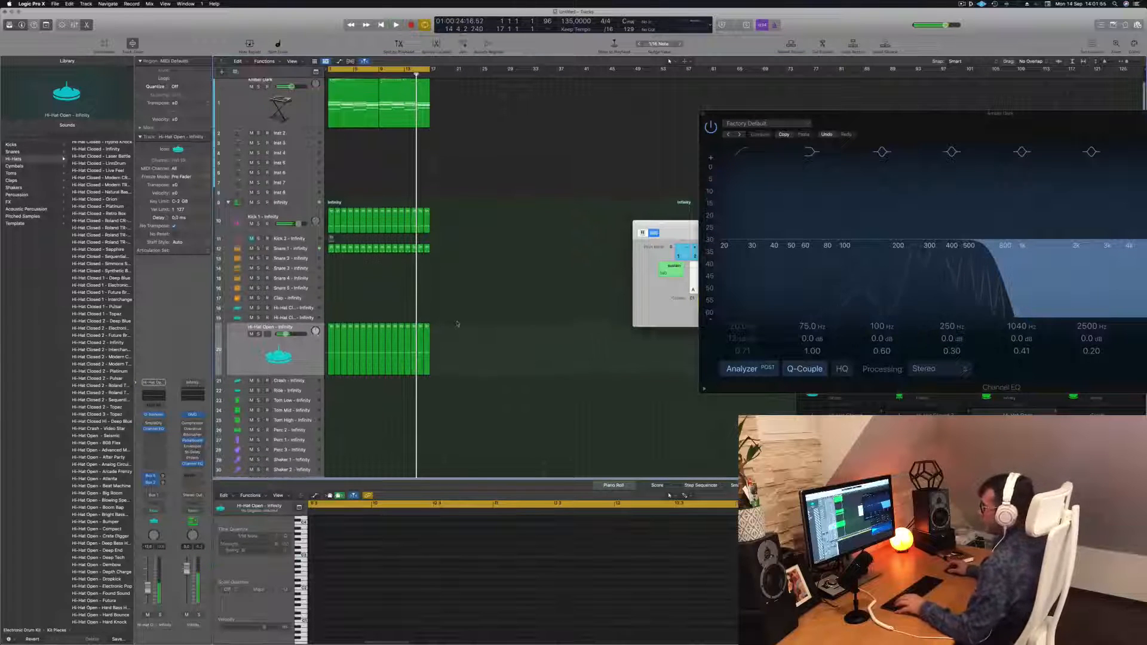
{"action": "left_click", "coordinate": [331, 238]}
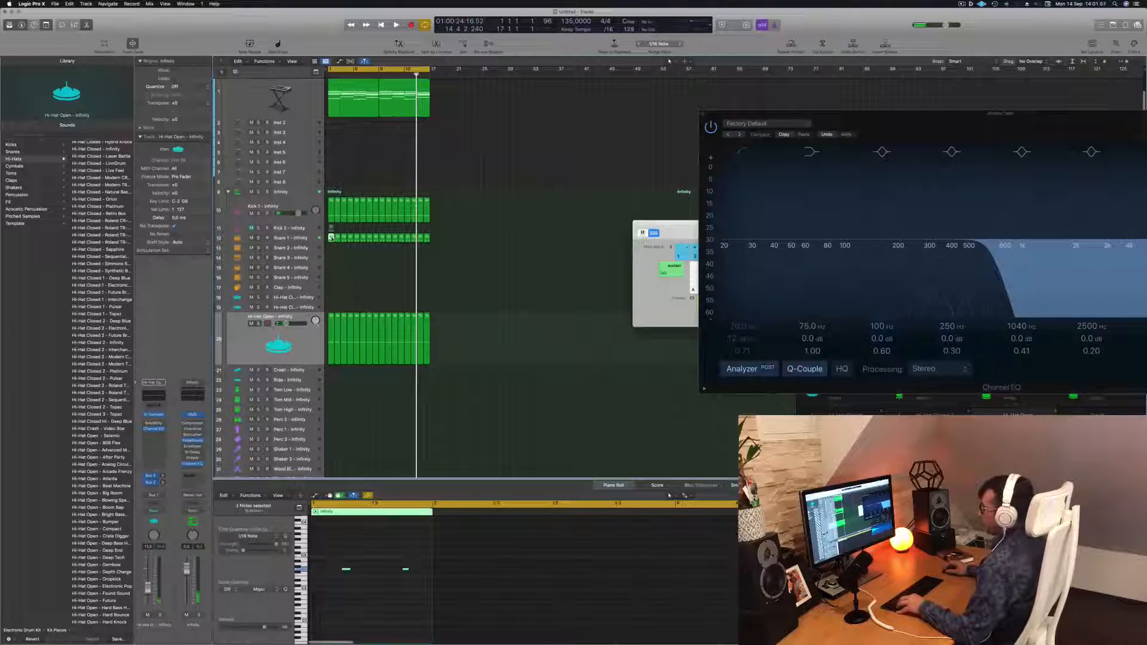
{"action": "left_click_drag", "start_coordinate": [331, 238], "coordinate": [331, 390]}
Lower the copied notes to a tom pitch, reduce them to a single hit, and play it back
{"action": "left_click_drag", "start_coordinate": [321, 556], "coordinate": [390, 600]}
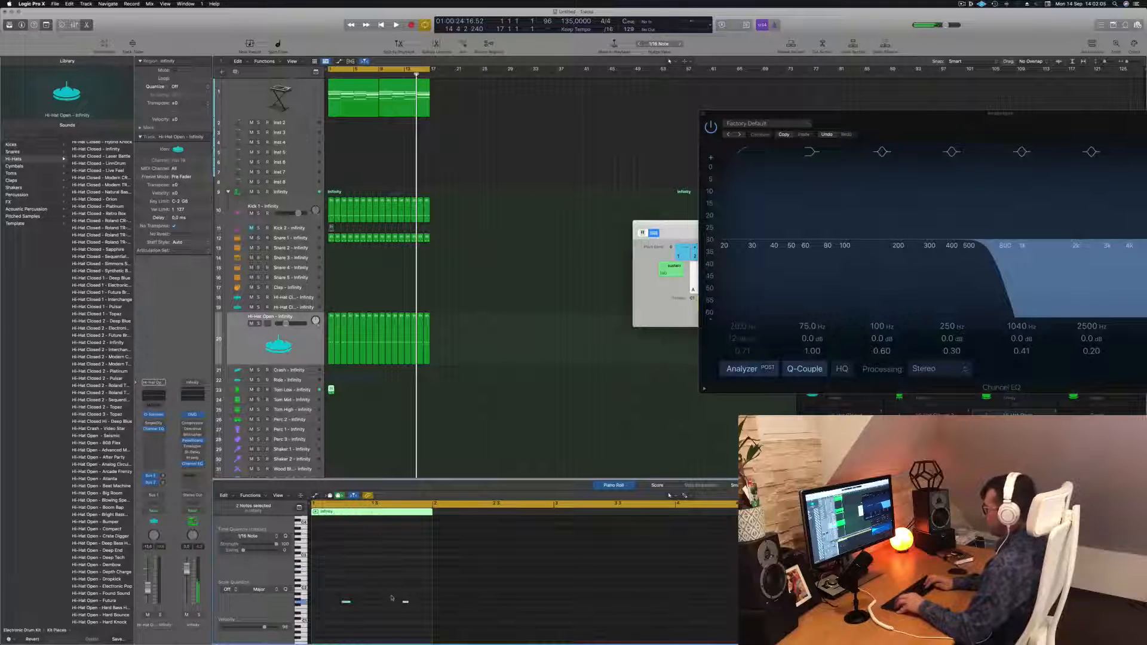
{"action": "left_click_drag", "start_coordinate": [391, 589], "coordinate": [332, 616]}
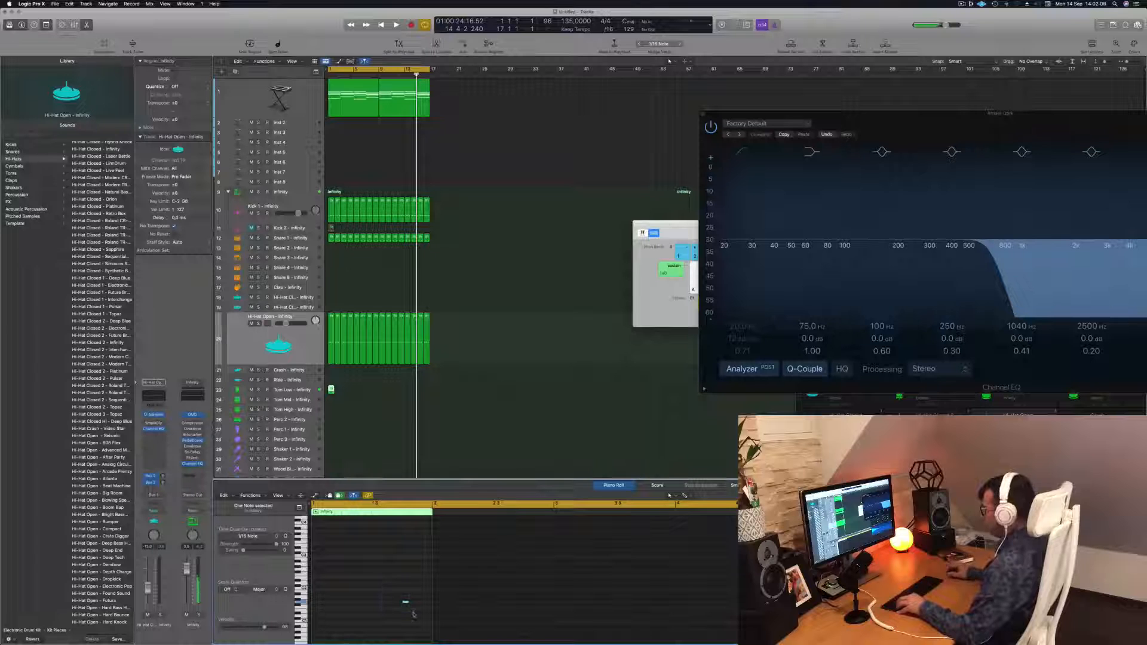
{"action": "key", "text": "space"}
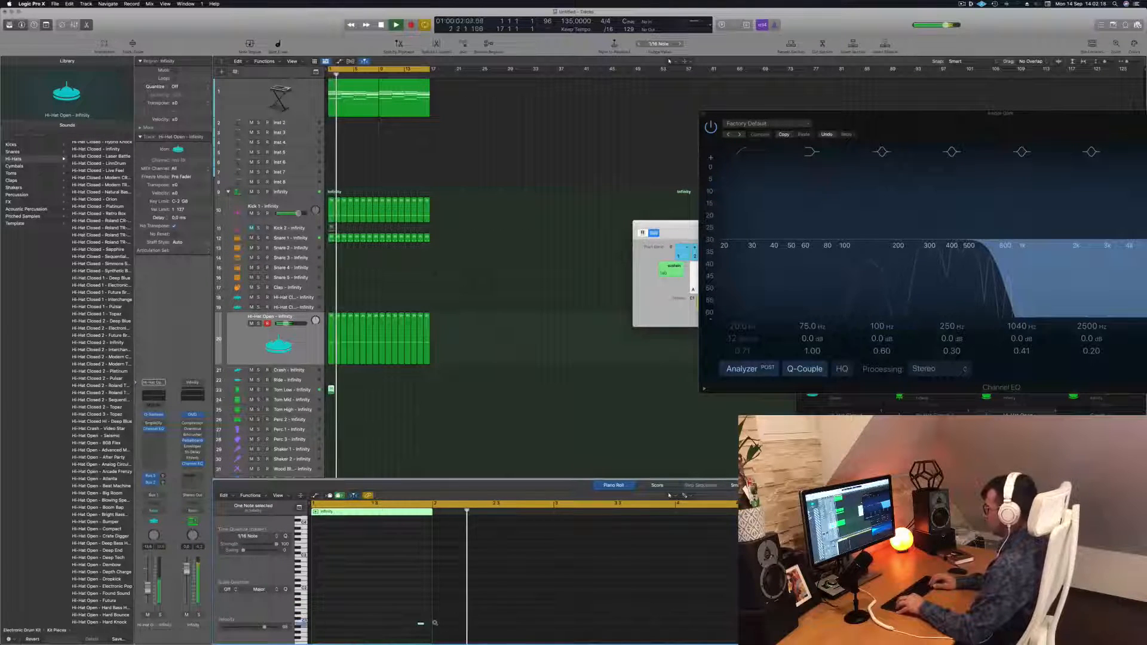
{"action": "key", "text": "Return"}
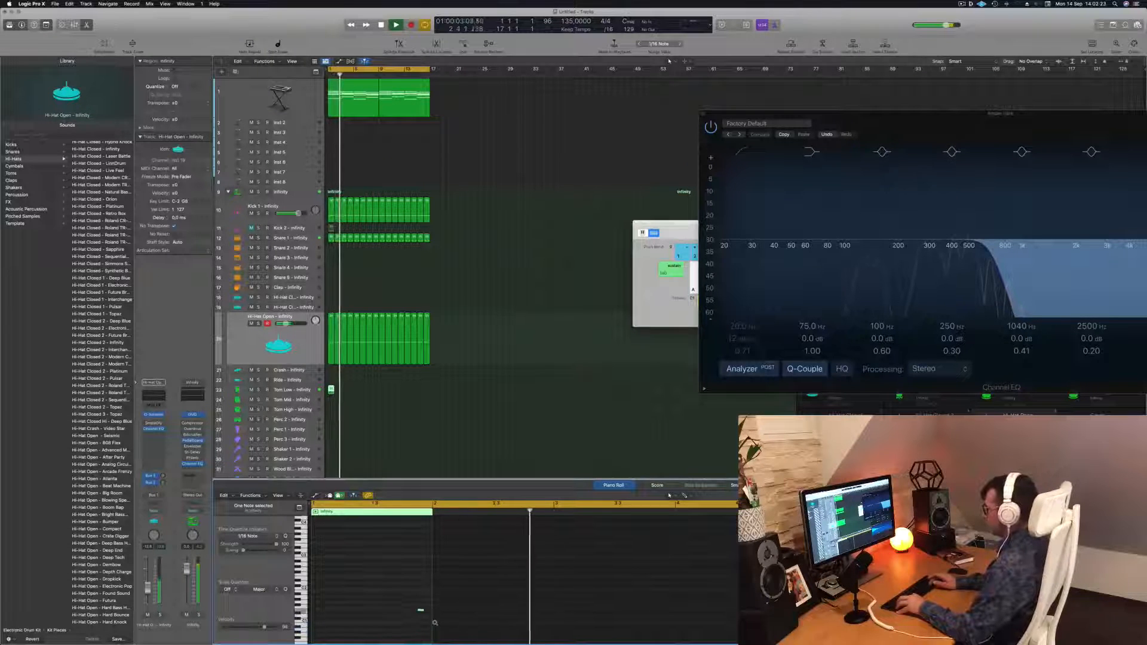
{"action": "key", "text": "Return"}
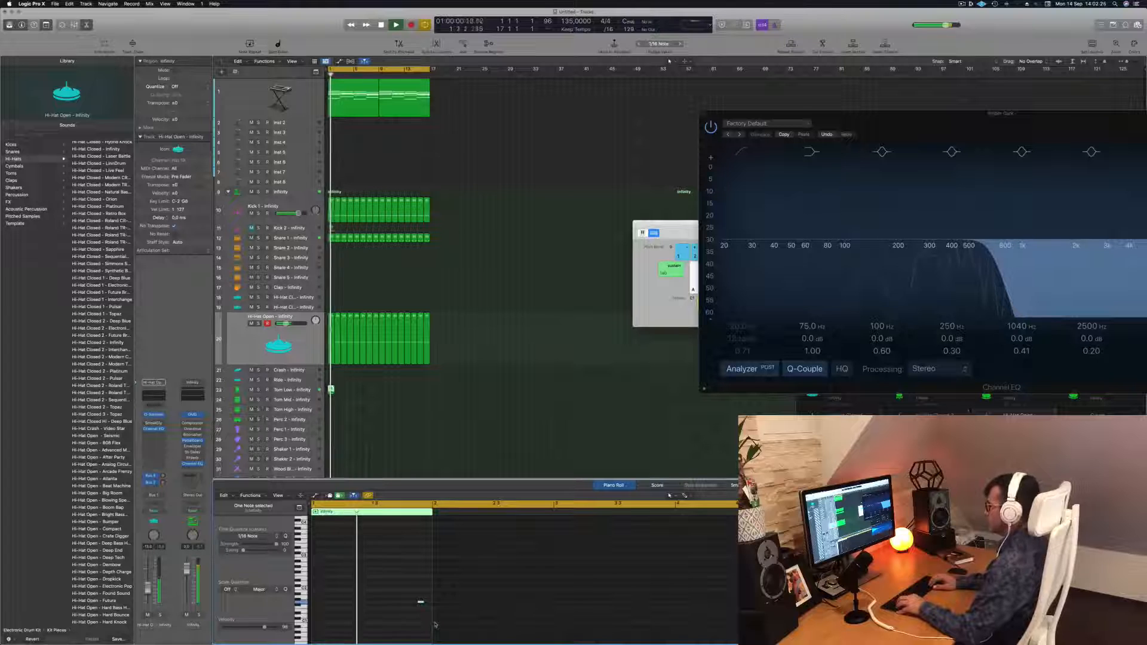
{"action": "key", "text": "Return"}
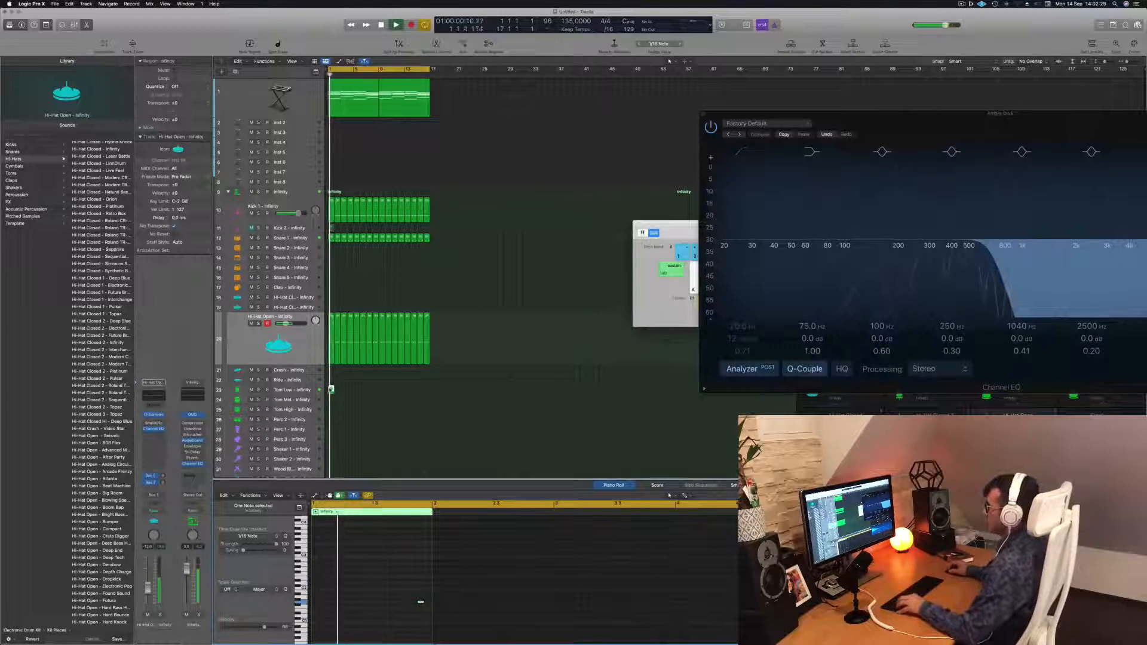
Loop the tom region across the length of the kick loop
{"action": "left_click_drag", "start_coordinate": [331, 390], "coordinate": [383, 396]}
{"action": "left_click", "coordinate": [331, 390], "text": "shift"}
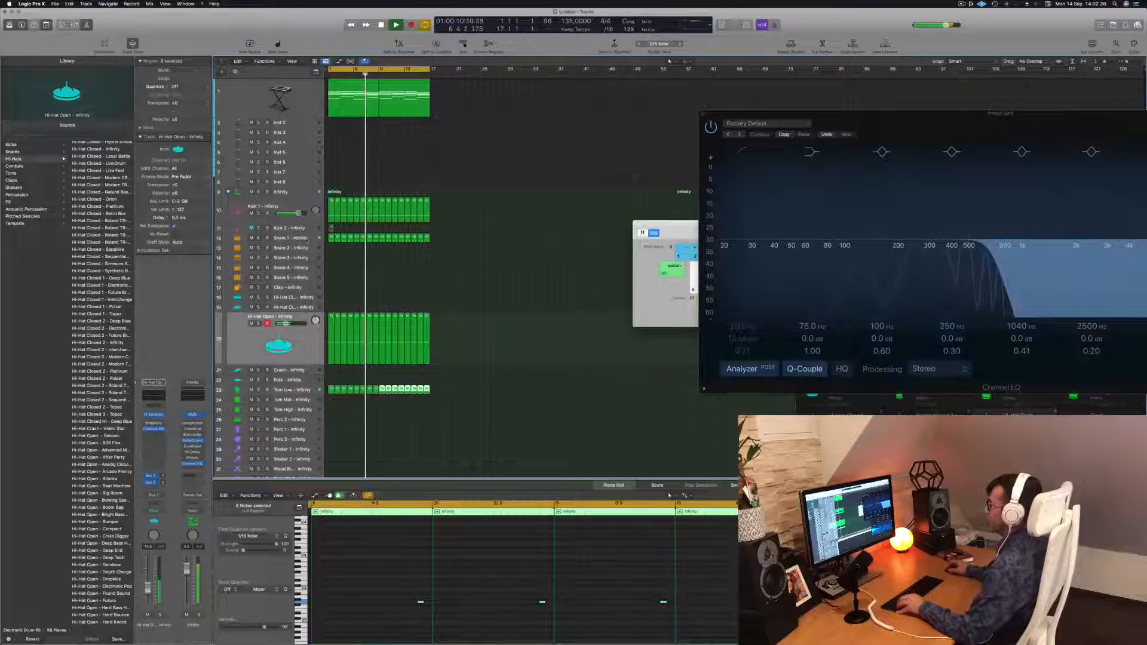
{"action": "left_click", "coordinate": [302, 239]}
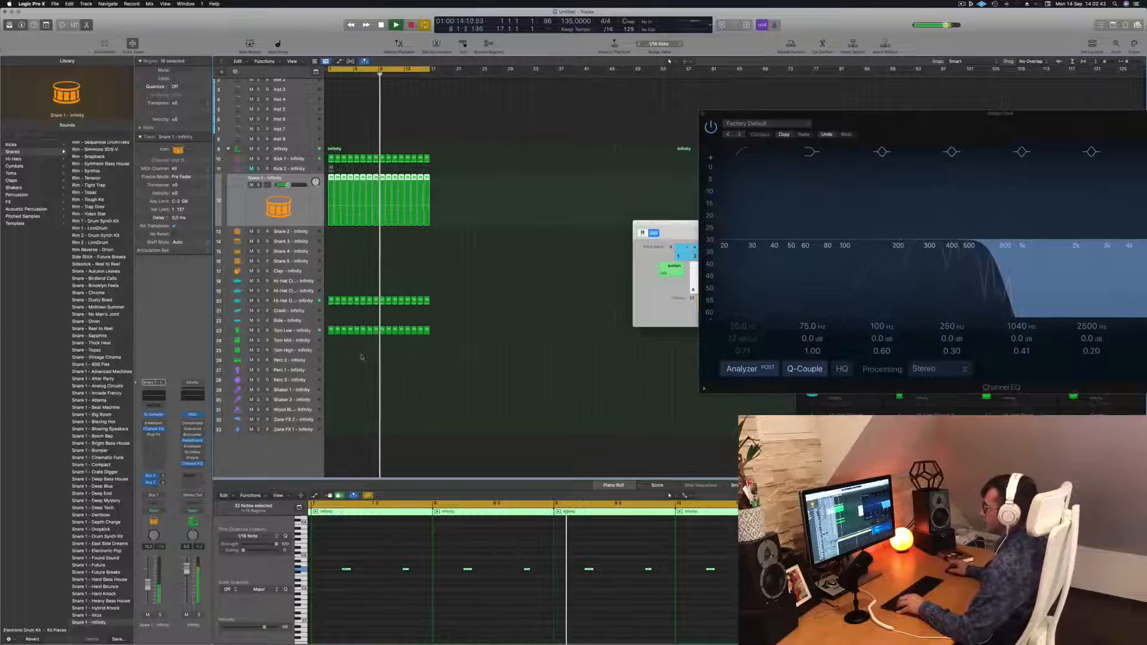
{"action": "scroll", "coordinate": [361, 358], "scroll_direction": "up", "scroll_amount": 1}
Copy the open hi-hat region onto the Hi-Hat Closed track, fill it with a steady run of hits, and play it
{"action": "left_click", "coordinate": [331, 310]}
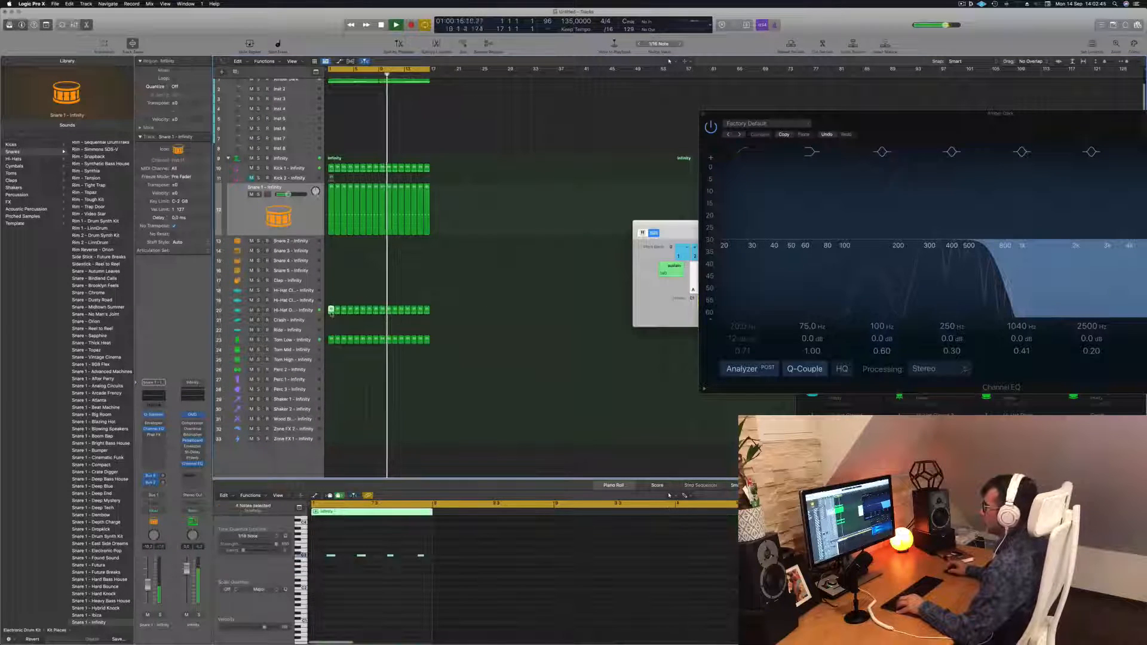
{"action": "left_click_drag", "start_coordinate": [331, 311], "coordinate": [331, 290]}
{"action": "left_click", "coordinate": [323, 549]}
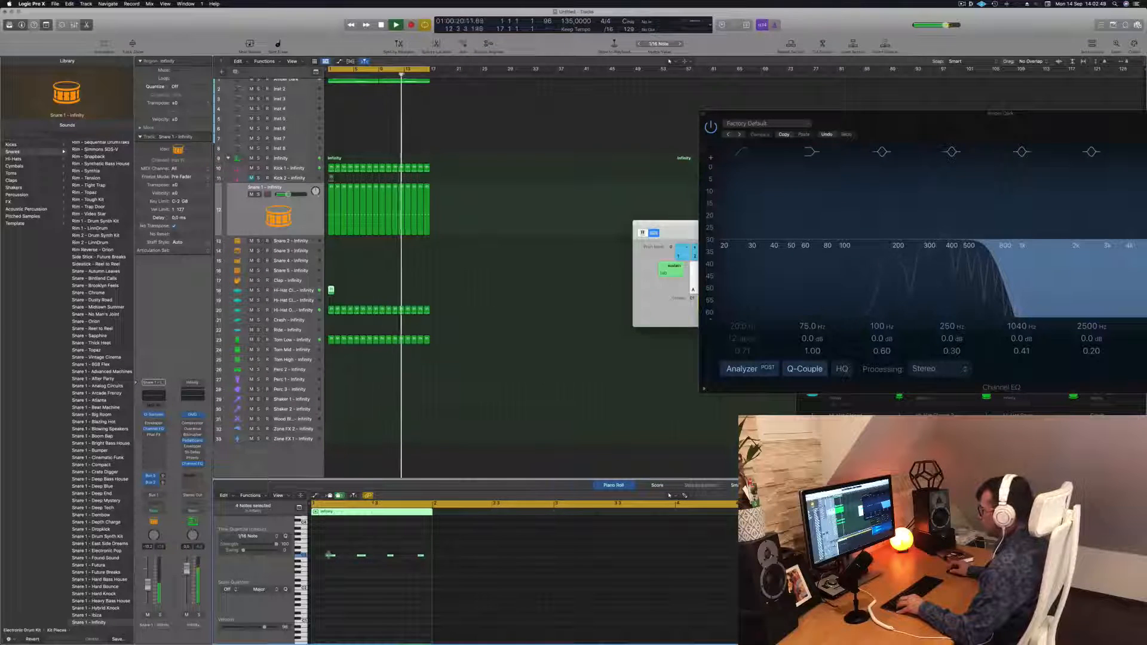
{"action": "left_click_drag", "start_coordinate": [332, 557], "coordinate": [572, 580]}
{"action": "scroll", "coordinate": [322, 557], "scroll_direction": "up", "scroll_amount": 3}
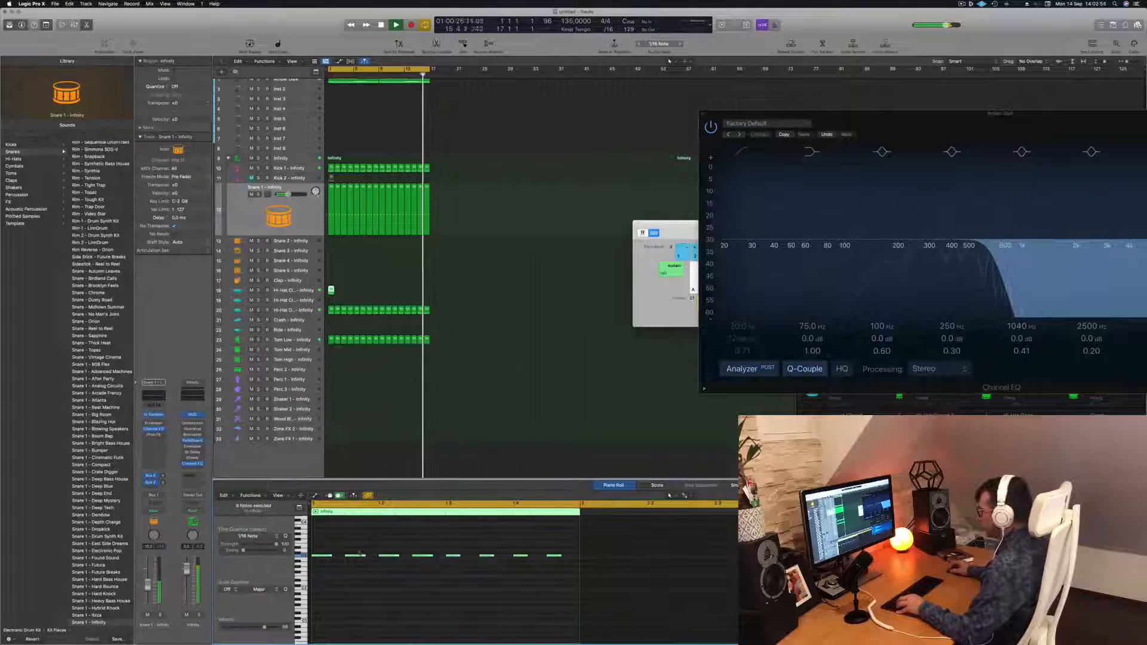
{"action": "mouse_move", "coordinate": [331, 556]}
{"action": "left_mouse_down"}
{"action": "mouse_move", "coordinate": [322, 559]}
{"action": "mouse_move", "coordinate": [333, 557]}
{"action": "left_mouse_up"}
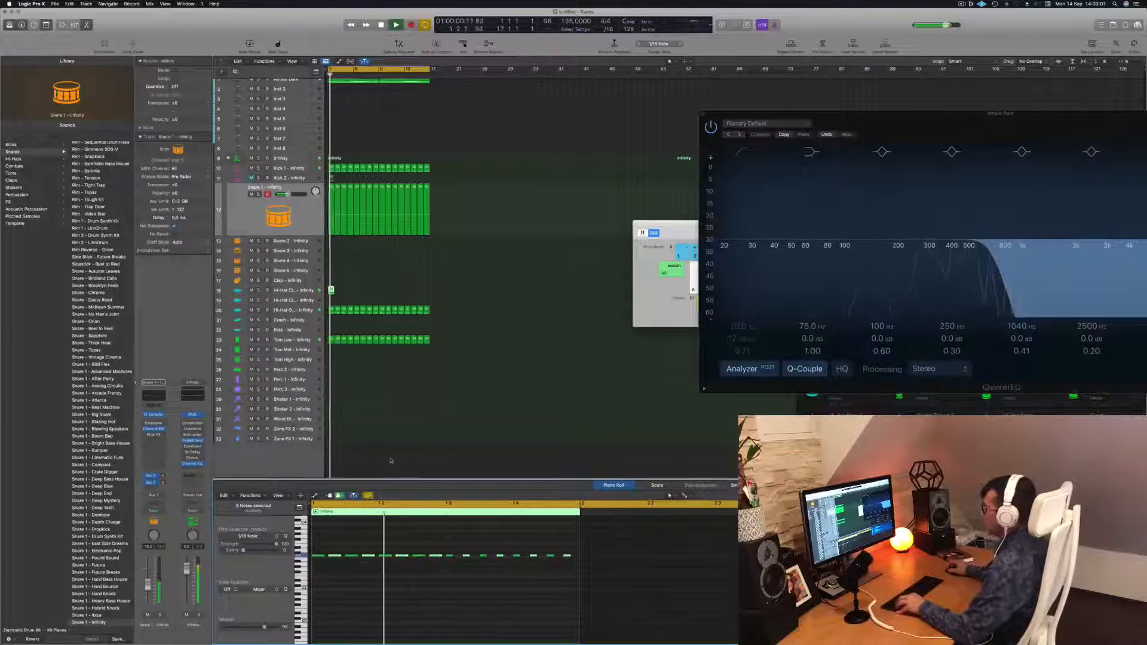
{"action": "key", "text": "space"}
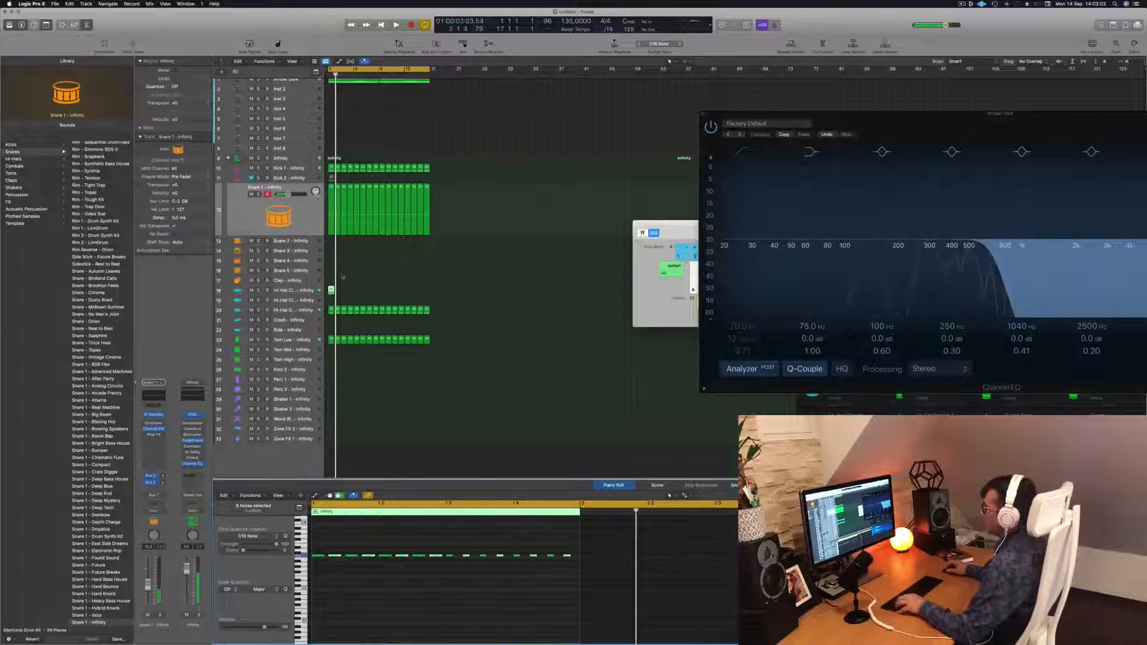
Loop and repeat the closed hi-hat region across the beat, then play it back
{"action": "left_click_drag", "start_coordinate": [330, 291], "coordinate": [396, 295]}
{"action": "key", "text": "super+Right"}
{"action": "key", "text": "super+Right"}
{"action": "key", "text": "super+Right"}
{"action": "key", "text": "super+Left"}
{"action": "key", "text": "super+Left"}
{"action": "key", "text": "super+Left"}
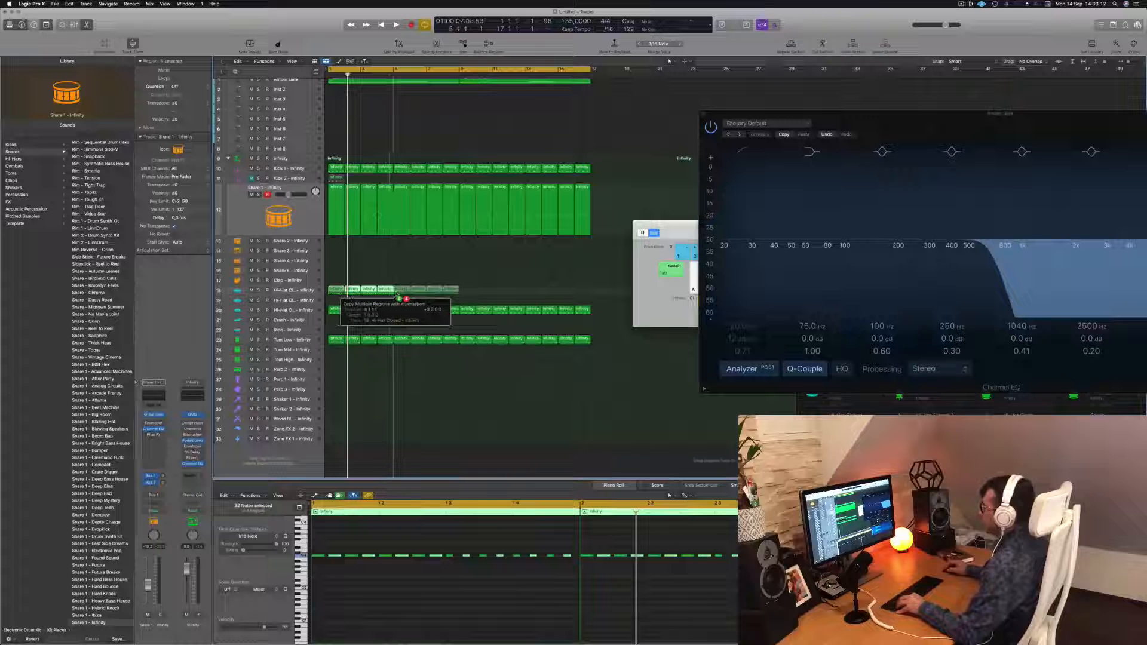
{"action": "key", "text": "super+r"}
{"action": "left_click_drag", "start_coordinate": [336, 290], "coordinate": [466, 297]}
{"action": "key", "text": "super+Left"}
{"action": "key", "text": "space"}
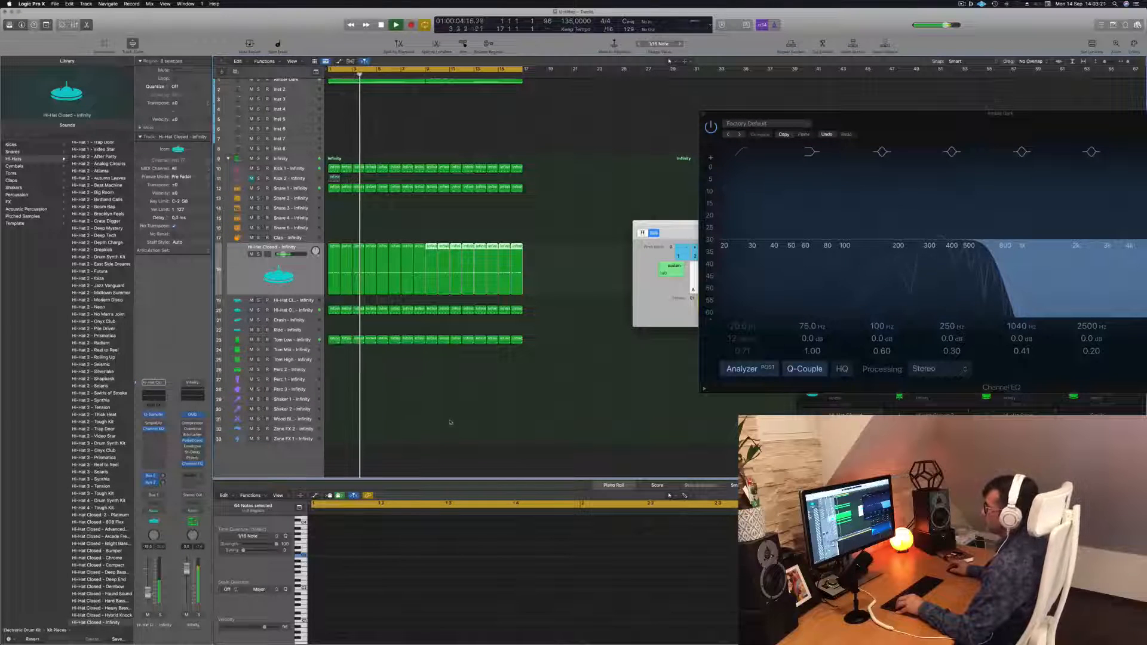
Copy the tom region onto the Perc 1 track and audition it
{"action": "left_click", "coordinate": [396, 402]}
{"action": "key", "text": "super+Left"}
{"action": "key", "text": "super+Left"}
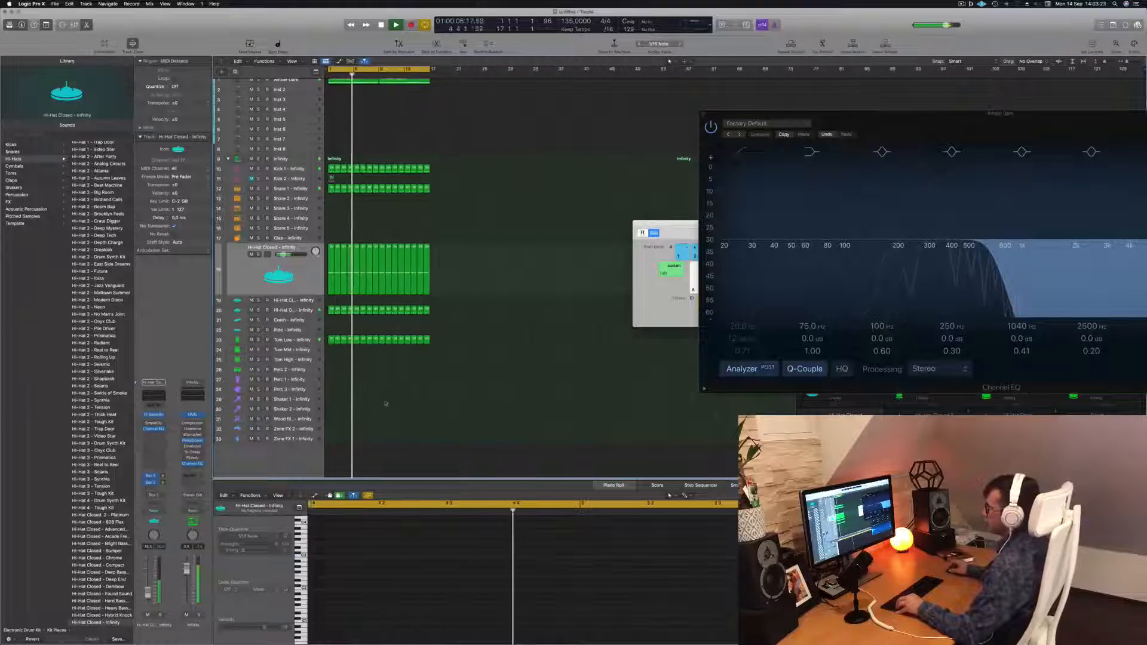
{"action": "left_click", "coordinate": [331, 339]}
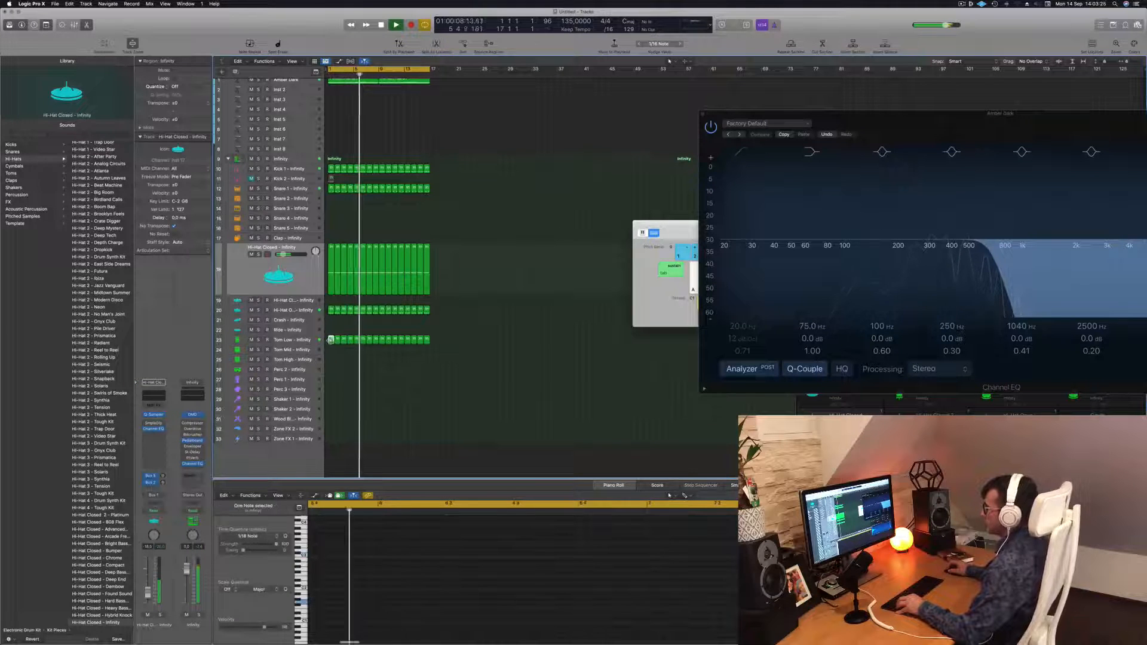
{"action": "left_click_drag", "start_coordinate": [331, 339], "coordinate": [331, 380]}
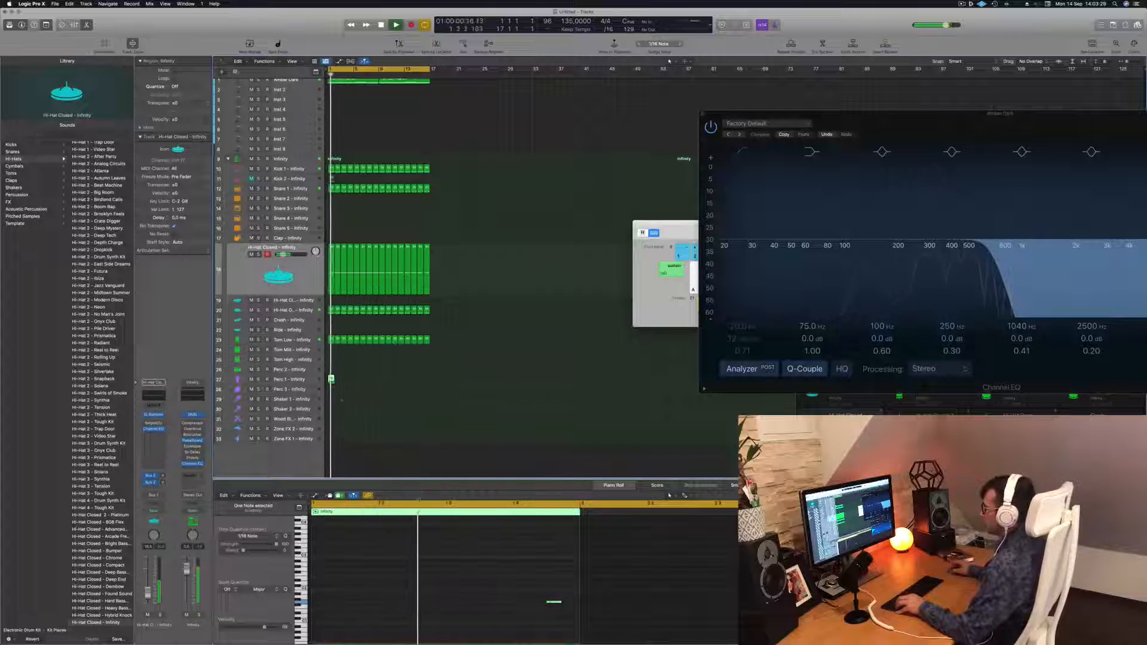
{"action": "key", "text": "space"}
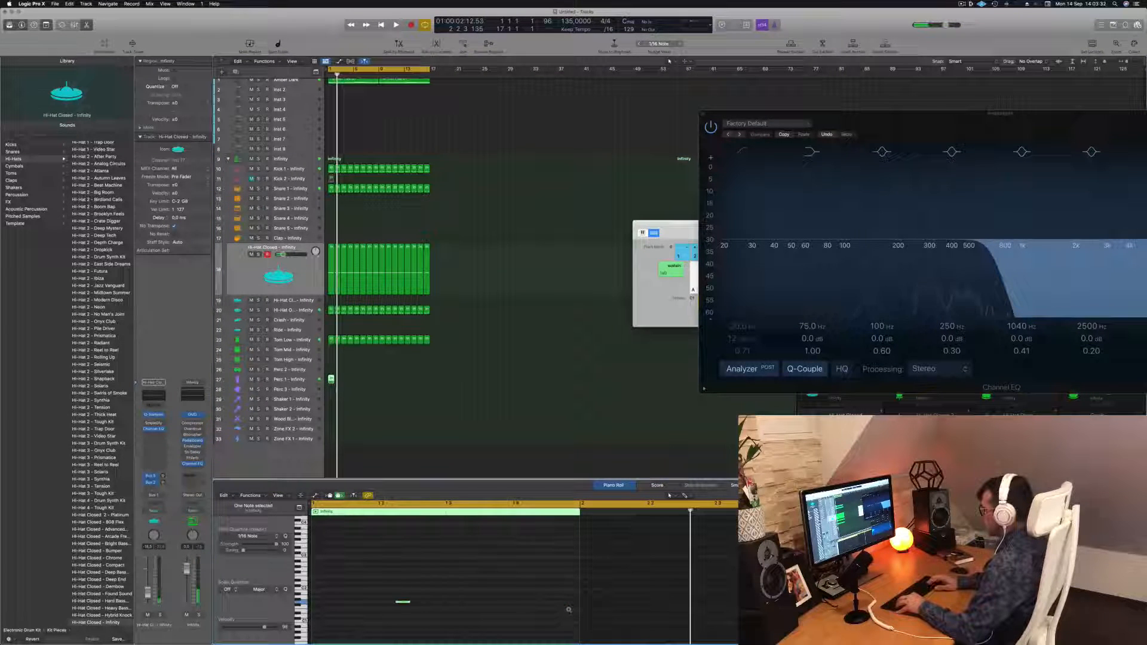
{"action": "key", "text": "space"}
{"action": "key", "text": "Return"}
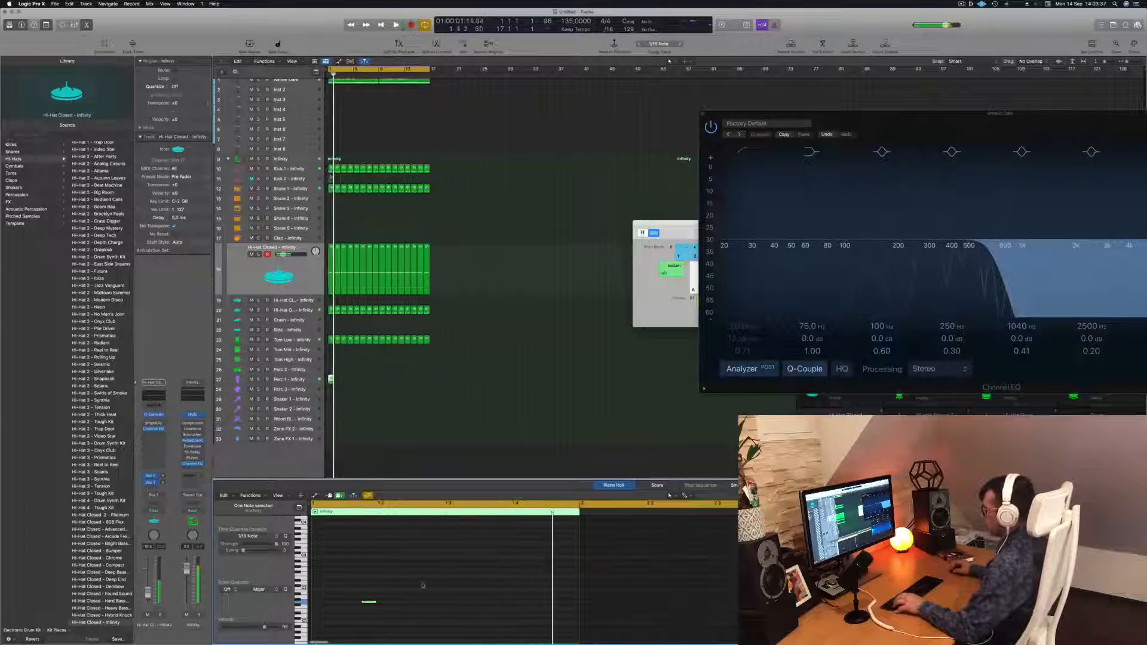
Duplicate the percussion note into three hits within the bar
{"action": "left_click_drag", "start_coordinate": [368, 603], "coordinate": [503, 604]}
{"action": "key", "text": "Return"}
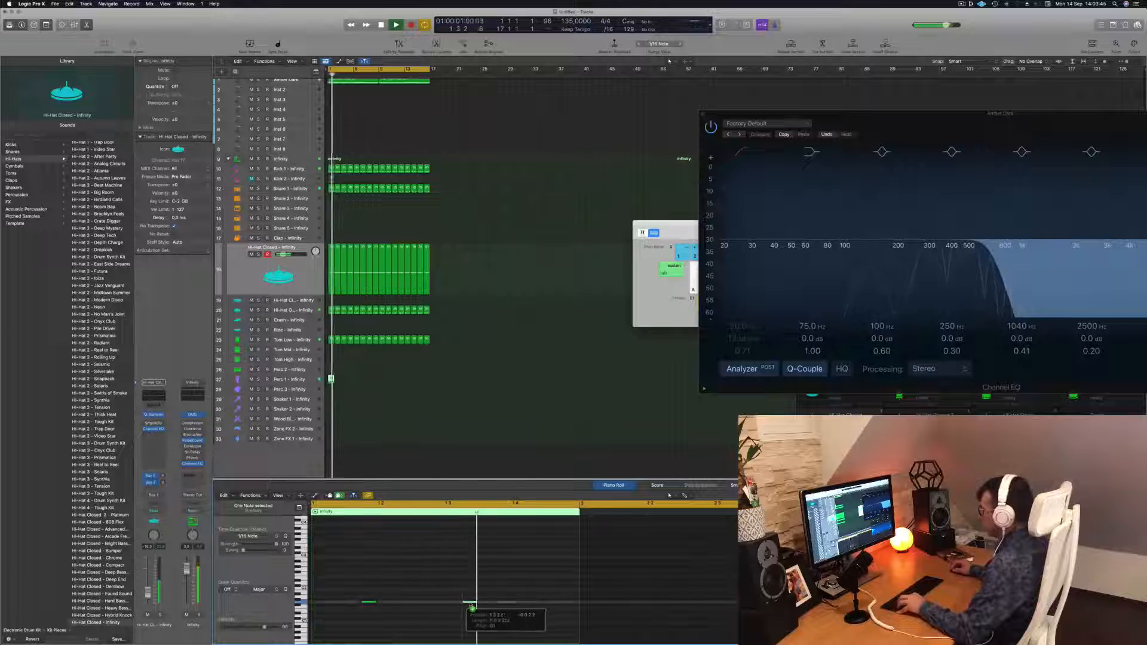
{"action": "left_click_drag", "start_coordinate": [504, 605], "coordinate": [458, 608]}
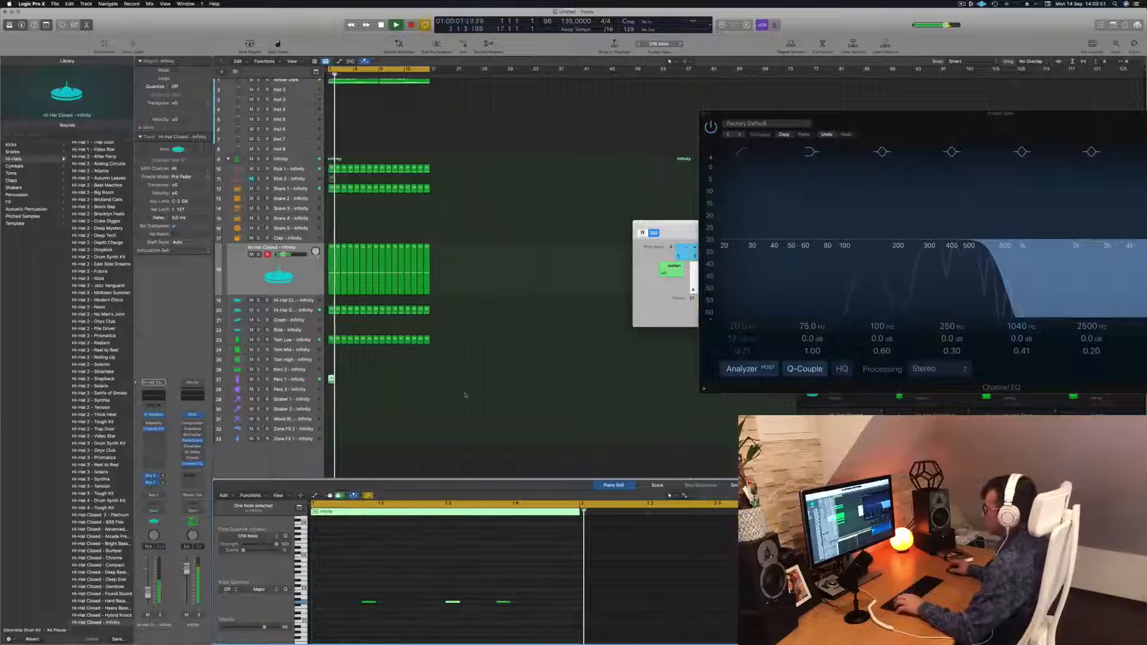
Loop the percussion region across the length of the kick loop
{"action": "left_click_drag", "start_coordinate": [330, 379], "coordinate": [381, 383]}
{"action": "left_click", "coordinate": [331, 380]}
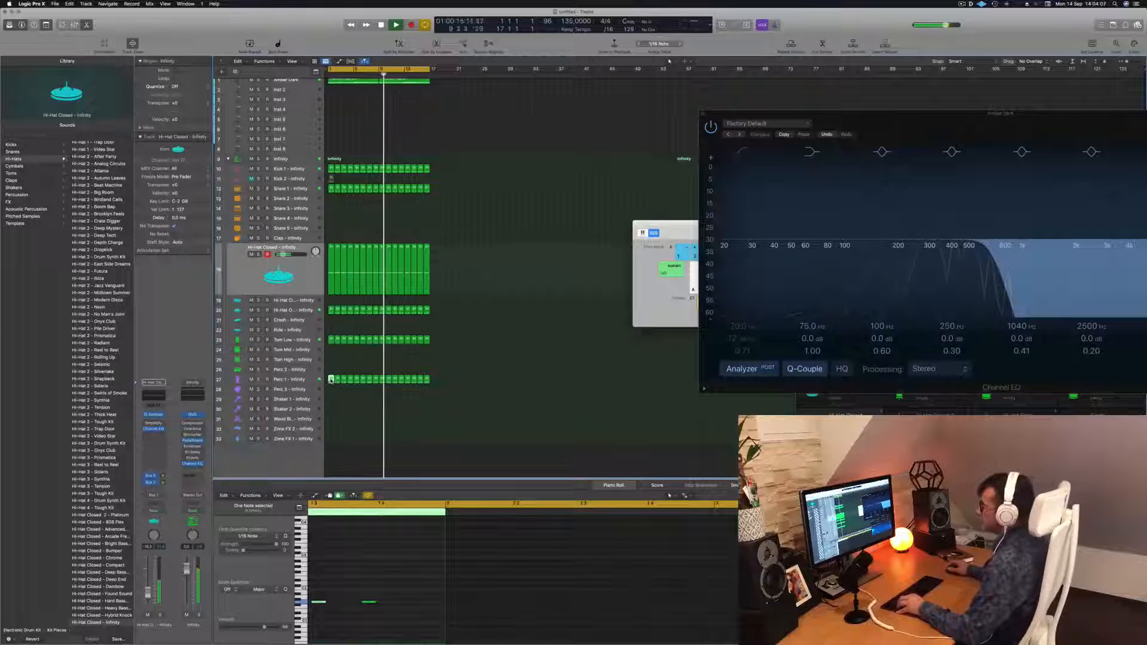
{"action": "left_click", "coordinate": [328, 380]}
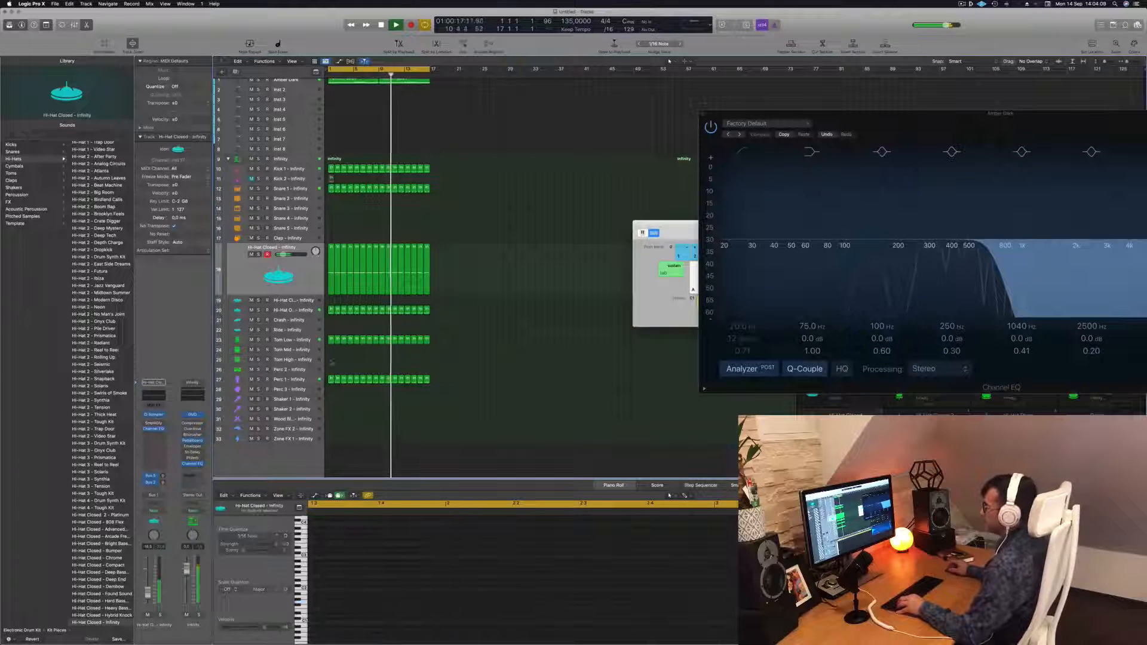
{"action": "left_click", "coordinate": [330, 379]}
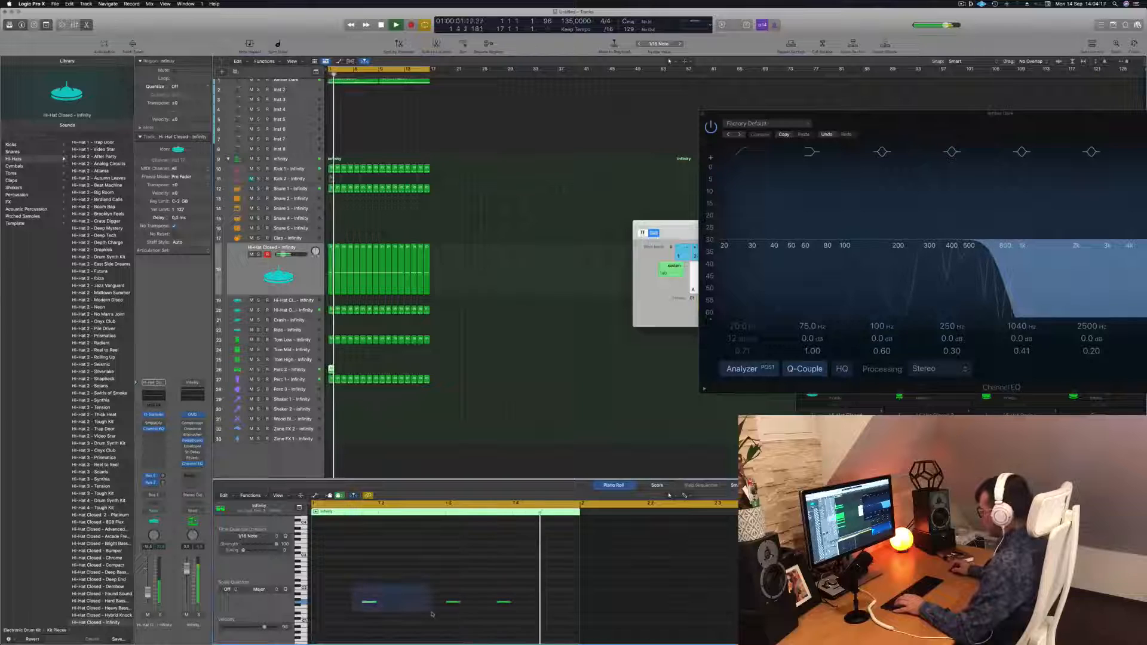
Move the percussion hits to new positions in the bar and play the beat
{"action": "left_click_drag", "start_coordinate": [441, 594], "coordinate": [529, 615]}
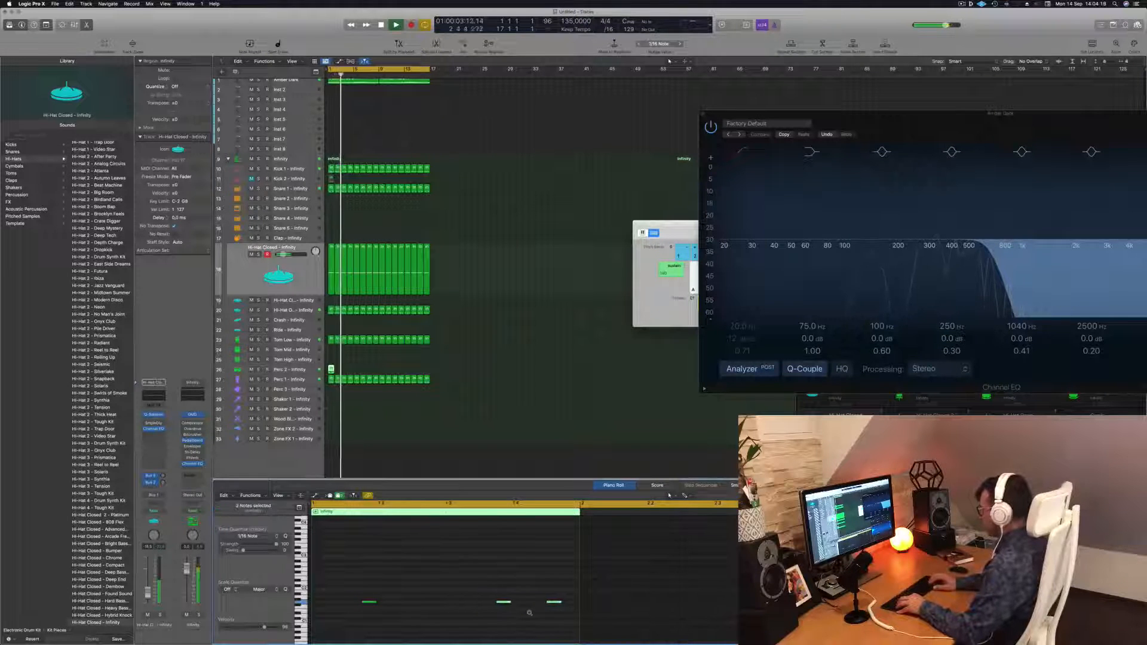
{"action": "left_click_drag", "start_coordinate": [430, 592], "coordinate": [358, 610]}
{"action": "key", "text": "space"}
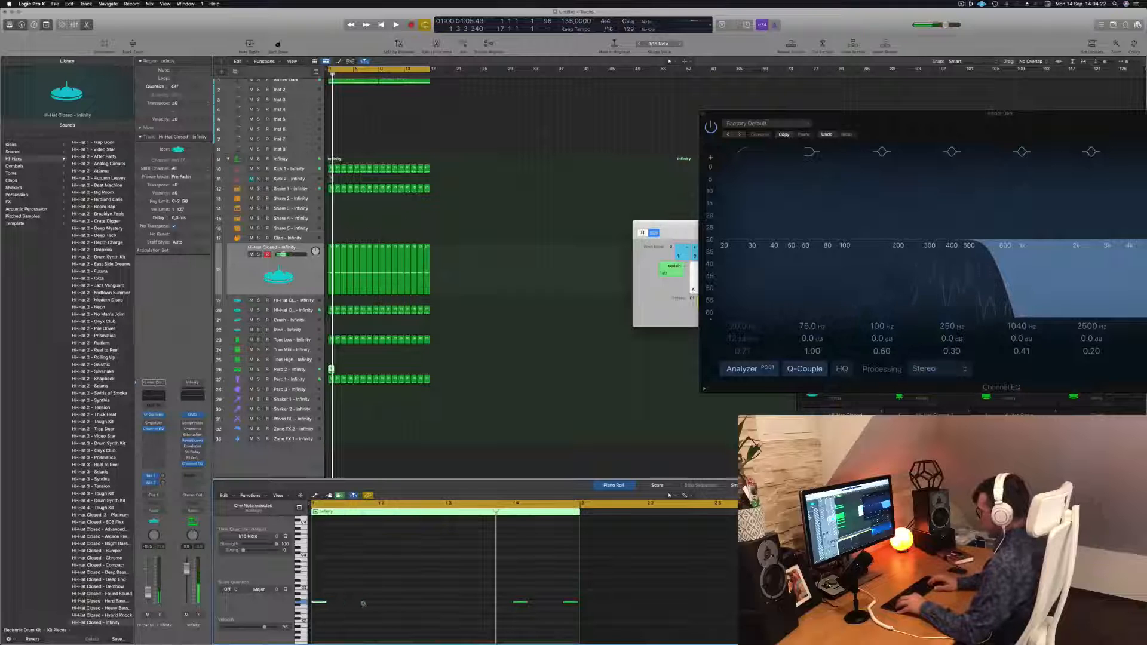
Select the percussion hits and transpose them up several semitones while auditioning the loop from the start
{"action": "key", "text": "space"}
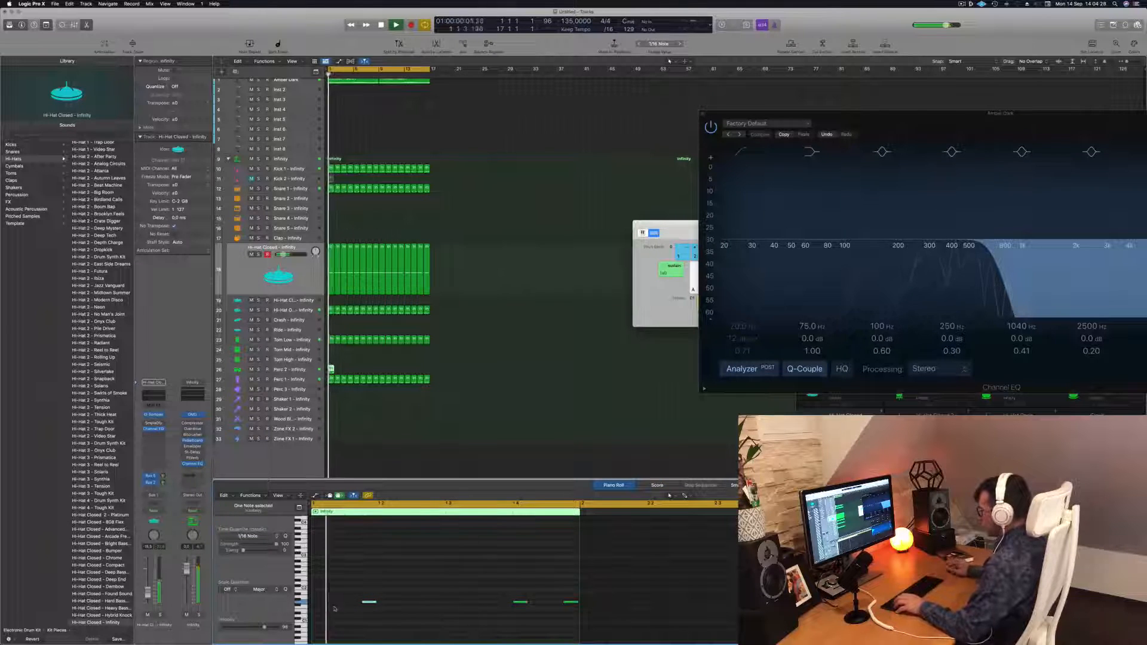
{"action": "left_click_drag", "start_coordinate": [341, 591], "coordinate": [574, 623]}
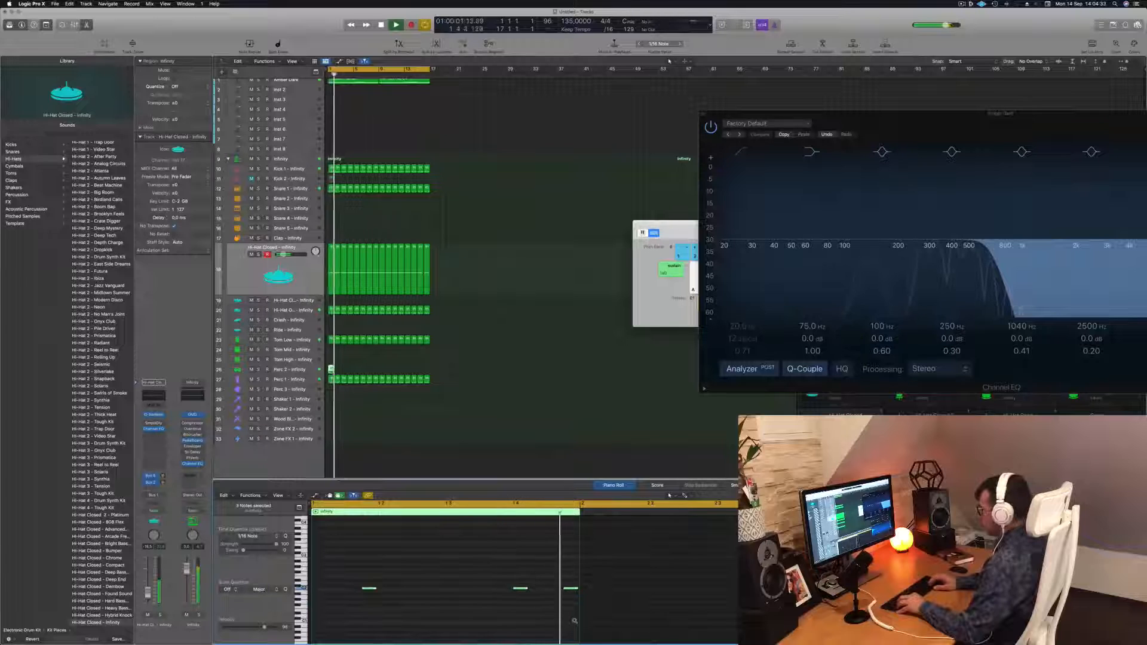
{"action": "key", "text": "alt+Up"}
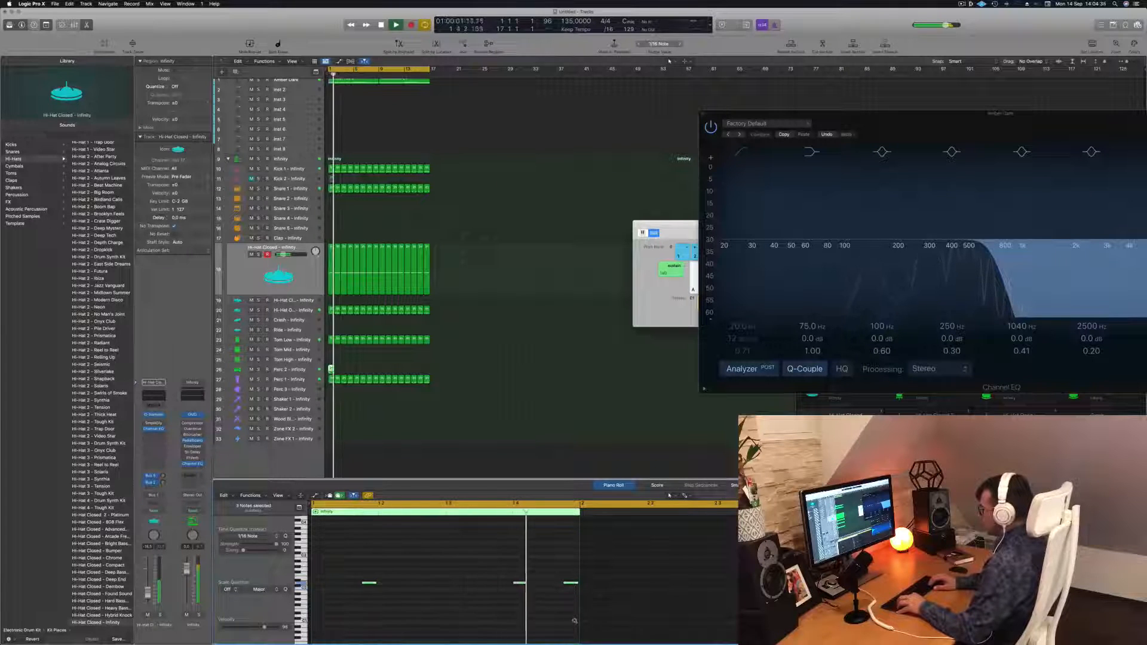
{"action": "key", "text": "alt+Up"}
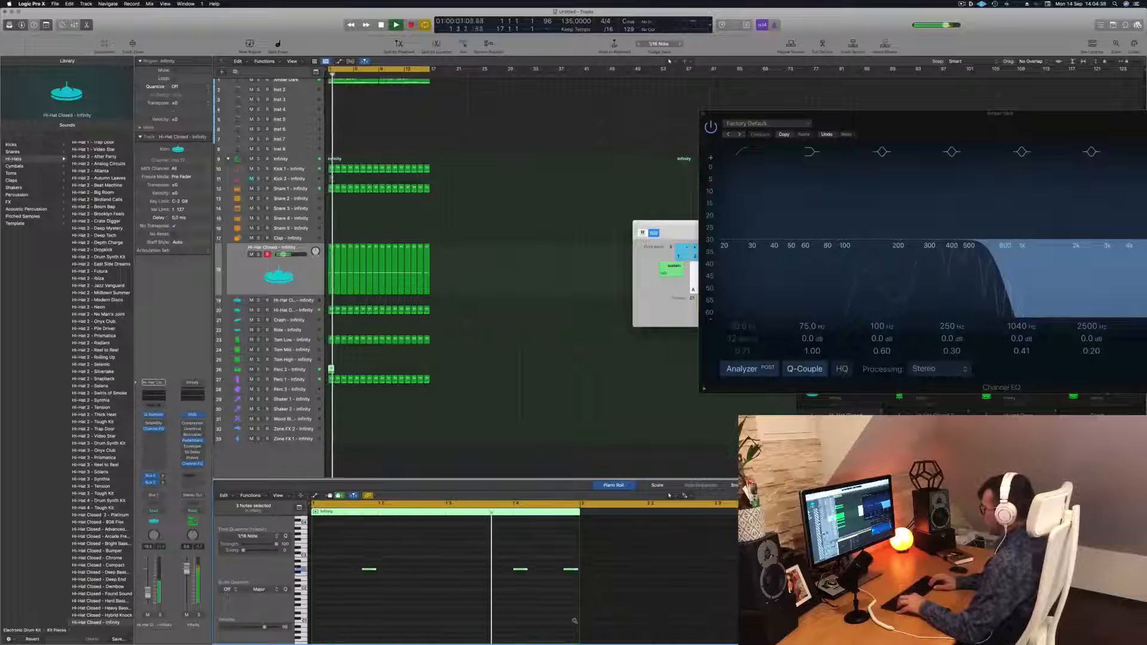
{"action": "key", "text": "alt+Up"}
{"action": "key", "text": "Return"}
{"action": "key", "text": "alt+Up"}
{"action": "key", "text": "Return"}
{"action": "key", "text": "alt+Up"}
{"action": "key", "text": "Return"}
{"action": "key", "text": "alt+Up"}
{"action": "key", "text": "Return"}
{"action": "key", "text": "alt+Up"}
{"action": "key", "text": "Return"}
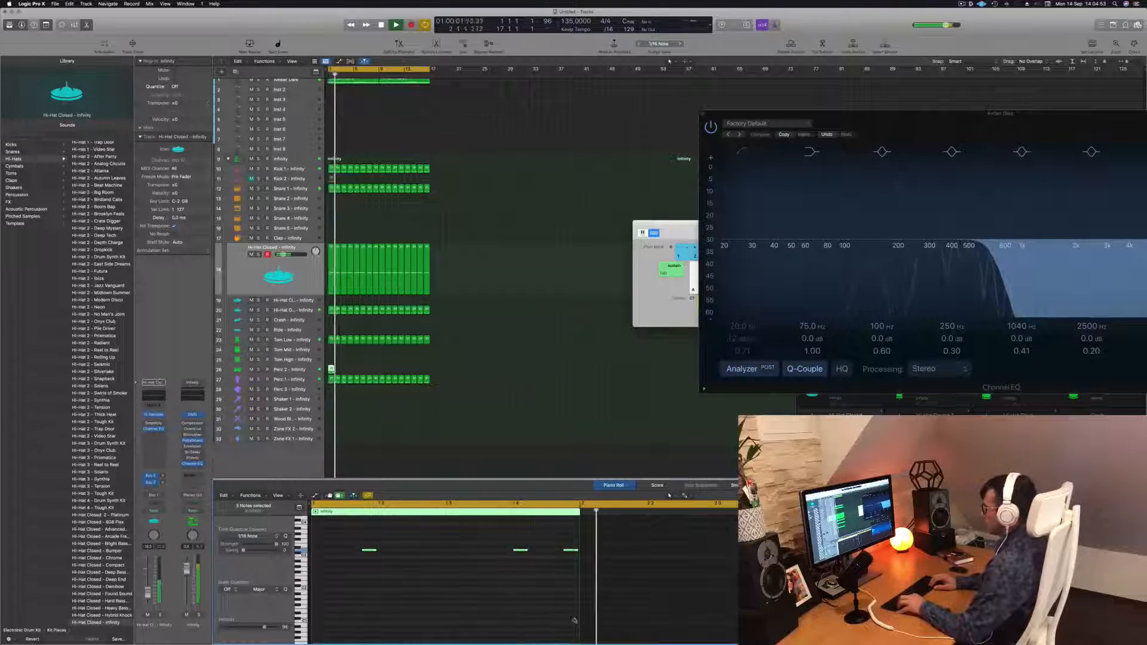
{"action": "key", "text": "alt+Up"}
{"action": "key", "text": "alt+Up"}
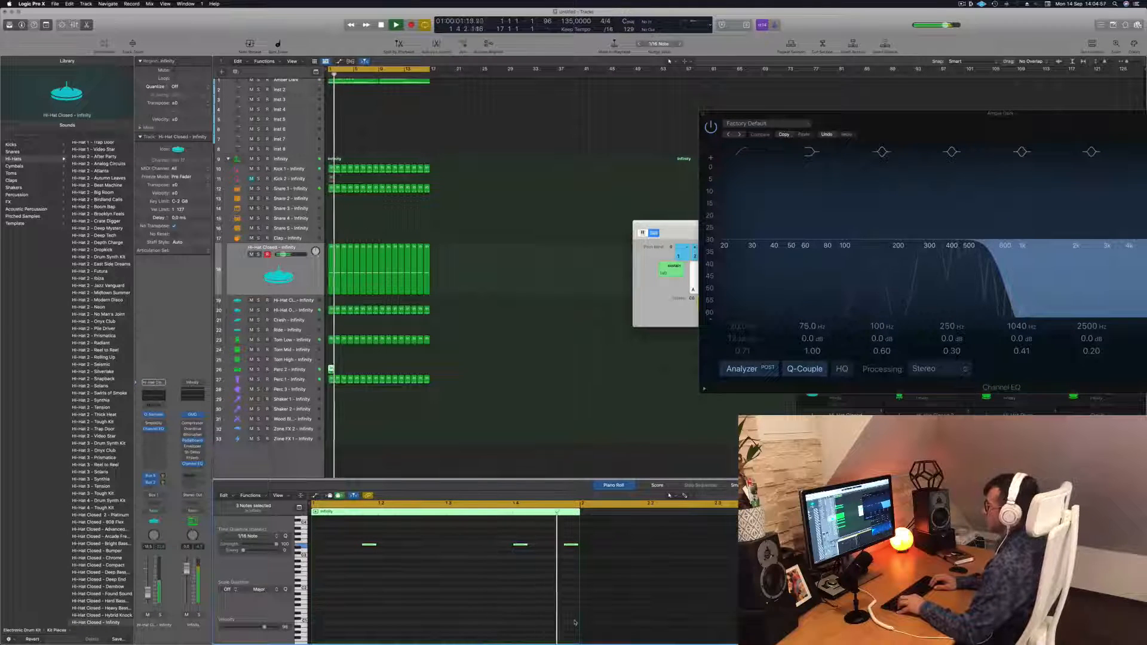
{"action": "key", "text": "space"}
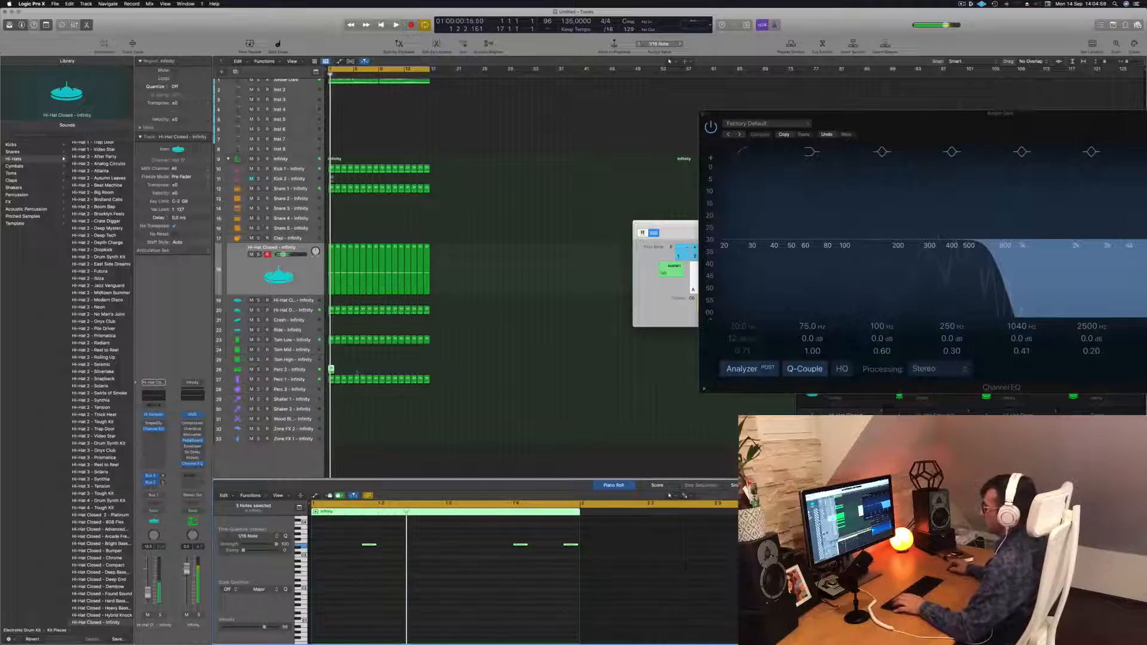
Move the short percussion region onto the Tom High track and audition its hits
{"action": "left_click_drag", "start_coordinate": [331, 369], "coordinate": [331, 359]}
{"action": "left_click", "coordinate": [358, 561]}
{"action": "key", "text": "space"}
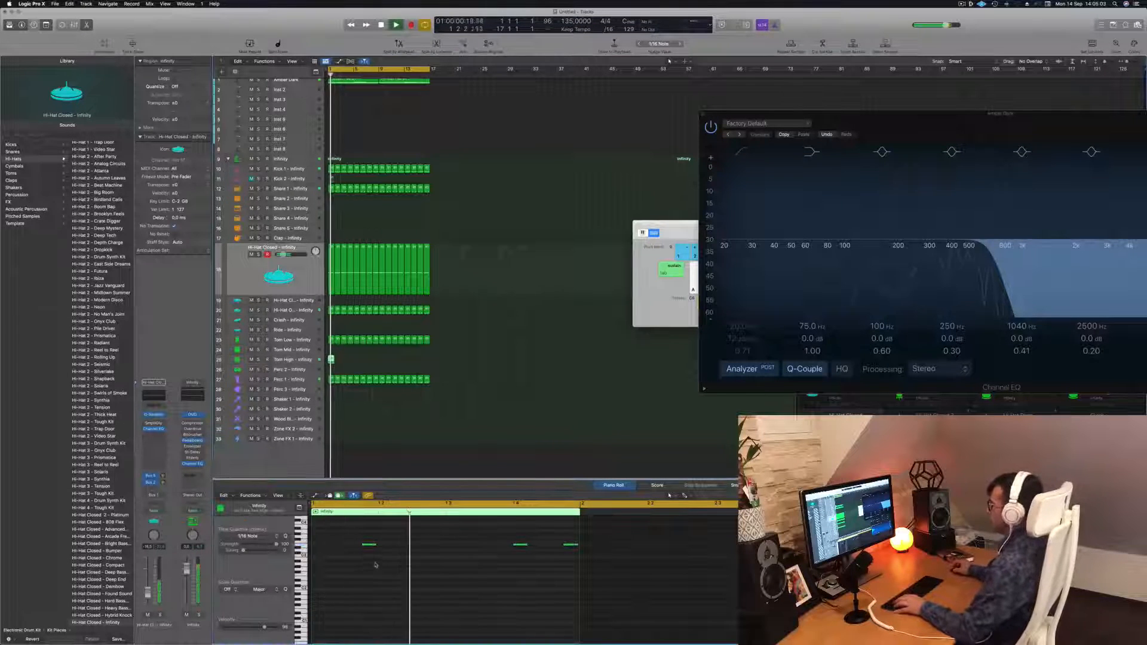
{"action": "scroll", "coordinate": [370, 563], "scroll_direction": "down", "scroll_amount": 2}
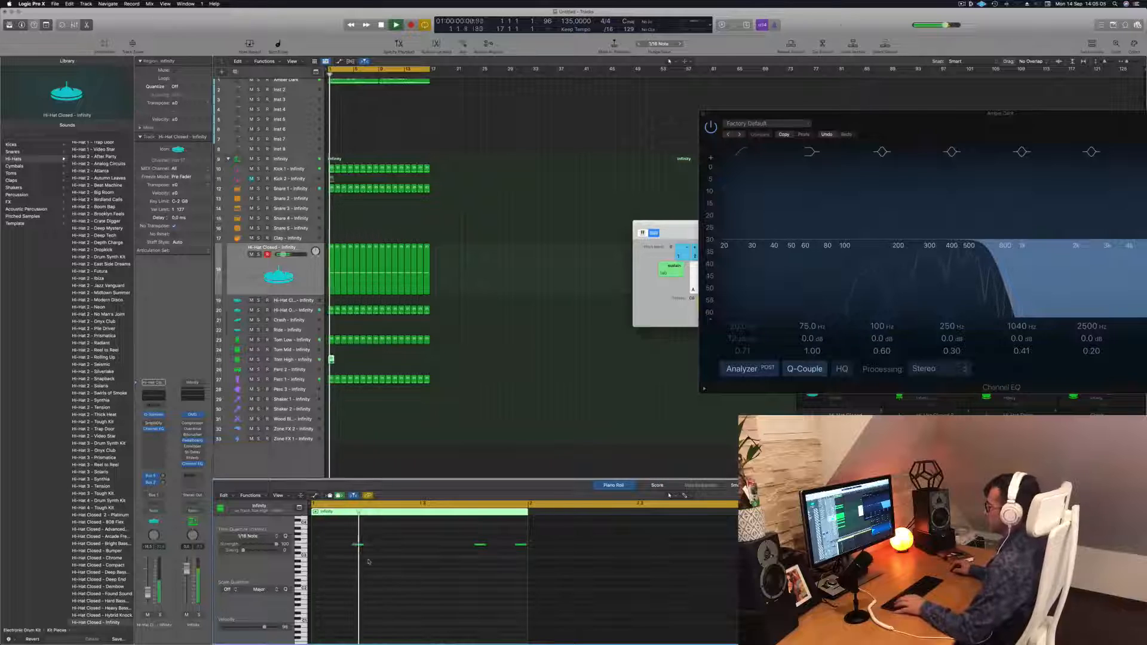
{"action": "left_click_drag", "start_coordinate": [346, 535], "coordinate": [523, 571]}
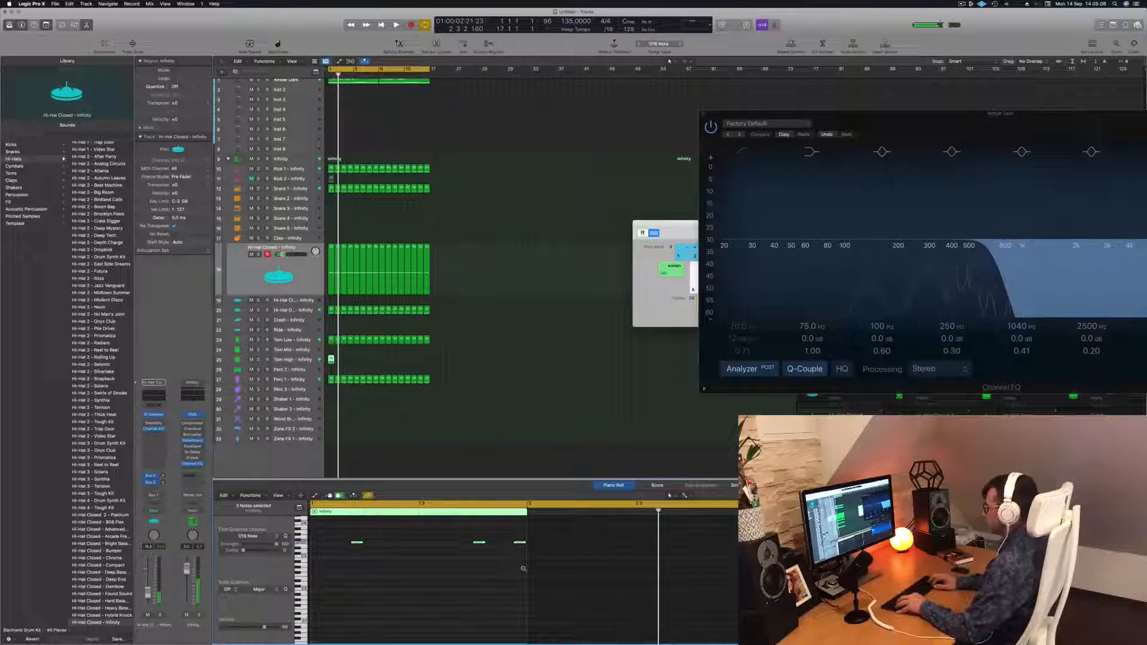
{"action": "key", "text": "space"}
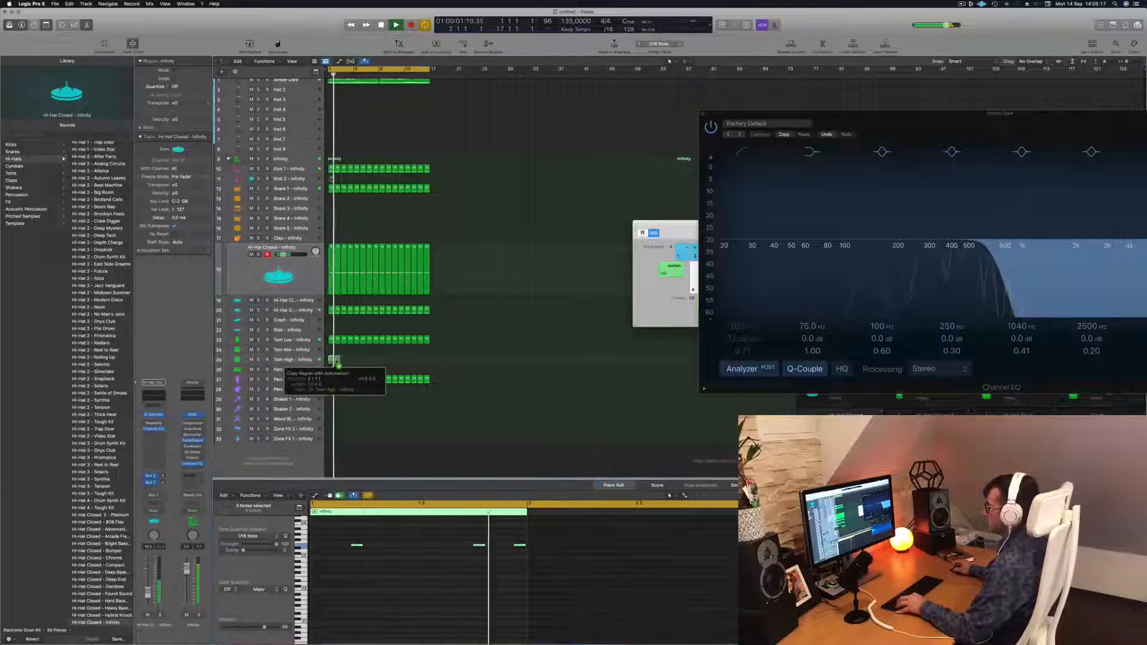
Repeat the Tom High region across the length of the kick loop and play the beat
{"action": "key", "text": "super+r"}
{"action": "left_click_drag", "start_coordinate": [332, 359], "coordinate": [381, 361]}
{"action": "left_click", "coordinate": [292, 360]}
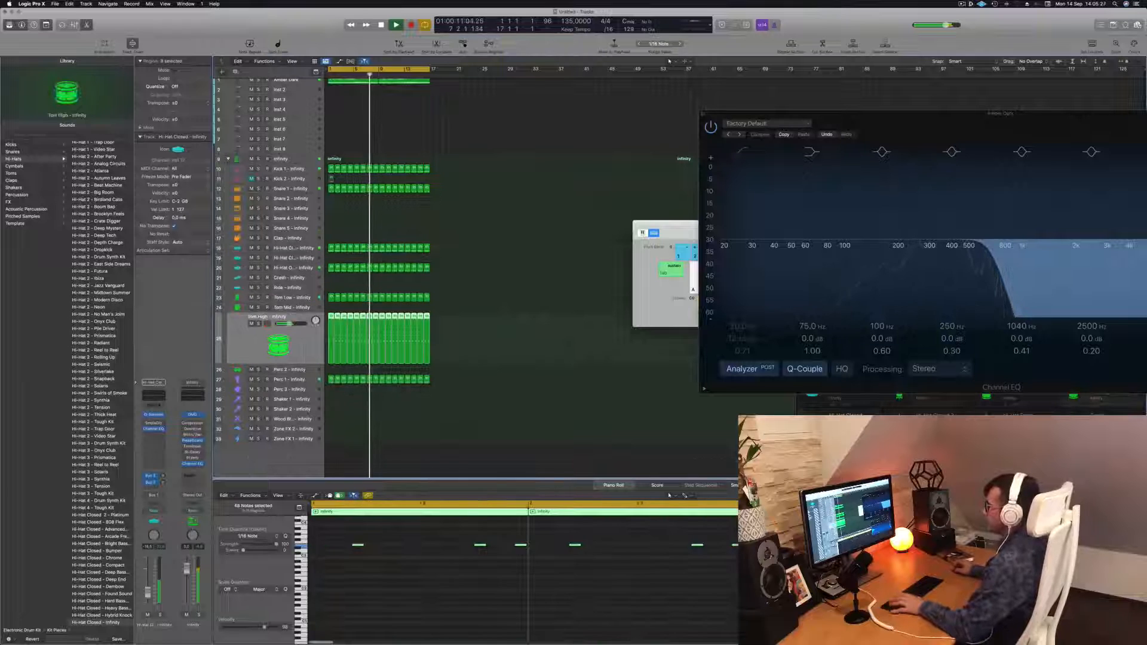
{"action": "key", "text": "space"}
{"action": "key", "text": "space"}
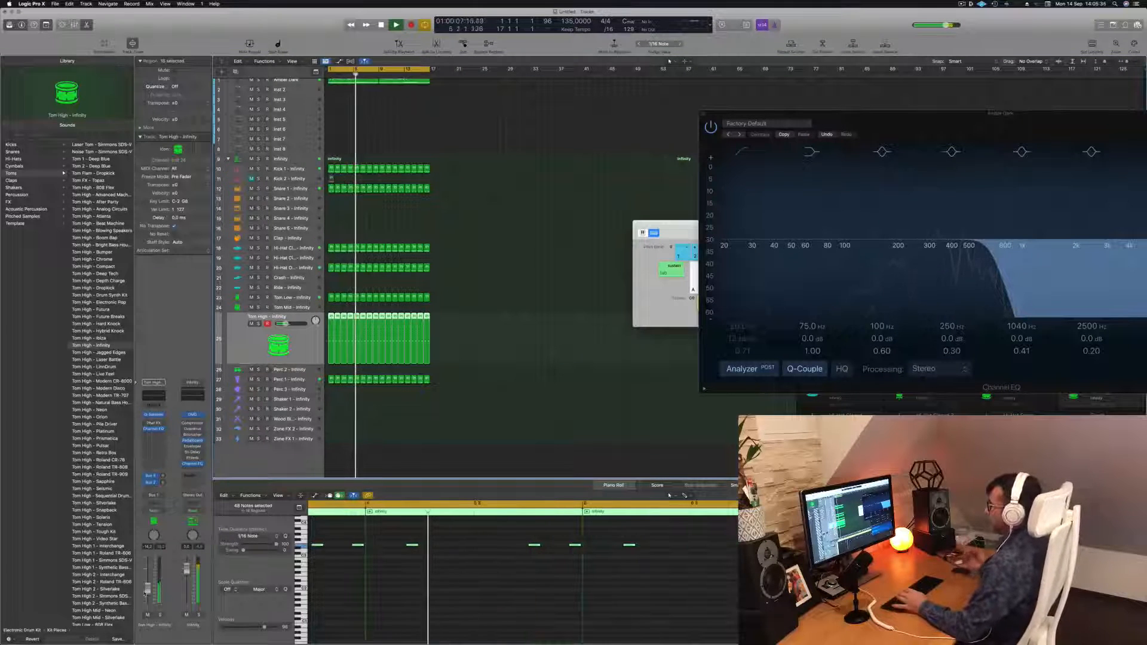
Move the short snare region down onto the Snare 2 track
{"action": "left_click", "coordinate": [464, 402]}
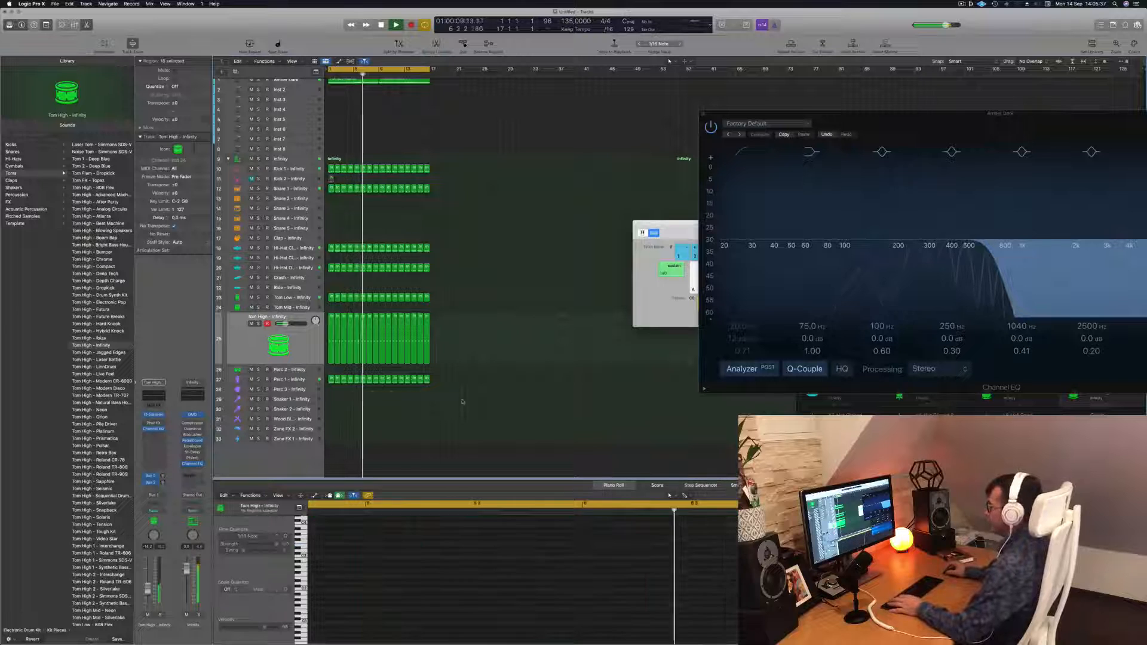
{"action": "scroll", "coordinate": [335, 208], "scroll_direction": "up", "scroll_amount": 1}
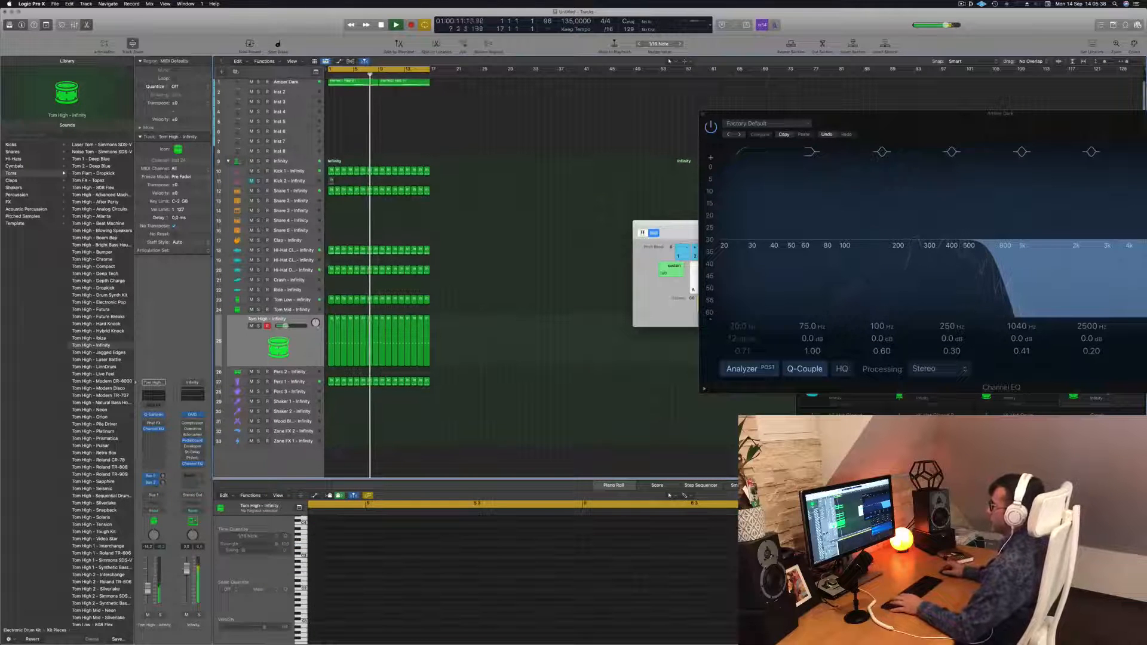
{"action": "key", "text": "super+Right"}
{"action": "key", "text": "super+Right"}
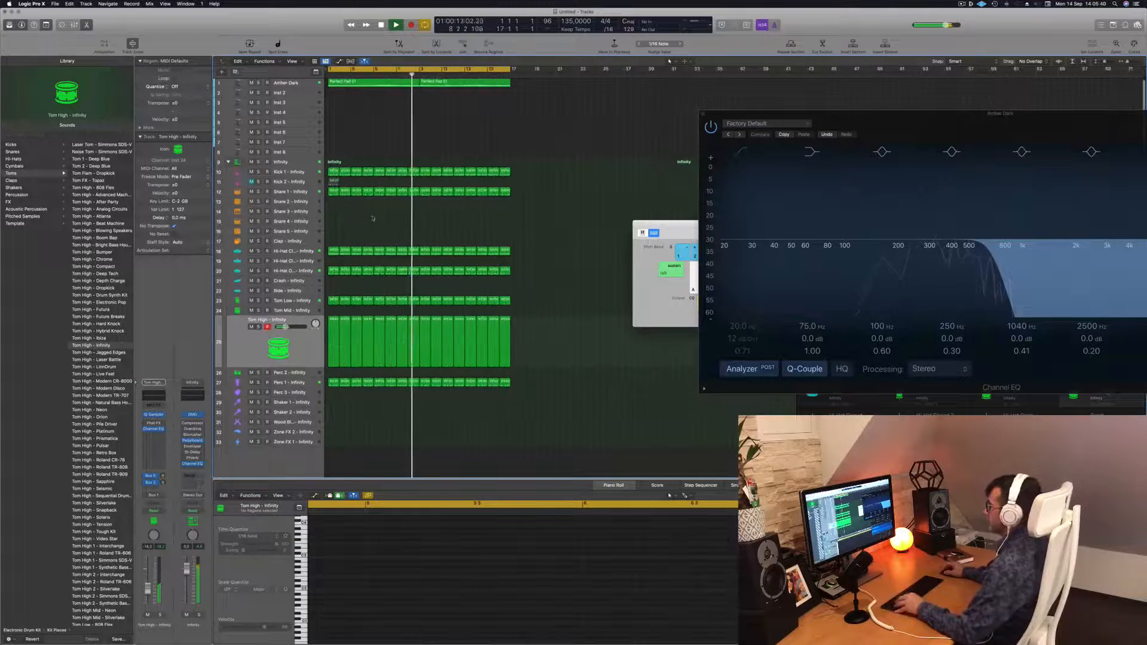
{"action": "left_click", "coordinate": [333, 191]}
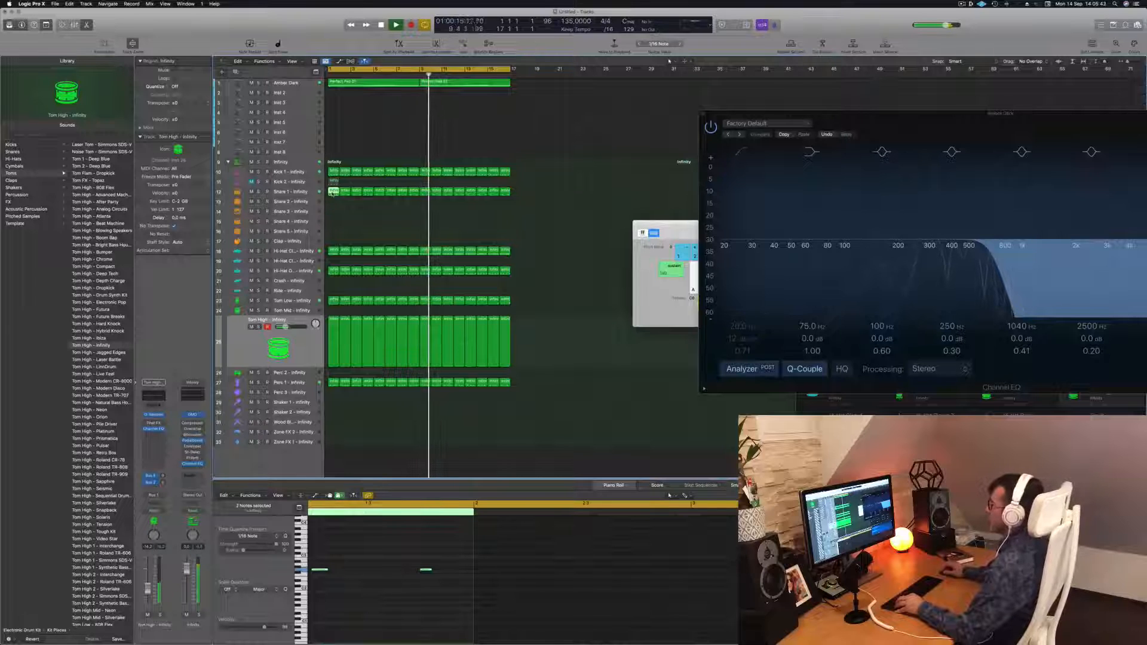
{"action": "mouse_move", "coordinate": [333, 191]}
{"action": "left_mouse_down"}
{"action": "mouse_move", "coordinate": [334, 226]}
{"action": "mouse_move", "coordinate": [334, 213]}
{"action": "left_mouse_up"}
{"action": "key", "text": "Return"}
{"action": "scroll", "coordinate": [375, 564], "scroll_direction": "down", "scroll_amount": 2}
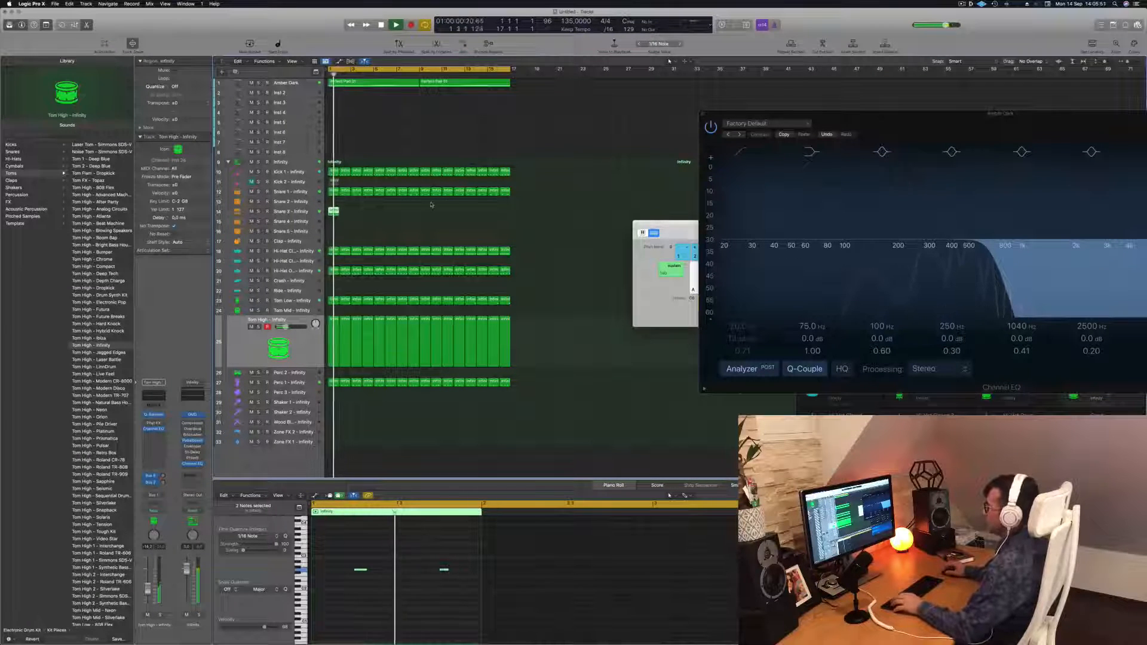
{"action": "mouse_move", "coordinate": [333, 212]}
{"action": "left_mouse_down"}
{"action": "mouse_move", "coordinate": [333, 202]}
{"action": "mouse_move", "coordinate": [333, 232]}
{"action": "left_mouse_up"}
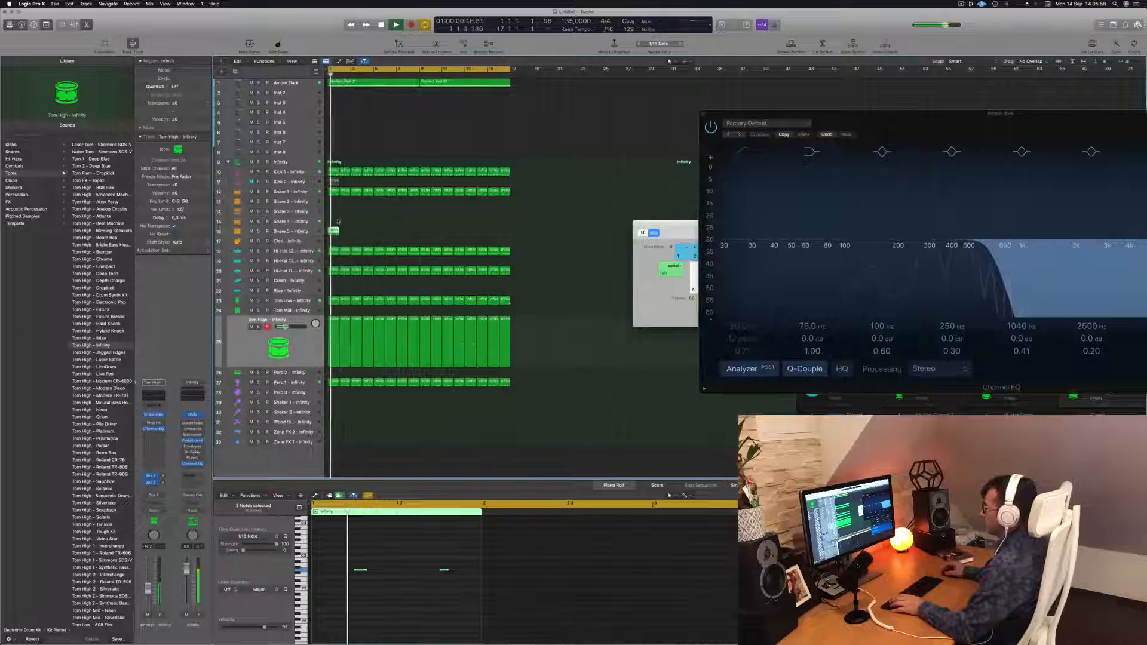
{"action": "left_click_drag", "start_coordinate": [333, 206], "coordinate": [333, 203]}
Move the snare hits to new positions in the bar in the piano roll while playing
{"action": "left_click_drag", "start_coordinate": [371, 560], "coordinate": [361, 594]}
{"action": "key", "text": "space"}
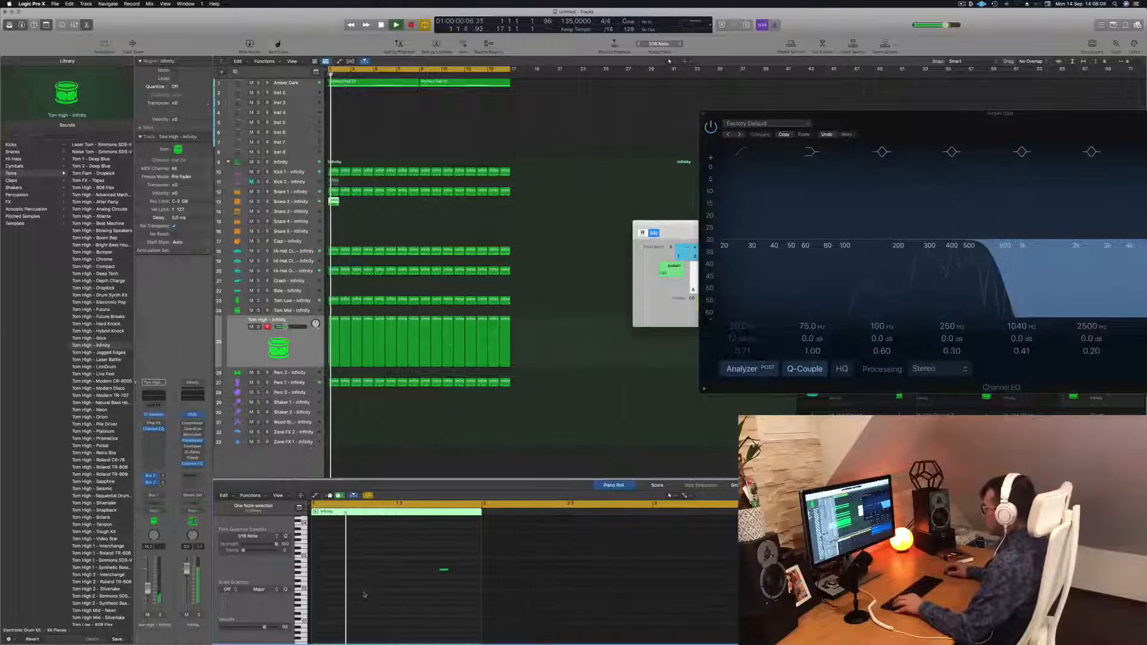
{"action": "left_click_drag", "start_coordinate": [409, 569], "coordinate": [470, 591]}
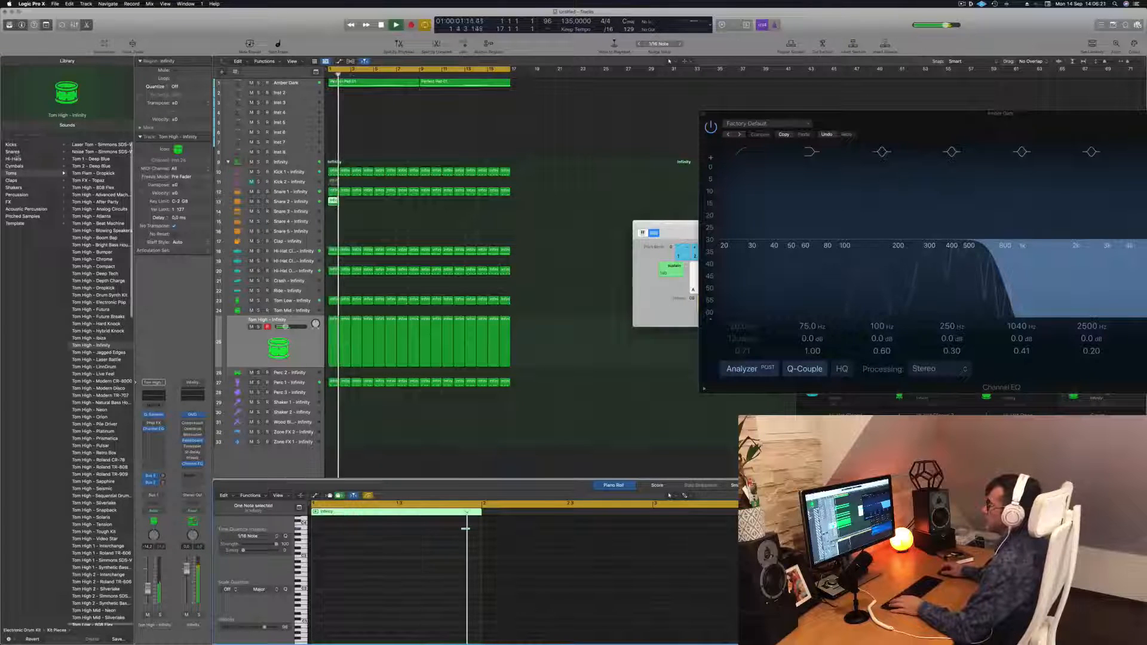
{"action": "left_click", "coordinate": [12, 151]}
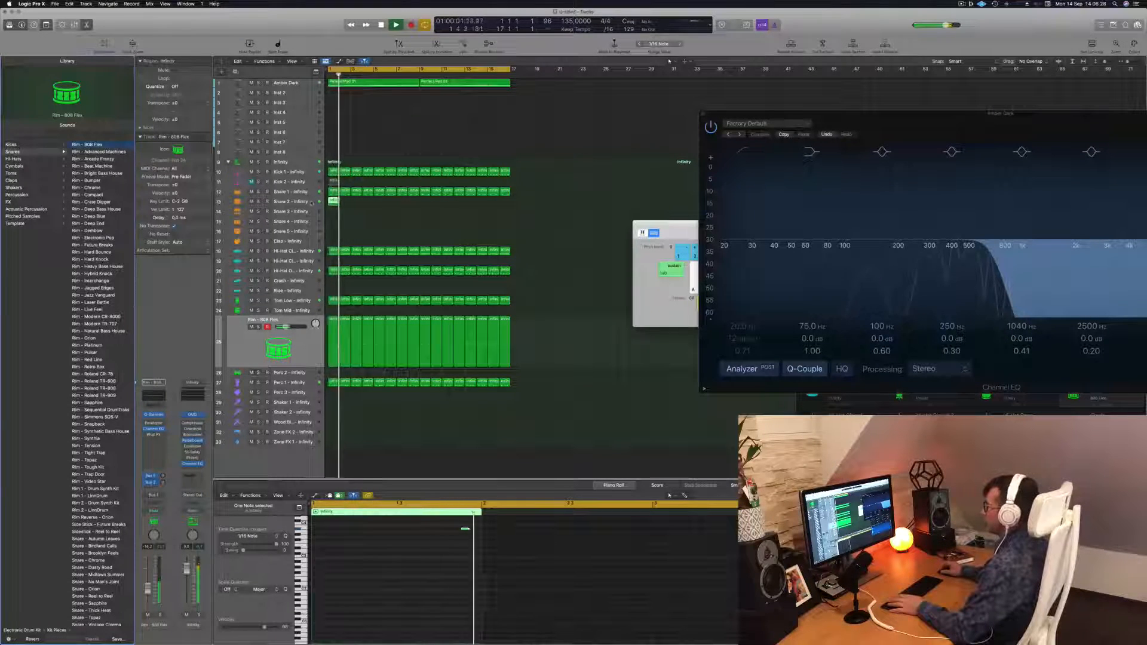
{"action": "left_click", "coordinate": [299, 355]}
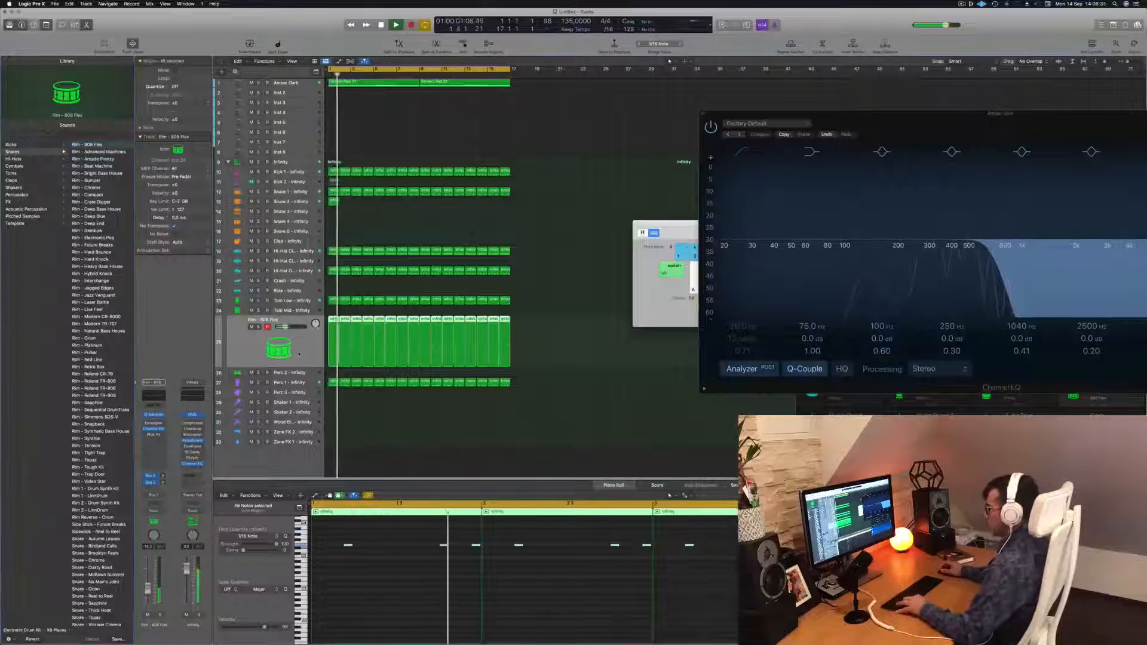
{"action": "key", "text": "super+z"}
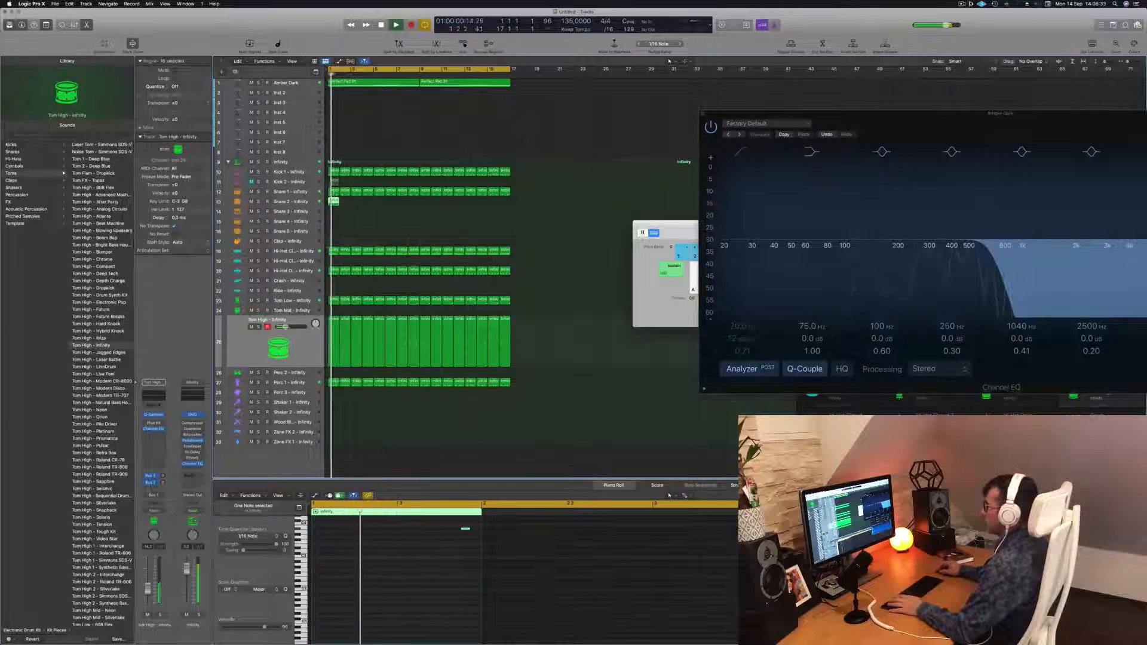
On the Snare 2 track, raise the note an octave and load the Rim - Arcade Frenzy sound
{"action": "left_click", "coordinate": [305, 202]}
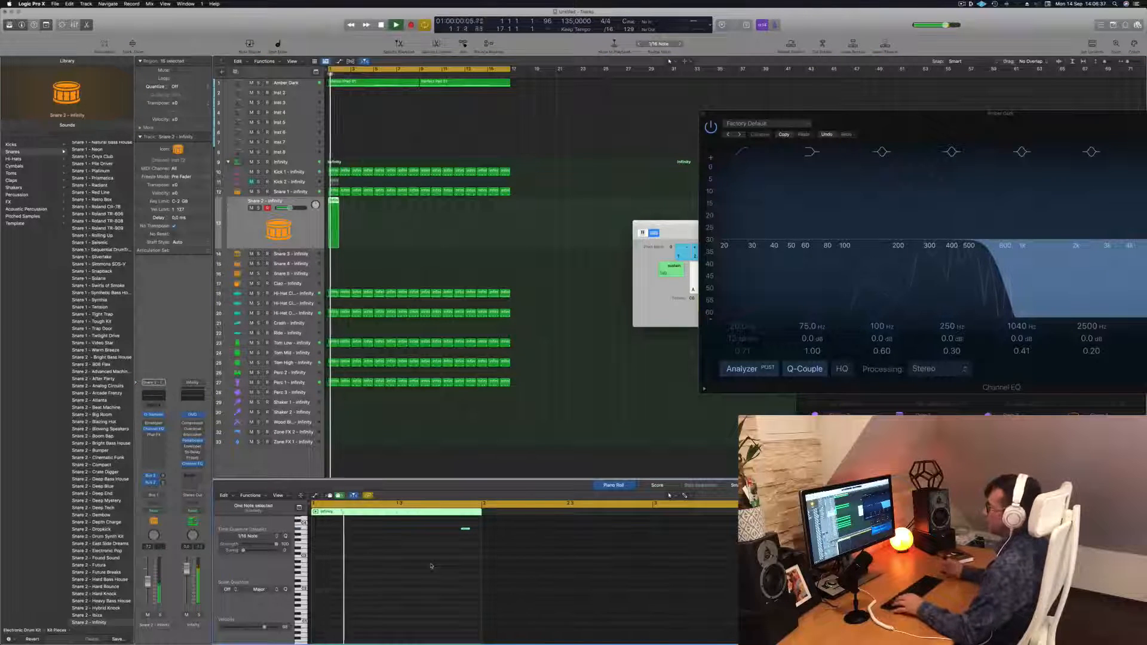
{"action": "scroll", "coordinate": [114, 366], "scroll_direction": "up", "scroll_amount": 5}
{"action": "scroll", "coordinate": [101, 382], "scroll_direction": "up", "scroll_amount": 10}
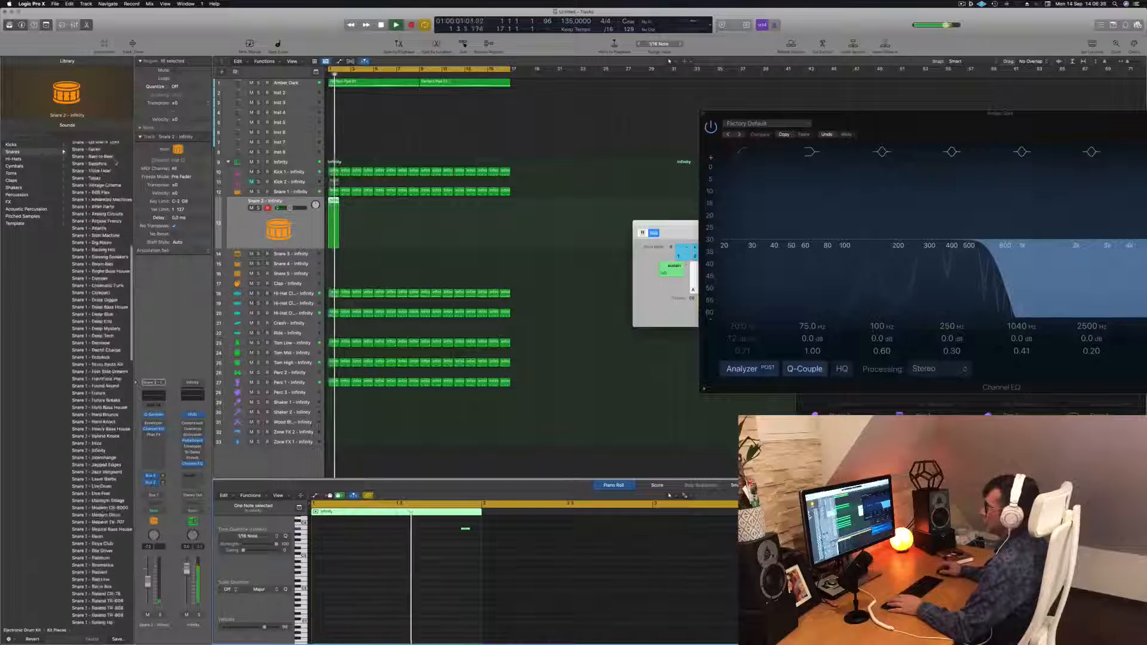
{"action": "left_click", "coordinate": [101, 145]}
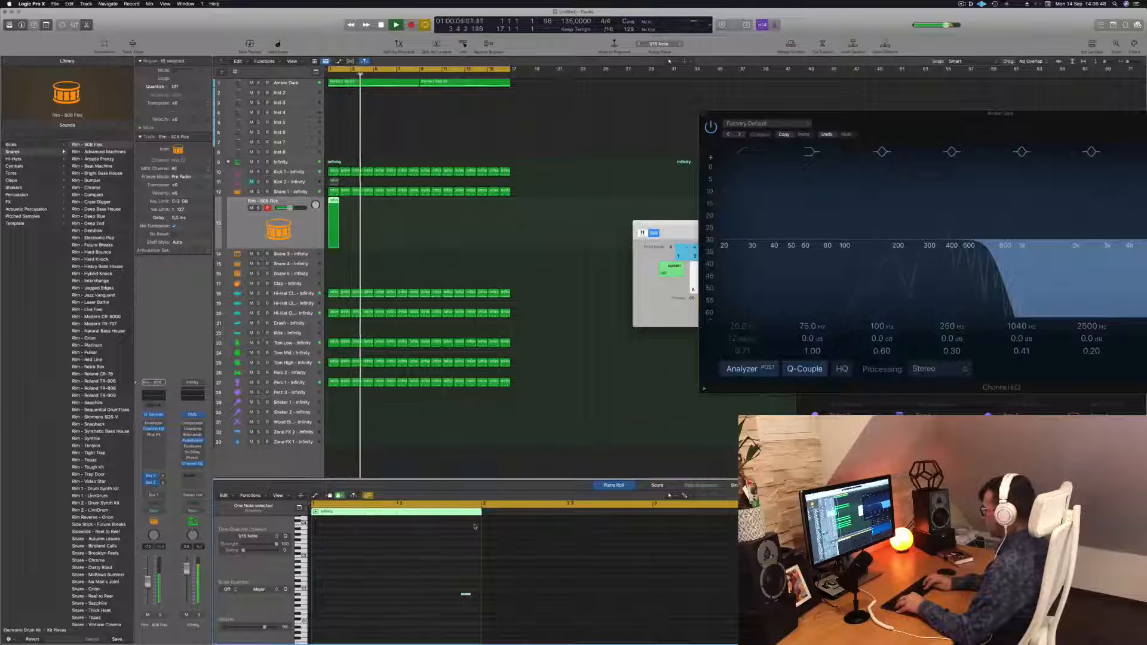
{"action": "key", "text": "alt+shift+Up"}
{"action": "key", "text": "Return"}
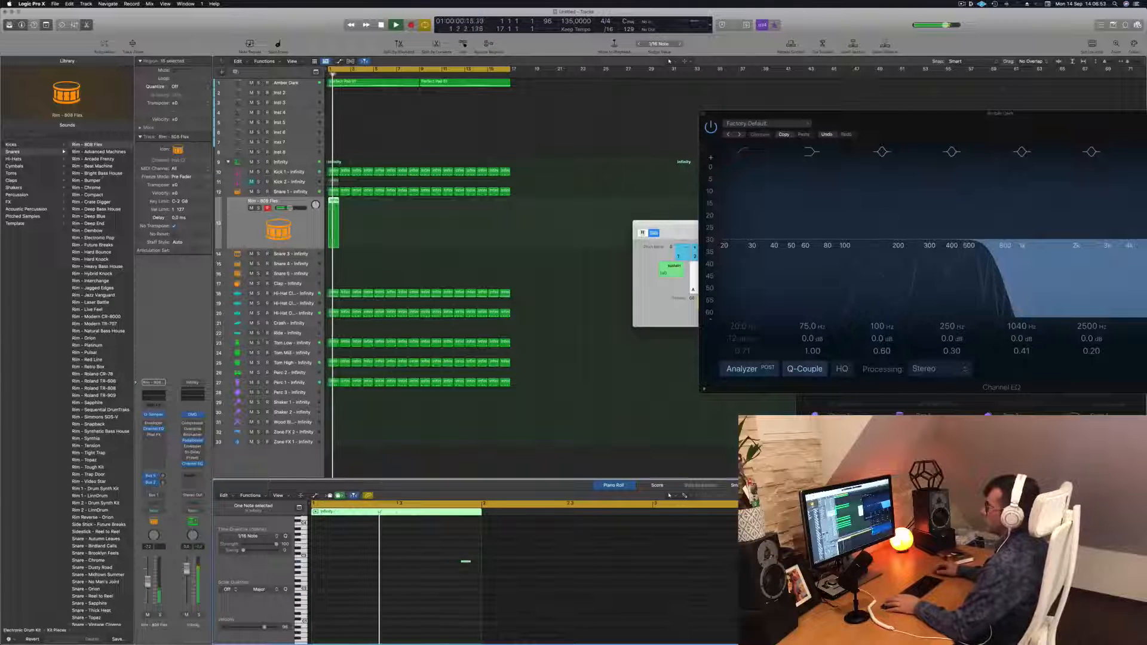
{"action": "left_click", "coordinate": [103, 154]}
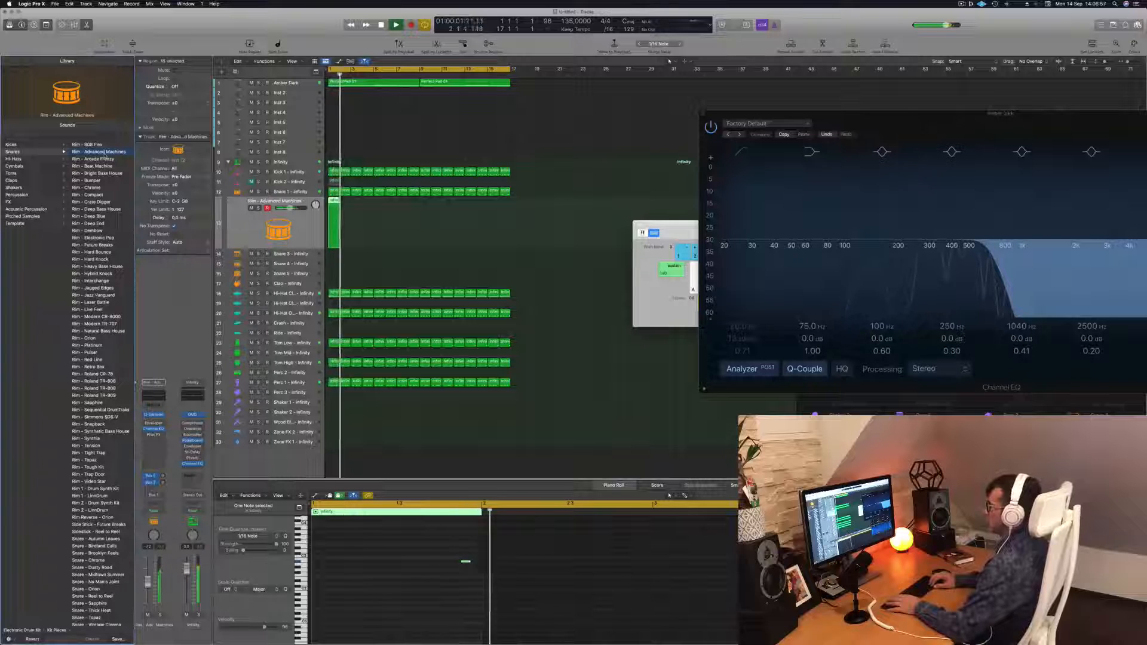
{"action": "left_click", "coordinate": [105, 159]}
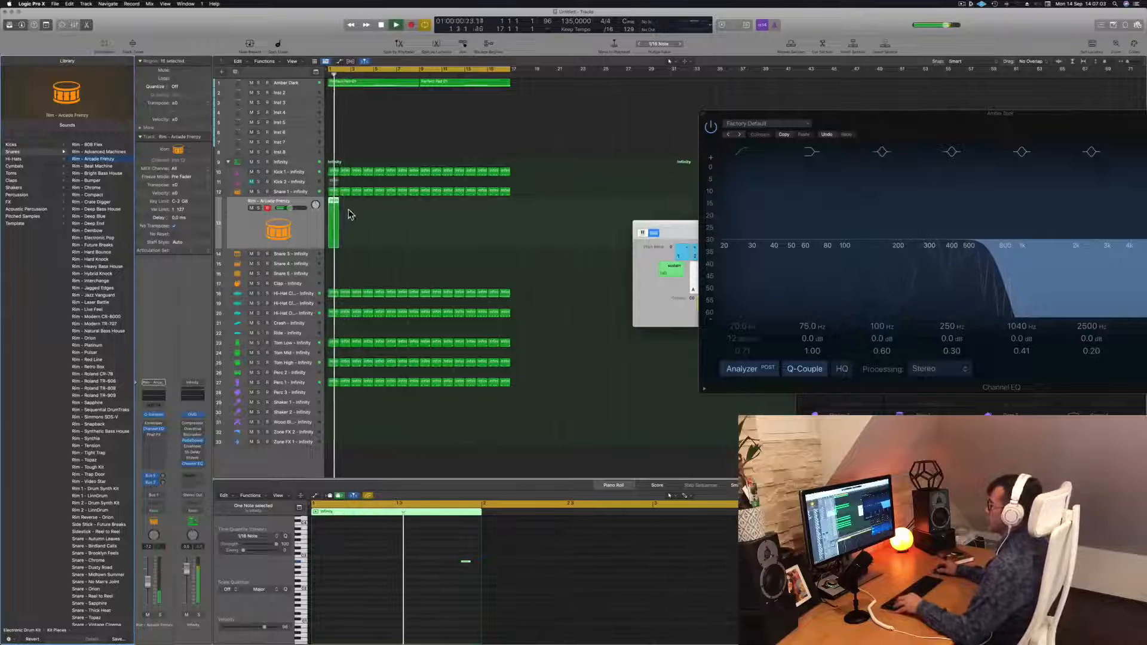
Loop the rim region across the length of the kick loop
{"action": "mouse_move", "coordinate": [335, 211]}
{"action": "left_mouse_down"}
{"action": "mouse_move", "coordinate": [394, 214]}
{"action": "mouse_move", "coordinate": [356, 209]}
{"action": "left_mouse_up"}
{"action": "mouse_move", "coordinate": [381, 224]}
{"action": "left_mouse_down"}
{"action": "mouse_move", "coordinate": [335, 209]}
{"action": "mouse_move", "coordinate": [381, 206]}
{"action": "left_mouse_up"}
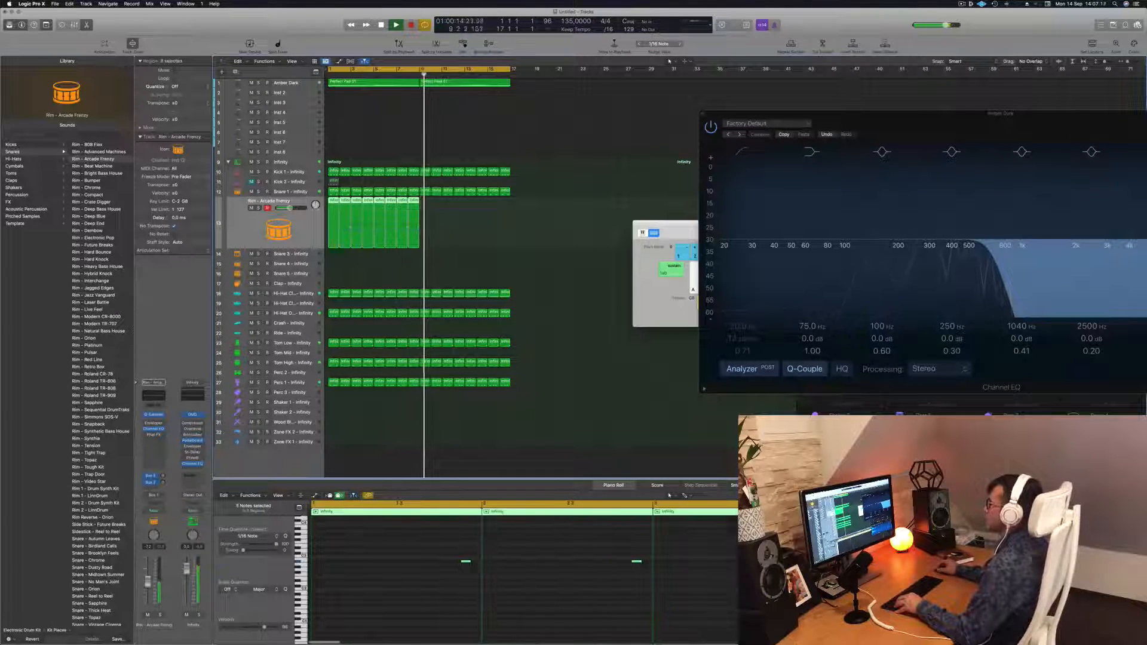
{"action": "left_click_drag", "start_coordinate": [333, 217], "coordinate": [425, 213]}
{"action": "left_click_drag", "start_coordinate": [341, 243], "coordinate": [331, 241]}
{"action": "scroll", "coordinate": [456, 595], "scroll_direction": "down", "scroll_amount": 5}
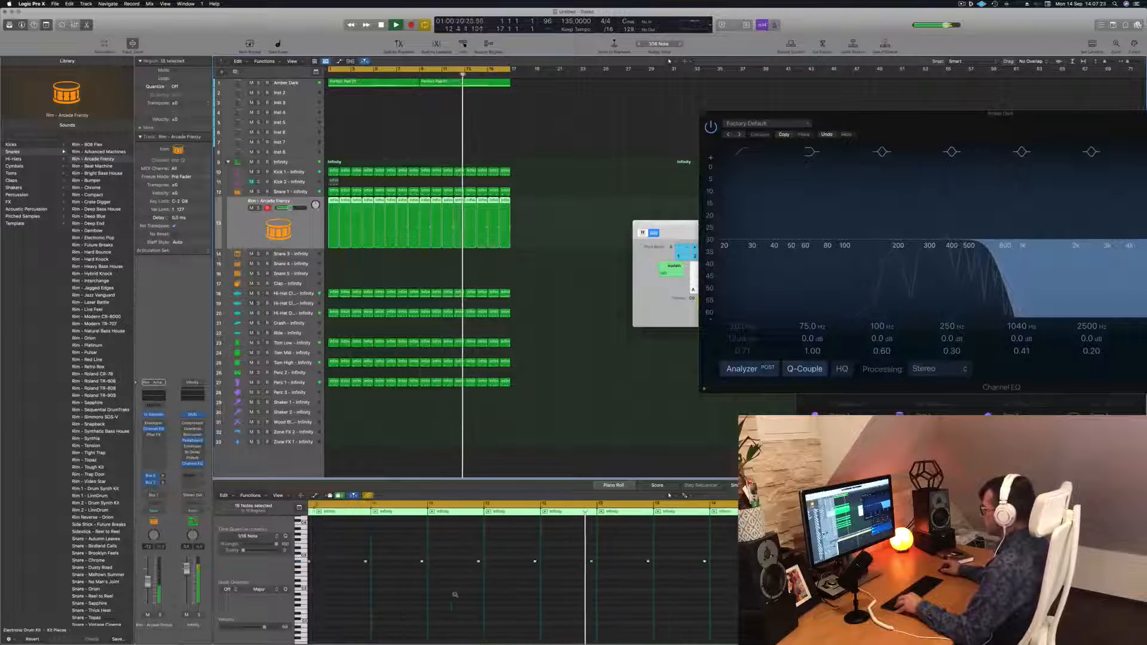
{"action": "scroll", "coordinate": [455, 595], "scroll_direction": "down", "scroll_amount": 5}
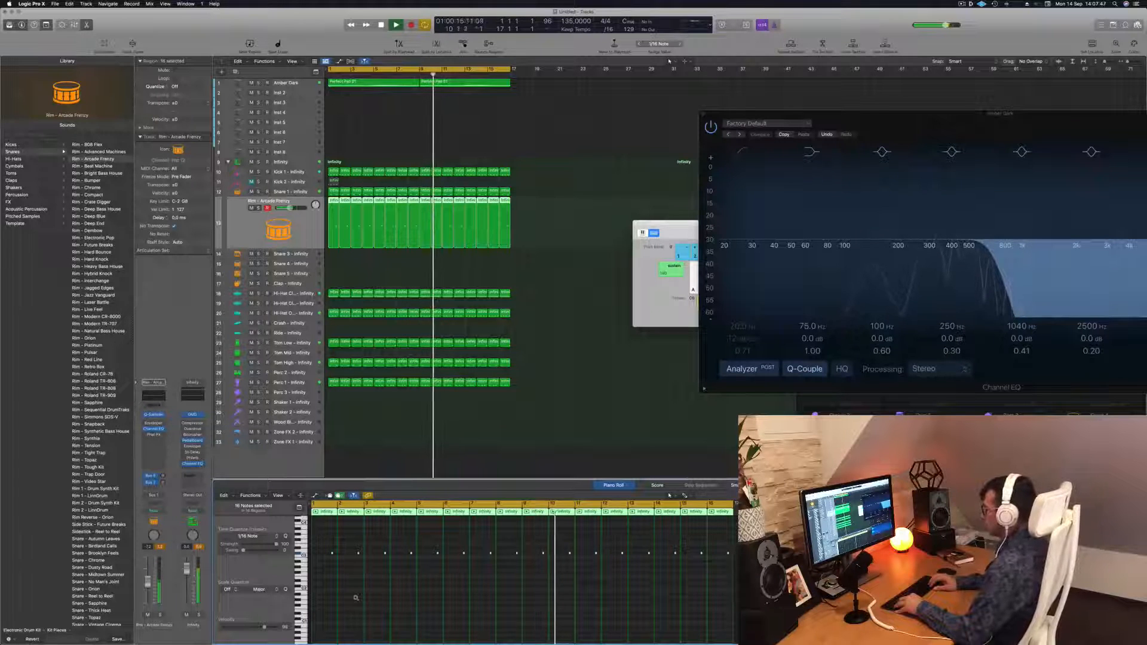
Play the beat from the start and select the Amber Dark pad track
{"action": "key", "text": "space"}
{"action": "key", "text": "Return"}
{"action": "key", "text": "space"}
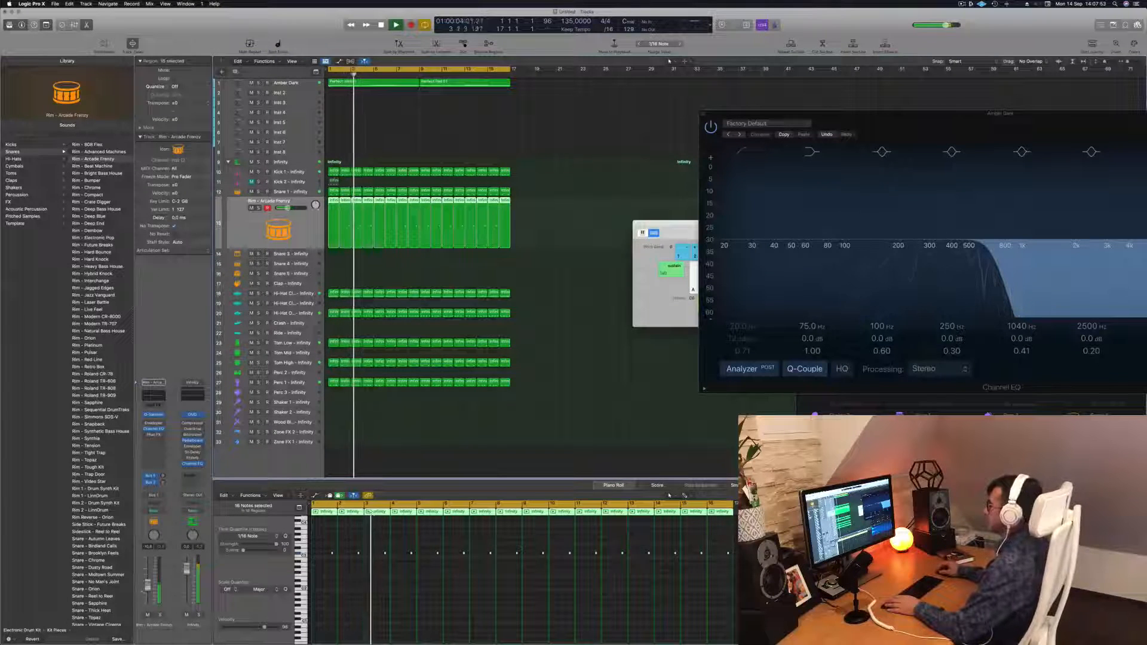
{"action": "left_click", "coordinate": [299, 84]}
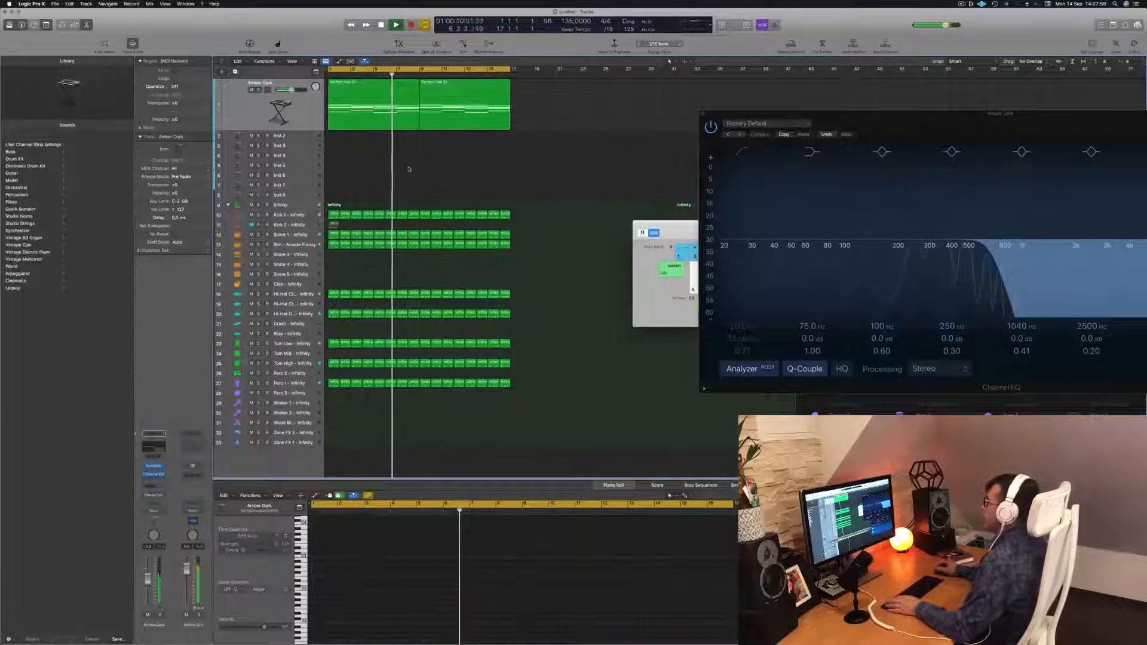
Copy the Amber Dark pad region onto a new instrument track below it
{"action": "left_click", "coordinate": [350, 96]}
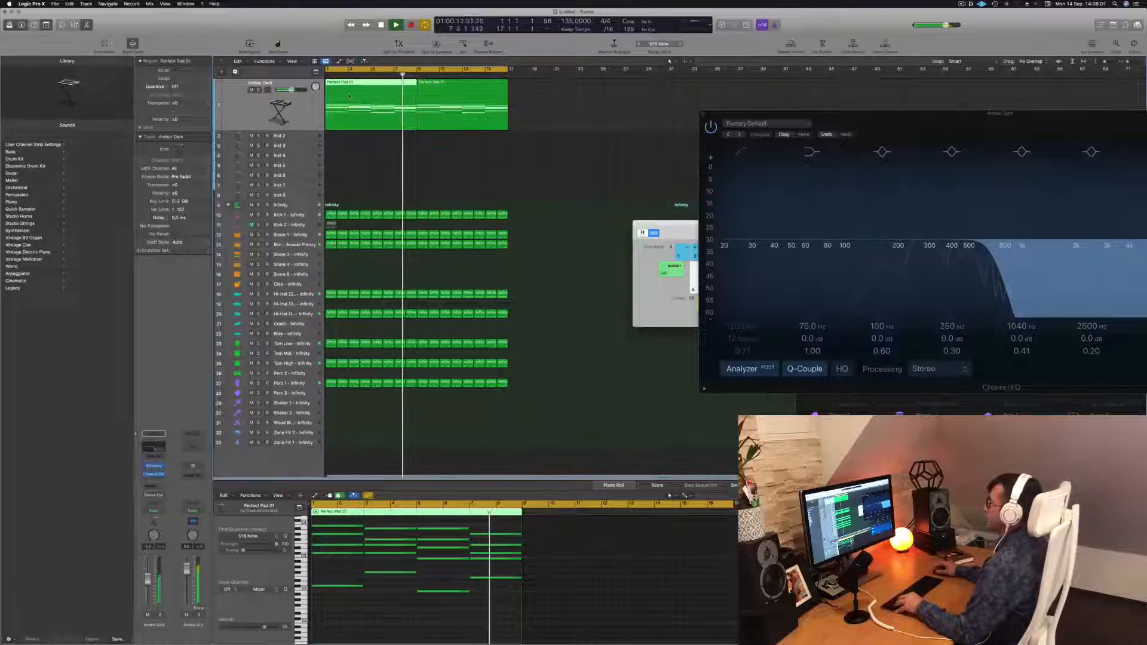
{"action": "left_click_drag", "start_coordinate": [350, 97], "coordinate": [302, 205]}
{"action": "left_click", "coordinate": [297, 139]}
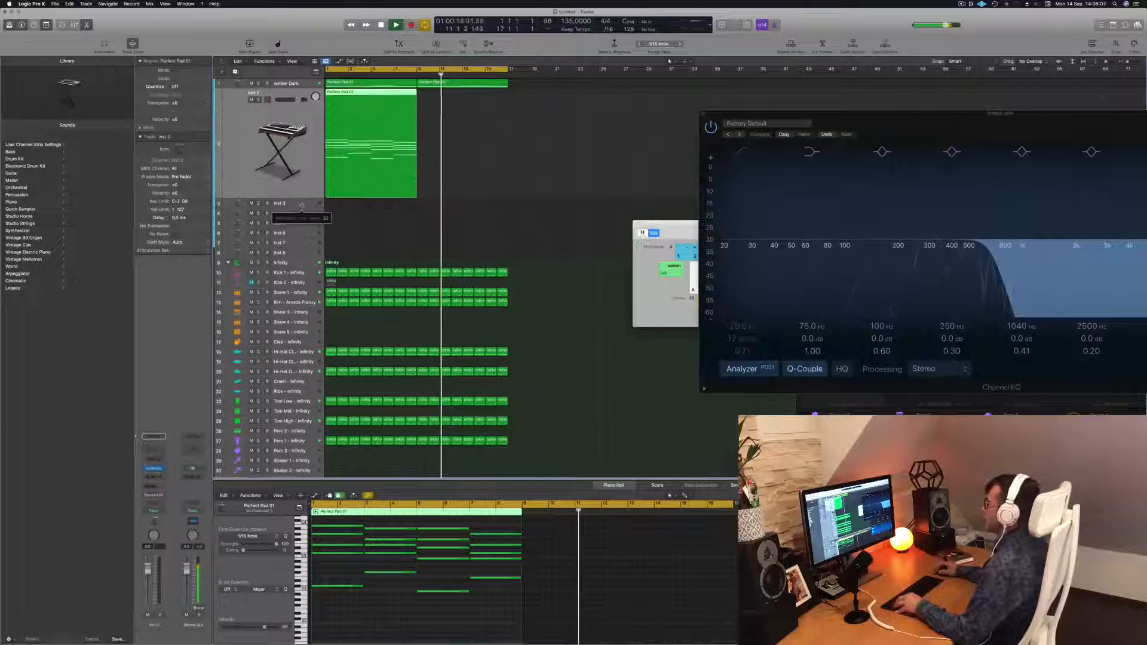
Delete the upper notes of the copied region, keeping the lowest line, and transpose the remaining notes down an octave
{"action": "scroll", "coordinate": [380, 542], "scroll_direction": "down", "scroll_amount": 1}
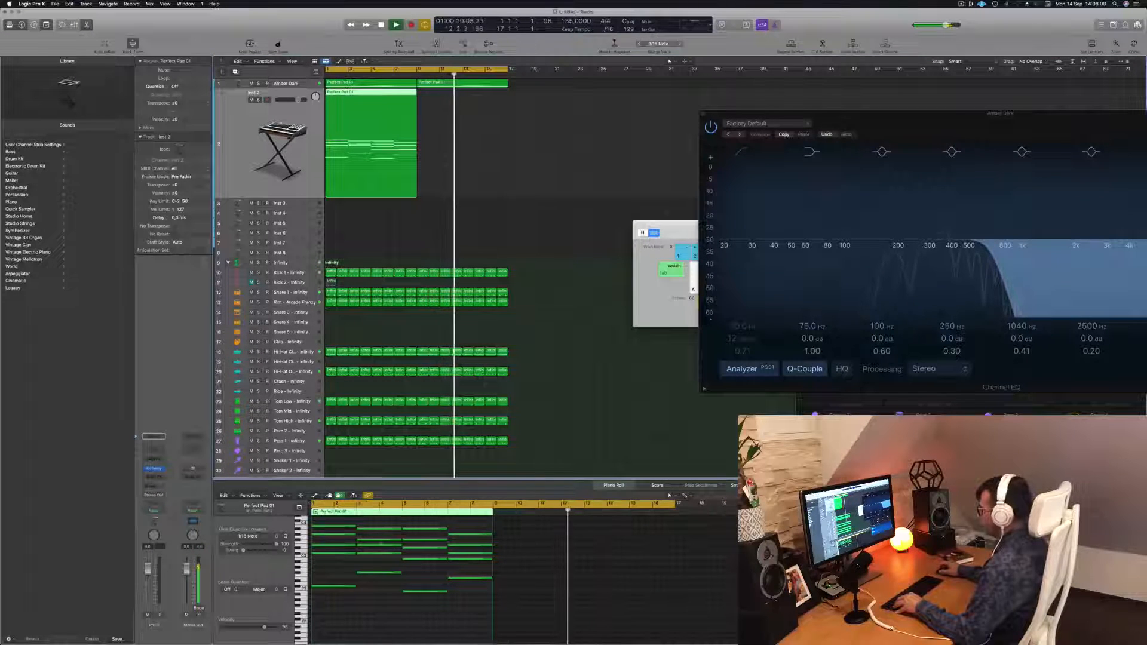
{"action": "left_click_drag", "start_coordinate": [312, 520], "coordinate": [493, 565]}
{"action": "key", "text": "Delete"}
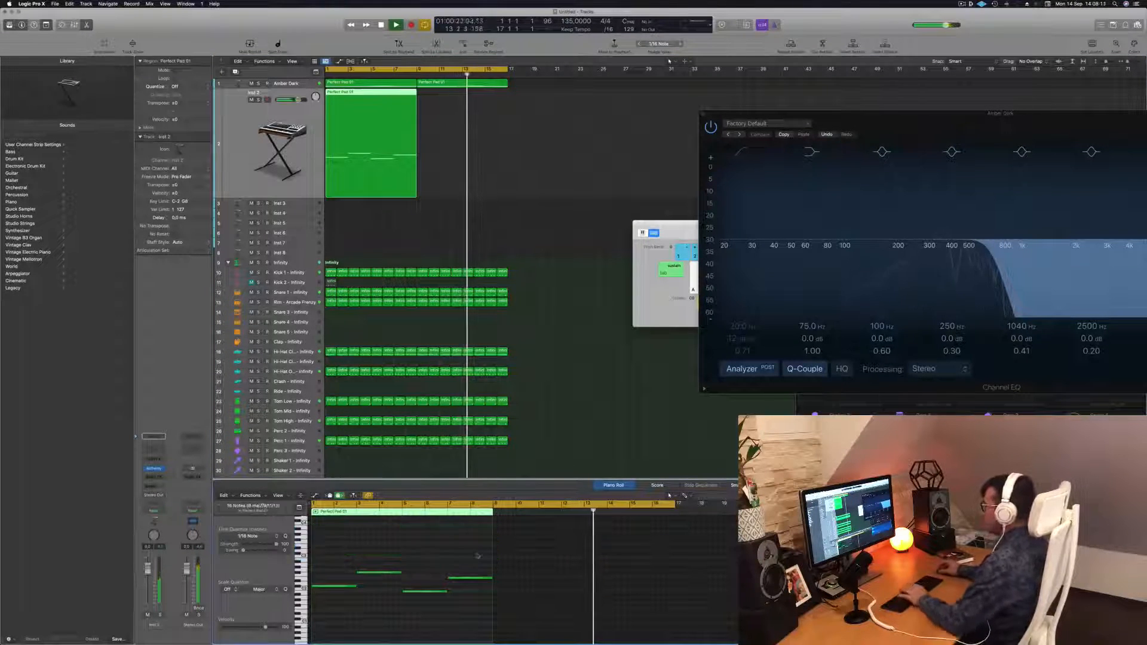
{"action": "key", "text": "Return"}
{"action": "left_click", "coordinate": [358, 551]}
{"action": "key", "text": "shift+alt+Down"}
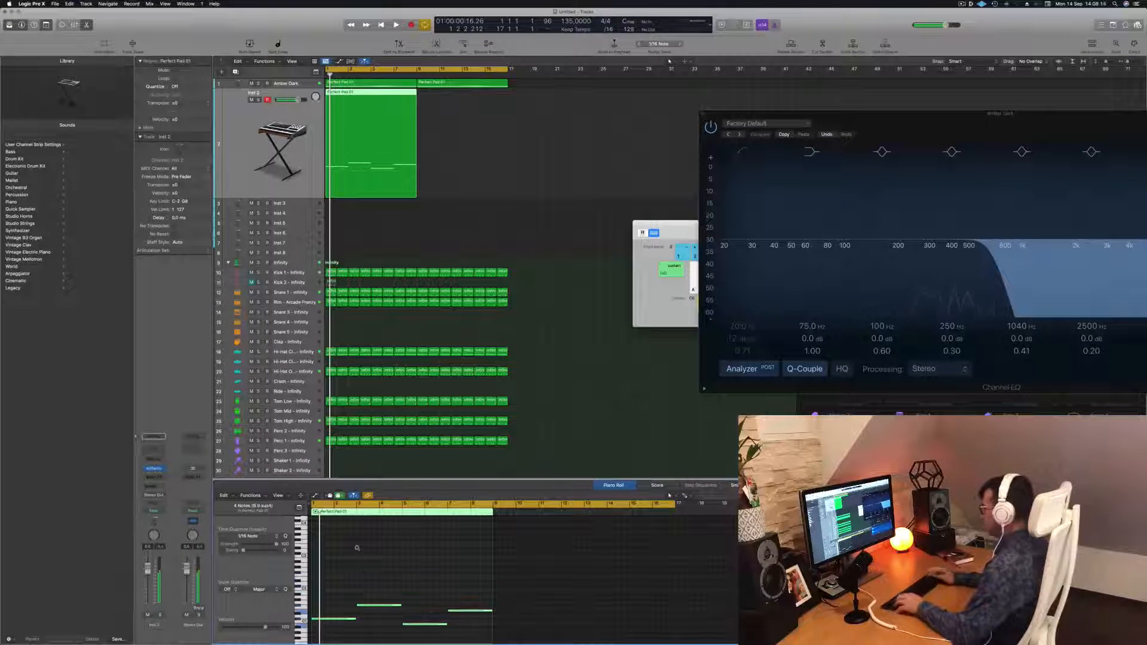
Shorten the selected bass notes into short stabs and slightly lengthen the first one
{"action": "left_click", "coordinate": [397, 461]}
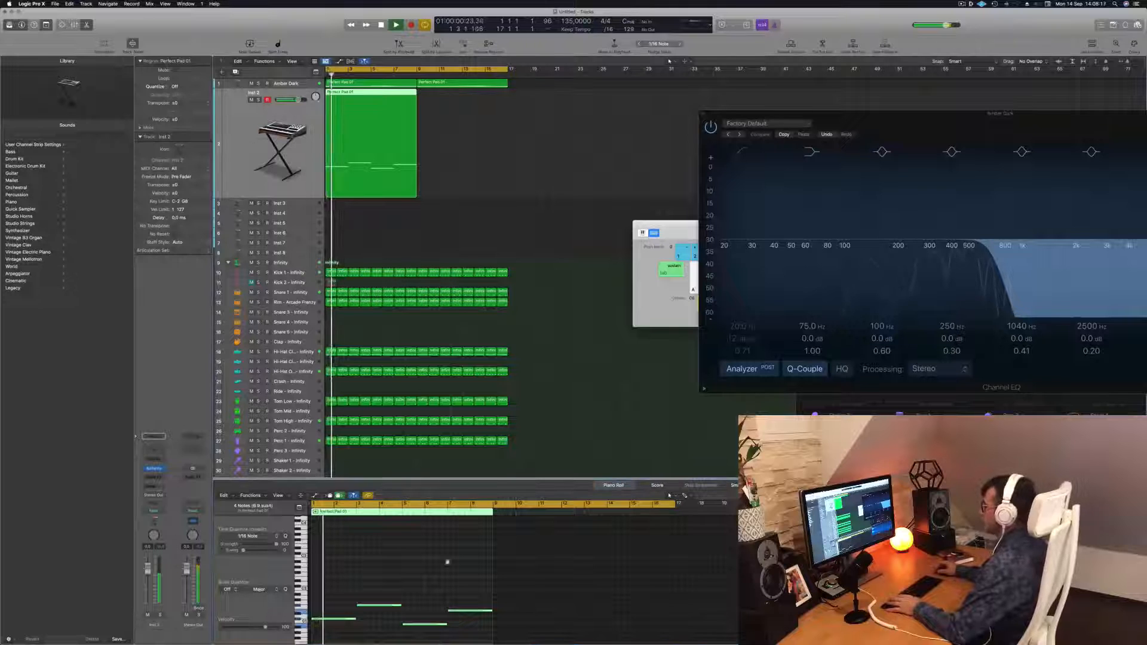
{"action": "scroll", "coordinate": [420, 591], "scroll_direction": "up", "scroll_amount": 5}
{"action": "left_click_drag", "start_coordinate": [377, 589], "coordinate": [645, 642]}
{"action": "key", "text": "Return"}
{"action": "scroll", "coordinate": [410, 572], "scroll_direction": "up", "scroll_amount": 2}
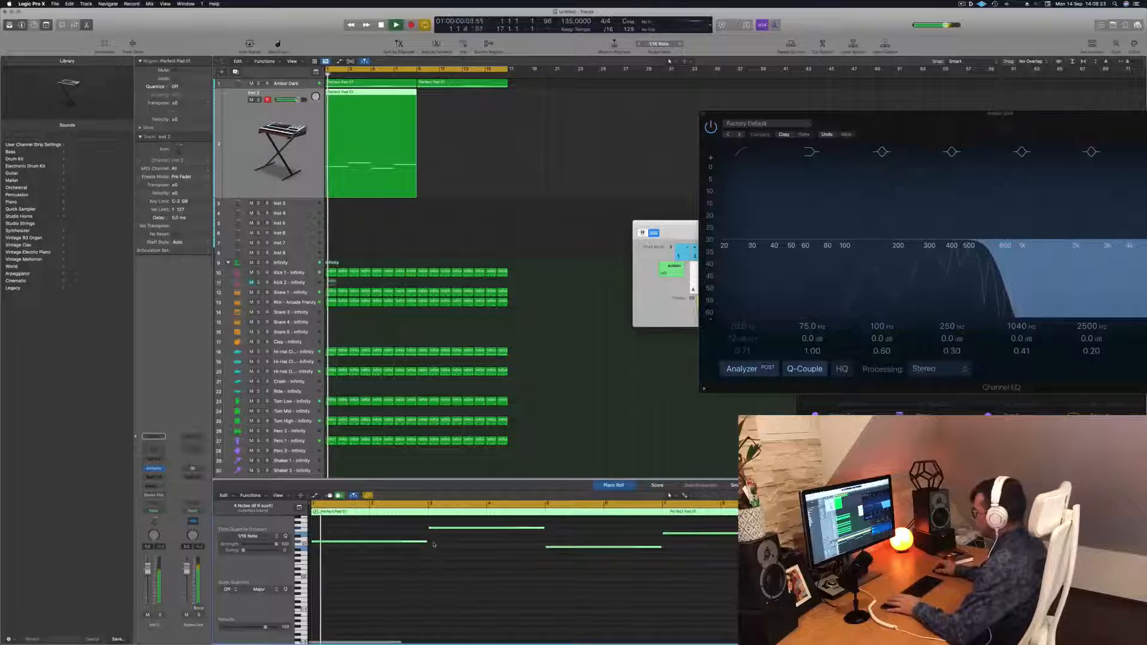
{"action": "left_click_drag", "start_coordinate": [426, 542], "coordinate": [334, 544]}
{"action": "key", "text": "Return"}
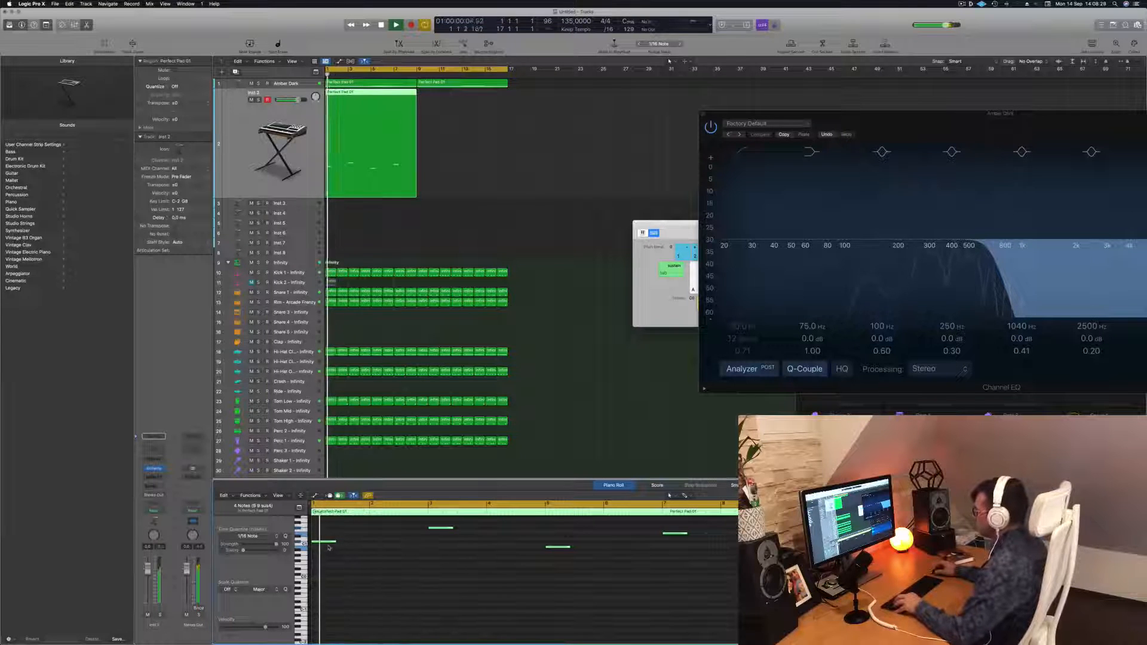
{"action": "left_click_drag", "start_coordinate": [322, 544], "coordinate": [365, 545]}
Play the new bass pattern back to audition it
{"action": "key", "text": "space"}
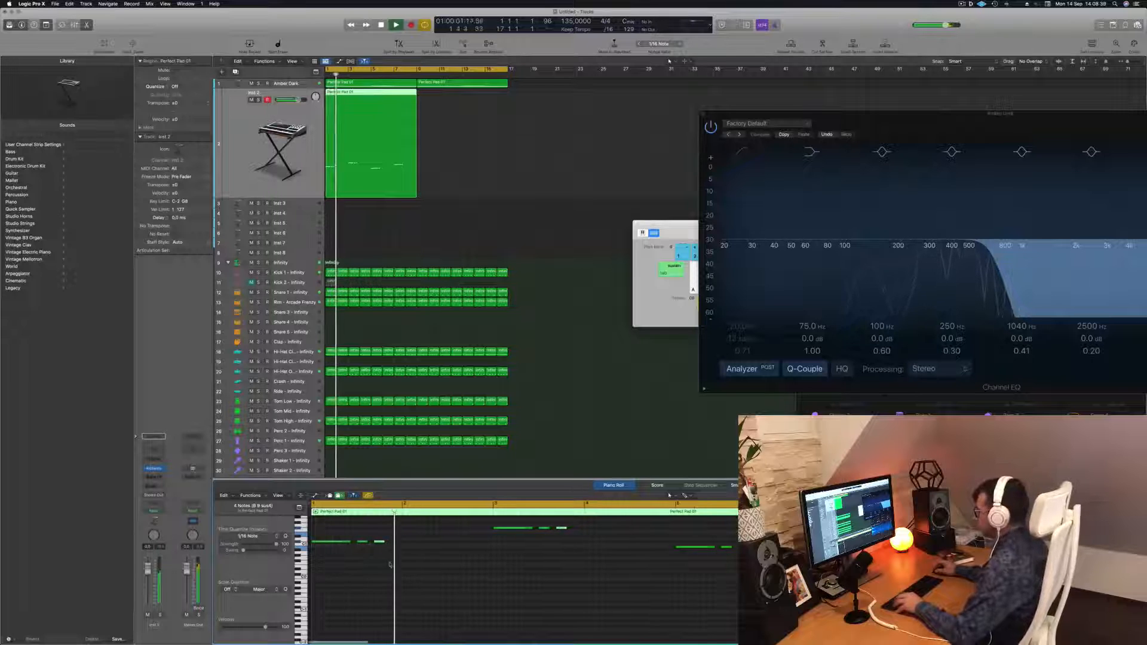
{"action": "key", "text": "space"}
{"action": "key", "text": "space"}
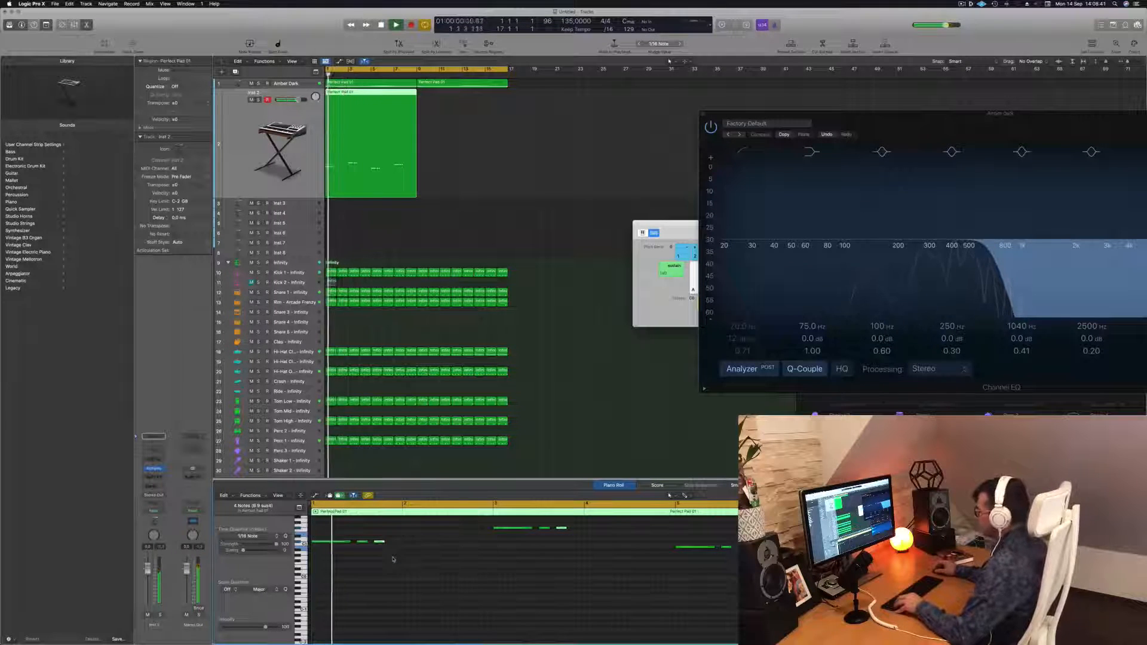
{"action": "key", "text": "space"}
{"action": "key", "text": "space"}
{"action": "key", "text": "space"}
{"action": "key", "text": "space"}
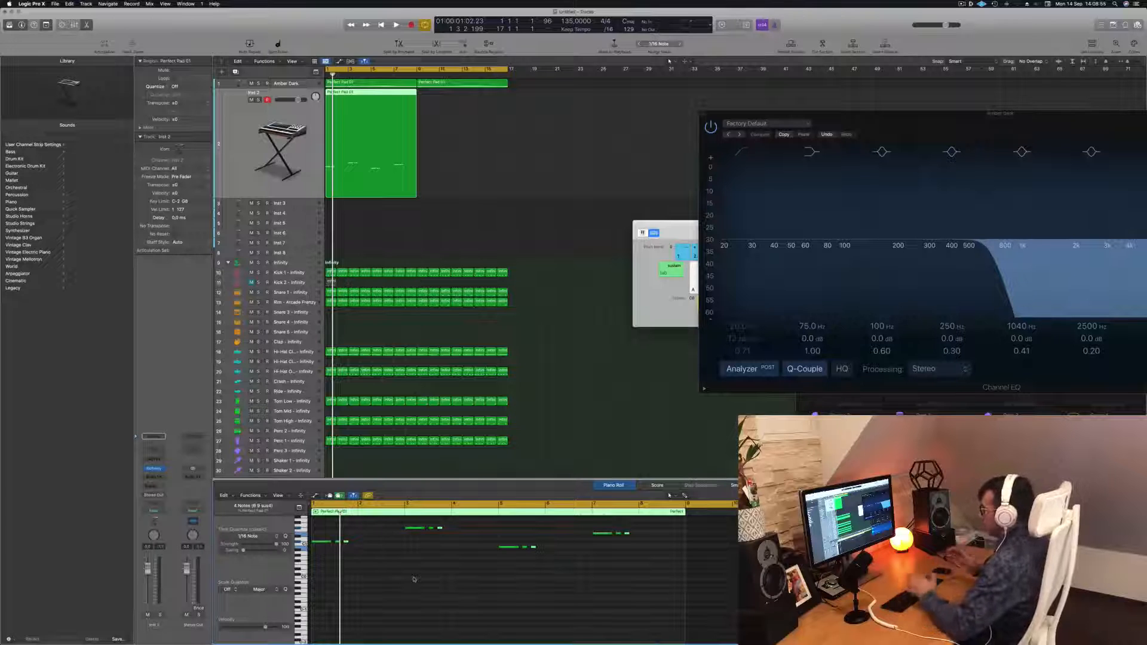
{"action": "key", "text": "space"}
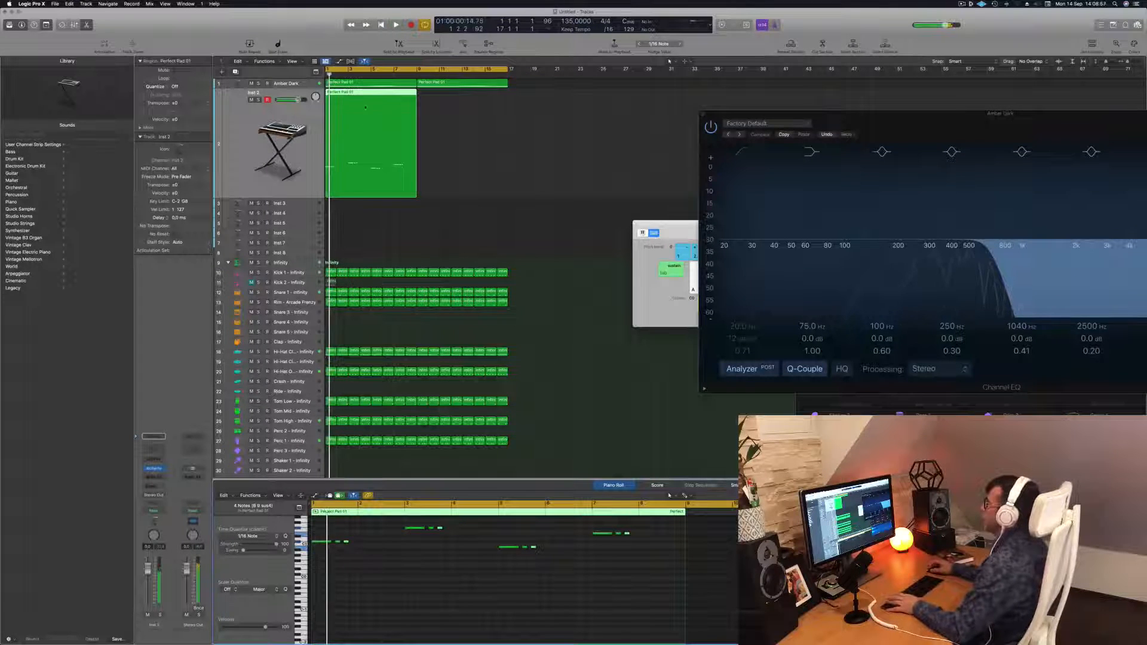
Copy the bass region into the following bar on the same track
{"action": "left_click_drag", "start_coordinate": [361, 94], "coordinate": [451, 102]}
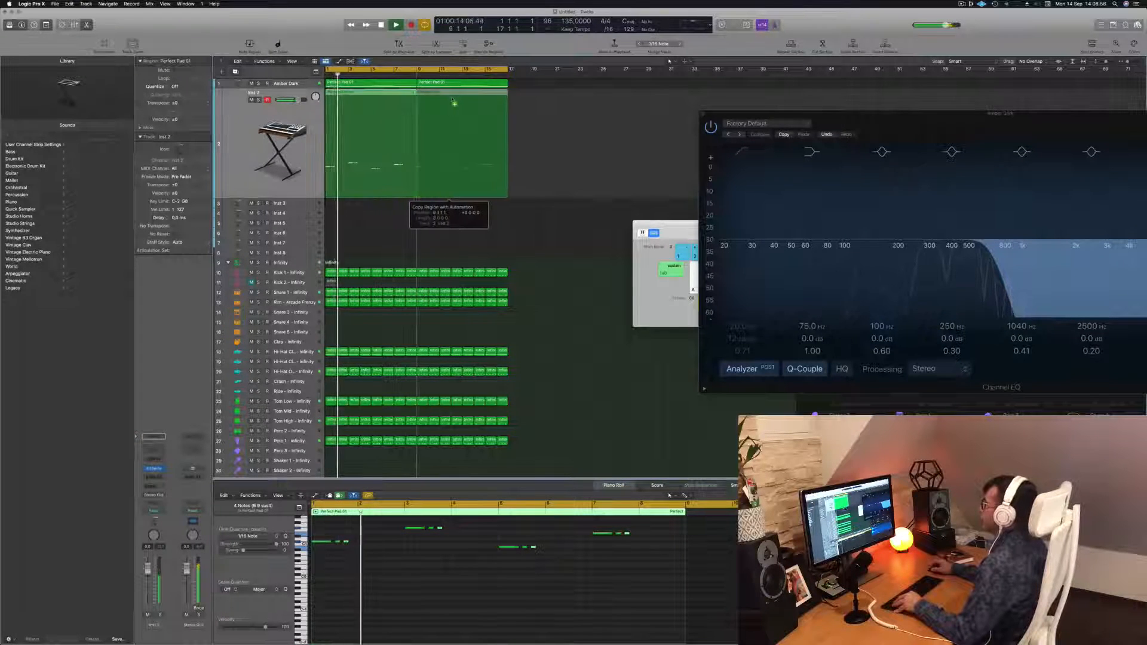
{"action": "left_click", "coordinate": [259, 144]}
{"action": "key", "text": "space"}
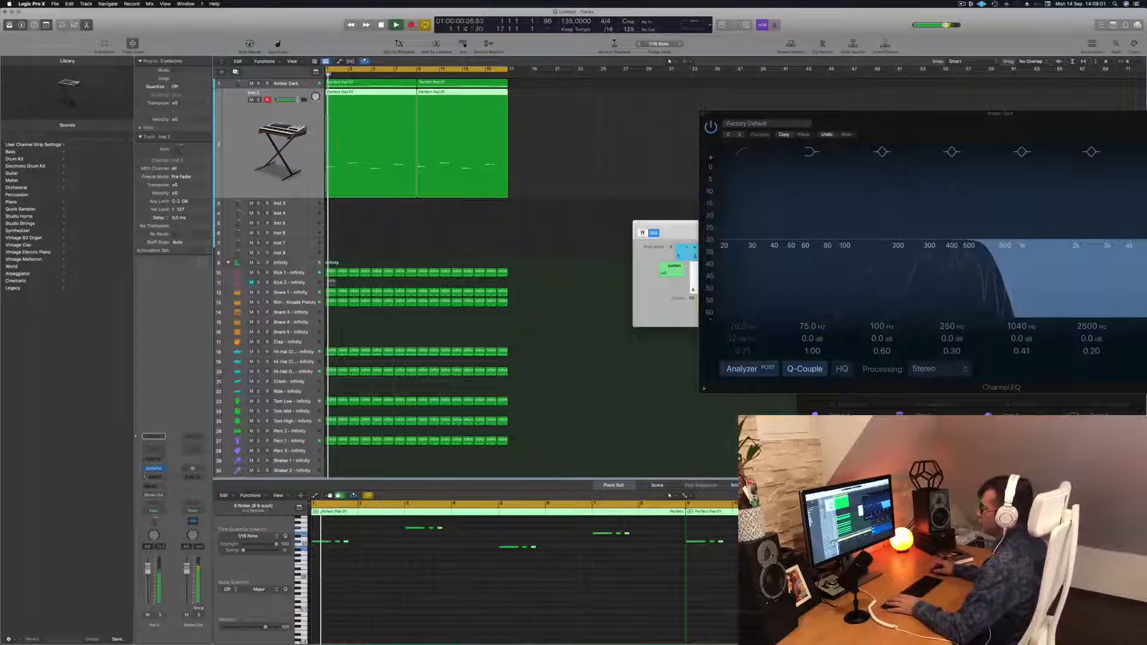
Load Alchemy on the bass track and choose the 70s Synth Intro preset from the Bass category
{"action": "left_click", "coordinate": [156, 470]}
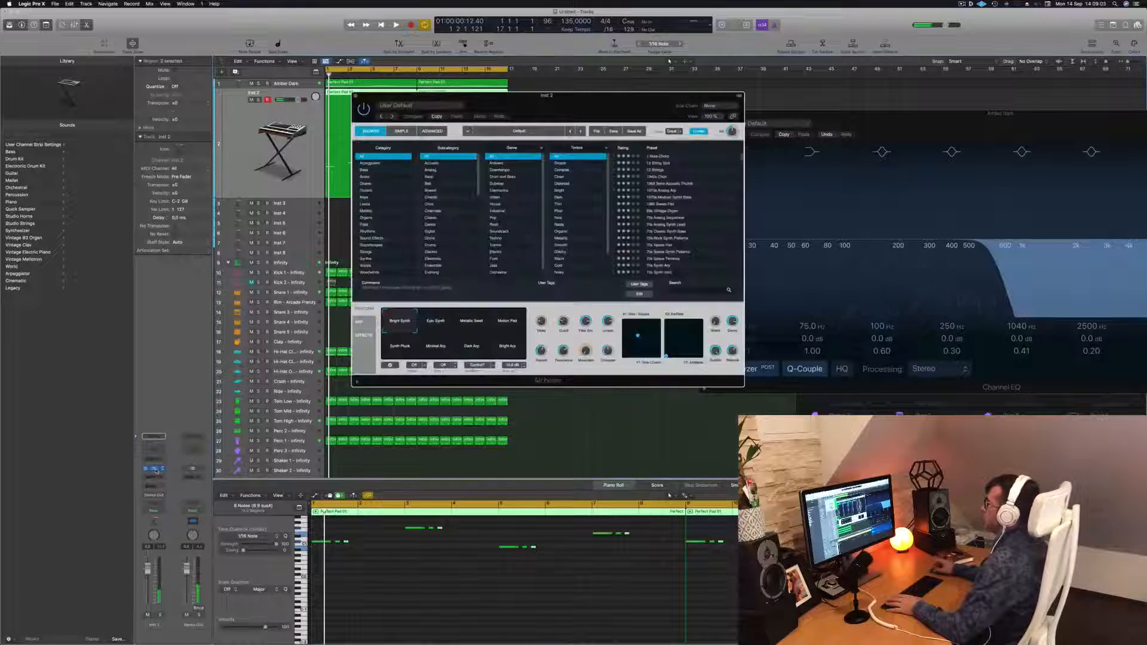
{"action": "left_click_drag", "start_coordinate": [598, 105], "coordinate": [694, 162]}
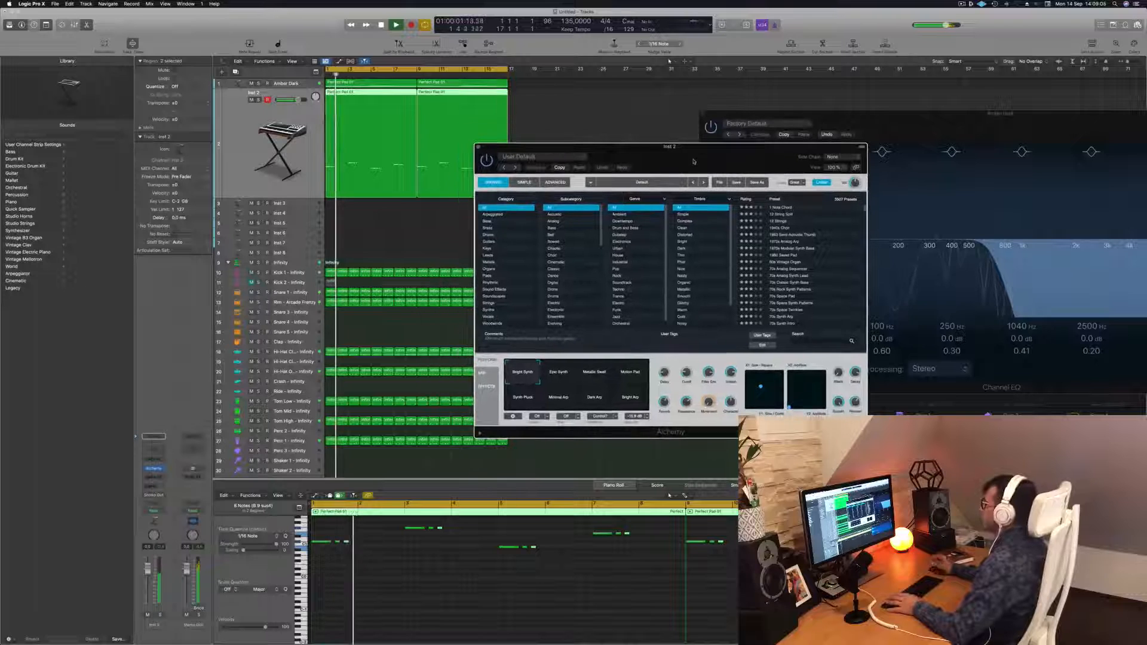
{"action": "left_click", "coordinate": [491, 222]}
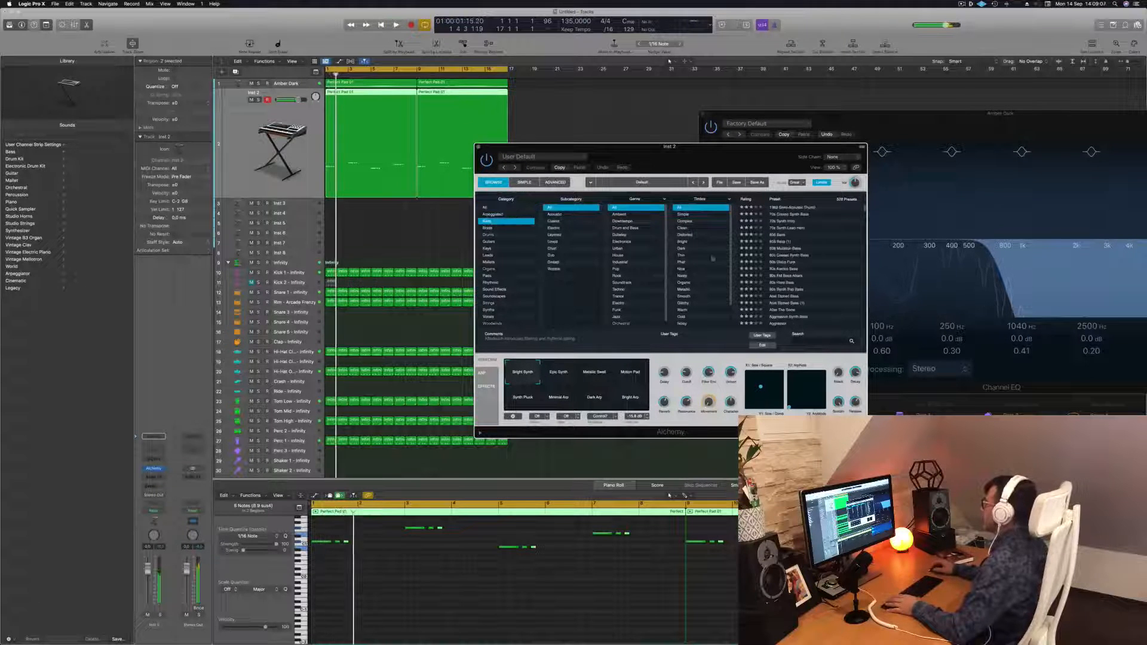
{"action": "key", "text": "space"}
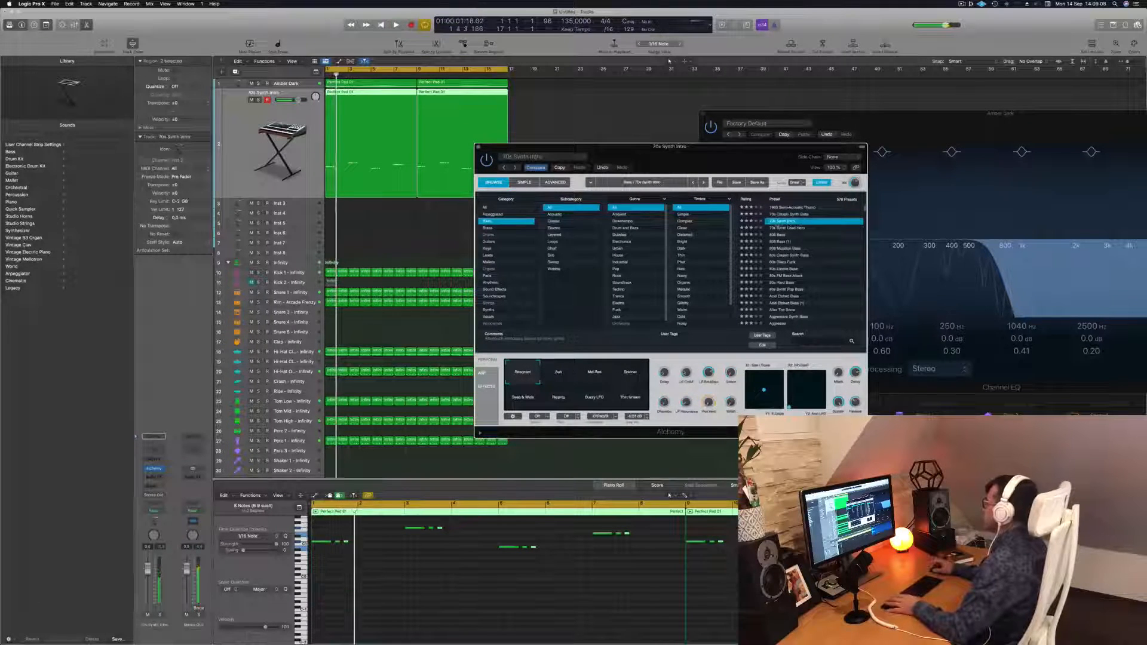
{"action": "left_click_drag", "start_coordinate": [727, 156], "coordinate": [743, 148]}
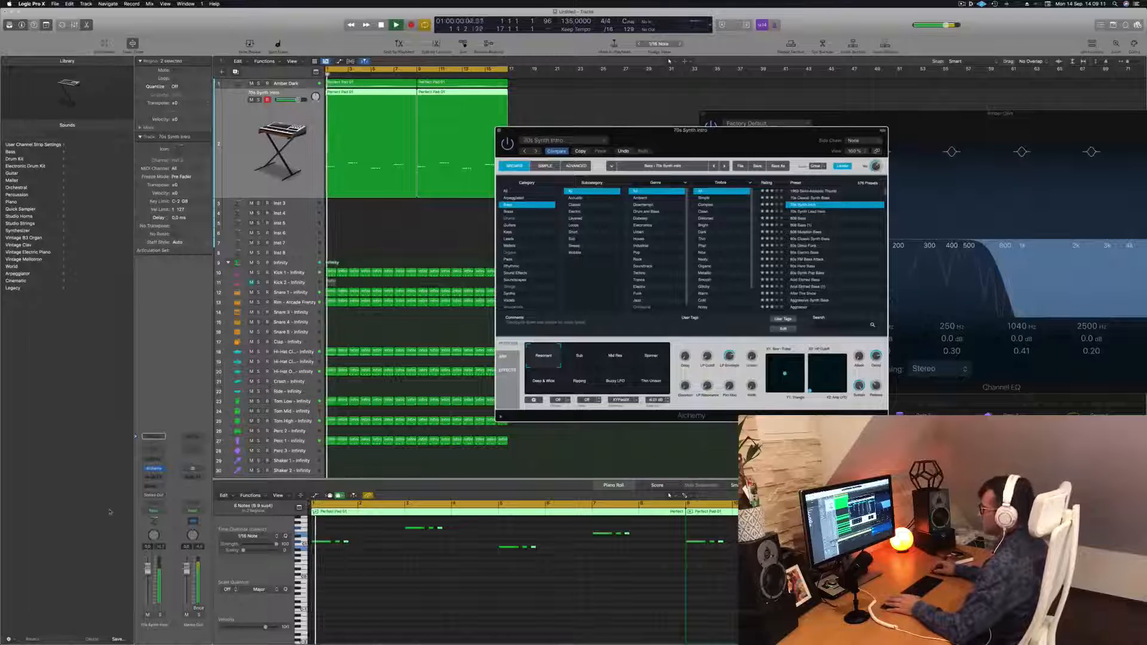
{"action": "key", "text": "Return"}
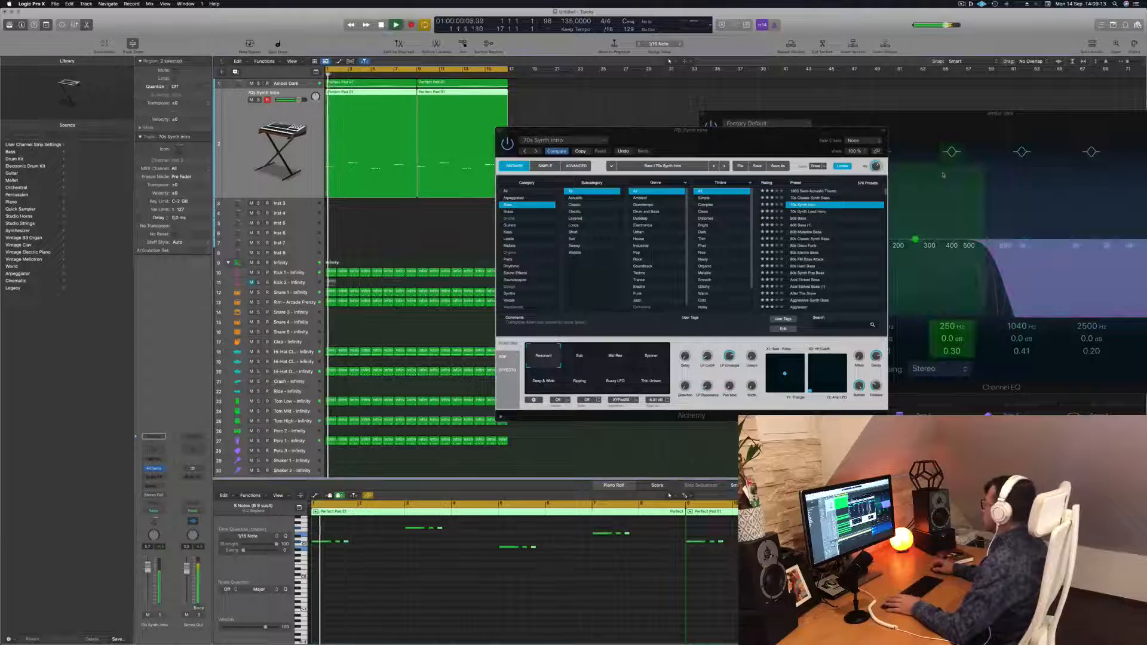
Audition Alchemy's performance pads and settle on the Resonant pad
{"action": "left_click", "coordinate": [575, 361]}
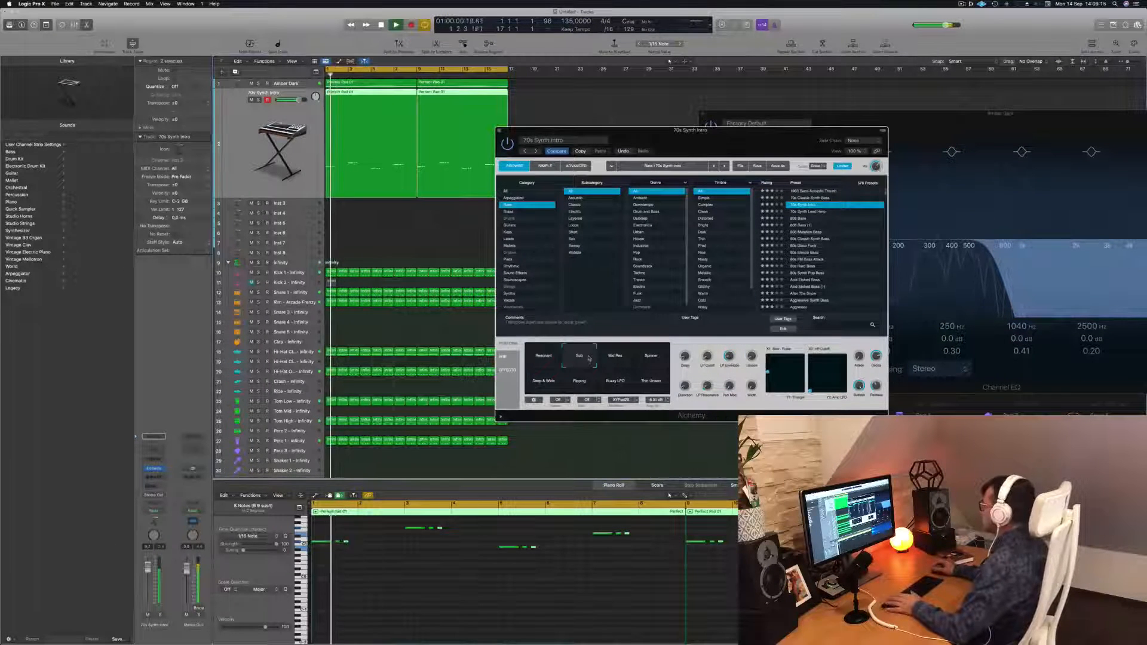
{"action": "left_click", "coordinate": [619, 360]}
{"action": "left_click", "coordinate": [650, 361]}
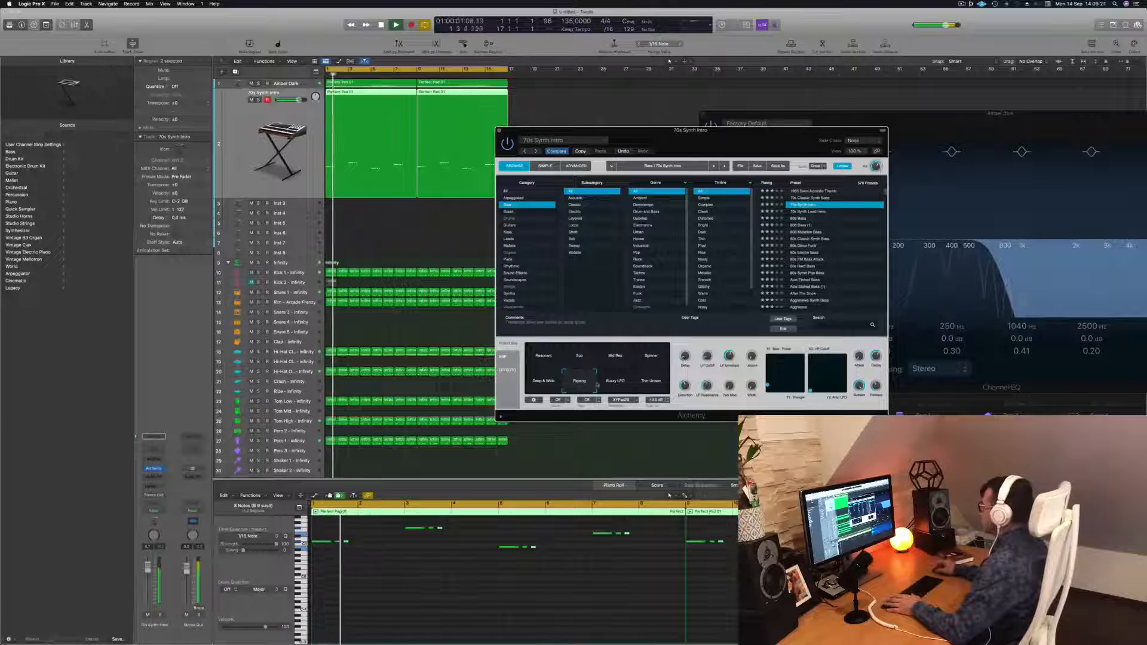
{"action": "left_click", "coordinate": [618, 384]}
{"action": "left_click", "coordinate": [651, 382]}
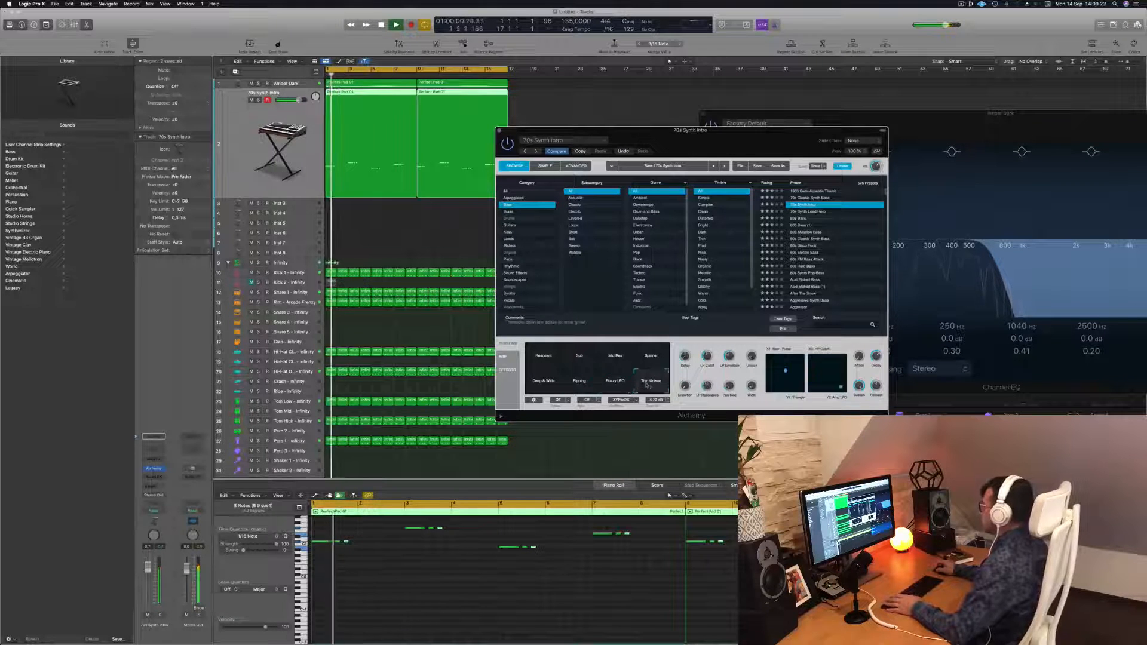
{"action": "left_click", "coordinate": [579, 383]}
{"action": "left_click", "coordinate": [544, 386]}
{"action": "left_click", "coordinate": [545, 359]}
{"action": "mouse_move", "coordinate": [735, 356]}
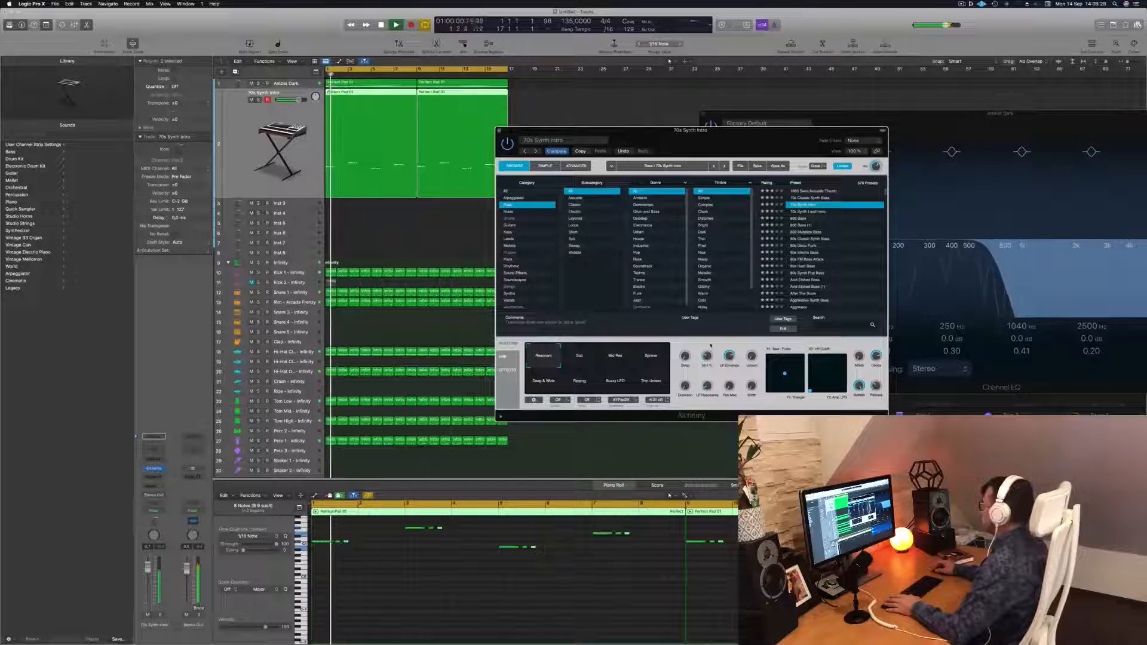
Lower Alchemy's LP Cutoff knob slightly and nudge the bass track's volume fader
{"action": "left_click_drag", "start_coordinate": [708, 357], "coordinate": [708, 369]}
{"action": "key", "text": "Return"}
{"action": "key", "text": "Return"}
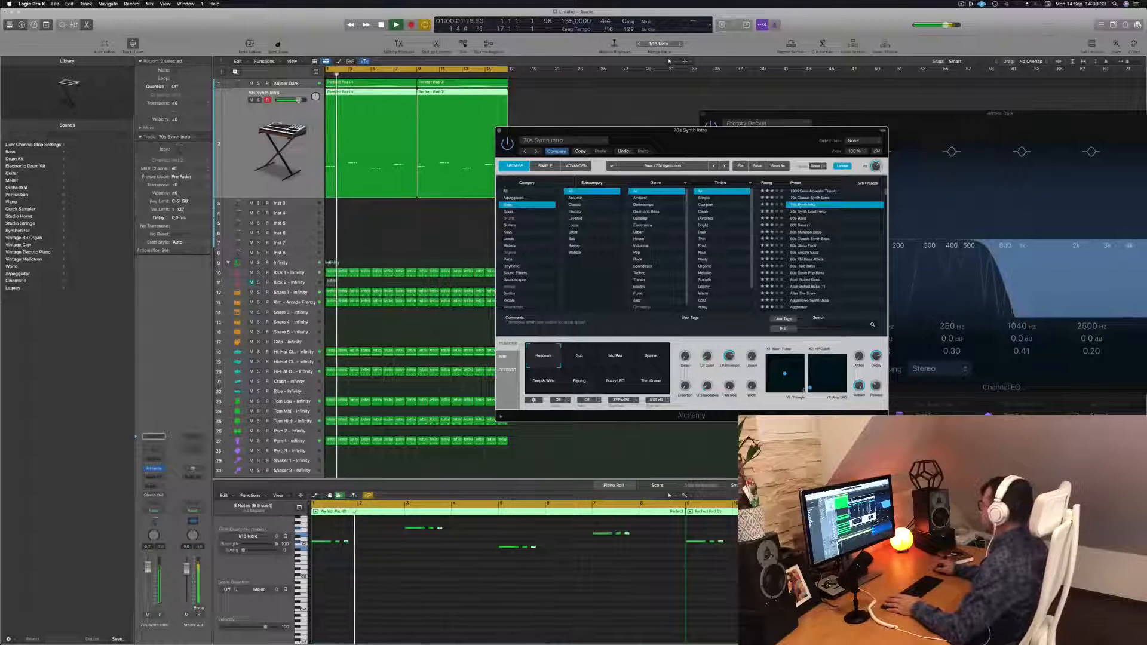
{"action": "key", "text": "Return"}
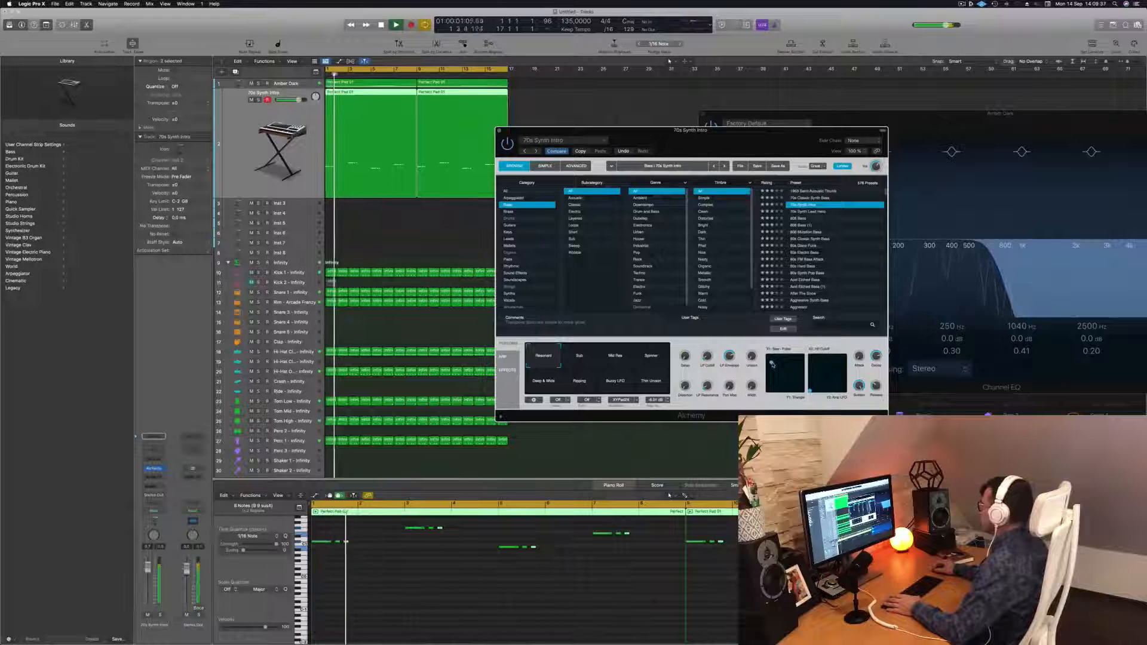
{"action": "key", "text": "Return"}
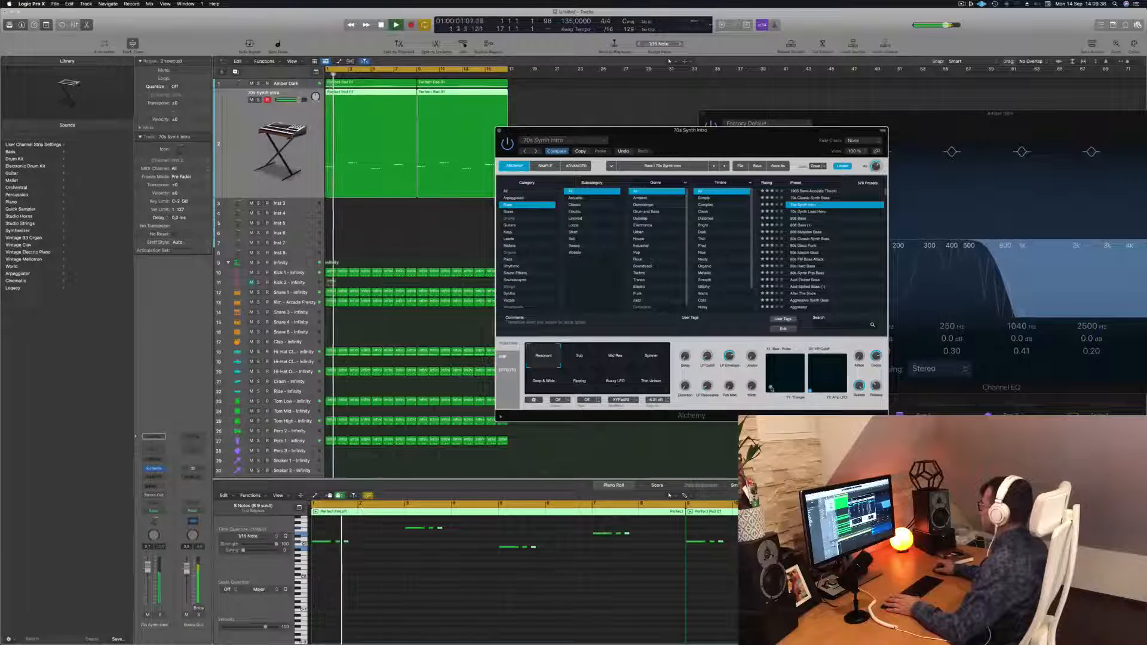
{"action": "key", "text": "Return"}
{"action": "left_click_drag", "start_coordinate": [149, 569], "coordinate": [150, 572]}
{"action": "key", "text": "space"}
{"action": "key", "text": "space"}
{"action": "left_click_drag", "start_coordinate": [679, 131], "coordinate": [701, 124]}
{"action": "key", "text": "space"}
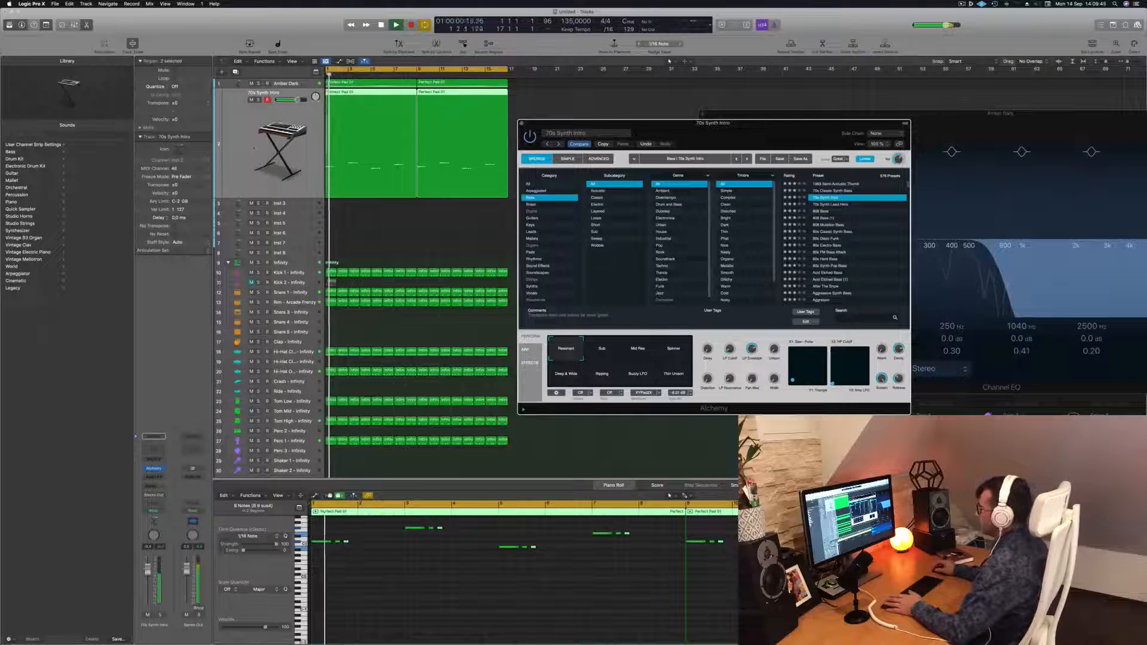
Play the whole beat from the start while selecting the Infinity drums, Amber Dark and bass tracks
{"action": "left_click", "coordinate": [281, 263]}
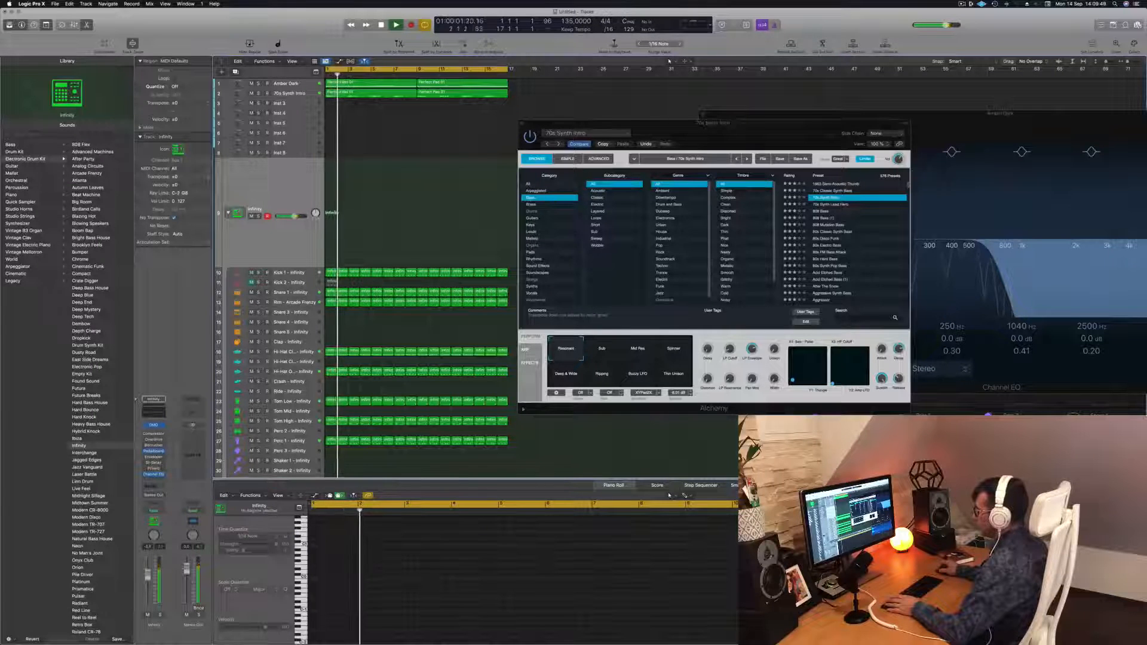
{"action": "key", "text": "Return"}
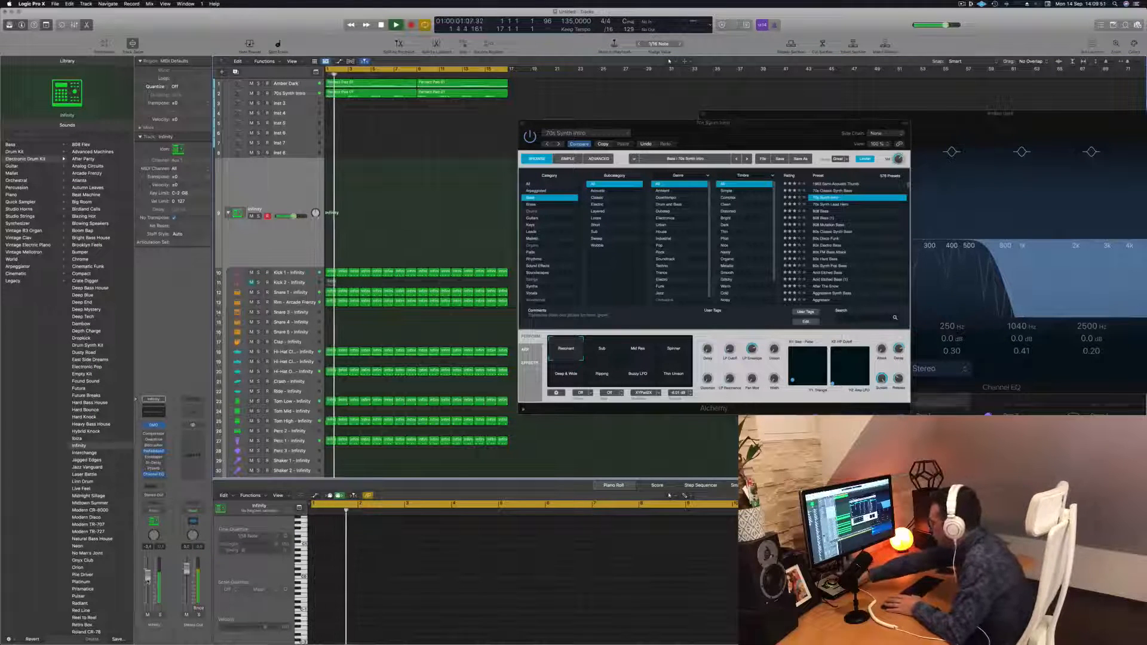
{"action": "key", "text": "space"}
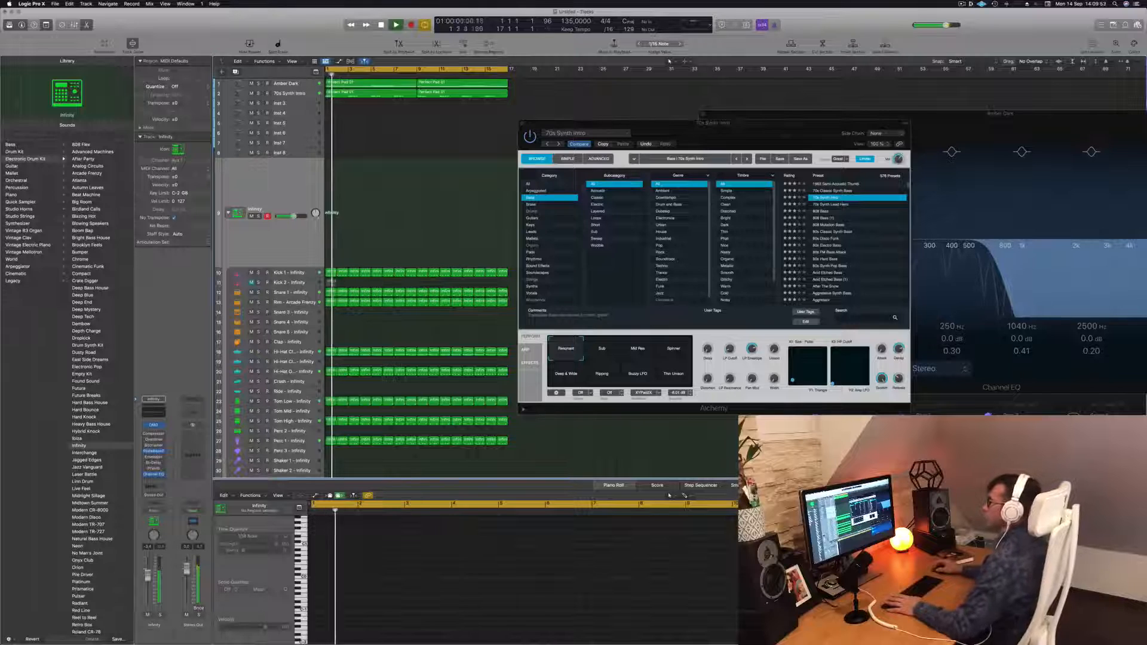
{"action": "left_click", "coordinate": [287, 84]}
{"action": "key", "text": "Return"}
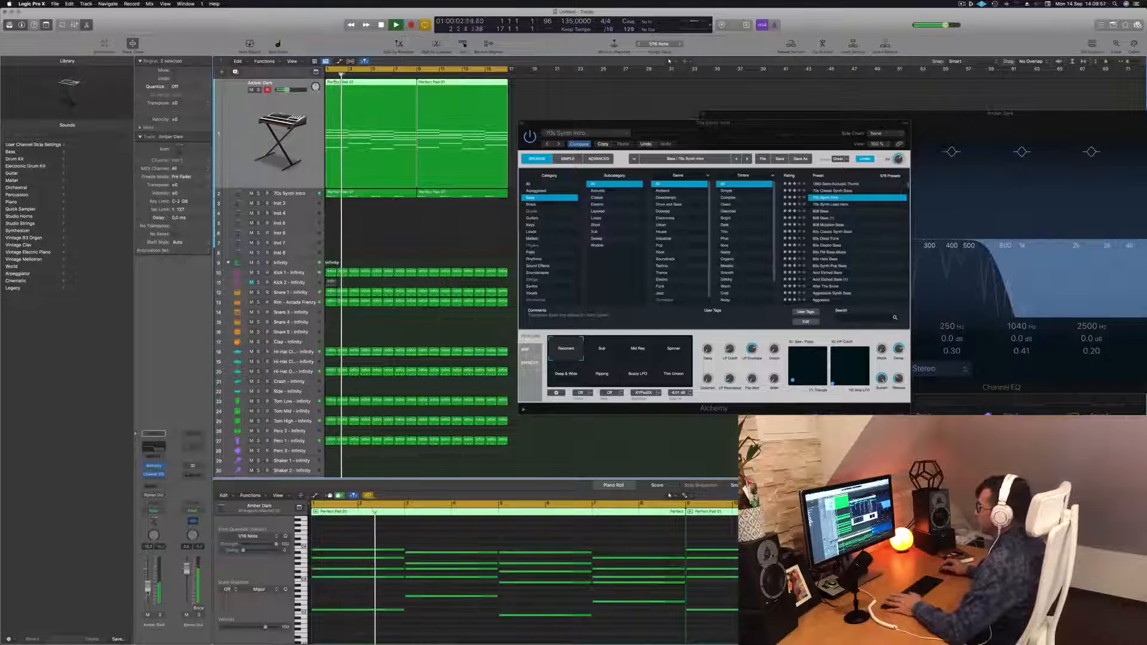
{"action": "key", "text": "Return"}
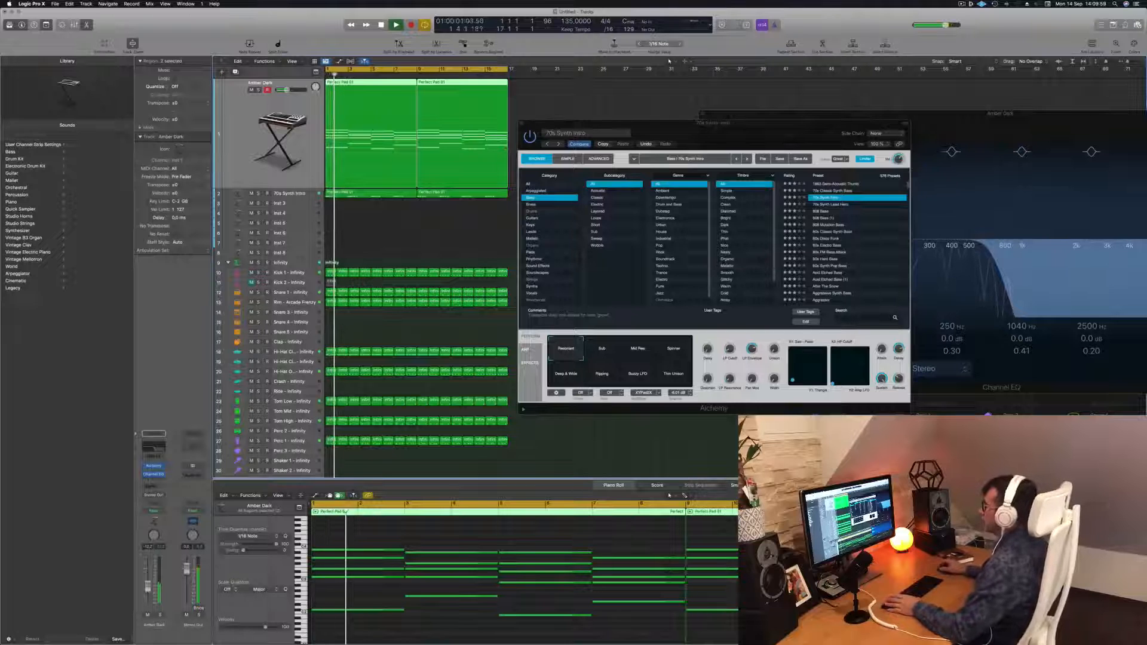
{"action": "key", "text": "Return"}
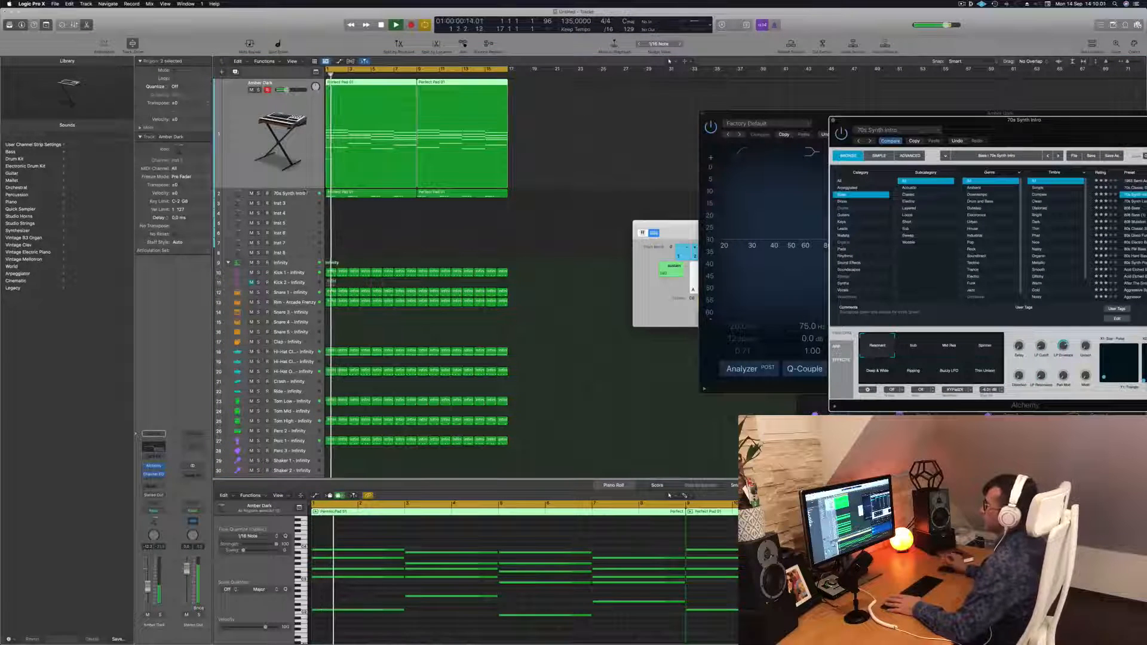
{"action": "key", "text": "Down"}
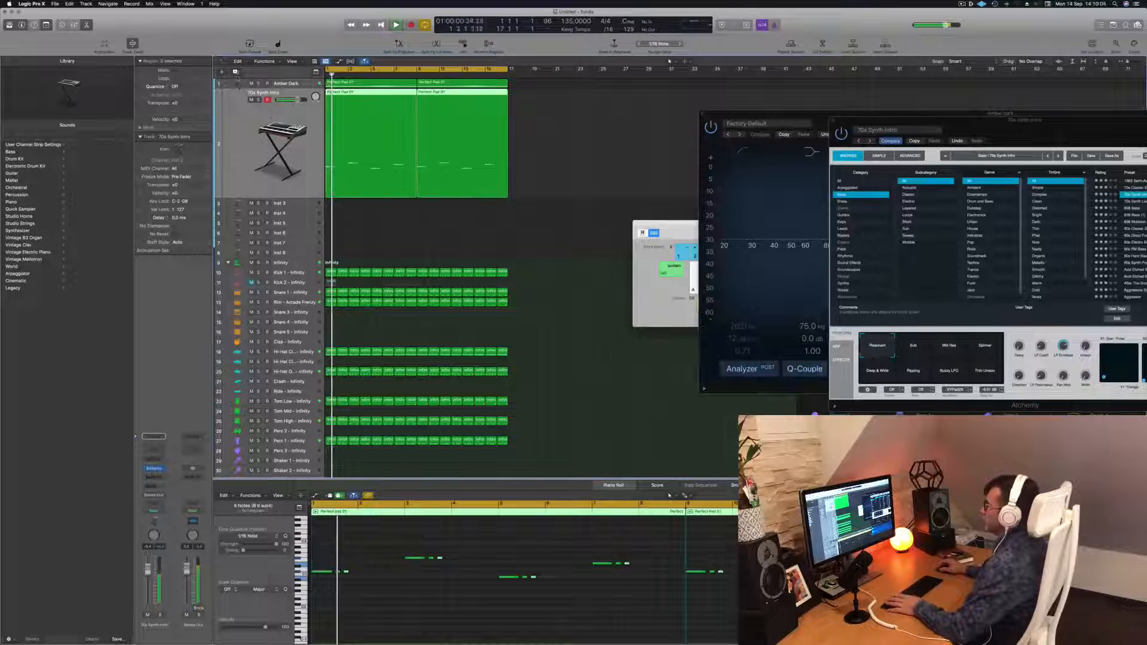
Duplicate the bass track and copy the bass region onto the new third track
{"action": "key", "text": "super+d"}
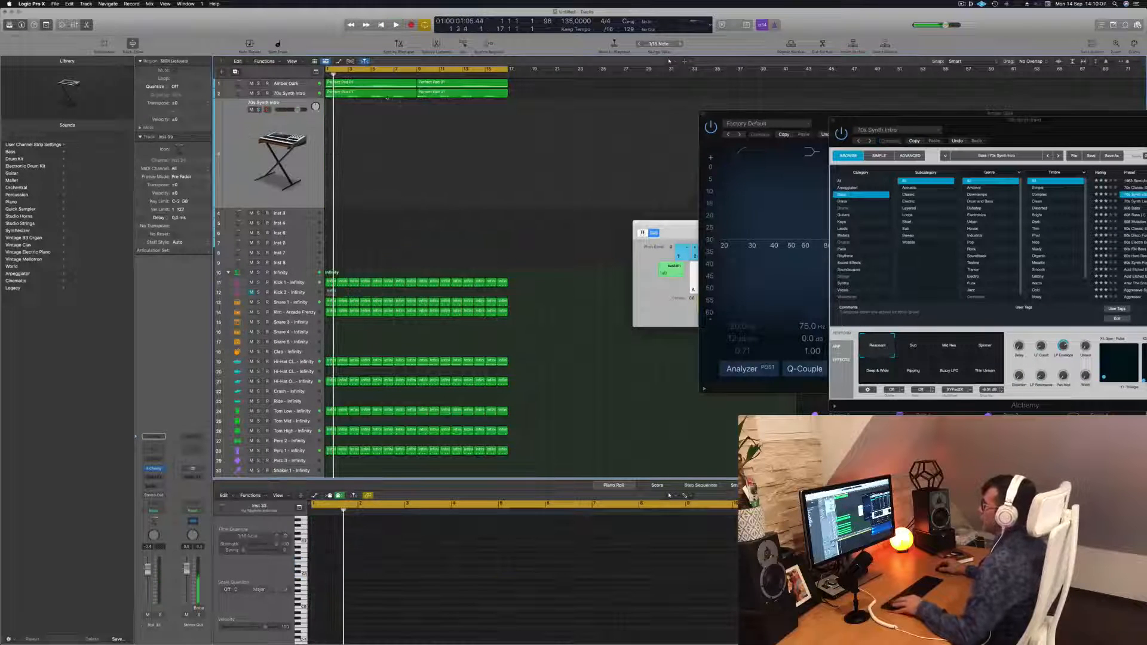
{"action": "left_click_drag", "start_coordinate": [476, 102], "coordinate": [479, 96]}
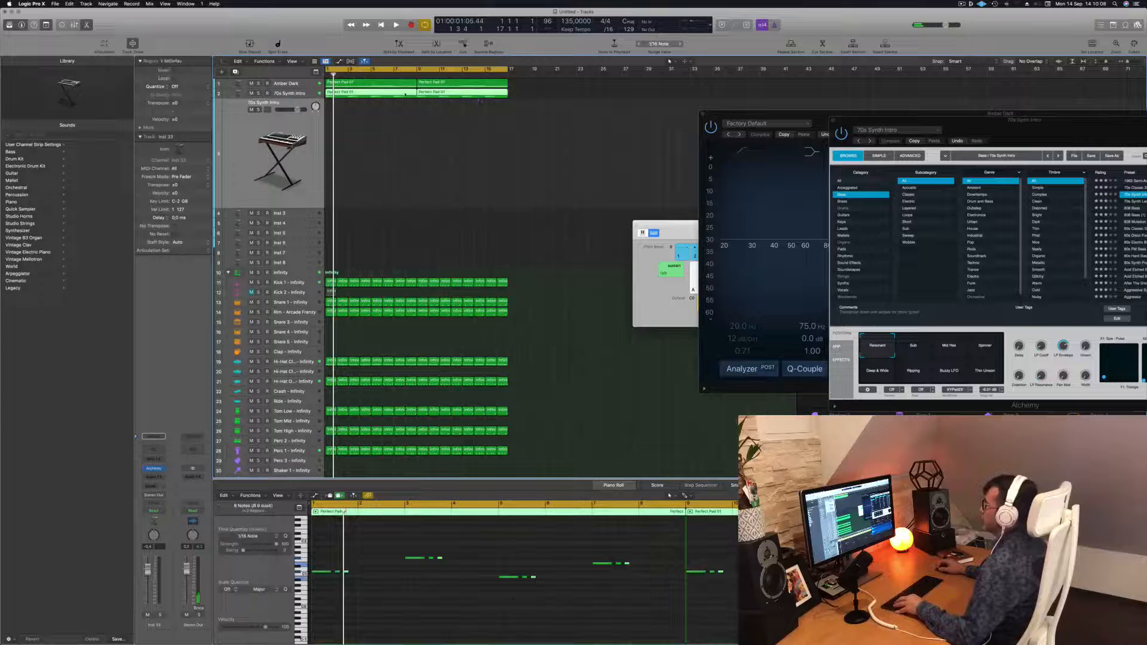
{"action": "left_click_drag", "start_coordinate": [394, 96], "coordinate": [397, 113]}
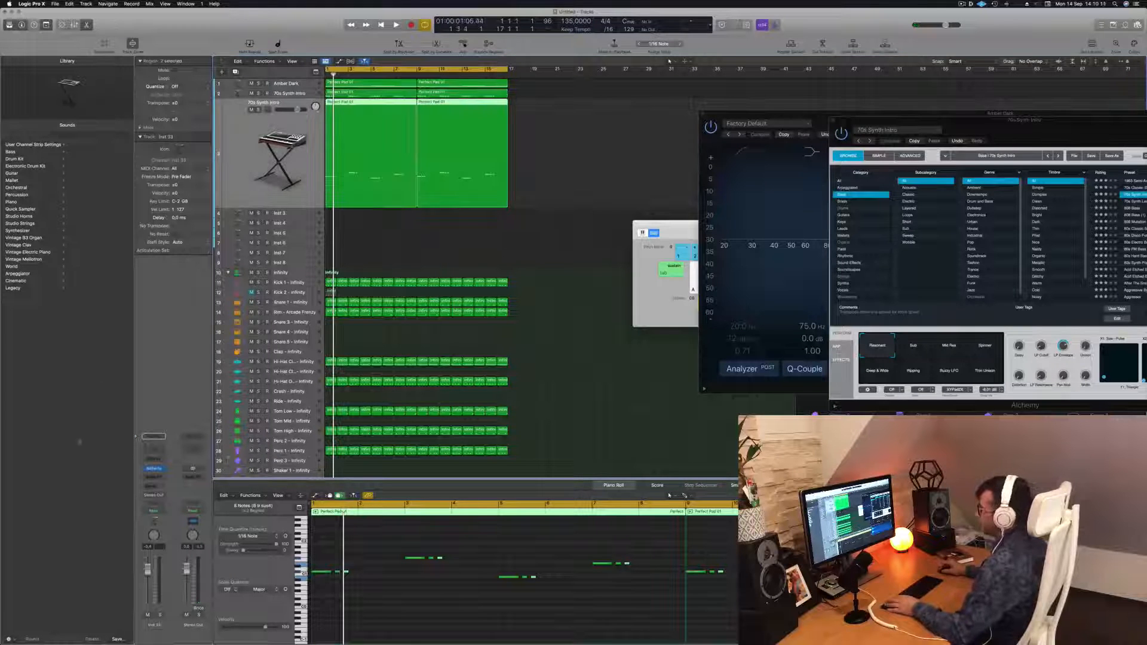
Open Alchemy on the new bass track, audition the Acid Etched Bass and After The Snow presets, and adjust its volume fader
{"action": "left_click", "coordinate": [153, 469]}
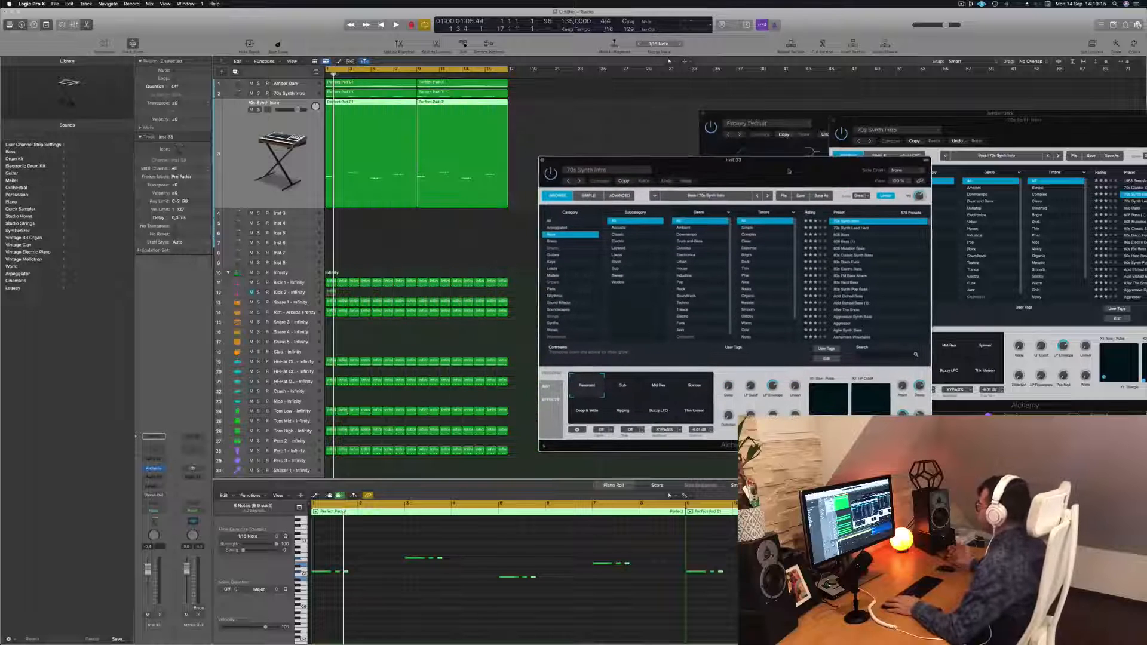
{"action": "left_click", "coordinate": [851, 296]}
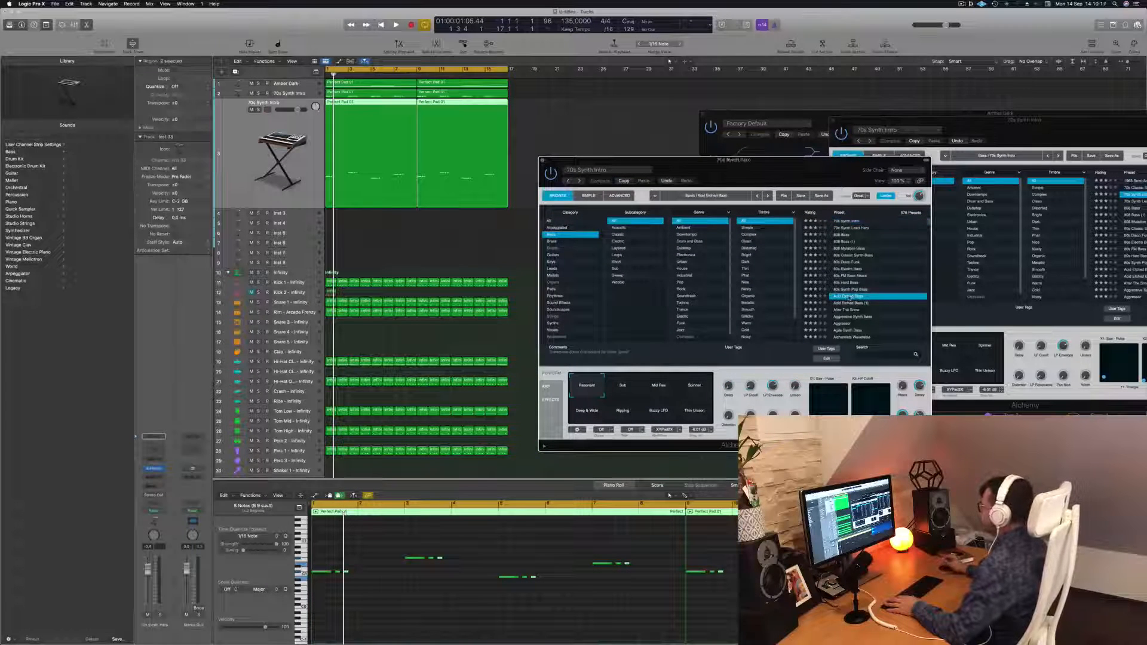
{"action": "key", "text": "space"}
{"action": "key", "text": "space"}
{"action": "left_click_drag", "start_coordinate": [148, 569], "coordinate": [148, 584]}
{"action": "key", "text": "space"}
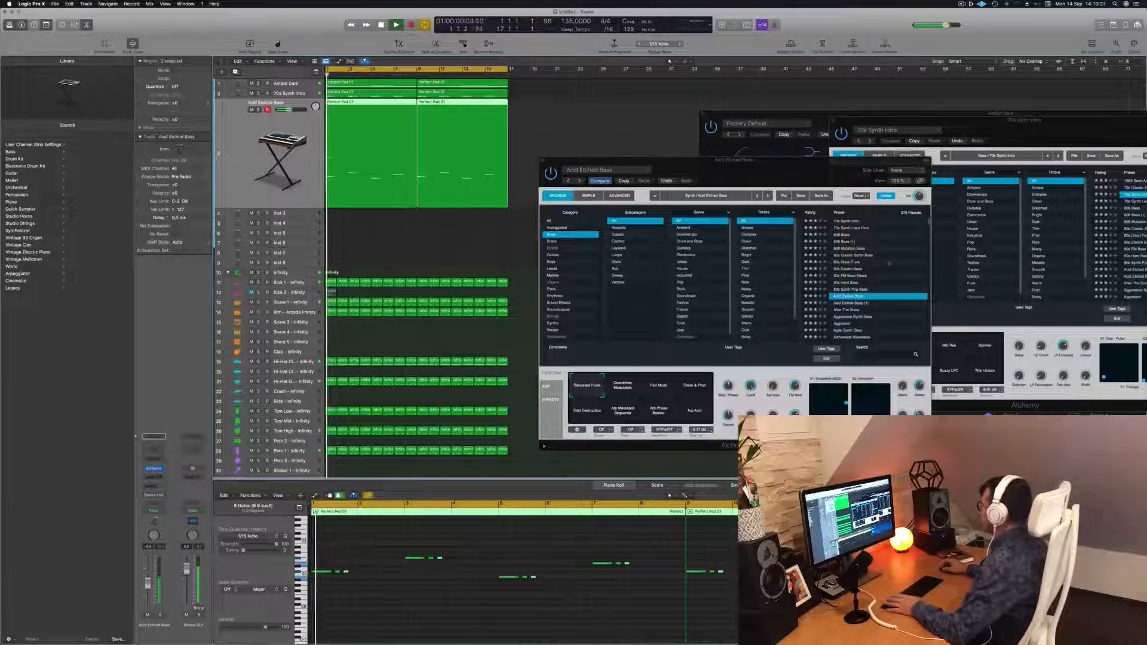
{"action": "left_click", "coordinate": [852, 310]}
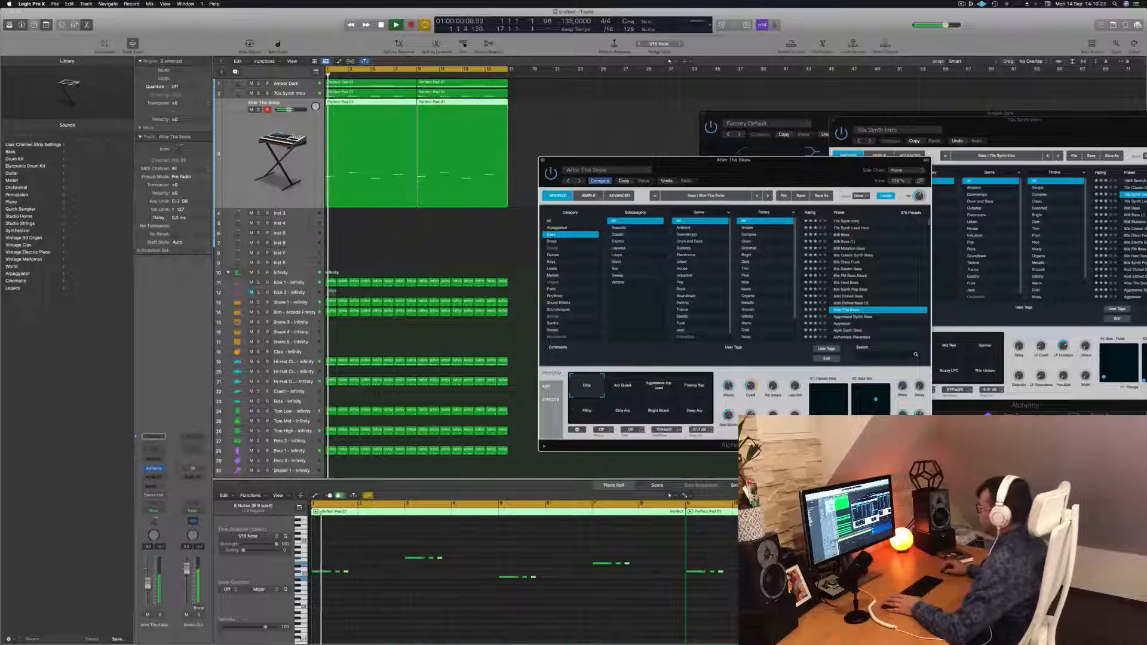
{"action": "left_click_drag", "start_coordinate": [147, 585], "coordinate": [148, 596]}
{"action": "key", "text": "space"}
Audition the Bass presets from Aggressive Synth Bass through Aggressor, Agile Synth Bass and Alchemist Wavetable to Alloy
{"action": "key", "text": "space"}
{"action": "key", "text": "space"}
{"action": "left_click", "coordinate": [859, 317]}
{"action": "key", "text": "space"}
{"action": "key", "text": "space"}
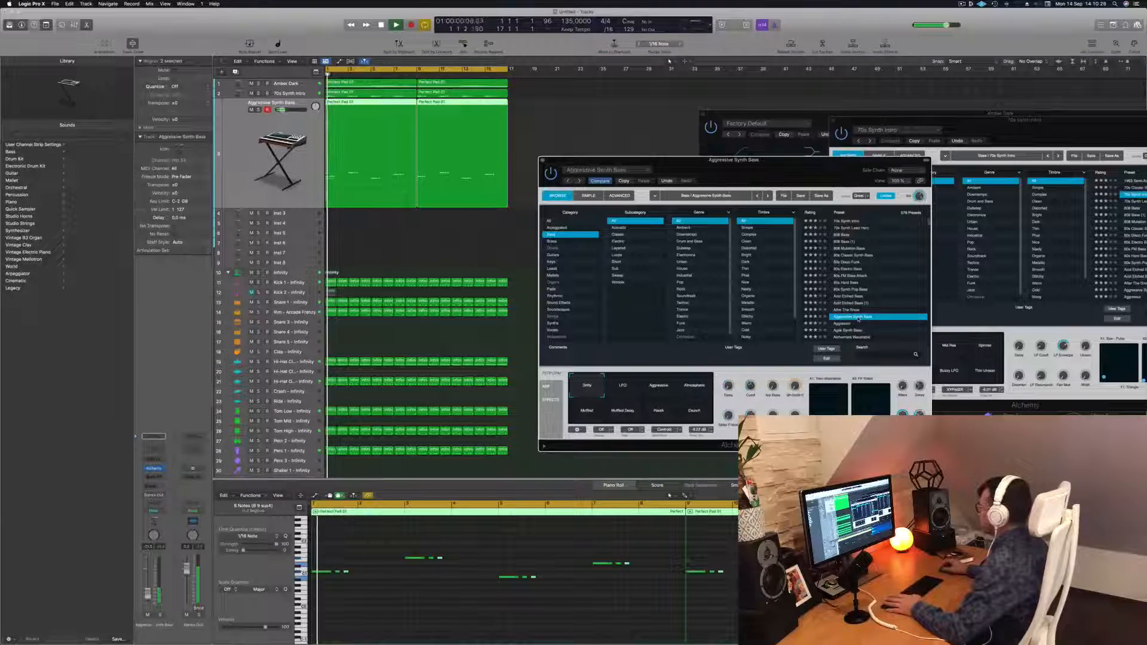
{"action": "key", "text": "space"}
{"action": "key", "text": "space"}
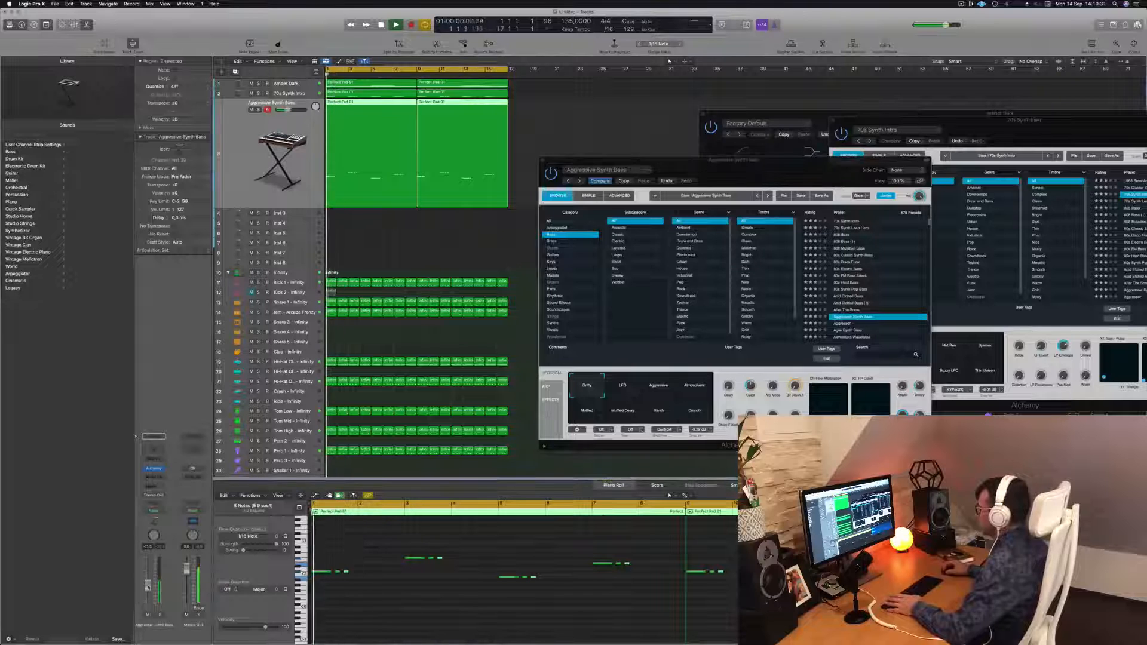
{"action": "key", "text": "space"}
{"action": "key", "text": "space"}
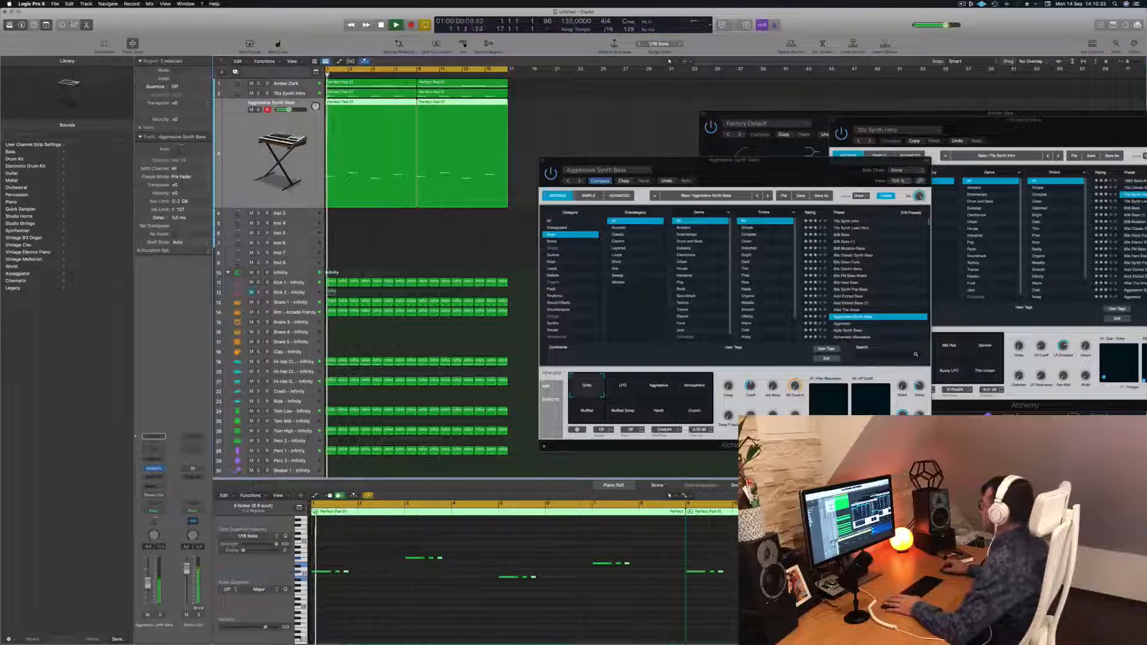
{"action": "left_click", "coordinate": [844, 326]}
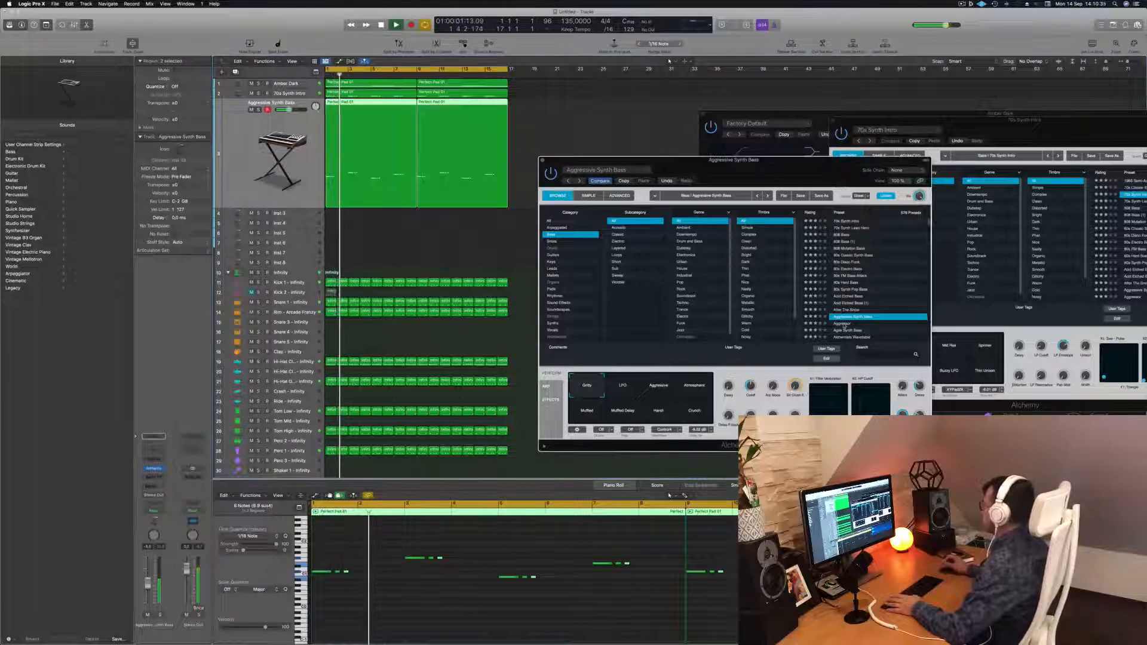
{"action": "left_click", "coordinate": [844, 326]}
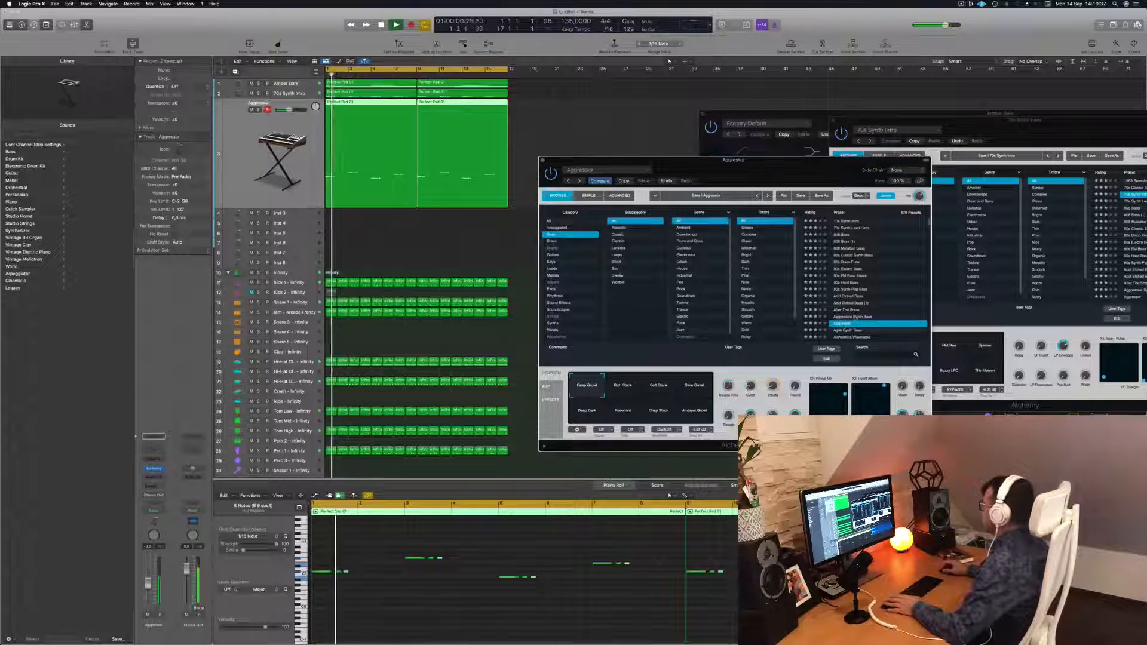
{"action": "scroll", "coordinate": [867, 316], "scroll_direction": "down", "scroll_amount": 4}
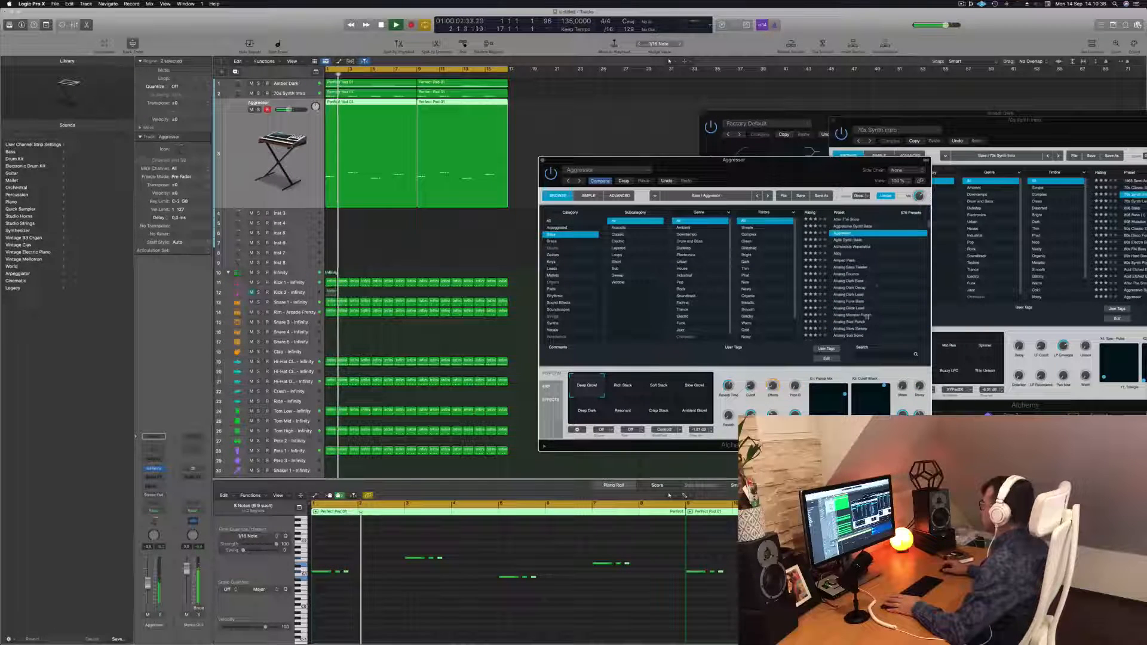
{"action": "left_click", "coordinate": [849, 240]}
{"action": "key", "text": "space"}
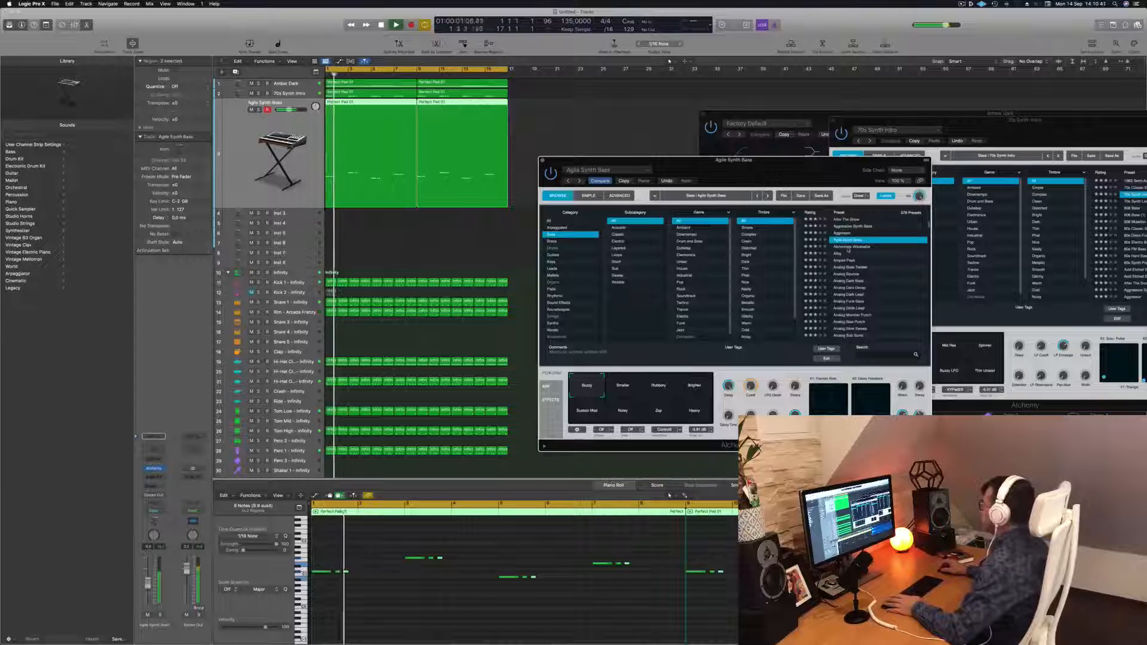
{"action": "left_click", "coordinate": [851, 248]}
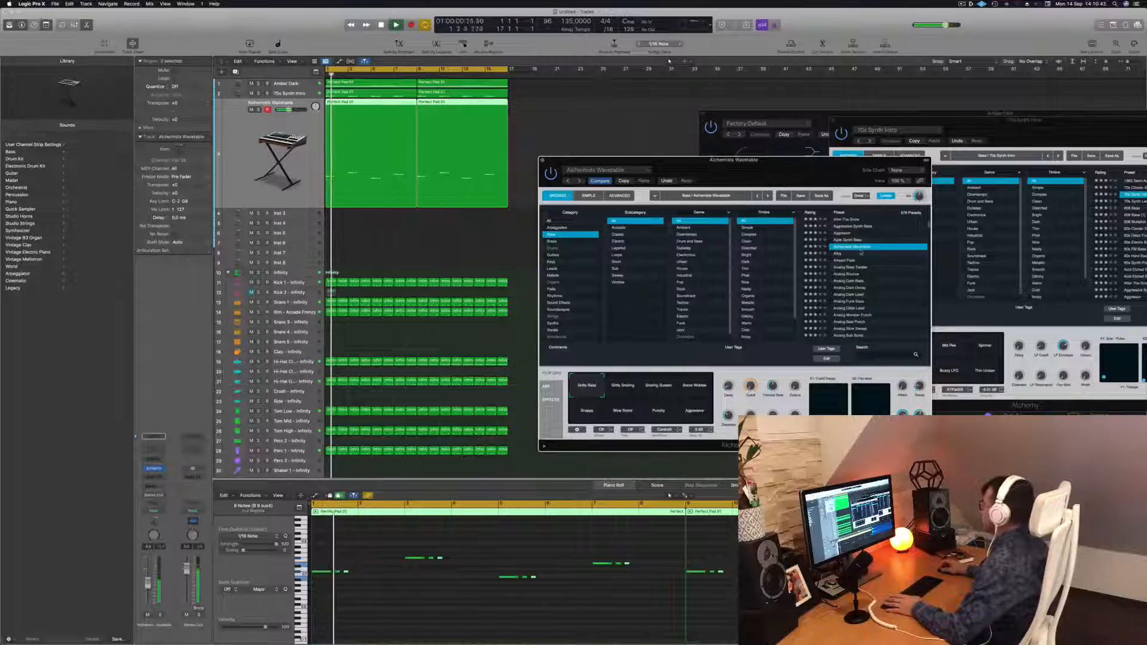
{"action": "left_click", "coordinate": [839, 254]}
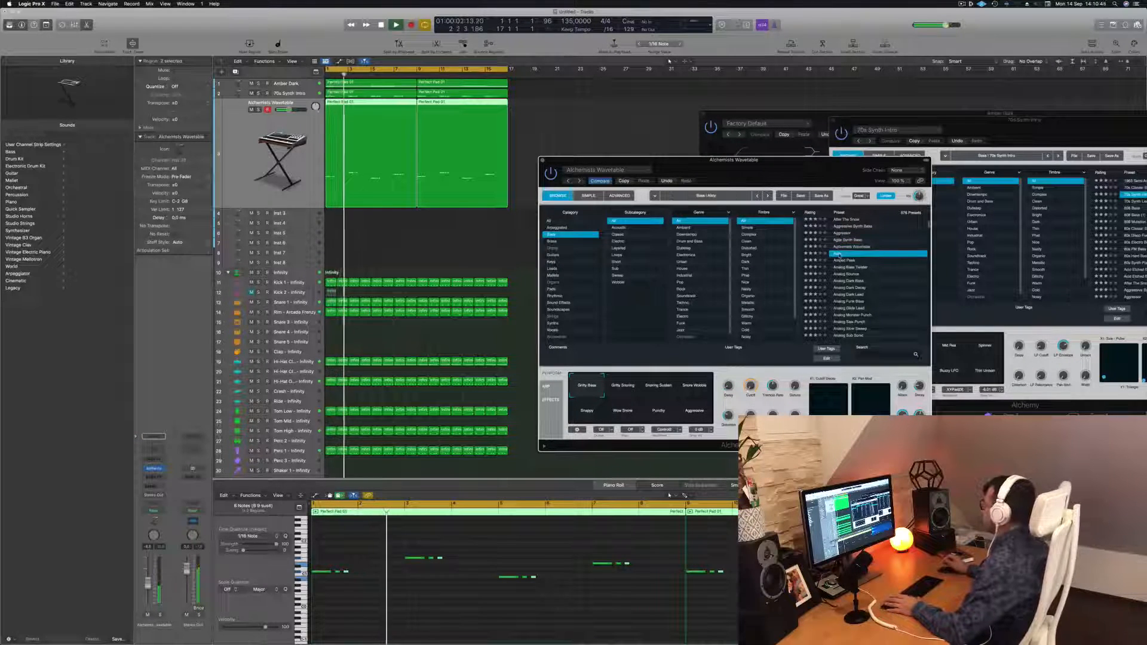
{"action": "key", "text": "Return"}
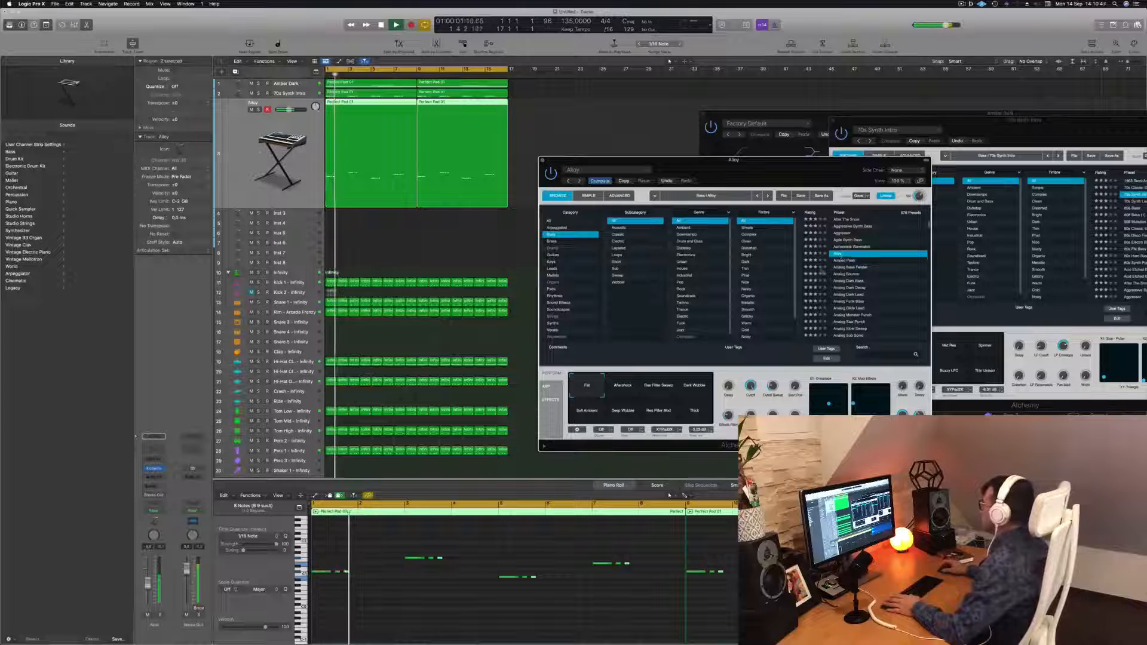
Move the Alchemy window and lower the new bass track's volume fader while playing the beat
{"action": "left_click_drag", "start_coordinate": [769, 178], "coordinate": [791, 175]}
{"action": "key", "text": "space"}
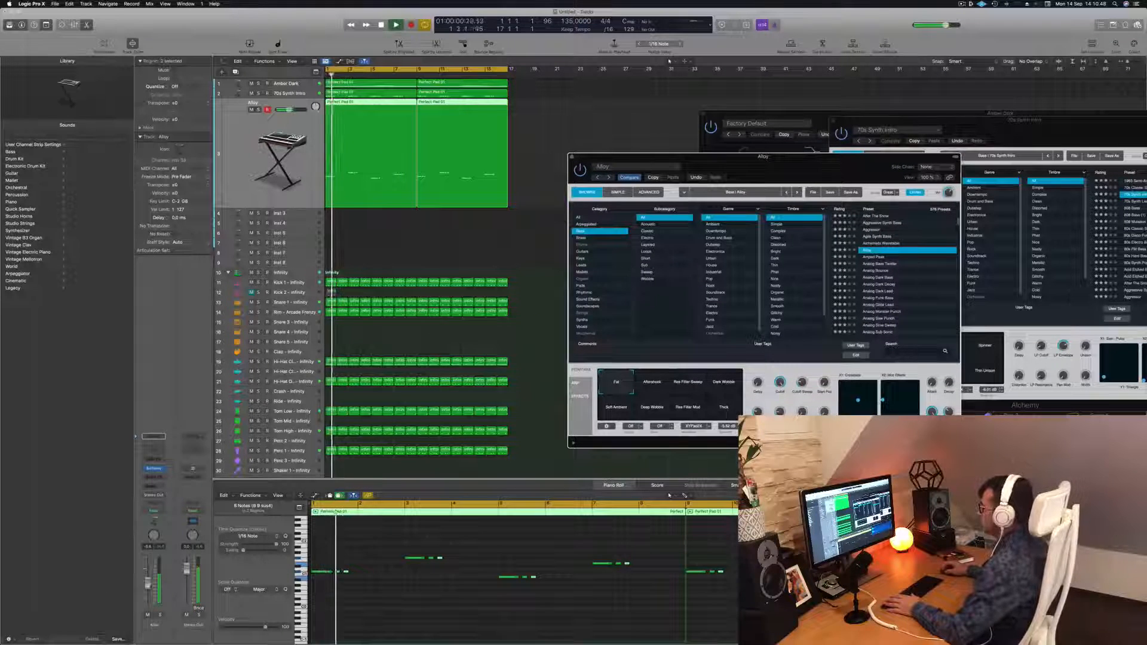
{"action": "key", "text": "space"}
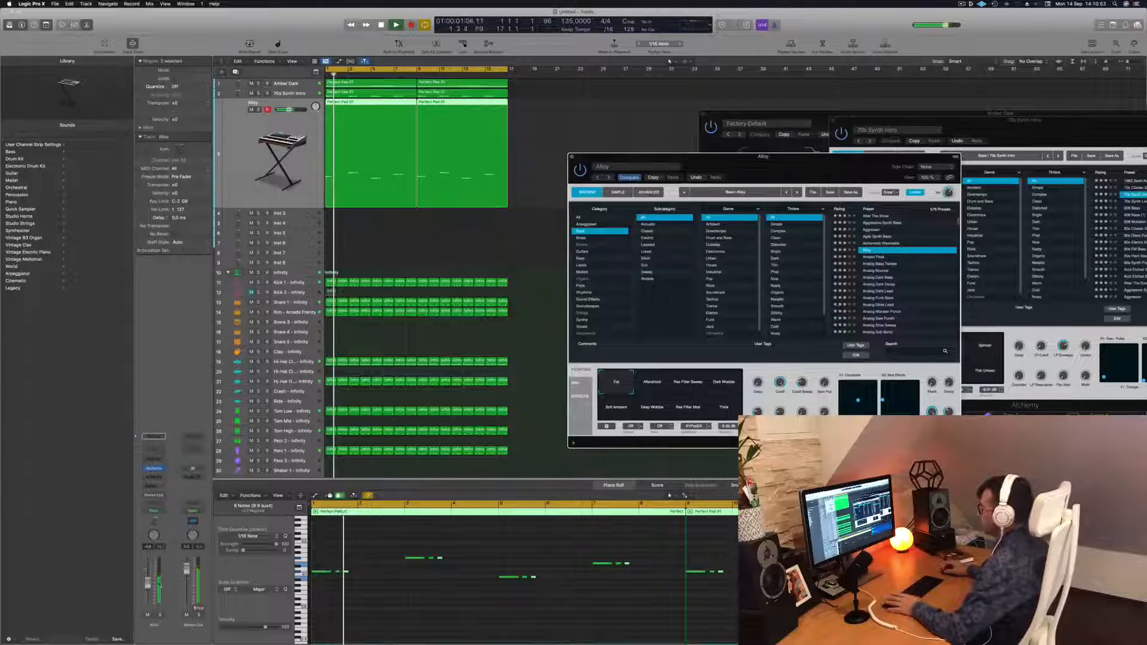
{"action": "left_click", "coordinate": [148, 615]}
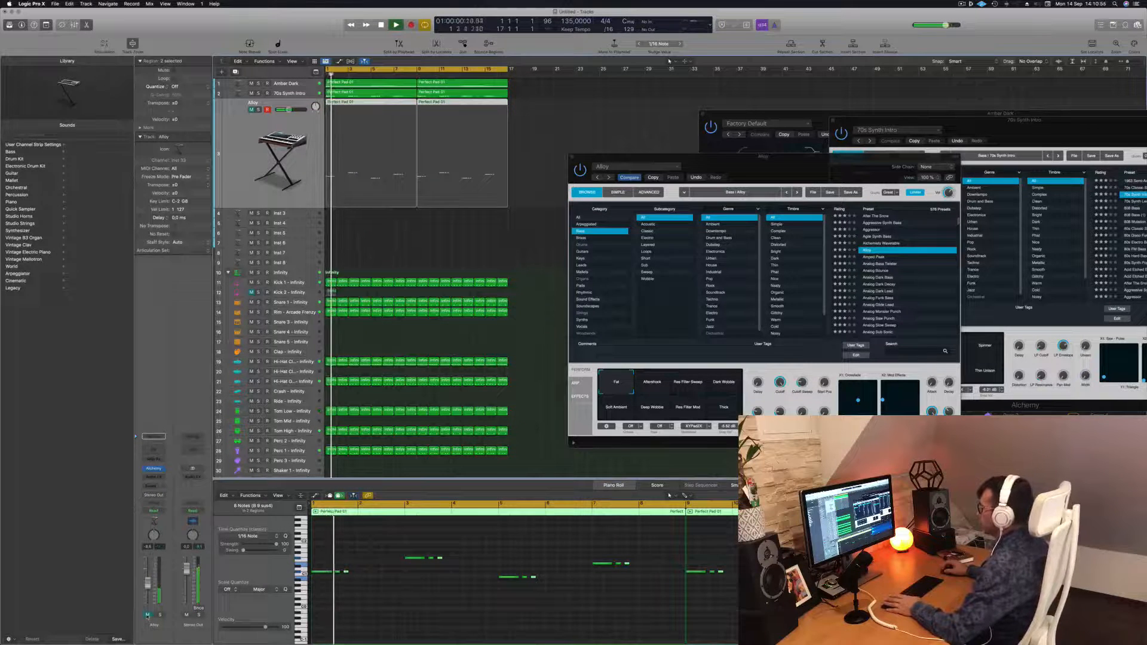
{"action": "left_click", "coordinate": [147, 615]}
{"action": "left_click_drag", "start_coordinate": [148, 585], "coordinate": [147, 590]}
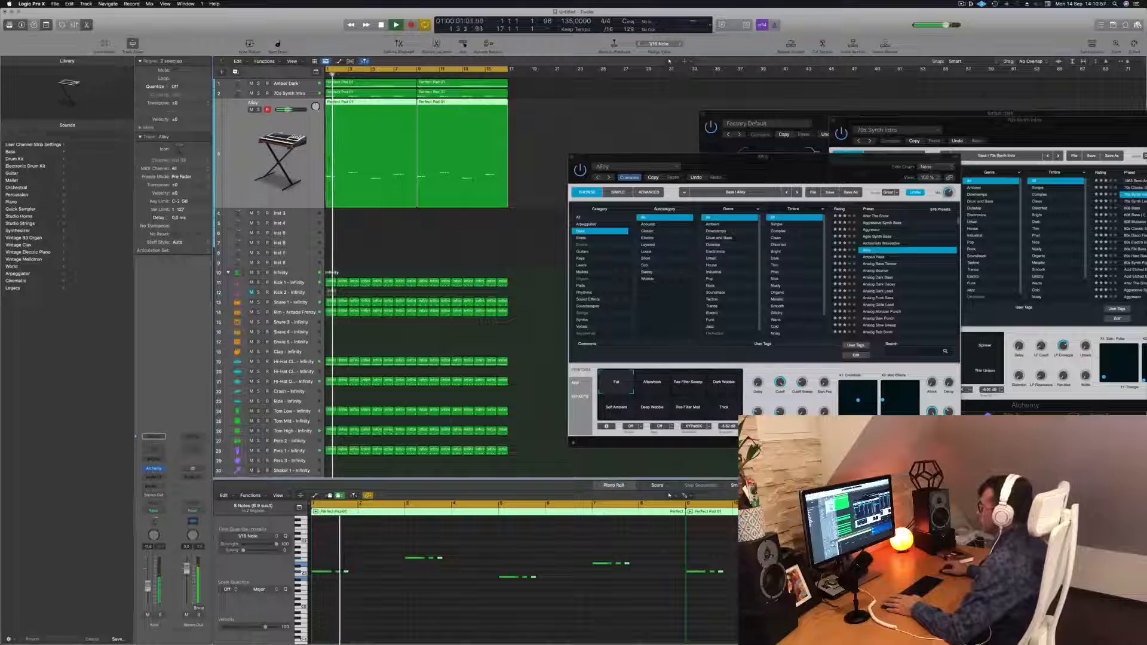
{"action": "key", "text": "space"}
{"action": "key", "text": "space"}
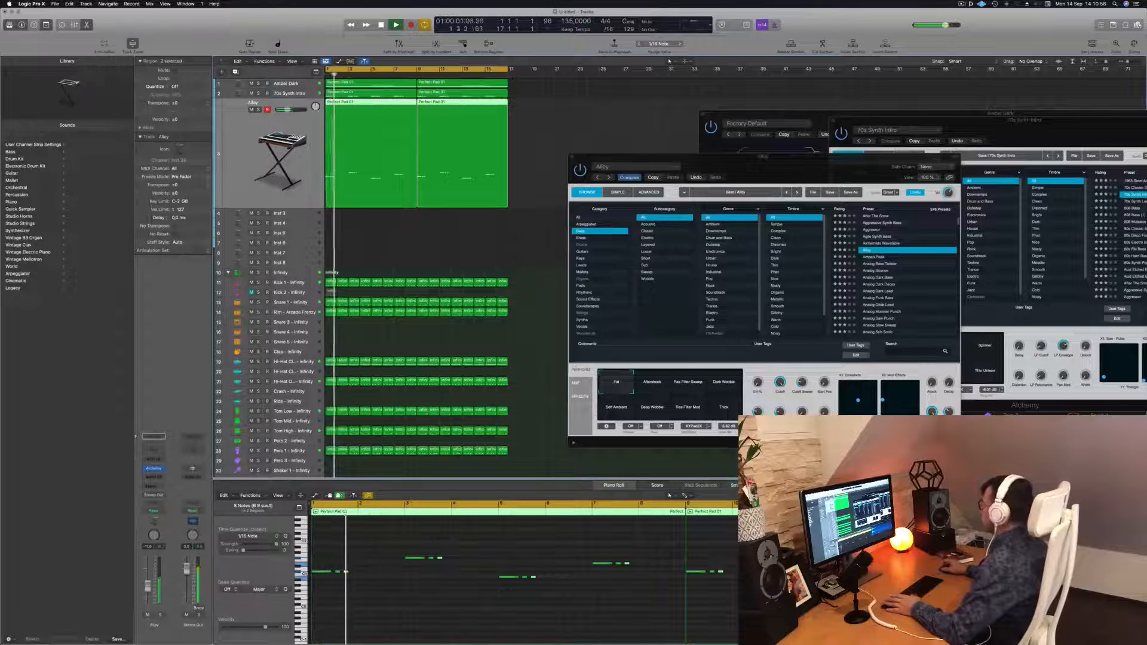
{"action": "key", "text": "space"}
Turn one of the Alloy preset's performance knobs while playing the beat
{"action": "key", "text": "space"}
{"action": "left_click_drag", "start_coordinate": [805, 384], "coordinate": [809, 368]}
{"action": "key", "text": "space"}
{"action": "key", "text": "space"}
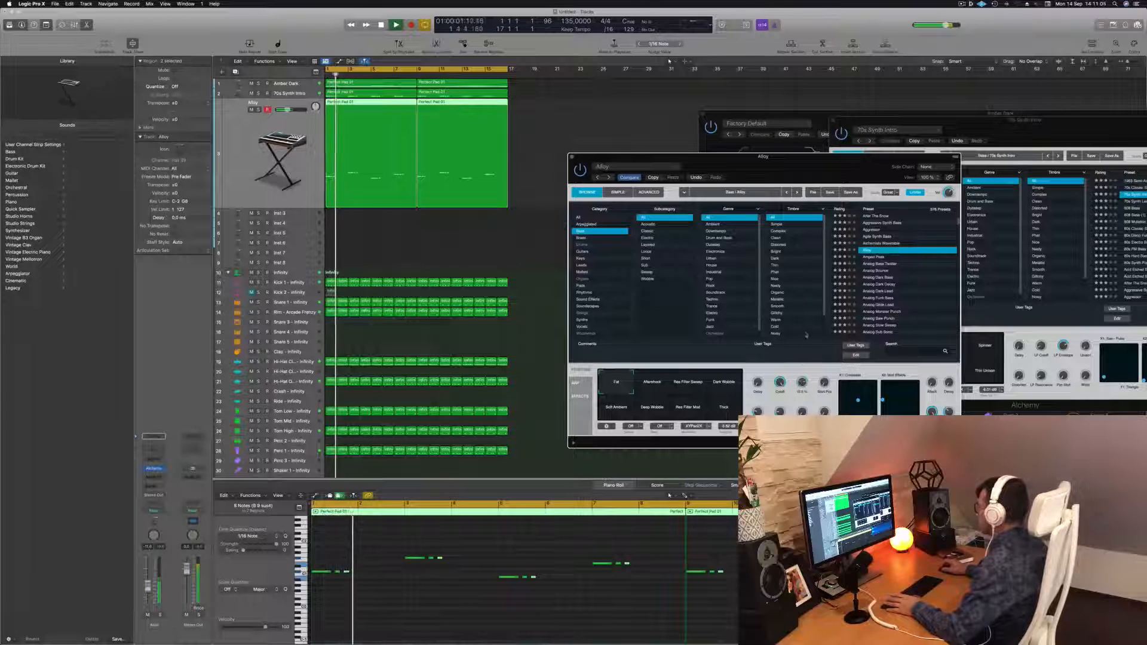
{"action": "key", "text": "space"}
{"action": "key", "text": "space"}
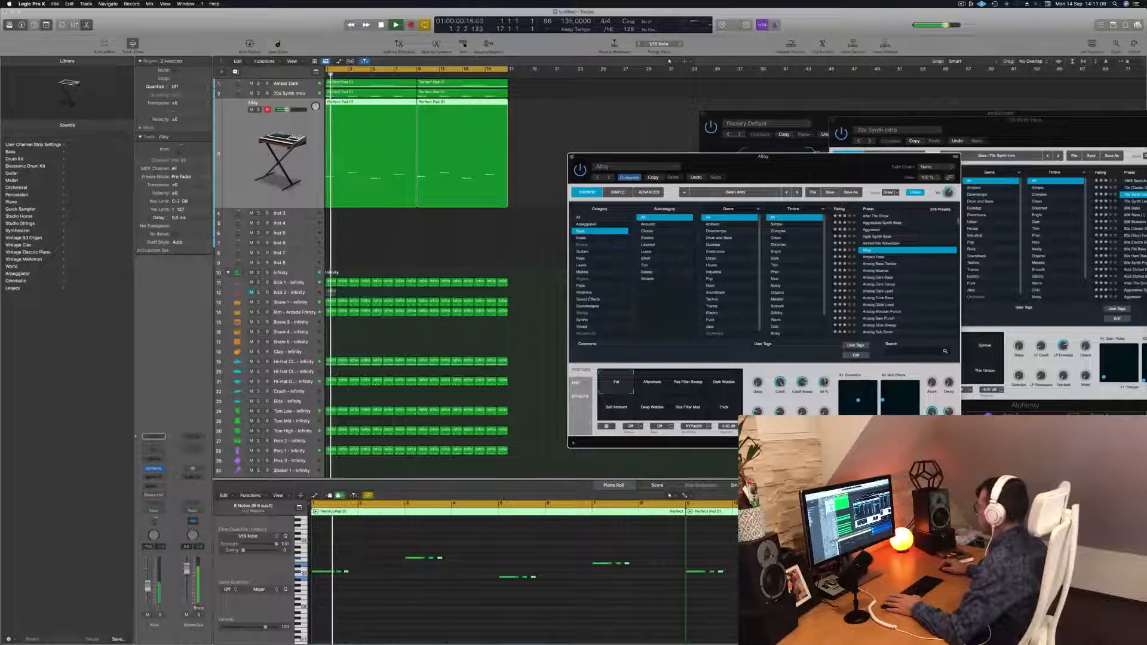
Audition Amped Peak and Analog Bounce, then choose the Analog Dark Bass preset and play the beat
{"action": "left_click", "coordinate": [877, 257]}
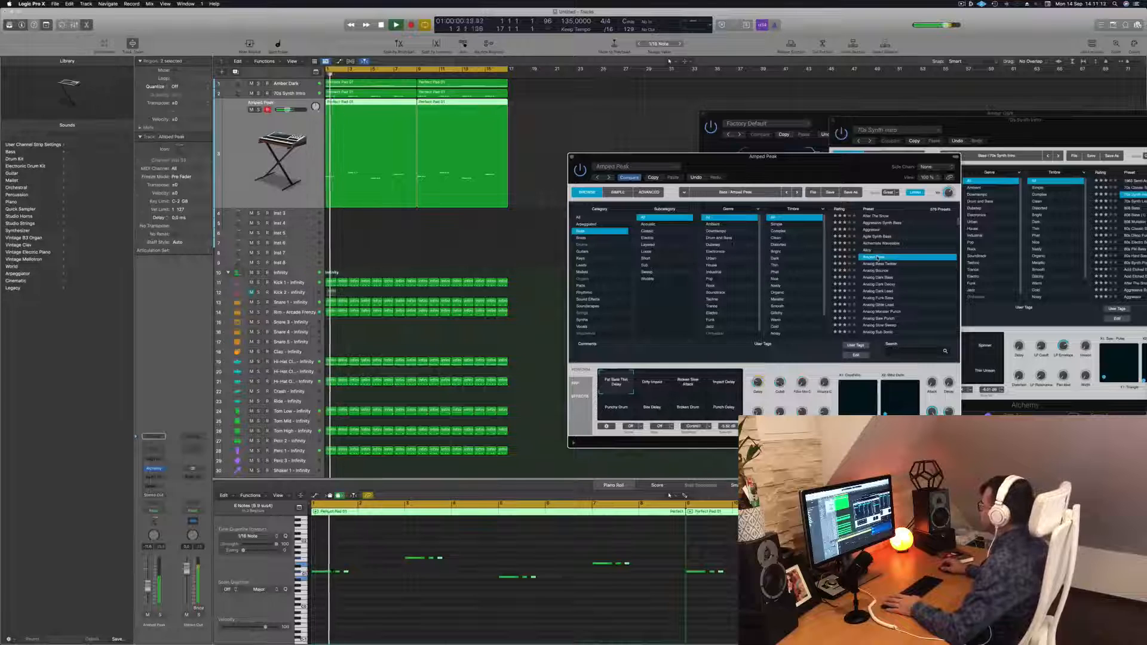
{"action": "left_click", "coordinate": [885, 264]}
{"action": "left_click", "coordinate": [876, 271]}
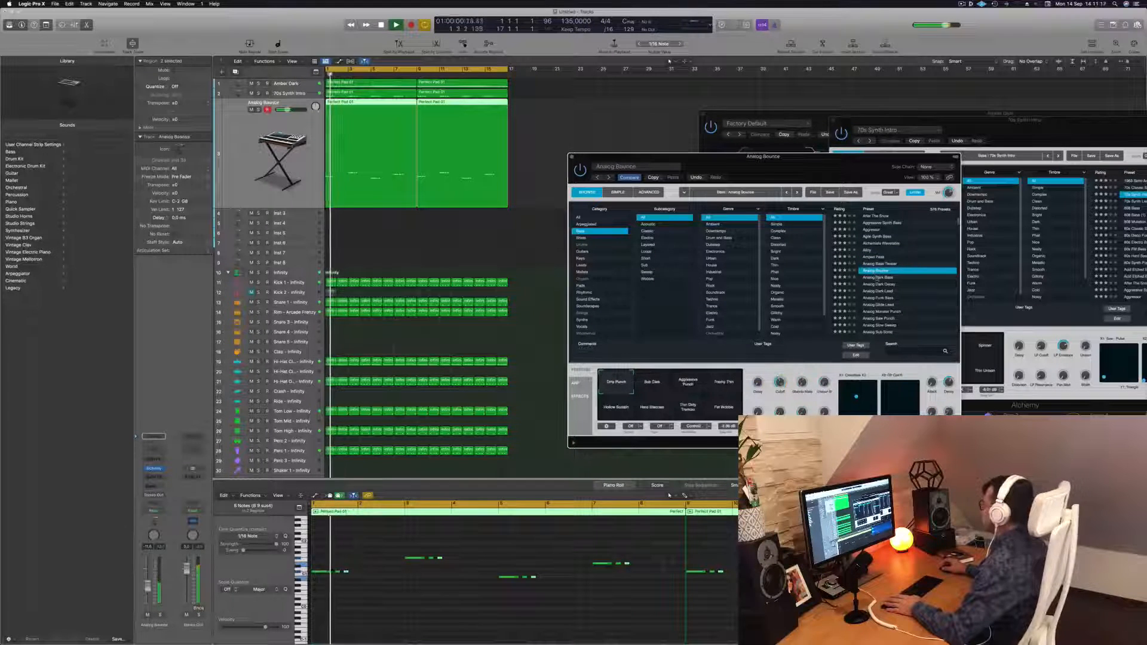
{"action": "left_click", "coordinate": [880, 278]}
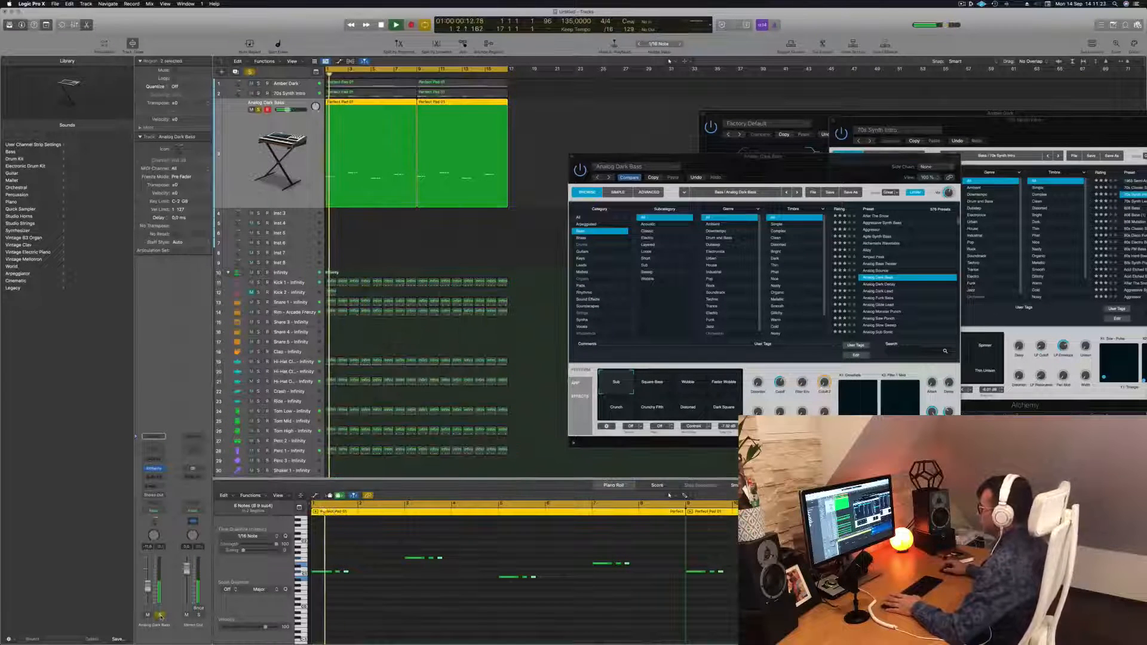
{"action": "key", "text": "space"}
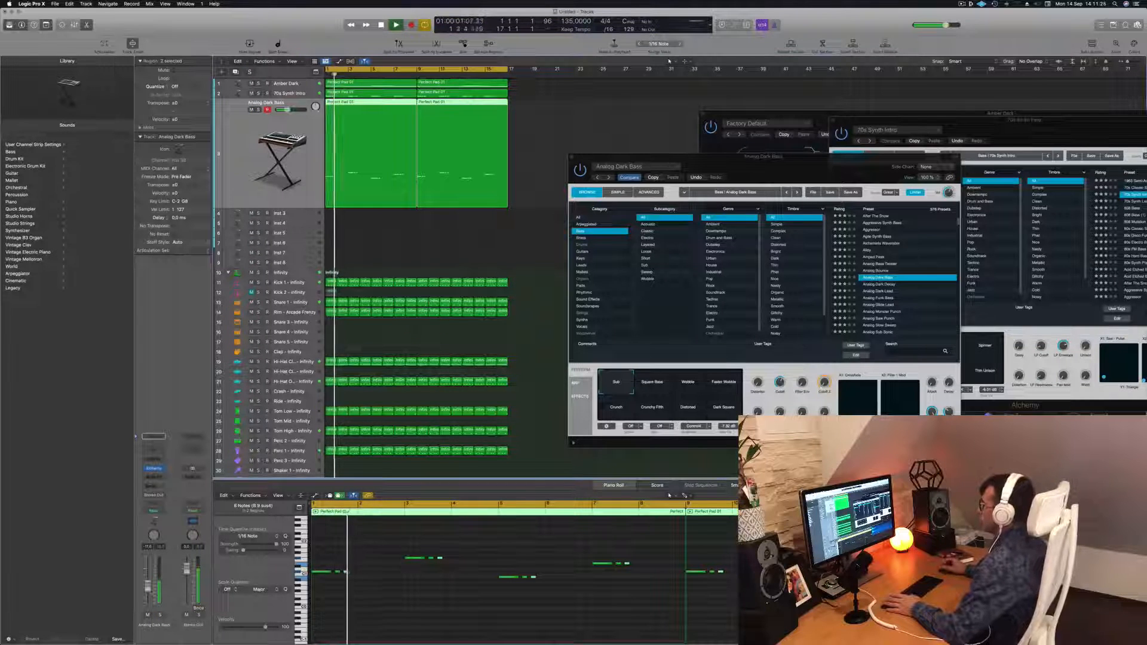
Move the Alchemy window aside and mute the Analog Dark Bass track while replaying from the start
{"action": "left_click_drag", "start_coordinate": [675, 157], "coordinate": [890, 163]}
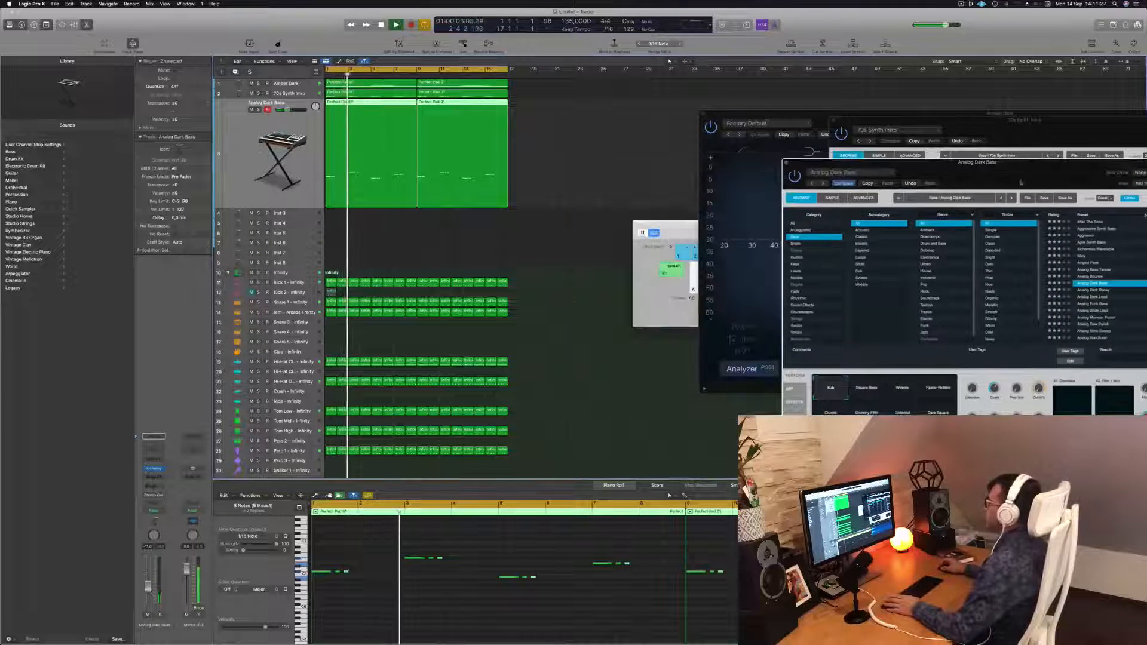
{"action": "left_click", "coordinate": [540, 245]}
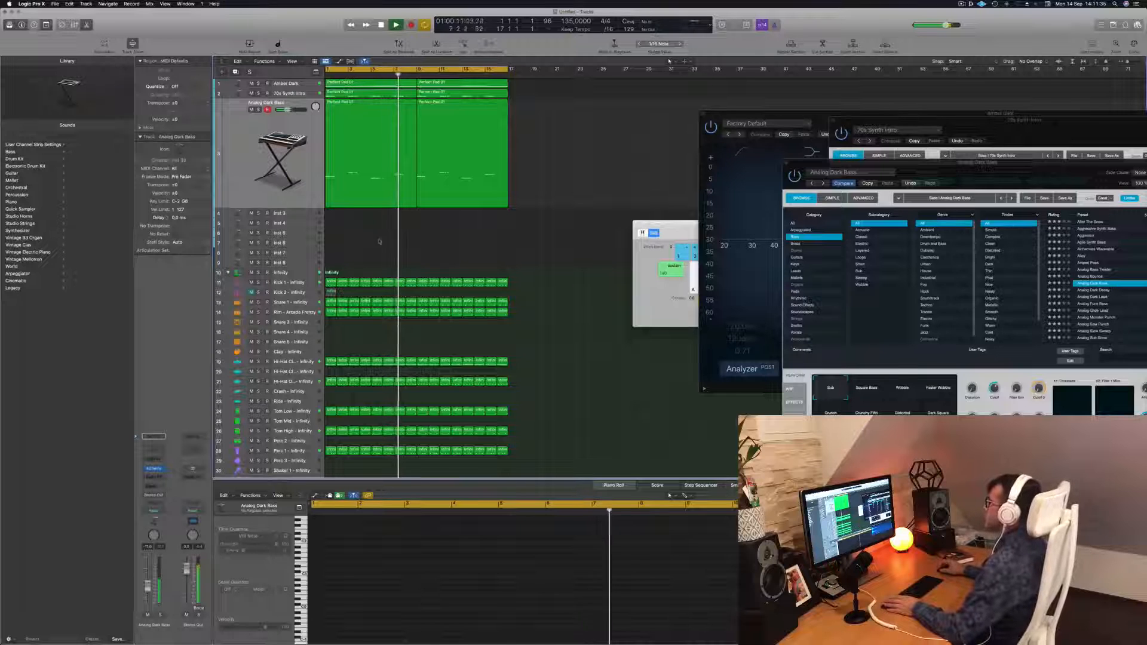
{"action": "key", "text": "Return"}
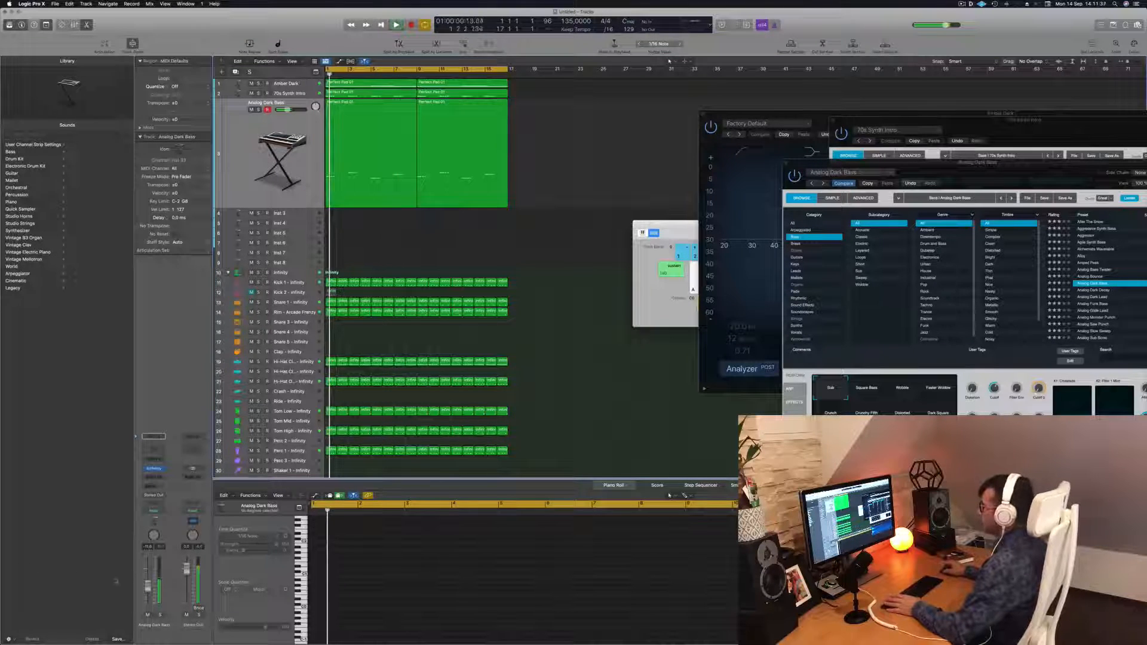
{"action": "key", "text": "ctrl+m"}
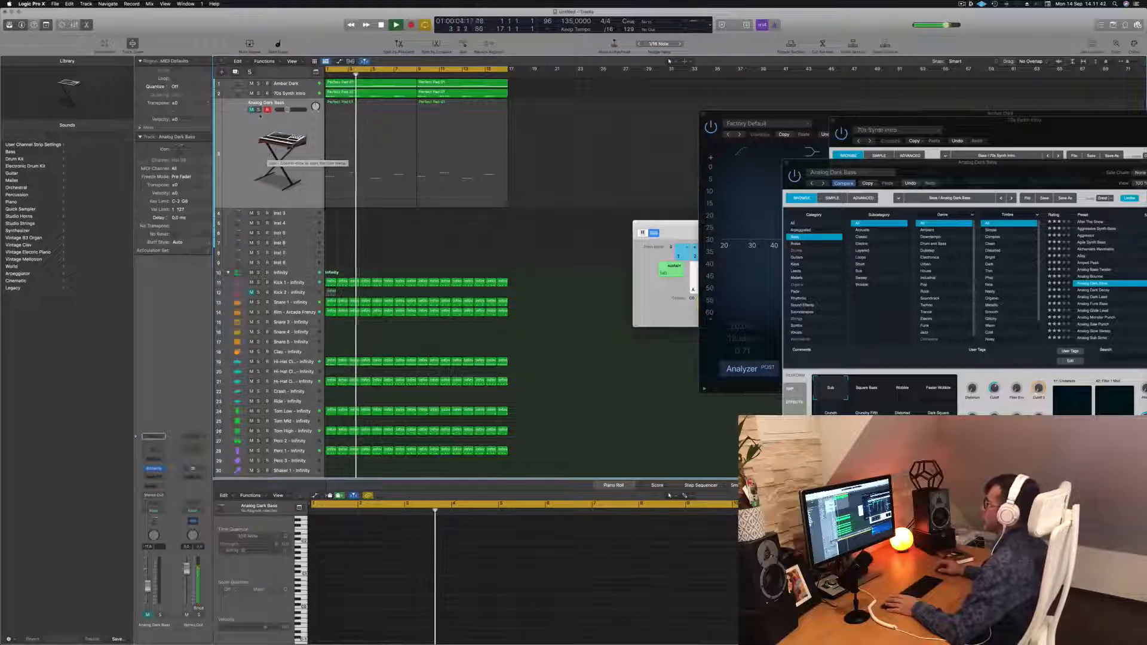
{"action": "left_click", "coordinate": [251, 110]}
{"action": "key", "text": "Return"}
{"action": "left_click", "coordinate": [246, 130]}
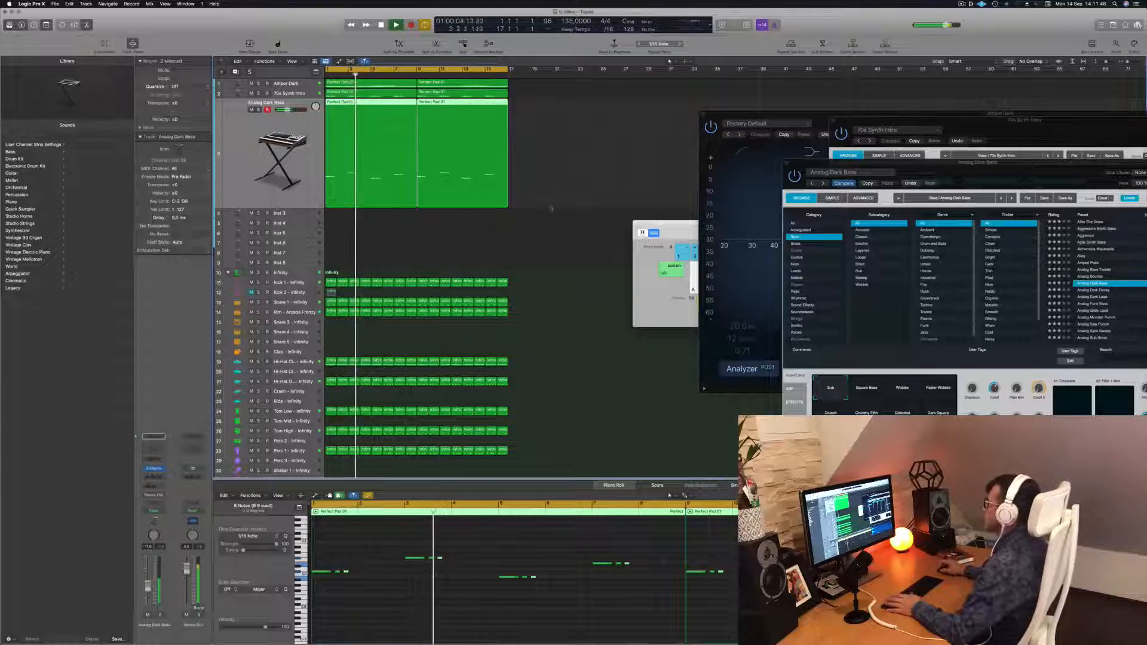
{"action": "left_click", "coordinate": [552, 183]}
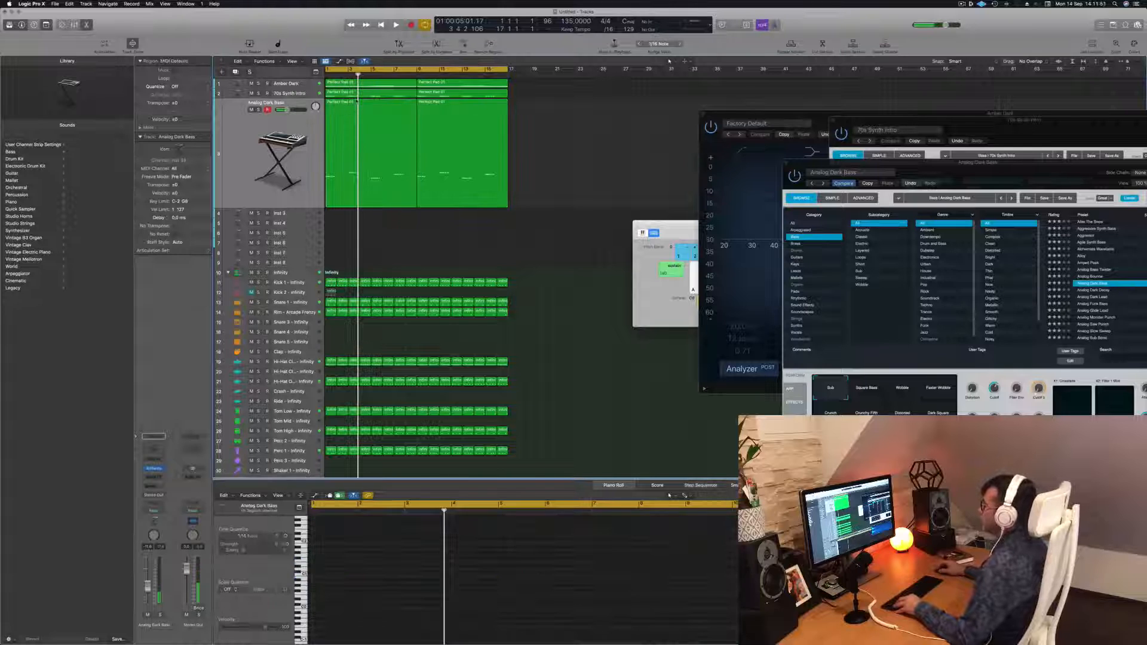
Move the Analog Dark Bass track's first region down onto the Inst 4 track
{"action": "left_click", "coordinate": [351, 103]}
{"action": "left_click_drag", "start_coordinate": [351, 102], "coordinate": [350, 214]}
{"action": "left_click", "coordinate": [299, 216]}
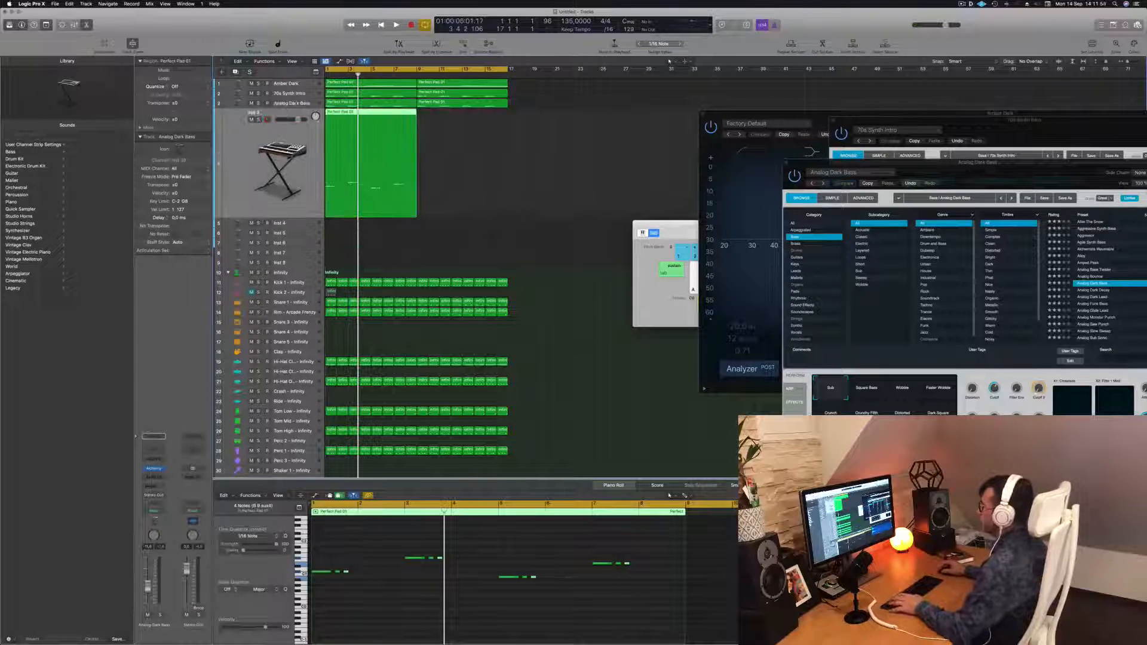
Select all notes of the Inst 3 region in the piano roll, shift them later in time, and play the beat
{"action": "left_click", "coordinate": [356, 543]}
{"action": "key", "text": "super+a"}
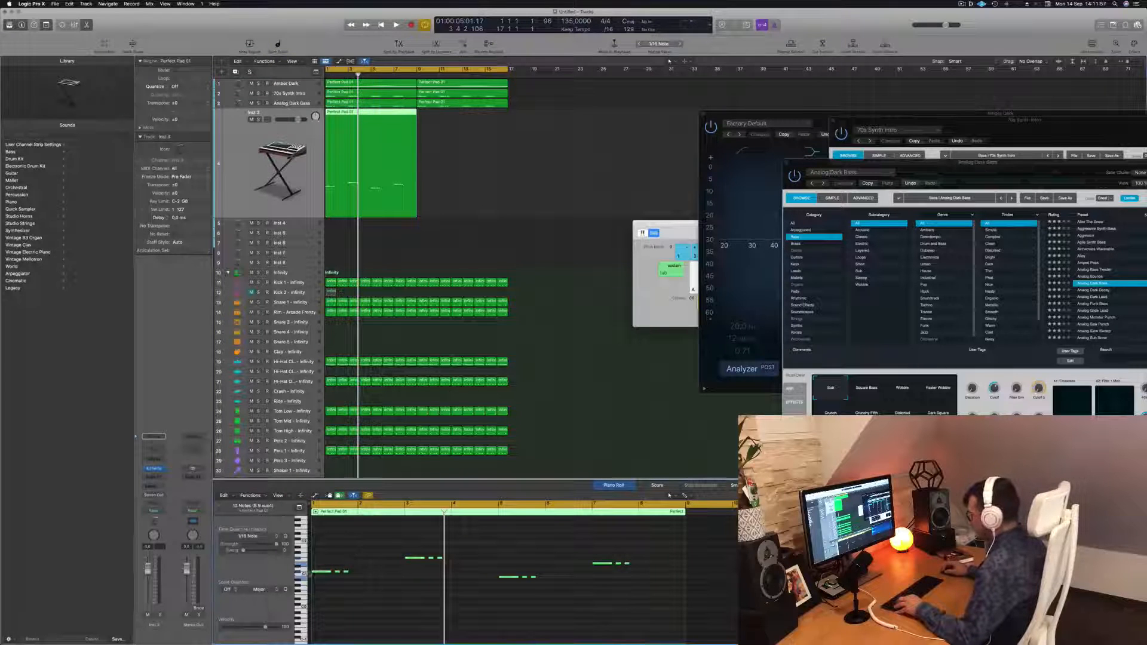
{"action": "left_click_drag", "start_coordinate": [317, 574], "coordinate": [364, 573]}
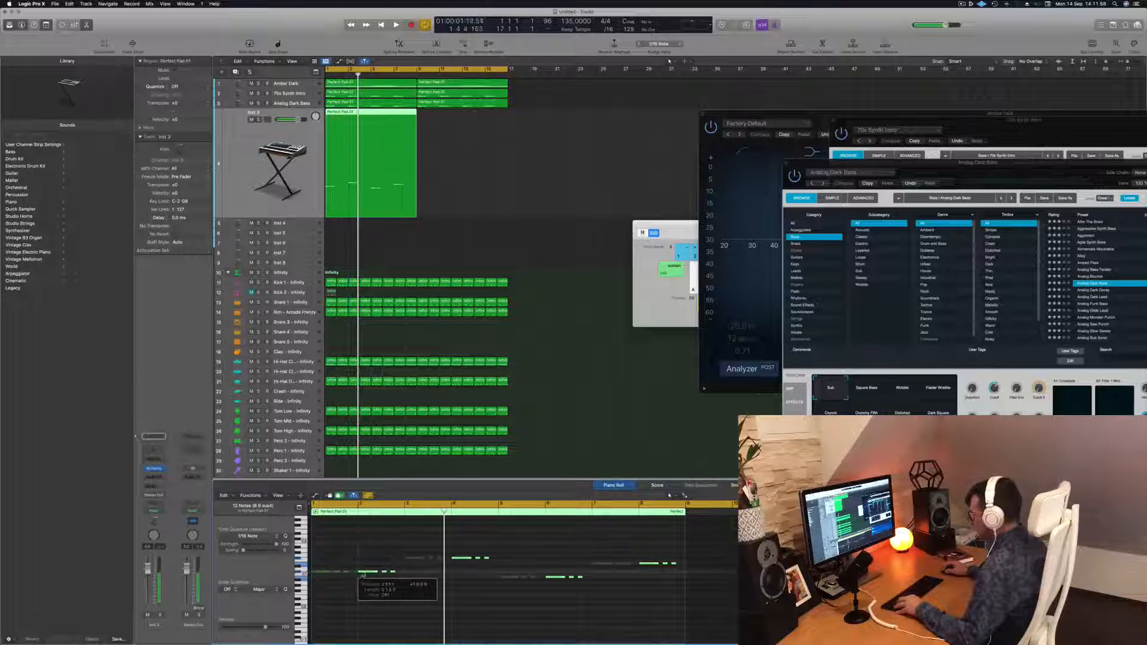
{"action": "key", "text": "space"}
Lower the Inst 3 track's volume slightly and replay the beat from the start
{"action": "left_click_drag", "start_coordinate": [298, 120], "coordinate": [289, 119]}
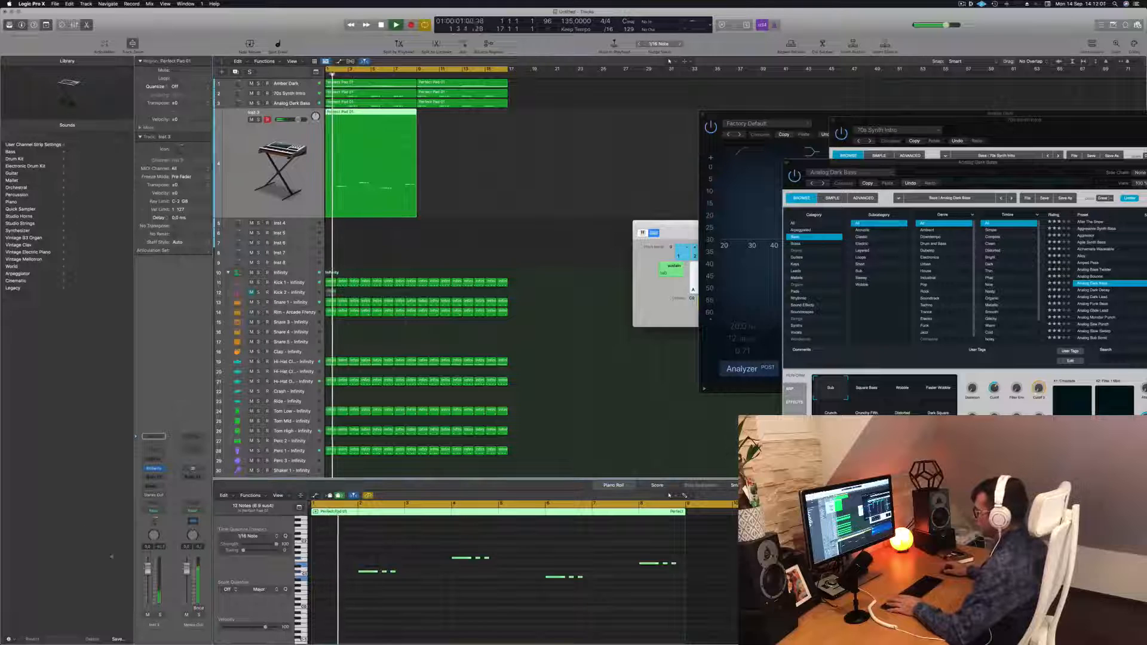
{"action": "key", "text": "Return"}
{"action": "scroll", "coordinate": [439, 600], "scroll_direction": "up", "scroll_amount": 3}
{"action": "left_click", "coordinate": [439, 600]}
{"action": "key", "text": "space"}
Select a group of notes in the Inst 3 region and move them to a new position and pitch
{"action": "left_click_drag", "start_coordinate": [401, 572], "coordinate": [737, 611]}
{"action": "key", "text": "super+Left"}
{"action": "left_click_drag", "start_coordinate": [398, 574], "coordinate": [419, 587]}
{"action": "key", "text": "alt+Left"}
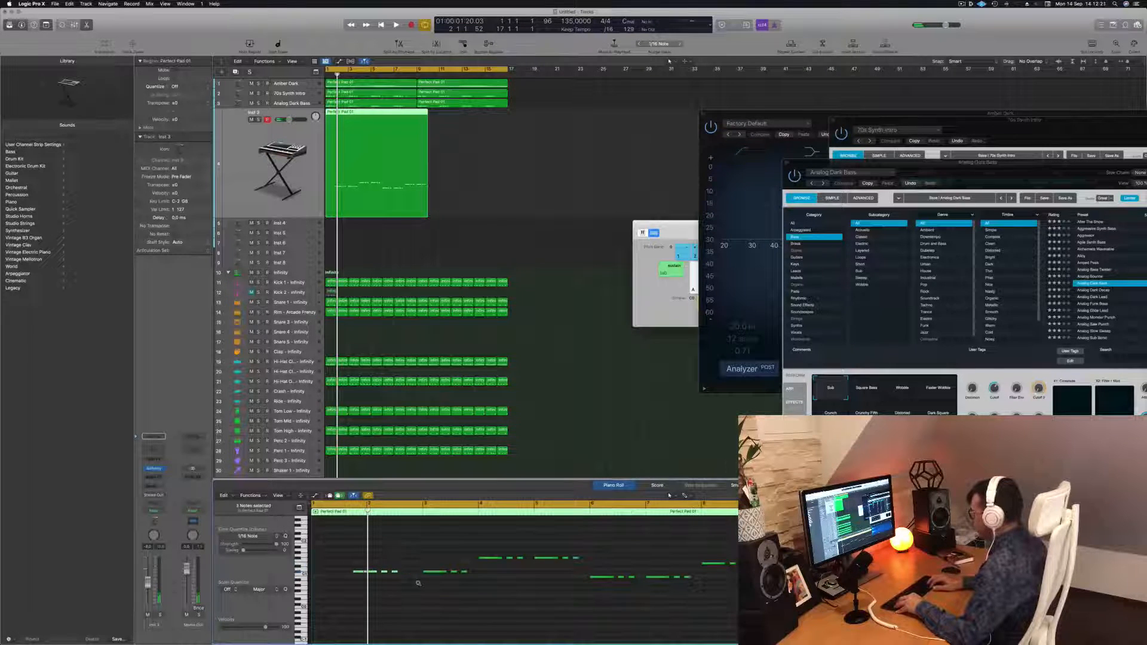
Rearrange the Inst 3 melody by moving two notes and deleting one, playing back to check the result
{"action": "left_click", "coordinate": [341, 609]}
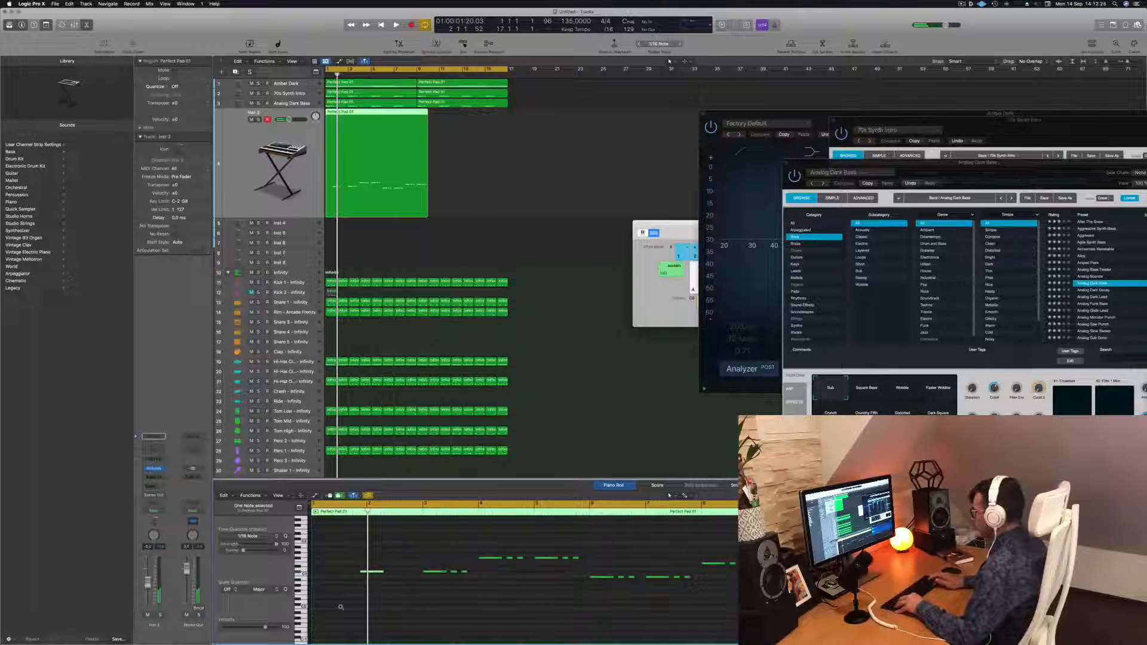
{"action": "key", "text": "space"}
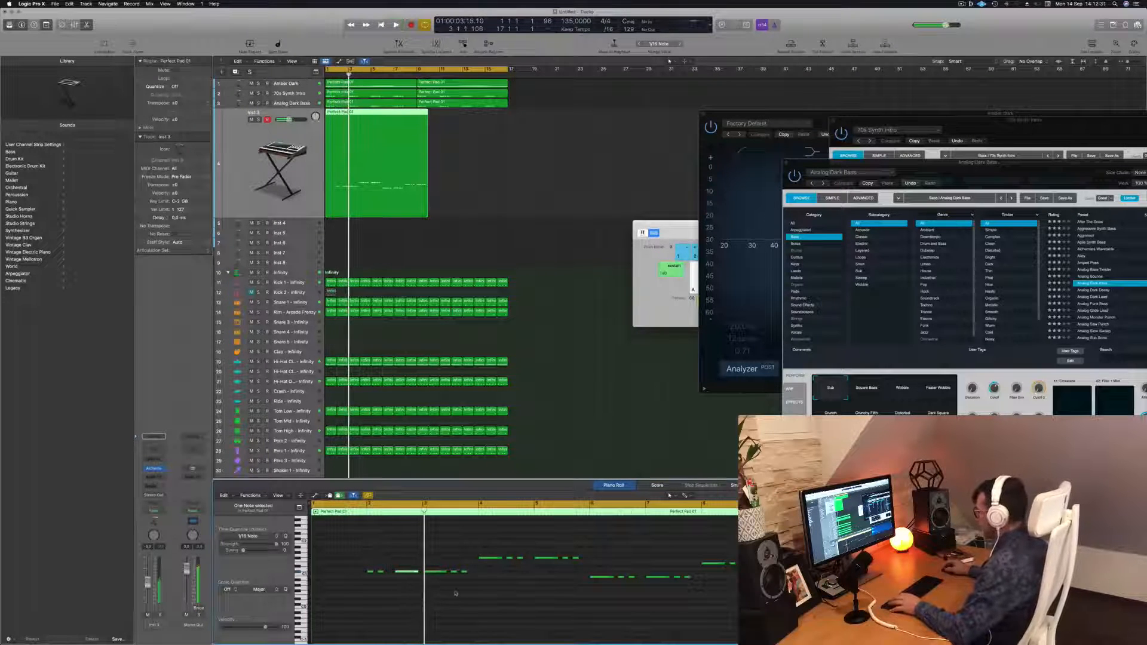
{"action": "left_click_drag", "start_coordinate": [500, 599], "coordinate": [425, 555]}
{"action": "left_click_drag", "start_coordinate": [467, 588], "coordinate": [425, 557]}
{"action": "key", "text": "space"}
{"action": "key", "text": "space"}
{"action": "key", "text": "Delete"}
{"action": "key", "text": "space"}
{"action": "key", "text": "space"}
Play back the edited Inst 3 melody from the start several times to review it
{"action": "scroll", "coordinate": [446, 559], "scroll_direction": "down", "scroll_amount": 2}
{"action": "scroll", "coordinate": [433, 558], "scroll_direction": "up", "scroll_amount": 2}
{"action": "scroll", "coordinate": [426, 558], "scroll_direction": "up", "scroll_amount": 1}
{"action": "key", "text": "space"}
{"action": "key", "text": "space"}
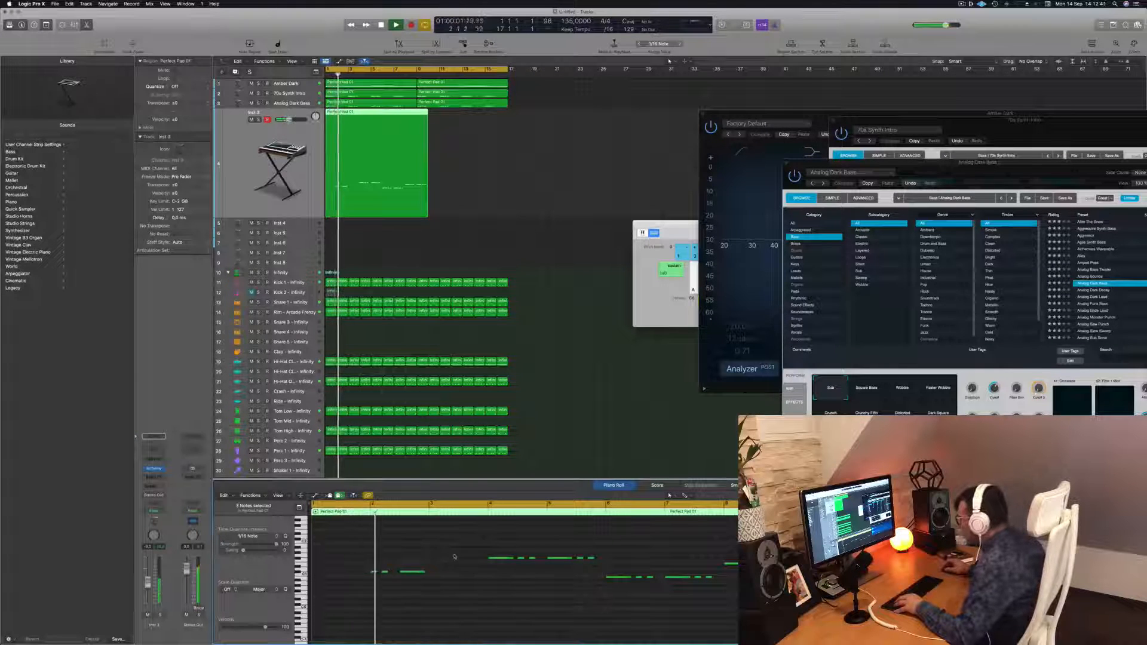
{"action": "key", "text": "Return"}
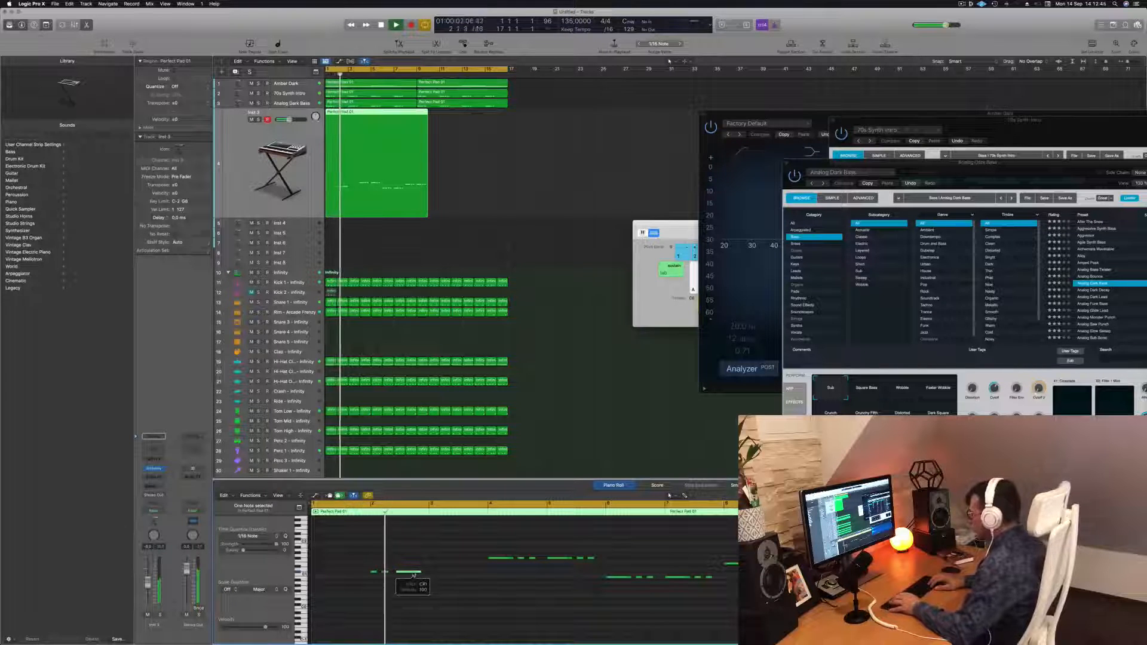
{"action": "key", "text": "space"}
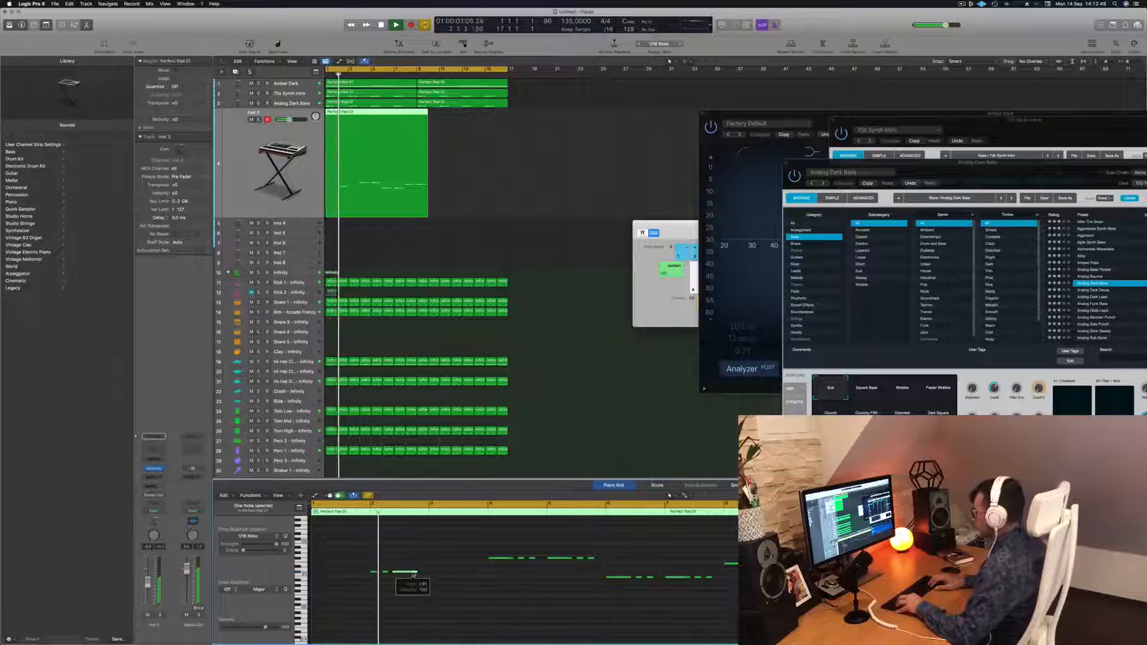
{"action": "key", "text": "Return"}
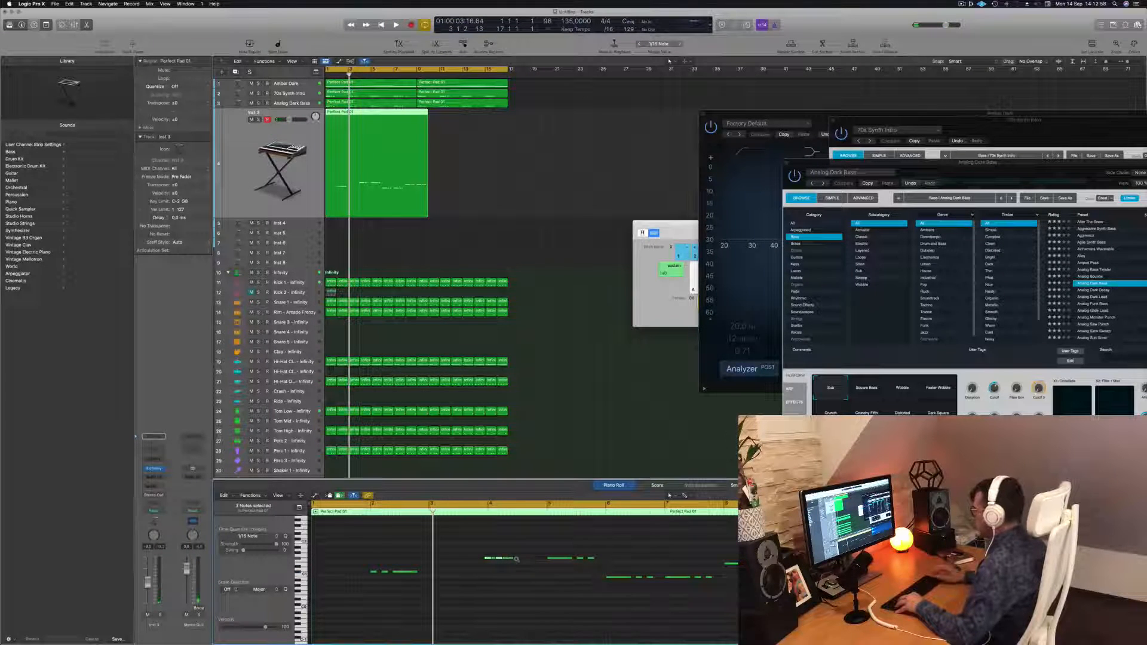
{"action": "scroll", "coordinate": [518, 561], "scroll_direction": "up", "scroll_amount": 2}
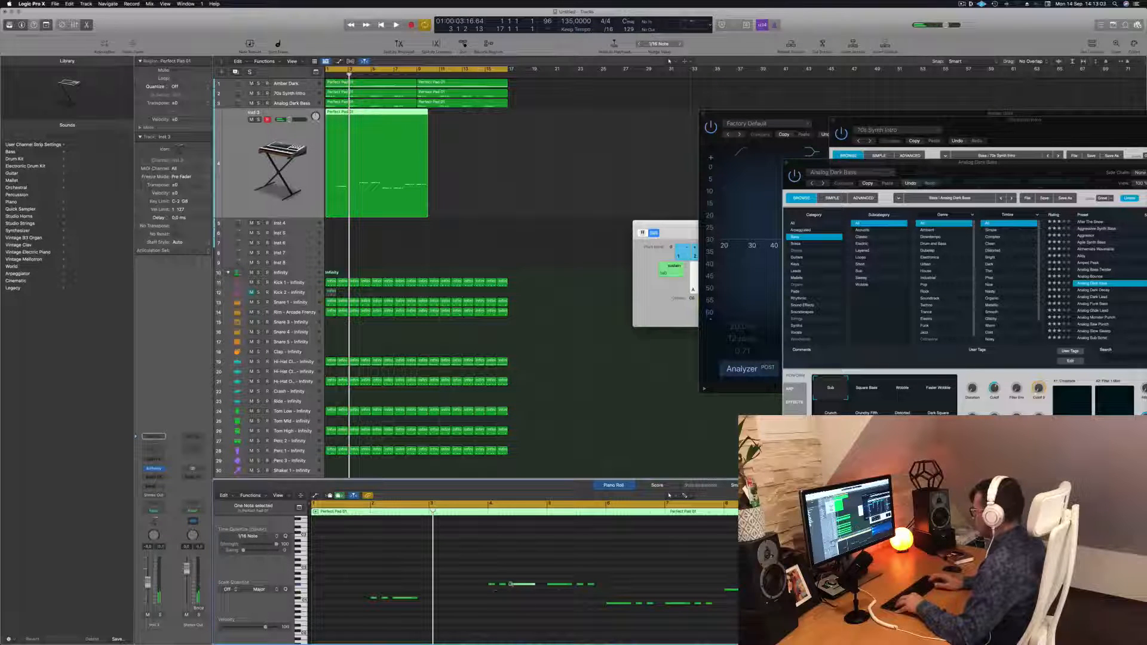
{"action": "key", "text": "space"}
{"action": "scroll", "coordinate": [566, 575], "scroll_direction": "down", "scroll_amount": 2}
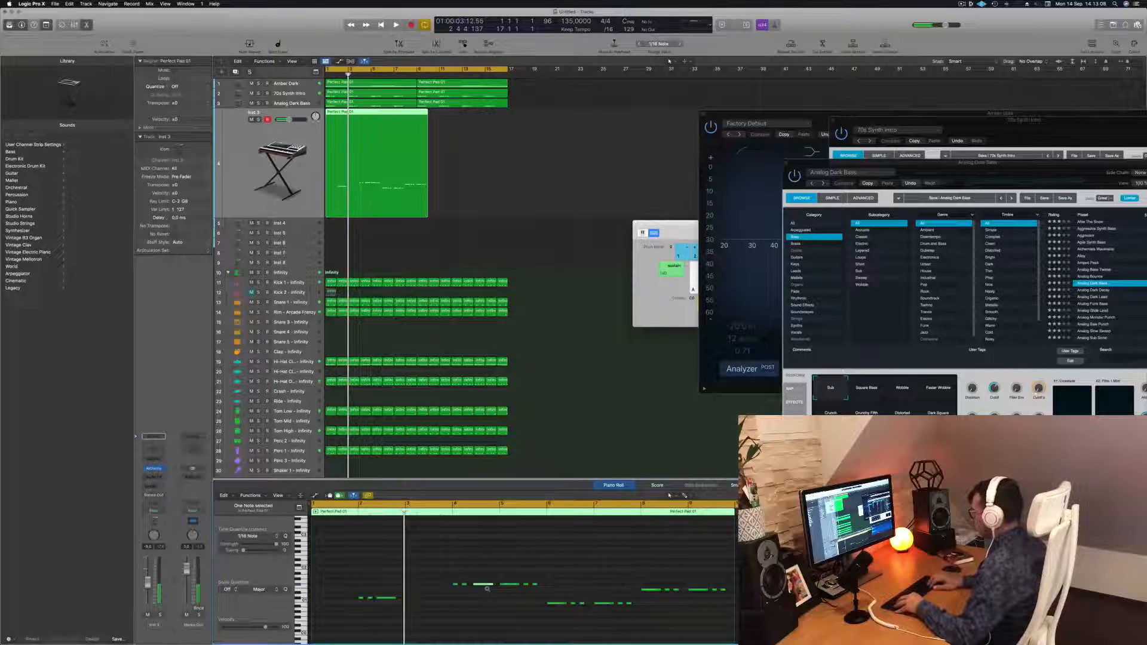
{"action": "key", "text": "Return"}
{"action": "key", "text": "space"}
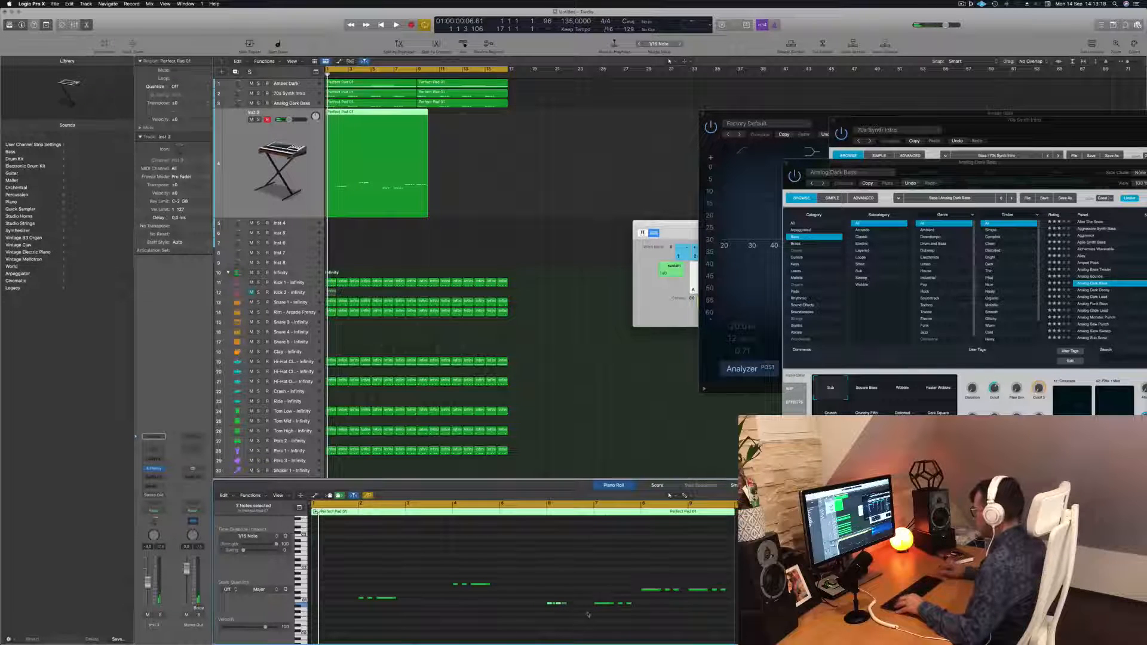
Select notes in the later part of the Inst 3 melody
{"action": "left_click", "coordinate": [561, 604]}
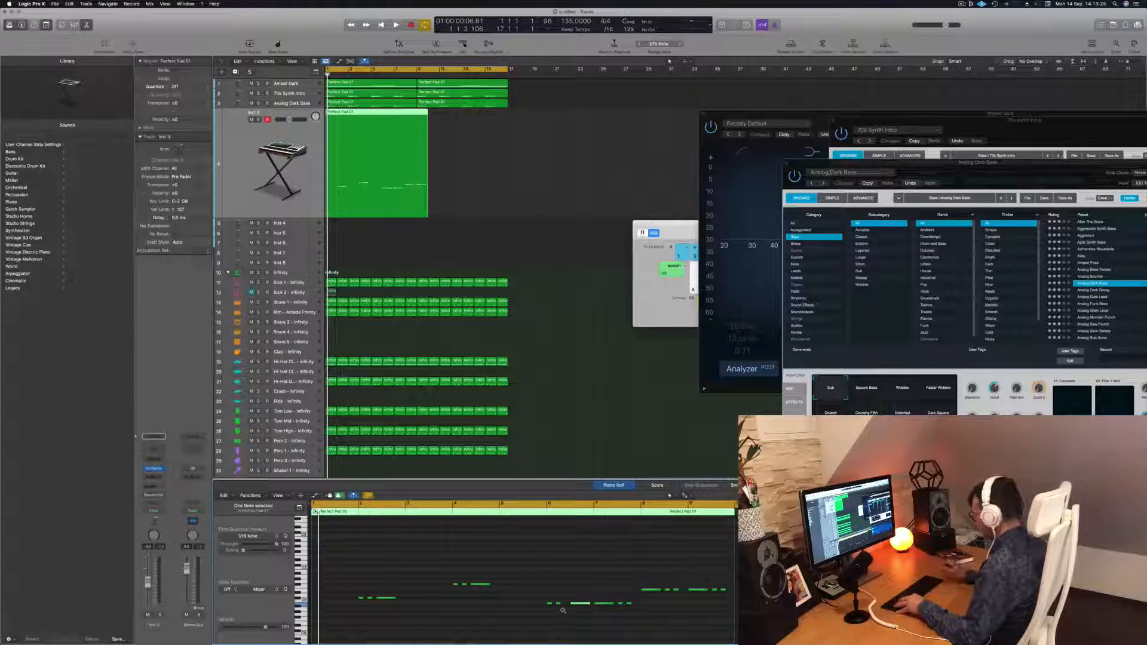
{"action": "left_click_drag", "start_coordinate": [600, 583], "coordinate": [623, 623]}
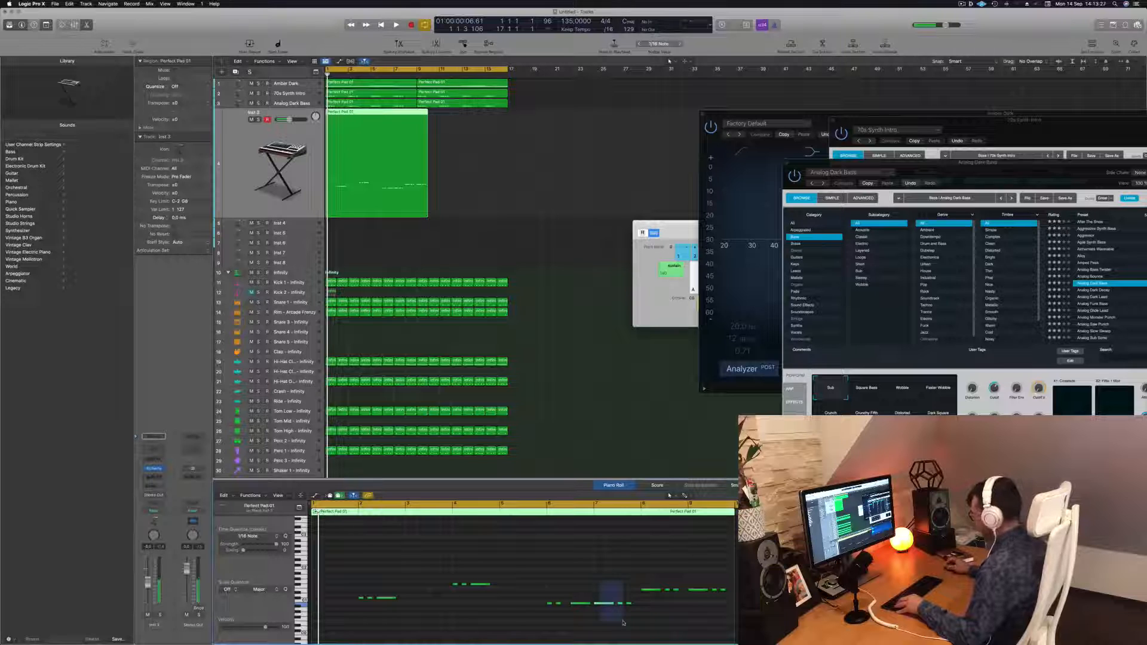
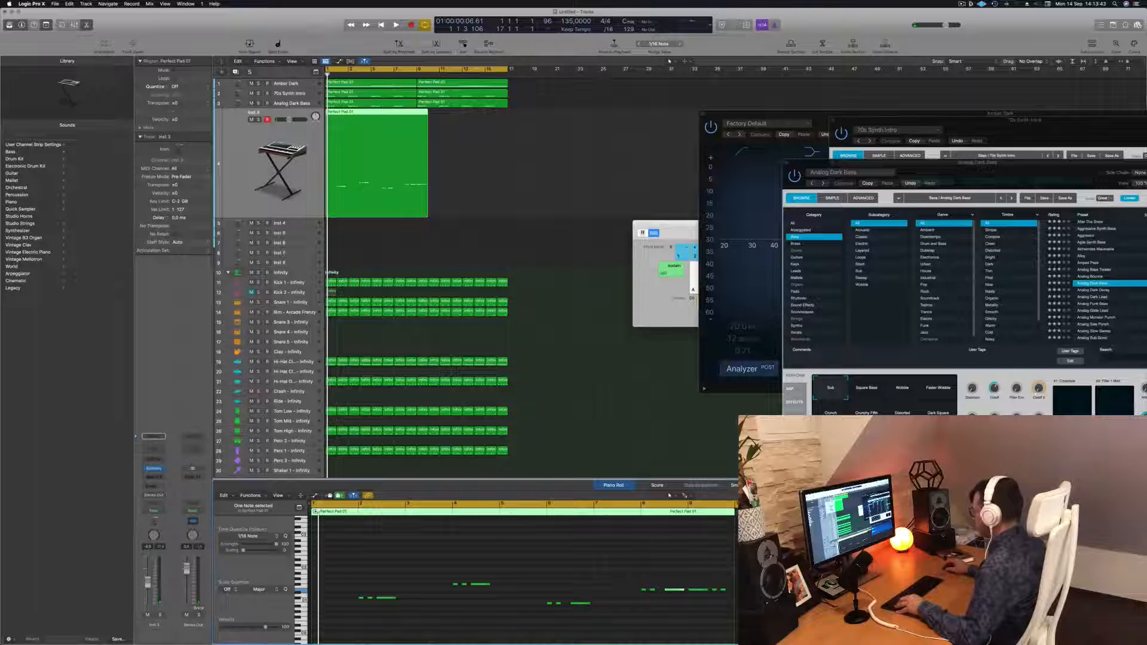
Start playback, open the Inst 3 Alchemy instrument and audition Bass presets such as Deep Electric Bass Pattern and Deep Fried Junglist
{"action": "left_click_drag", "start_coordinate": [731, 607], "coordinate": [732, 604]}
{"action": "key", "text": "space"}
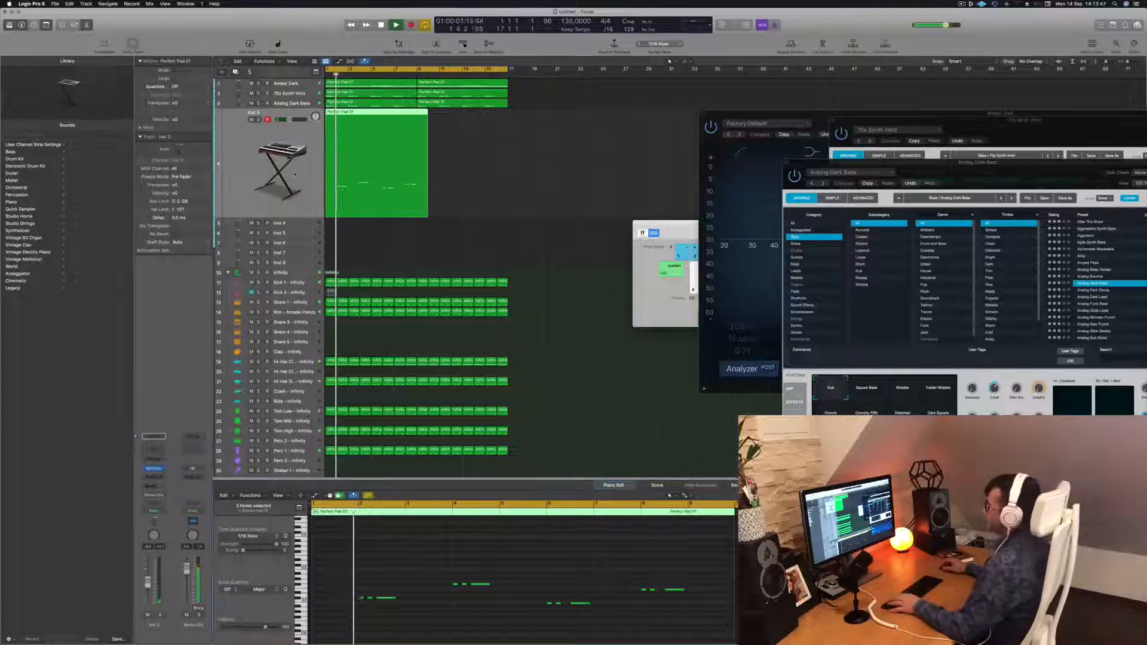
{"action": "left_click", "coordinate": [154, 469]}
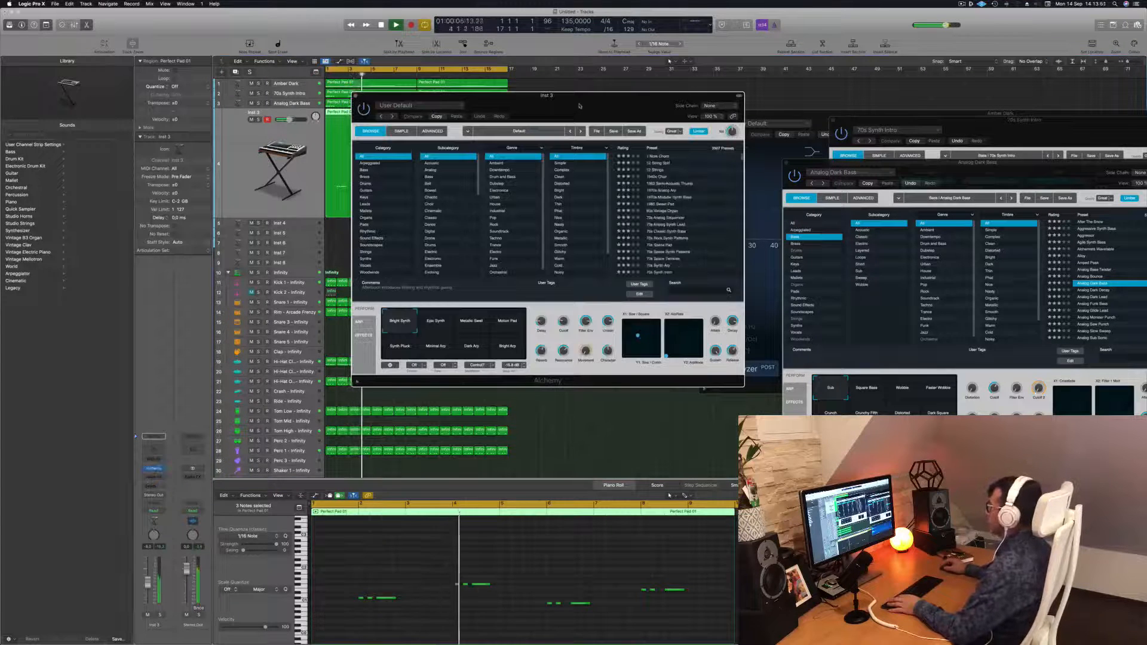
{"action": "left_click_drag", "start_coordinate": [579, 102], "coordinate": [542, 127]}
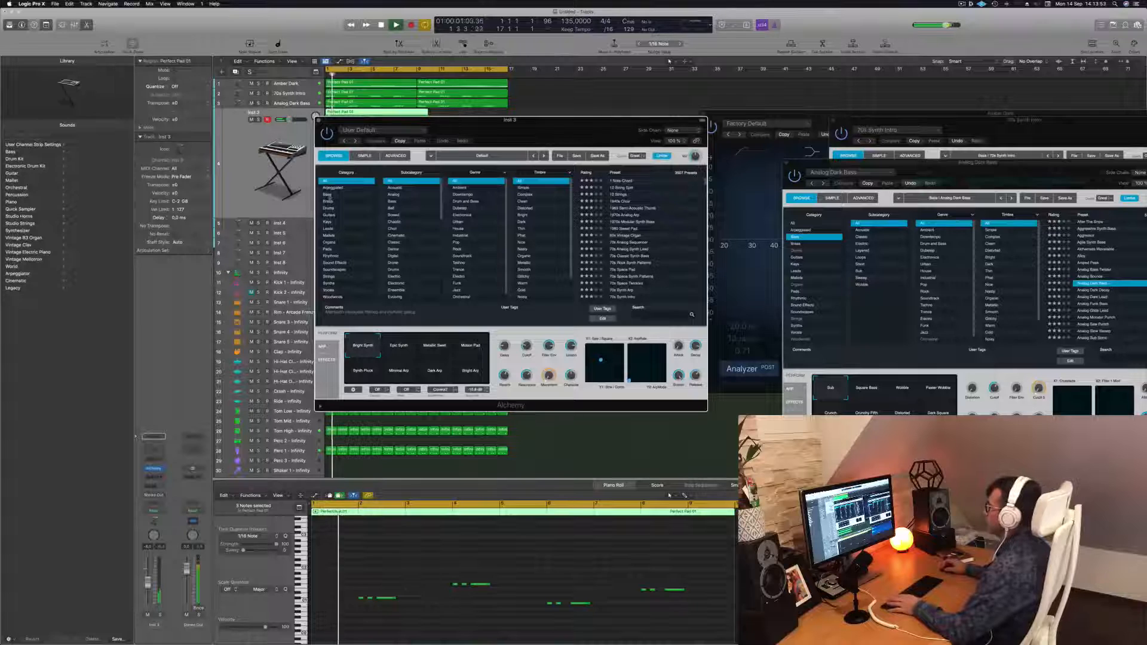
{"action": "left_click", "coordinate": [328, 194]}
{"action": "scroll", "coordinate": [634, 232], "scroll_direction": "down", "scroll_amount": 5}
{"action": "left_click", "coordinate": [634, 234]}
{"action": "left_click_drag", "start_coordinate": [521, 129], "coordinate": [637, 196]}
{"action": "left_click", "coordinate": [716, 305]}
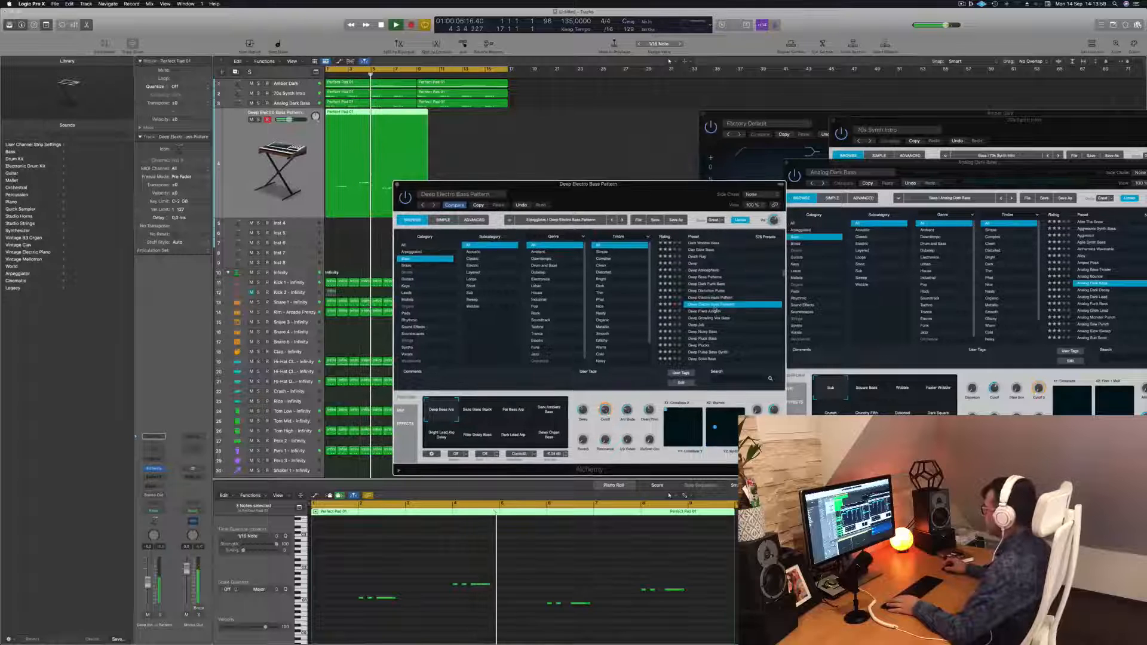
{"action": "left_click", "coordinate": [715, 310]}
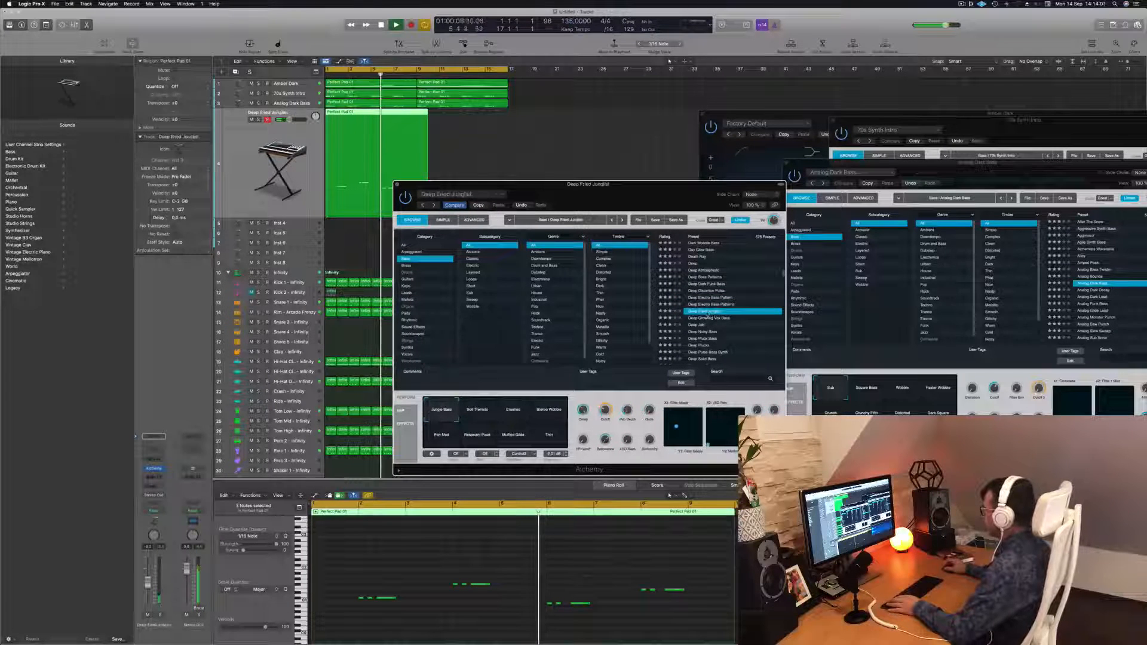
{"action": "key", "text": "Return"}
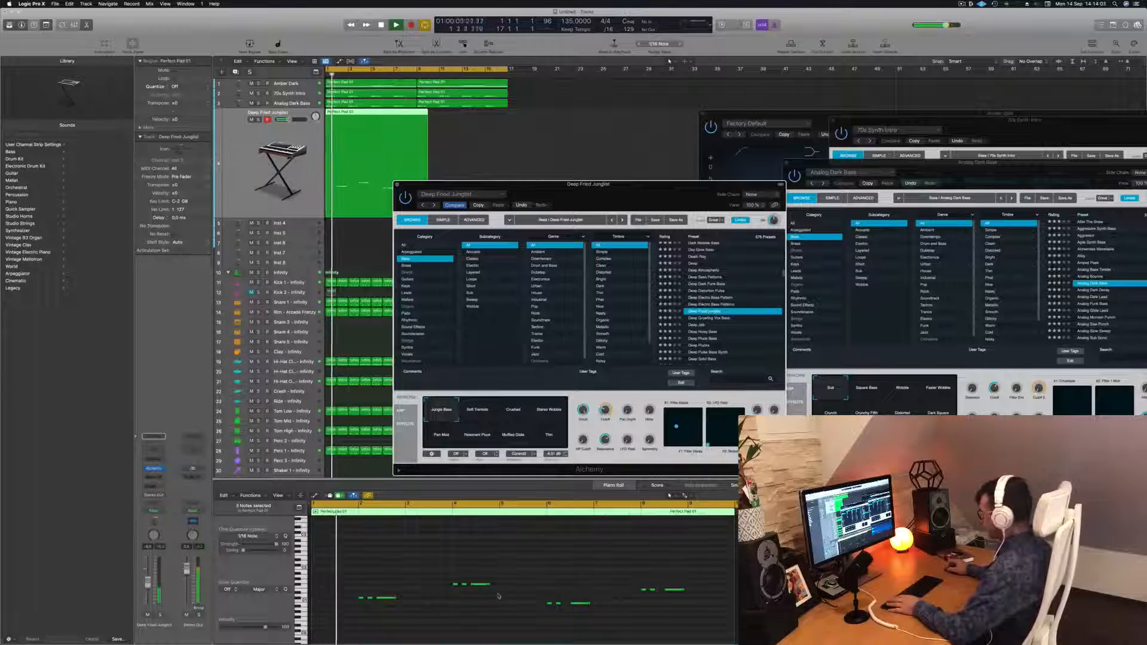
Audition more Alchemy bass presets on Inst 3, settling on Deep Solid Bass
{"action": "left_click", "coordinate": [702, 331]}
{"action": "key", "text": "Return"}
{"action": "left_click", "coordinate": [699, 346]}
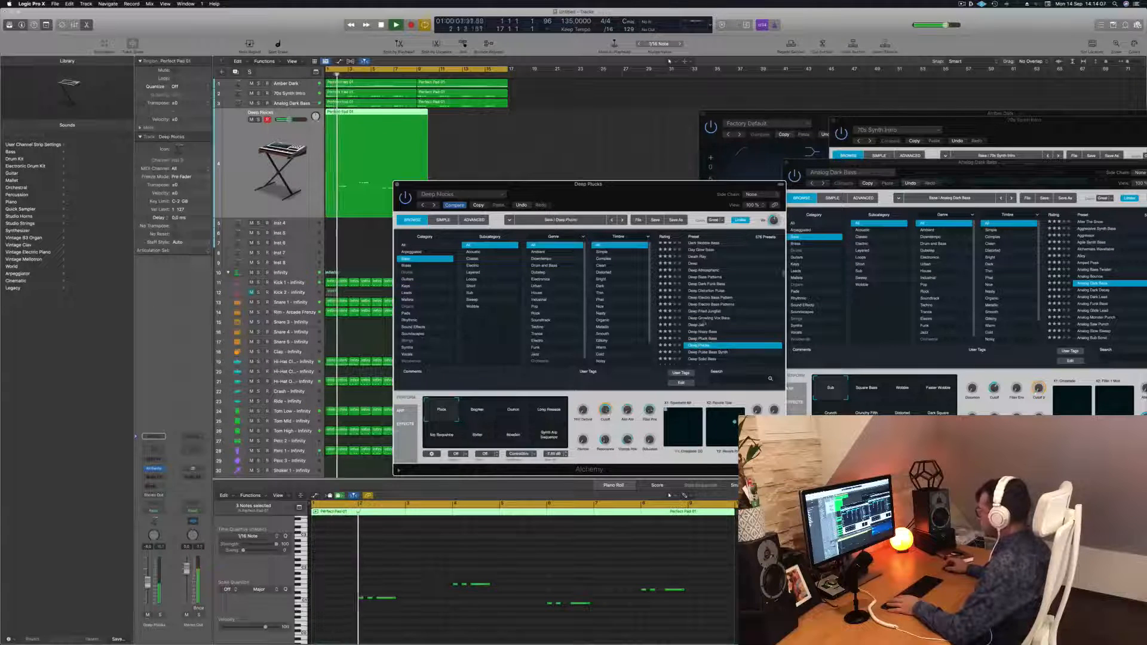
{"action": "left_click_drag", "start_coordinate": [659, 191], "coordinate": [721, 120]}
{"action": "key", "text": "Return"}
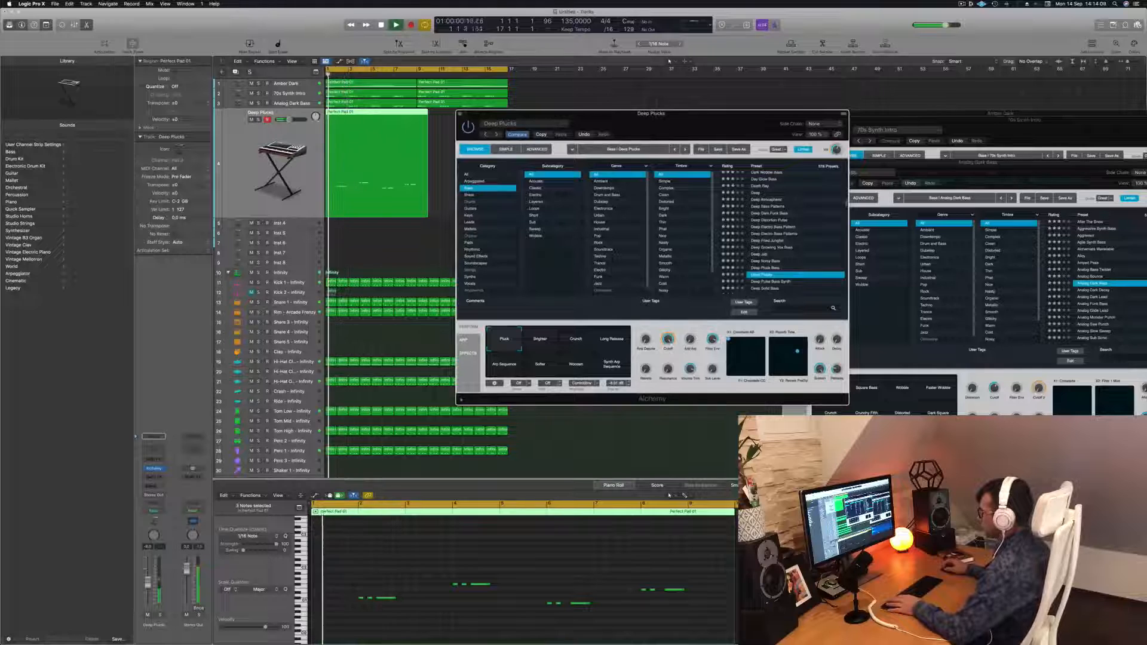
{"action": "left_click_drag", "start_coordinate": [289, 119], "coordinate": [297, 119]}
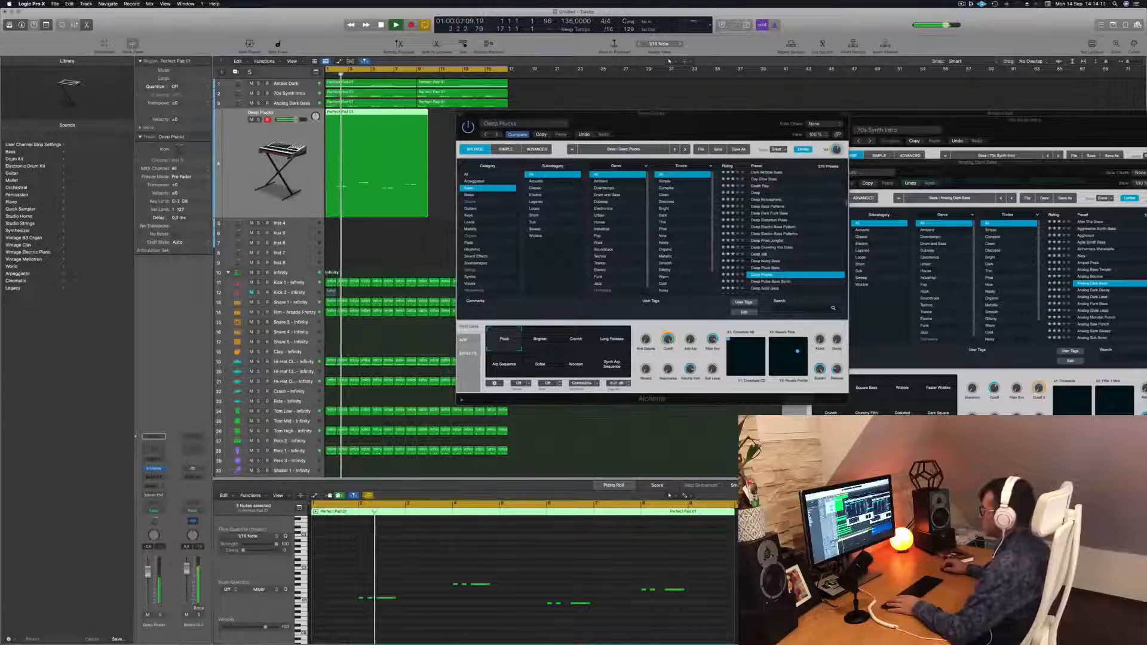
{"action": "scroll", "coordinate": [774, 223], "scroll_direction": "down", "scroll_amount": 4}
{"action": "left_click", "coordinate": [774, 223]}
{"action": "left_click", "coordinate": [772, 222]}
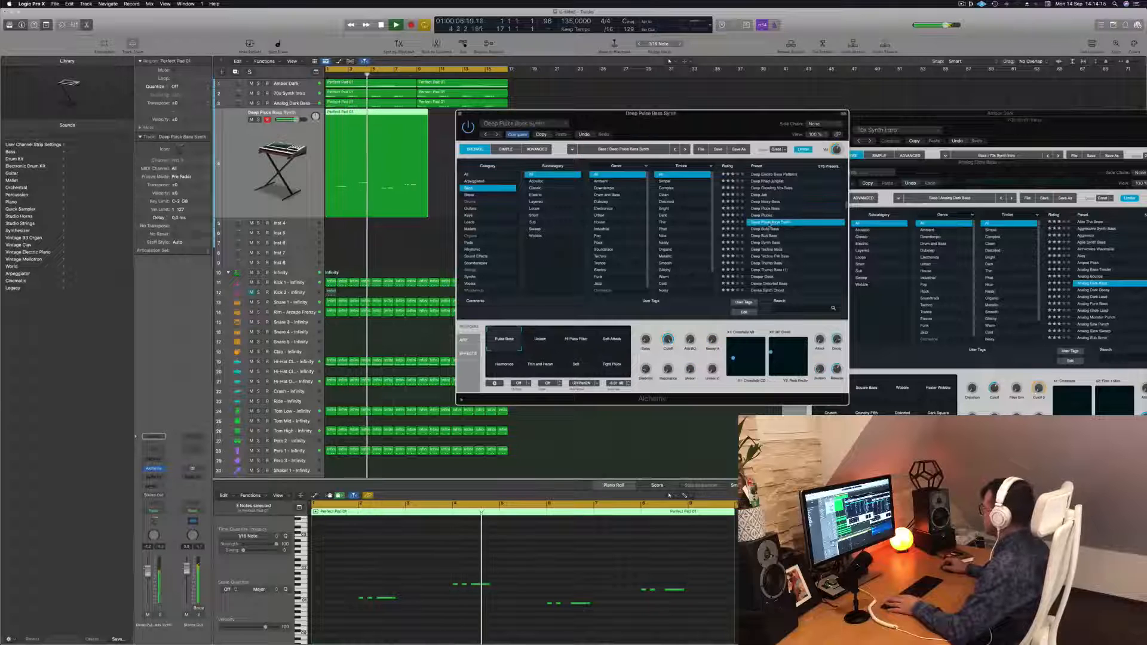
{"action": "left_click", "coordinate": [769, 229]}
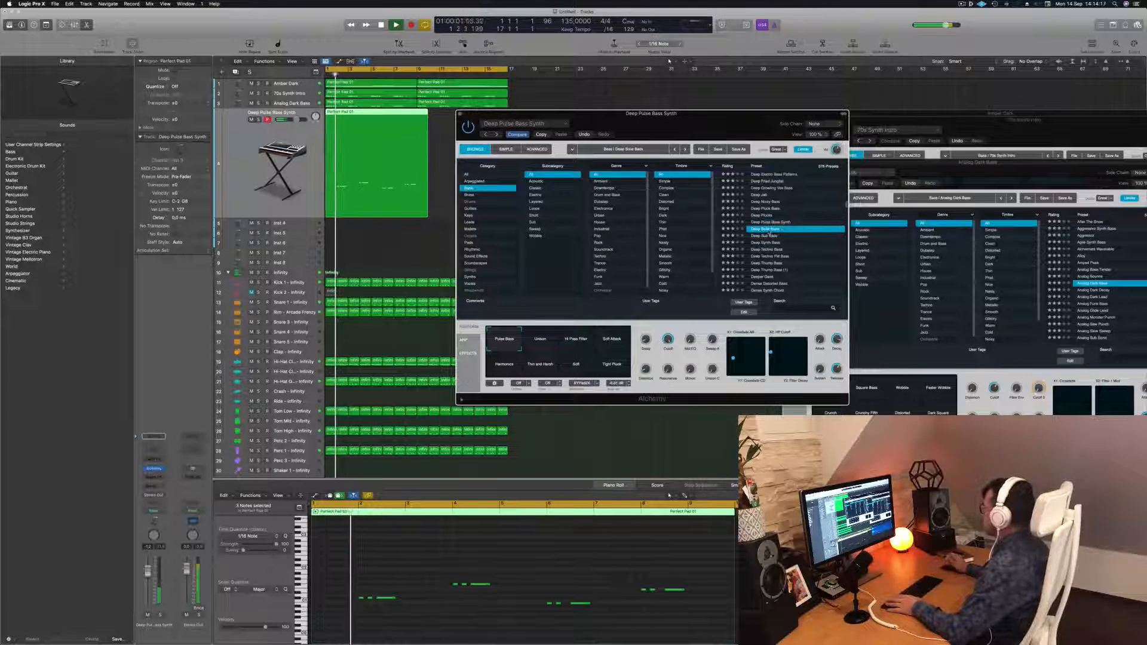
{"action": "left_click_drag", "start_coordinate": [735, 114], "coordinate": [785, 114]}
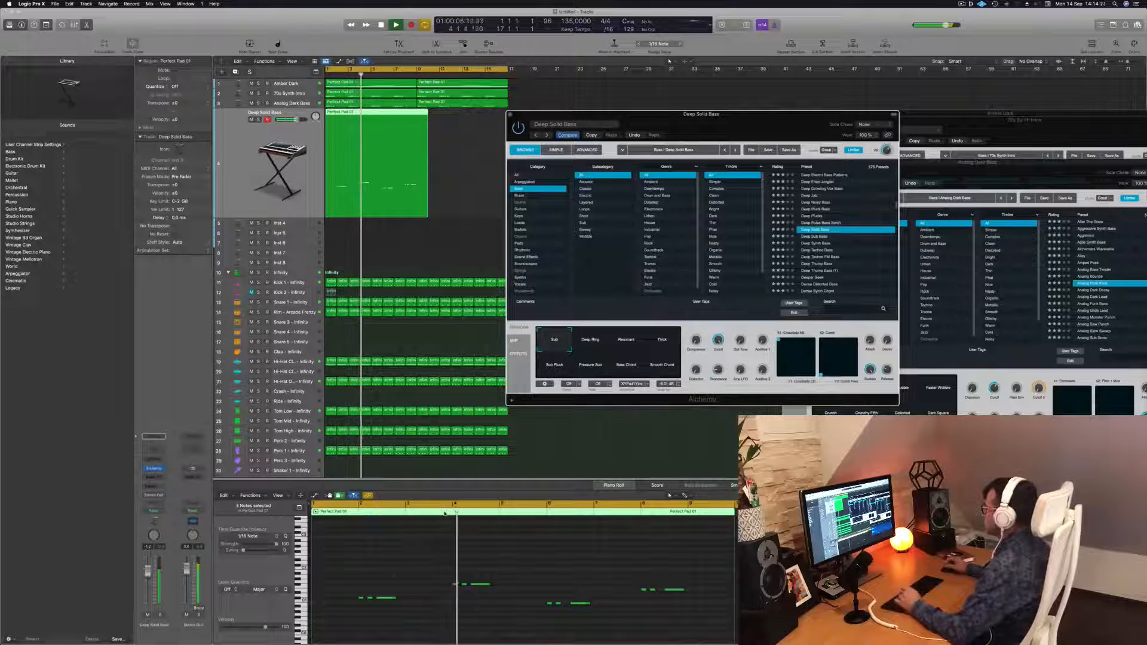
Select melody notes in the Inst 3 region and play the part back several times to review it with the new sound
{"action": "left_click_drag", "start_coordinate": [407, 581], "coordinate": [389, 610]}
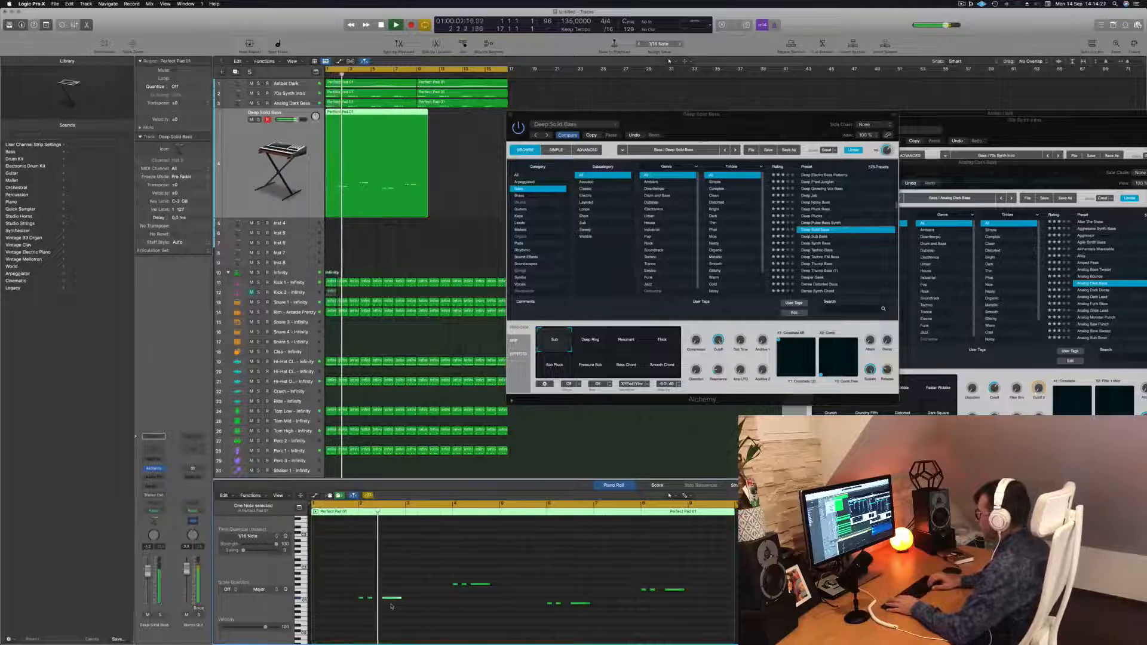
{"action": "key", "text": "Return"}
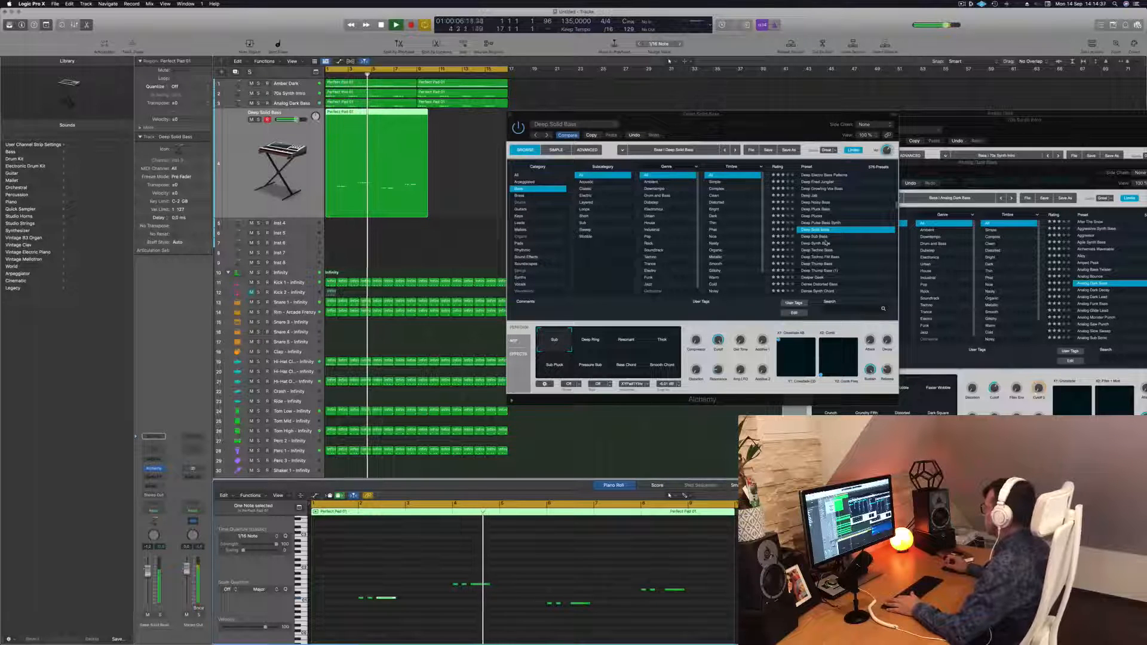
{"action": "left_click_drag", "start_coordinate": [796, 125], "coordinate": [857, 164]}
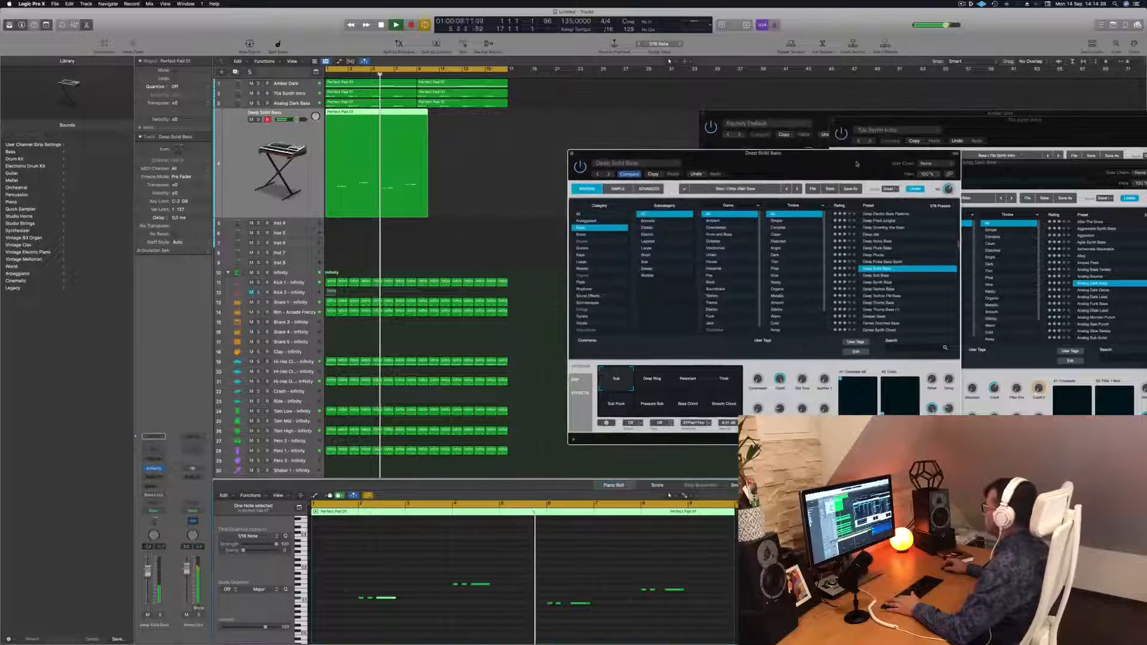
{"action": "key", "text": "space"}
{"action": "key", "text": "space"}
{"action": "left_click", "coordinate": [587, 604]}
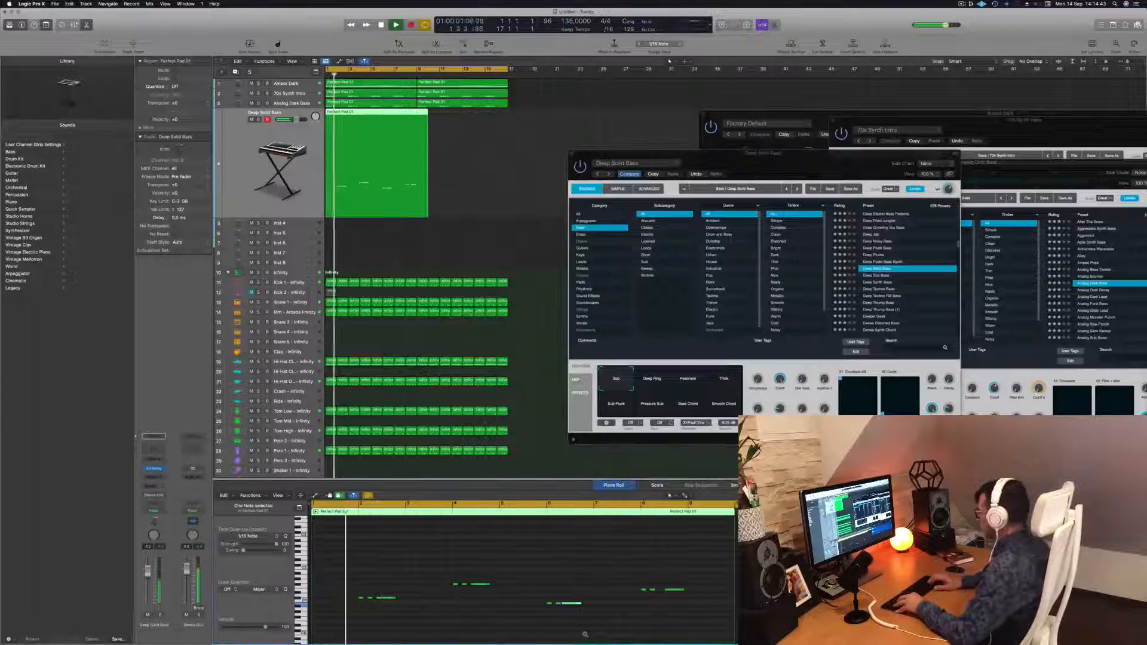
{"action": "left_click", "coordinate": [682, 590]}
{"action": "key", "text": "space"}
{"action": "key", "text": "space"}
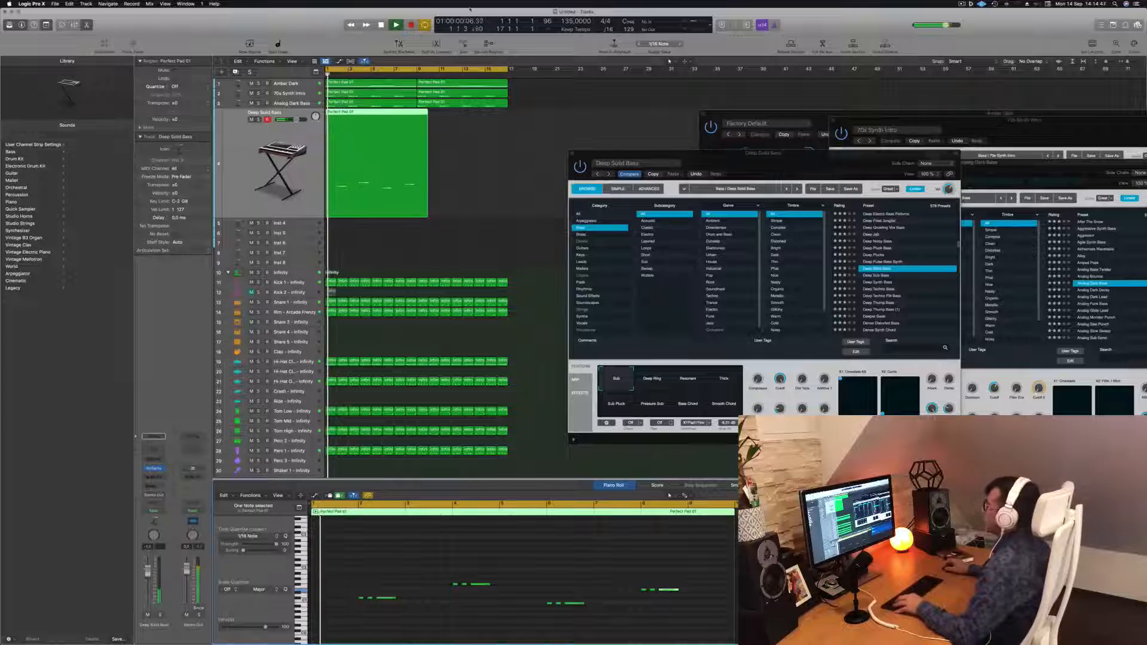
Loop the Inst 3 region across the following section and select all regions in the arrangement
{"action": "left_click_drag", "start_coordinate": [417, 113], "coordinate": [454, 125]}
{"action": "key", "text": "Delete"}
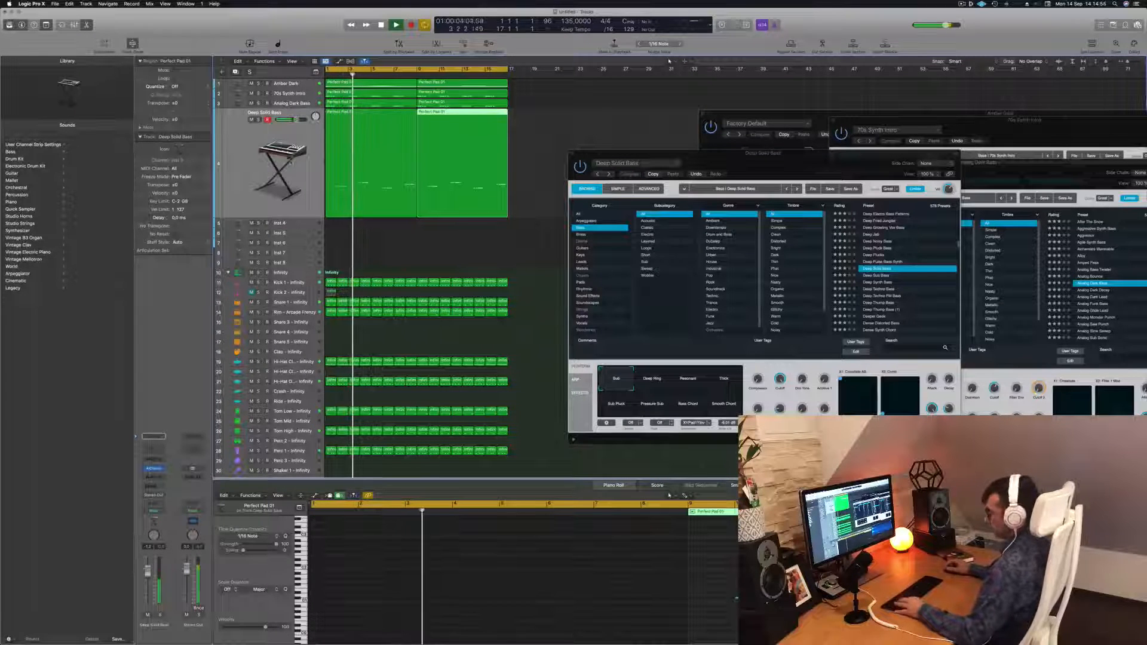
{"action": "key", "text": "super+a"}
{"action": "right_click", "coordinate": [361, 136]}
{"action": "left_click", "coordinate": [378, 145]}
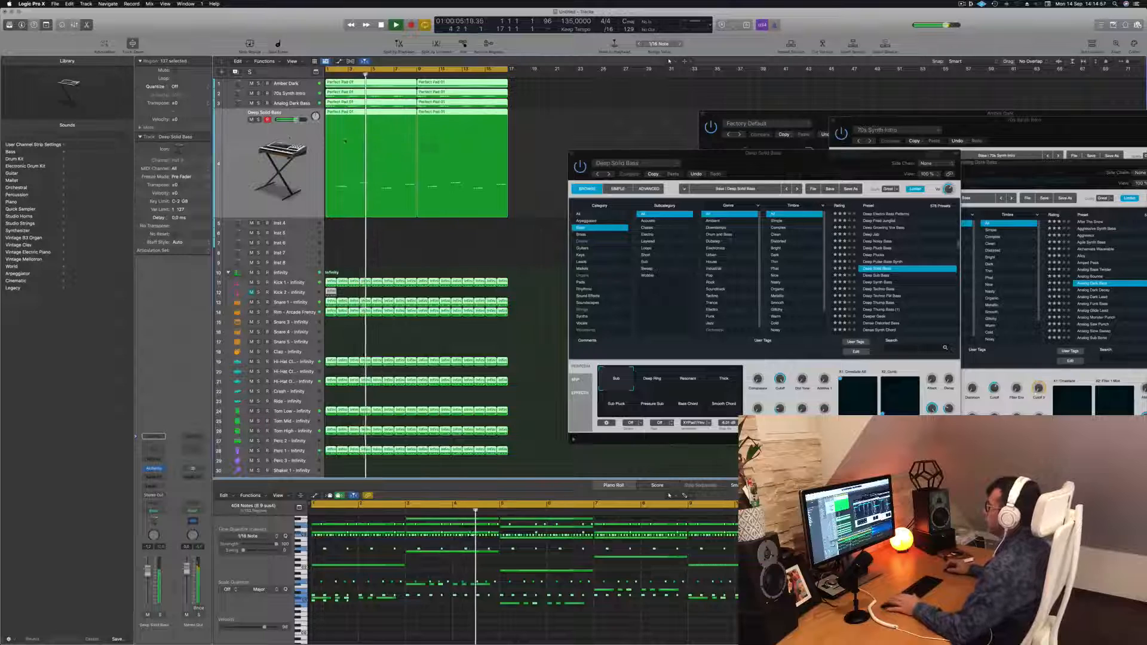
Create a new track with the same settings as the Deep Solid Bass track
{"action": "left_click", "coordinate": [269, 137]}
{"action": "key", "text": "Return"}
{"action": "key", "text": "super+d"}
{"action": "key", "text": "space"}
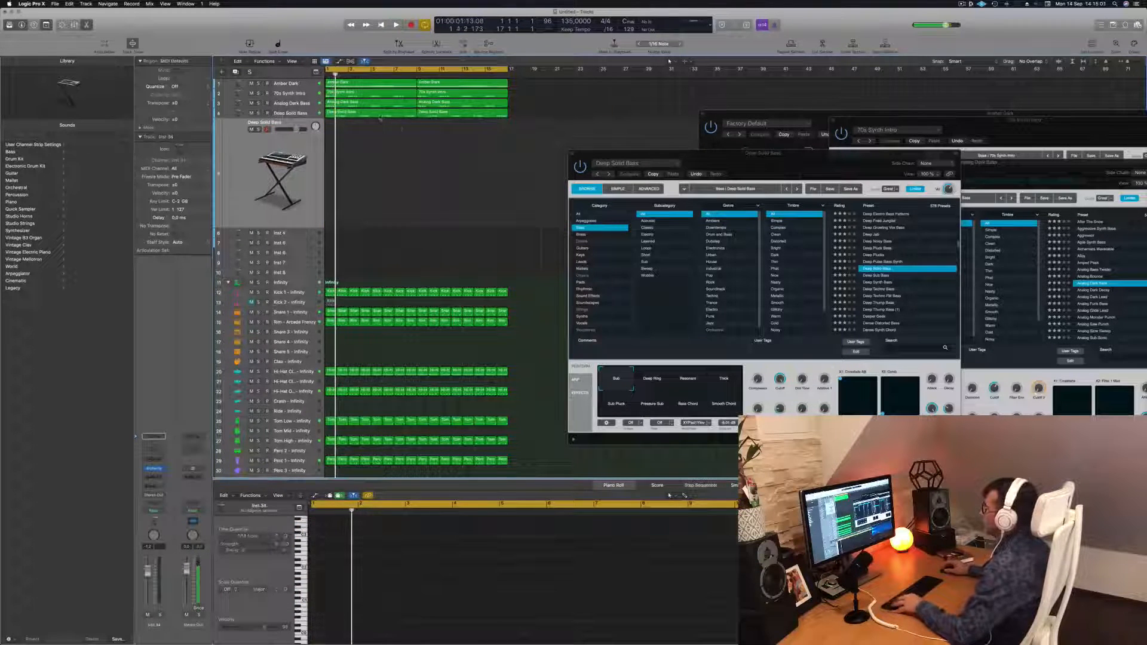
Copy the Deep Solid Bass region onto the new track, shift its notes and play it back
{"action": "left_click", "coordinate": [378, 115]}
{"action": "left_click_drag", "start_coordinate": [378, 115], "coordinate": [376, 143]}
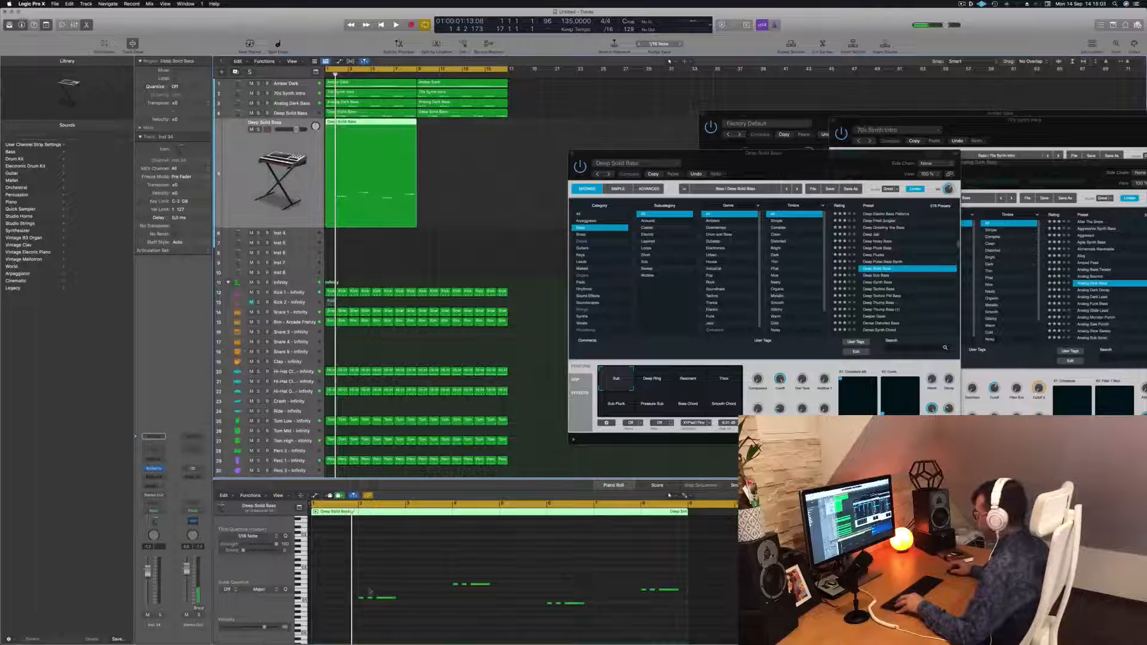
{"action": "left_click_drag", "start_coordinate": [343, 589], "coordinate": [369, 612]}
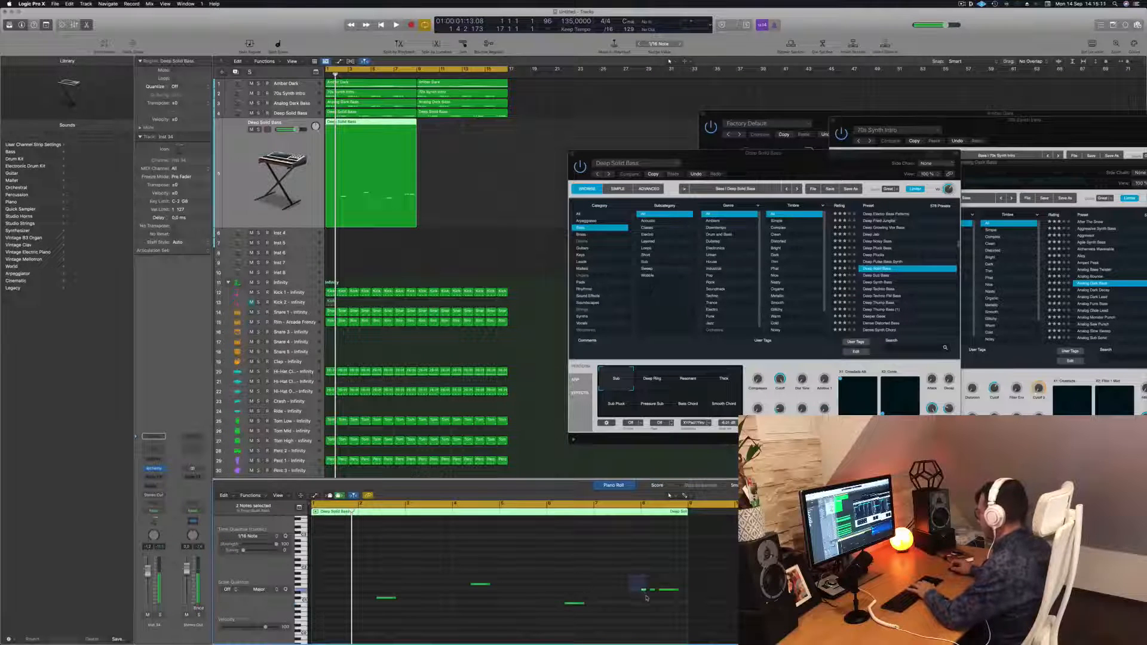
{"action": "left_click", "coordinate": [550, 575]}
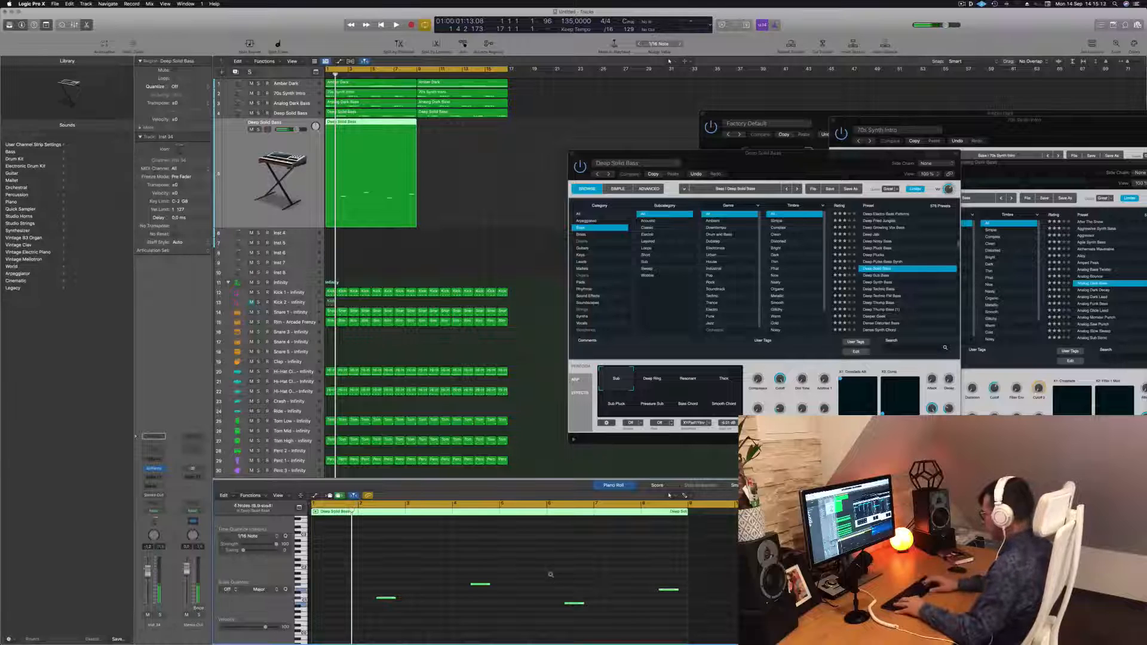
{"action": "scroll", "coordinate": [550, 577], "scroll_direction": "down", "scroll_amount": 2}
{"action": "key", "text": "space"}
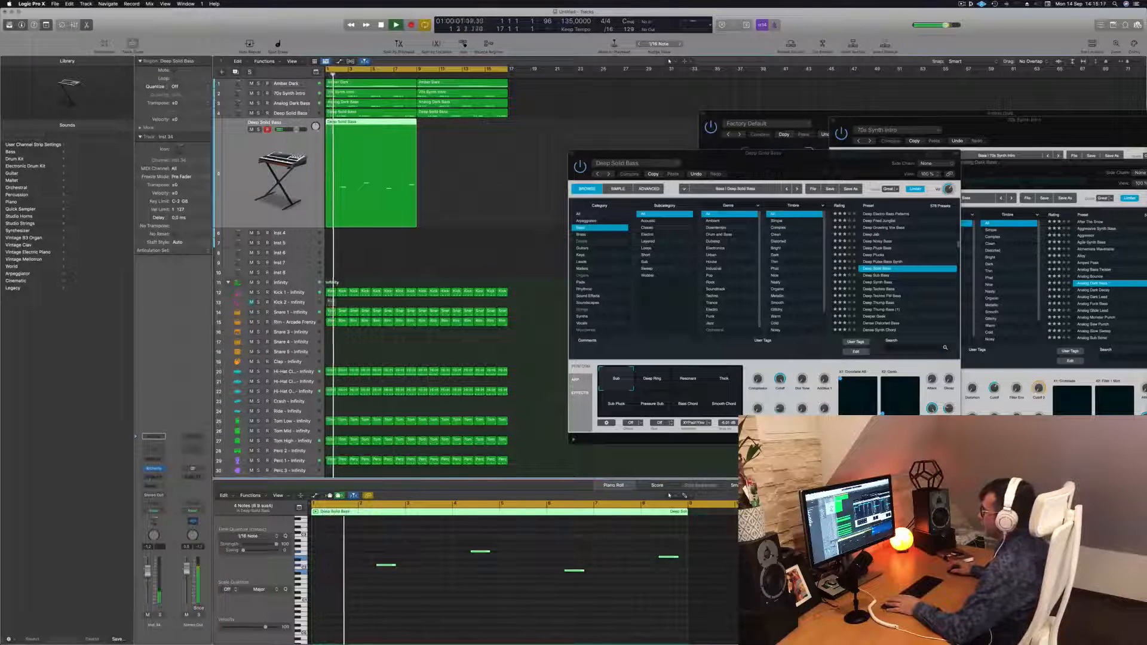
Open the new track's Alchemy instrument, load the Deeper Geek bass preset and lower the track volume slightly
{"action": "left_click", "coordinate": [153, 469]}
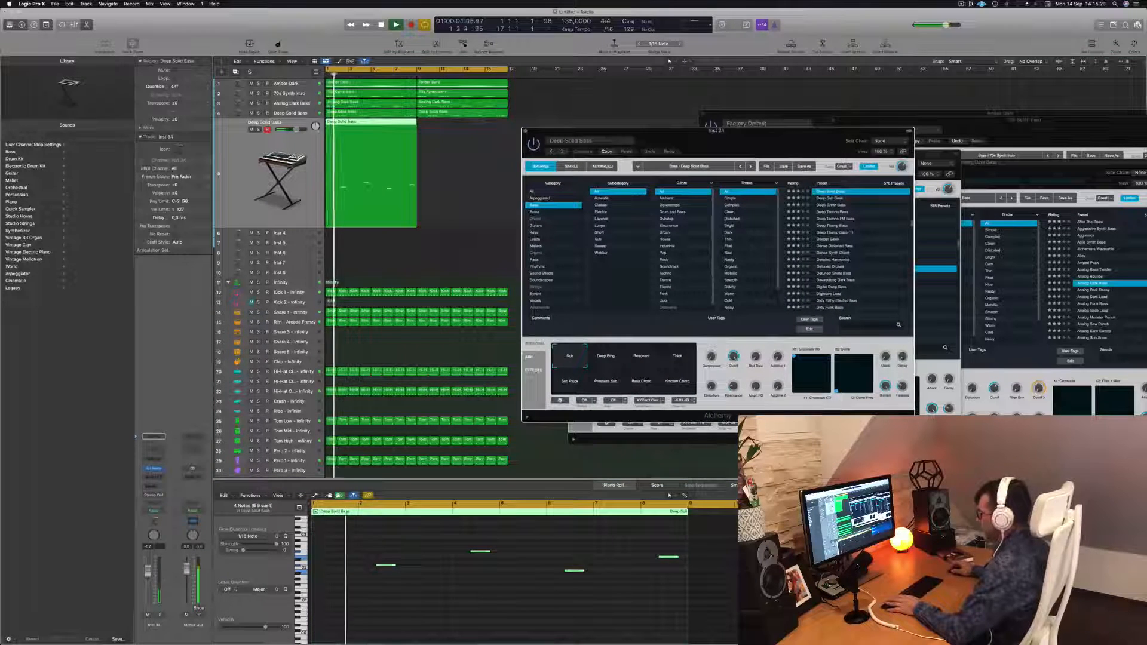
{"action": "left_click", "coordinate": [829, 240]}
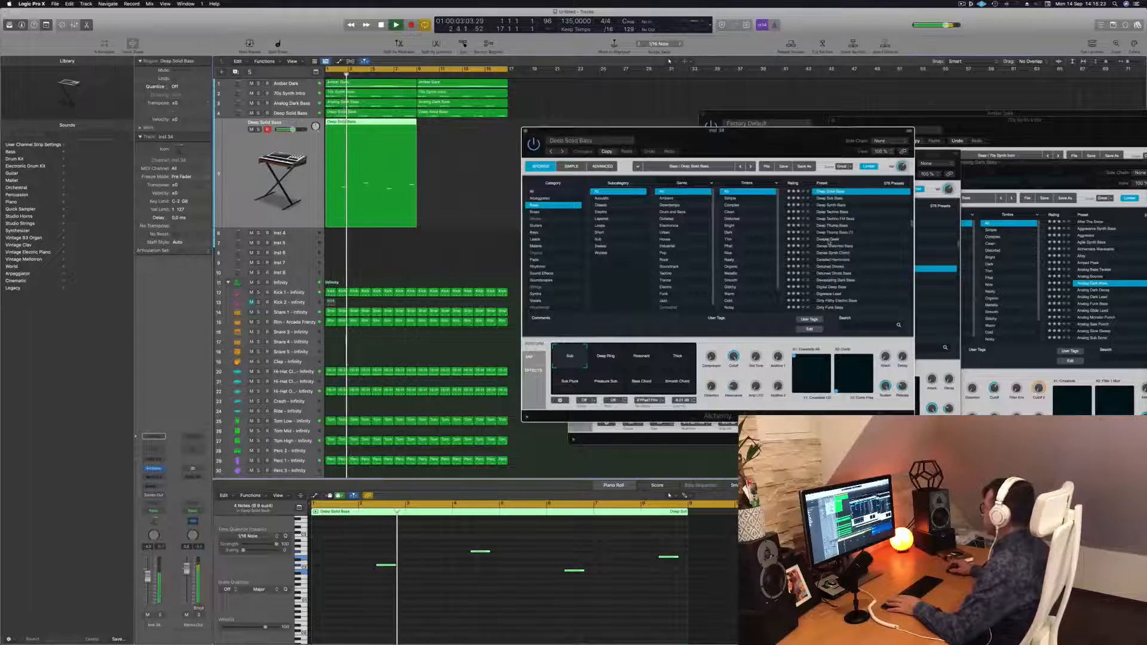
{"action": "mouse_move", "coordinate": [731, 137]}
{"action": "left_mouse_down"}
{"action": "mouse_move", "coordinate": [747, 127]}
{"action": "mouse_move", "coordinate": [729, 126]}
{"action": "left_mouse_up"}
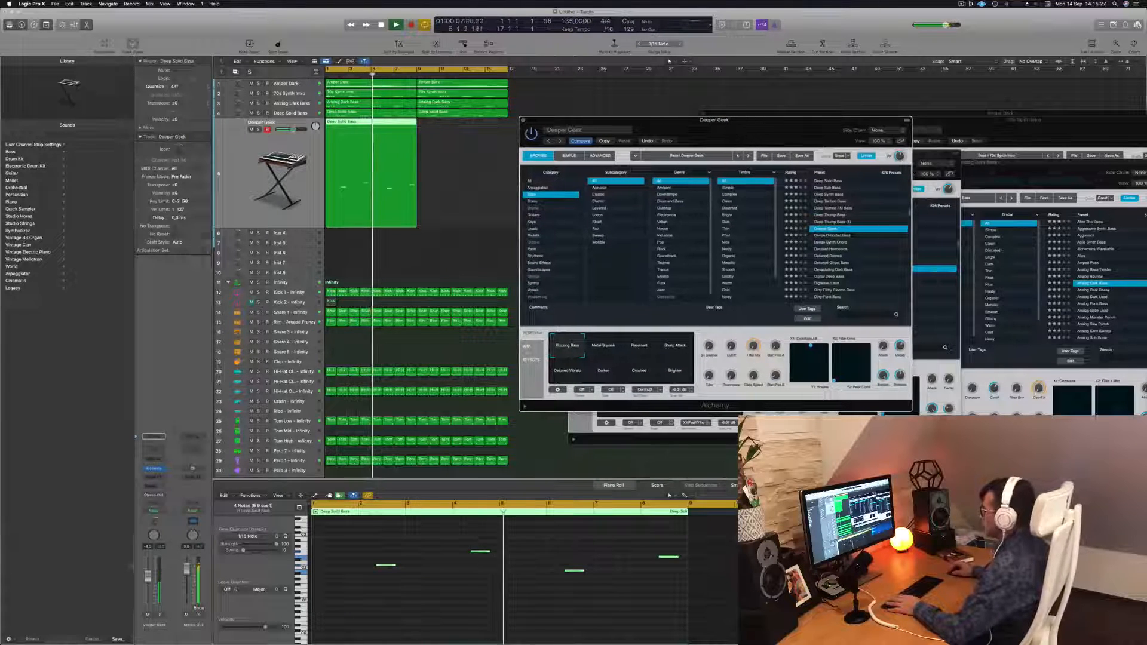
{"action": "left_click_drag", "start_coordinate": [147, 576], "coordinate": [148, 587]}
{"action": "key", "text": "Return"}
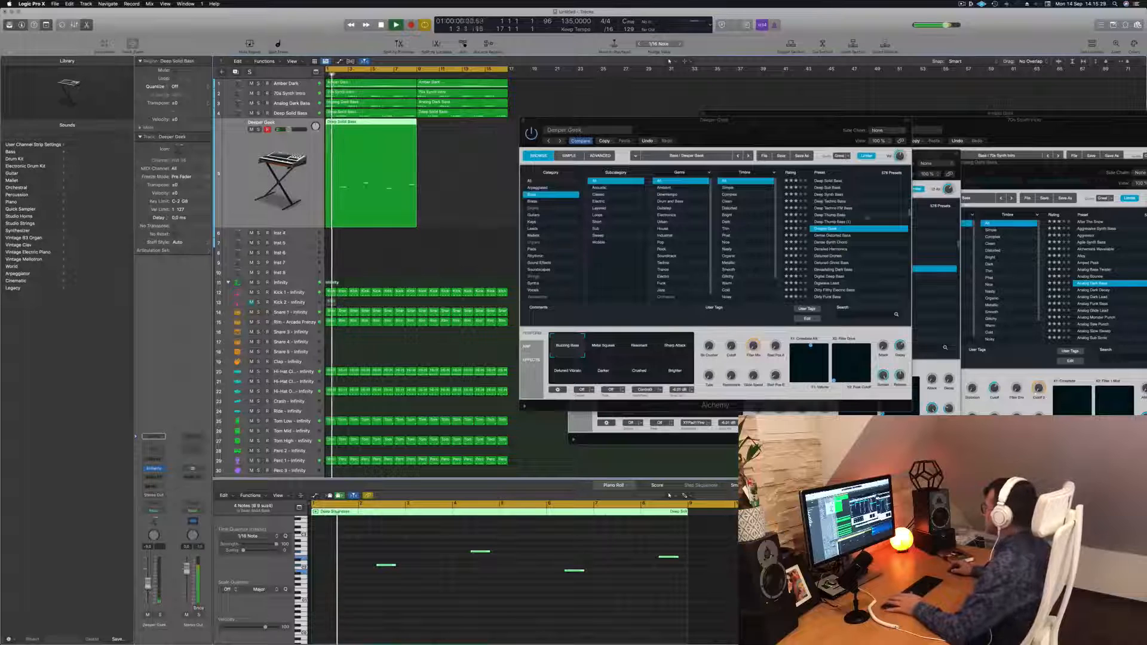
Audition further bass presets on the new track, choosing Dirty Wobble, and play it back
{"action": "left_click", "coordinate": [829, 257]}
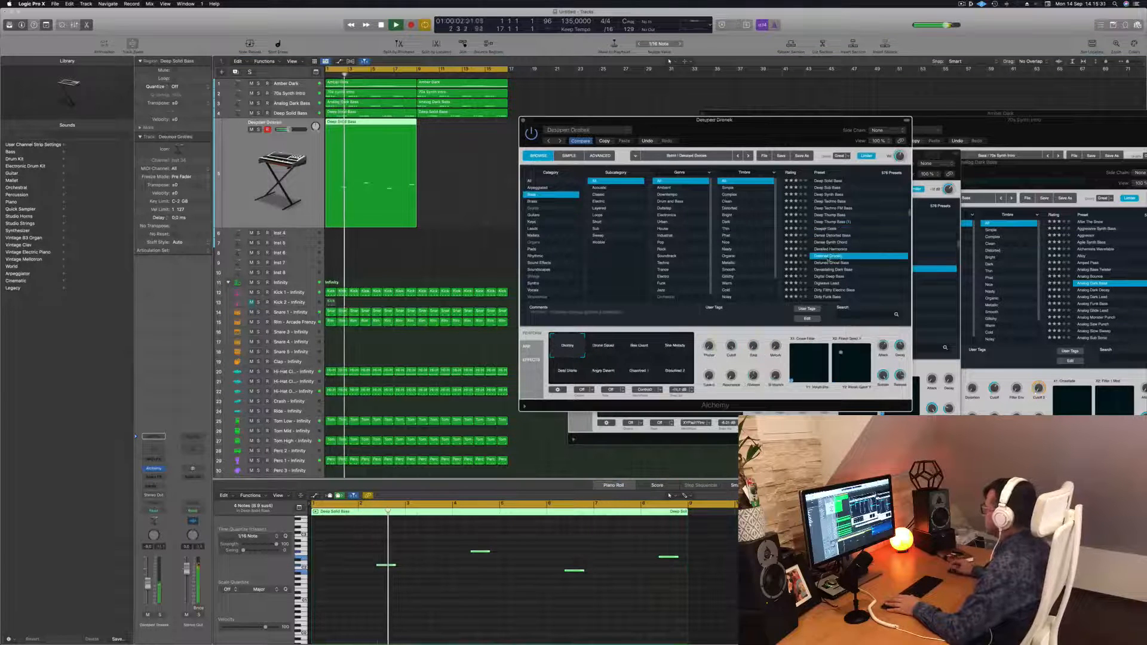
{"action": "left_click", "coordinate": [830, 264]}
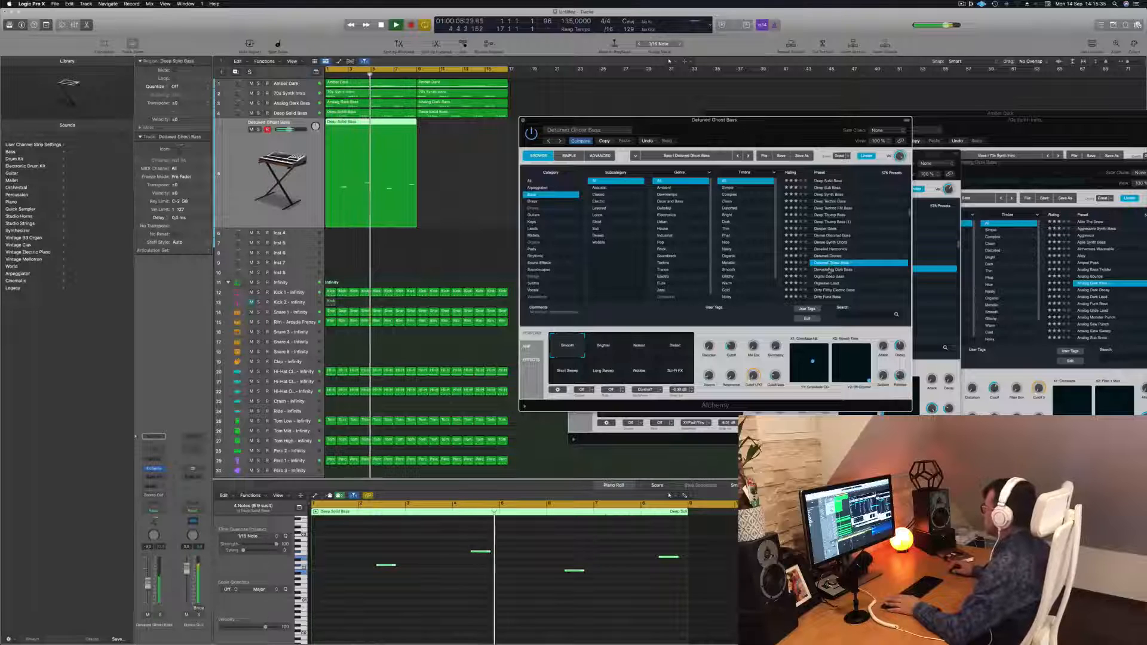
{"action": "left_click", "coordinate": [831, 270]}
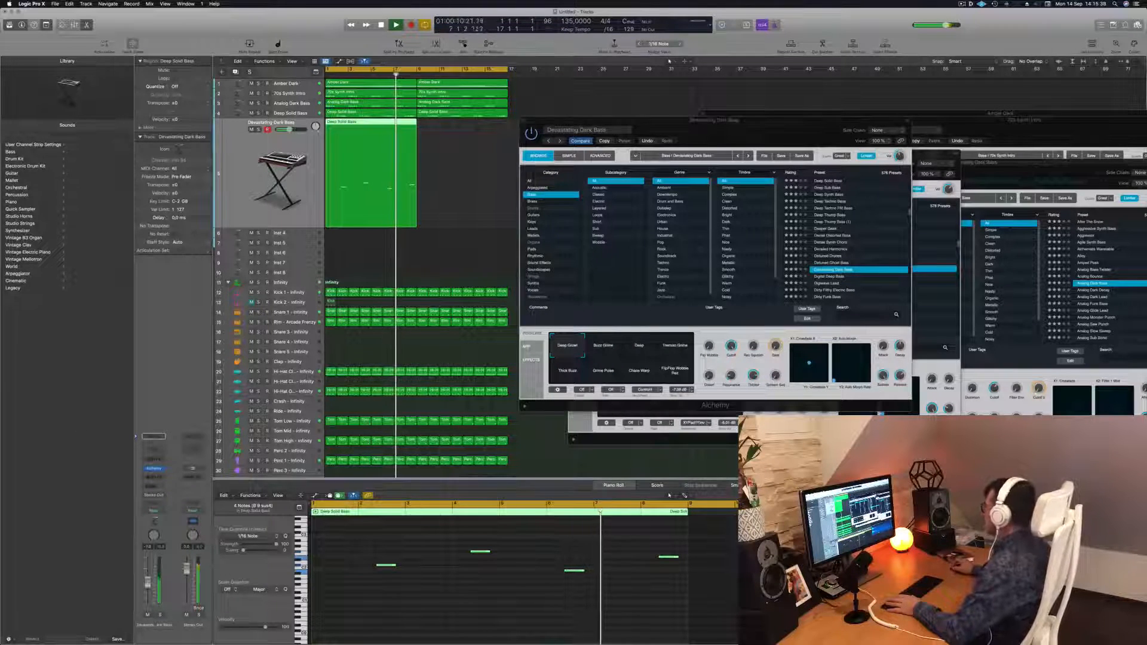
{"action": "left_click_drag", "start_coordinate": [738, 120], "coordinate": [707, 79]}
{"action": "scroll", "coordinate": [835, 198], "scroll_direction": "down", "scroll_amount": 3}
{"action": "left_click", "coordinate": [791, 206]}
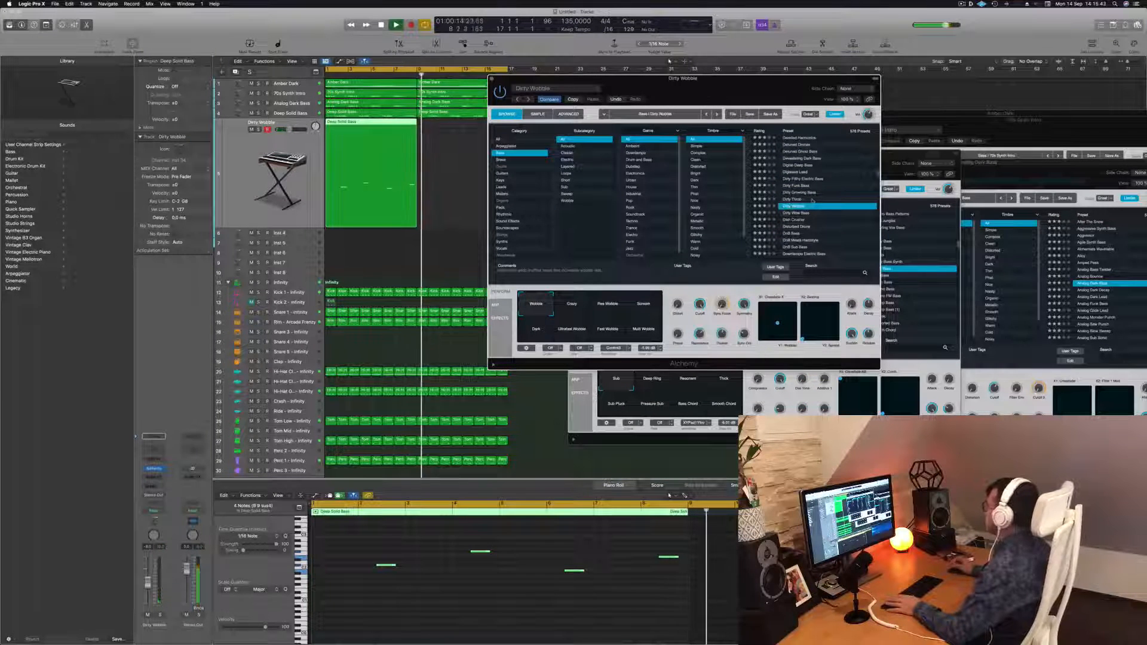
{"action": "key", "text": "space"}
{"action": "key", "text": "space"}
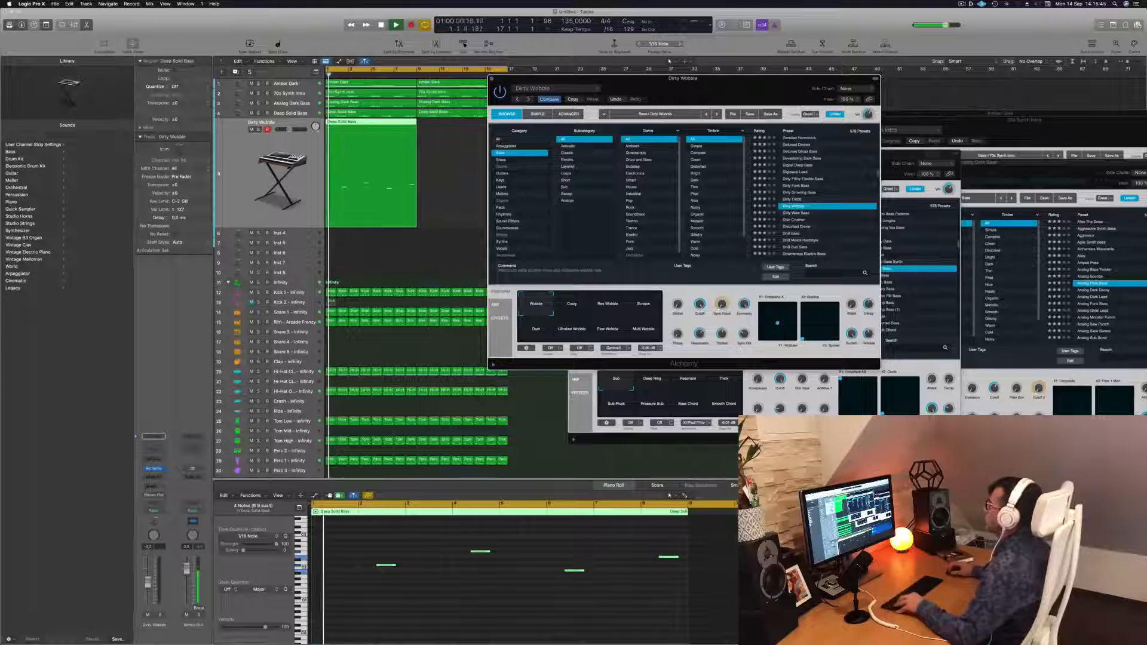
Copy the new track's region into the next section and try another Alchemy bass preset
{"action": "left_click_drag", "start_coordinate": [361, 132], "coordinate": [452, 133]}
{"action": "left_click_drag", "start_coordinate": [537, 78], "coordinate": [557, 74]}
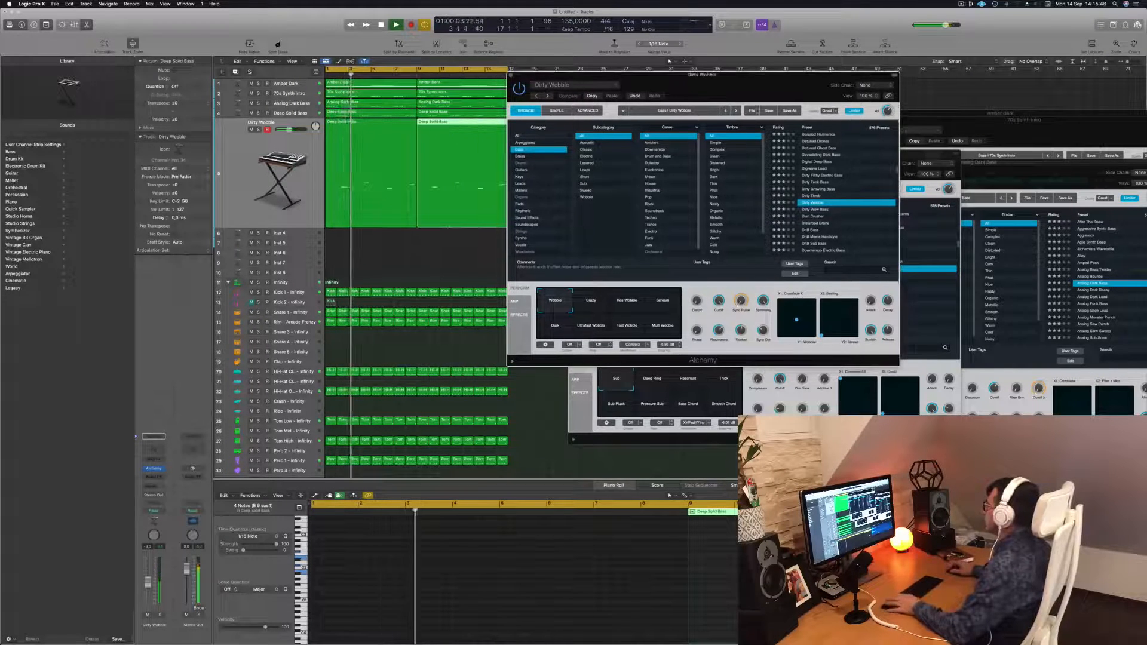
{"action": "left_click", "coordinate": [817, 216]}
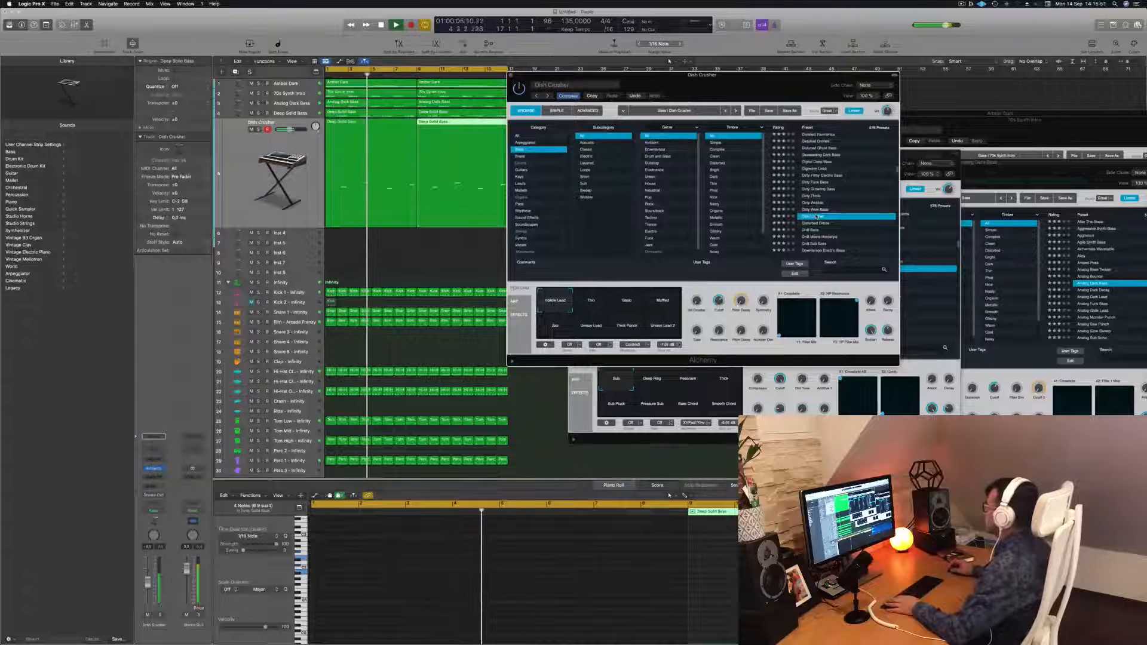
Audition Alchemy bass presets on the new track, loading Distorted Drone and 1963 Semi-Acoustic Thumb during playback
{"action": "left_click", "coordinate": [824, 225]}
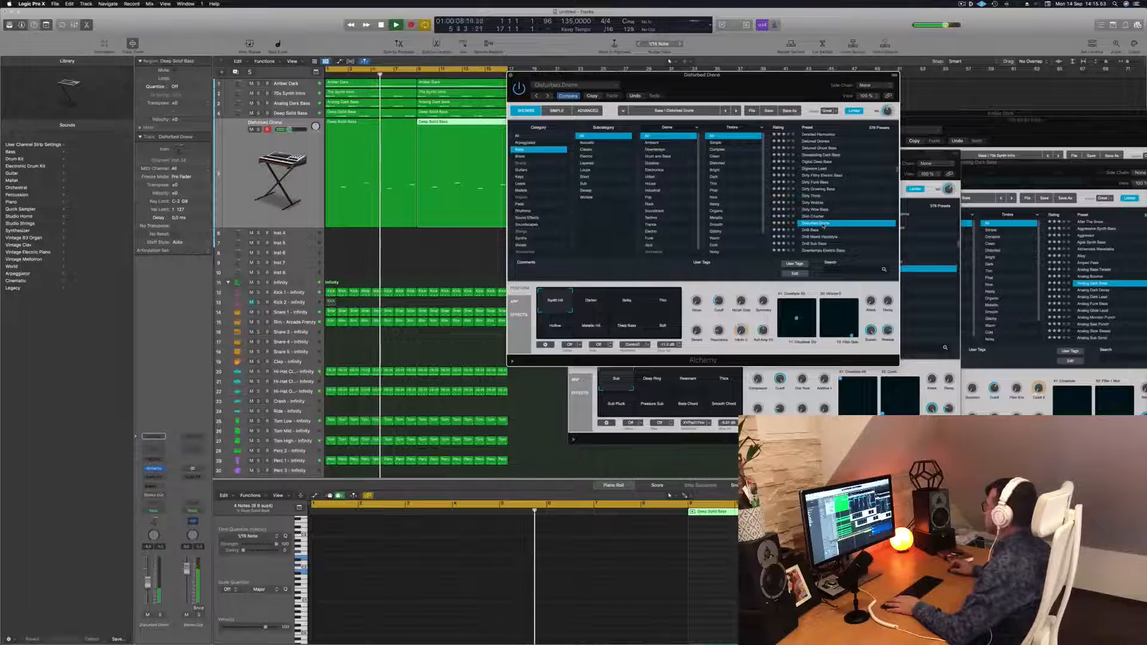
{"action": "scroll", "coordinate": [836, 209], "scroll_direction": "down", "scroll_amount": 3}
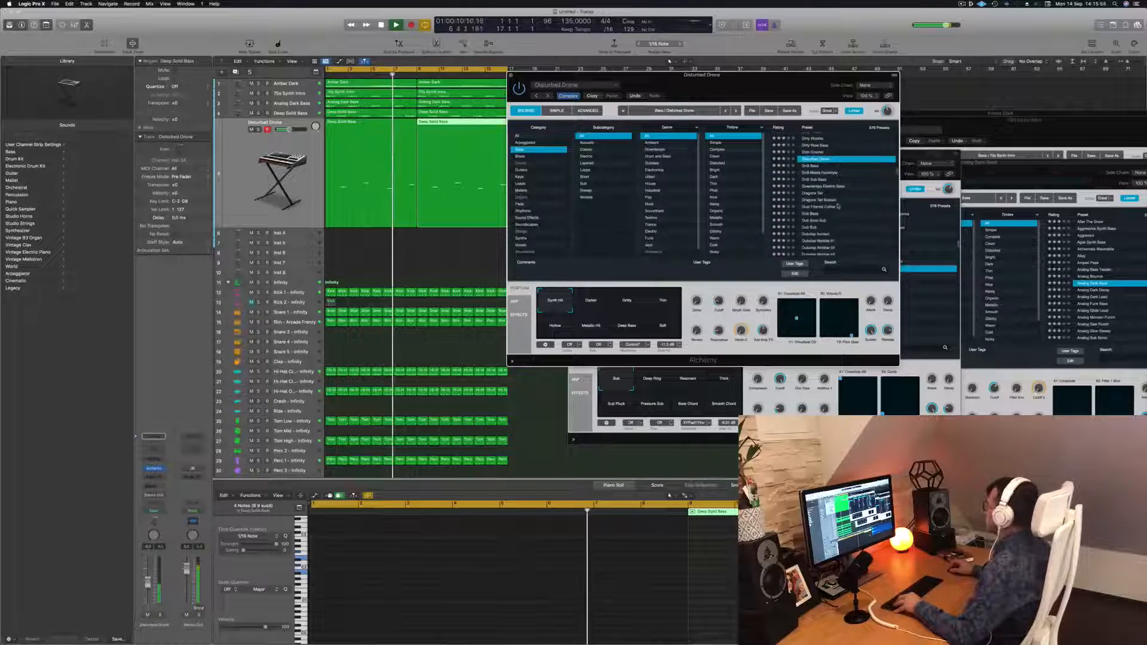
{"action": "scroll", "coordinate": [838, 206], "scroll_direction": "up", "scroll_amount": 15}
{"action": "scroll", "coordinate": [844, 207], "scroll_direction": "up", "scroll_amount": 5}
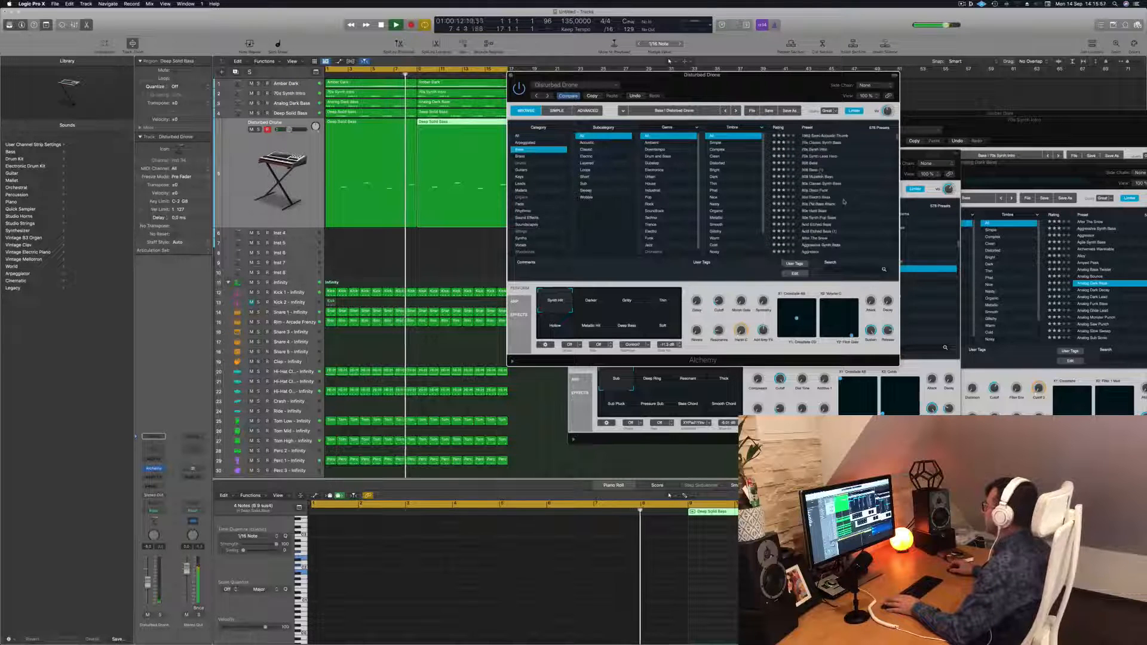
{"action": "left_click", "coordinate": [820, 136]}
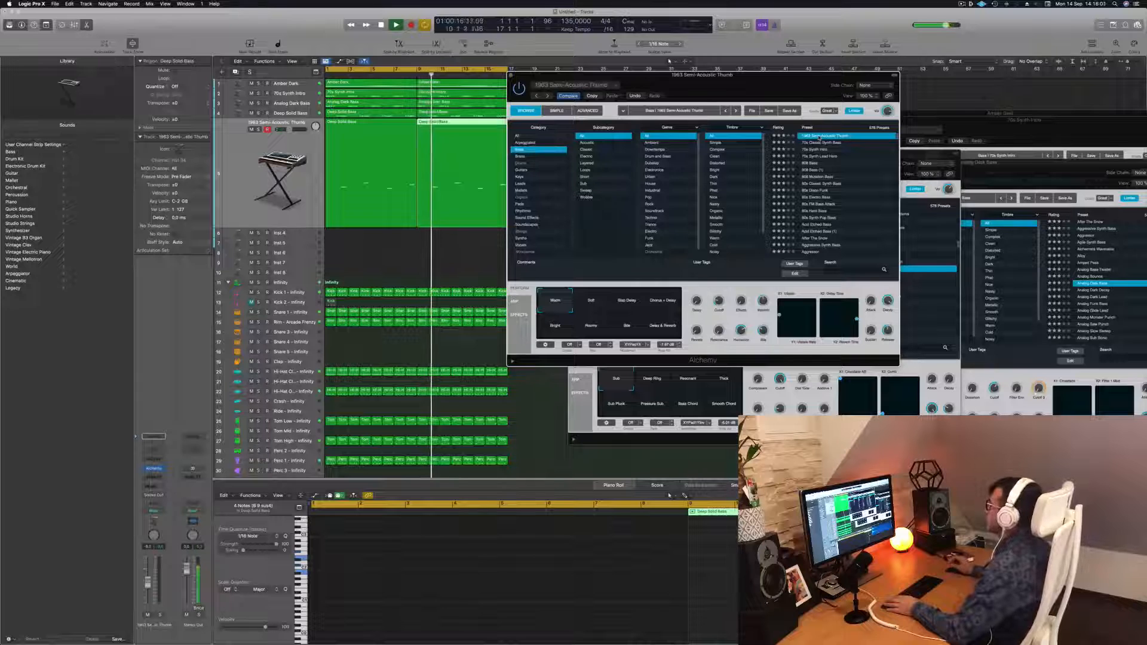
Step through more bass presets, trying 70s Synth Lead Hero, 808 Mutation Bass, 80s Disco Funk, Acid Etched Bass and After The Snow
{"action": "left_click", "coordinate": [823, 157]}
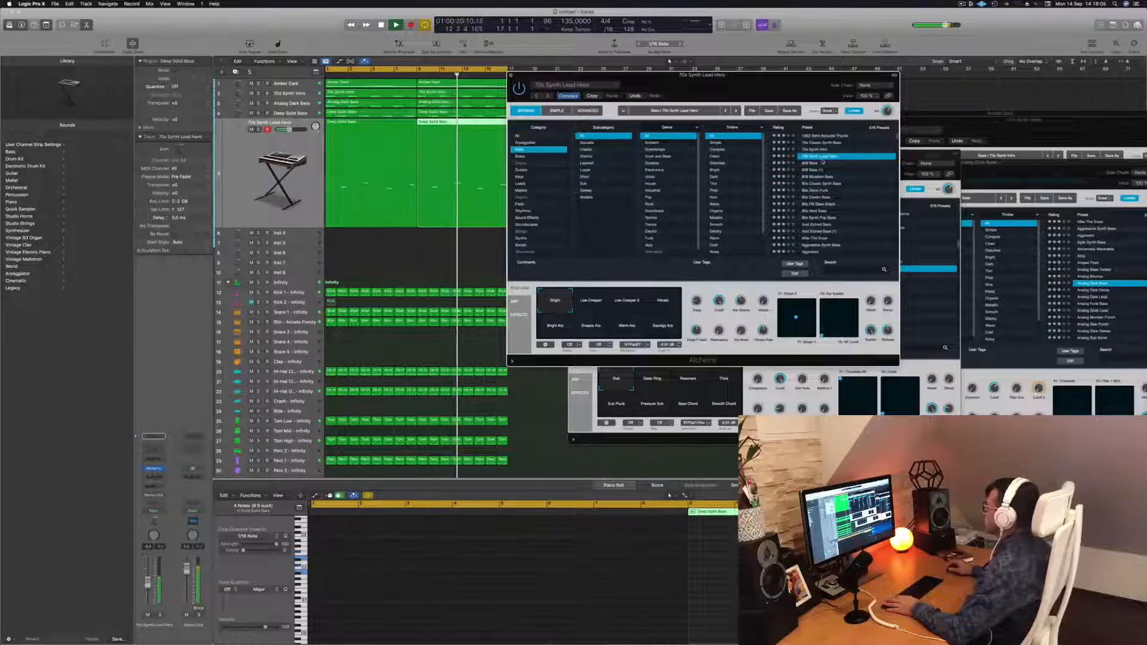
{"action": "left_click", "coordinate": [819, 177]}
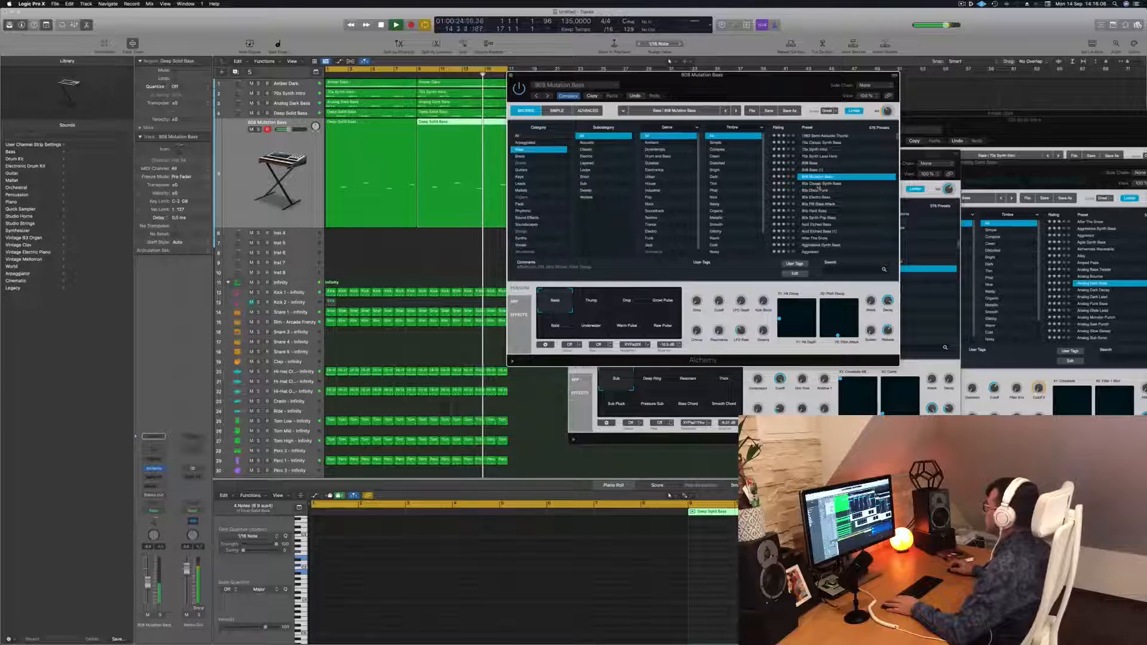
{"action": "left_click", "coordinate": [817, 190]}
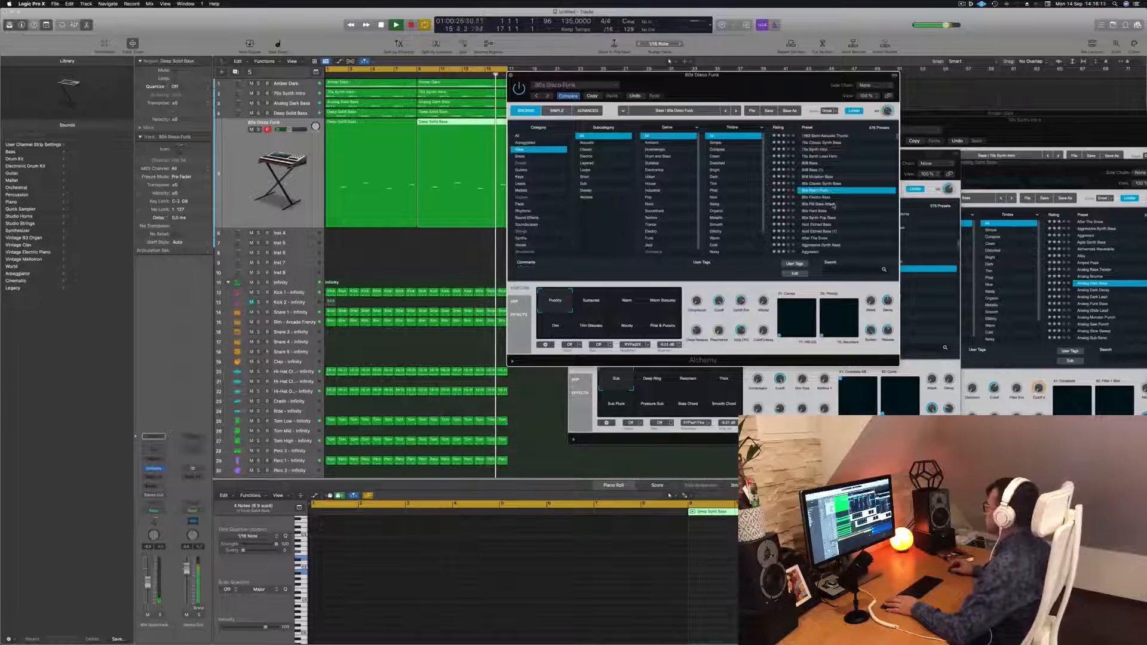
{"action": "left_click", "coordinate": [821, 224]}
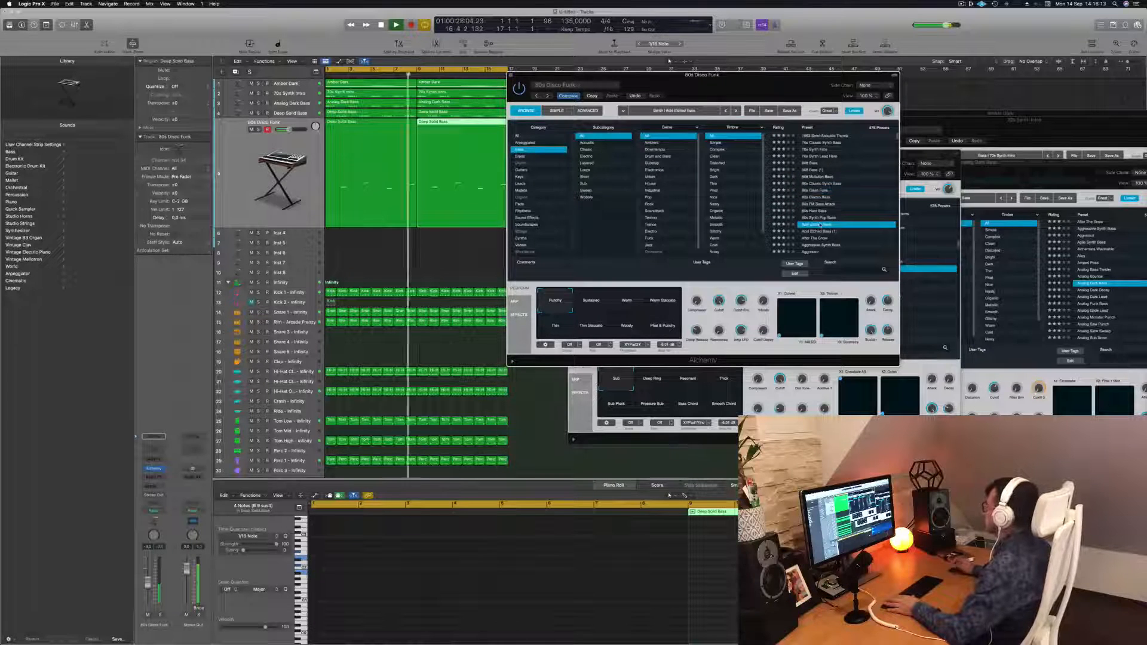
{"action": "scroll", "coordinate": [831, 215], "scroll_direction": "down", "scroll_amount": 4}
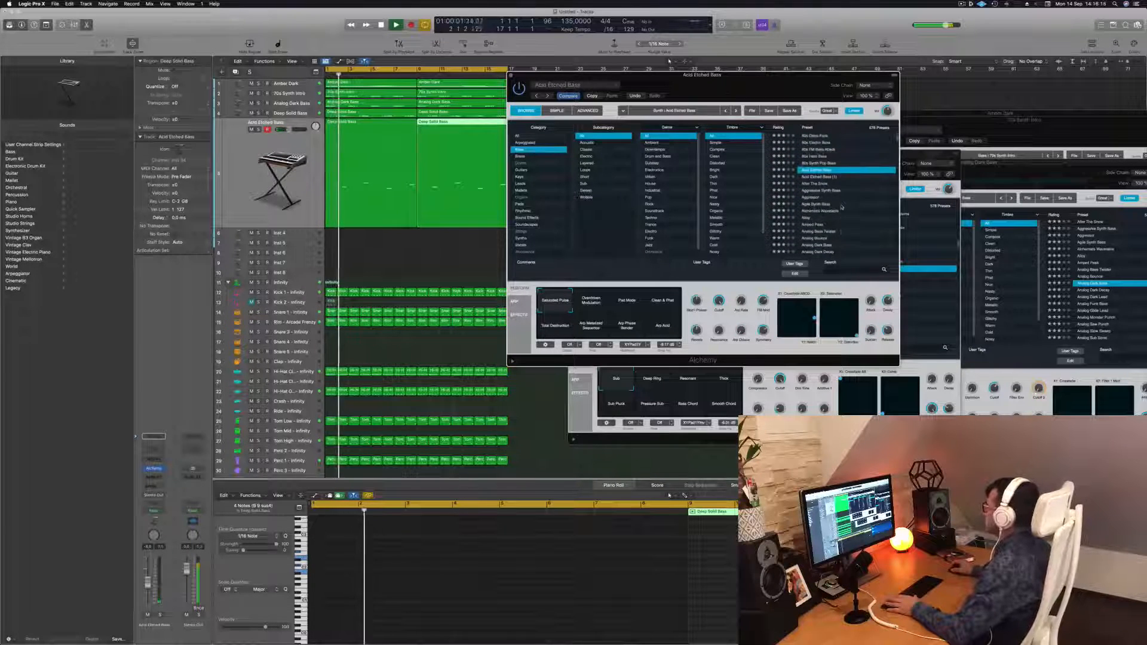
{"action": "left_click", "coordinate": [843, 184]}
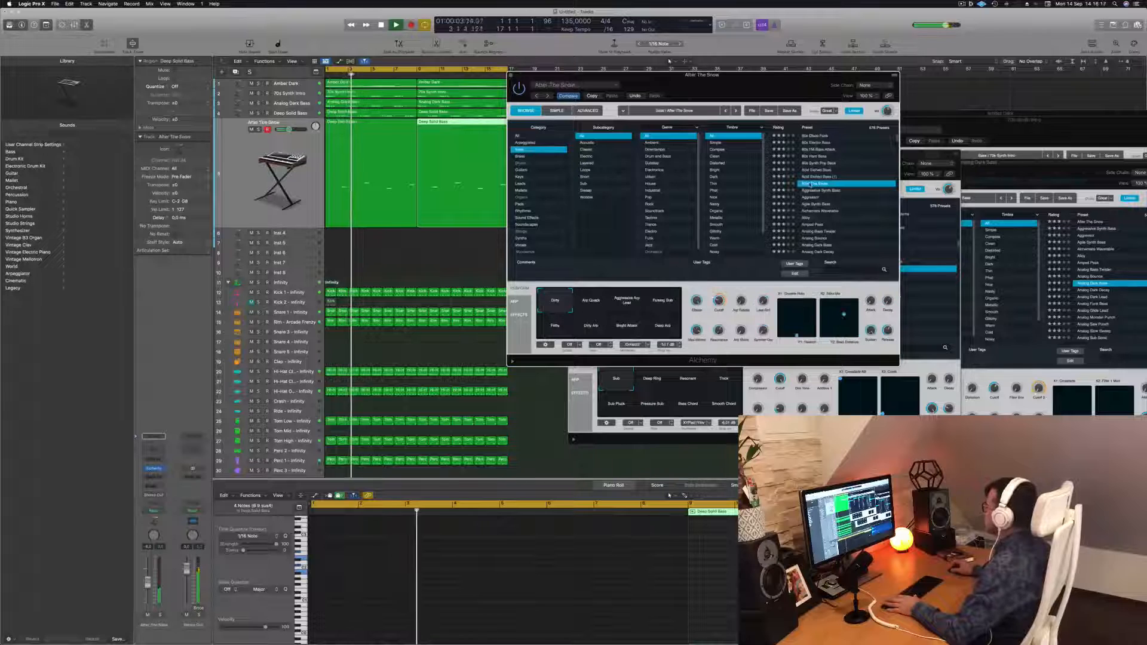
Continue auditioning bass presets, loading Agile Synth Bass, Analog Bouncer, Analog Dark Lead and Analog Sustained Virtually
{"action": "left_click", "coordinate": [843, 204]}
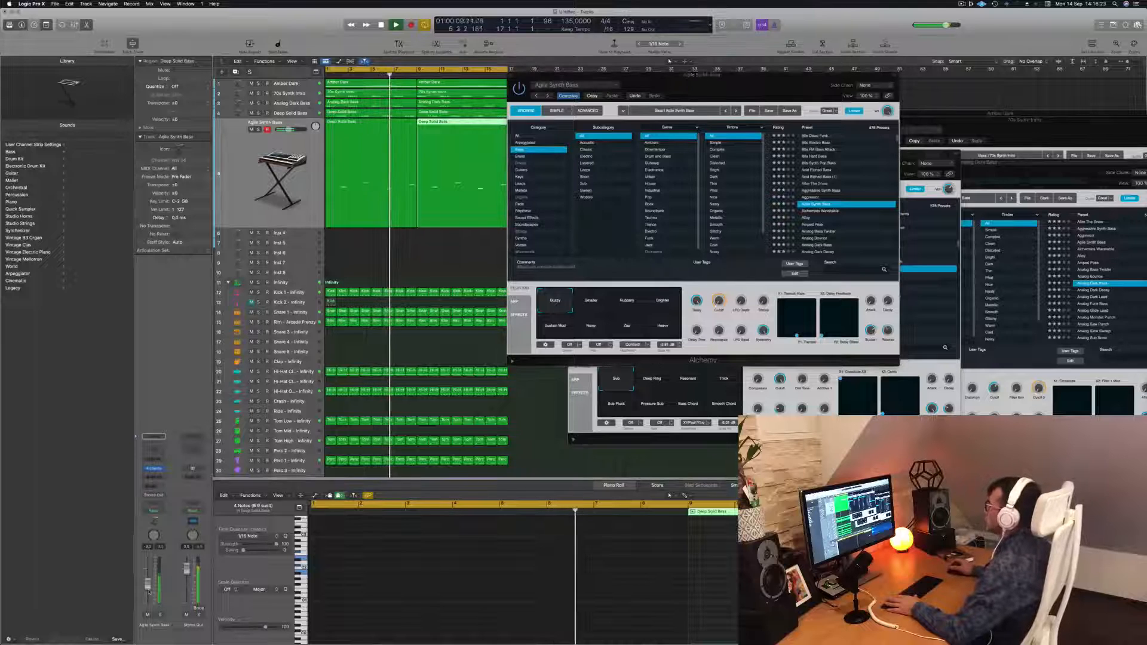
{"action": "left_click", "coordinate": [847, 237]}
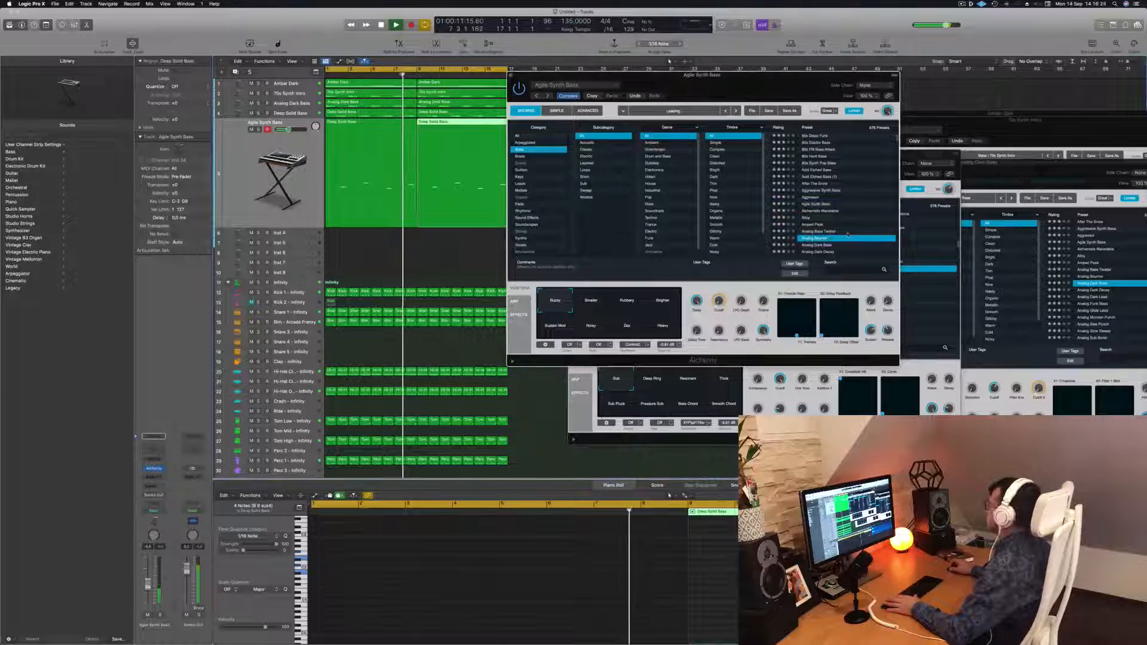
{"action": "scroll", "coordinate": [849, 231], "scroll_direction": "down", "scroll_amount": 3}
{"action": "left_click", "coordinate": [817, 208]}
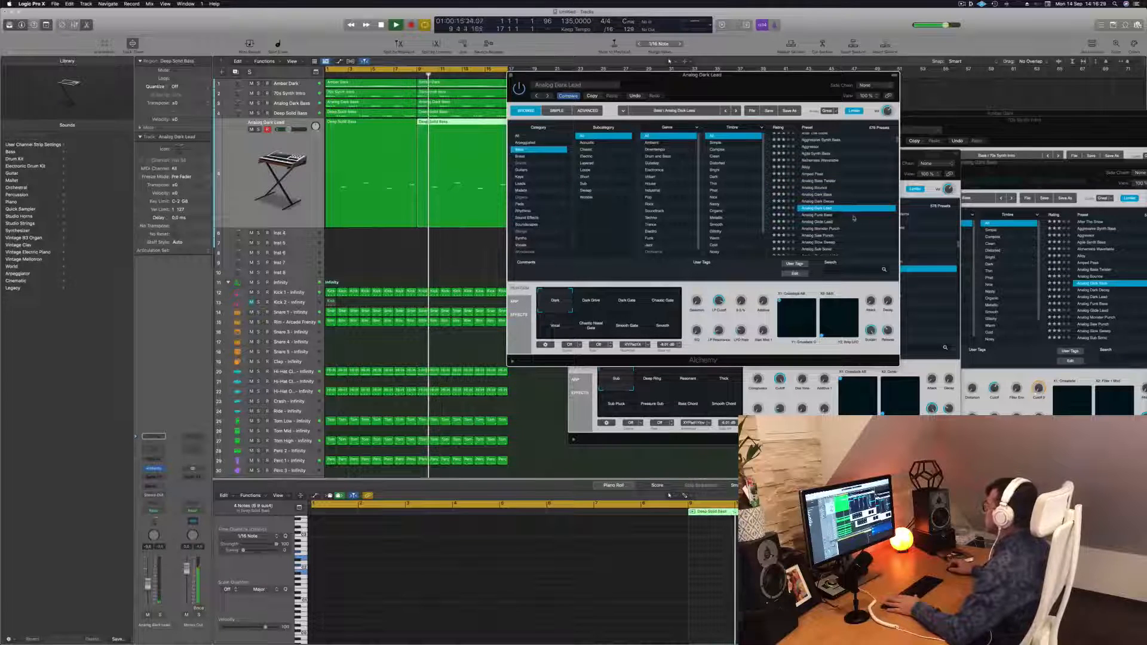
{"action": "scroll", "coordinate": [854, 218], "scroll_direction": "down", "scroll_amount": 1}
{"action": "scroll", "coordinate": [853, 216], "scroll_direction": "down", "scroll_amount": 2}
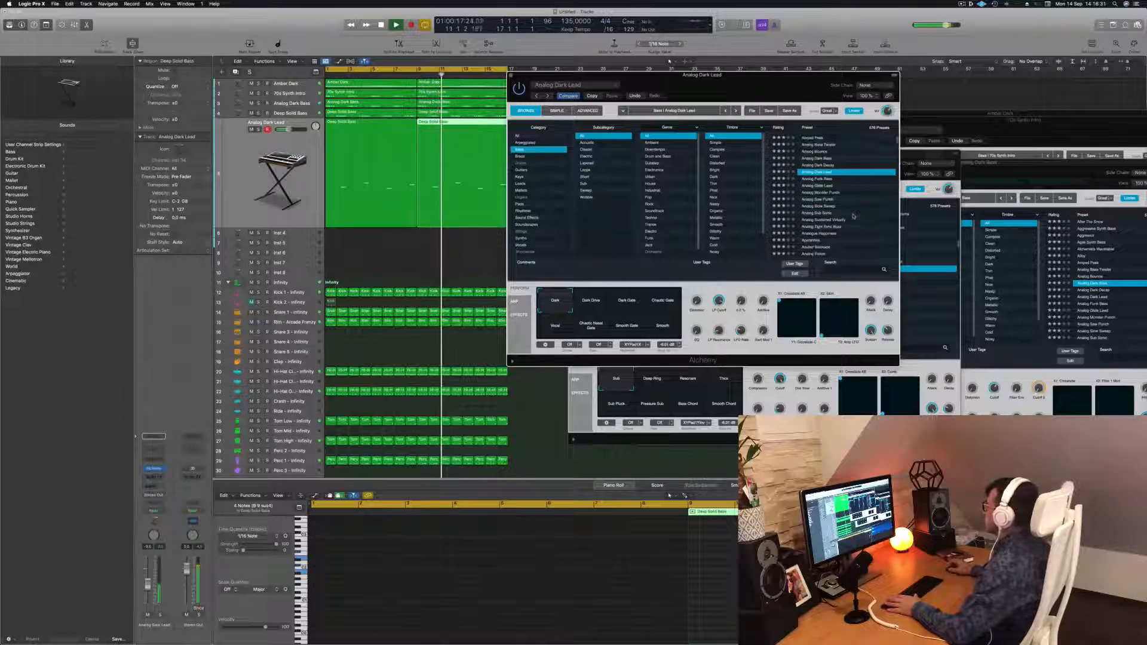
{"action": "left_click", "coordinate": [835, 213]}
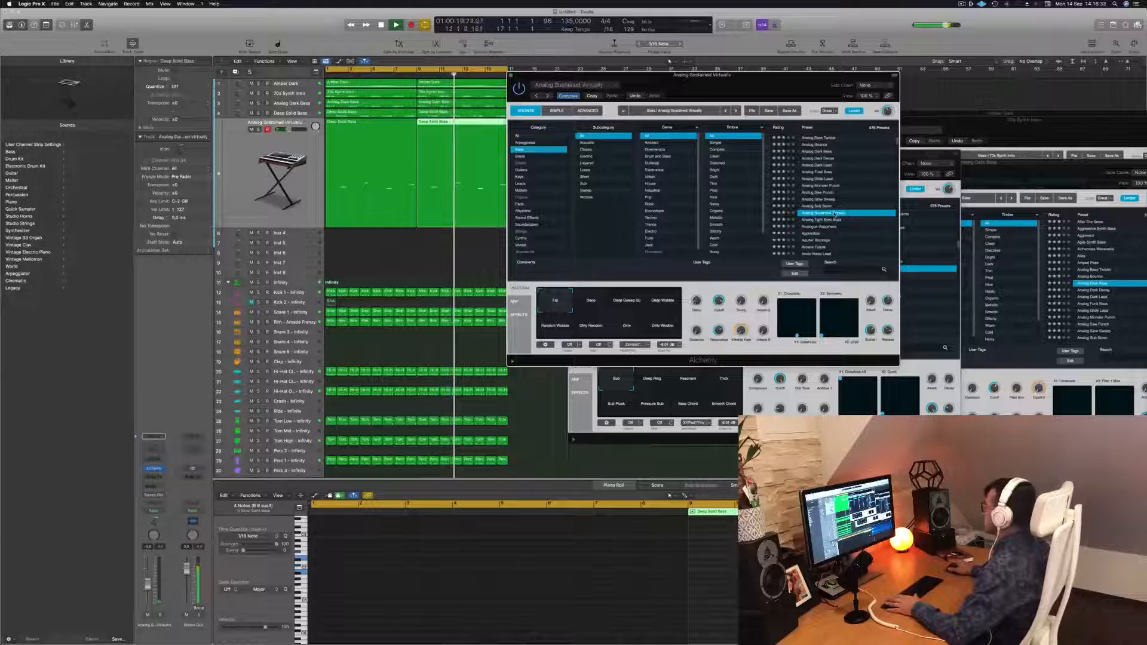
Try further bass presets from Analogue Happiness and Apprentice through Arctic Noise Lead, Astro Funk, Auto-Wobbler, Baby Chopper and Bamboo Slurp
{"action": "scroll", "coordinate": [847, 225], "scroll_direction": "down", "scroll_amount": 2}
{"action": "left_click", "coordinate": [823, 205]}
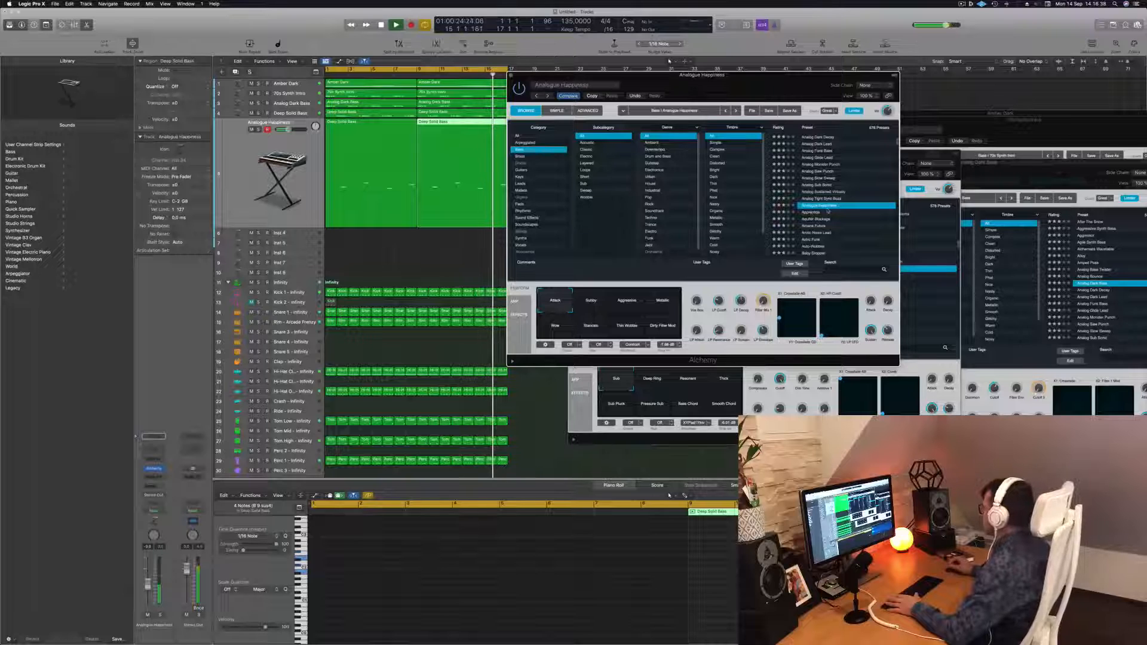
{"action": "left_click", "coordinate": [828, 212]}
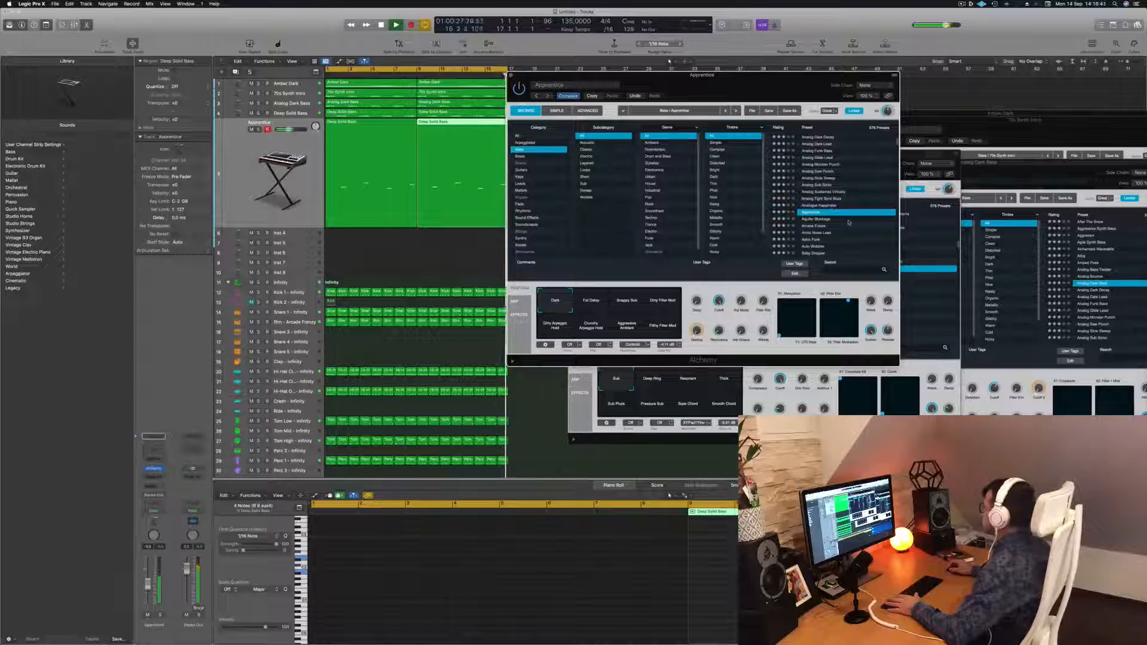
{"action": "scroll", "coordinate": [828, 213], "scroll_direction": "down", "scroll_amount": 3}
{"action": "left_click", "coordinate": [825, 198]}
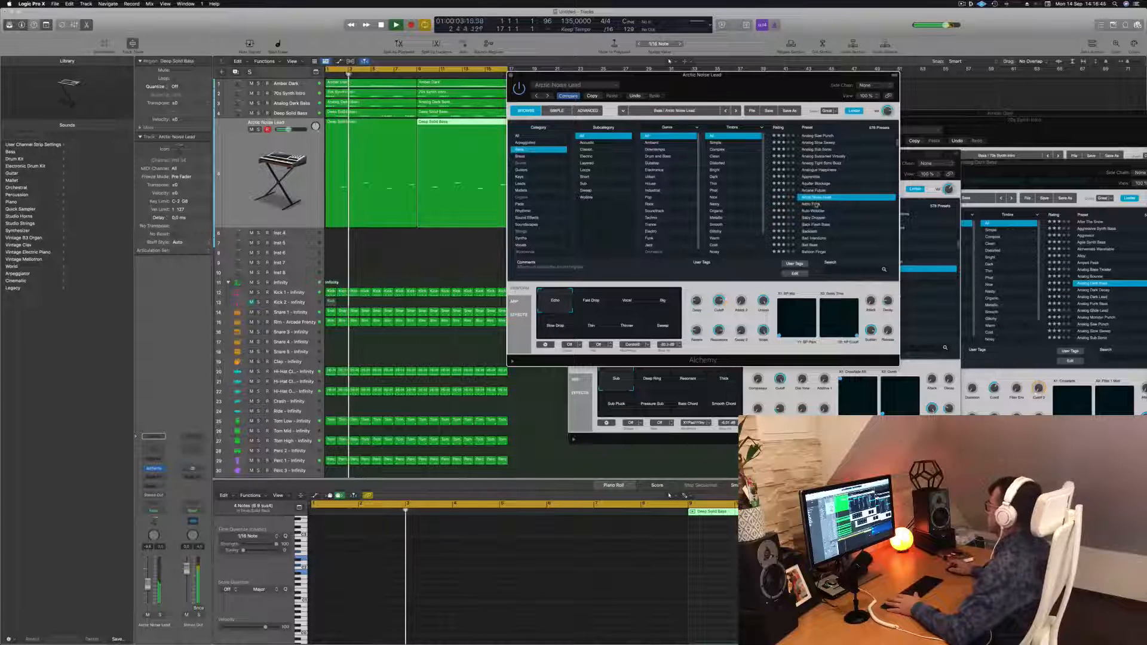
{"action": "left_click", "coordinate": [847, 204]}
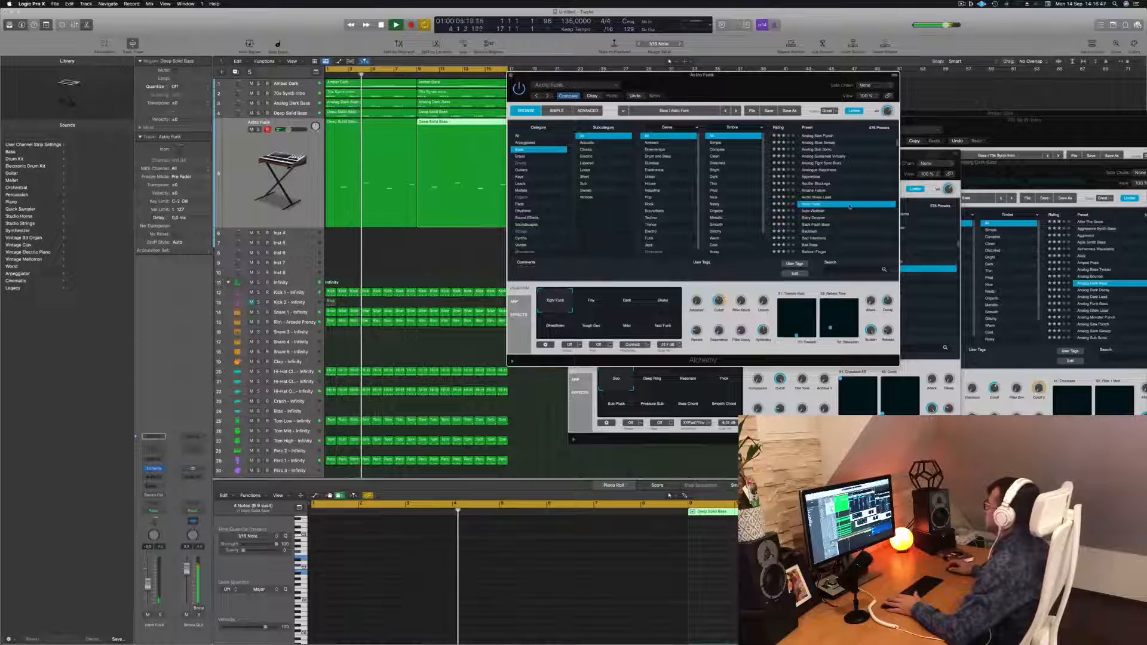
{"action": "left_click", "coordinate": [814, 211]}
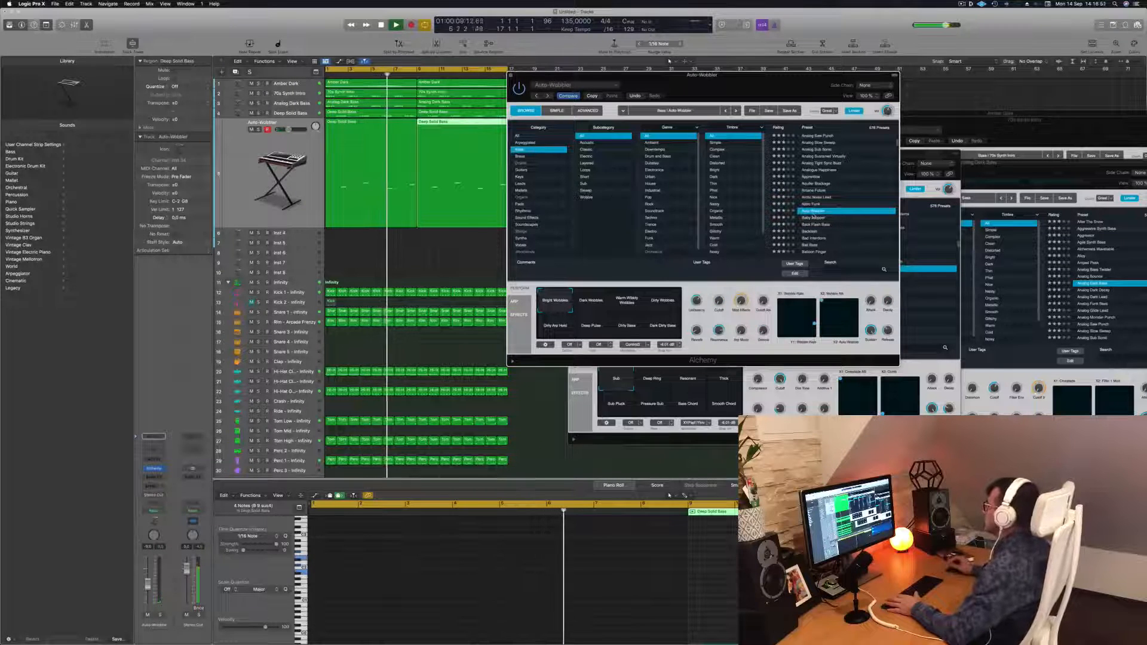
{"action": "left_click", "coordinate": [814, 218]}
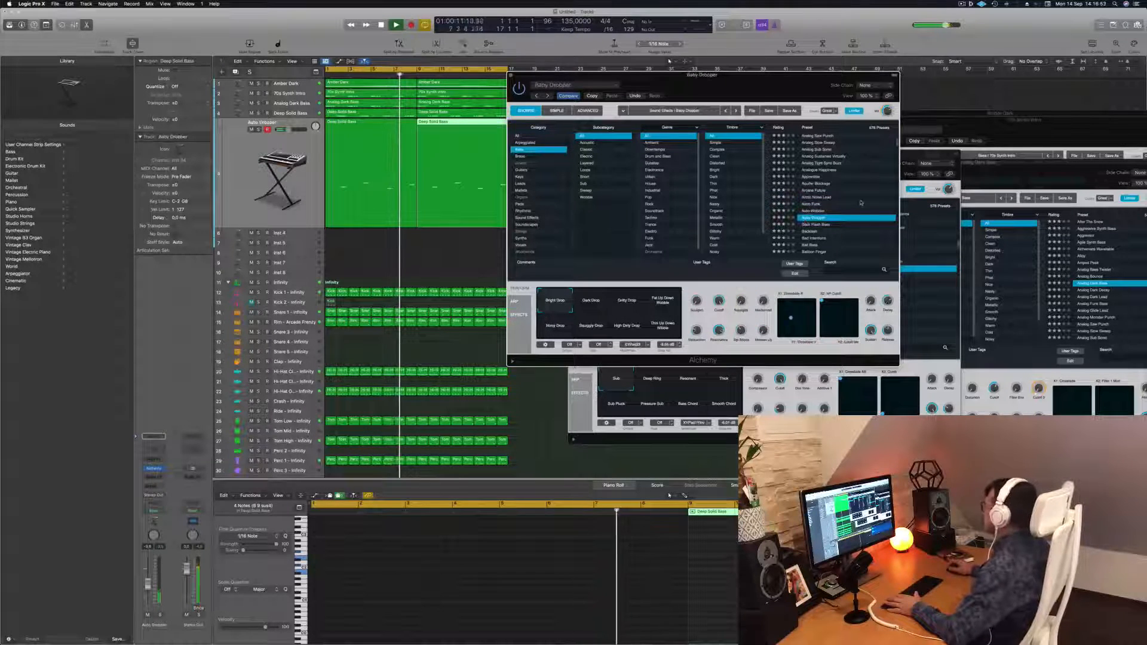
{"action": "scroll", "coordinate": [855, 206], "scroll_direction": "down", "scroll_amount": 3}
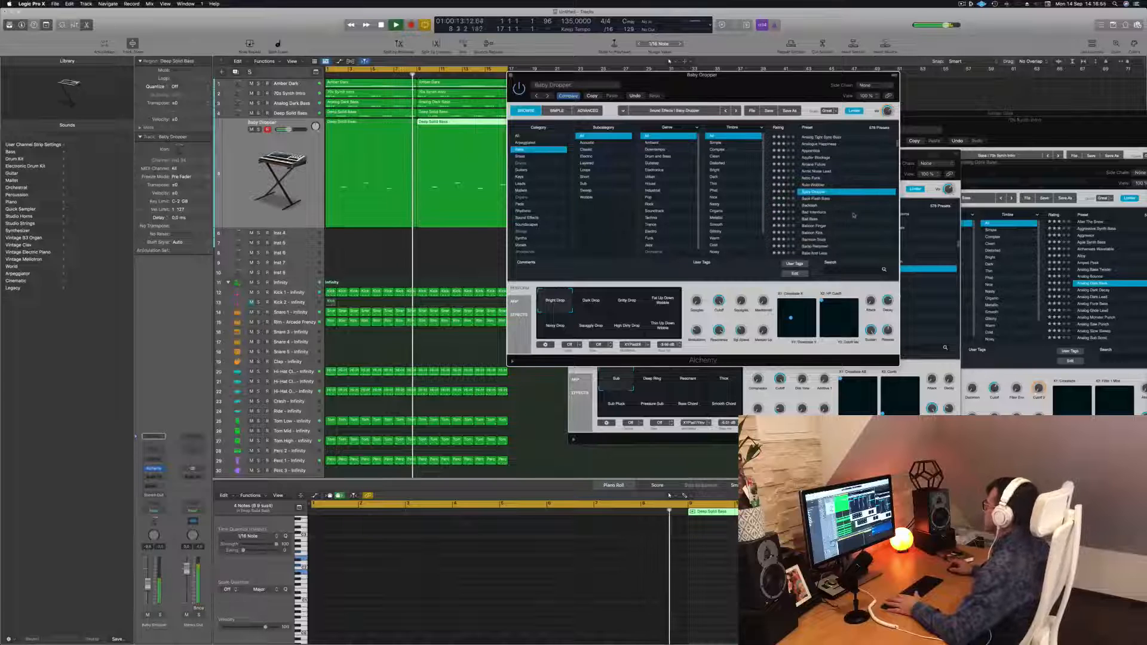
{"action": "left_click", "coordinate": [822, 214]}
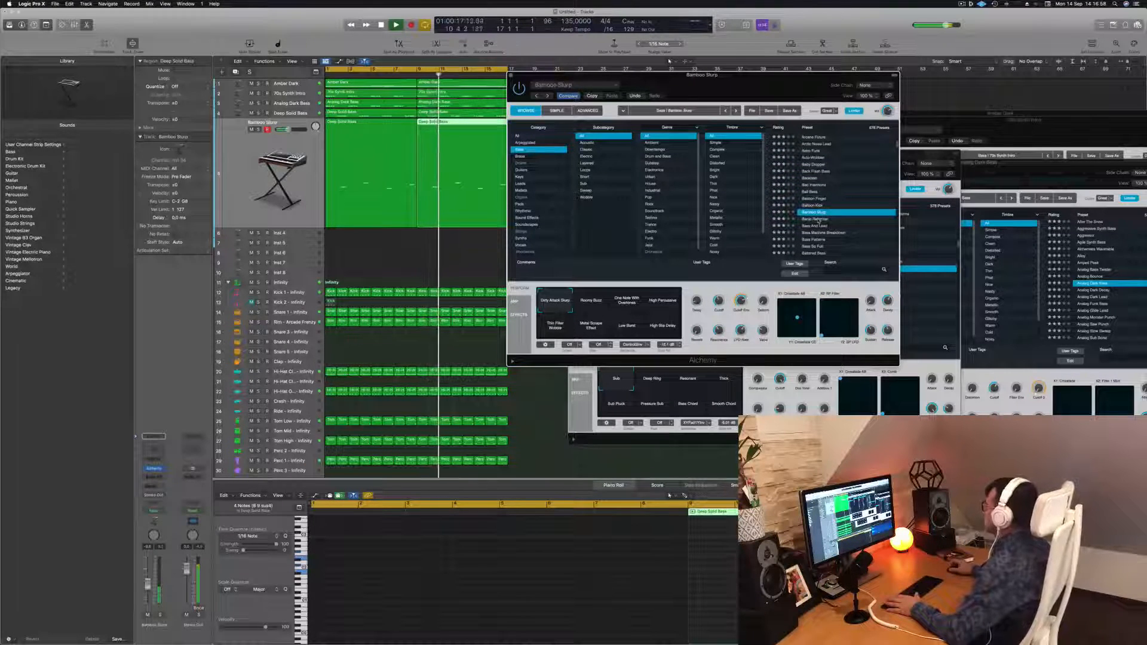
Audition Banjo Reformer, Bass Acid Lead, Bass Patterns, Bass So Full and Big Bass presets on the track
{"action": "left_click", "coordinate": [819, 220]}
{"action": "scroll", "coordinate": [845, 211], "scroll_direction": "down", "scroll_amount": 1}
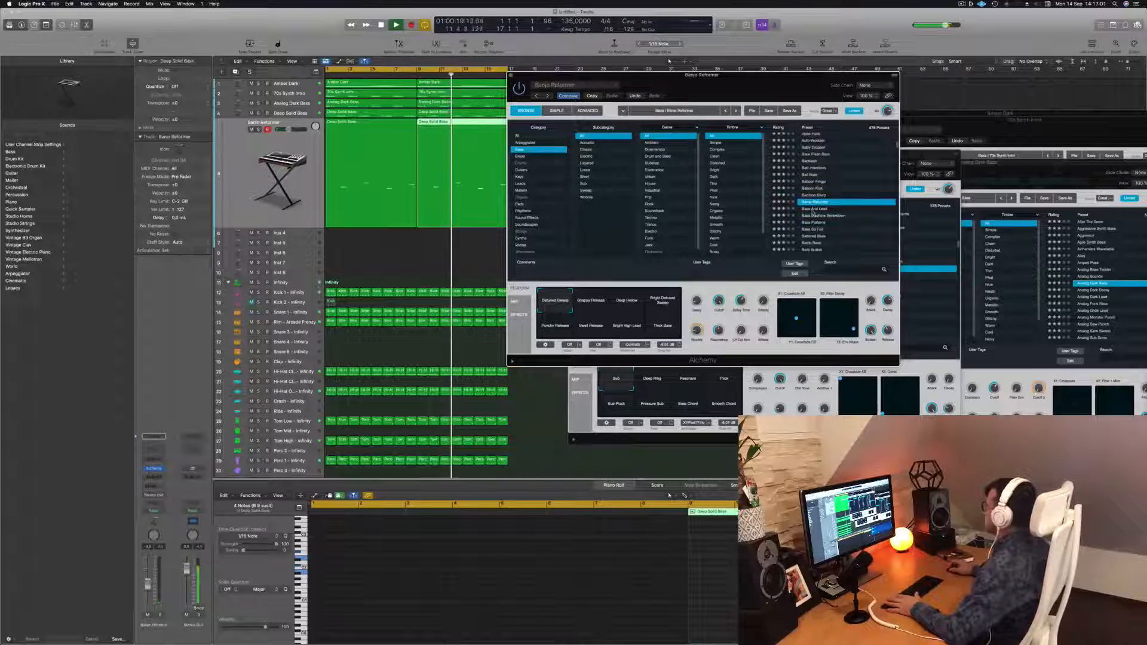
{"action": "left_click", "coordinate": [816, 209]}
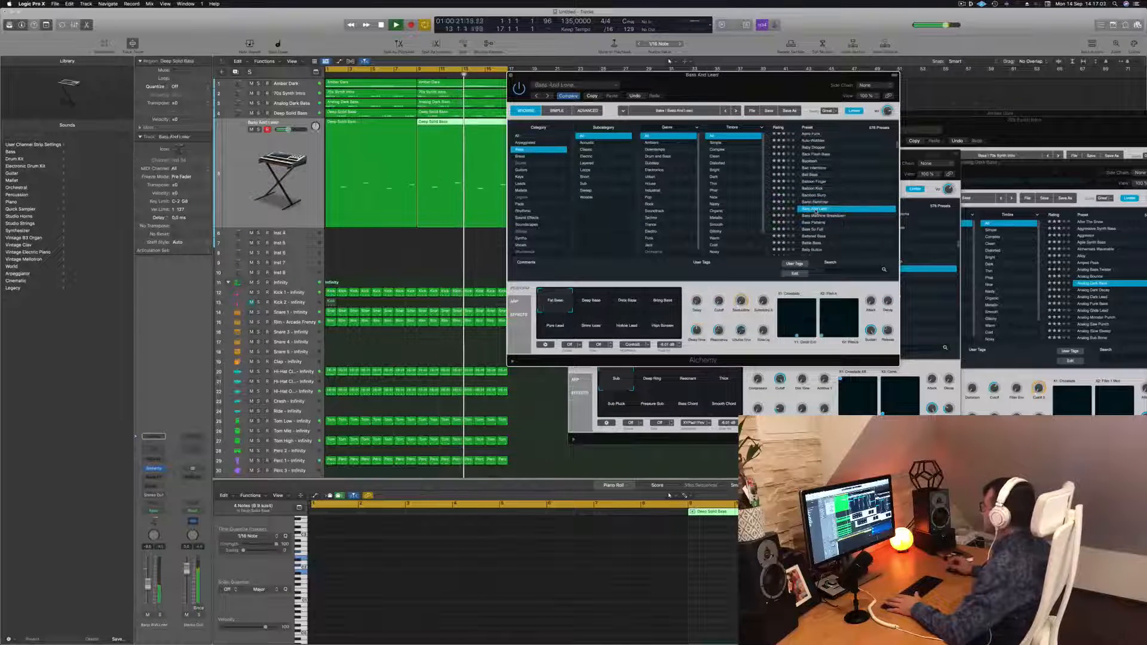
{"action": "scroll", "coordinate": [842, 200], "scroll_direction": "down", "scroll_amount": 3}
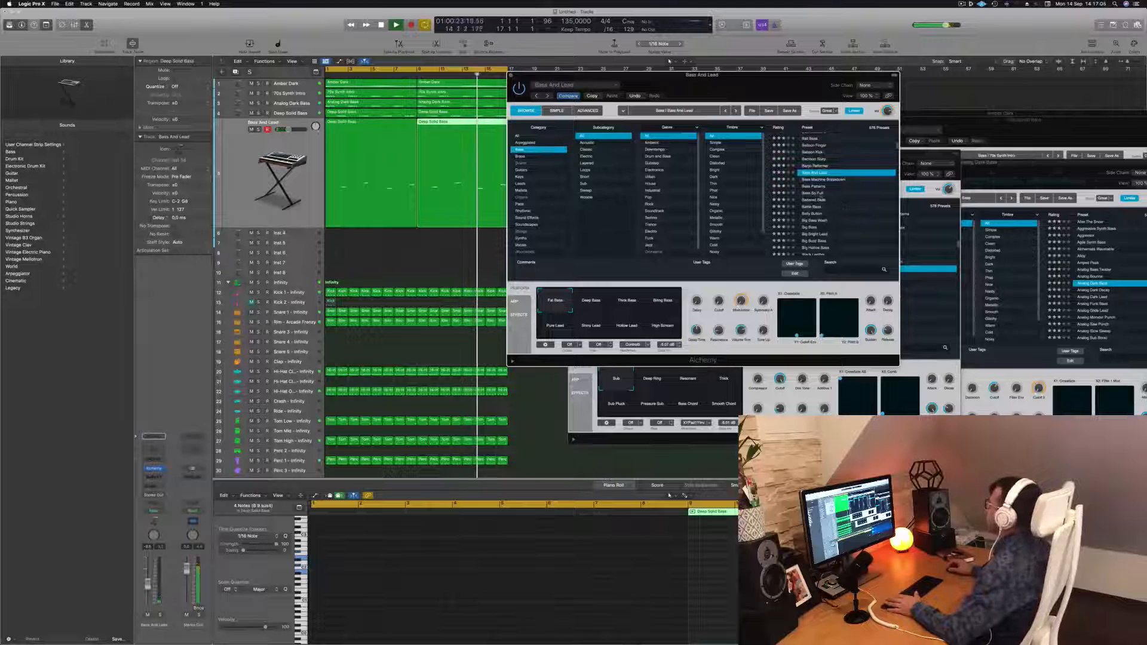
{"action": "left_click", "coordinate": [806, 186]}
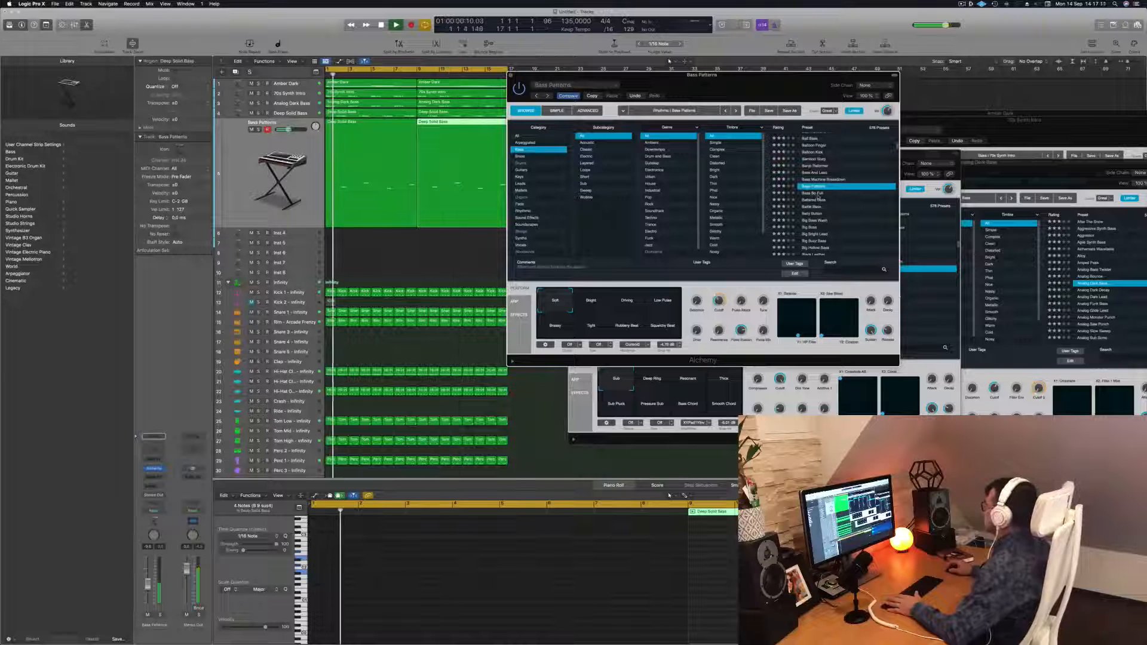
{"action": "left_click", "coordinate": [819, 193]}
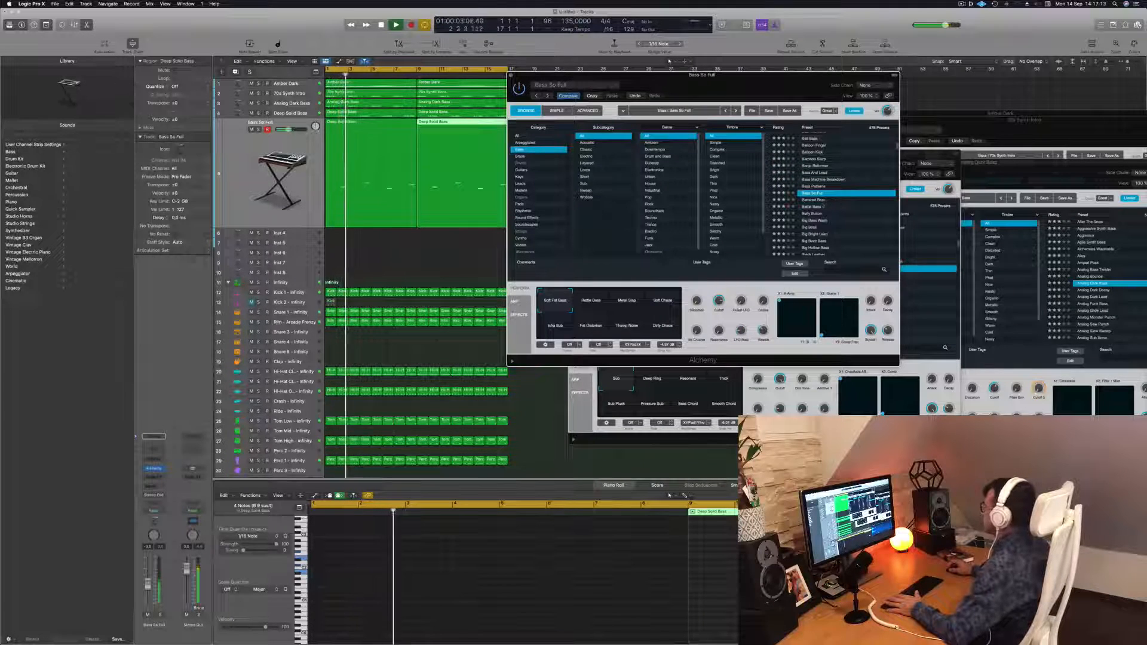
{"action": "left_click", "coordinate": [816, 200]}
{"action": "scroll", "coordinate": [839, 214], "scroll_direction": "down", "scroll_amount": 1}
{"action": "left_click", "coordinate": [817, 208]}
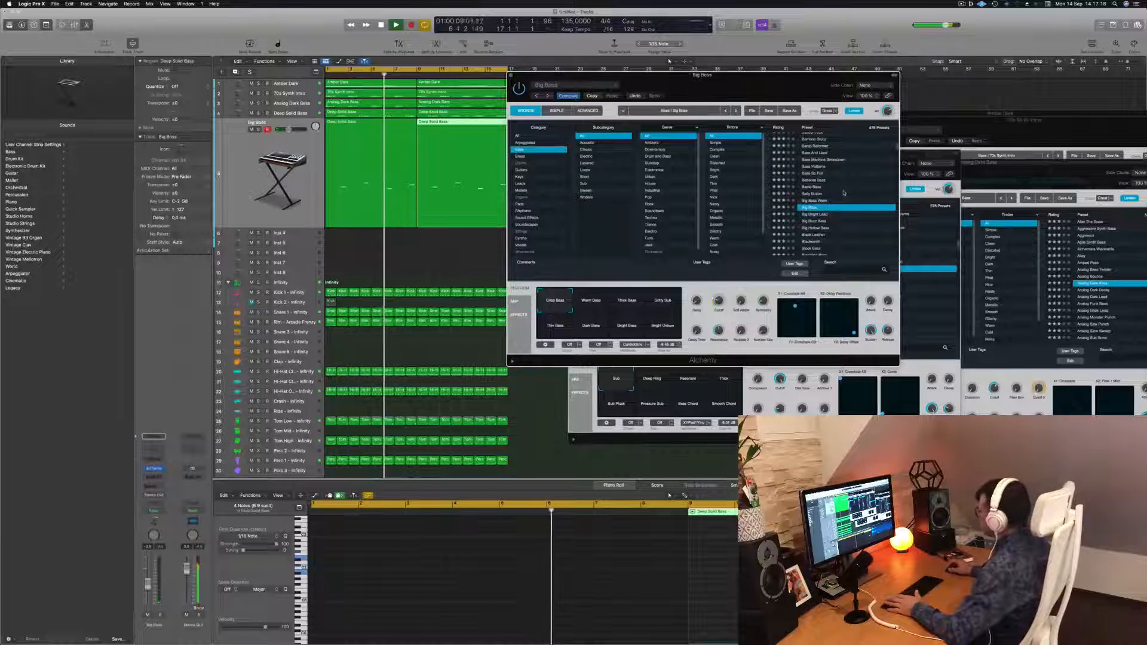
Try Black Leather, Block Bass and Blooming Bass presets, settling on the Bottom Feeder bass preset
{"action": "scroll", "coordinate": [844, 193], "scroll_direction": "down", "scroll_amount": 3}
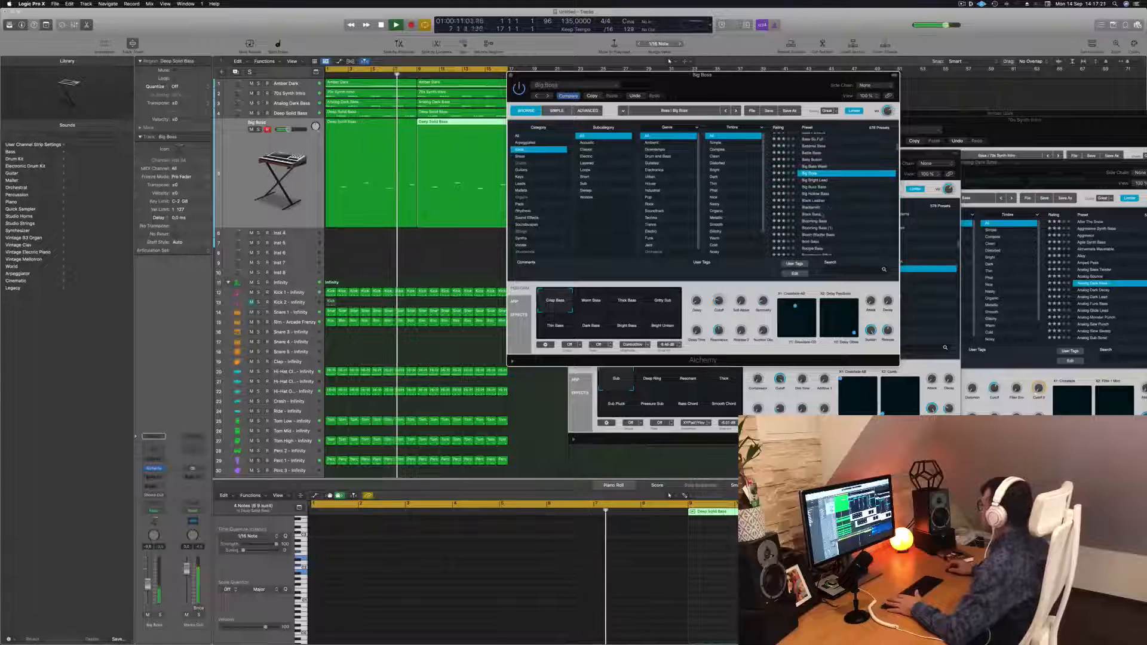
{"action": "left_click", "coordinate": [813, 200]}
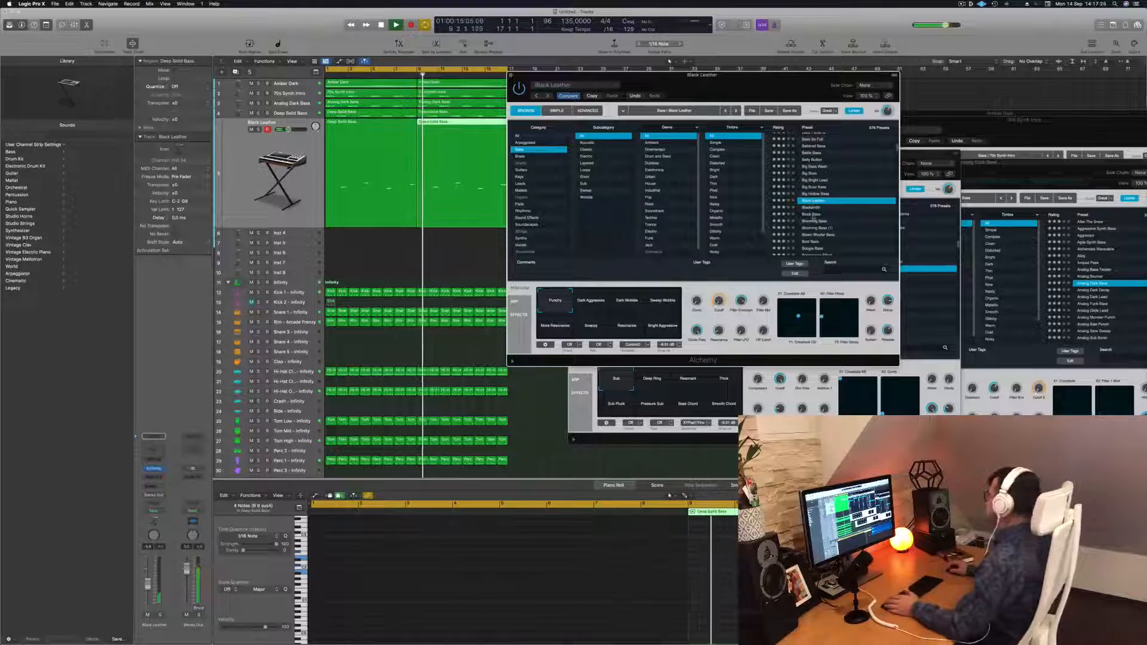
{"action": "left_click", "coordinate": [812, 215]}
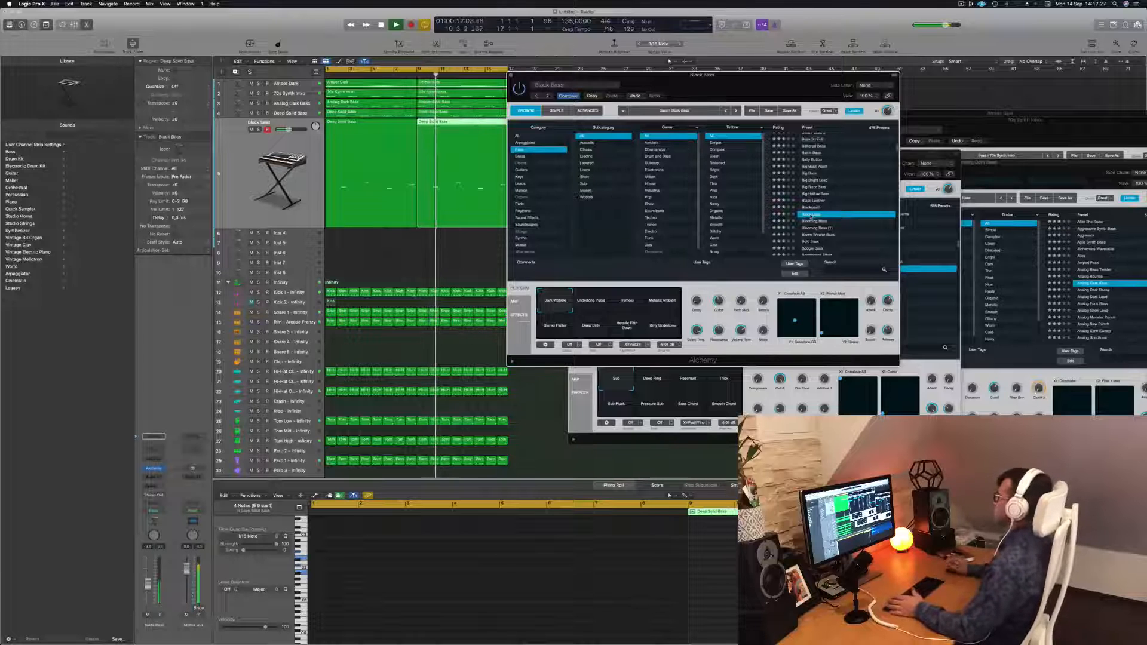
{"action": "left_click", "coordinate": [814, 229]}
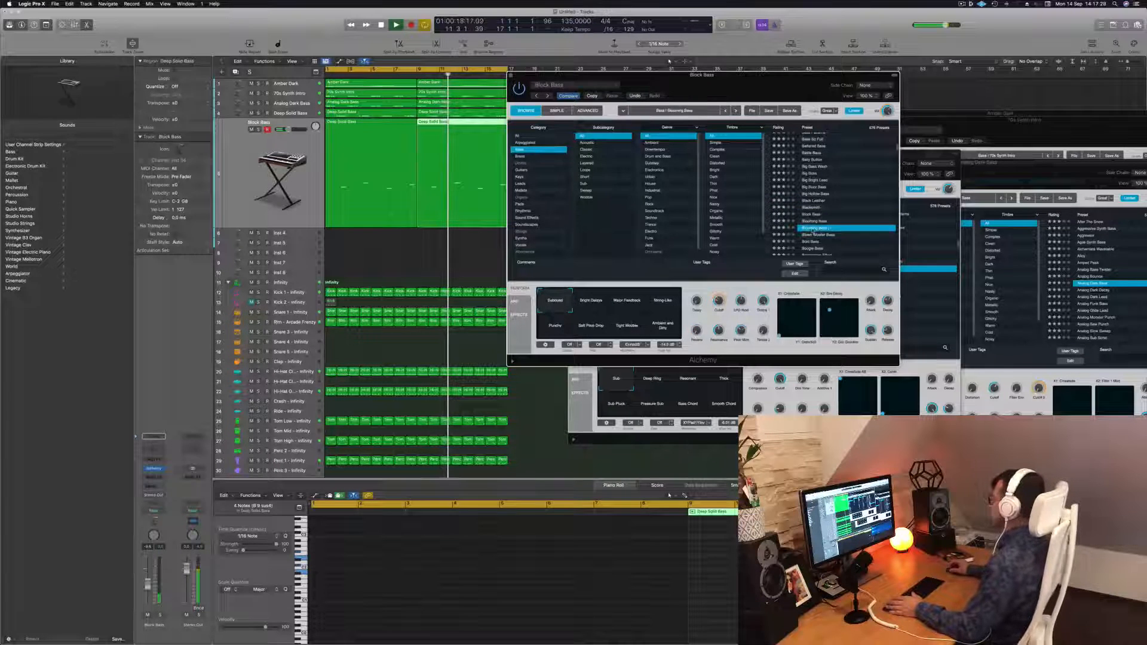
{"action": "scroll", "coordinate": [846, 199], "scroll_direction": "down", "scroll_amount": 2}
{"action": "scroll", "coordinate": [844, 207], "scroll_direction": "down", "scroll_amount": 3}
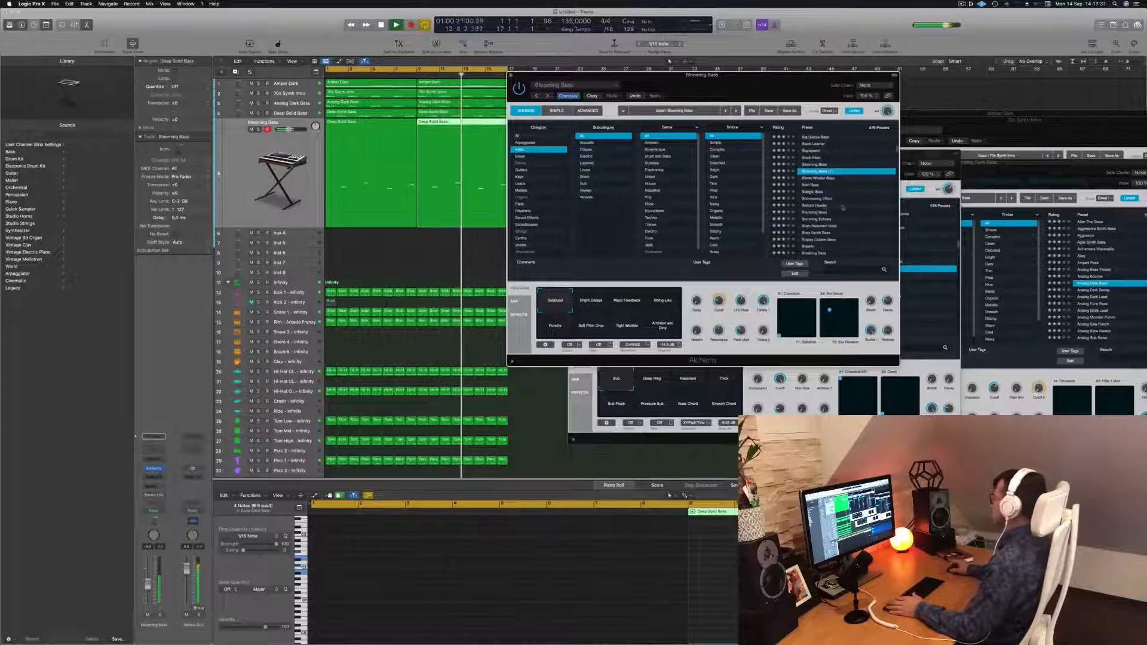
{"action": "left_click", "coordinate": [818, 205]}
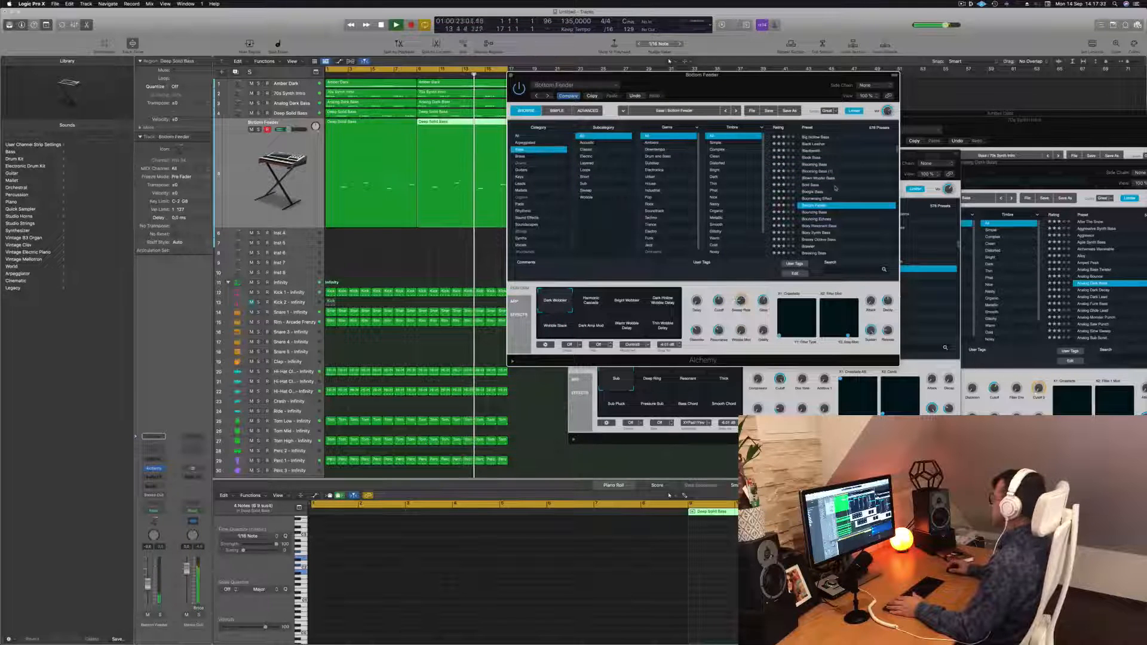
Audition more bass presets: Bouncing Echoes, Bluey Resonant Bass, Brawler, Bubbling Synth Bass, Caterpillar and Chaos Glide Bass
{"action": "scroll", "coordinate": [844, 207], "scroll_direction": "down", "scroll_amount": 2}
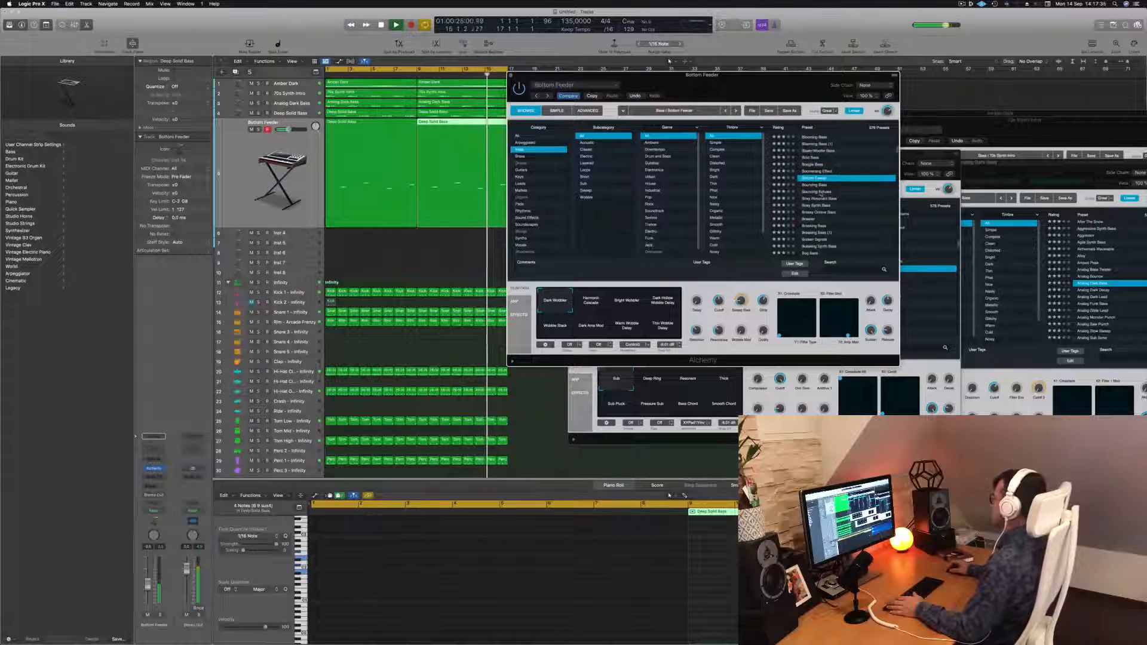
{"action": "left_click", "coordinate": [819, 192]}
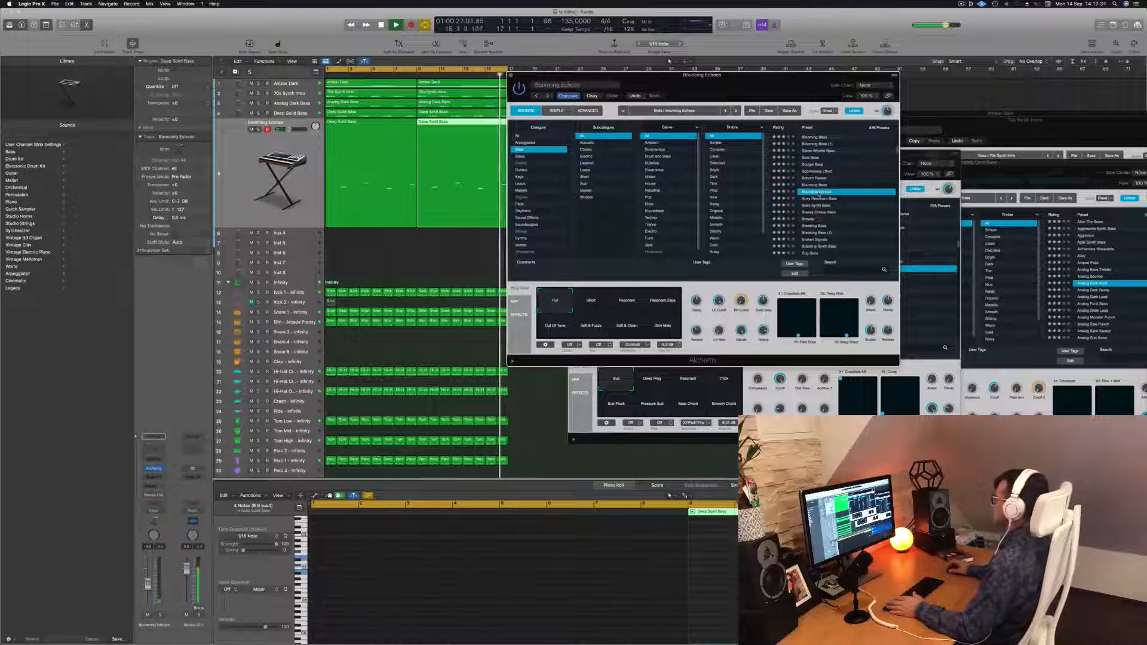
{"action": "key", "text": "Down"}
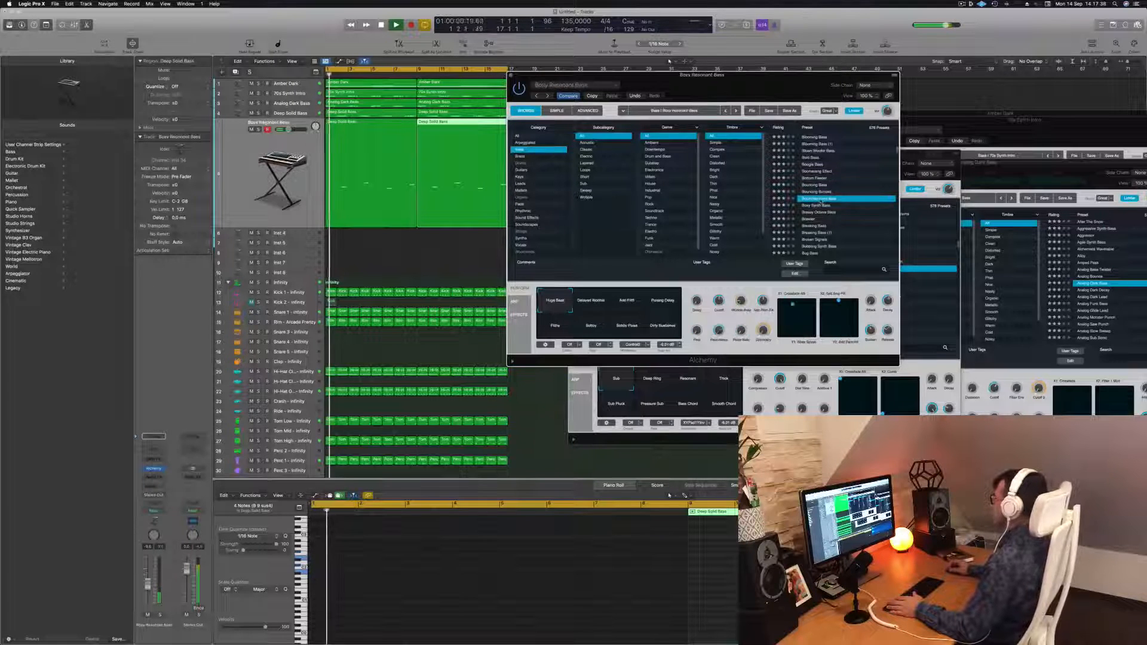
{"action": "scroll", "coordinate": [815, 205], "scroll_direction": "down", "scroll_amount": 2}
{"action": "left_click", "coordinate": [808, 204]}
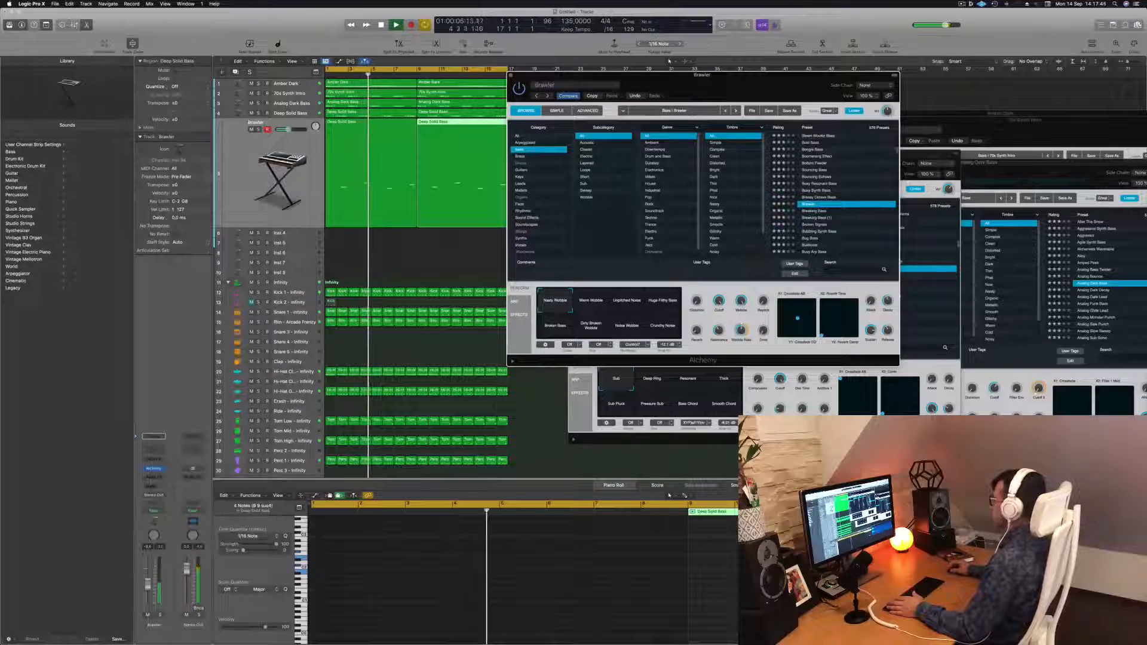
{"action": "key", "text": "Down"}
{"action": "key", "text": "Down"}
{"action": "key", "text": "Down"}
{"action": "key", "text": "Down"}
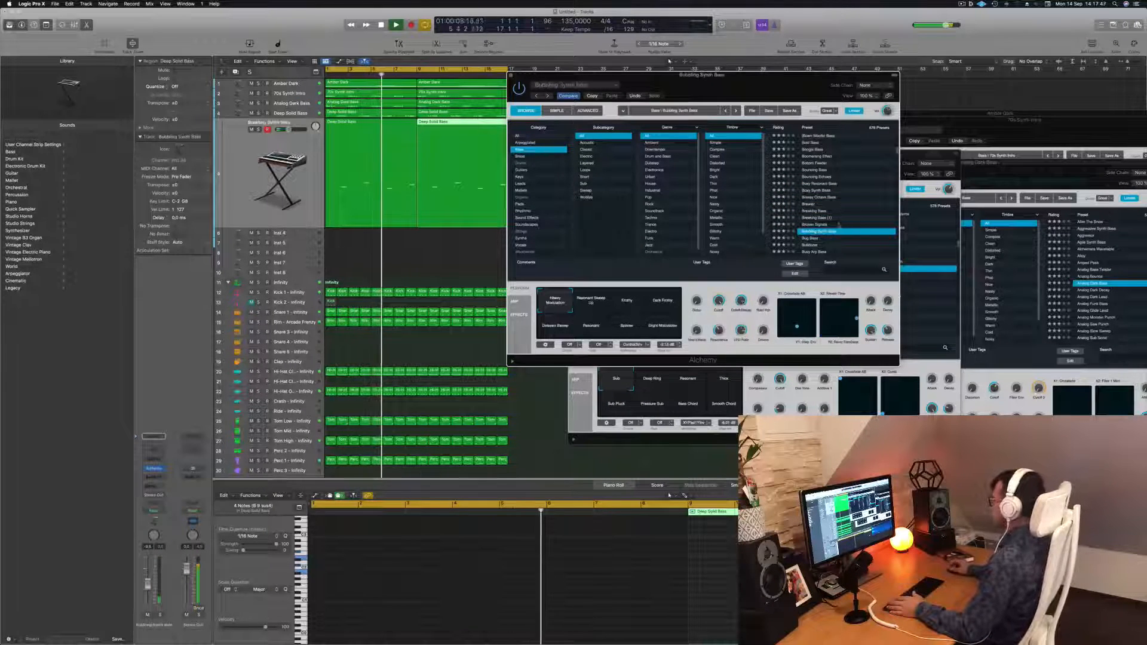
{"action": "key", "text": "Down"}
{"action": "key", "text": "Down"}
{"action": "key", "text": "Down"}
{"action": "key", "text": "Down"}
{"action": "key", "text": "Down"}
{"action": "key", "text": "Down"}
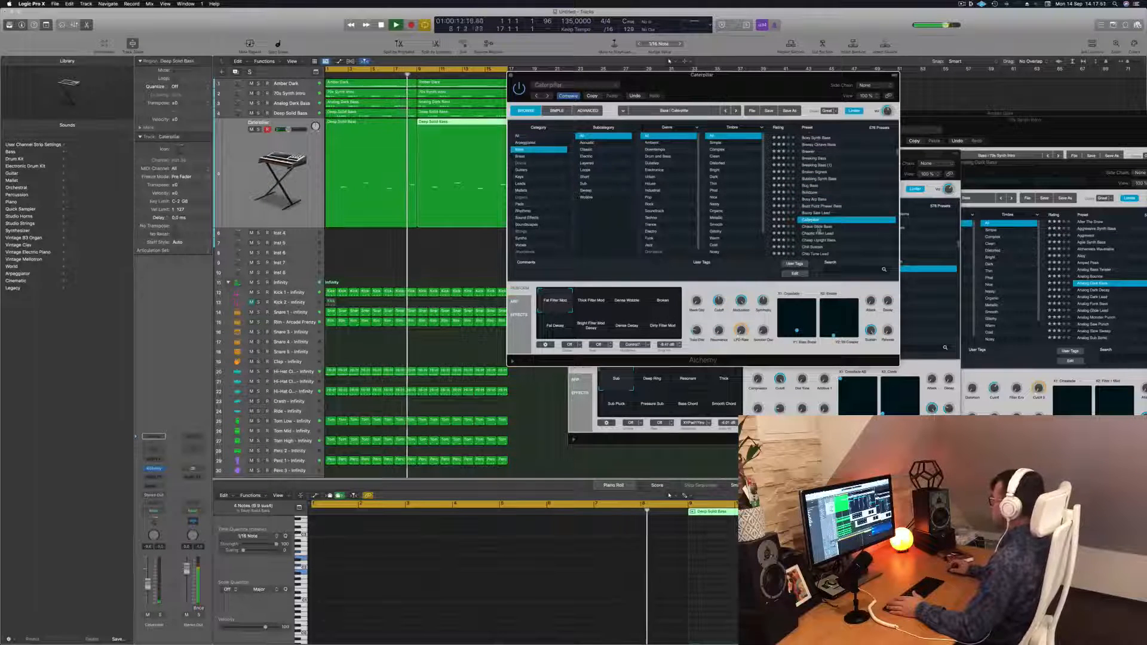
{"action": "key", "text": "Down"}
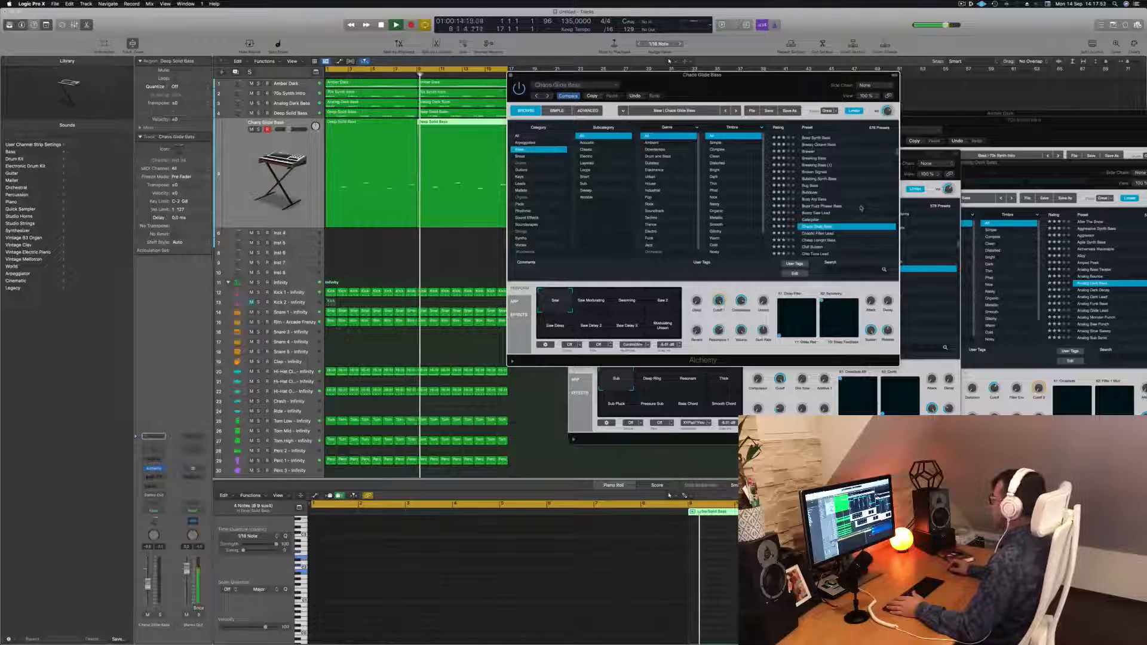
Try the Chill Sustain preset with a volume tweak, then load the Chip Tune Lead preset on the track
{"action": "scroll", "coordinate": [858, 203], "scroll_direction": "down", "scroll_amount": 1}
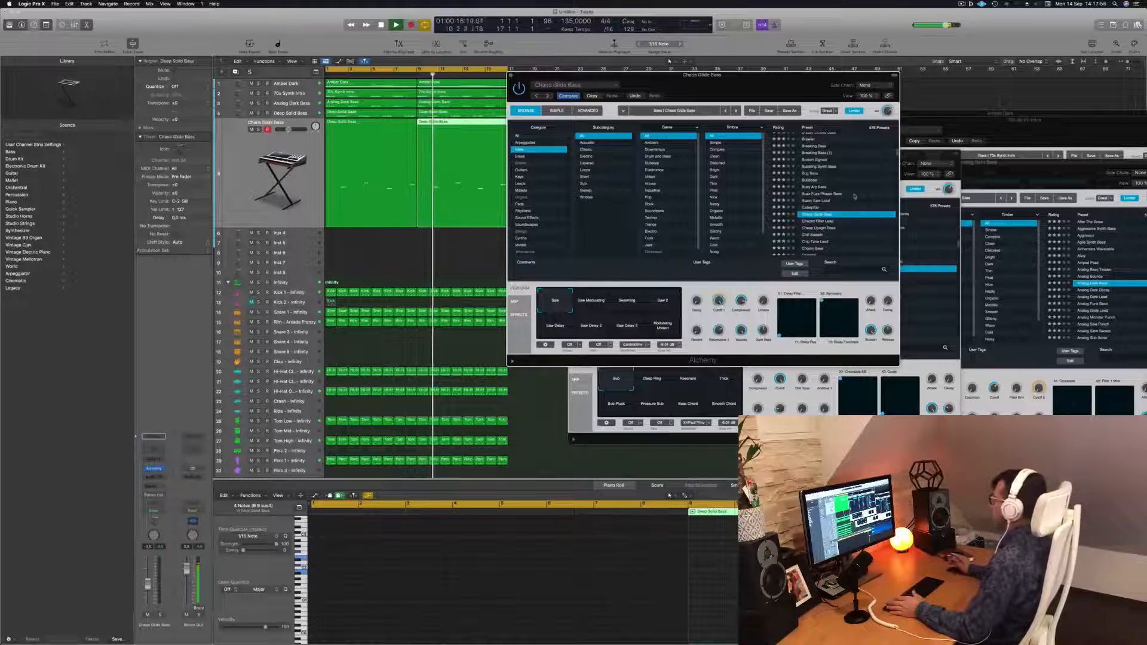
{"action": "left_click", "coordinate": [817, 235]}
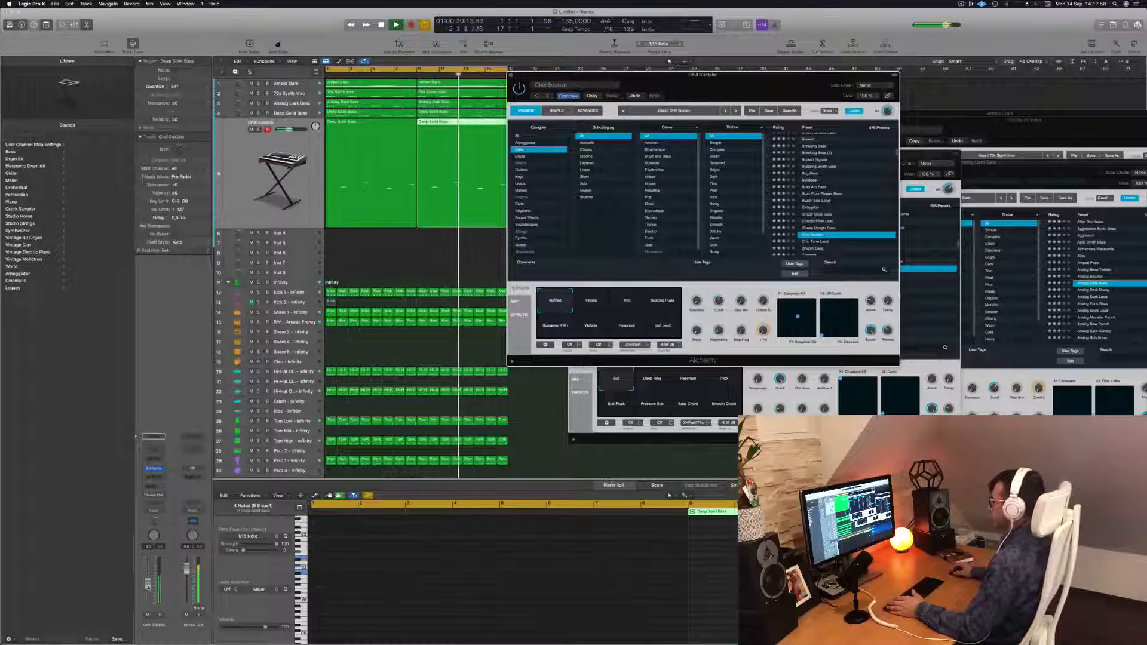
{"action": "left_click_drag", "start_coordinate": [148, 587], "coordinate": [148, 589]}
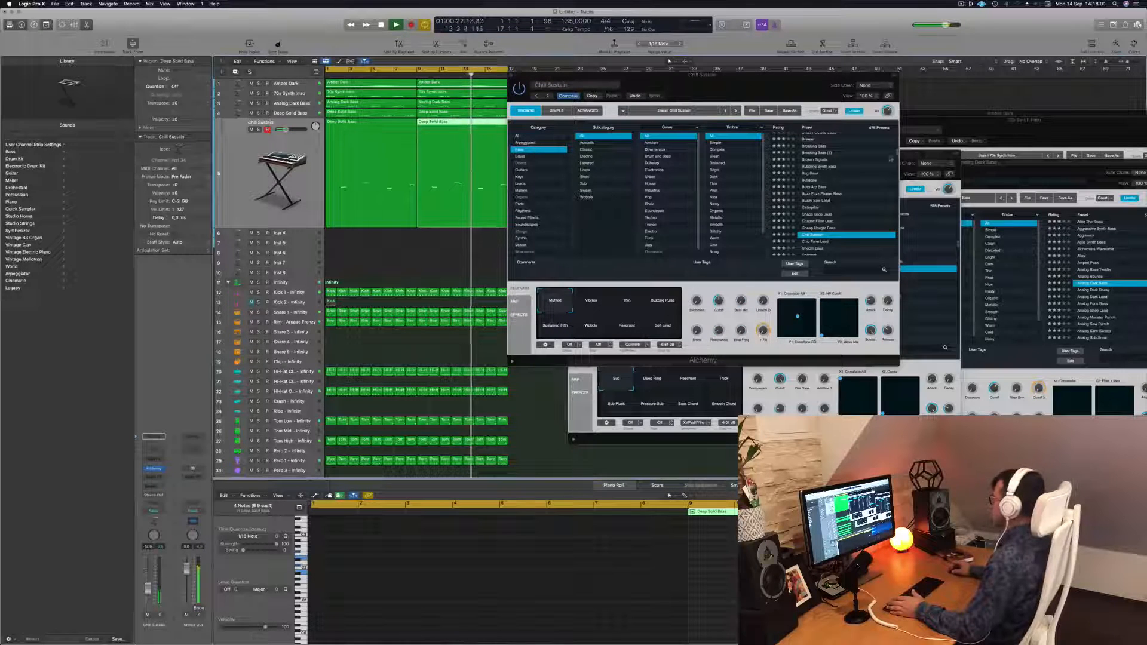
{"action": "scroll", "coordinate": [829, 179], "scroll_direction": "down", "scroll_amount": 4}
{"action": "left_click", "coordinate": [827, 172]}
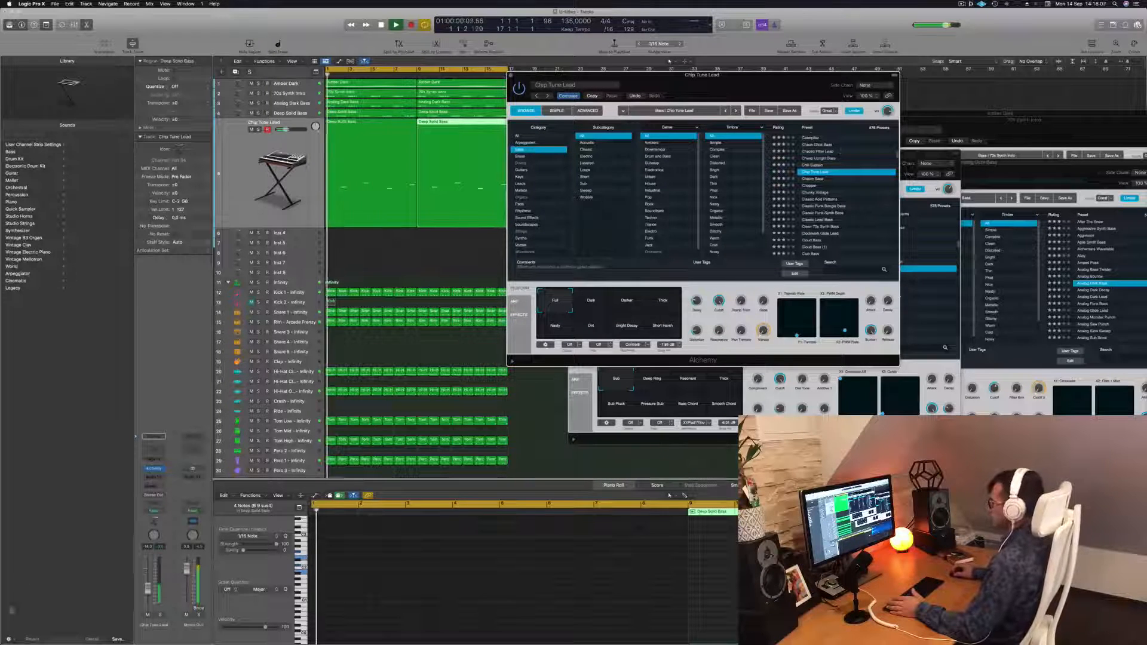
Adjust the track volume and try the Dark, Darker and Full sound settings on Chip Tune Lead, then close the plug-in
{"action": "left_click_drag", "start_coordinate": [148, 589], "coordinate": [147, 591]}
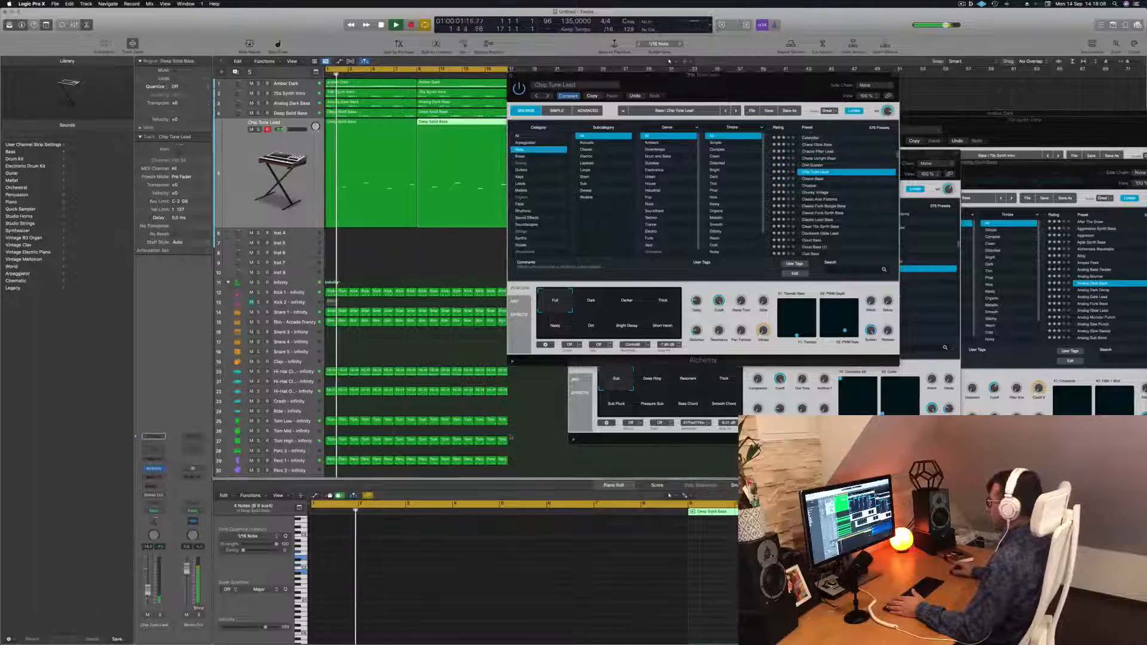
{"action": "left_click", "coordinate": [650, 387]}
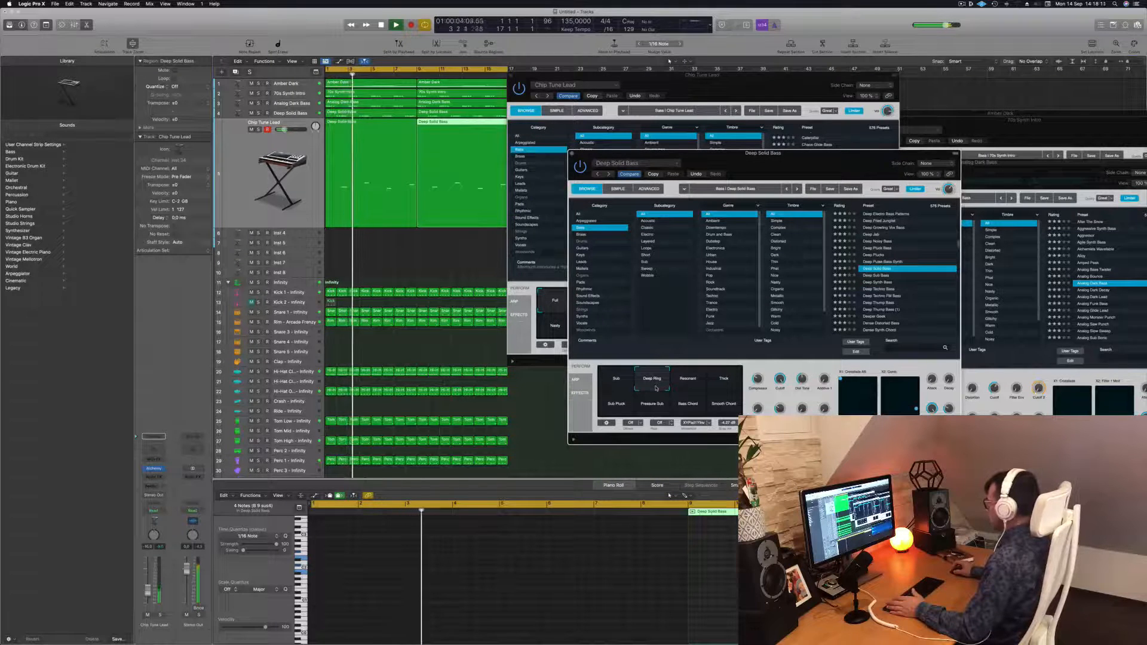
{"action": "left_click_drag", "start_coordinate": [767, 167], "coordinate": [1035, 166]}
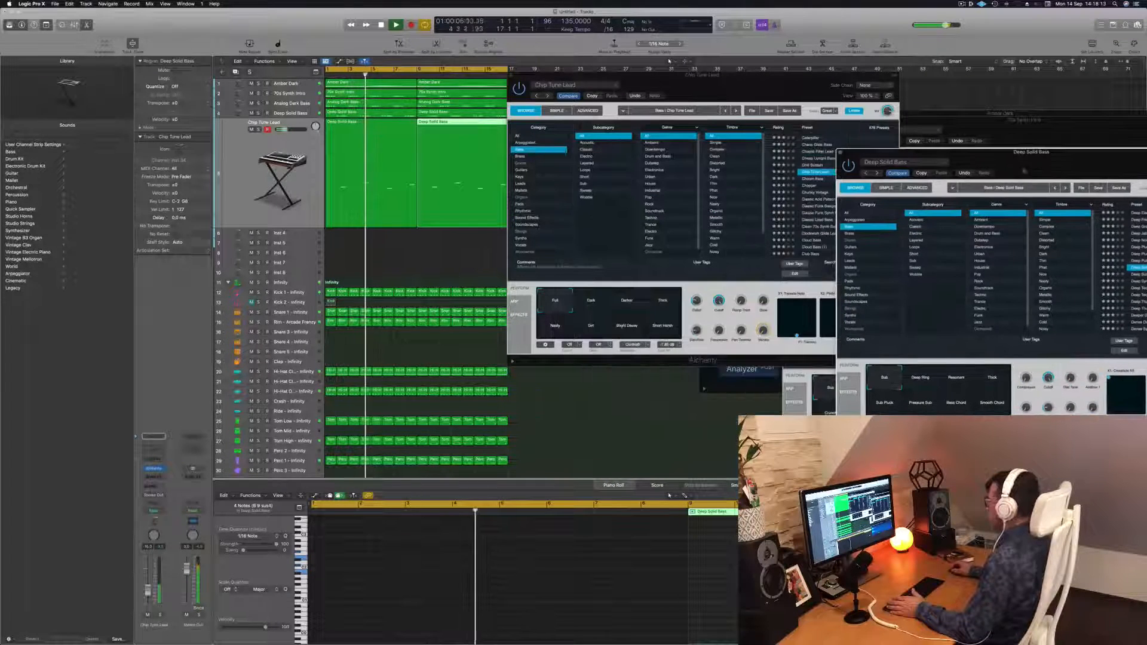
{"action": "left_click", "coordinate": [584, 304]}
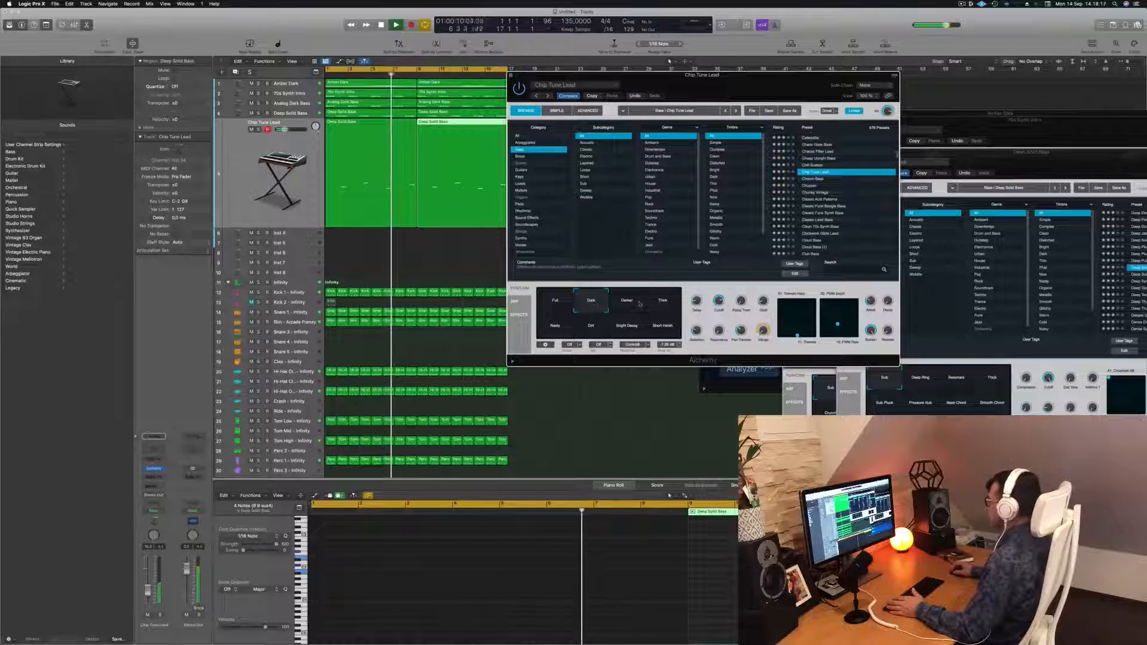
{"action": "left_click", "coordinate": [637, 304]}
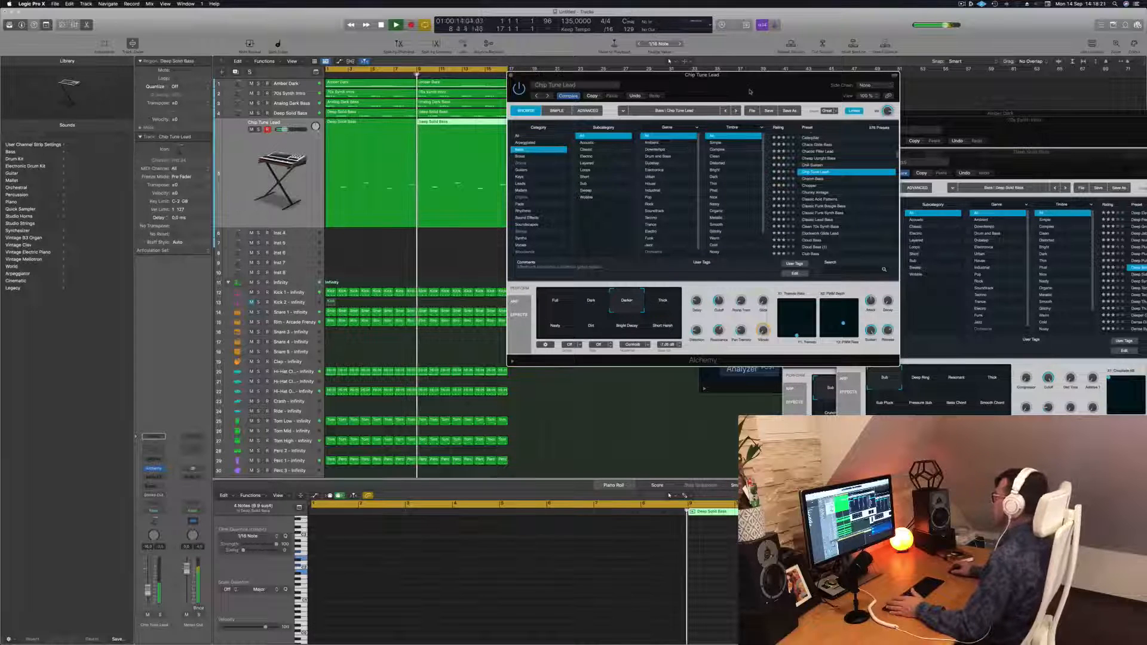
{"action": "left_click_drag", "start_coordinate": [752, 92], "coordinate": [632, 86]}
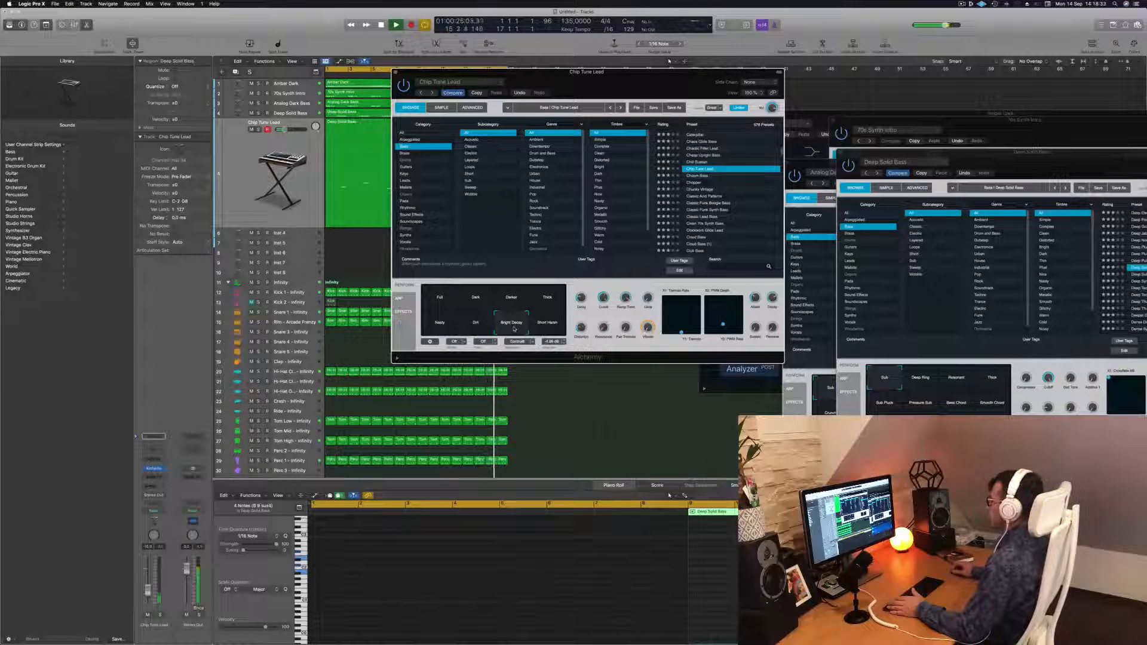
{"action": "left_click", "coordinate": [440, 300]}
{"action": "left_click_drag", "start_coordinate": [619, 72], "coordinate": [636, 73]}
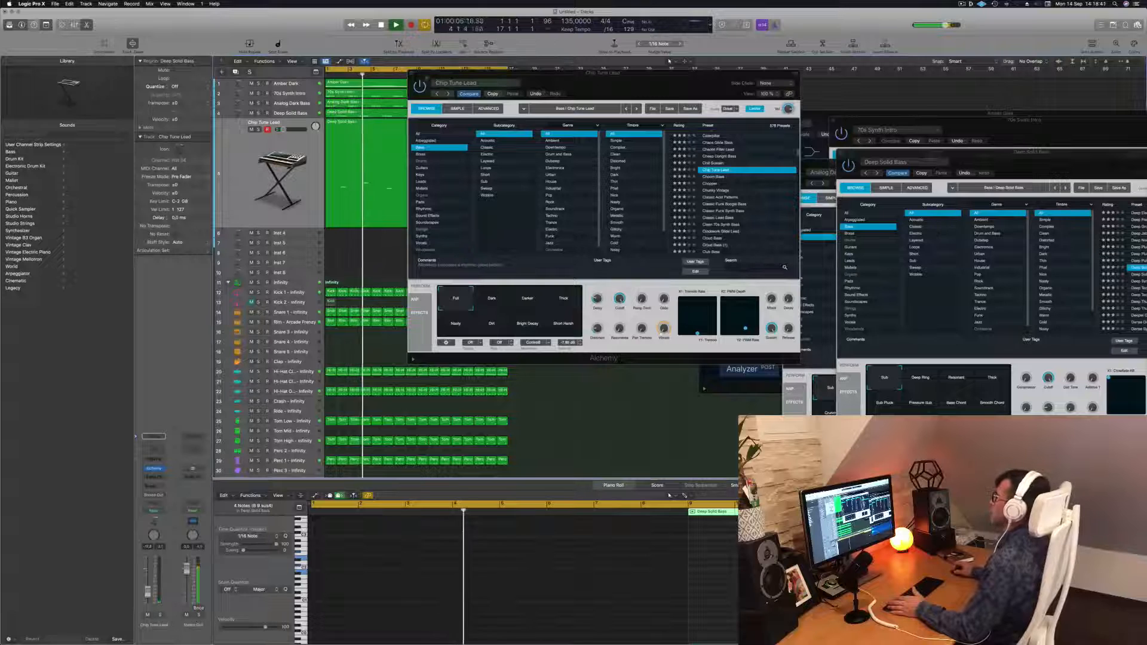
{"action": "left_click", "coordinate": [412, 73]}
Lower the output gain in the Channel EQ of the Chip Tune Lead track
{"action": "left_click", "coordinate": [371, 167], "text": "shift"}
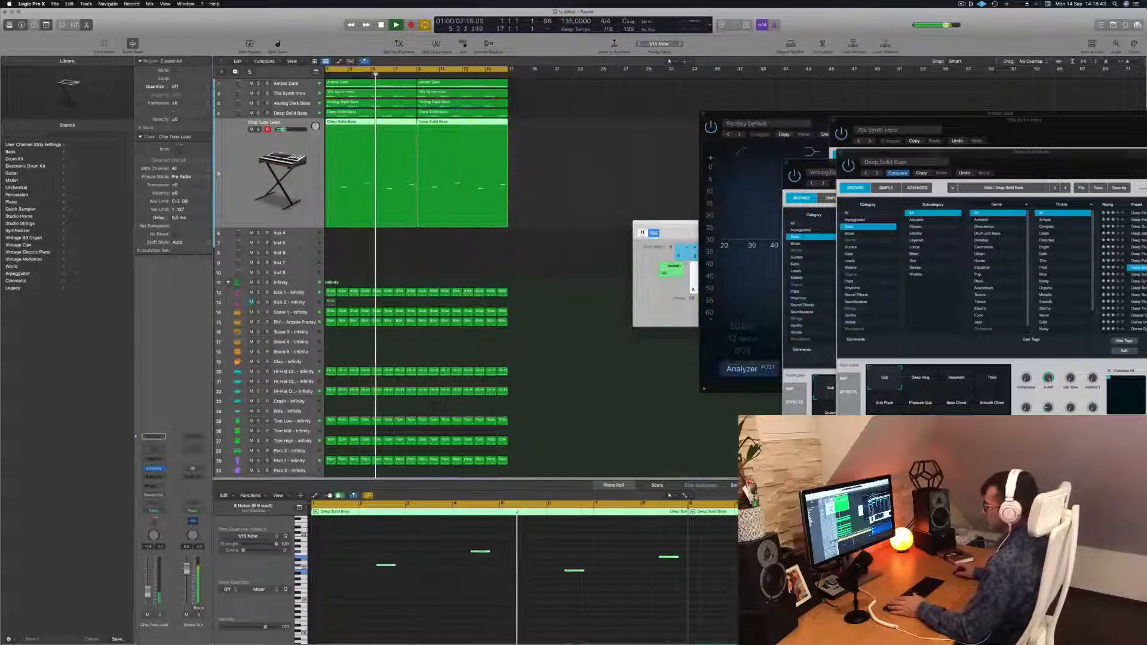
{"action": "left_click", "coordinate": [154, 448]}
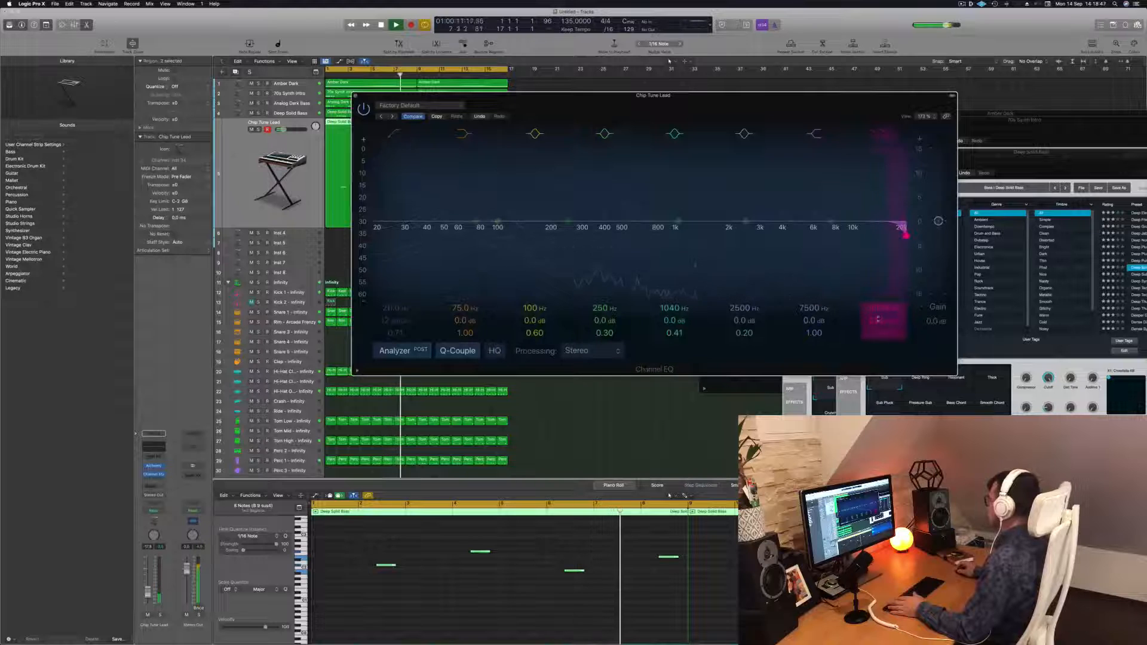
{"action": "left_click_drag", "start_coordinate": [878, 309], "coordinate": [878, 340]}
{"action": "left_click", "coordinate": [355, 97]}
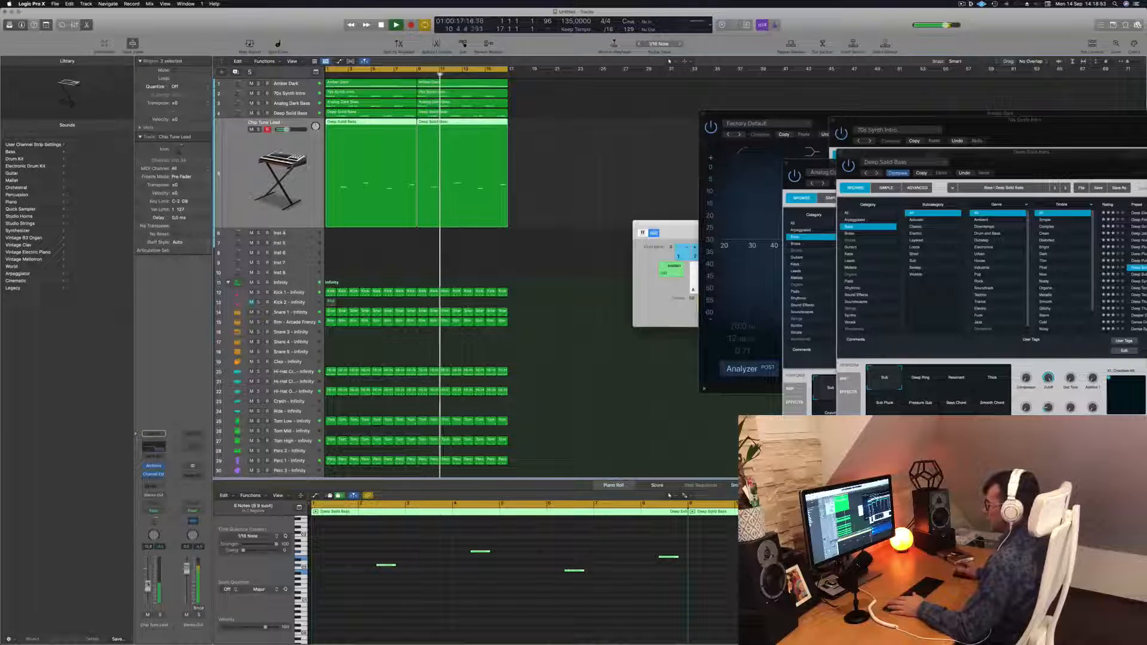
Copy the Amber Dark melody region onto the empty Inst 4 track
{"action": "left_click", "coordinate": [428, 327]}
{"action": "key", "text": "Return"}
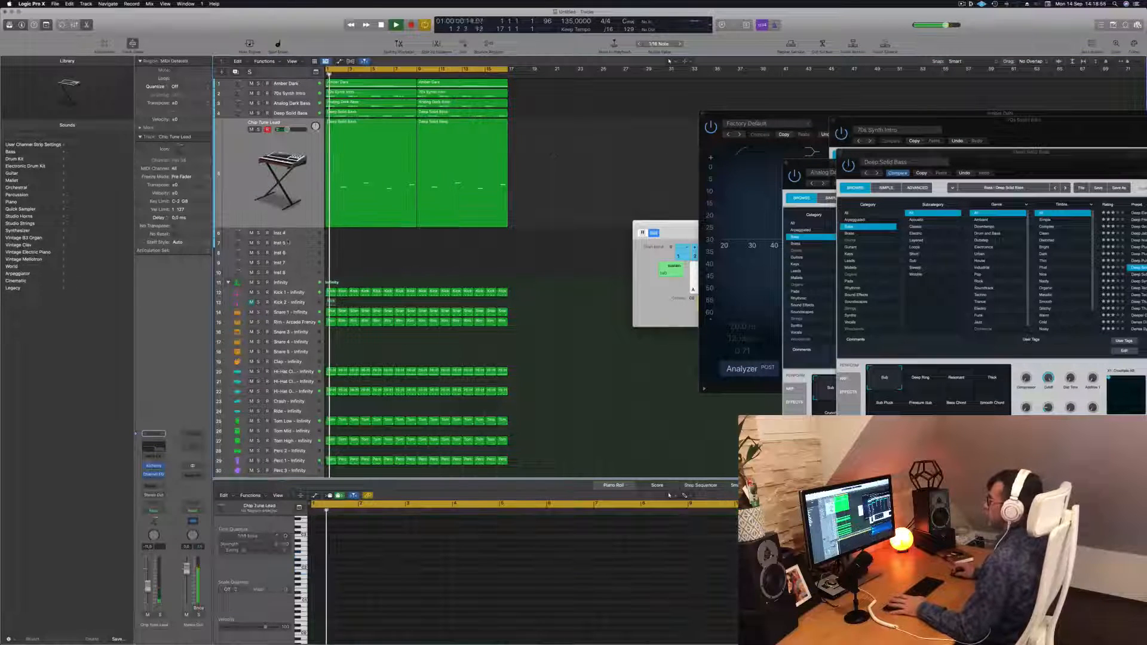
{"action": "left_click", "coordinate": [295, 235]}
{"action": "left_click_drag", "start_coordinate": [388, 84], "coordinate": [465, 140]}
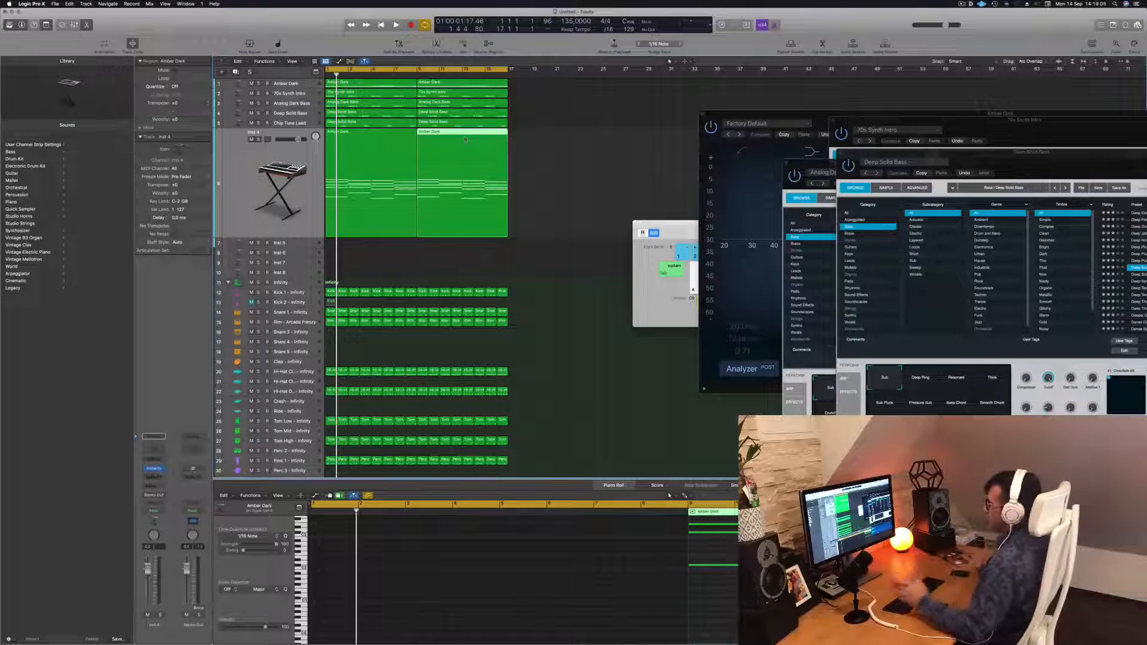
{"action": "left_click", "coordinate": [307, 161]}
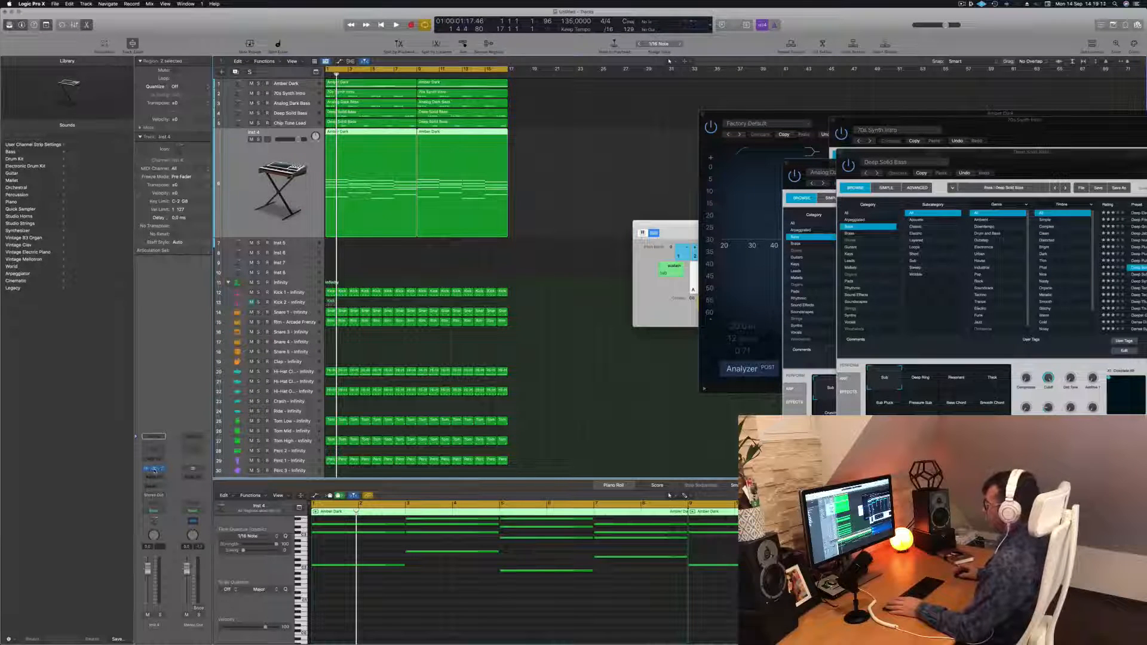
Open Inst 4's Alchemy instrument and load the 1970s Analog Arp preset
{"action": "left_click_drag", "start_coordinate": [638, 104], "coordinate": [708, 111]}
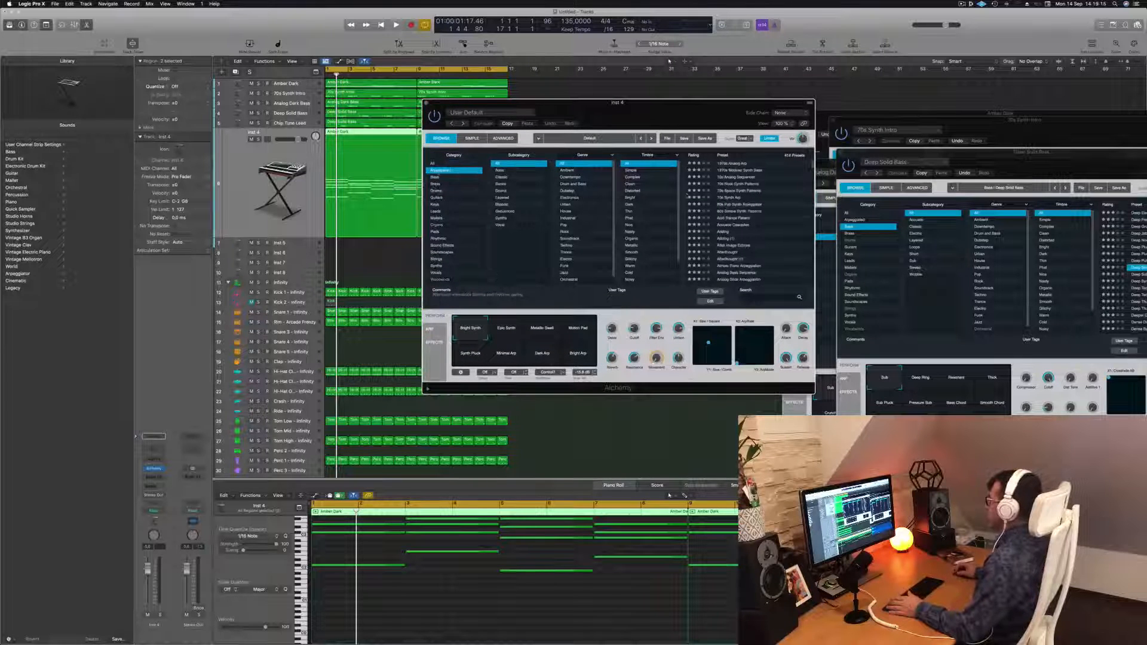
{"action": "left_click_drag", "start_coordinate": [719, 113], "coordinate": [897, 98]}
{"action": "left_click", "coordinate": [151, 476]}
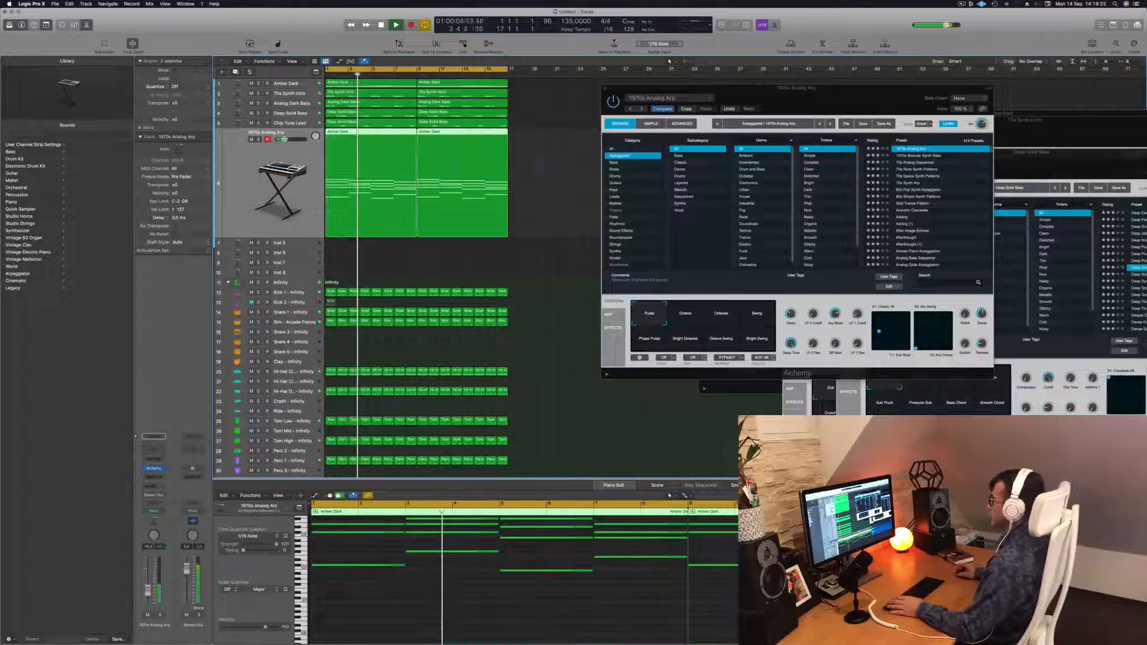
Select all notes in the Inst 4 region, transpose them down one octave and play the project
{"action": "left_click", "coordinate": [476, 602]}
{"action": "key", "text": "super+a"}
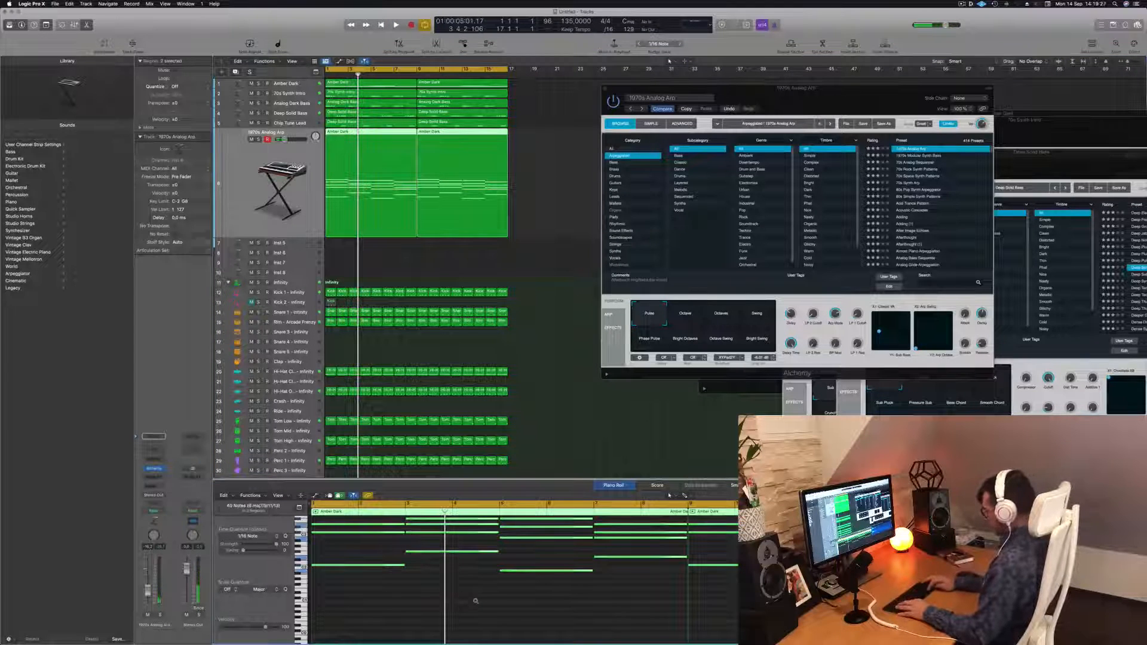
{"action": "key", "text": "alt+shift+Down"}
{"action": "key", "text": "space"}
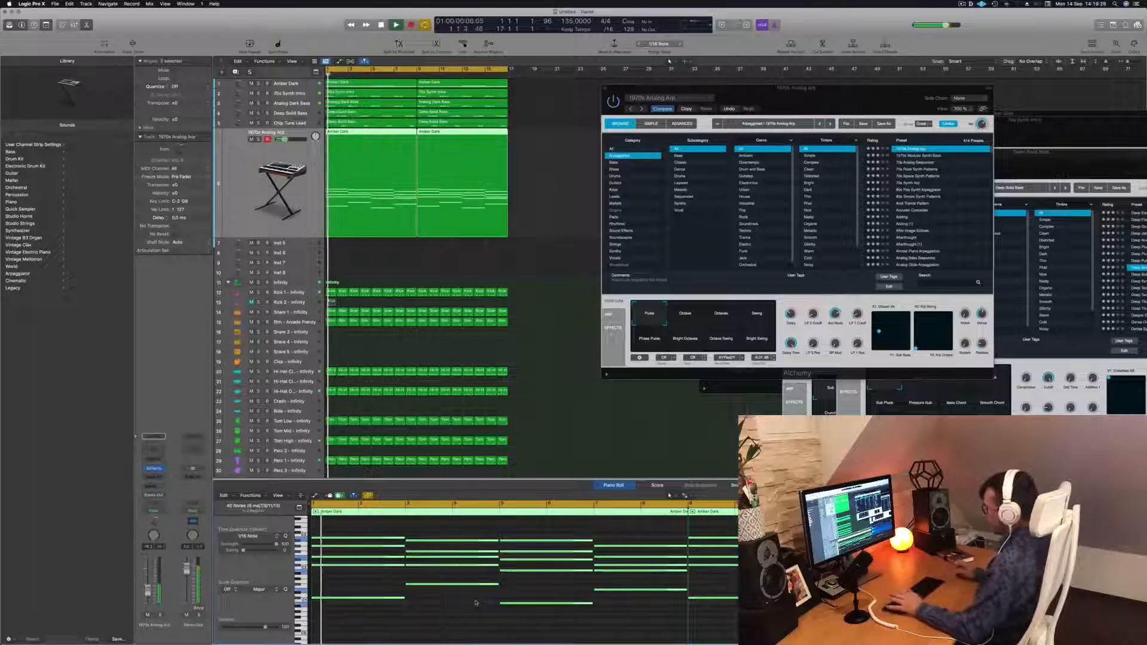
Audition the 1970s Modular Synth Bass preset, then load 70s Analog Sequencer on Inst 4
{"action": "left_click_drag", "start_coordinate": [857, 104], "coordinate": [818, 89]}
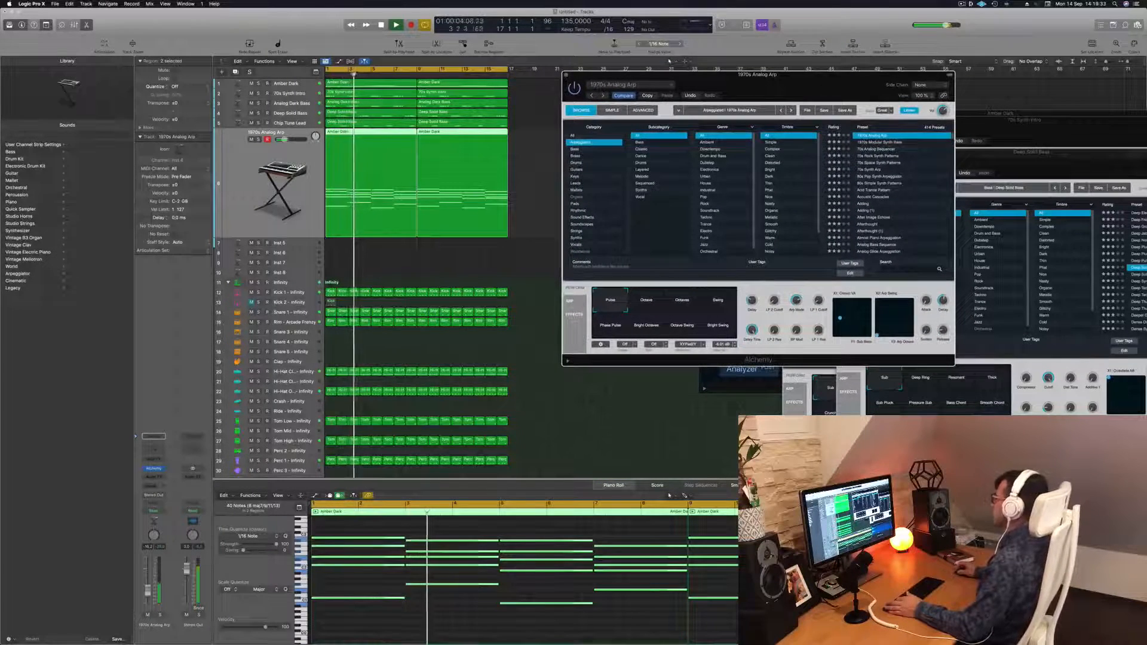
{"action": "left_click", "coordinate": [890, 142]}
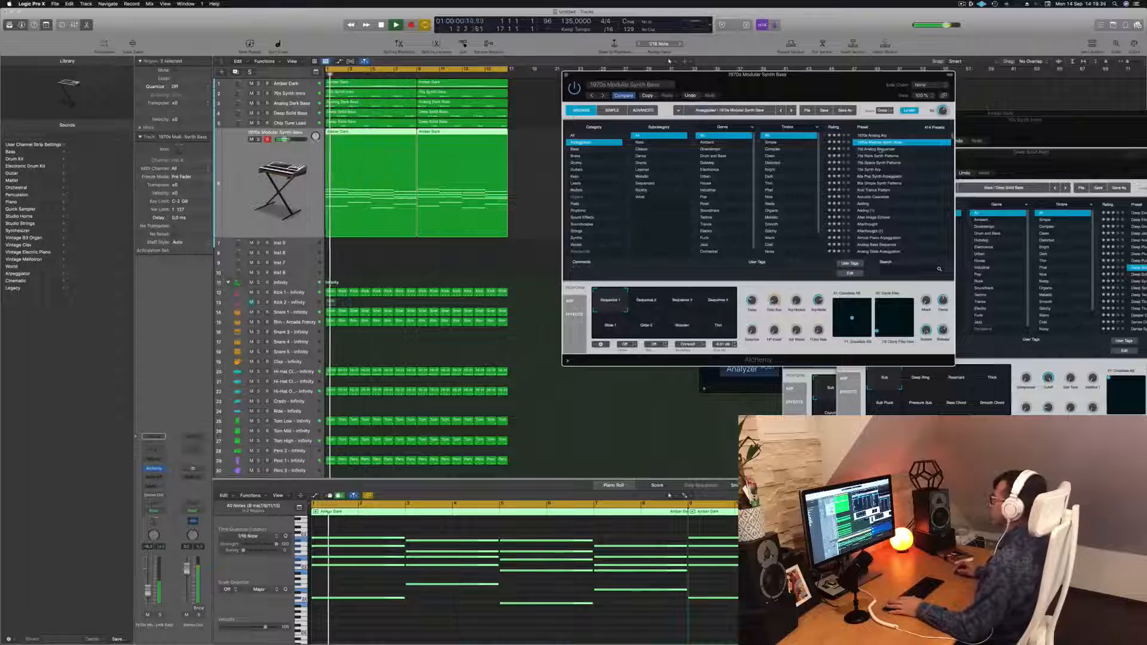
{"action": "left_click", "coordinate": [880, 149]}
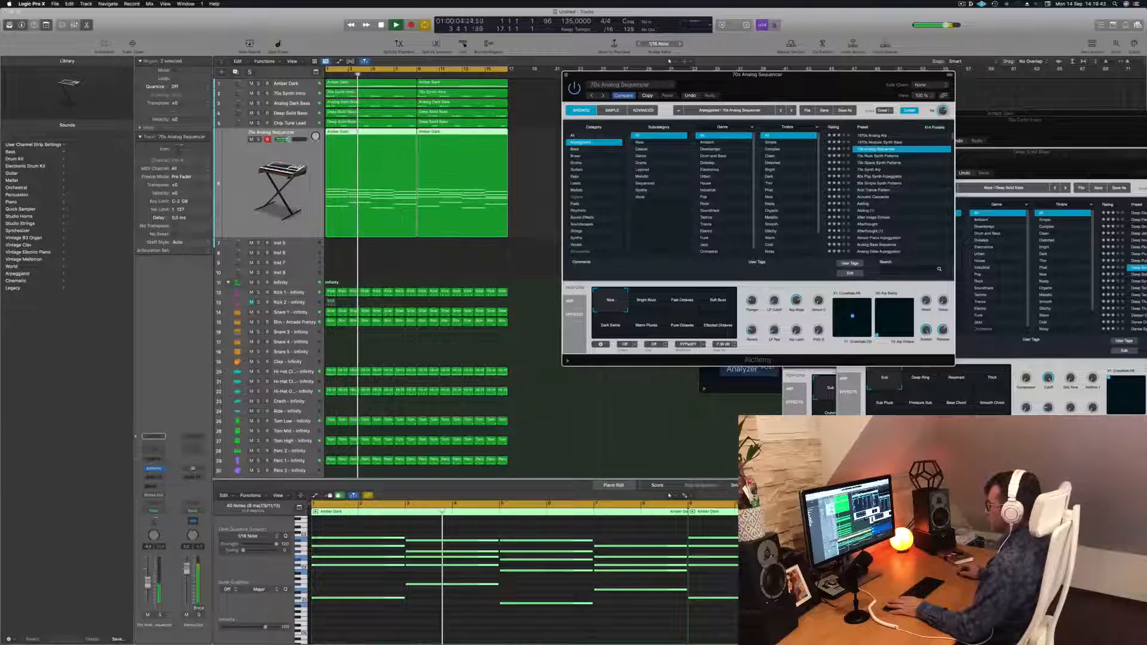
Adjust the Inst 4 volume and try the Bright Buzz and Fast Octaves sound settings
{"action": "left_click_drag", "start_coordinate": [148, 585], "coordinate": [149, 583]}
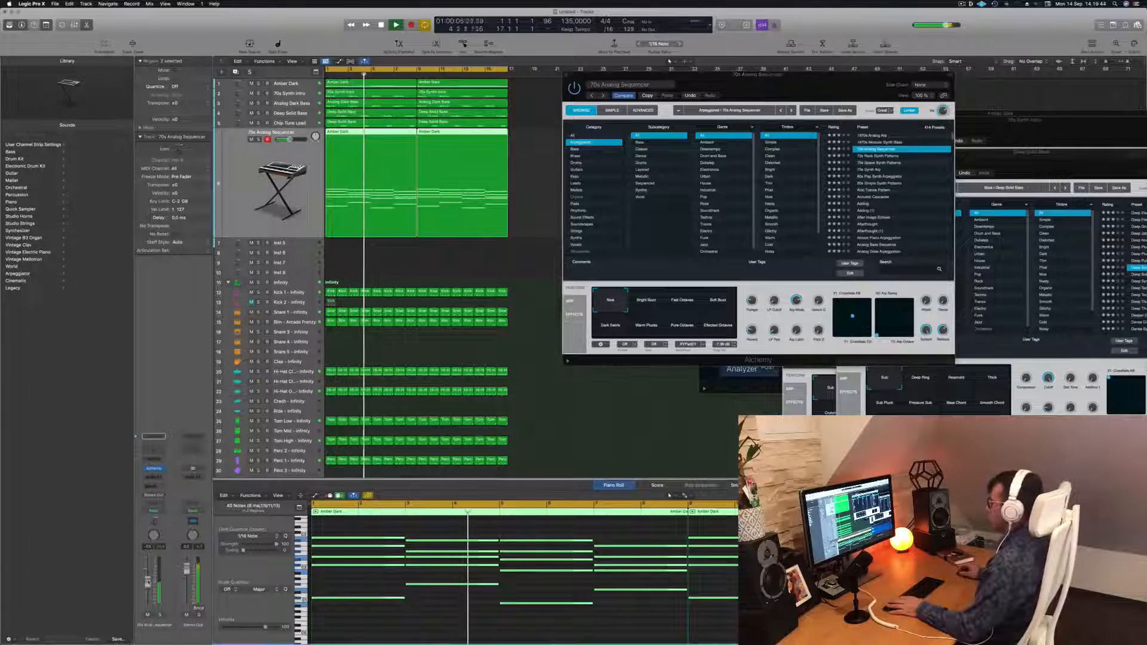
{"action": "left_click", "coordinate": [646, 300]}
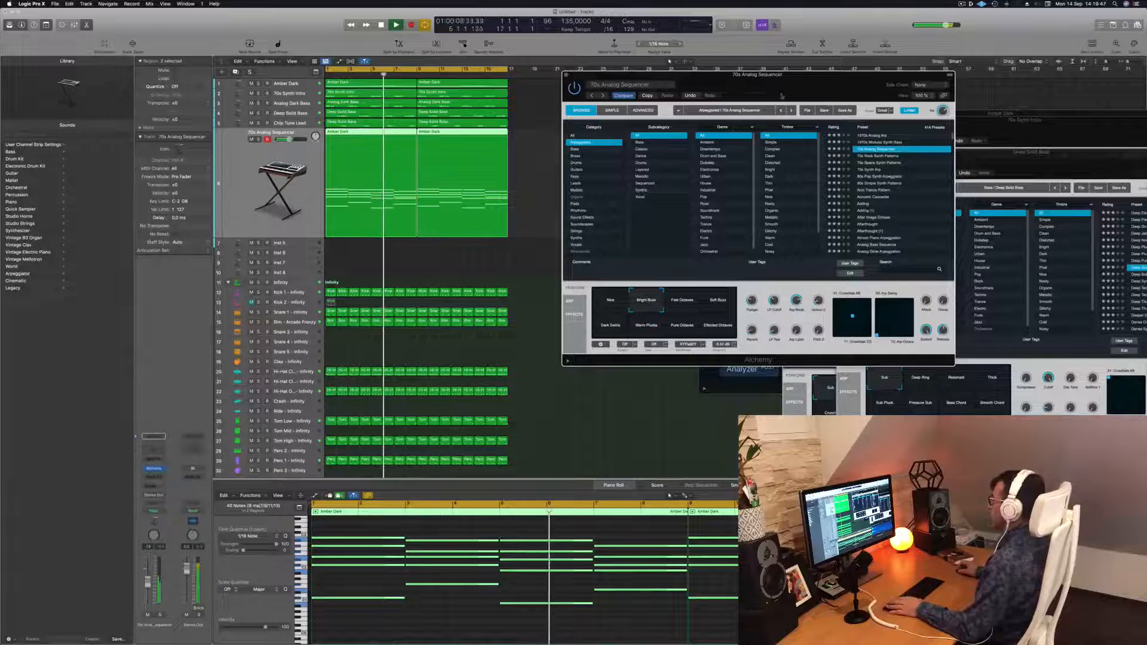
{"action": "left_click_drag", "start_coordinate": [687, 74], "coordinate": [691, 83]}
{"action": "key", "text": "Return"}
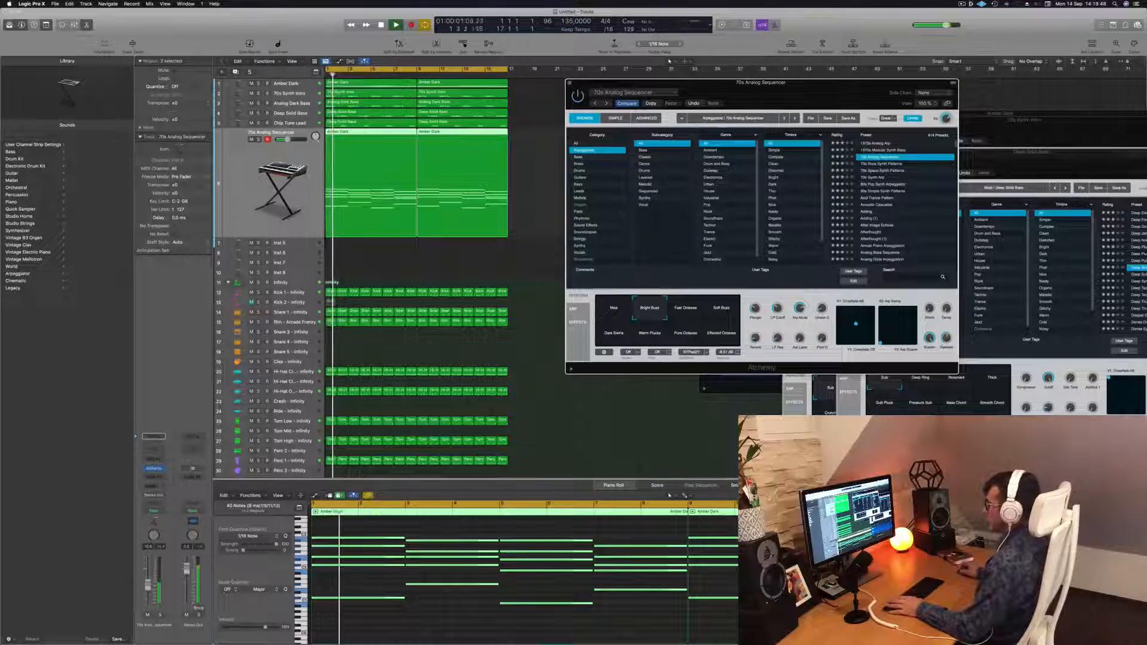
{"action": "left_click", "coordinate": [691, 311]}
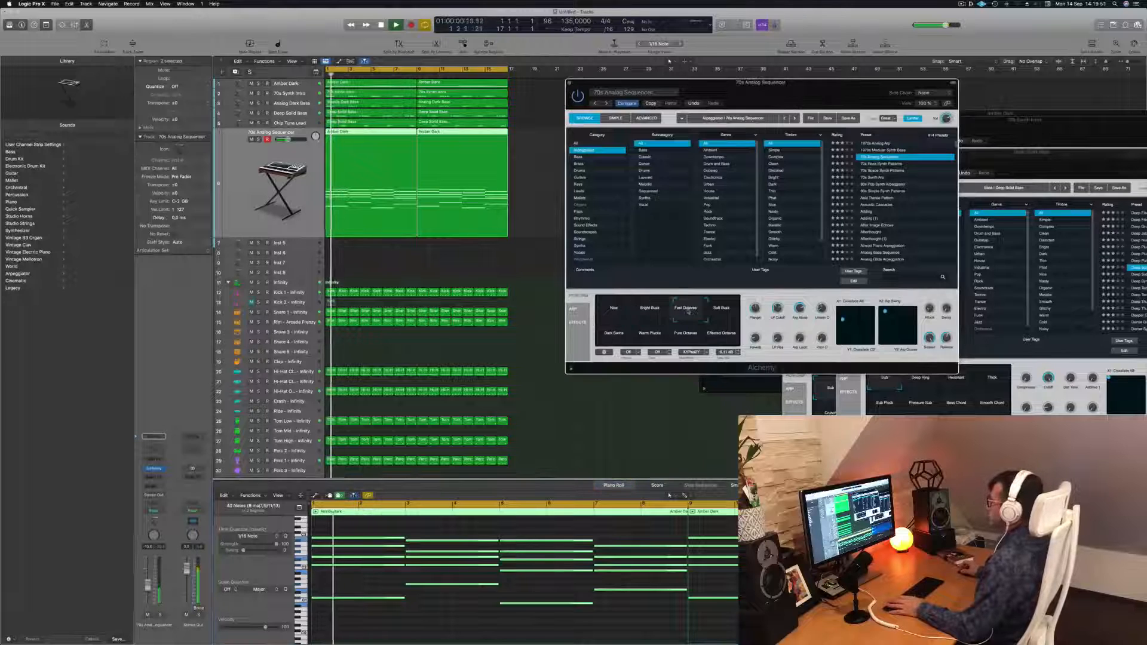
Try the Fast Octaves, Dark Gentle and Warm Pluck sound settings on the 70s Analog Sequencer while playing back
{"action": "left_click", "coordinate": [733, 303]}
{"action": "left_click", "coordinate": [615, 333]}
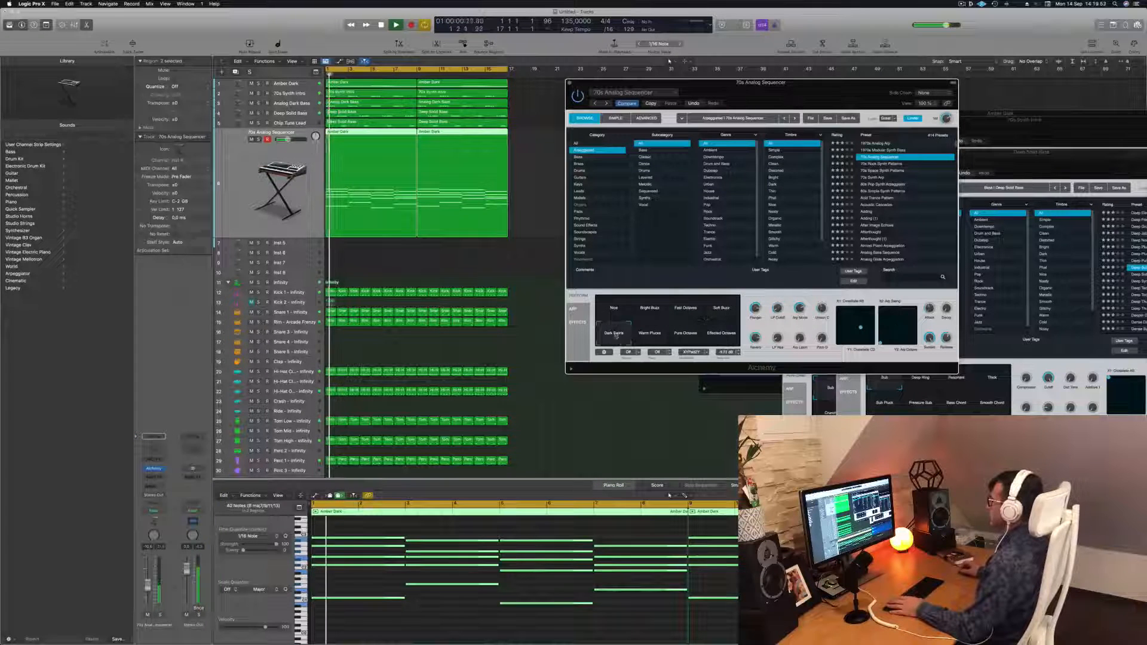
{"action": "left_click", "coordinate": [649, 341]}
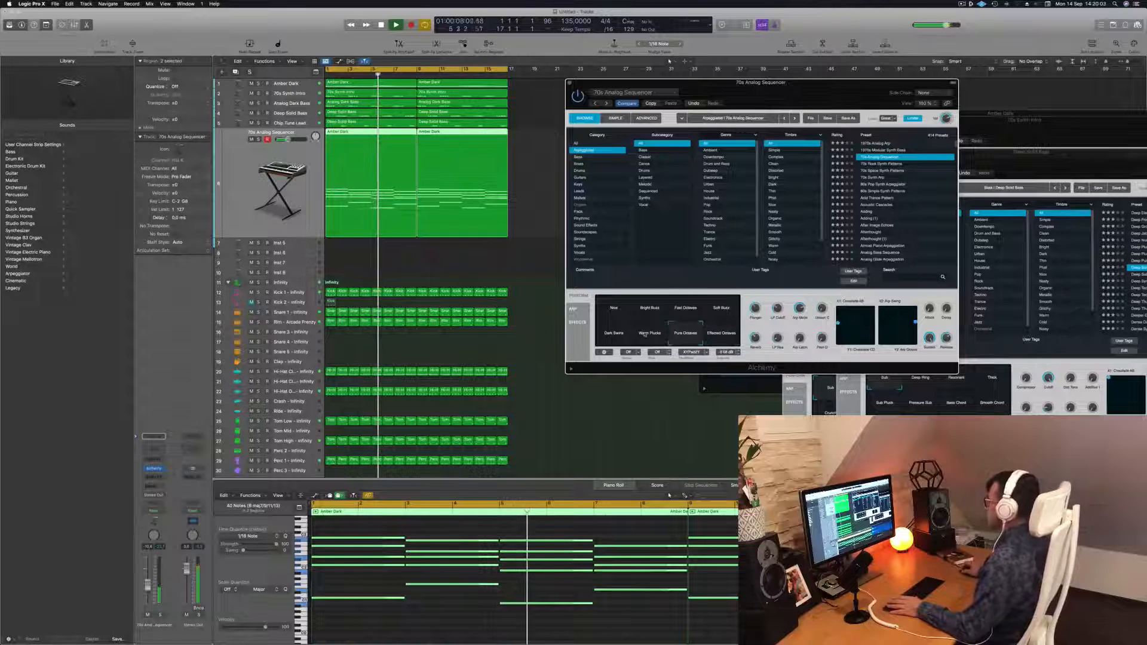
{"action": "key", "text": "Return"}
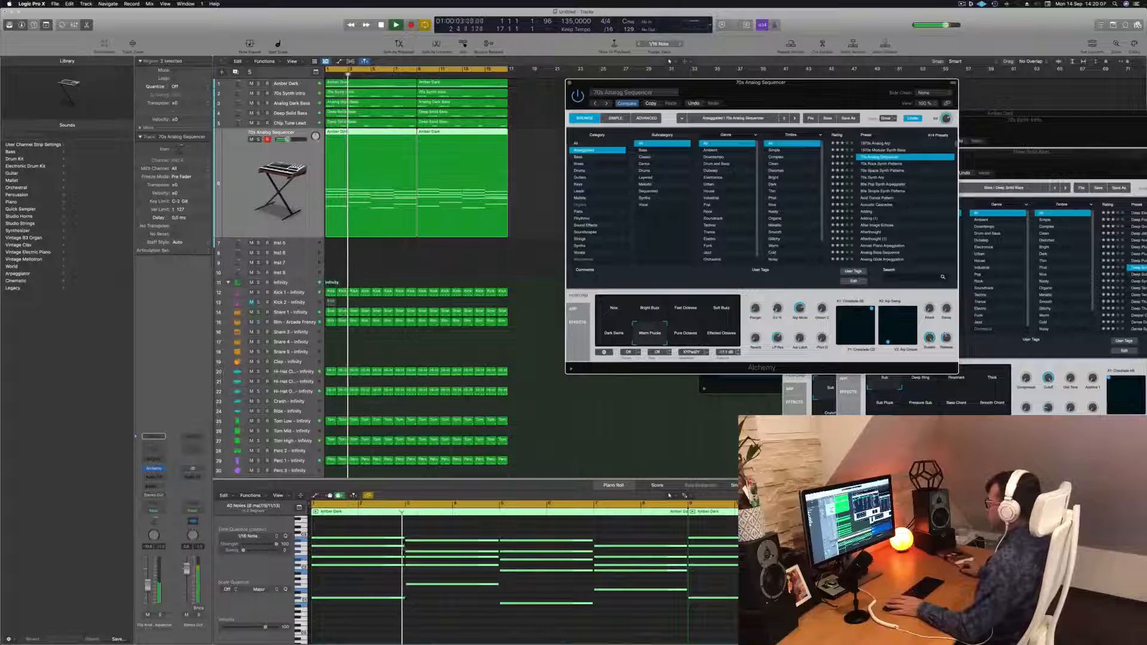
{"action": "key", "text": "Return"}
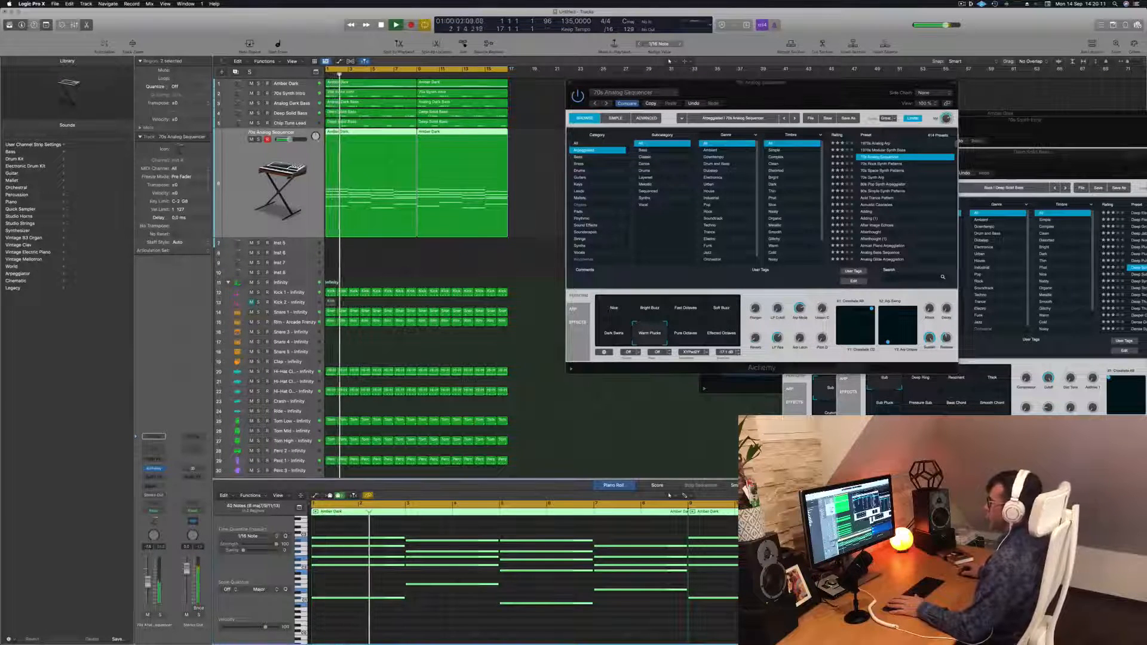
{"action": "key", "text": "Return"}
Audition the 70s Rock Synth Patterns and 70s Space Synth Patterns presets on Inst 4's Alchemy
{"action": "left_click", "coordinate": [883, 164]}
{"action": "key", "text": "Return"}
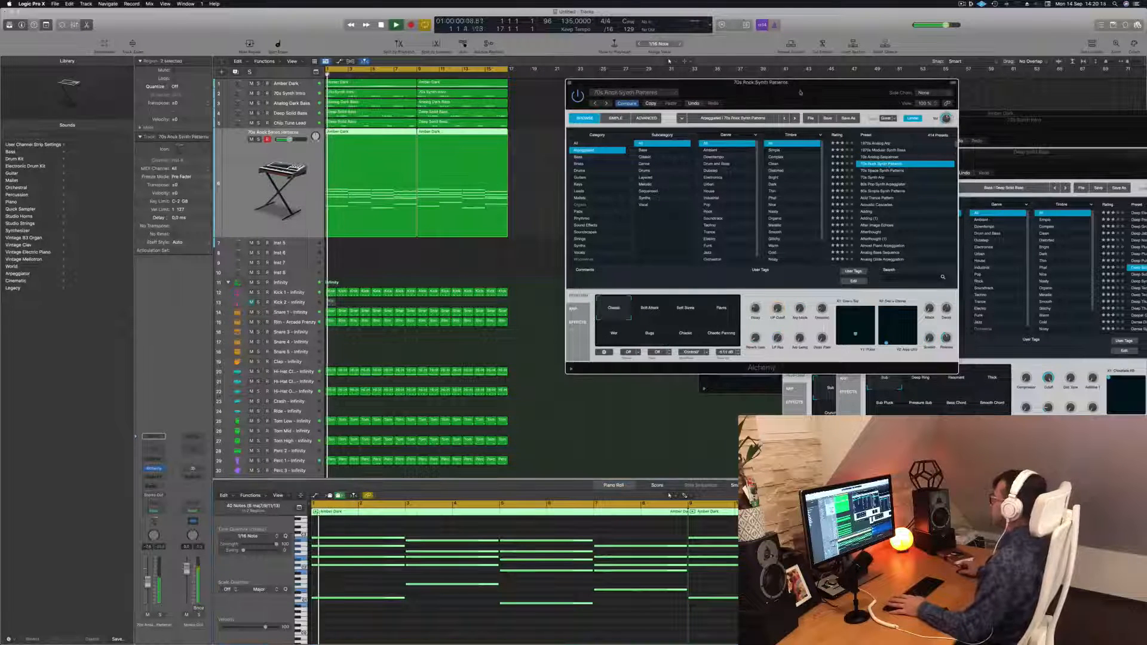
{"action": "left_click_drag", "start_coordinate": [804, 90], "coordinate": [831, 78]}
{"action": "key", "text": "Return"}
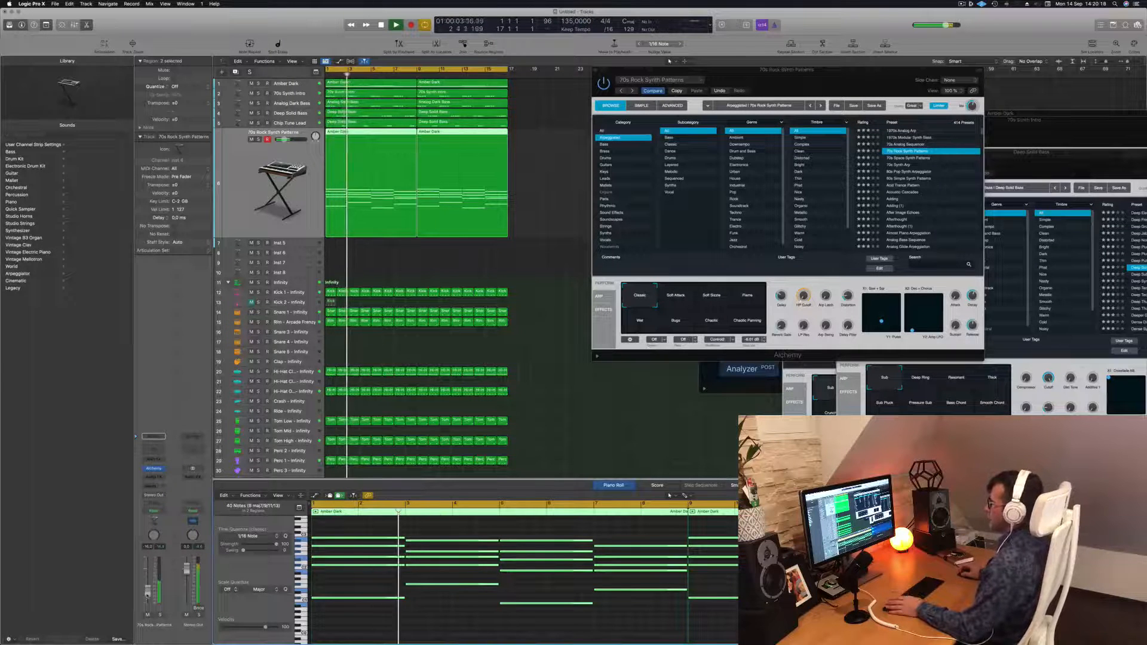
{"action": "left_click", "coordinate": [929, 159]}
{"action": "key", "text": "Return"}
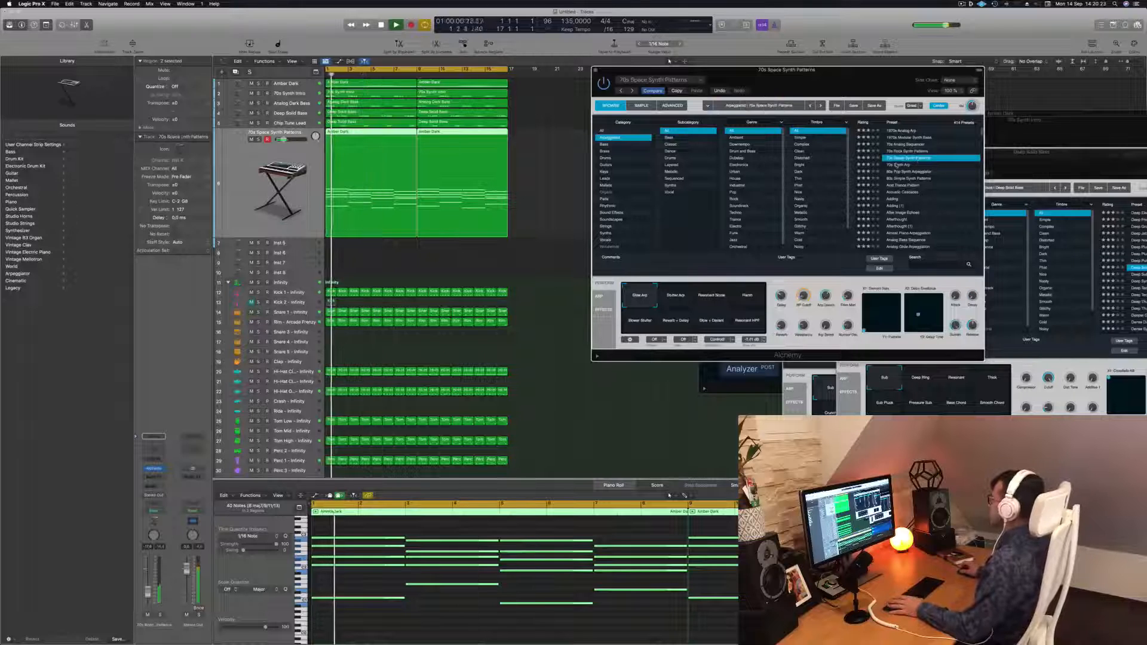
Audition the 70s Synth Arp and 80s Pop Synth Arpeggiator presets
{"action": "left_click", "coordinate": [901, 165]}
{"action": "key", "text": "Return"}
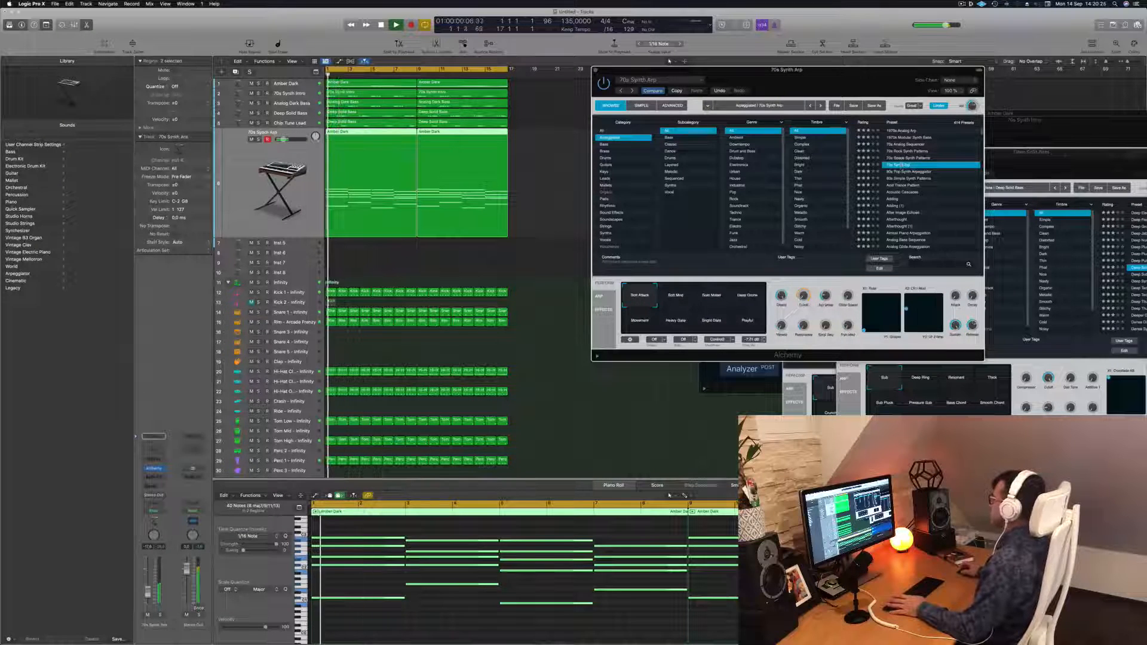
{"action": "key", "text": "Return"}
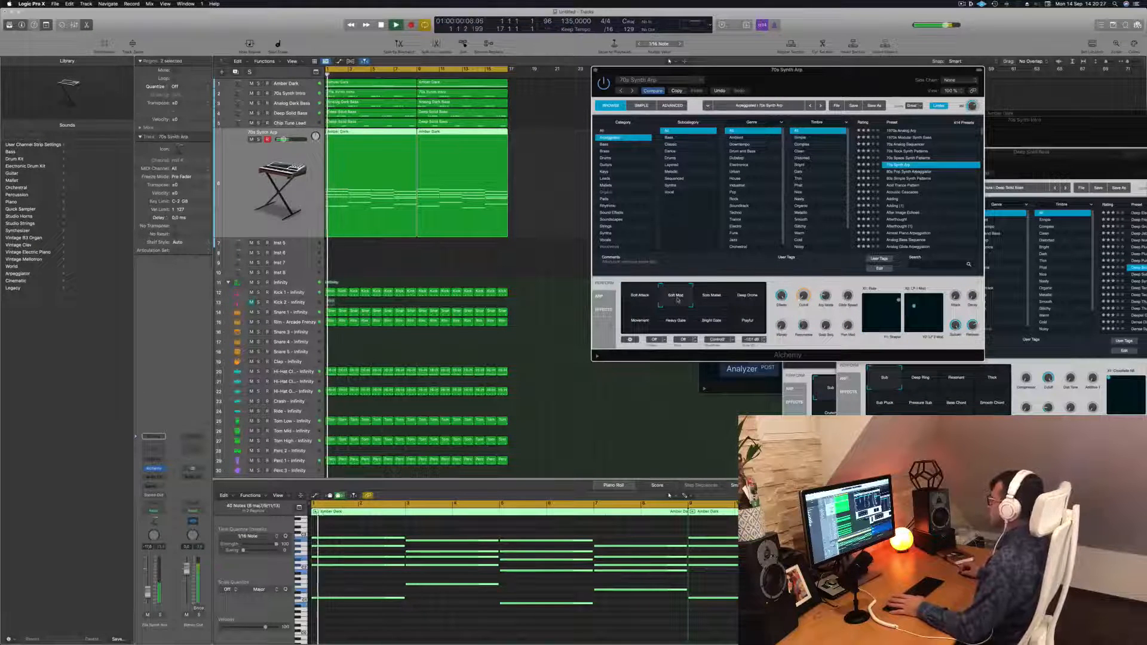
{"action": "key", "text": "Down"}
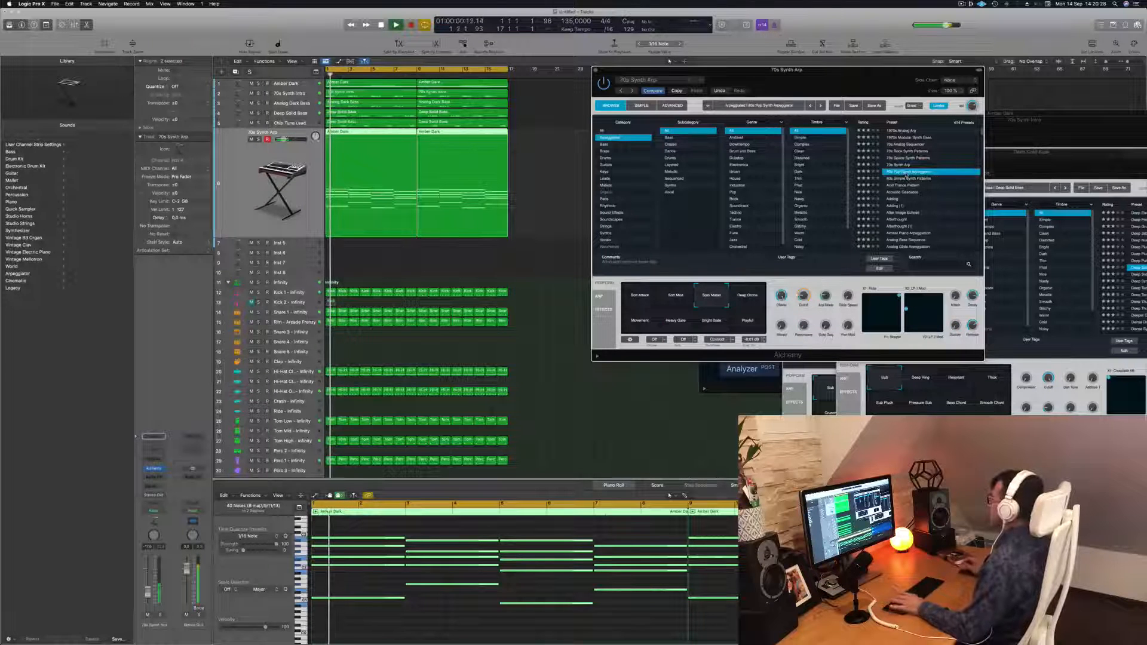
{"action": "key", "text": "Return"}
Audition the arpeggiator presets from 80s Simple Synth Patterns through Acid Trance Pattern, Acoustic Cascades, Adding and After Image Echoes
{"action": "left_click_drag", "start_coordinate": [804, 77], "coordinate": [818, 71]}
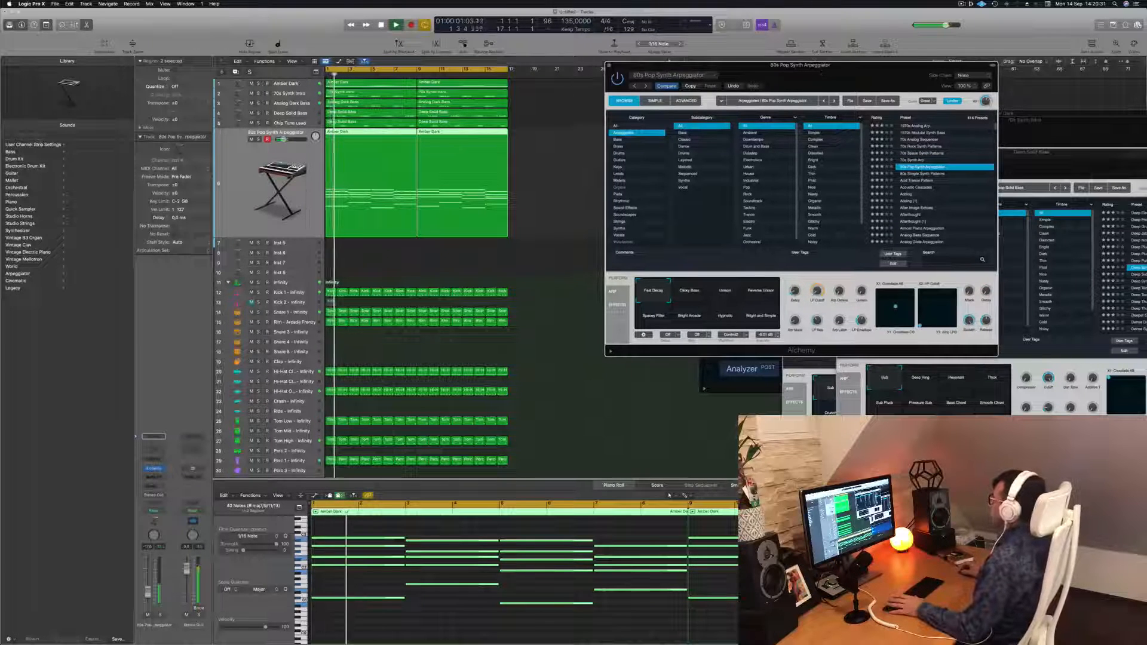
{"action": "left_click", "coordinate": [918, 174]}
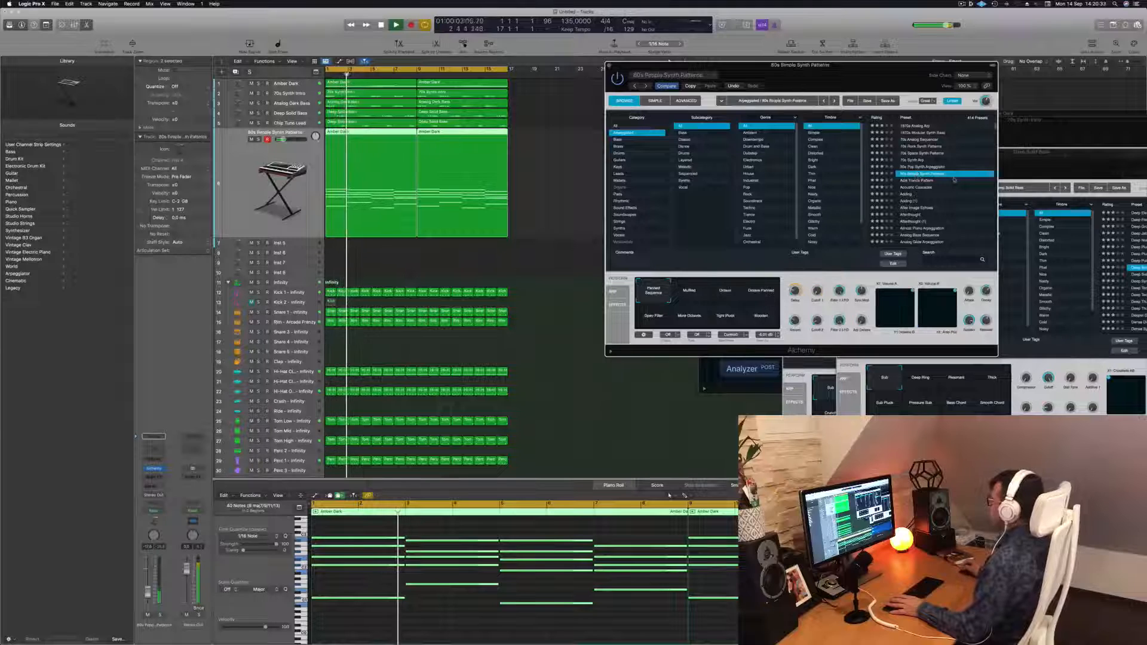
{"action": "key", "text": "Return"}
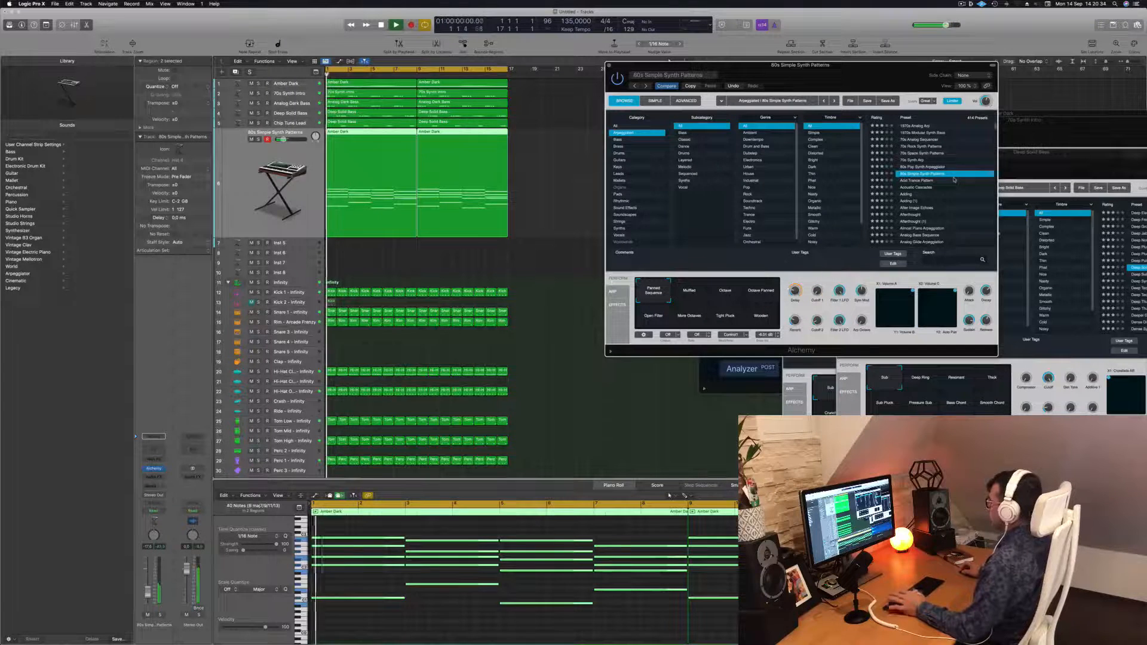
{"action": "left_click", "coordinate": [921, 181]}
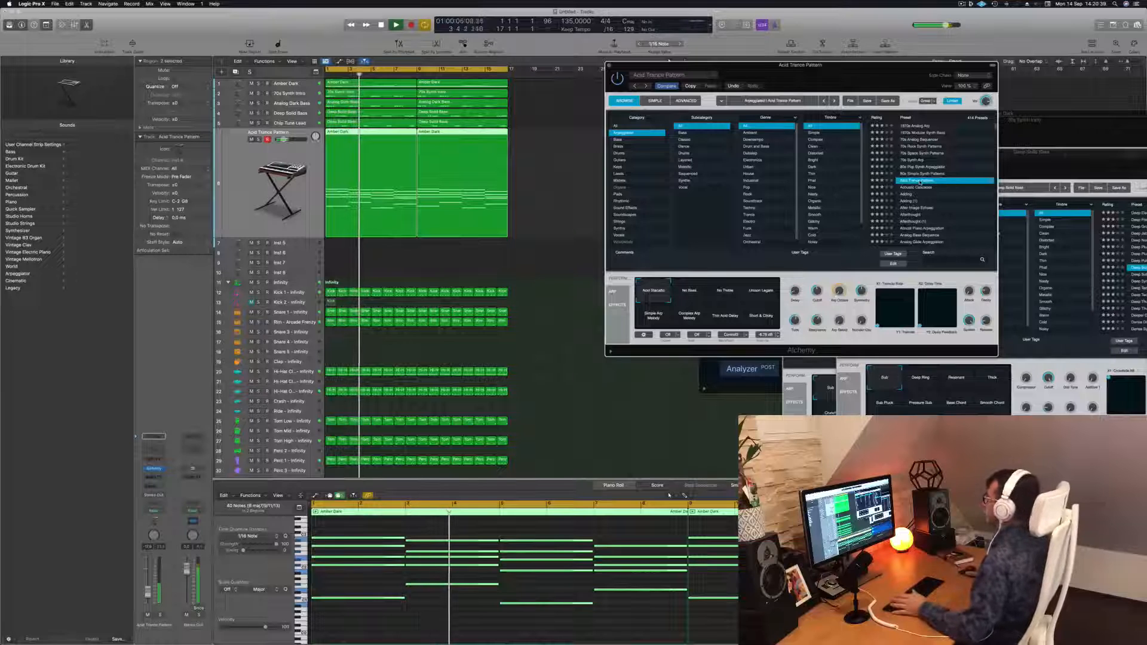
{"action": "left_click", "coordinate": [913, 187]}
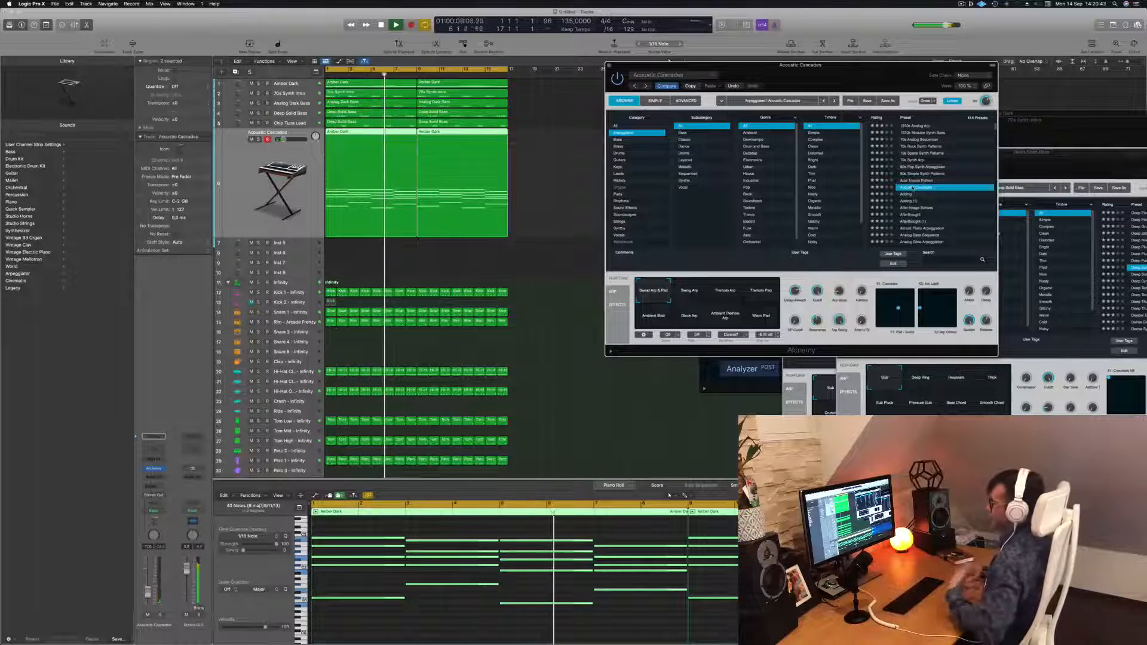
{"action": "left_click", "coordinate": [913, 194]}
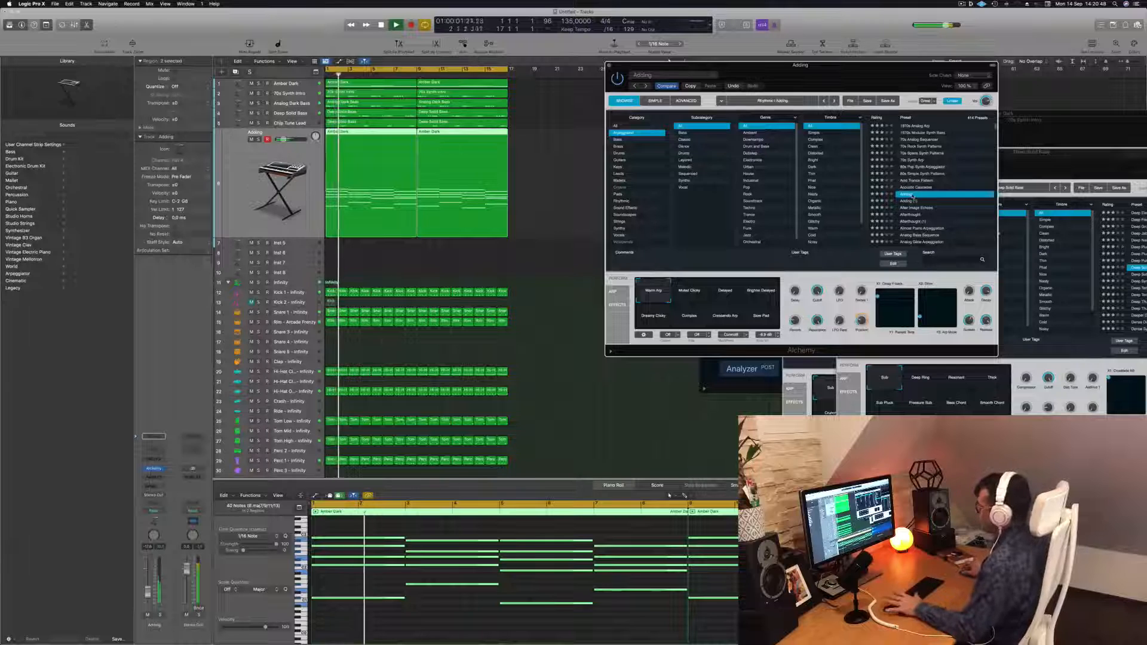
{"action": "left_click", "coordinate": [919, 207]}
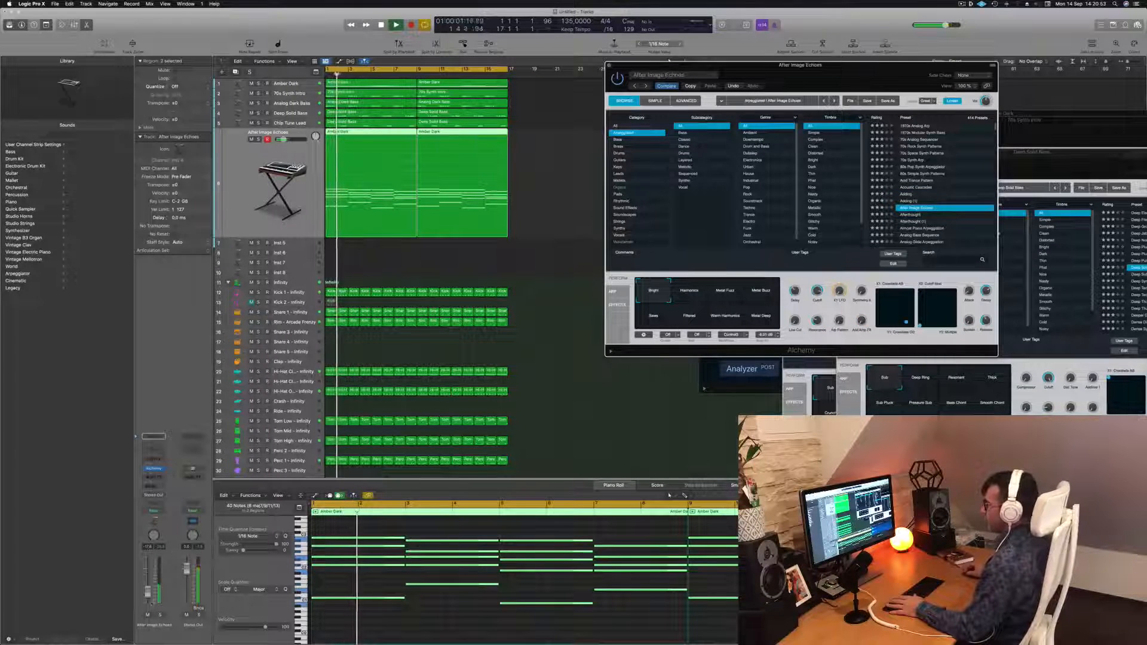
Audition Afterthought, Almost Piano Arpeggiation, Analog Bass Sequence and Analog Glide Arpeggiation, then load the Analog Head-Nod preset
{"action": "left_click", "coordinate": [614, 485]}
{"action": "left_click", "coordinate": [910, 215]}
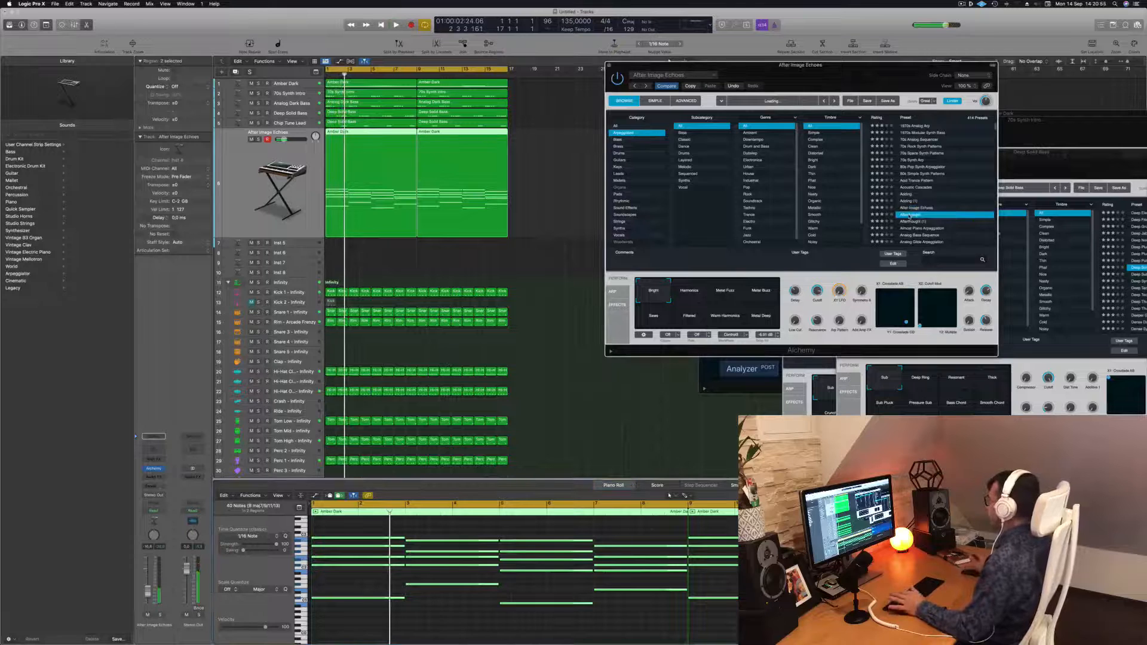
{"action": "key", "text": "space"}
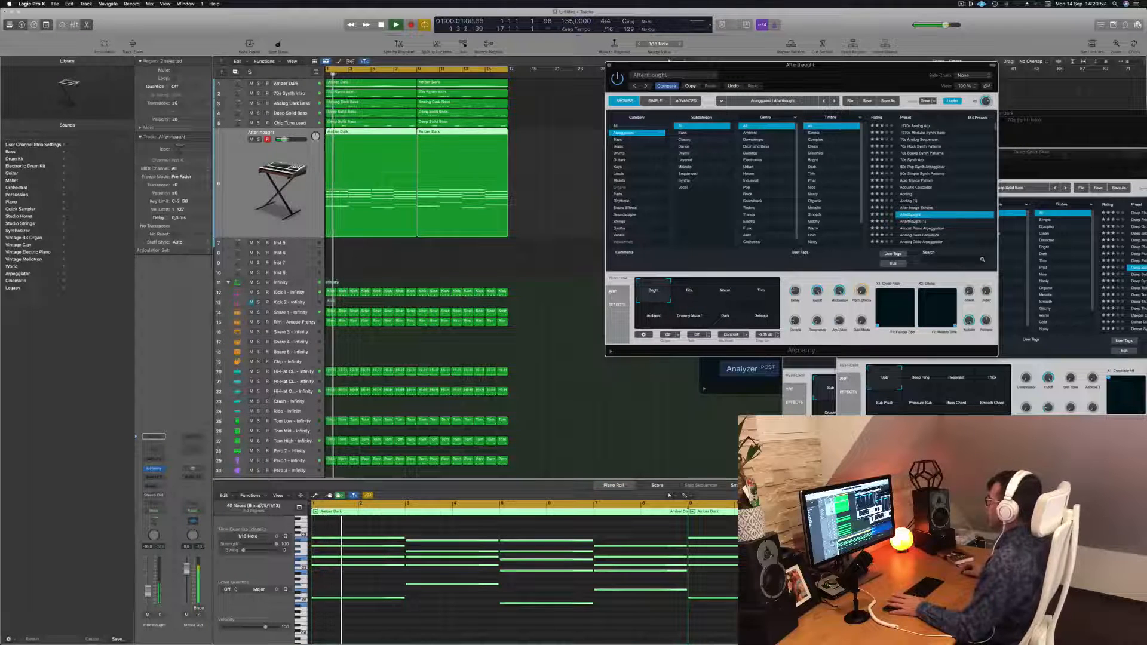
{"action": "left_click", "coordinate": [925, 228]}
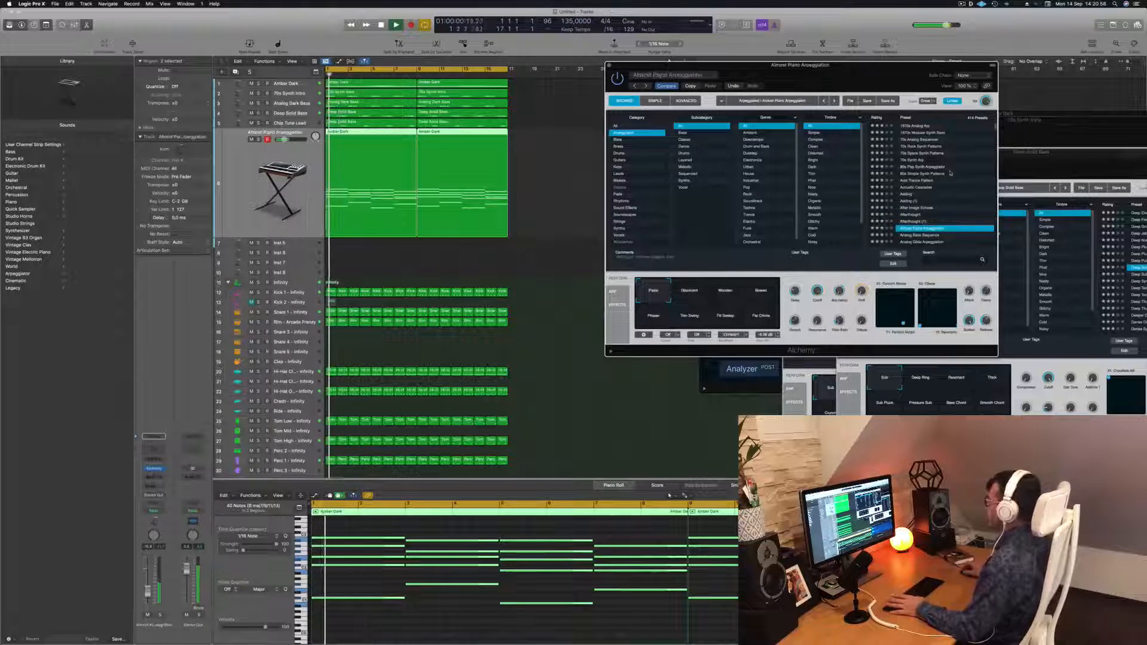
{"action": "scroll", "coordinate": [950, 173], "scroll_direction": "down", "scroll_amount": 3}
{"action": "left_click", "coordinate": [918, 201]}
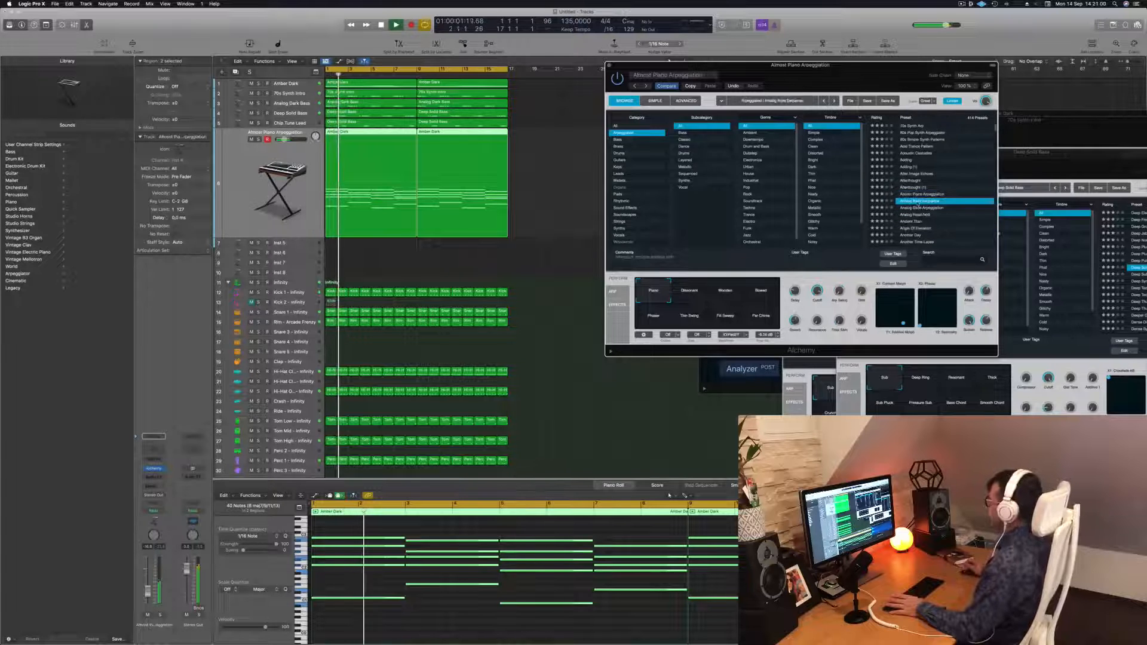
{"action": "left_click", "coordinate": [916, 208]}
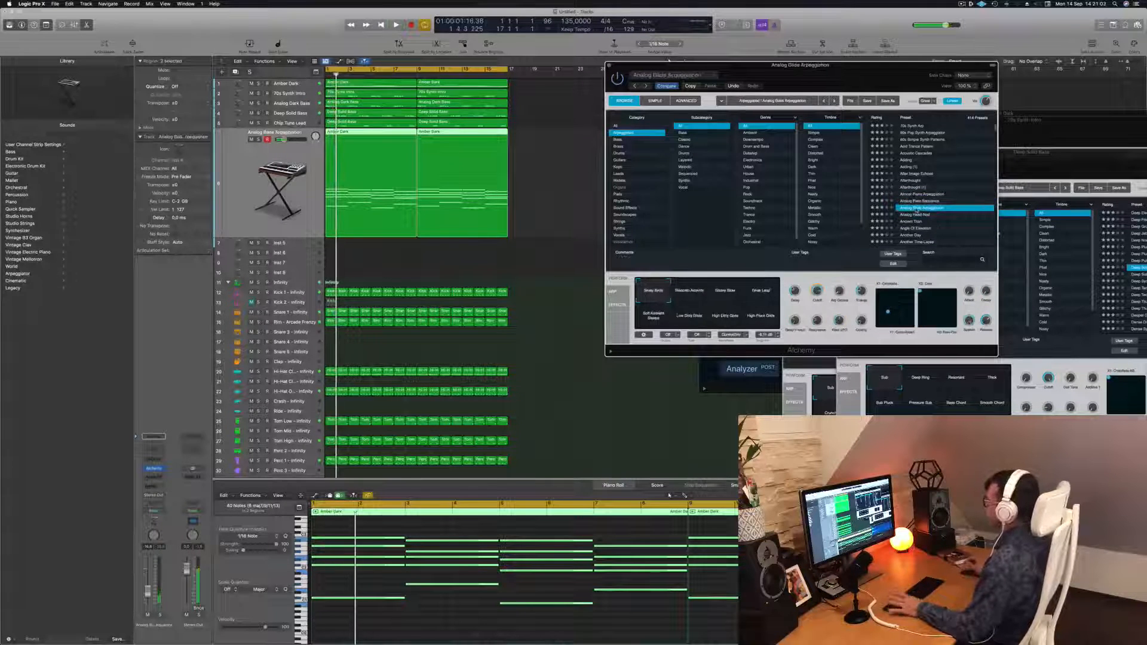
{"action": "left_click", "coordinate": [911, 215]}
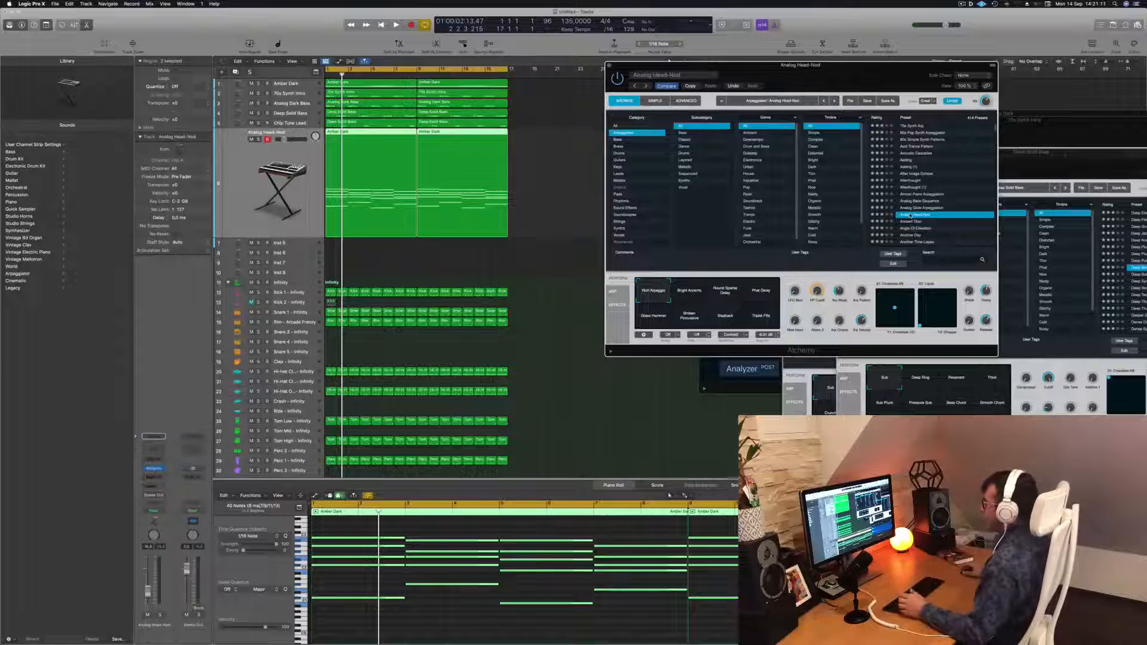
Play the project and try the Bright Accents, Round Sparse Delay and Phat Delay sound settings on Analog Head-Nod
{"action": "left_click_drag", "start_coordinate": [849, 77], "coordinate": [833, 77]}
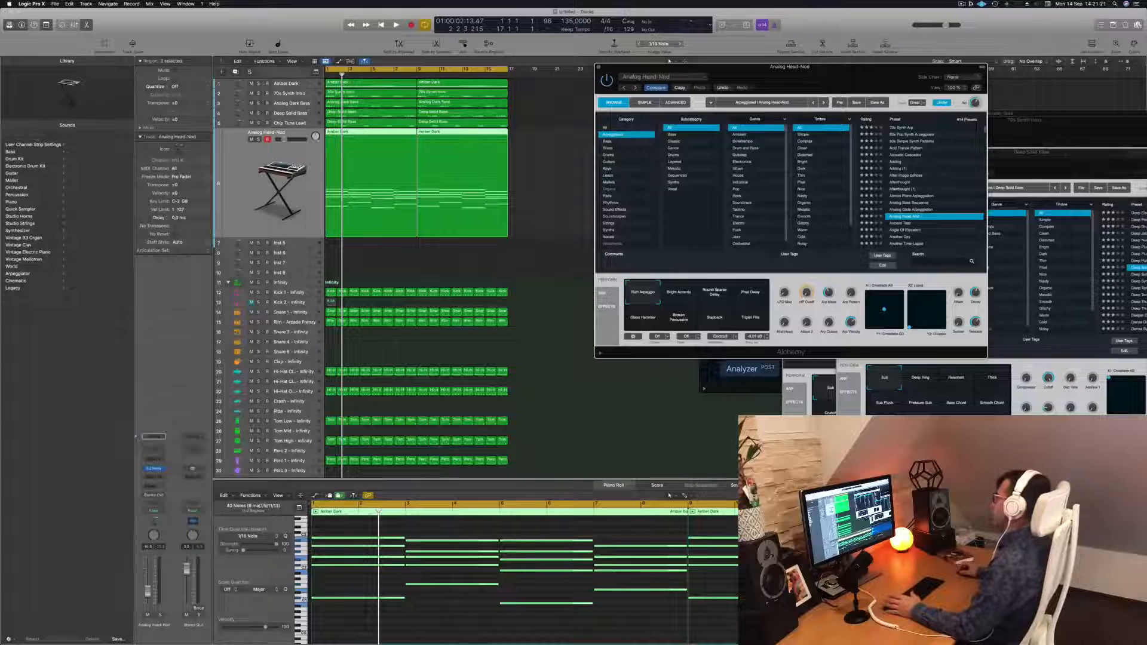
{"action": "left_click_drag", "start_coordinate": [669, 62], "coordinate": [623, 54]}
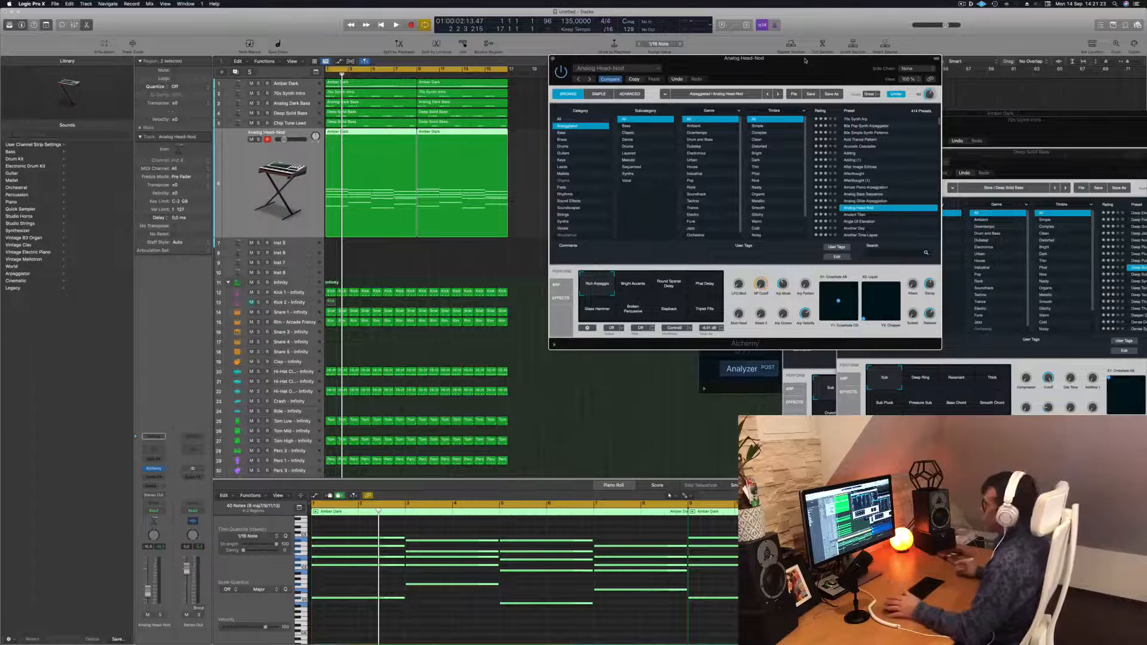
{"action": "left_click_drag", "start_coordinate": [806, 63], "coordinate": [908, 68]}
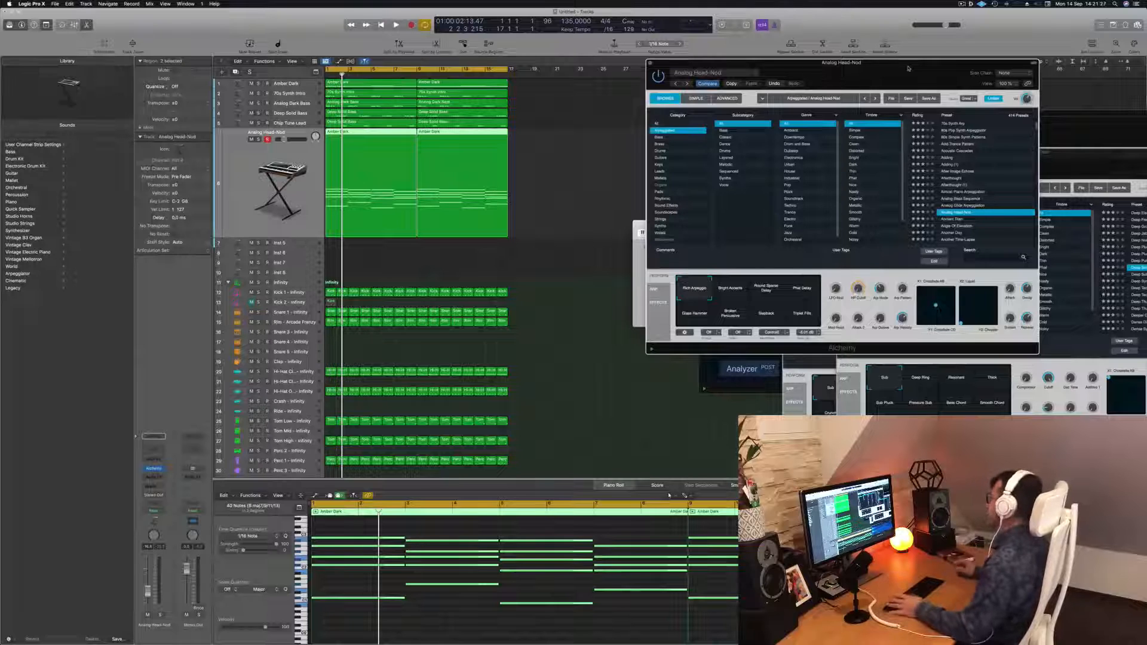
{"action": "left_click_drag", "start_coordinate": [907, 71], "coordinate": [839, 65]}
{"action": "key", "text": "space"}
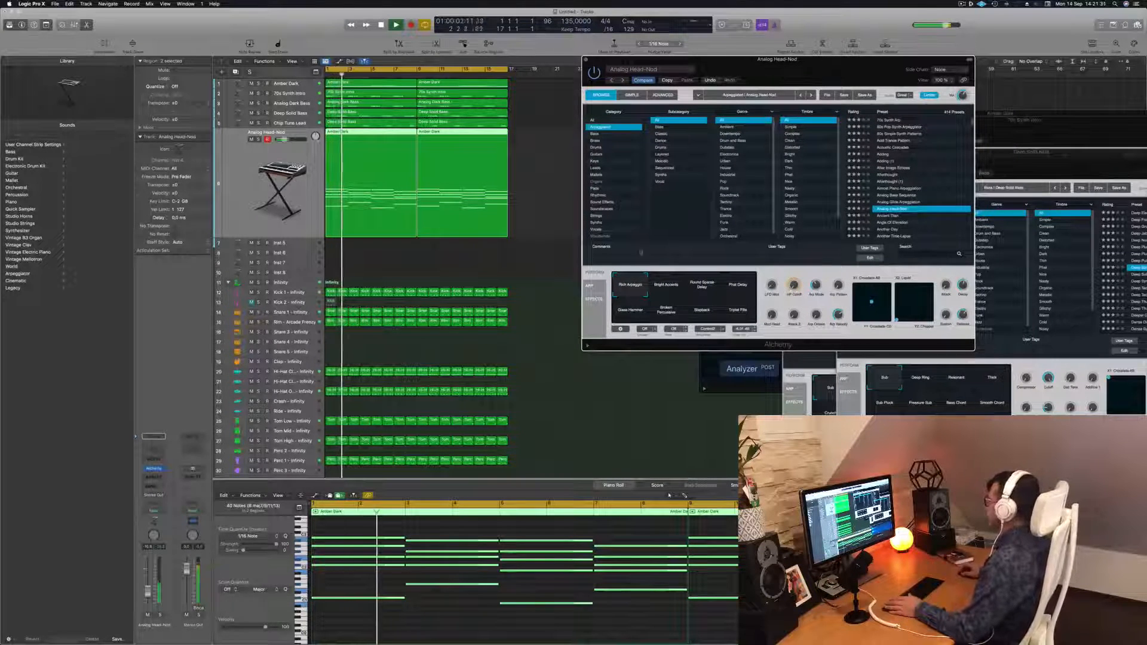
{"action": "key", "text": "Return"}
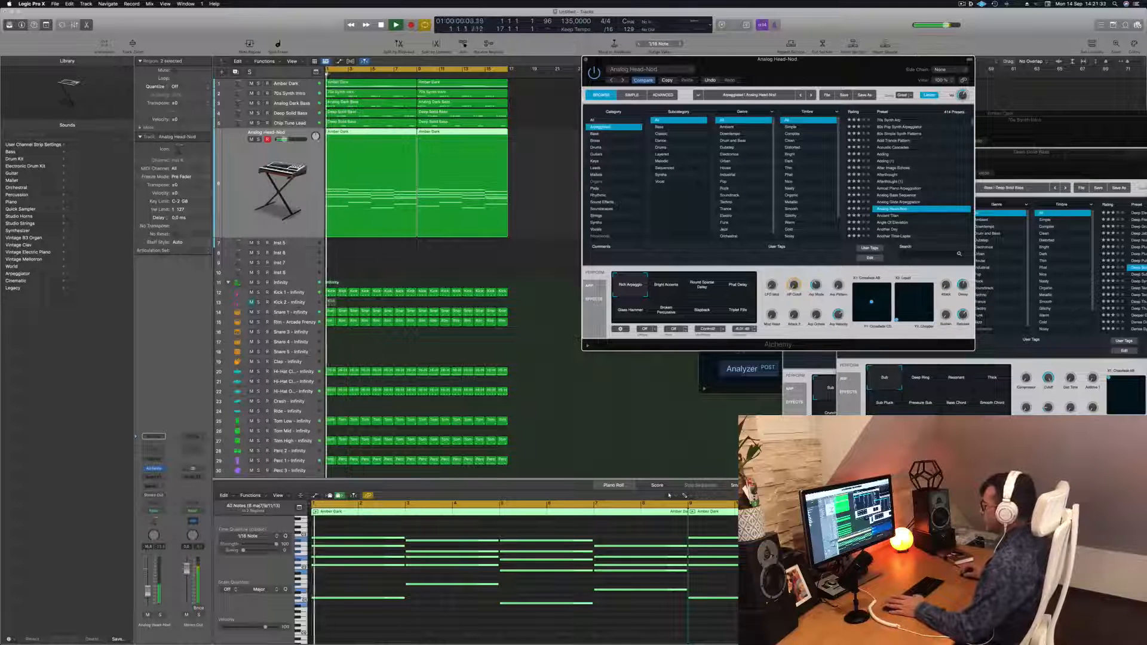
{"action": "left_click", "coordinate": [836, 556]}
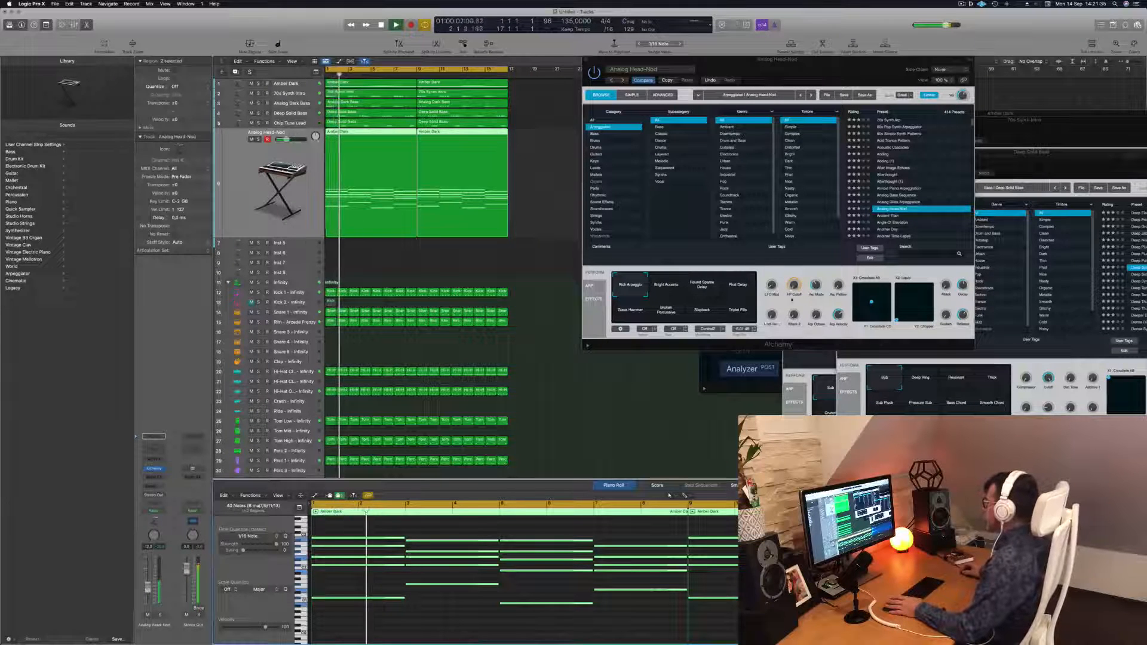
{"action": "left_click", "coordinate": [668, 287]}
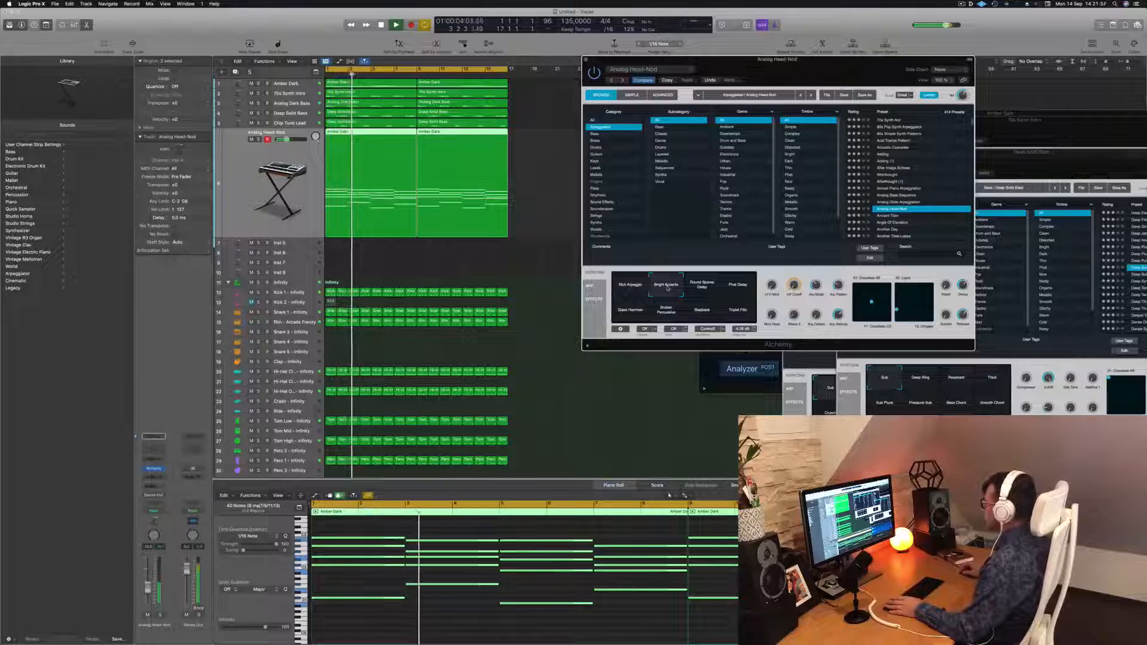
{"action": "left_click", "coordinate": [702, 287]}
{"action": "left_click", "coordinate": [737, 286]}
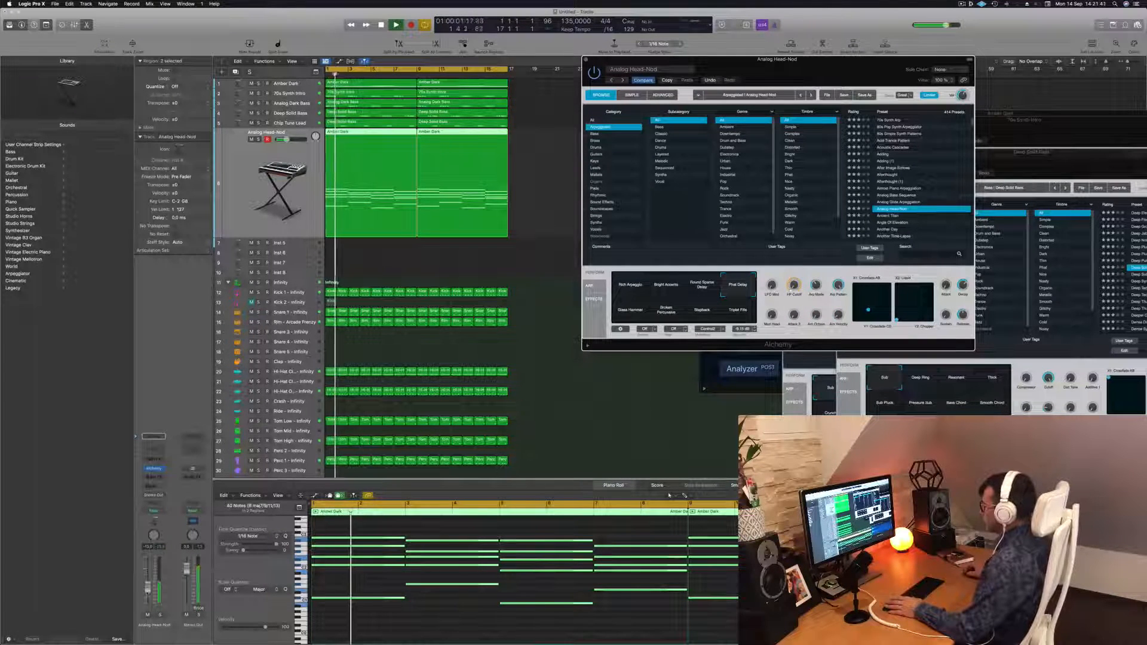
Try the Glass Hammer, Broken Percussion and Slapback sound settings, ending on Rich Arpeggio
{"action": "left_click", "coordinate": [623, 310]}
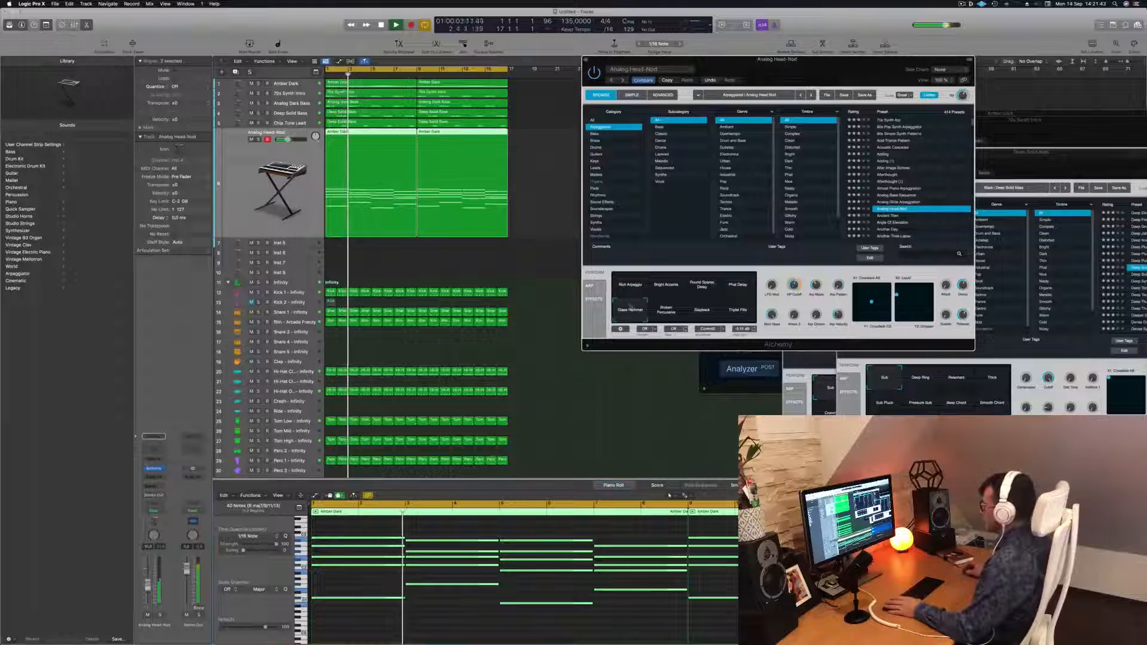
{"action": "left_click", "coordinate": [666, 310]}
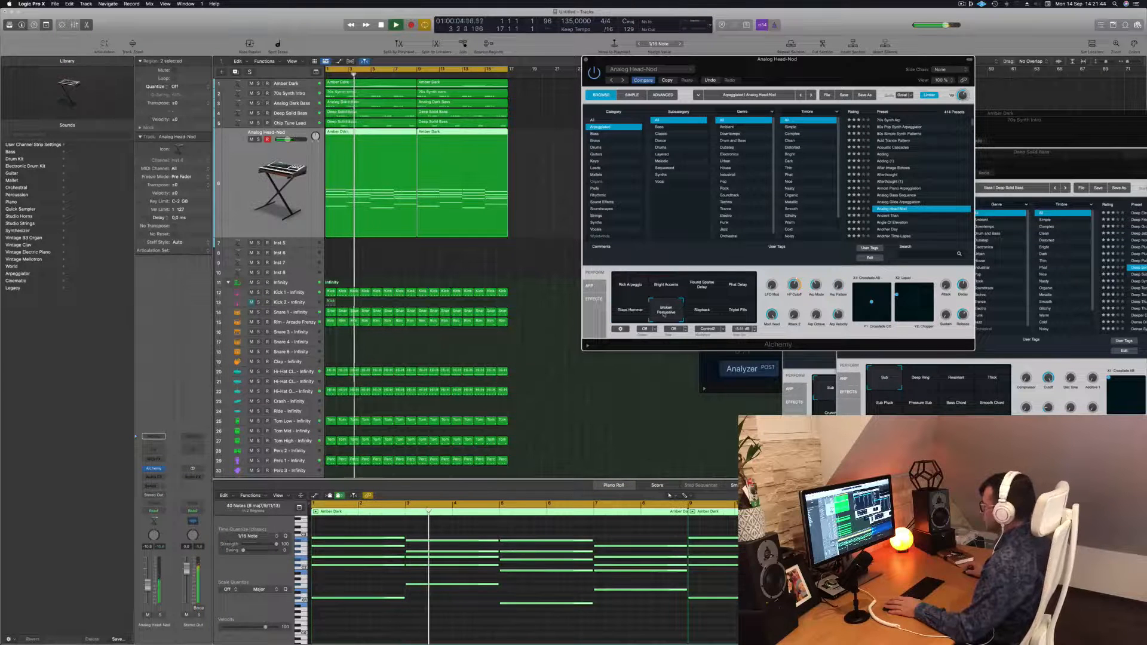
{"action": "left_click", "coordinate": [702, 313]}
{"action": "left_click", "coordinate": [630, 286]}
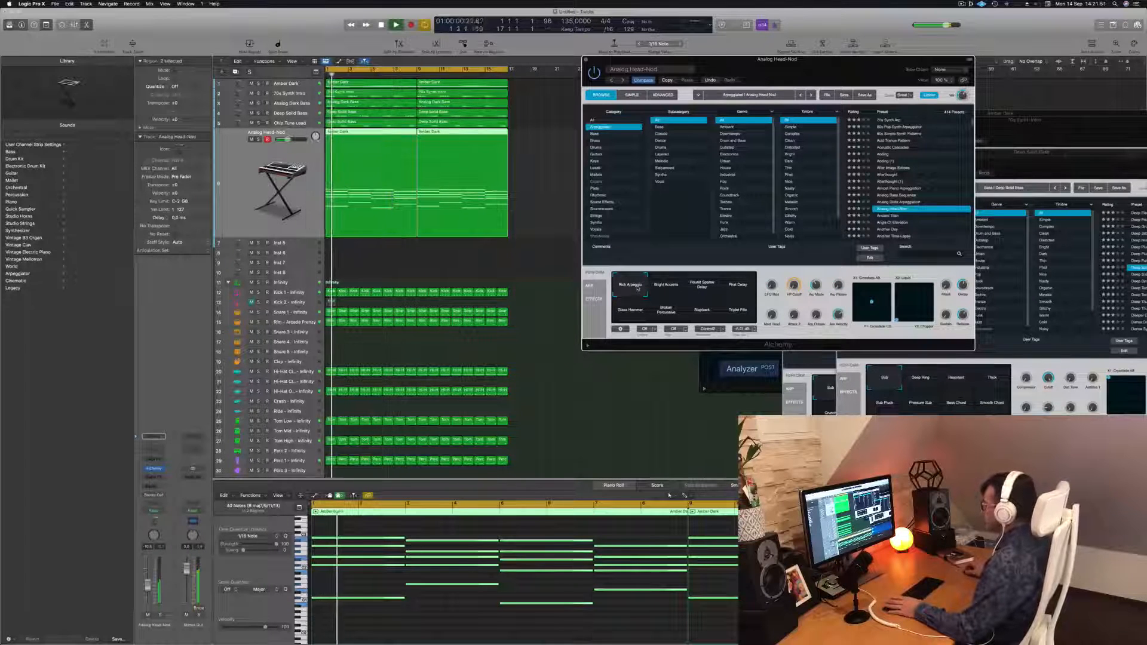
{"action": "left_click_drag", "start_coordinate": [823, 57], "coordinate": [728, 48]}
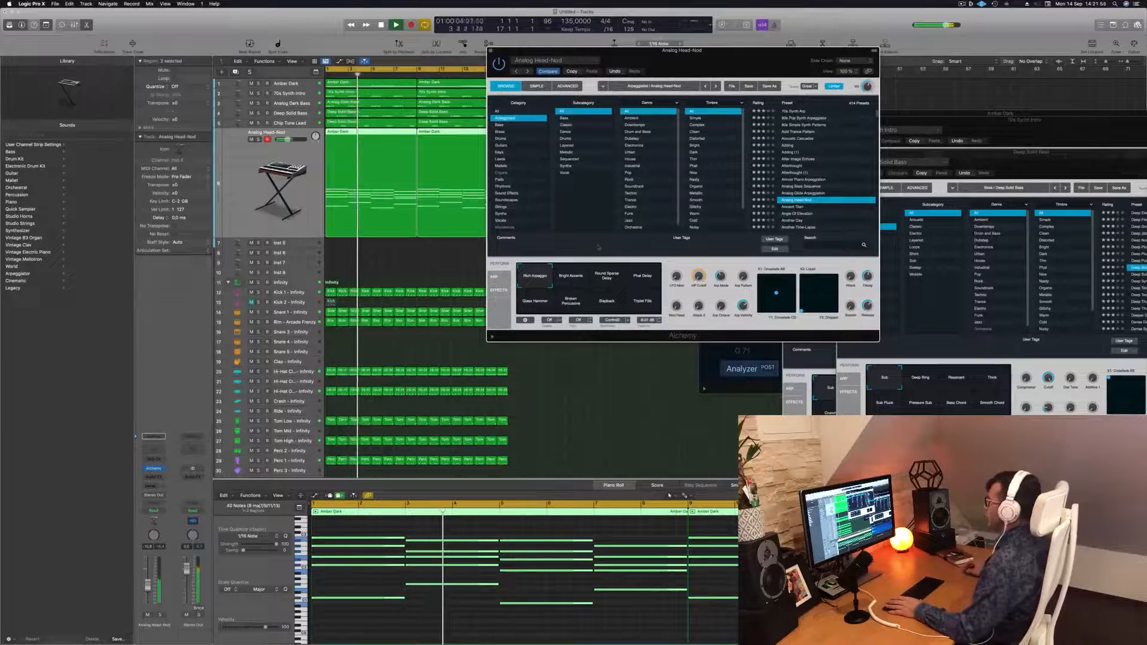
Open the Analog Head-Nod track's Channel EQ and enable a low cut at 120 Hz, 12 dB/oct
{"action": "key", "text": "space"}
{"action": "key", "text": "space"}
{"action": "left_click_drag", "start_coordinate": [148, 585], "coordinate": [148, 589]}
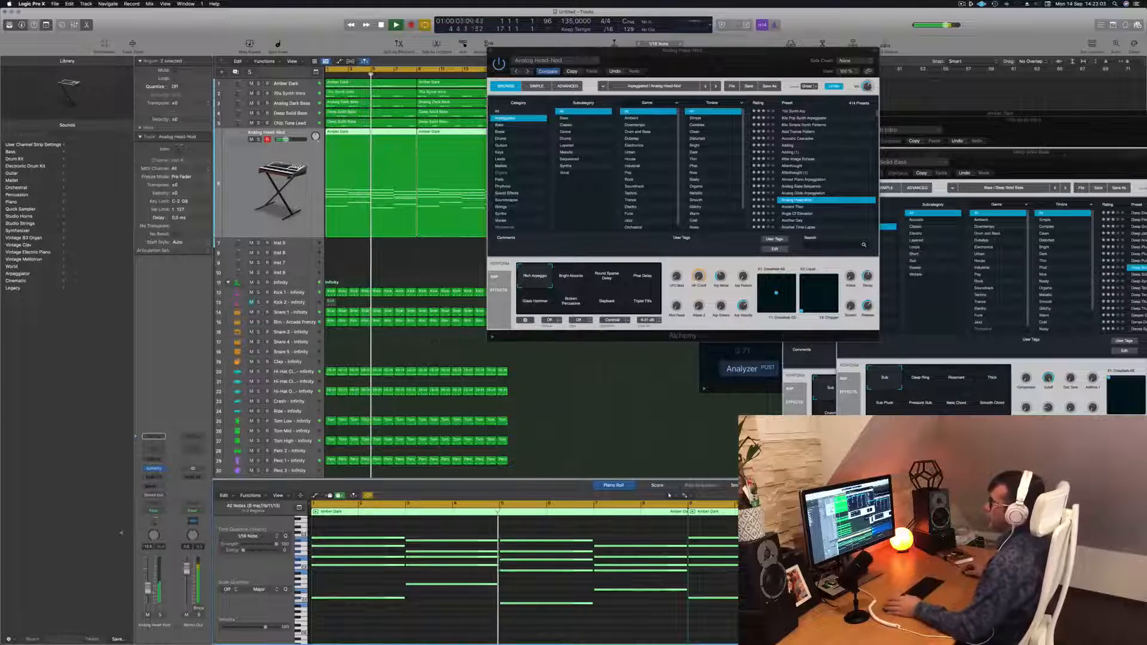
{"action": "left_click", "coordinate": [157, 450]}
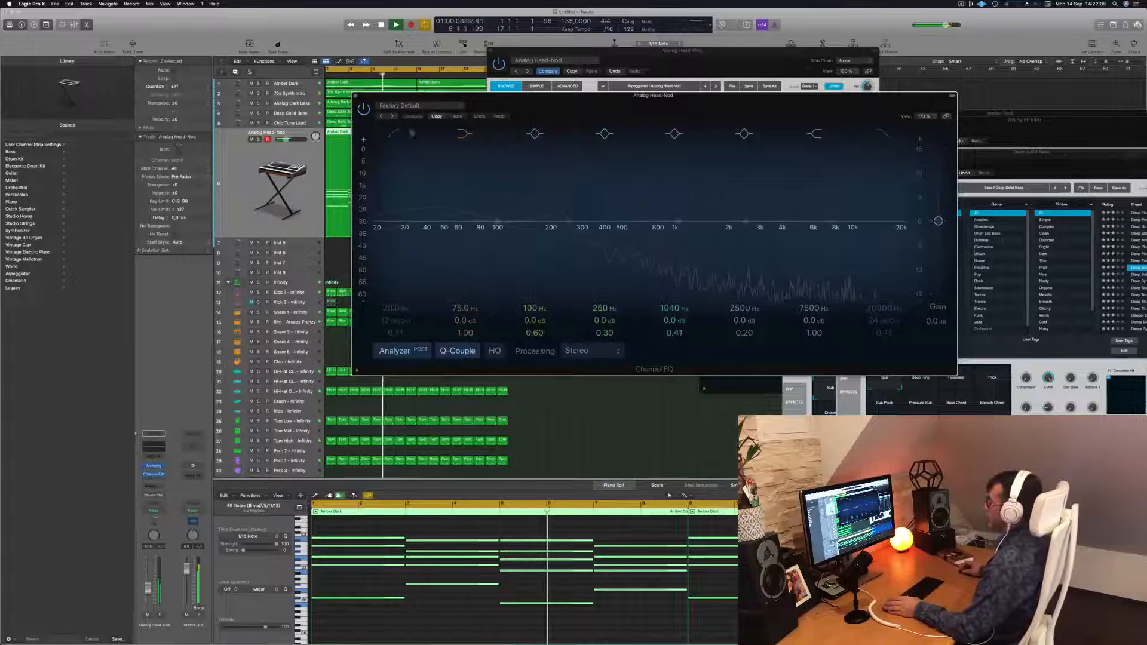
{"action": "left_click", "coordinate": [392, 139]}
{"action": "mouse_move", "coordinate": [396, 201]}
{"action": "left_mouse_down"}
{"action": "mouse_move", "coordinate": [559, 200]}
{"action": "mouse_move", "coordinate": [529, 195]}
{"action": "left_mouse_up"}
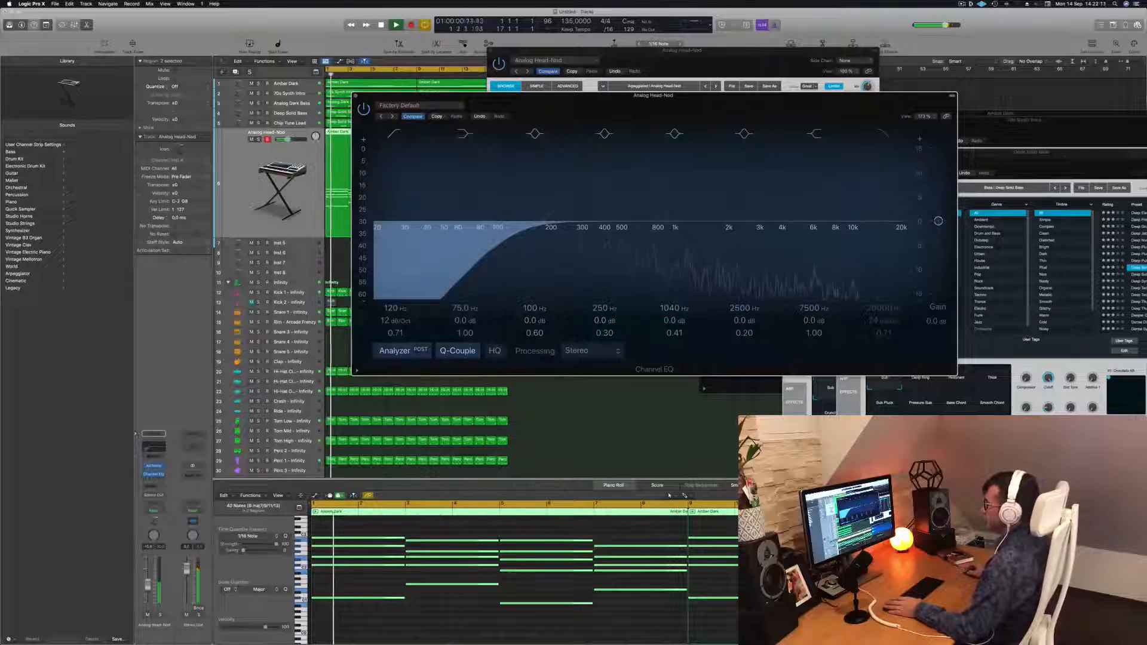
{"action": "left_click_drag", "start_coordinate": [148, 587], "coordinate": [148, 589]}
{"action": "left_click_drag", "start_coordinate": [584, 96], "coordinate": [562, 96]}
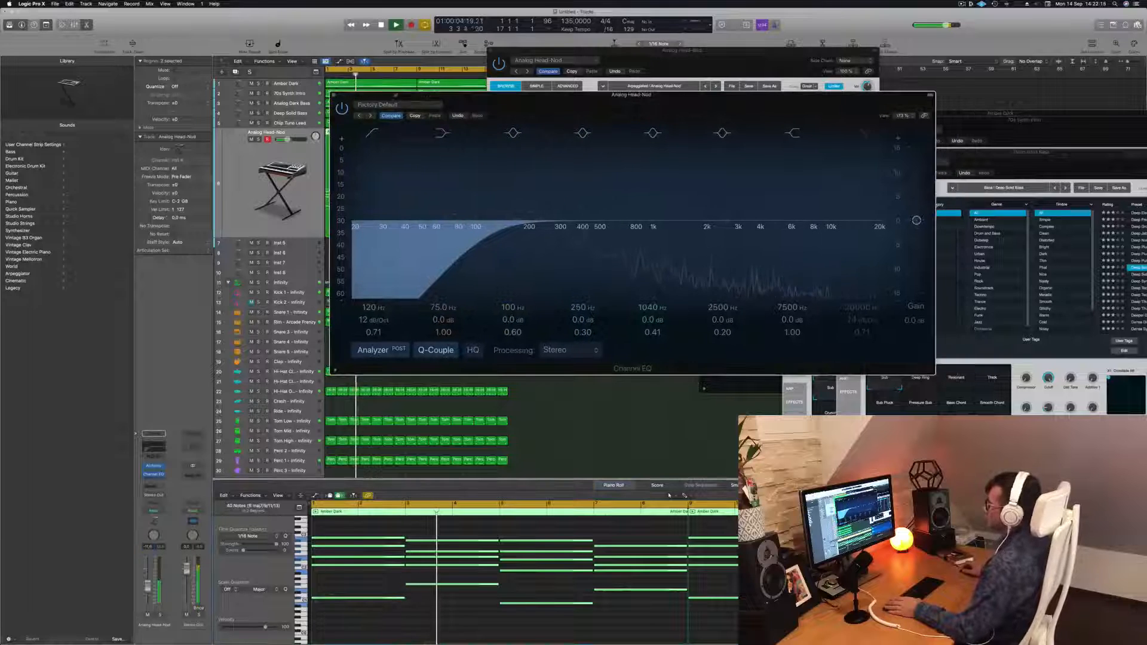
{"action": "left_click", "coordinate": [333, 95]}
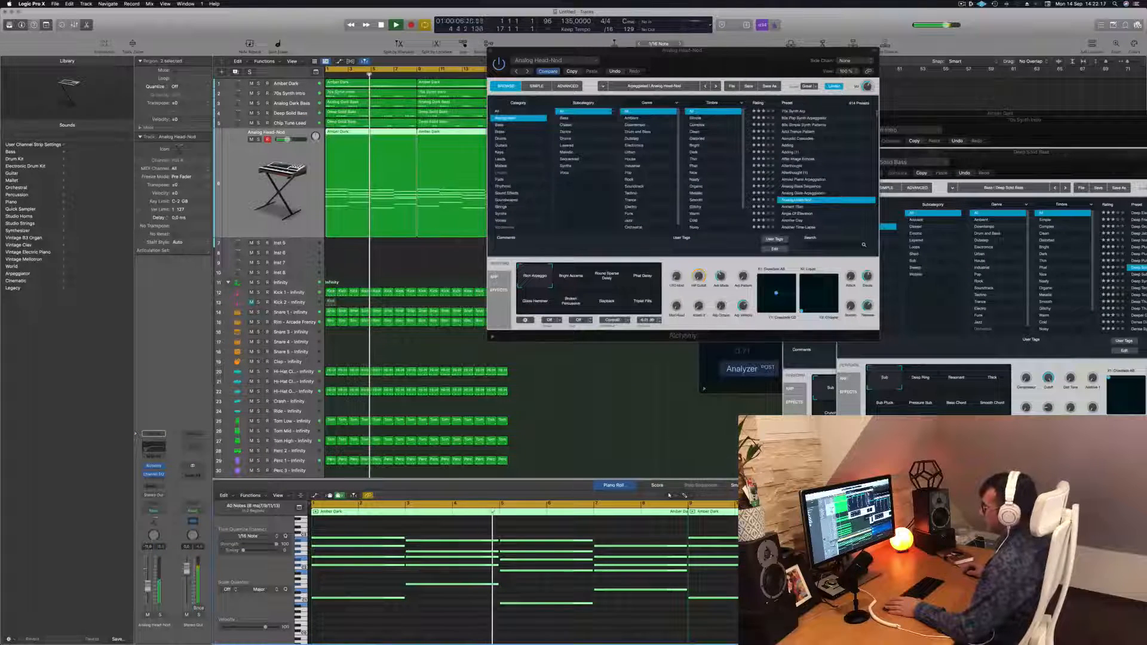
Close the Analog Head-Nod Alchemy plugin window
{"action": "left_click", "coordinate": [147, 616]}
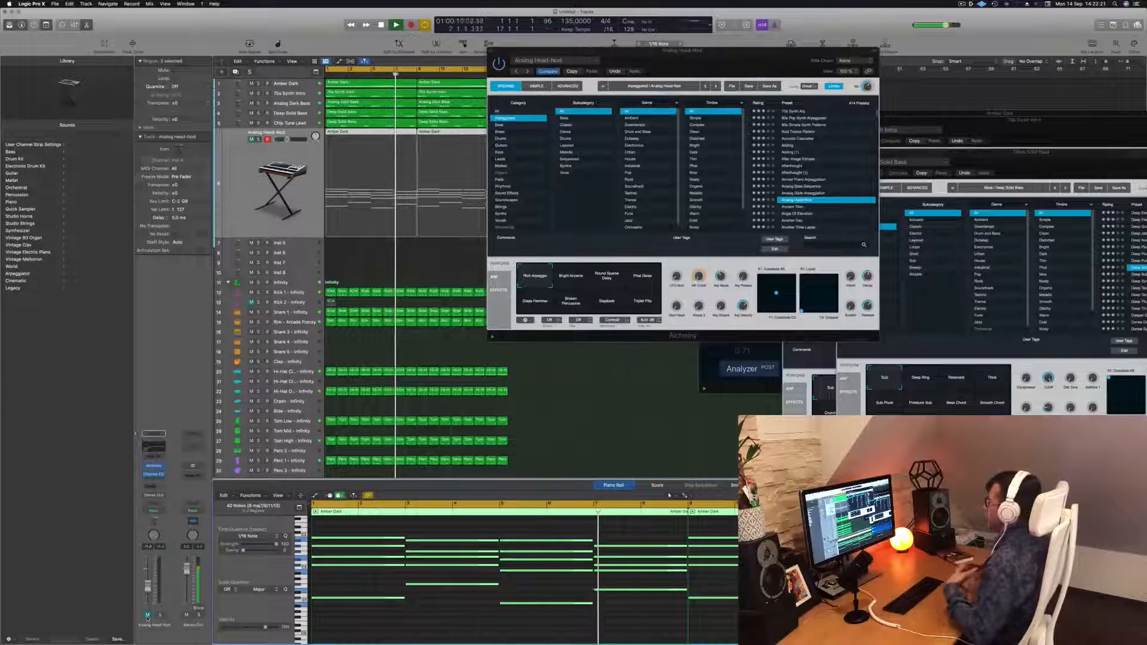
{"action": "left_click", "coordinate": [148, 616]}
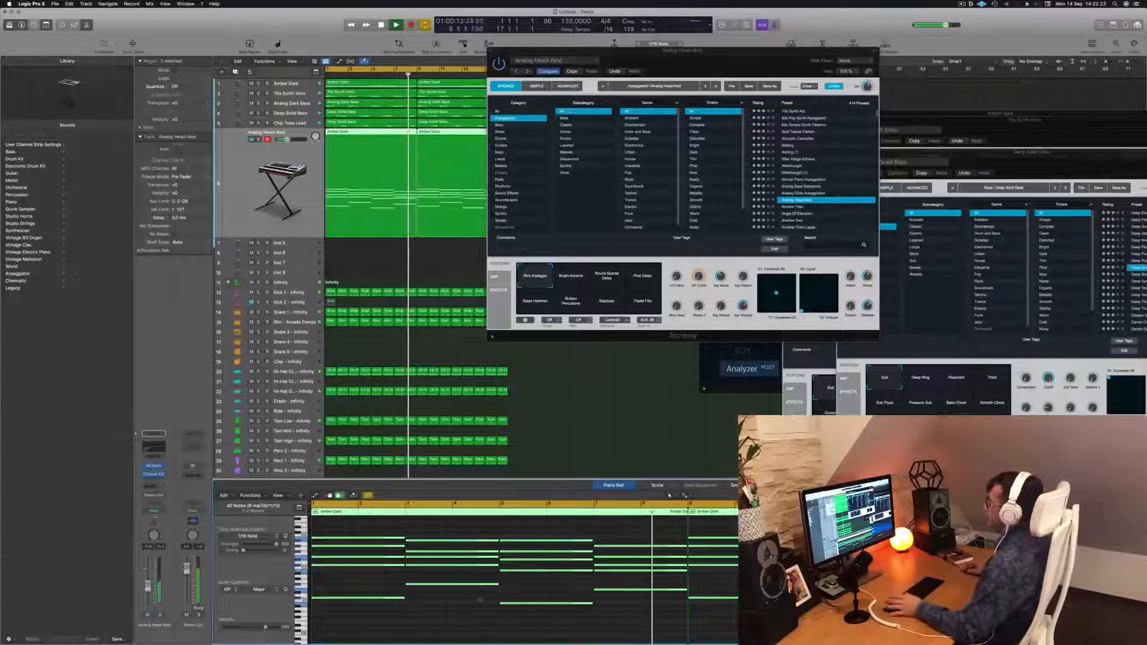
{"action": "left_click_drag", "start_coordinate": [494, 52], "coordinate": [535, 71]}
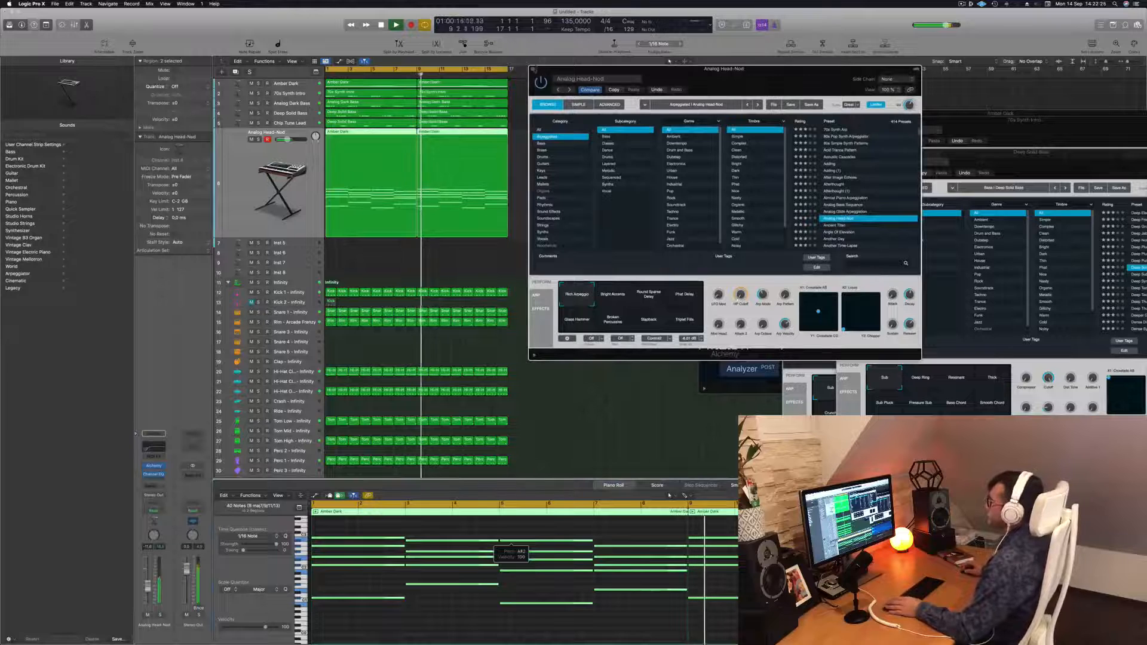
{"action": "left_click", "coordinate": [533, 69]}
{"action": "left_click", "coordinate": [564, 192]}
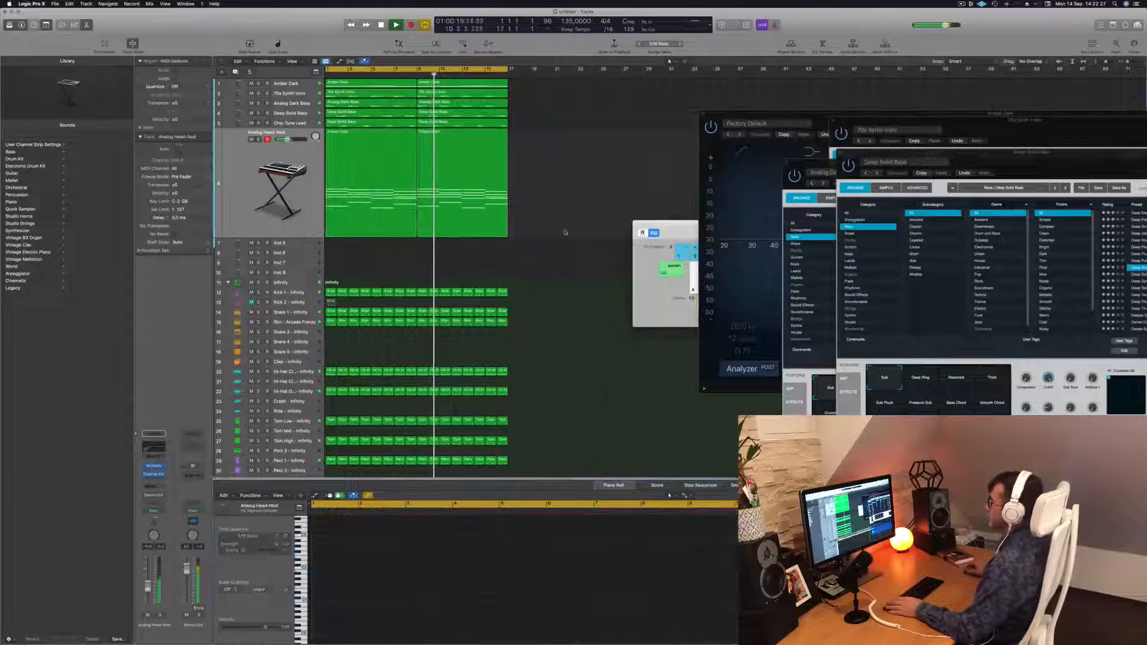
Copy the Amber Dark region onto the empty Inst 5 track
{"action": "scroll", "coordinate": [599, 191], "scroll_direction": "up", "scroll_amount": 2}
{"action": "scroll", "coordinate": [598, 190], "scroll_direction": "down", "scroll_amount": 1}
{"action": "scroll", "coordinate": [597, 190], "scroll_direction": "down", "scroll_amount": 2}
{"action": "left_click", "coordinate": [276, 169]}
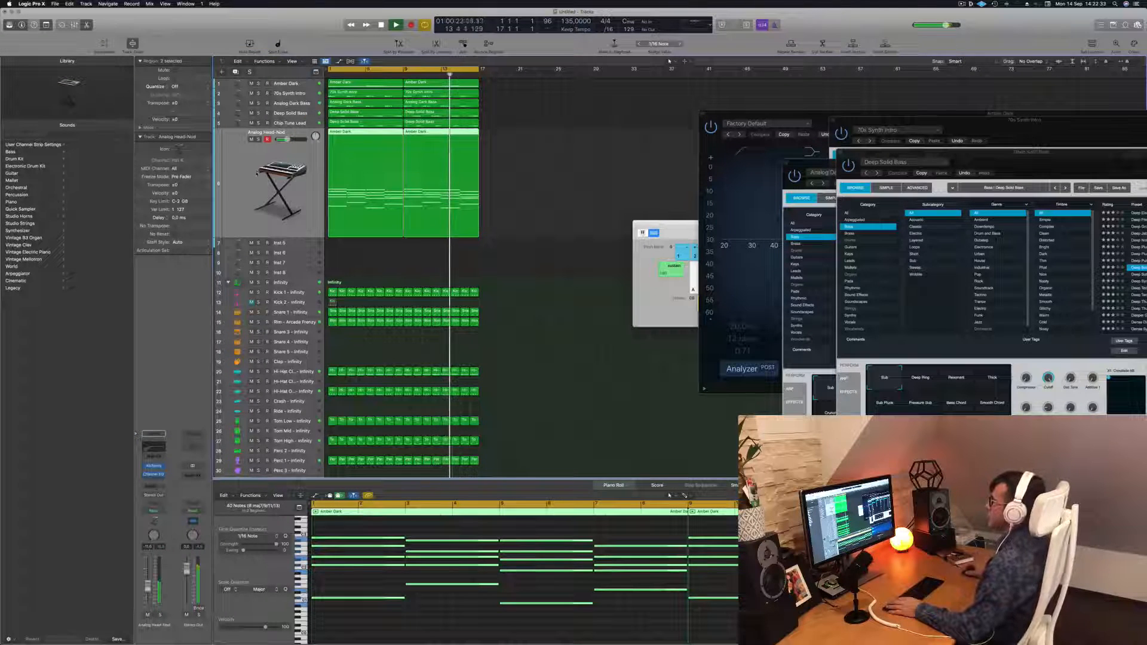
{"action": "scroll", "coordinate": [549, 213], "scroll_direction": "up", "scroll_amount": 2}
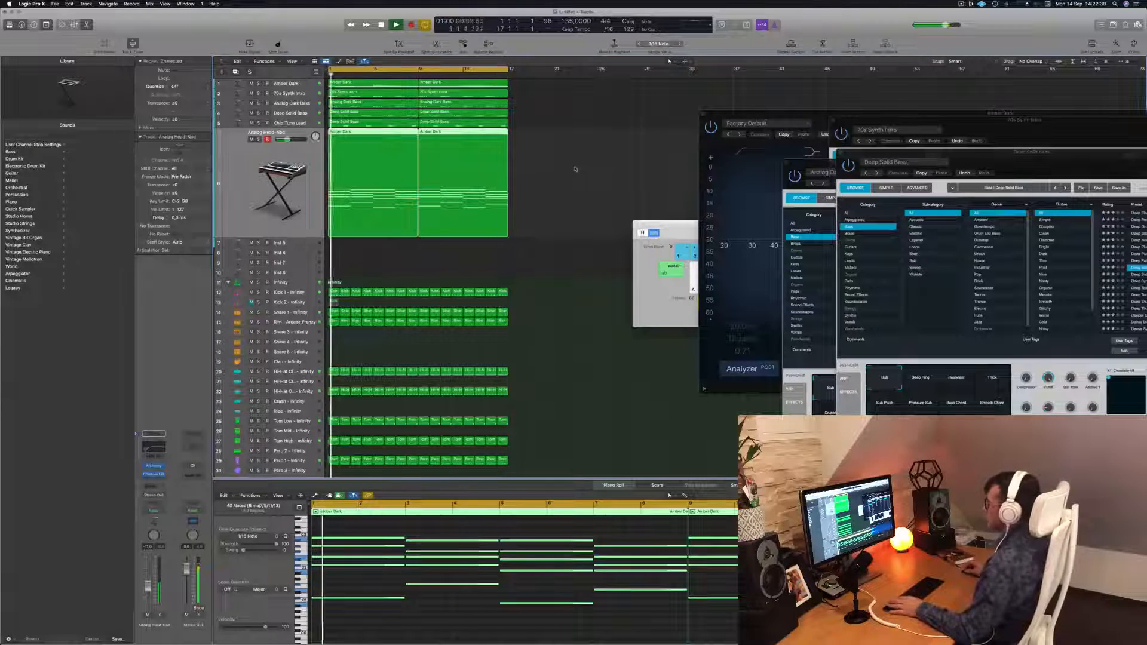
{"action": "left_click_drag", "start_coordinate": [351, 132], "coordinate": [353, 248]}
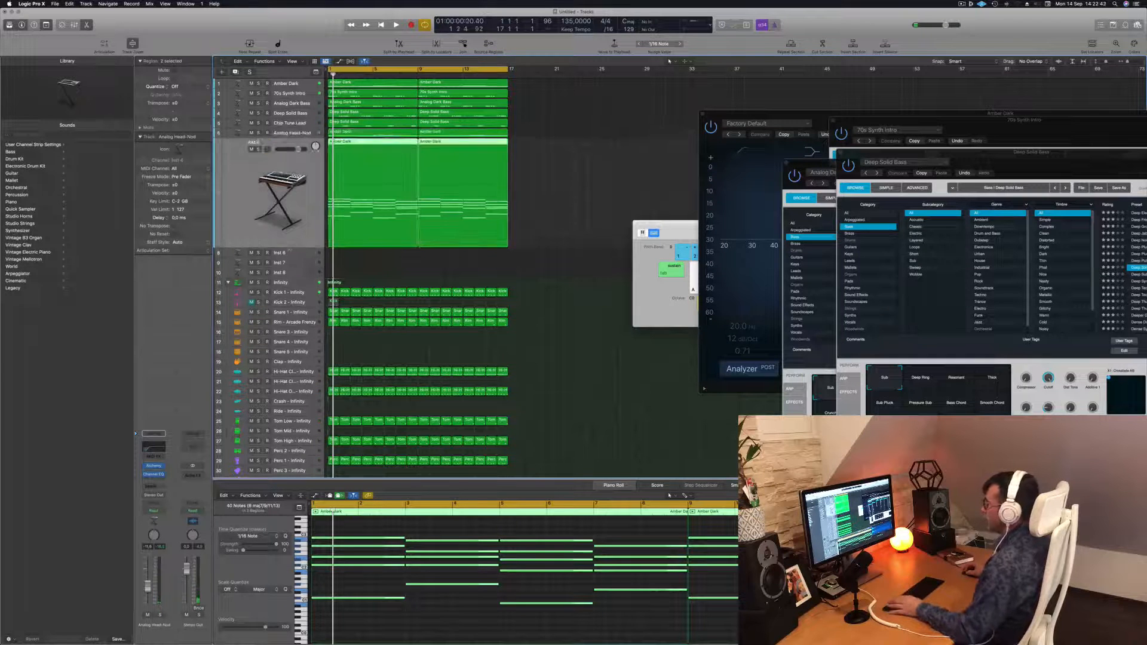
Select all notes in the copied region and shorten them into short stabs
{"action": "key", "text": "space"}
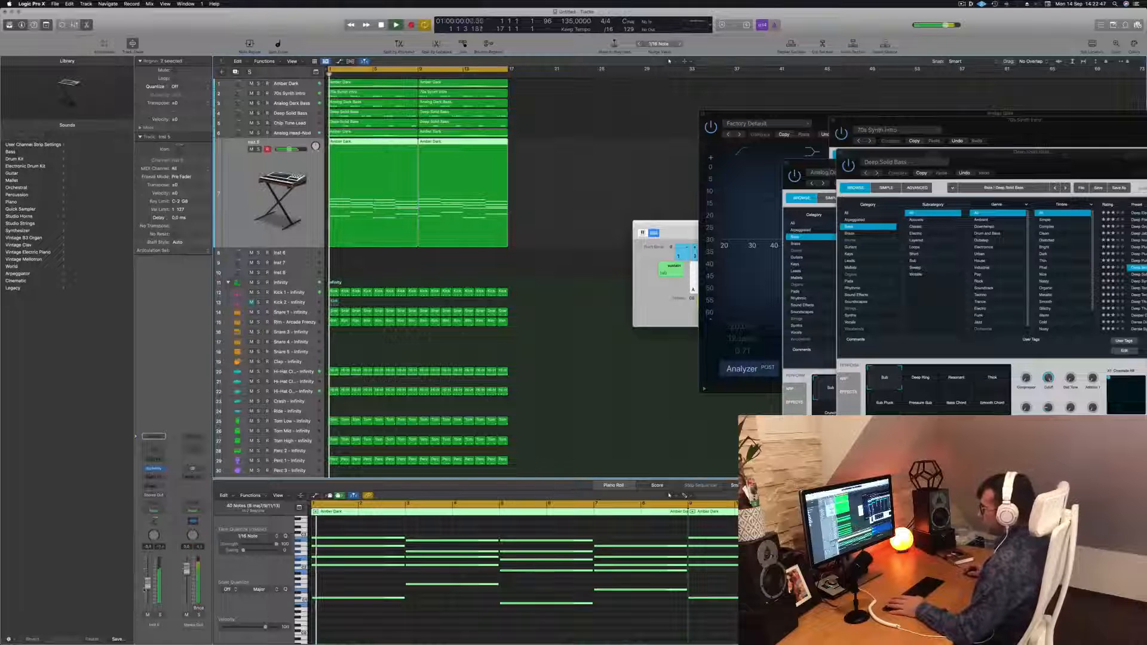
{"action": "scroll", "coordinate": [369, 543], "scroll_direction": "down", "scroll_amount": 4}
{"action": "left_click_drag", "start_coordinate": [354, 528], "coordinate": [750, 616]}
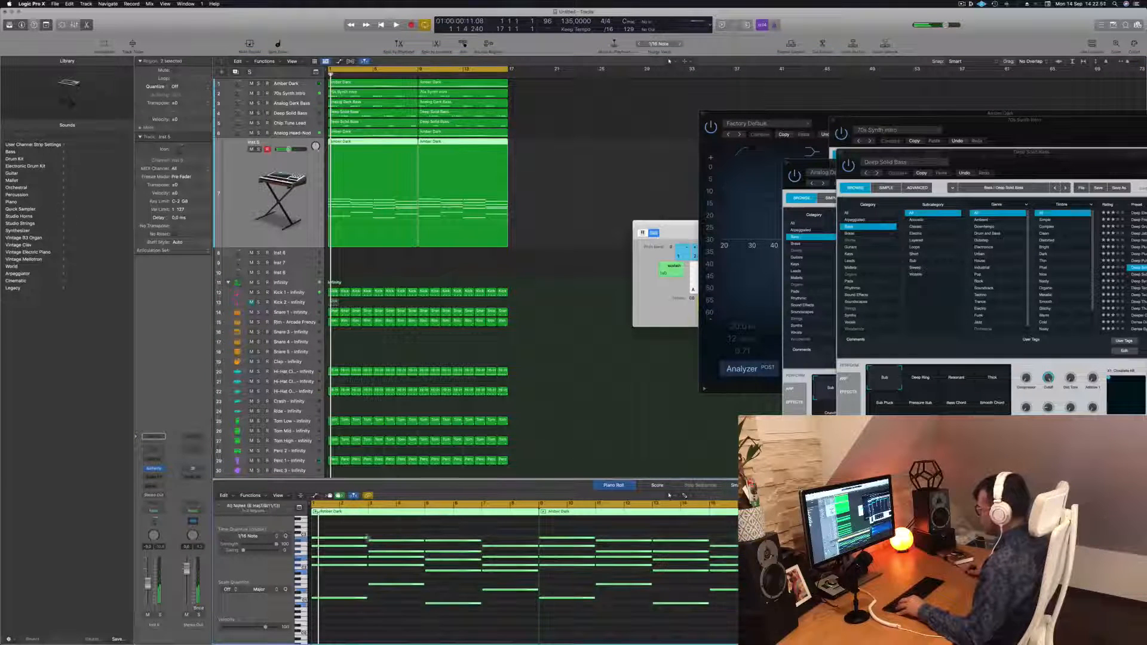
{"action": "left_click_drag", "start_coordinate": [366, 538], "coordinate": [319, 538]}
{"action": "key", "text": "space"}
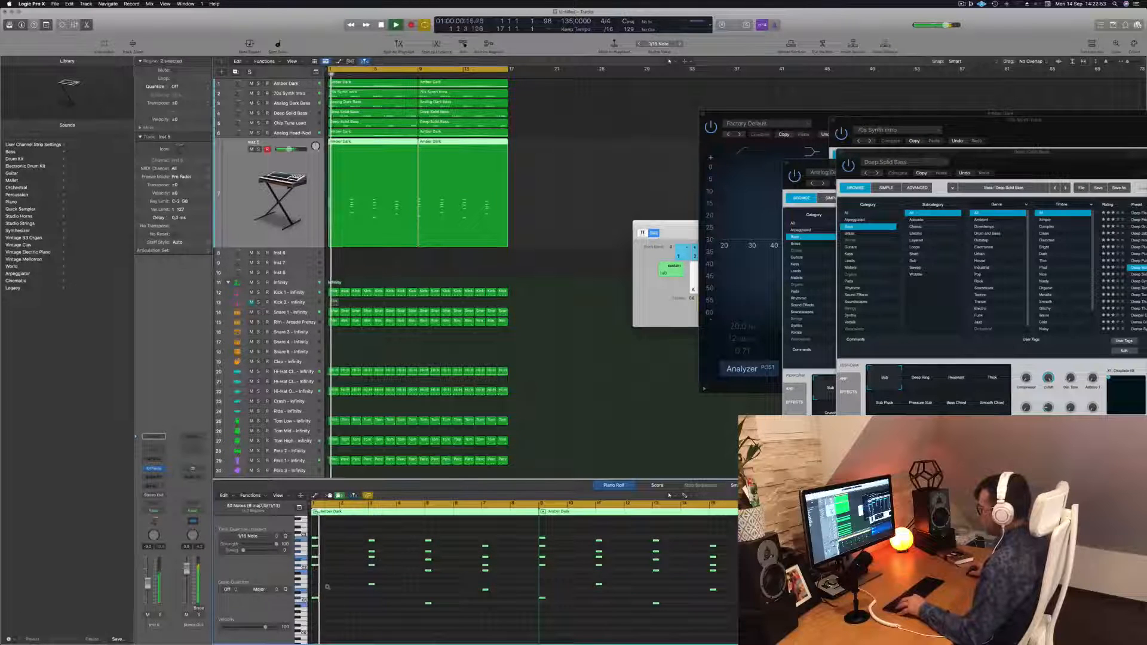
{"action": "scroll", "coordinate": [326, 586], "scroll_direction": "up", "scroll_amount": 4}
{"action": "key", "text": "space"}
{"action": "scroll", "coordinate": [360, 588], "scroll_direction": "up", "scroll_amount": 4}
{"action": "scroll", "coordinate": [360, 586], "scroll_direction": "left", "scroll_amount": 2}
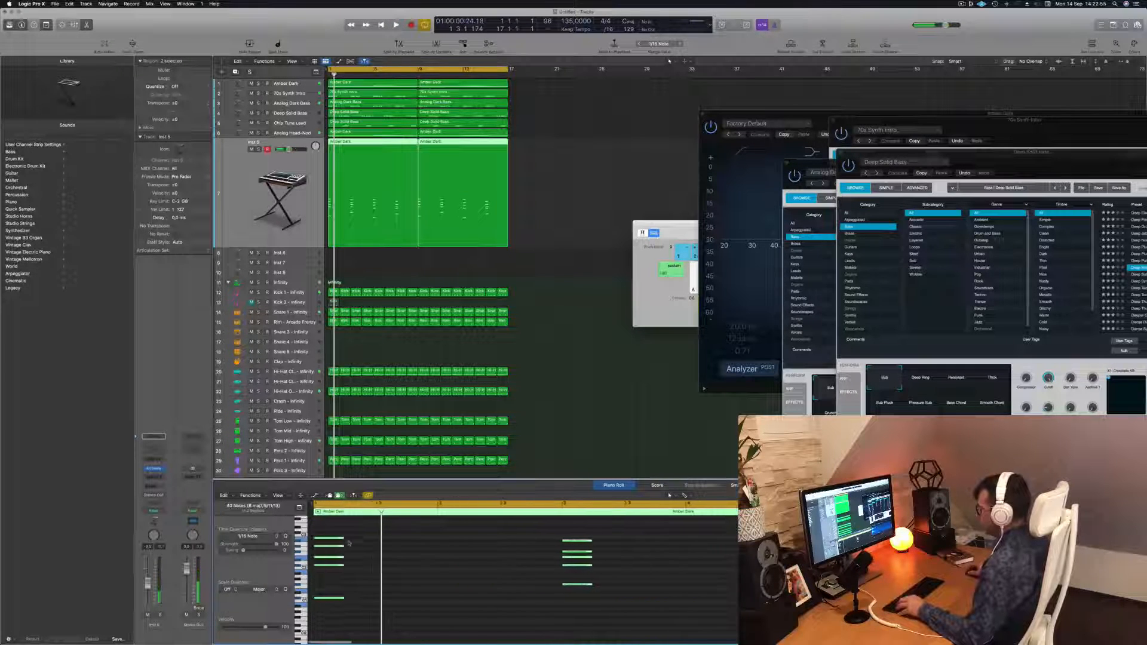
Shorten the stabs further and duplicate them into a repeating rhythmic chord pattern
{"action": "left_click_drag", "start_coordinate": [340, 536], "coordinate": [332, 539]}
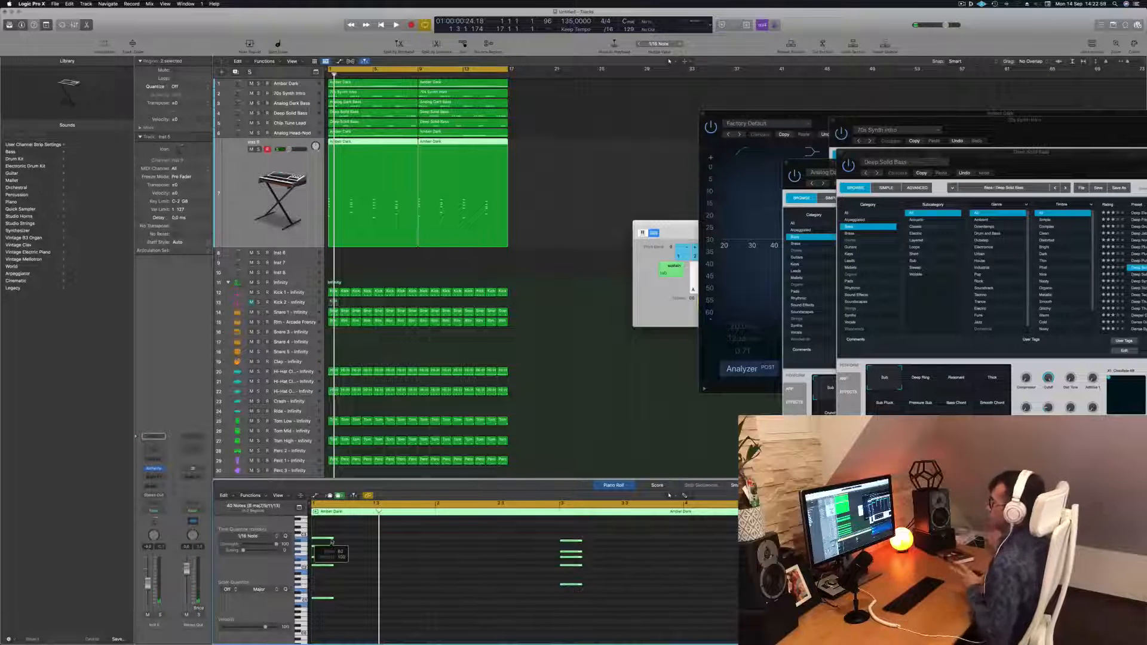
{"action": "scroll", "coordinate": [326, 543], "scroll_direction": "up", "scroll_amount": 5}
{"action": "left_click_drag", "start_coordinate": [349, 539], "coordinate": [399, 541]}
{"action": "key", "text": "super+Left"}
{"action": "key", "text": "super+Left"}
{"action": "key", "text": "super+Left"}
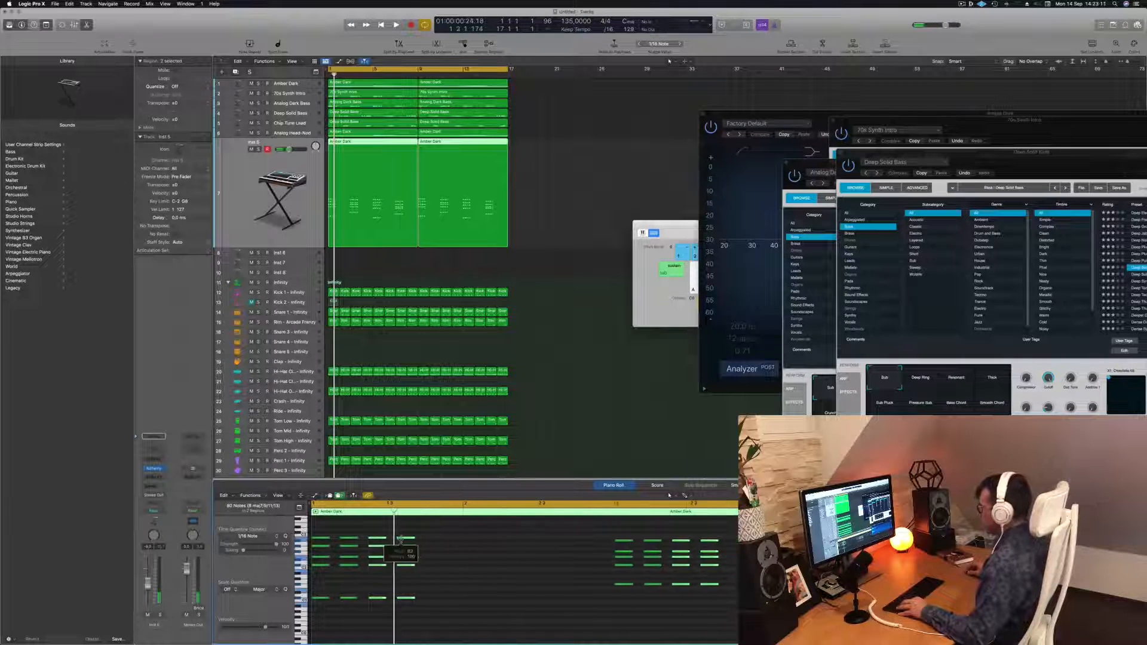
Play back the new chord stab pattern from the start
{"action": "key", "text": "space"}
{"action": "left_click", "coordinate": [404, 581]}
{"action": "key", "text": "Return"}
{"action": "key", "text": "super+Right"}
{"action": "key", "text": "super+Right"}
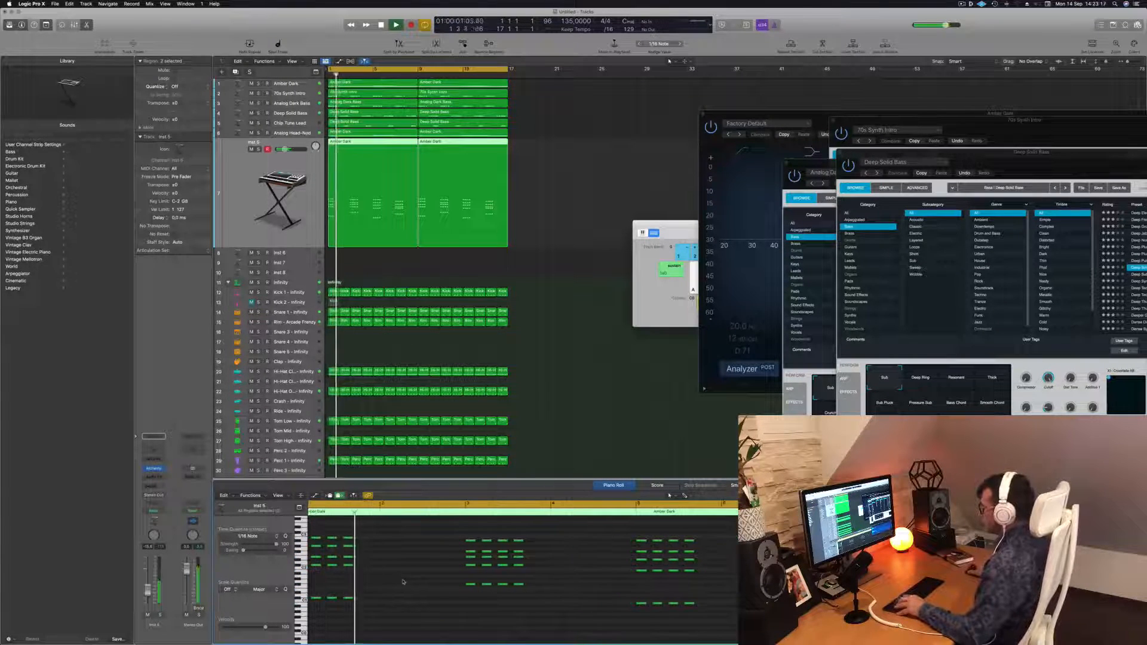
{"action": "key", "text": "Return"}
{"action": "key", "text": "space"}
{"action": "key", "text": "super+Left"}
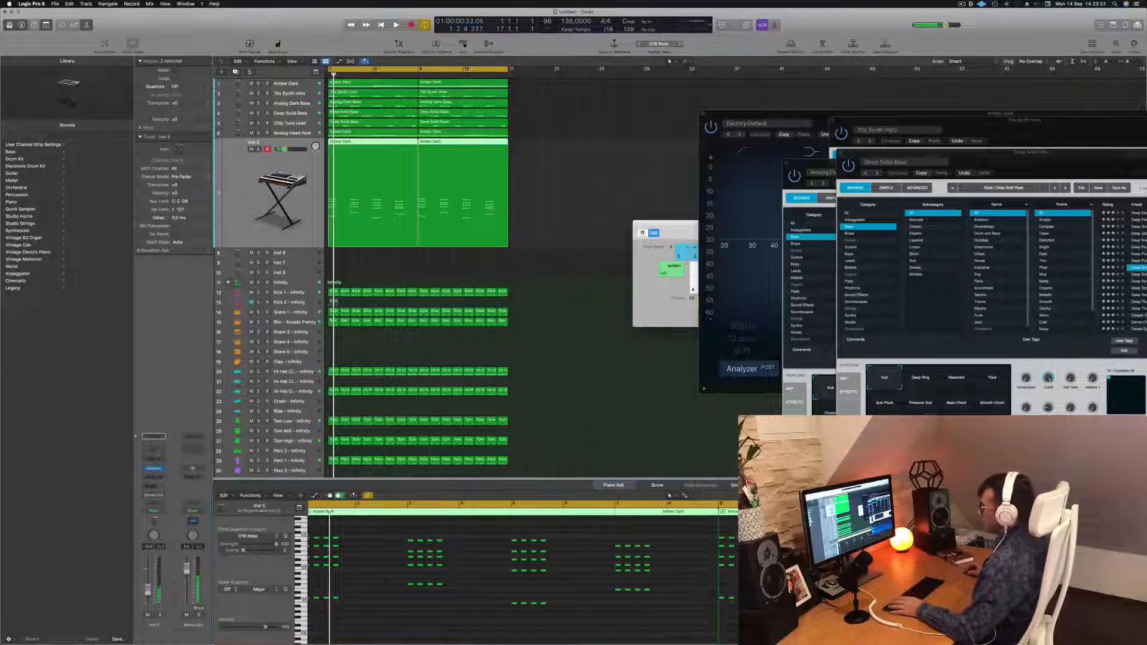
Open the Inst 5 Alchemy instrument and load the Airy Synth Lead preset from the Leads category
{"action": "left_click", "coordinate": [154, 470]}
{"action": "left_click_drag", "start_coordinate": [538, 95], "coordinate": [699, 111]}
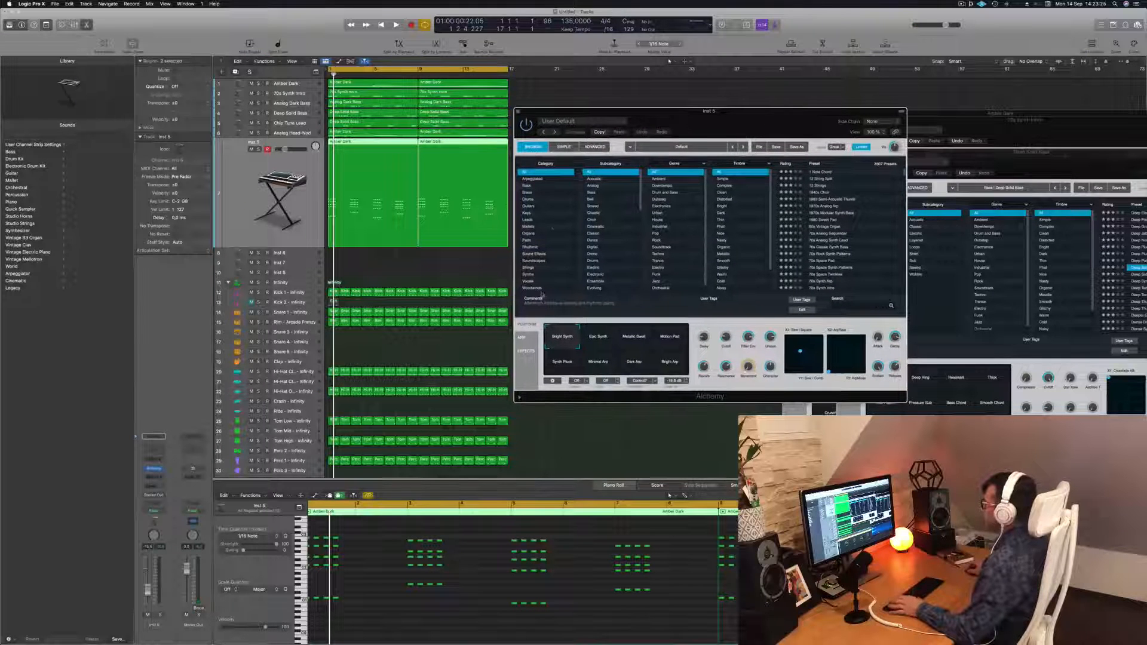
{"action": "left_click", "coordinate": [527, 220]}
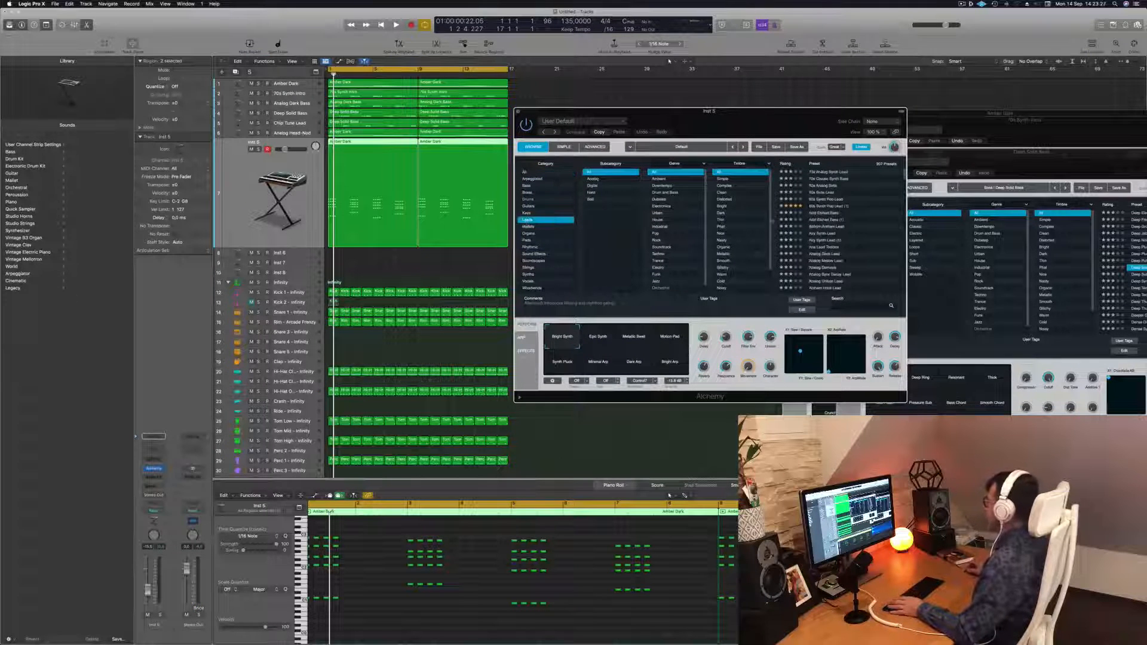
{"action": "scroll", "coordinate": [854, 225], "scroll_direction": "down", "scroll_amount": 1}
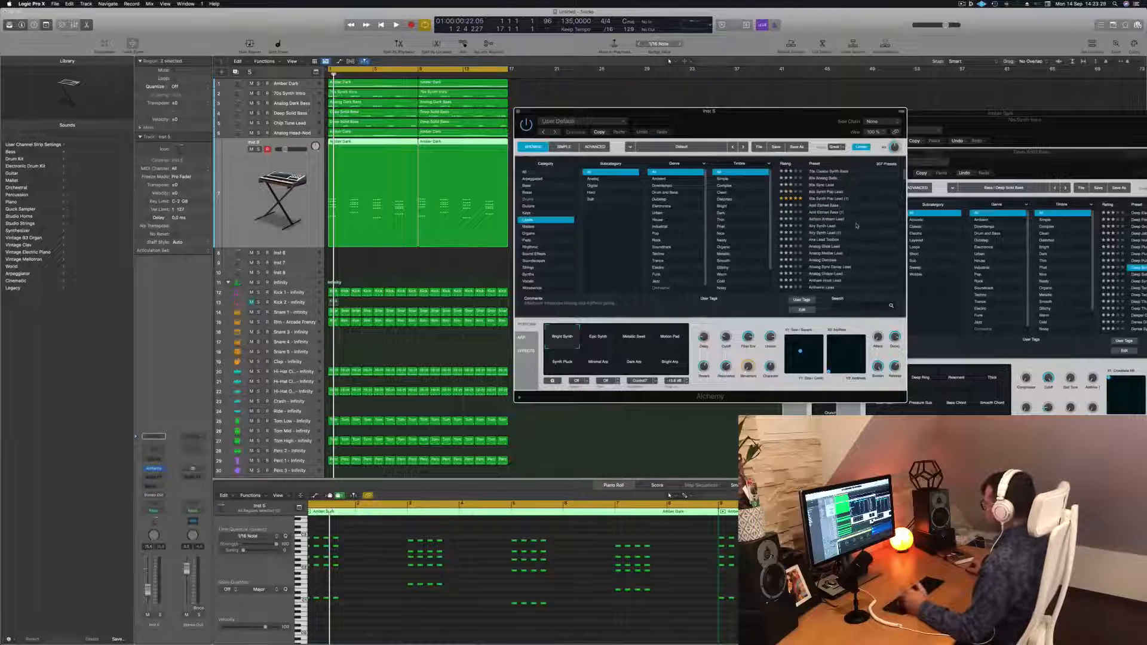
{"action": "left_click", "coordinate": [856, 226]}
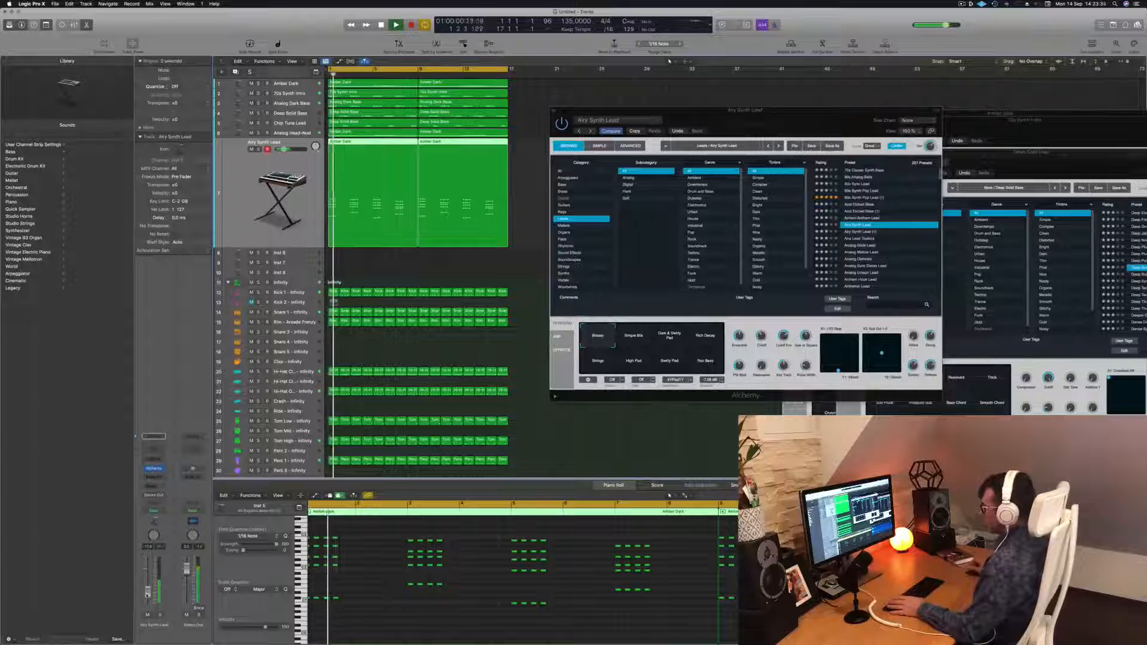
{"action": "left_click_drag", "start_coordinate": [796, 114], "coordinate": [764, 94]}
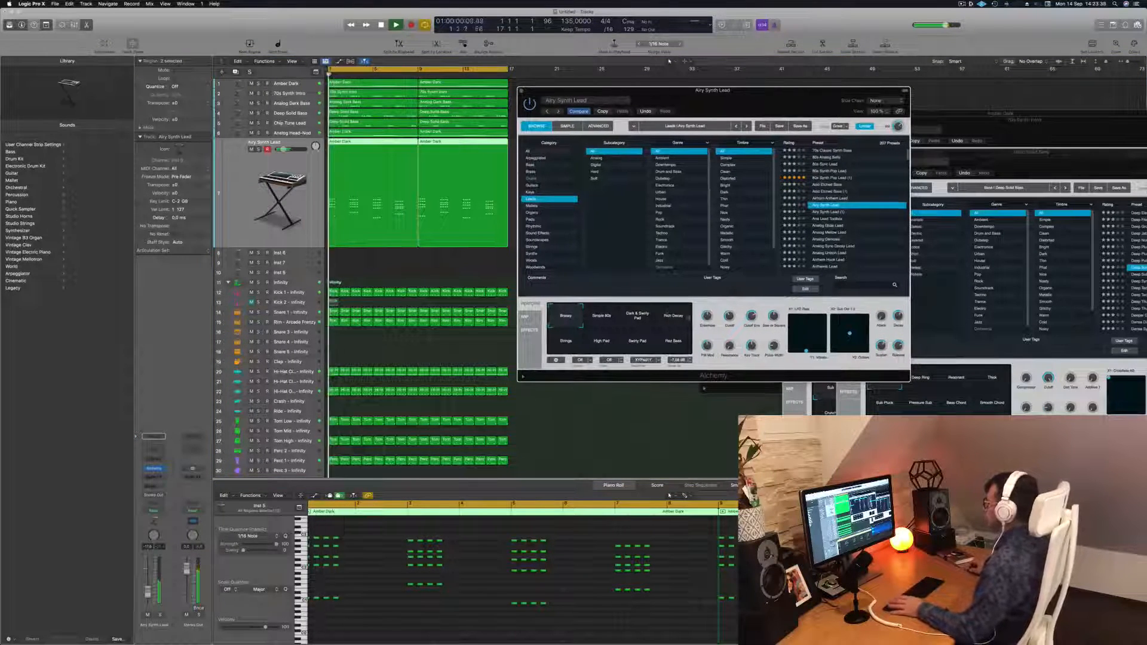
Try the Simple Bite, Dark & Swirly Pad, Rich Decay, Strings and High Pad sound settings, ending on Breezy
{"action": "left_click", "coordinate": [601, 318]}
{"action": "left_click", "coordinate": [637, 320]}
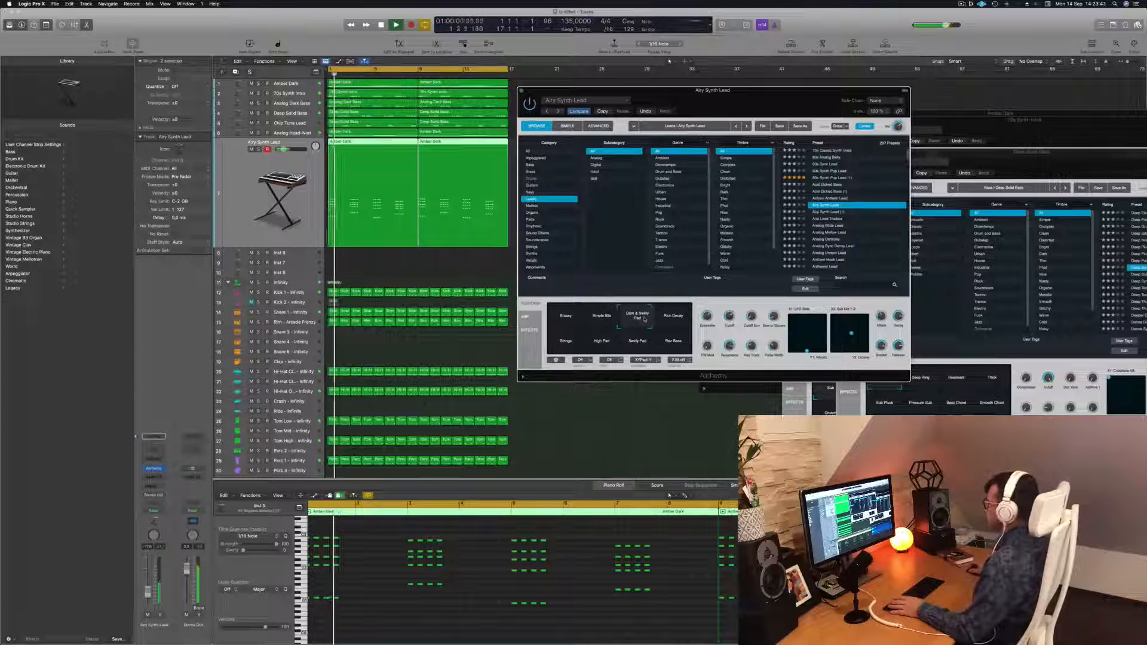
{"action": "left_click", "coordinate": [688, 319]}
{"action": "left_click", "coordinate": [562, 352]}
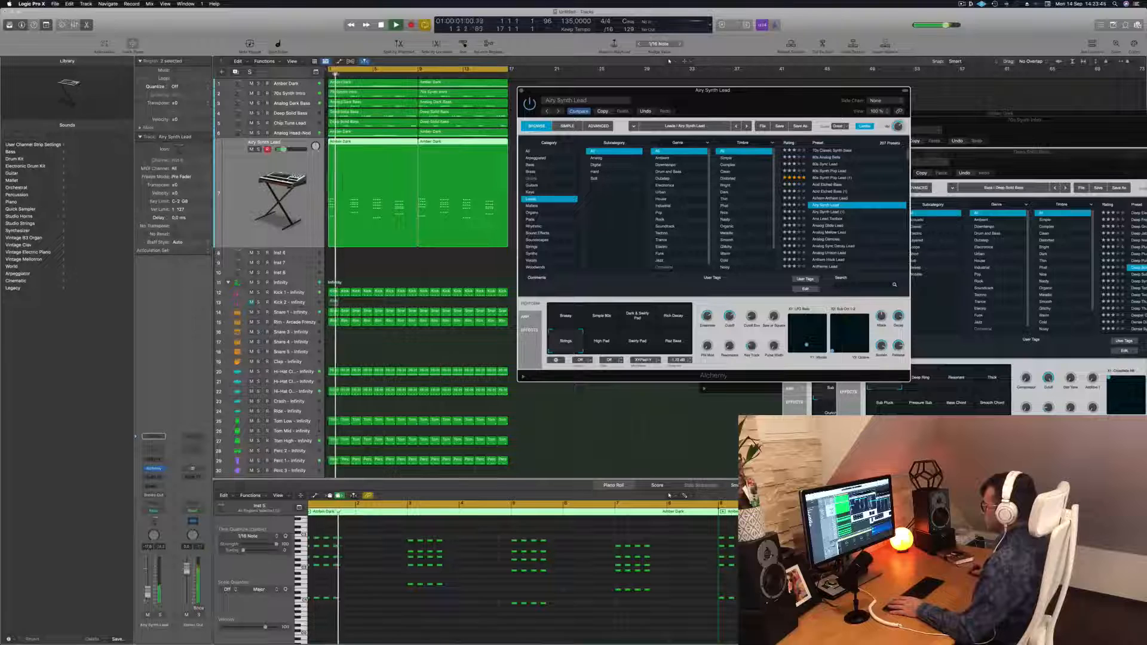
{"action": "left_click", "coordinate": [601, 345]}
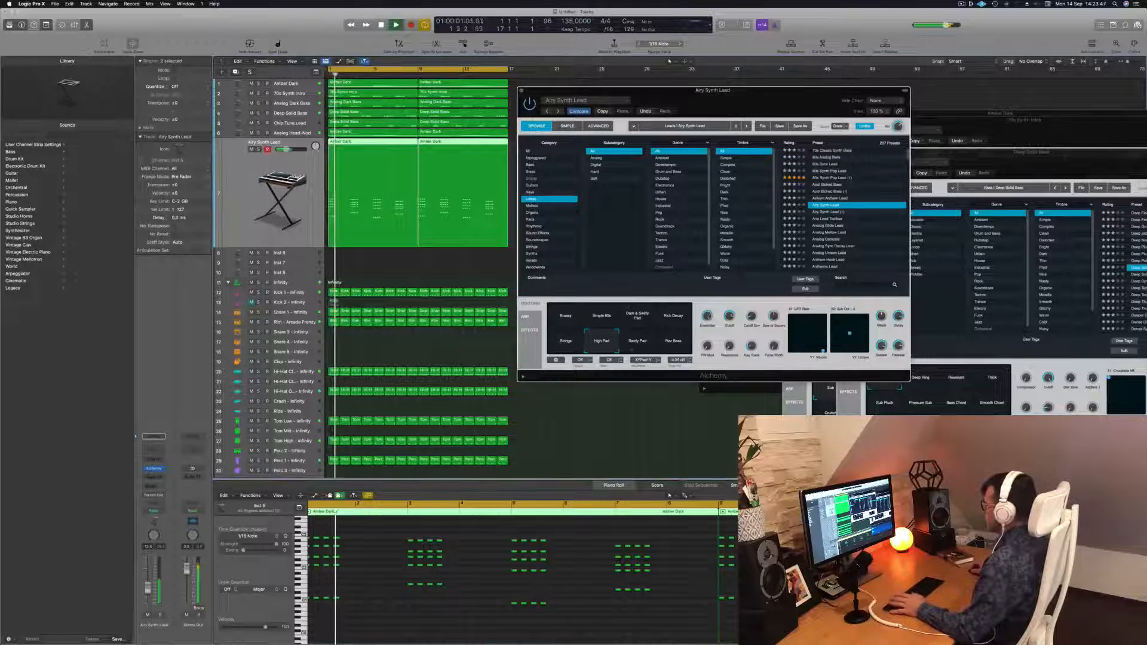
{"action": "left_click", "coordinate": [568, 320]}
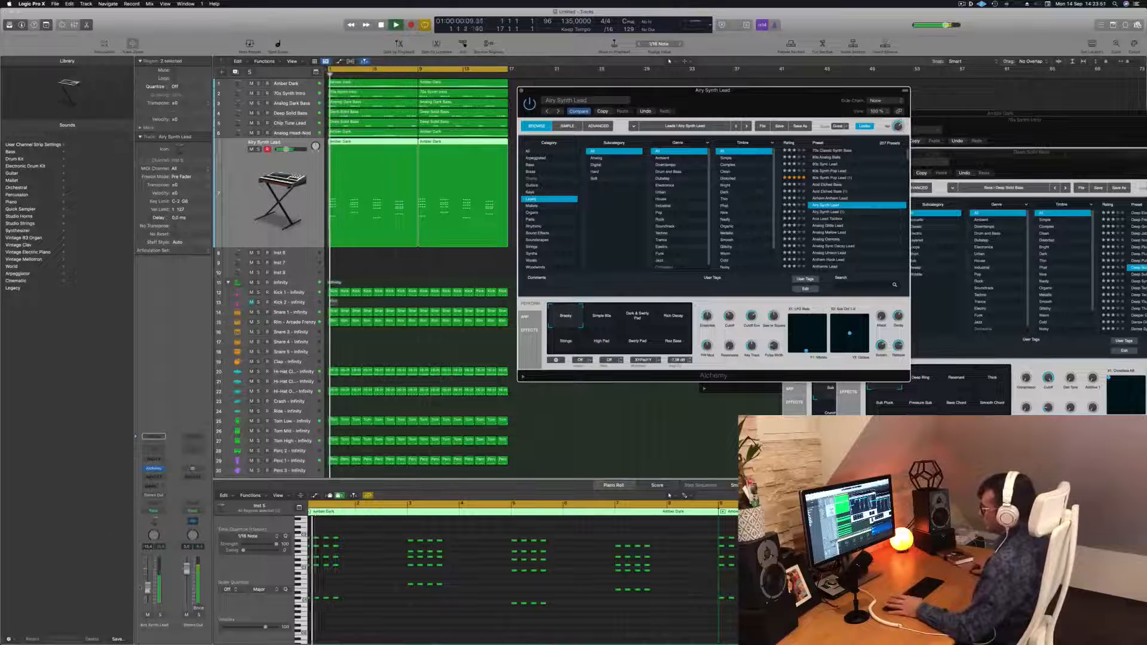
Select all the stab notes in the Airy Synth Lead region and lengthen them slightly
{"action": "left_click", "coordinate": [148, 592]}
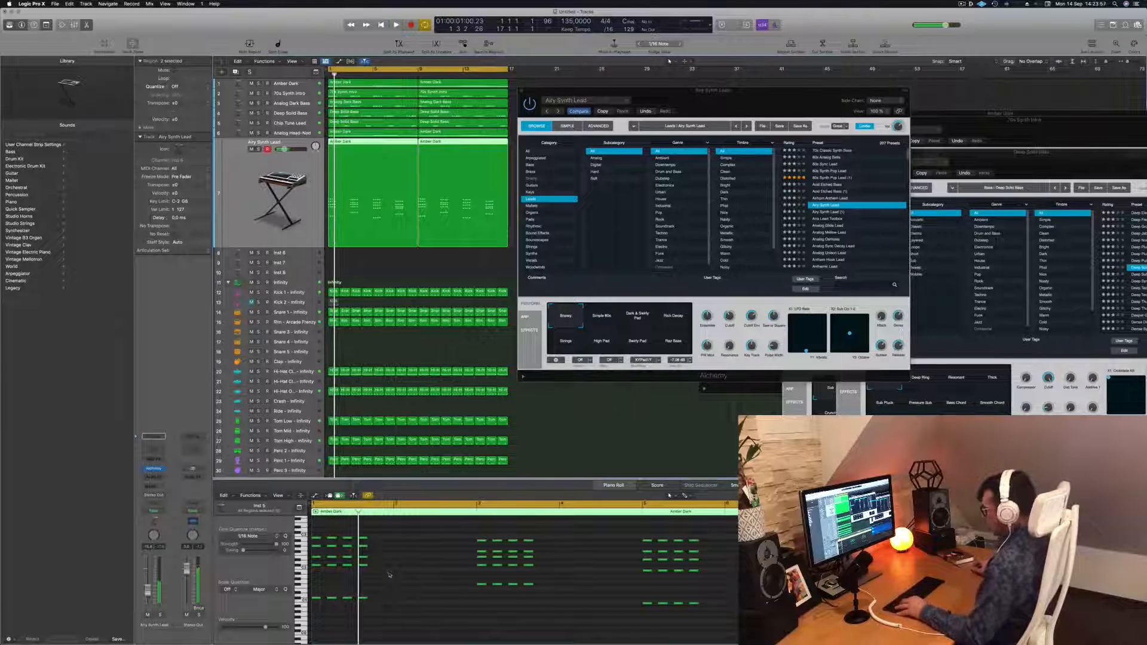
{"action": "key", "text": "super+a"}
{"action": "left_click", "coordinate": [380, 151]}
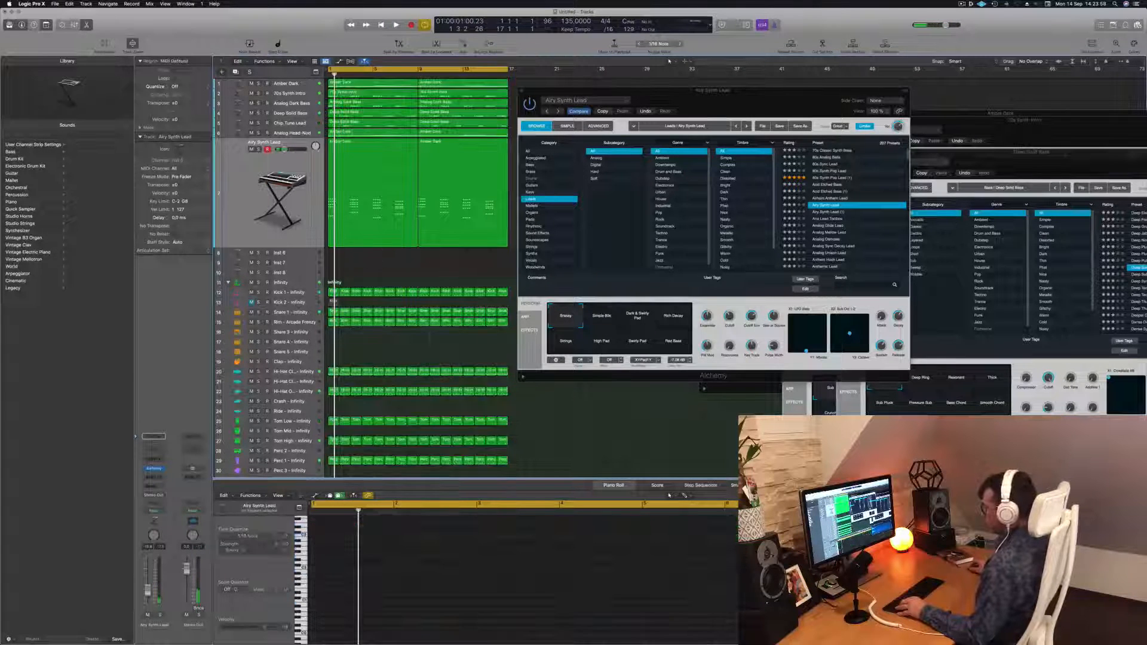
{"action": "left_click", "coordinate": [415, 614]}
{"action": "key", "text": "super+a"}
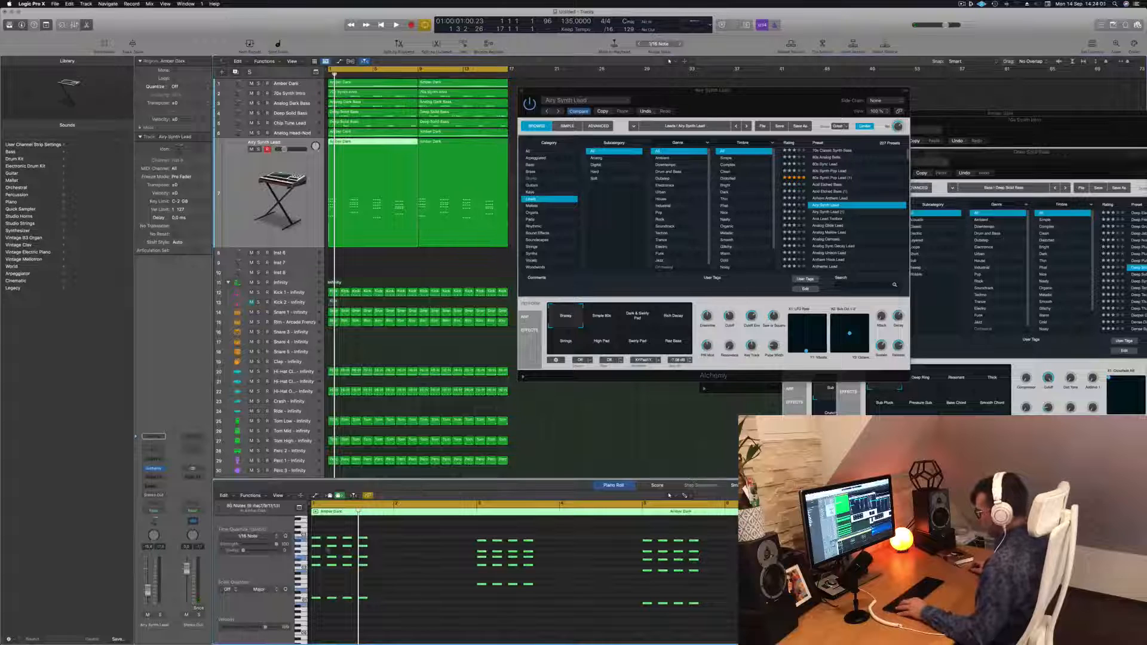
{"action": "left_click_drag", "start_coordinate": [323, 543], "coordinate": [351, 544]}
{"action": "left_click", "coordinate": [342, 526]}
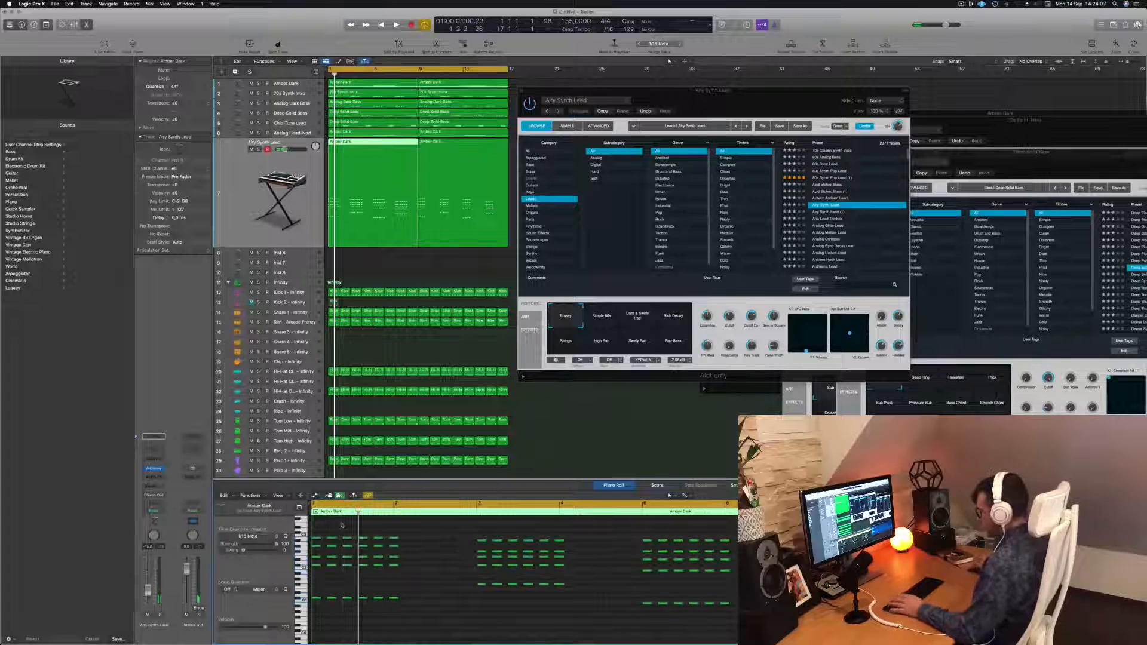
{"action": "key", "text": "space"}
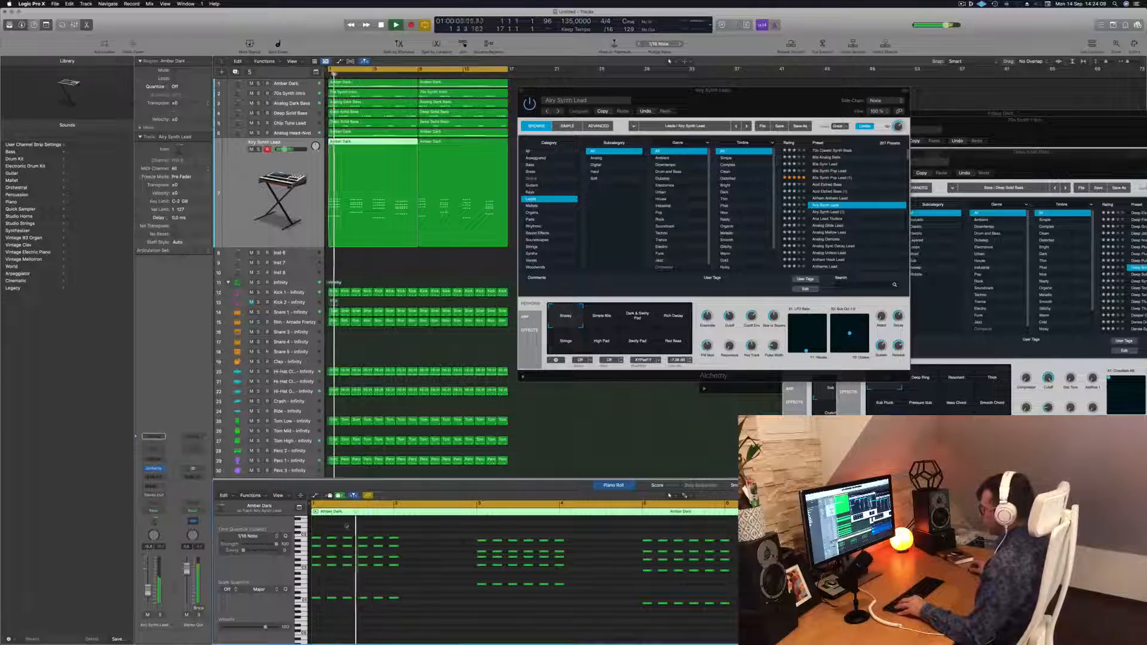
Select a group of stab chords in the pattern and delete them
{"action": "key", "text": "space"}
{"action": "key", "text": "space"}
{"action": "left_click_drag", "start_coordinate": [390, 531], "coordinate": [369, 608]}
{"action": "key", "text": "BackSpace"}
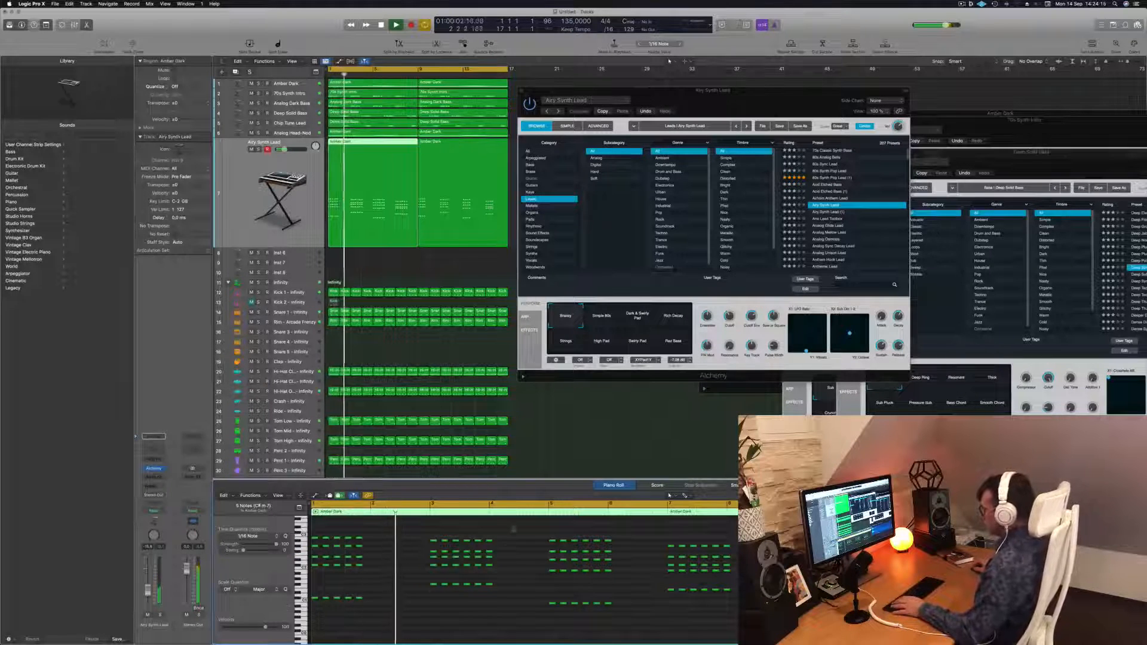
Delete another group of stab chords from the Airy Synth Lead region and select the next group
{"action": "left_click_drag", "start_coordinate": [510, 536], "coordinate": [489, 600]}
{"action": "key", "text": "BackSpace"}
{"action": "left_click_drag", "start_coordinate": [637, 537], "coordinate": [609, 611]}
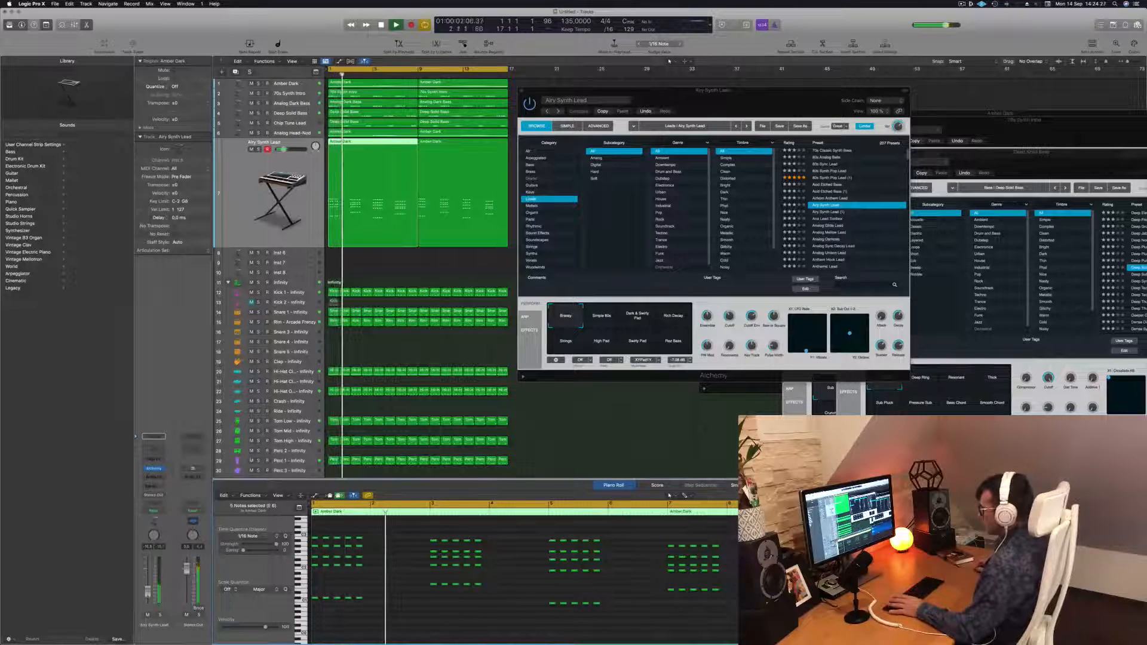
Audition the Ana Lead Toolbox, Analog Mellow Lead, Analog Sync Decay Lead and Anthemic Sync Lead presets on the stab part
{"action": "left_click_drag", "start_coordinate": [771, 110], "coordinate": [643, 120]}
{"action": "left_click", "coordinate": [709, 230]}
{"action": "key", "text": "space"}
{"action": "left_click_drag", "start_coordinate": [668, 100], "coordinate": [725, 50]}
{"action": "key", "text": "space"}
{"action": "key", "text": "space"}
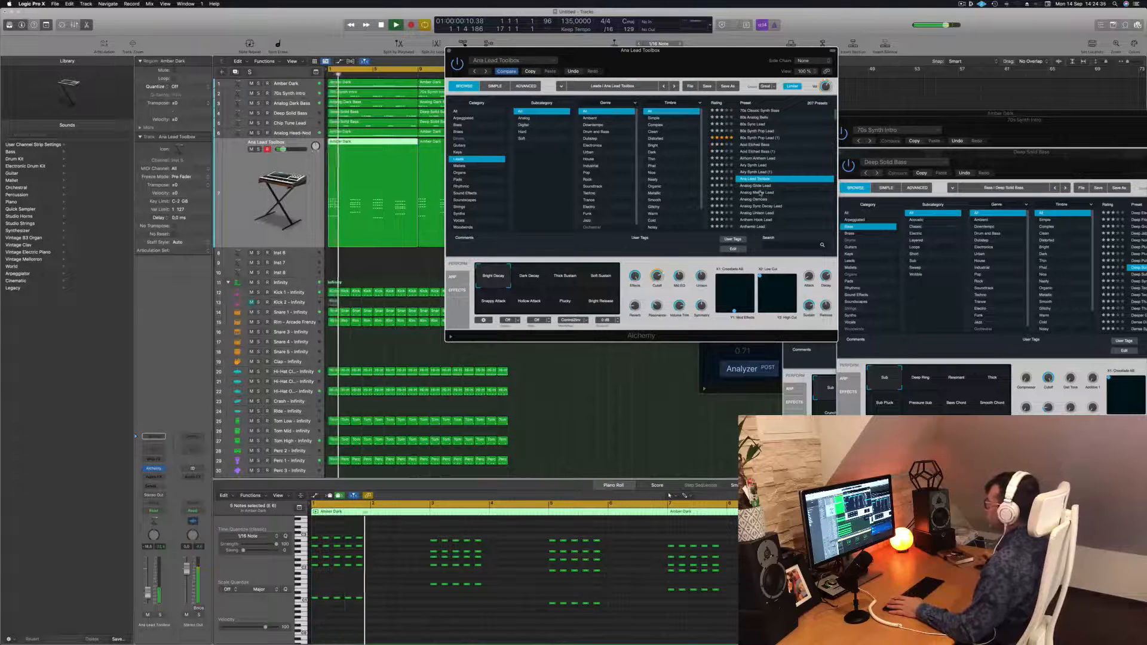
{"action": "left_click", "coordinate": [761, 192]}
{"action": "key", "text": "space"}
{"action": "scroll", "coordinate": [679, 188], "scroll_direction": "down", "scroll_amount": 4}
{"action": "scroll", "coordinate": [605, 188], "scroll_direction": "down", "scroll_amount": 1}
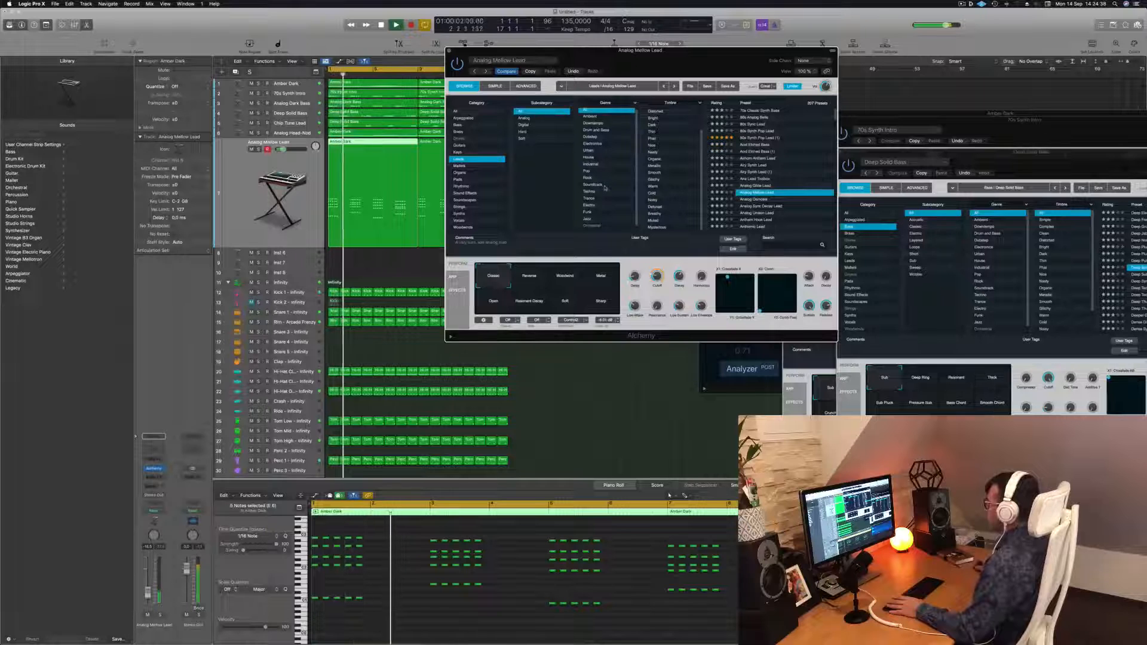
{"action": "scroll", "coordinate": [609, 186], "scroll_direction": "down", "scroll_amount": 1}
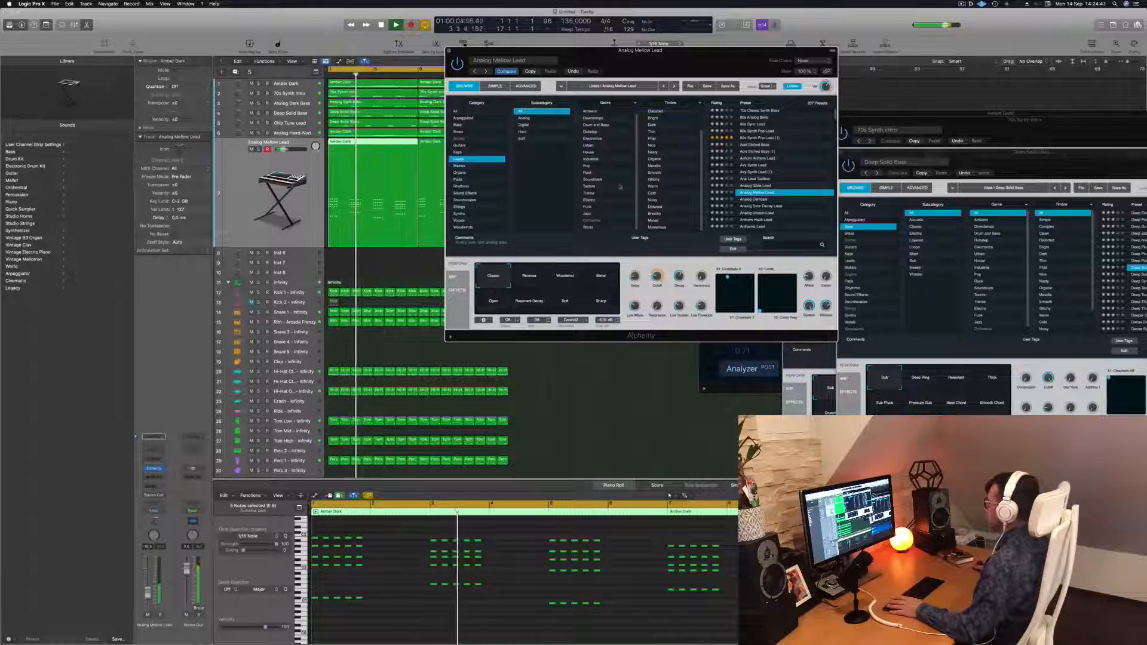
{"action": "scroll", "coordinate": [682, 180], "scroll_direction": "up", "scroll_amount": 4}
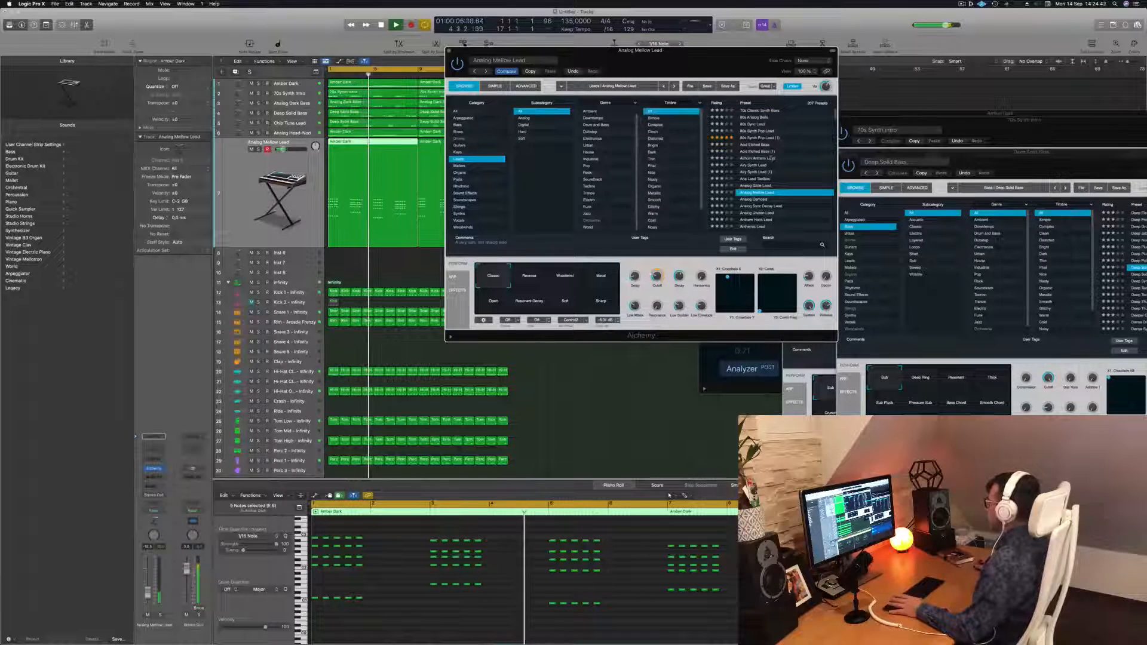
{"action": "scroll", "coordinate": [773, 168], "scroll_direction": "down", "scroll_amount": 2}
{"action": "scroll", "coordinate": [773, 167], "scroll_direction": "down", "scroll_amount": 1}
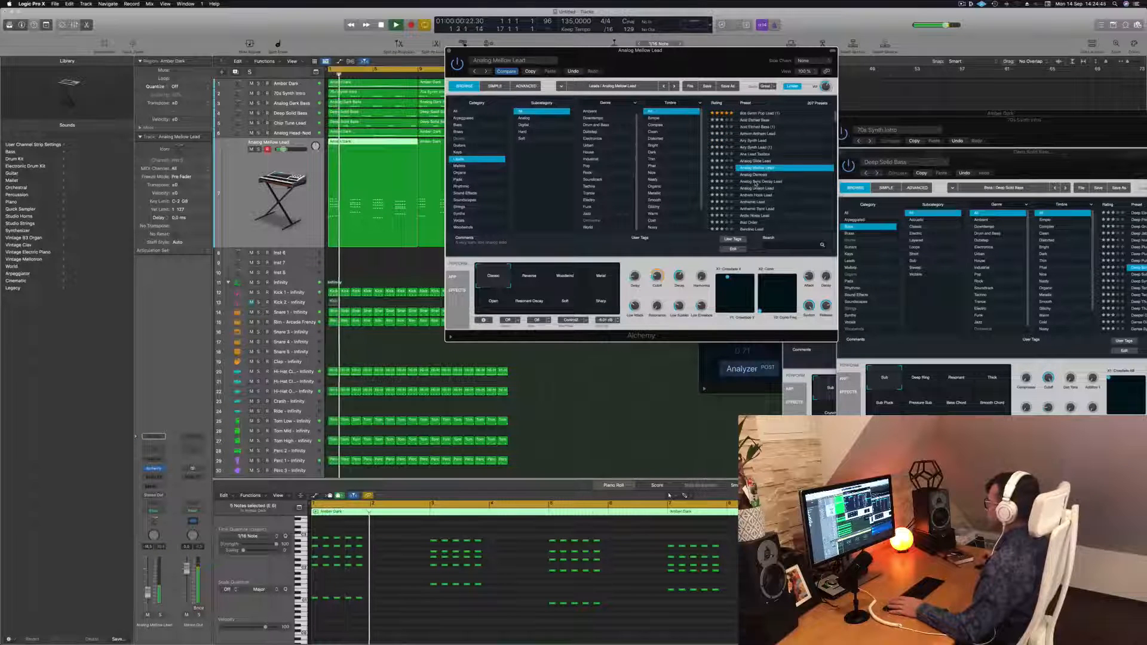
{"action": "left_click", "coordinate": [756, 182]}
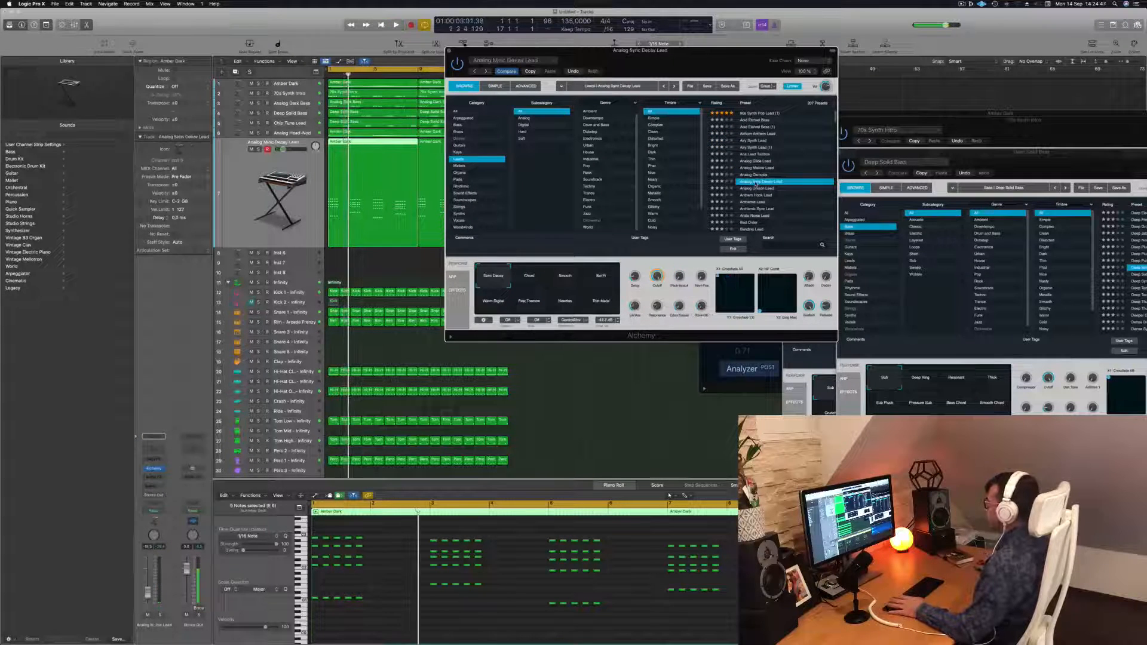
{"action": "scroll", "coordinate": [757, 179], "scroll_direction": "down", "scroll_amount": 5}
{"action": "left_click", "coordinate": [761, 172]}
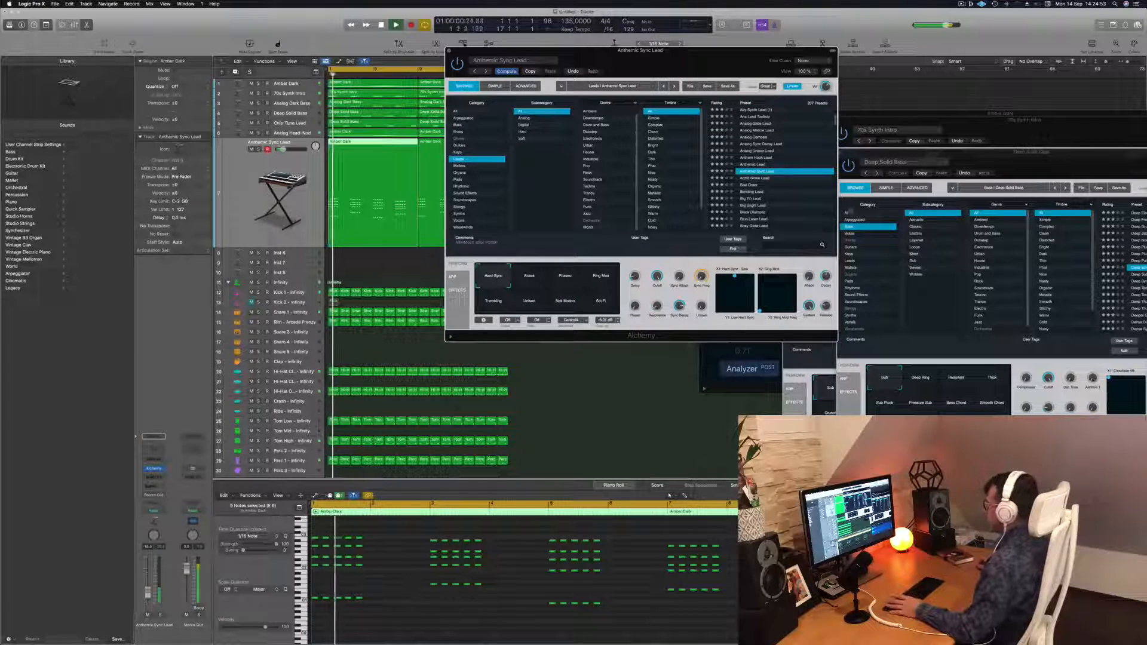
{"action": "left_click", "coordinate": [749, 185]}
Browse the Keys presets 80s Bell Vox Layers, 80s Glassy Electric Piano, Abstract Electric Piano and Adding, returning to Airy Synth Lead
{"action": "left_click", "coordinate": [458, 152]}
{"action": "scroll", "coordinate": [757, 118], "scroll_direction": "up", "scroll_amount": 5}
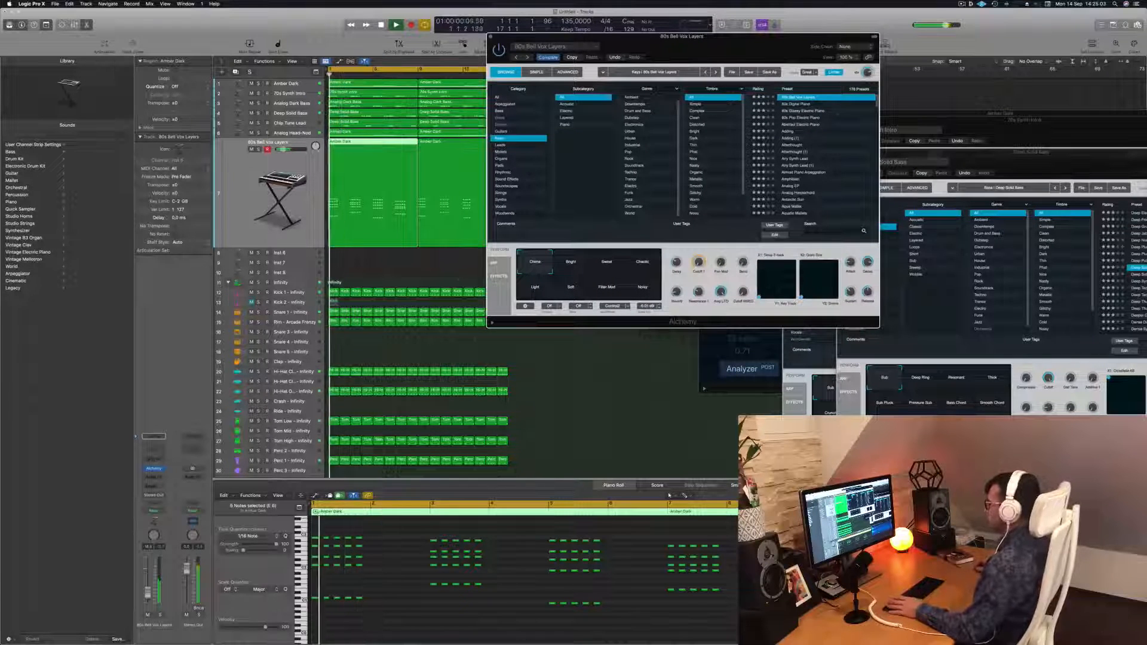
{"action": "key", "text": "v"}
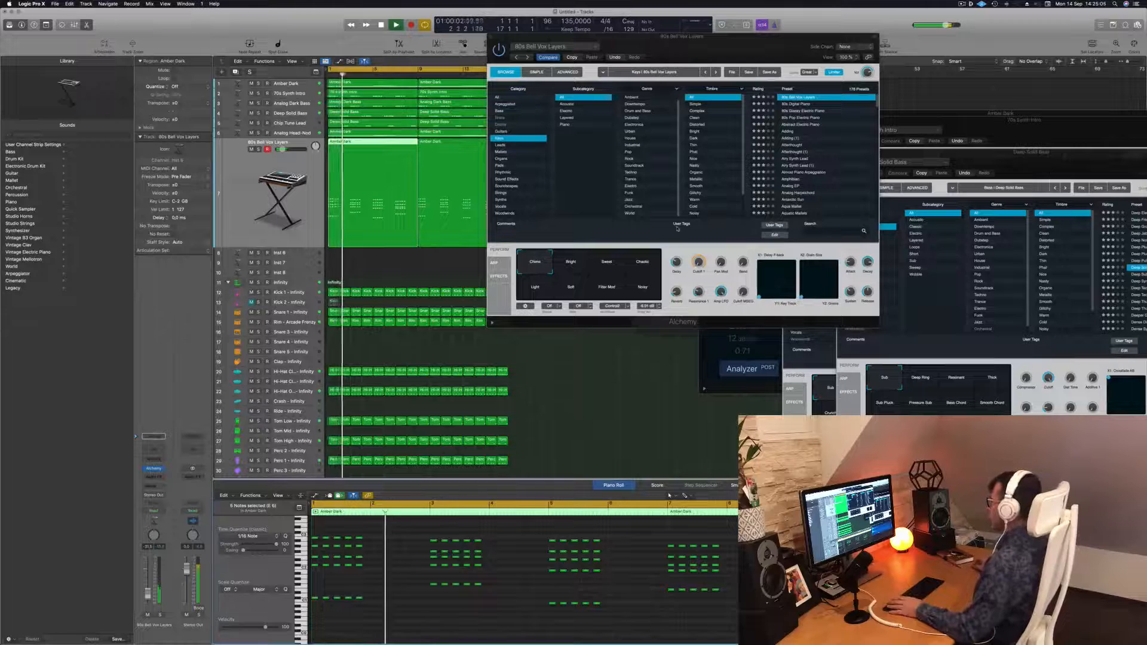
{"action": "left_click_drag", "start_coordinate": [728, 55], "coordinate": [683, 153]}
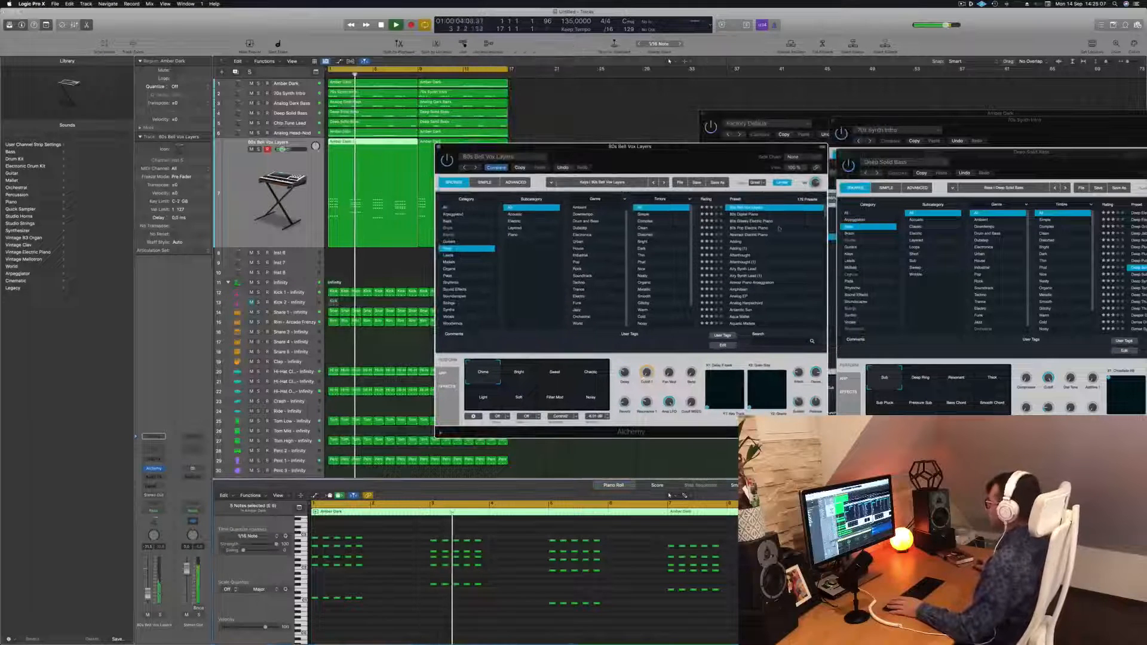
{"action": "left_click", "coordinate": [752, 222]}
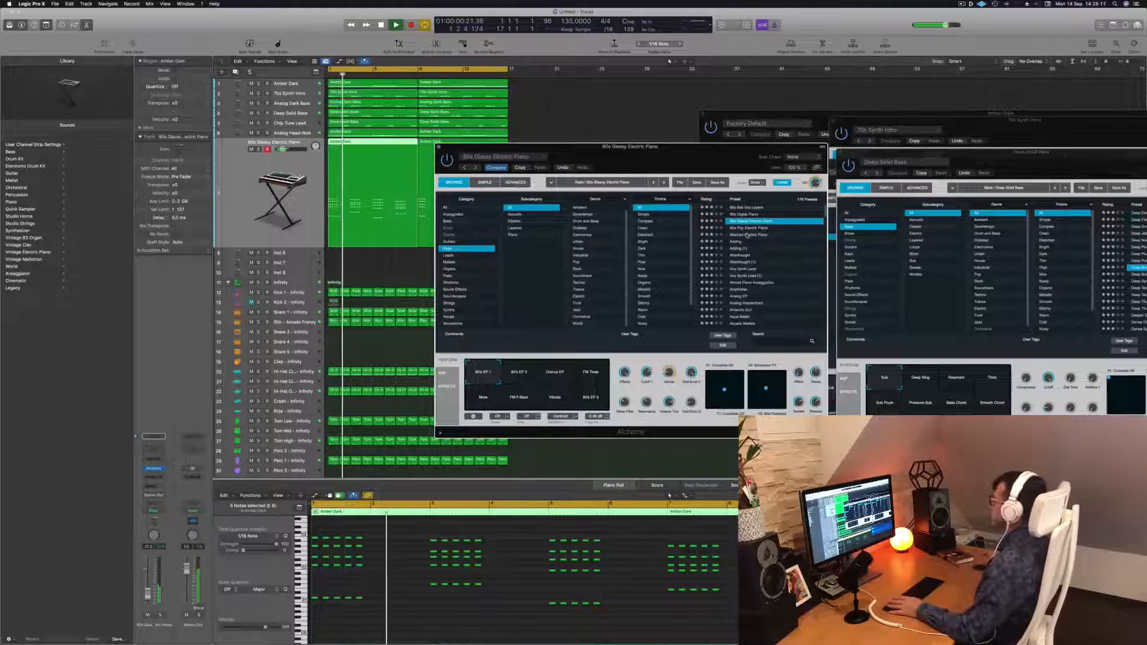
{"action": "left_click", "coordinate": [747, 234]}
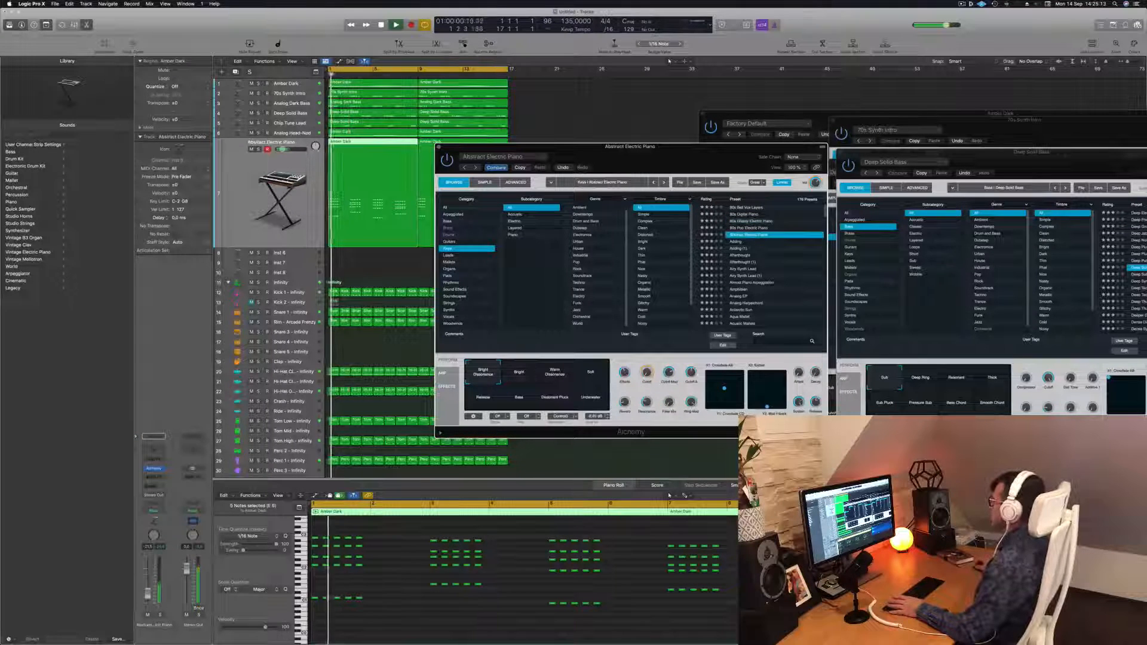
{"action": "left_click", "coordinate": [741, 248]}
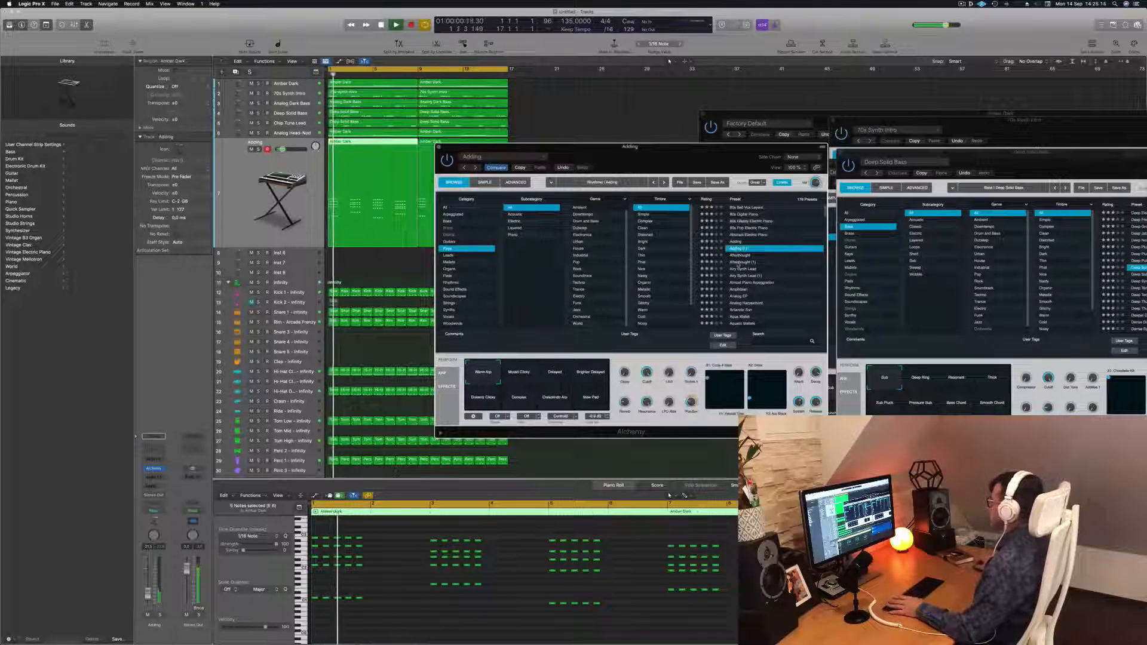
{"action": "left_click", "coordinate": [739, 262]}
{"action": "left_click", "coordinate": [743, 269]}
{"action": "key", "text": "space"}
{"action": "key", "text": "space"}
{"action": "left_click_drag", "start_coordinate": [672, 141], "coordinate": [738, 63]}
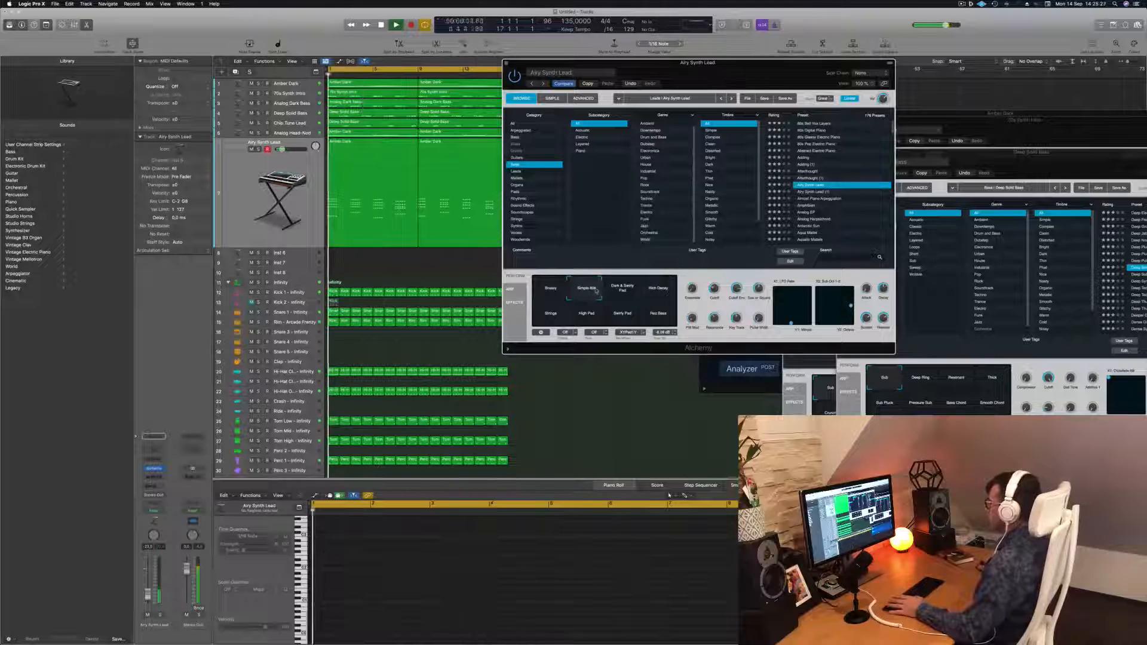
Try the High Pad, Fast Bass, Rich Decay, Dark & Swirly Pad and Simple Bite sound settings, ending on Breezy
{"action": "left_click", "coordinate": [579, 324]}
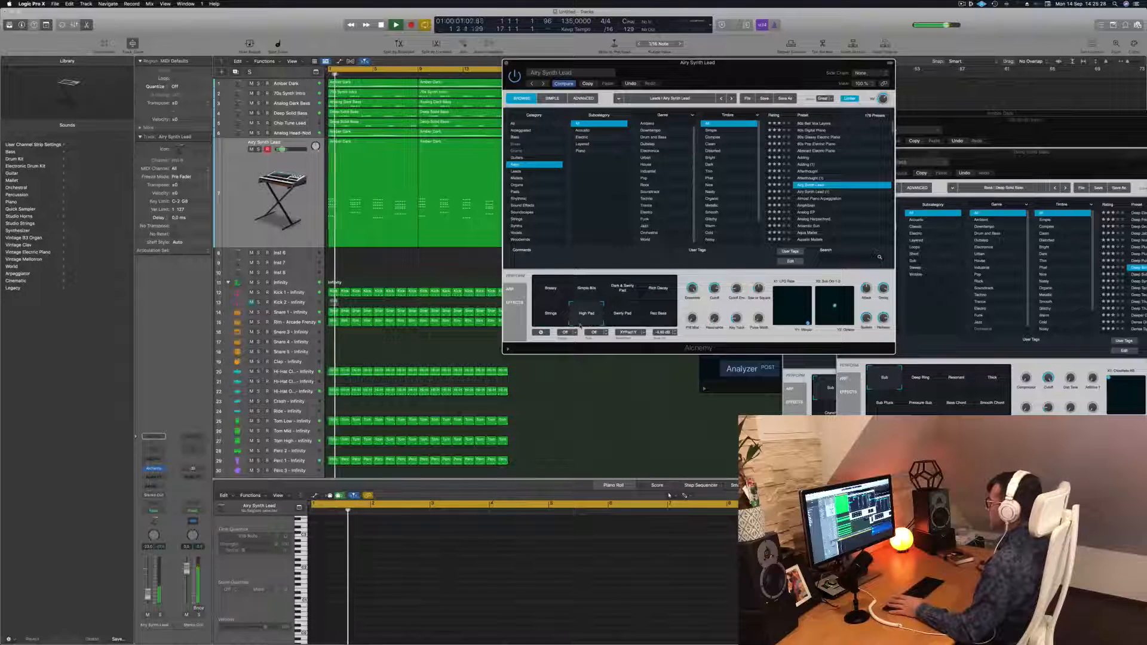
{"action": "left_click", "coordinate": [663, 315]}
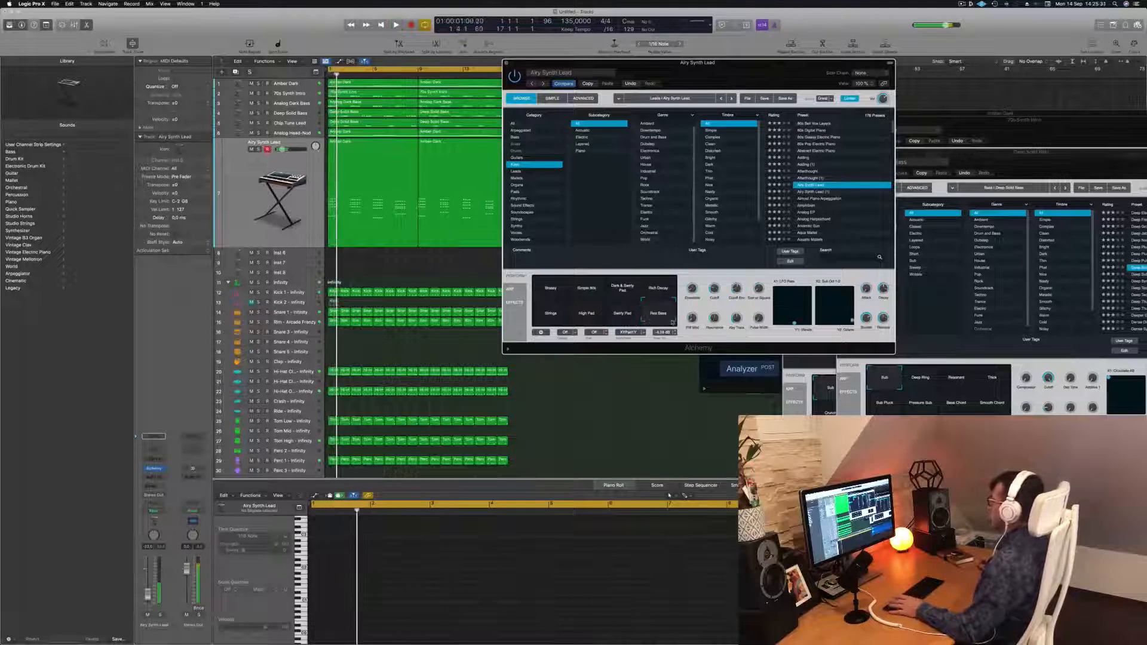
{"action": "left_click", "coordinate": [666, 281]}
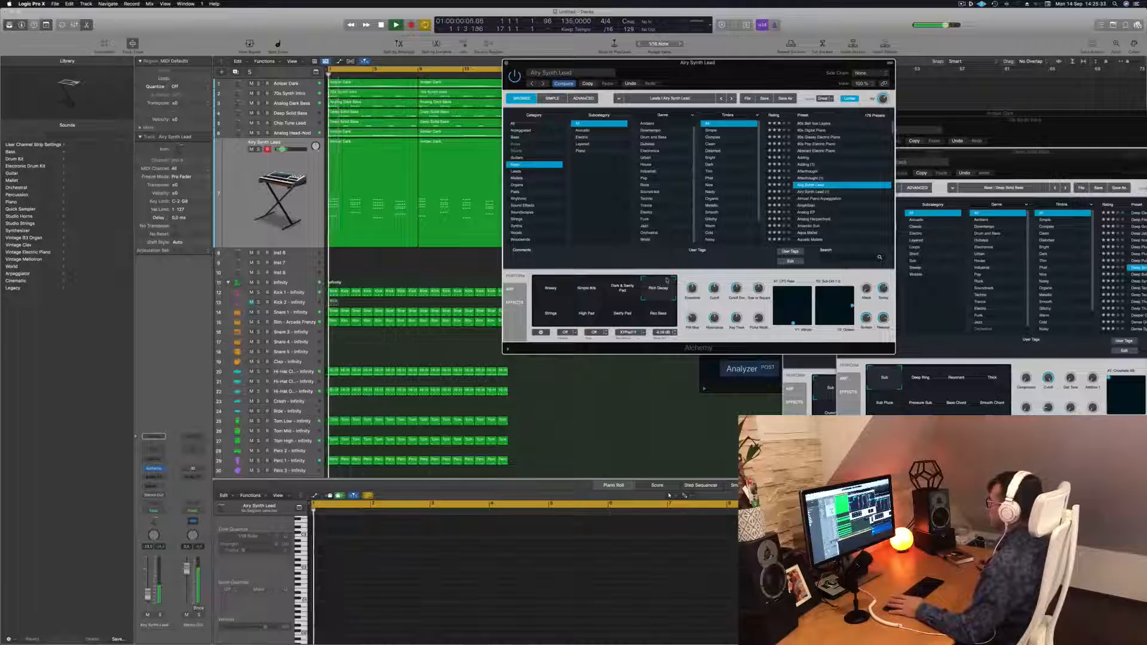
{"action": "left_click", "coordinate": [625, 292]}
{"action": "left_click", "coordinate": [588, 291]}
{"action": "left_click", "coordinate": [555, 291]}
{"action": "key", "text": "space"}
{"action": "key", "text": "space"}
Close the Alchemy plugin window
{"action": "scroll", "coordinate": [821, 203], "scroll_direction": "down", "scroll_amount": 3}
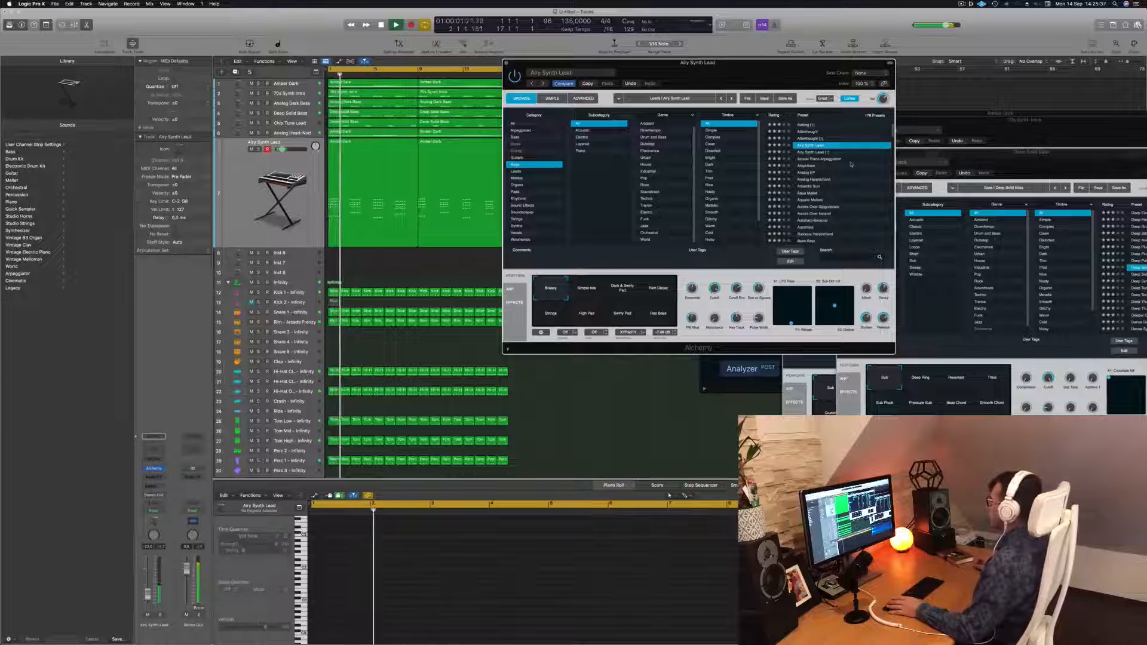
{"action": "left_click_drag", "start_coordinate": [743, 73], "coordinate": [759, 73]}
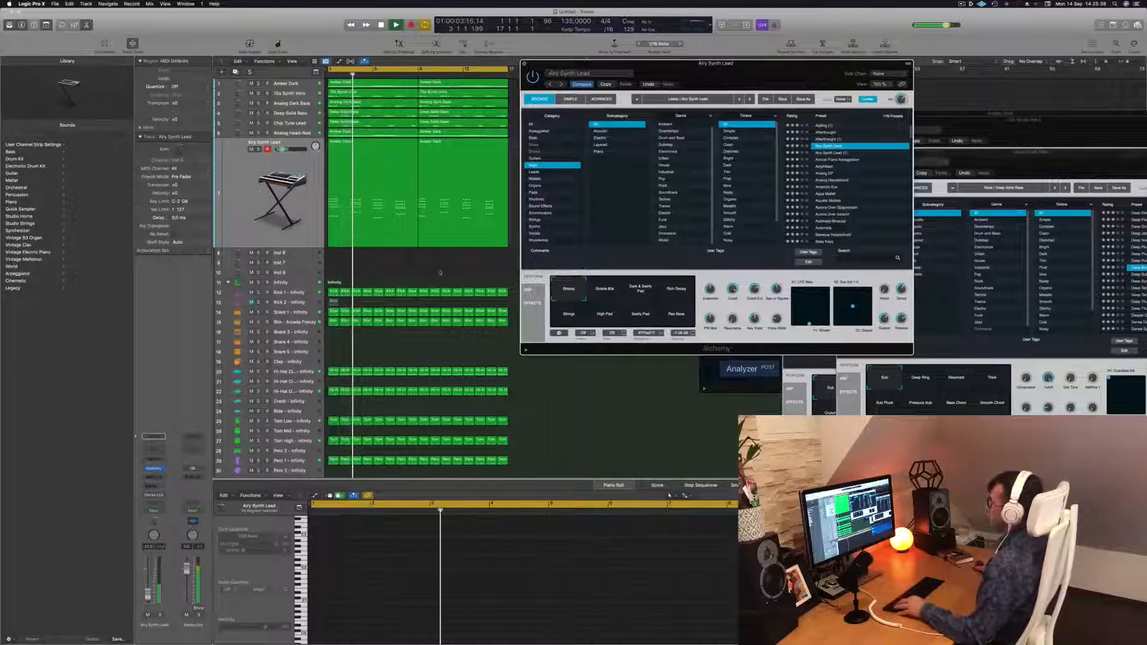
{"action": "key", "text": "super+w"}
Play back the arrangement with the Airy Synth Lead track selected and move the Musical Typing window aside
{"action": "left_click", "coordinate": [281, 190]}
{"action": "key", "text": "space"}
{"action": "key", "text": "space"}
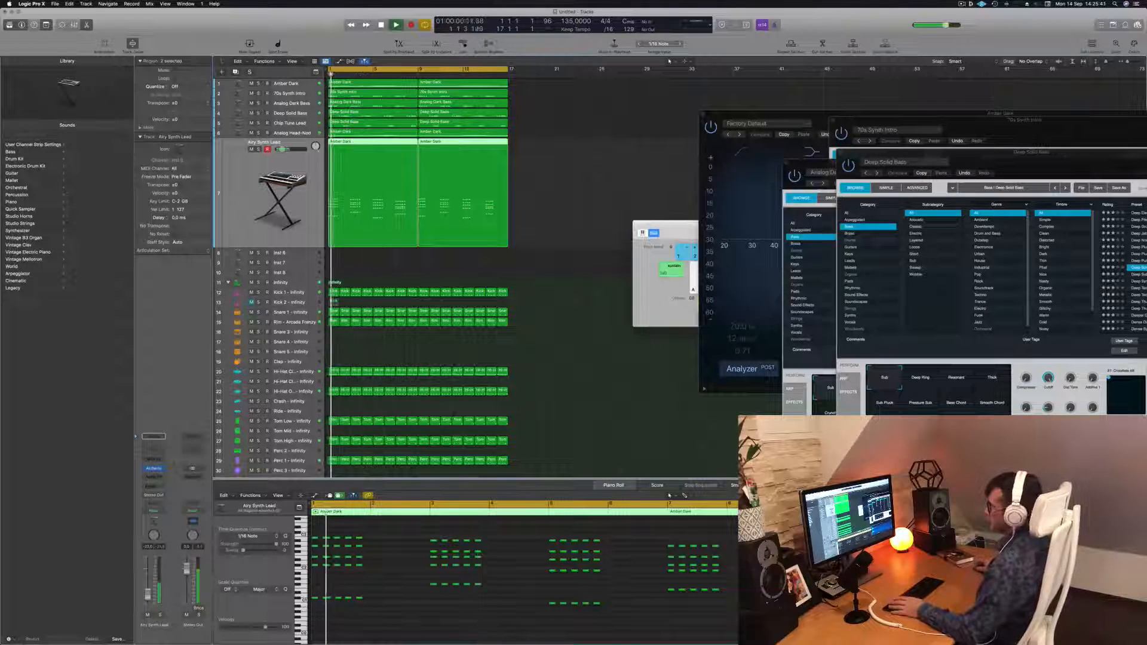
{"action": "left_click_drag", "start_coordinate": [669, 225], "coordinate": [841, 299]}
{"action": "left_click", "coordinate": [517, 273]}
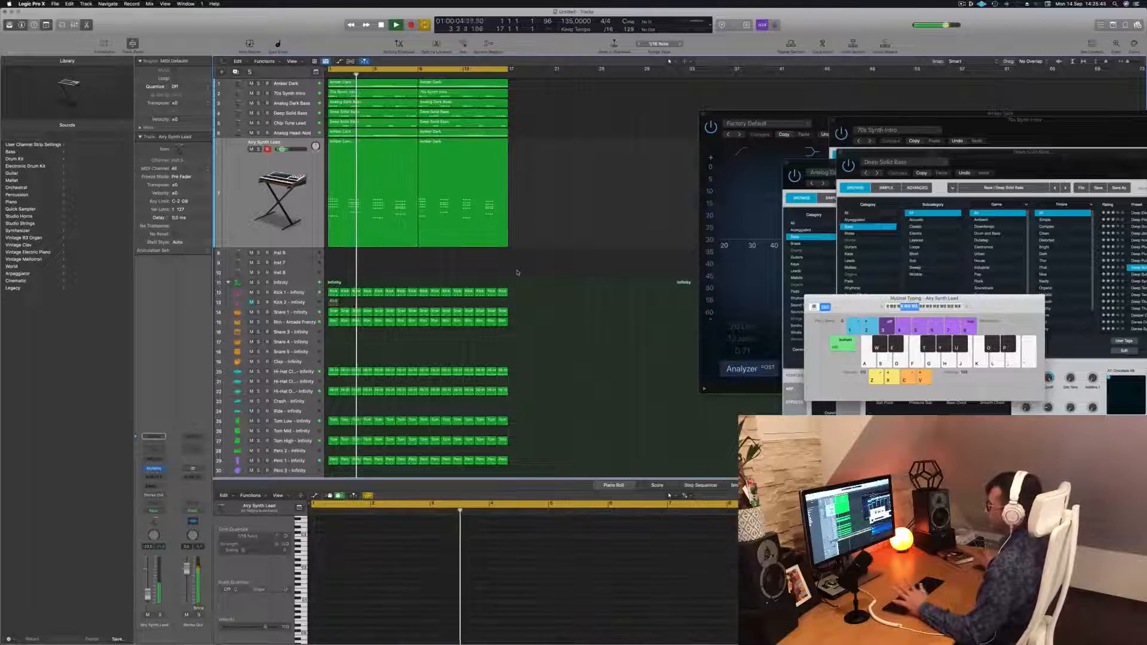
Create a new track with duplicate settings of the Airy Synth Lead track
{"action": "scroll", "coordinate": [599, 217], "scroll_direction": "up", "scroll_amount": 2}
{"action": "scroll", "coordinate": [600, 217], "scroll_direction": "down", "scroll_amount": 2}
{"action": "scroll", "coordinate": [600, 217], "scroll_direction": "up", "scroll_amount": 1}
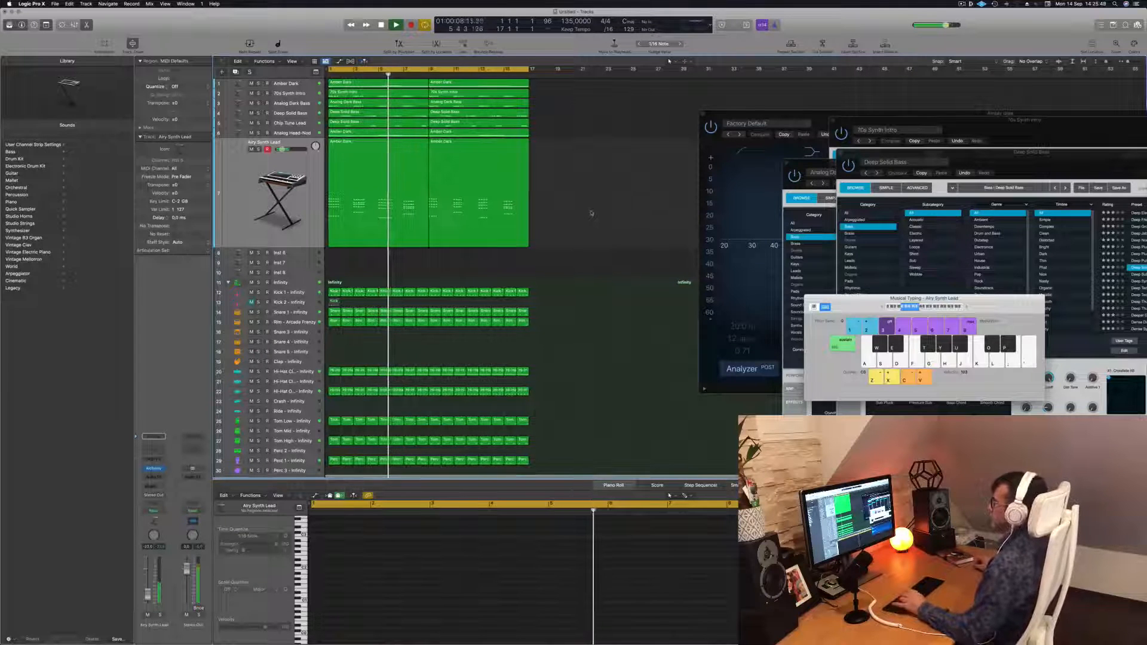
{"action": "left_click", "coordinate": [273, 191]}
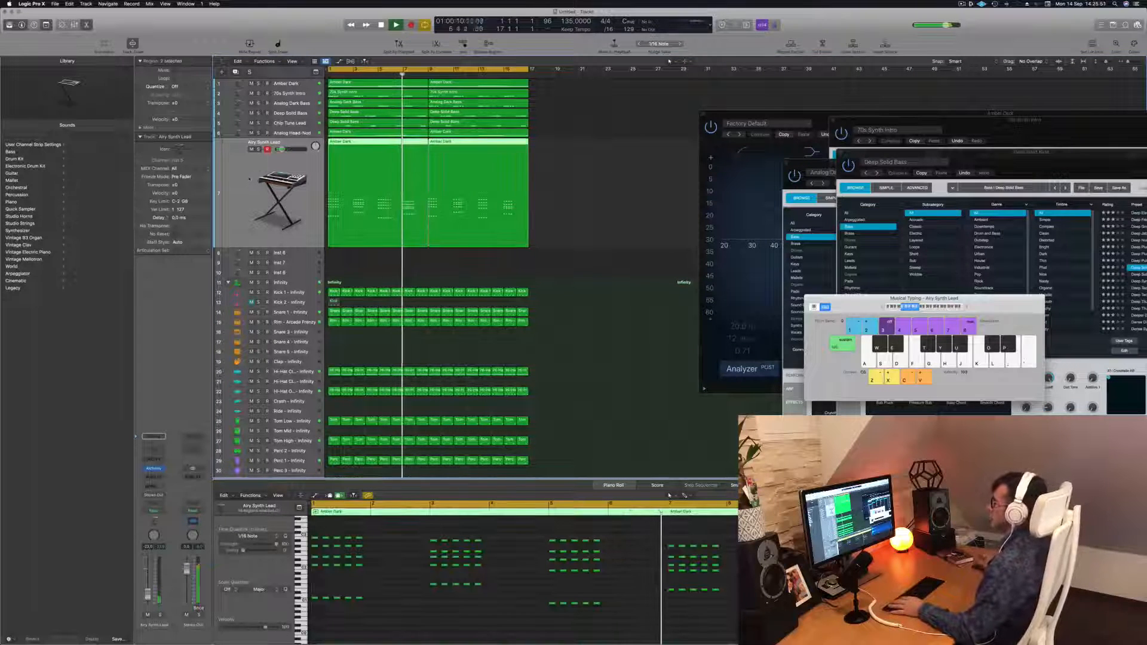
{"action": "key", "text": "Return"}
{"action": "left_click", "coordinate": [236, 72]}
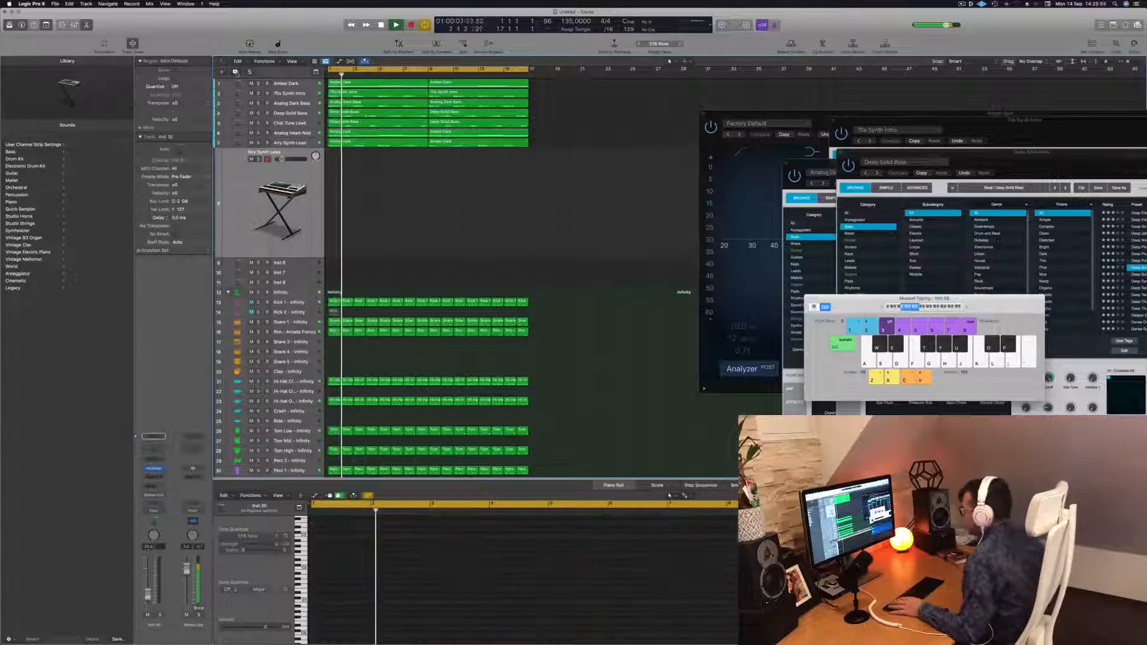
Select the new Inst 30 track, open its Alchemy instrument and audition playback
{"action": "left_click", "coordinate": [402, 141]}
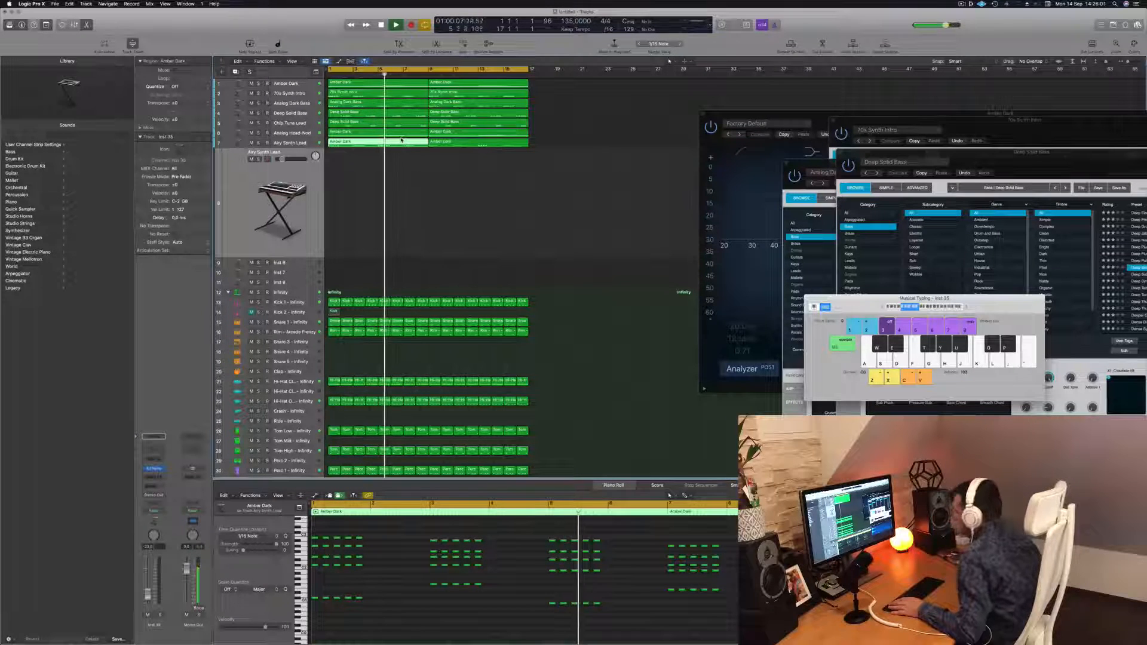
{"action": "left_click", "coordinate": [439, 201]}
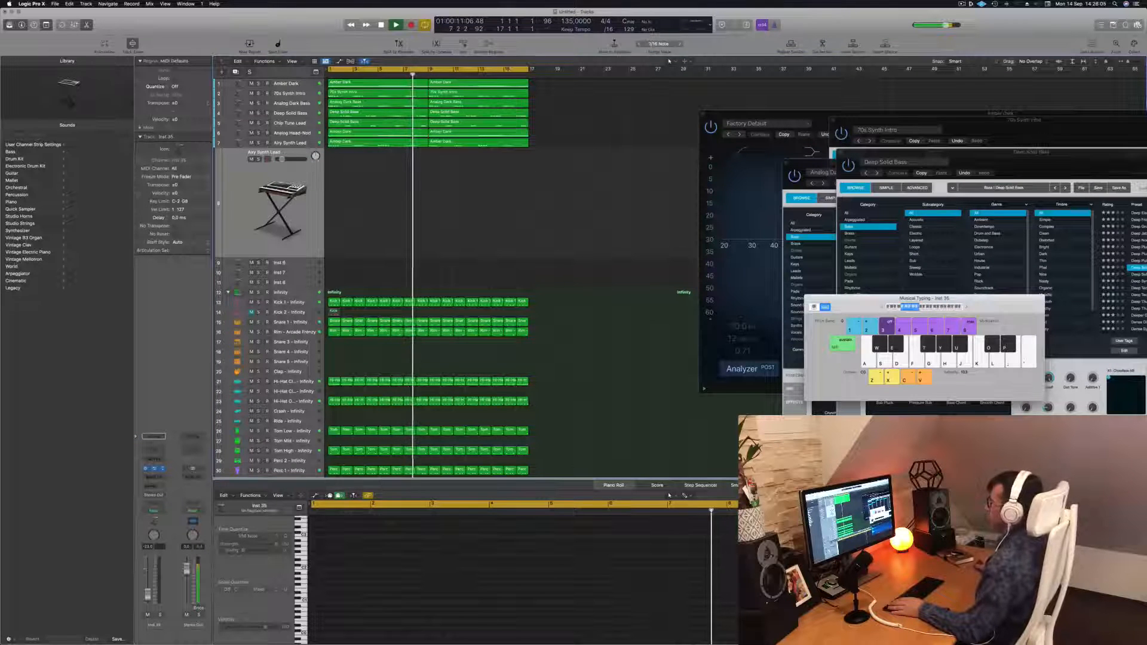
{"action": "left_click", "coordinate": [154, 469]}
{"action": "left_click_drag", "start_coordinate": [583, 103], "coordinate": [790, 120]}
{"action": "key", "text": "space"}
{"action": "key", "text": "Return"}
{"action": "key", "text": "space"}
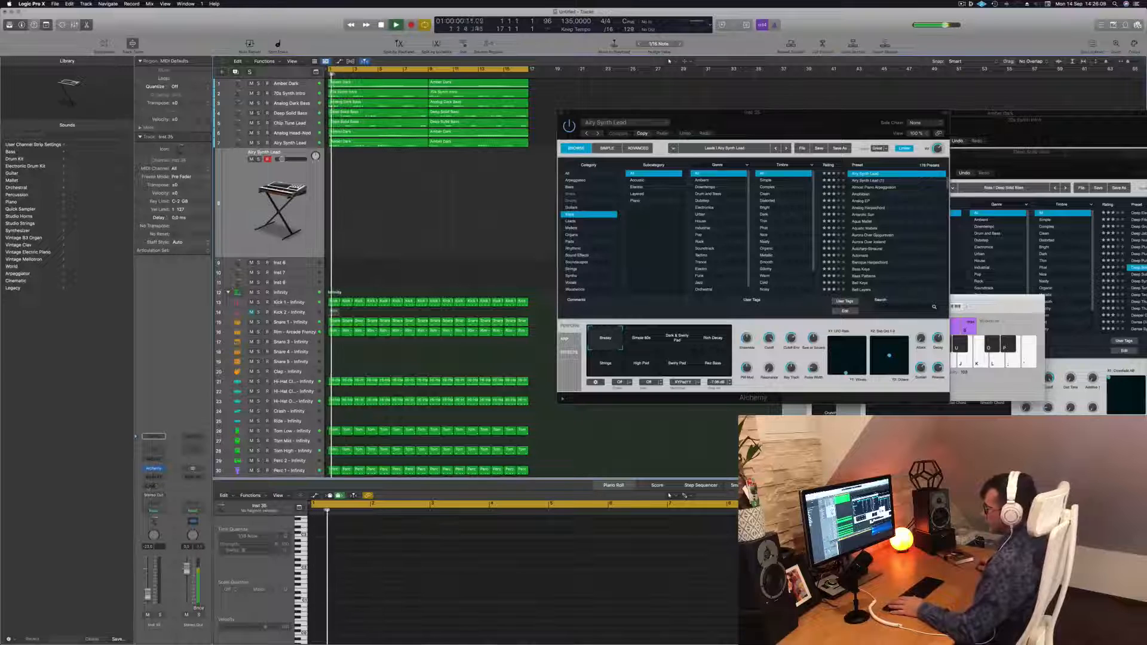
Add a send from the new track to a bus
{"action": "left_click", "coordinate": [155, 486]}
{"action": "mouse_move", "coordinate": [160, 497]}
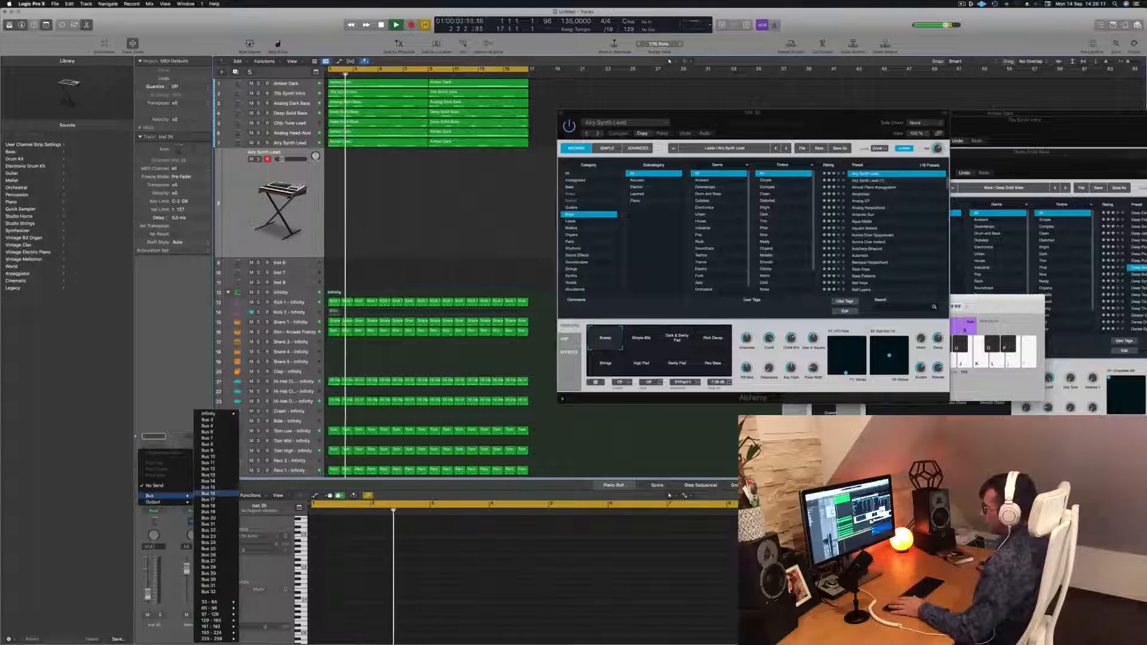
{"action": "left_click", "coordinate": [204, 419]}
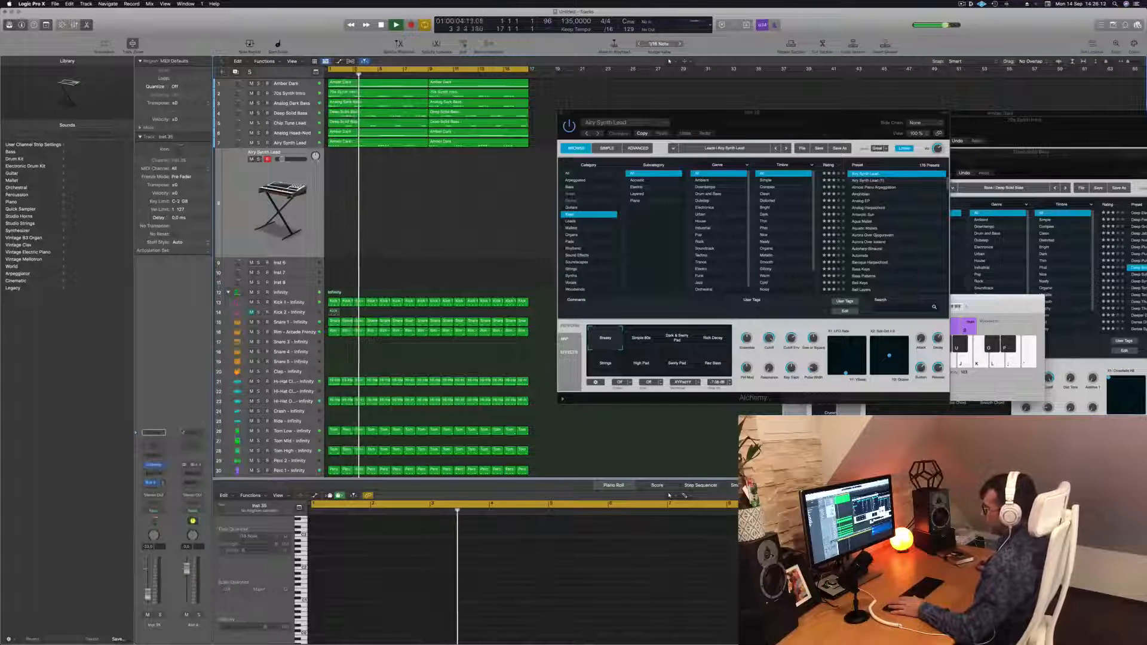
Insert a Stereo SilverVerb reverb on the aux channel
{"action": "left_click", "coordinate": [195, 474]}
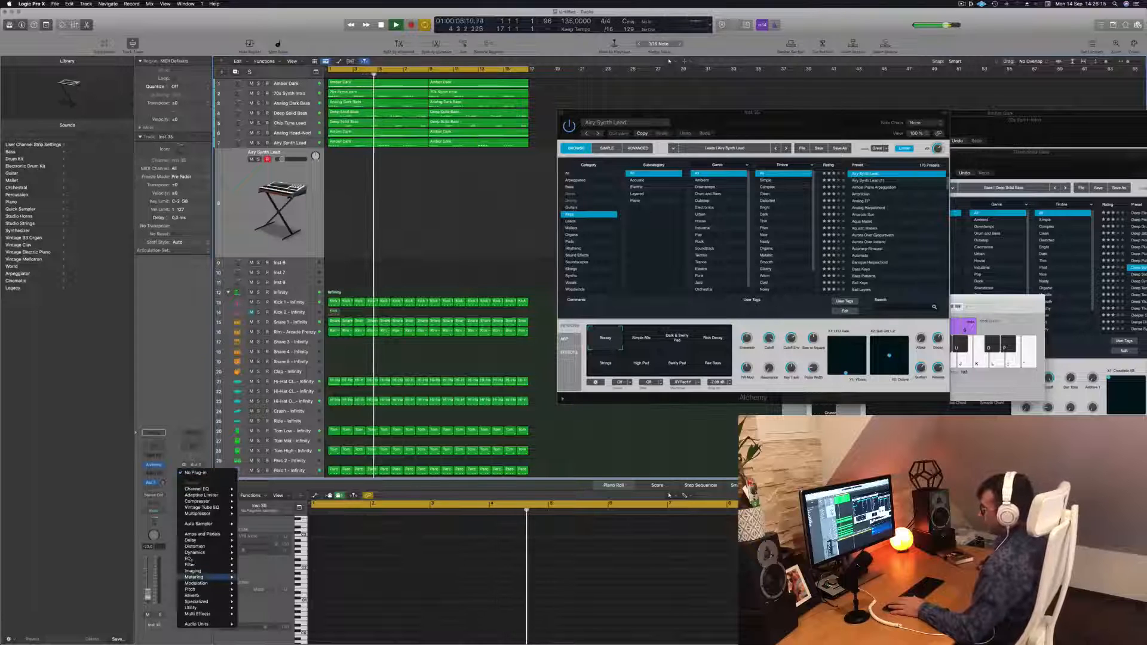
{"action": "mouse_move", "coordinate": [208, 560]}
{"action": "mouse_move", "coordinate": [200, 595]}
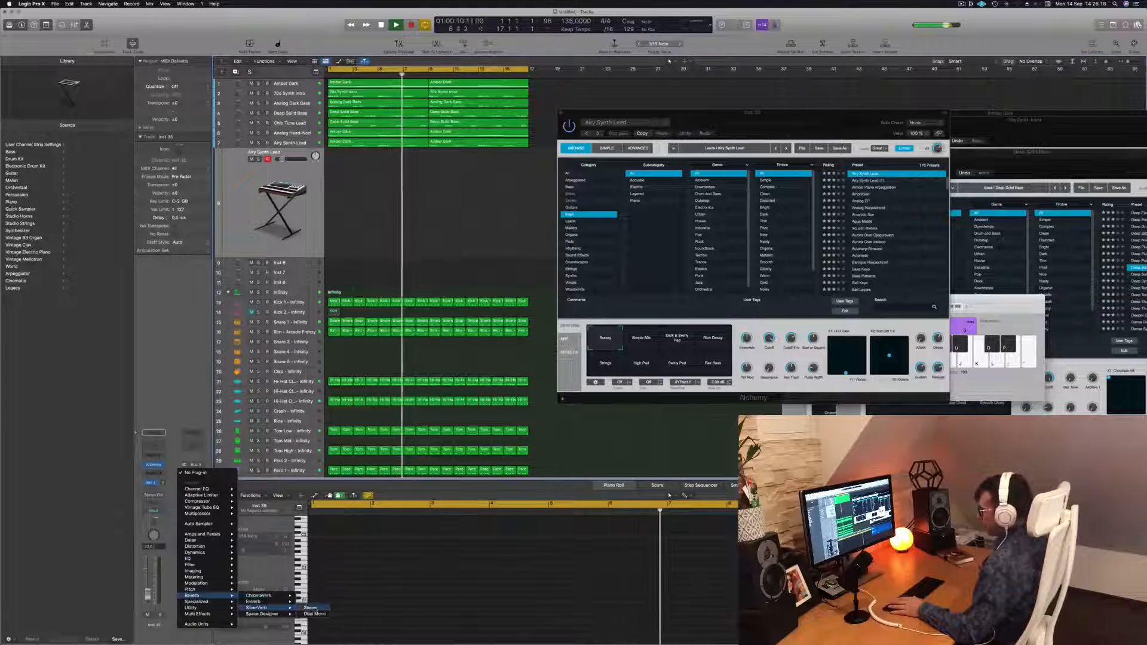
{"action": "left_click", "coordinate": [267, 608]}
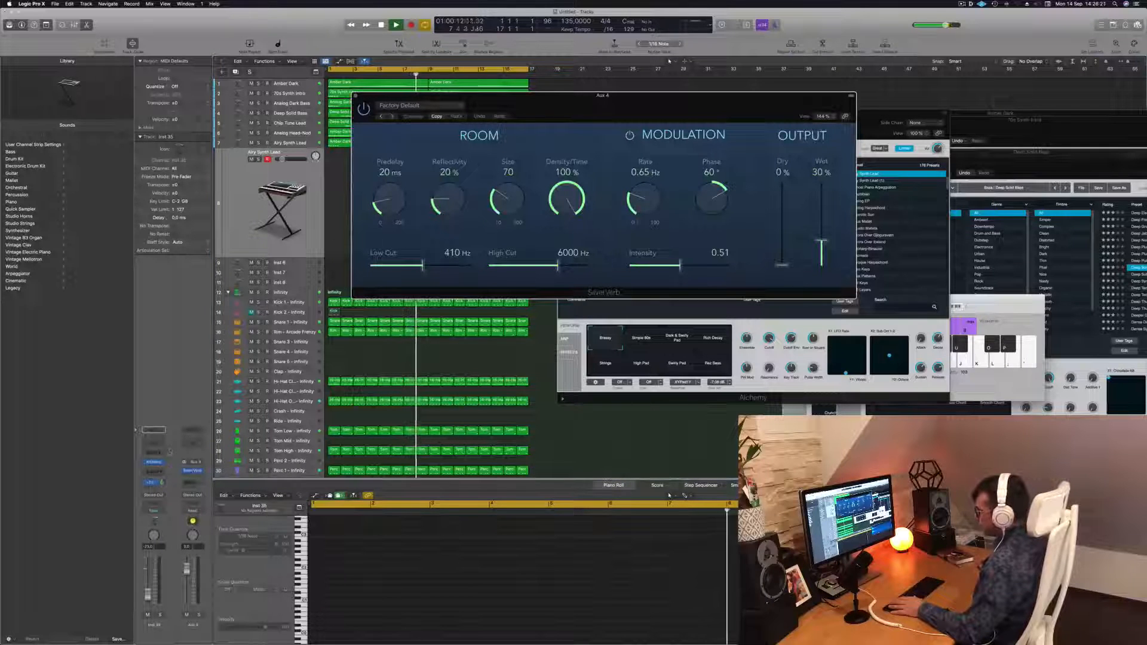
Load a different SilverVerb preset with a larger, fully wet room
{"action": "left_click", "coordinate": [441, 105]}
{"action": "left_click", "coordinate": [412, 242]}
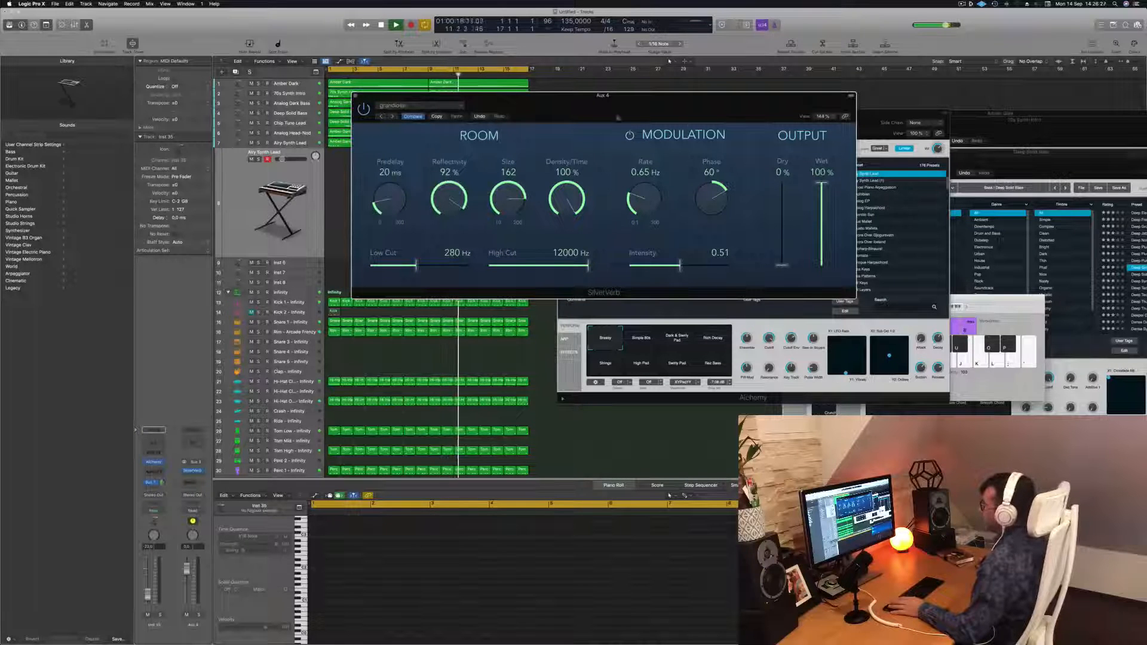
{"action": "left_click_drag", "start_coordinate": [573, 110], "coordinate": [596, 105]}
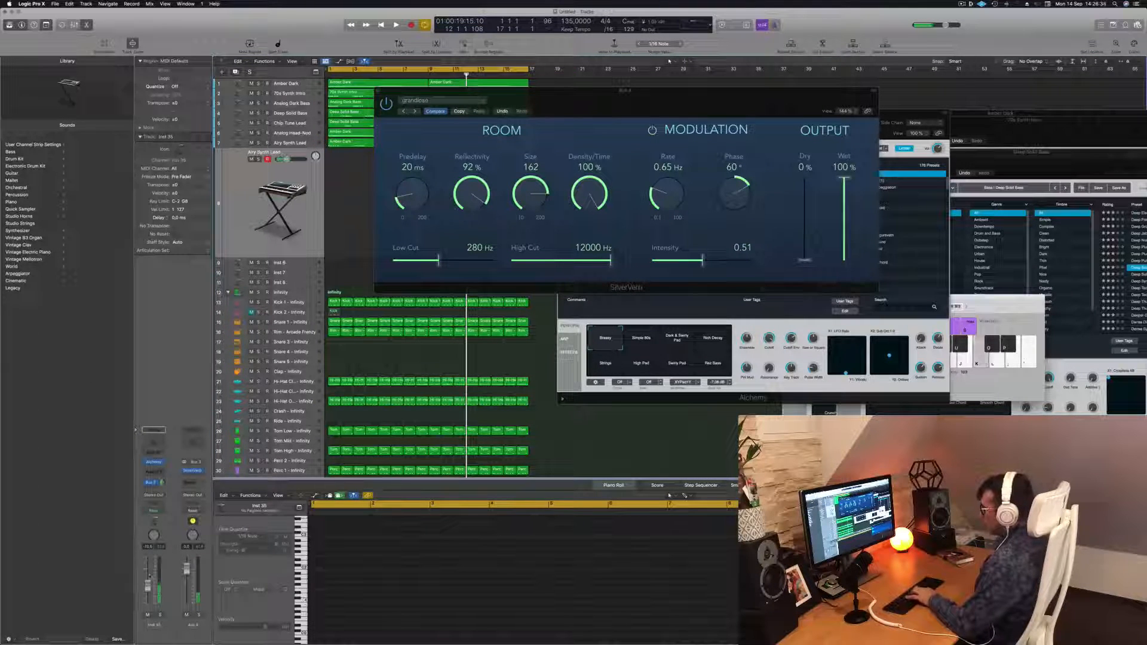
Start playback, open Musical Typing and audition a few notes on the lead track
{"action": "key", "text": "space"}
{"action": "left_click_drag", "start_coordinate": [622, 92], "coordinate": [598, 95]}
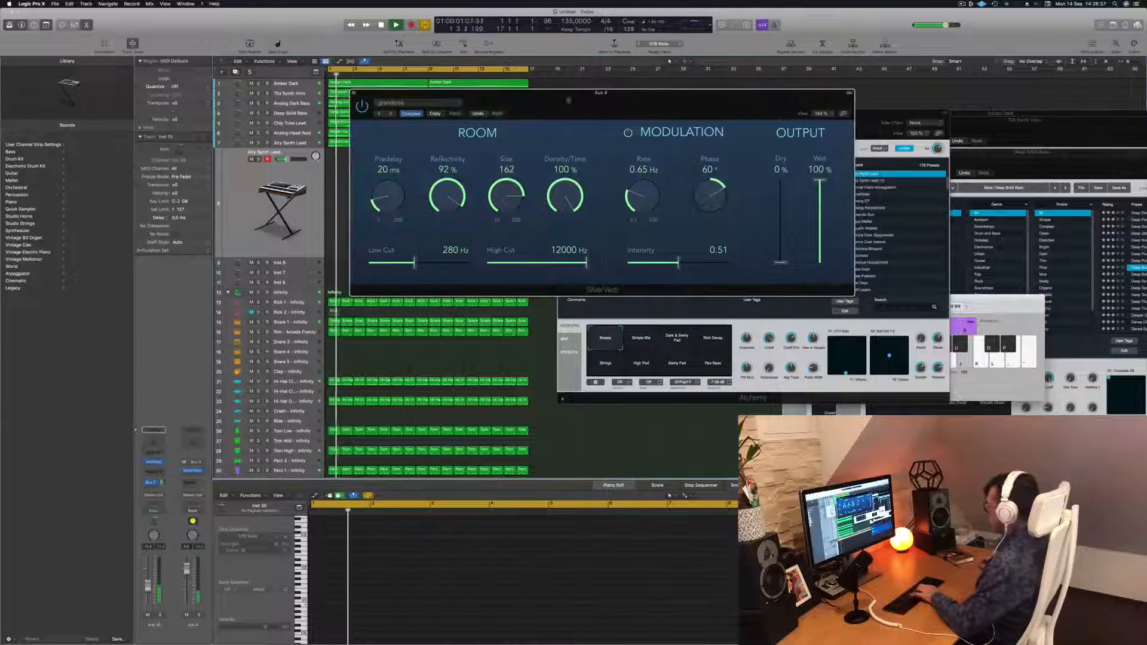
{"action": "key", "text": "super+k"}
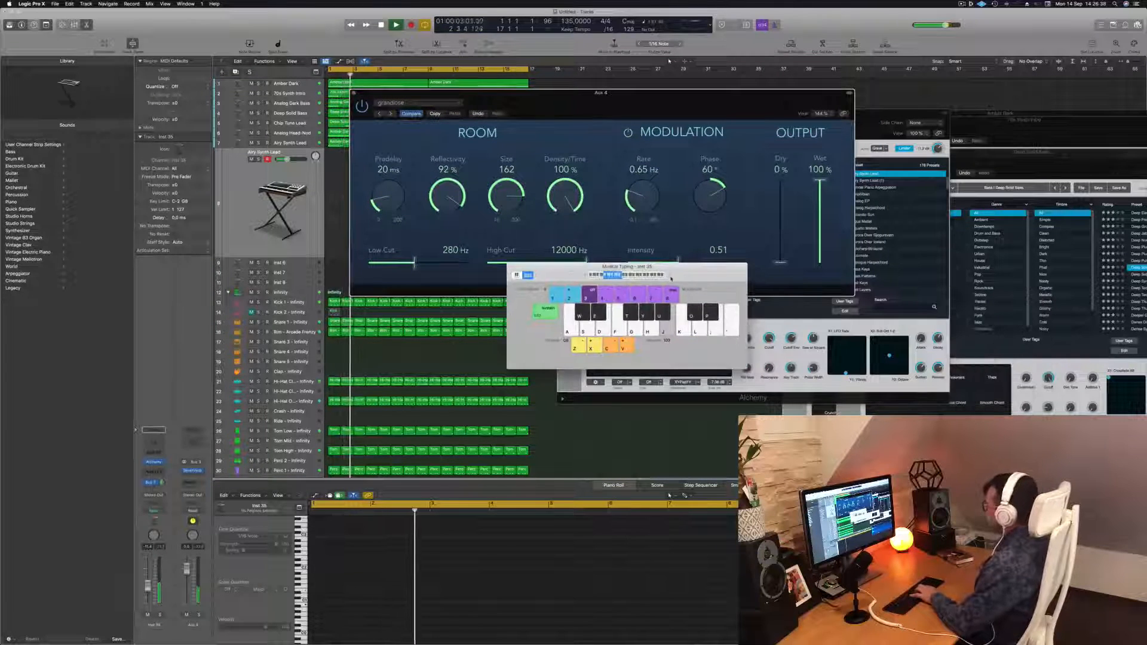
{"action": "triple_click", "coordinate": [670, 276]}
{"action": "key", "text": "apostrophe"}
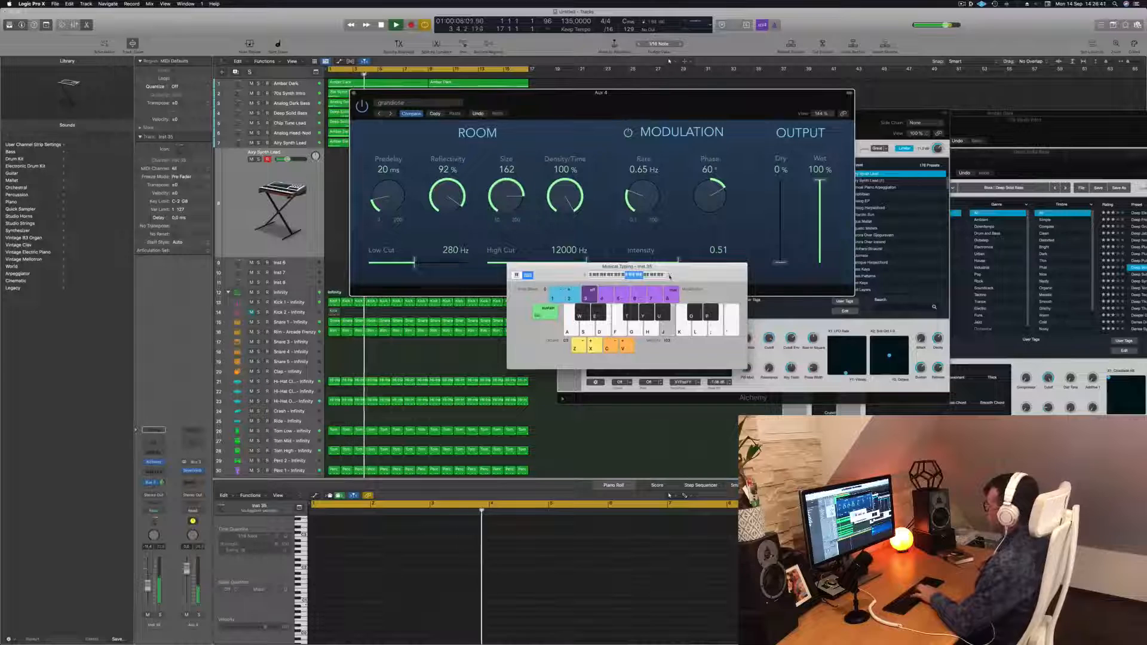
{"action": "key", "text": "semicolon"}
{"action": "key", "text": "l"}
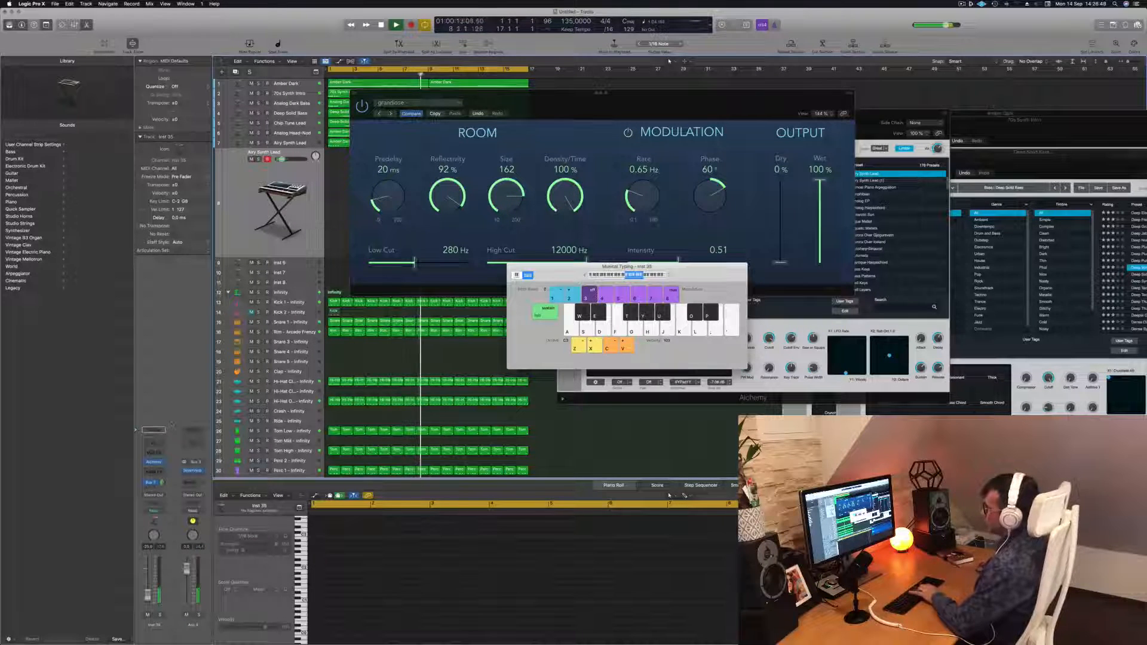
Open the new track's Airy Synth Lead Alchemy instrument and audition it against the playing beat
{"action": "left_click", "coordinate": [154, 465]}
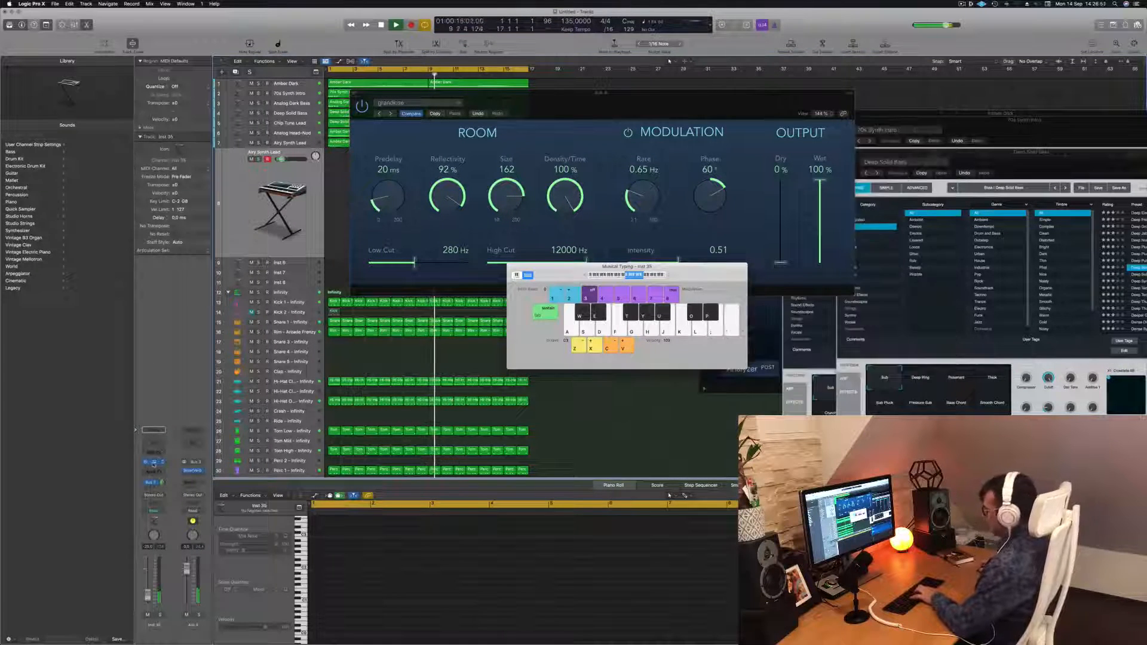
{"action": "left_click", "coordinate": [154, 463]}
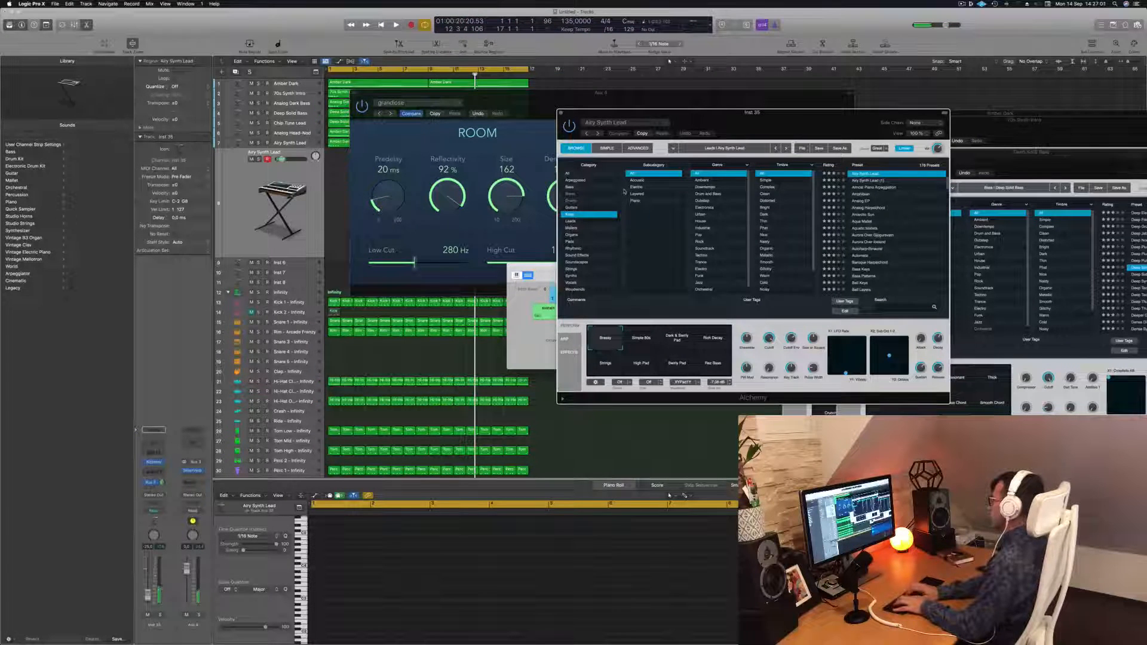
{"action": "key", "text": "Return"}
{"action": "key", "text": "space"}
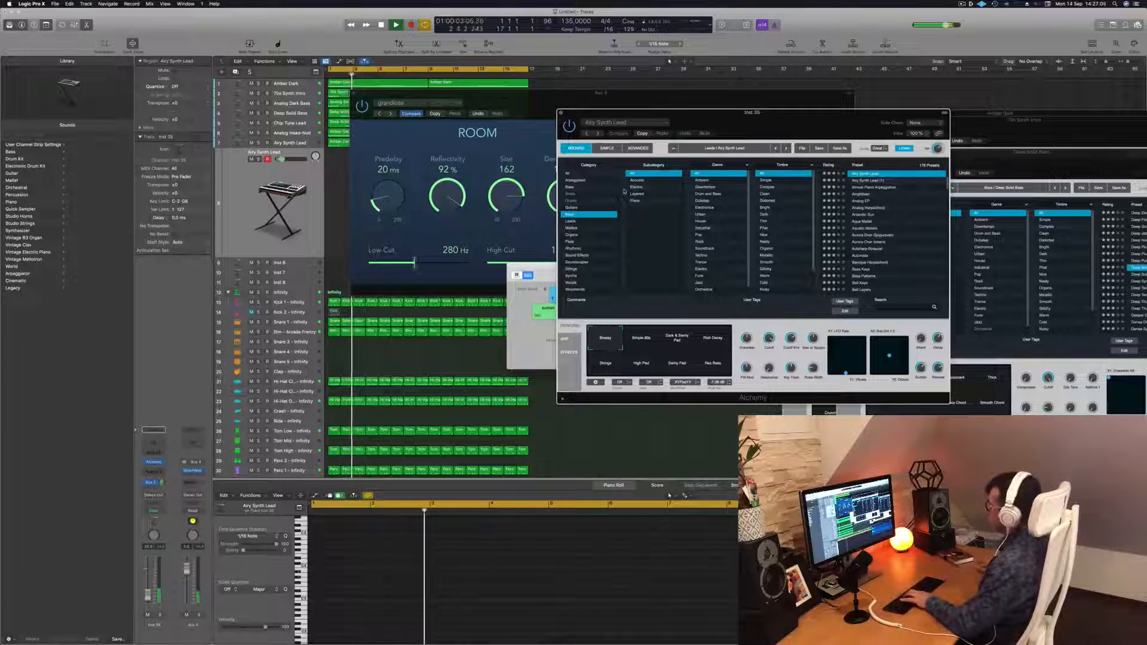
{"action": "left_click_drag", "start_coordinate": [624, 192], "coordinate": [666, 170]}
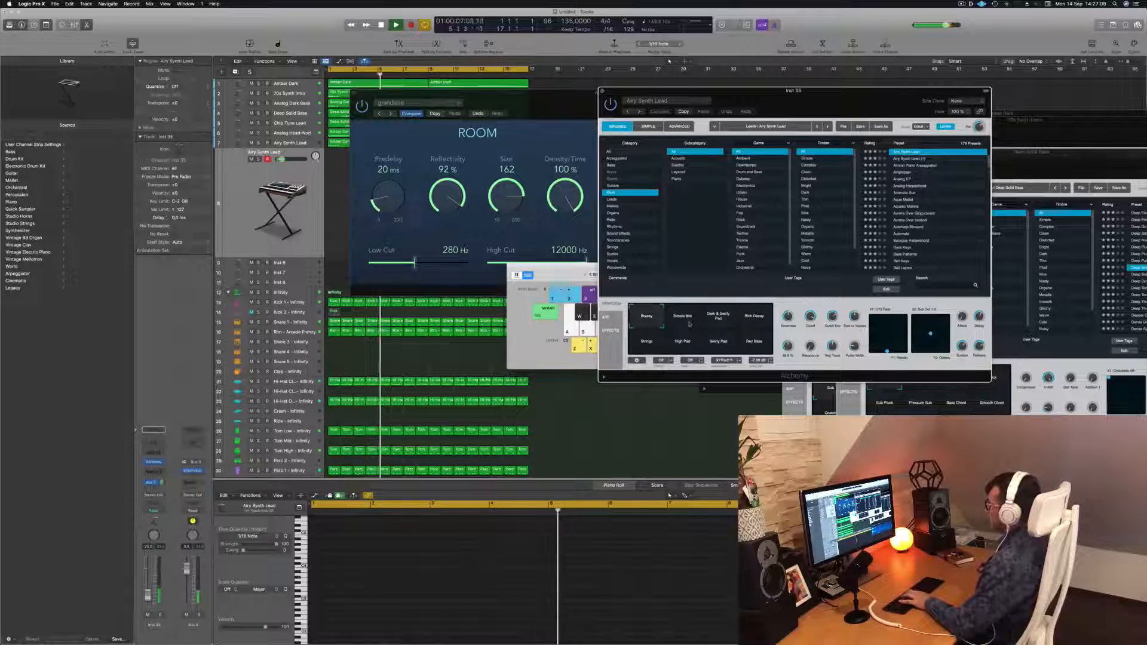
{"action": "left_click", "coordinate": [313, 231]}
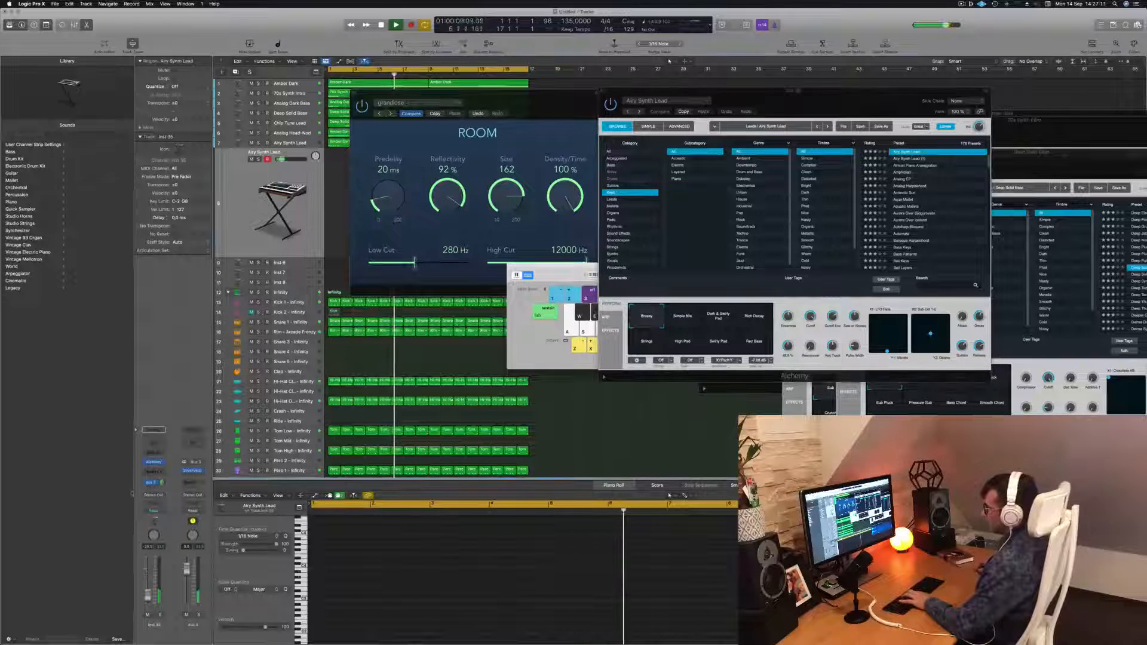
{"action": "left_click", "coordinate": [154, 463]}
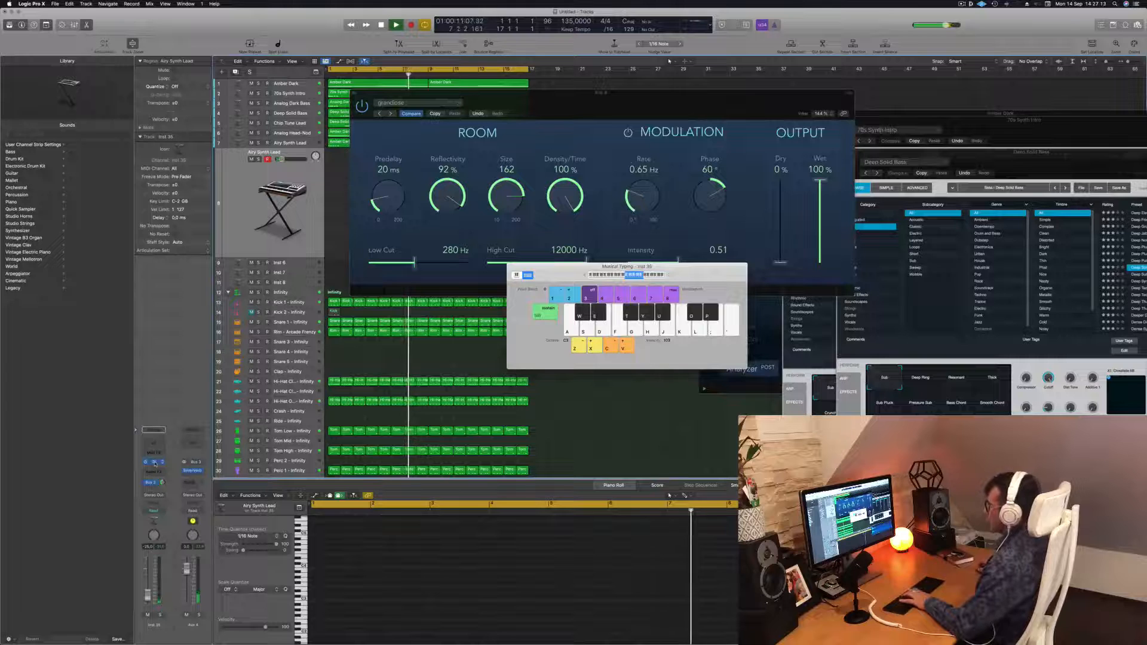
{"action": "left_click", "coordinate": [154, 463]}
{"action": "left_click", "coordinate": [154, 462]}
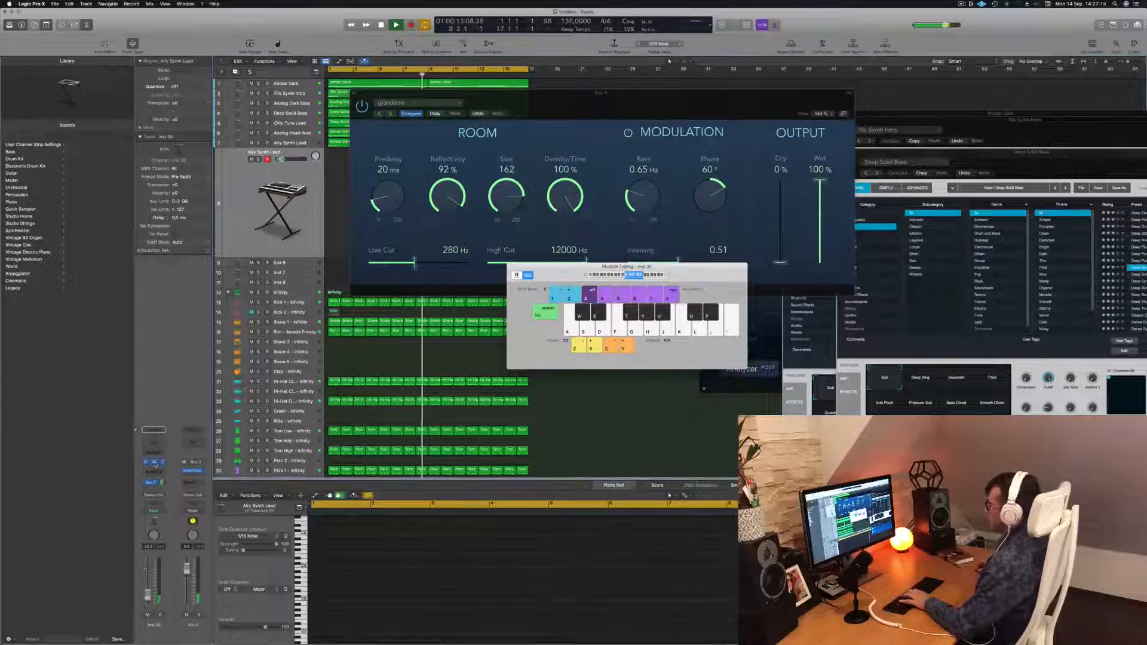
{"action": "left_click", "coordinate": [155, 464]}
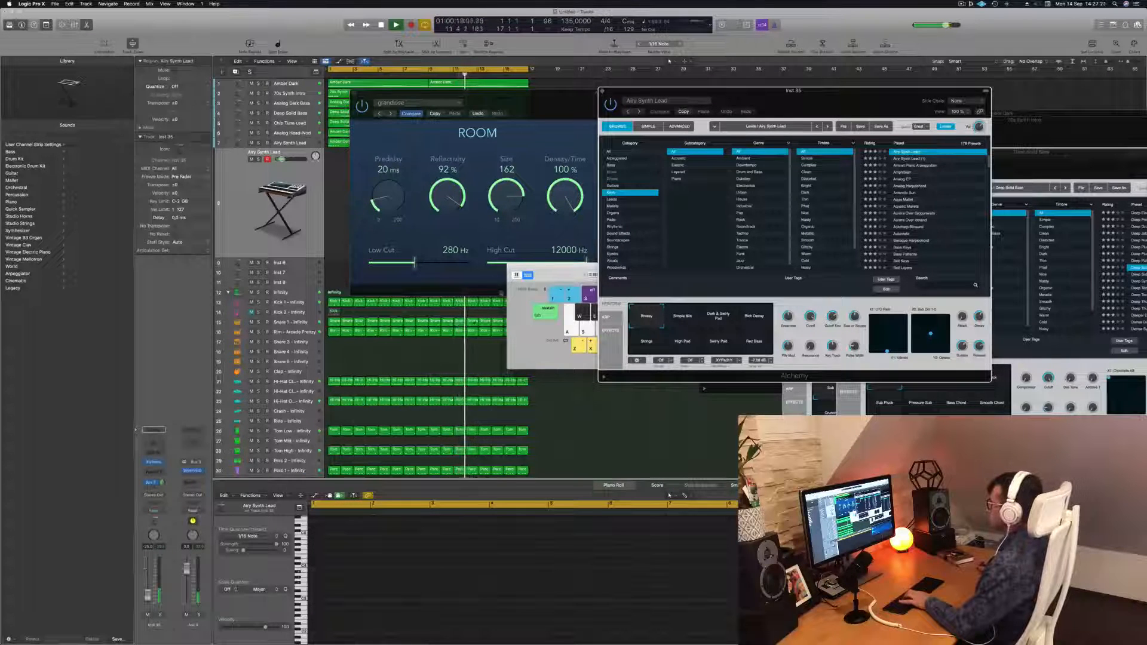
Rearrange the plug-in windows and select the Rich Decay snapshot on Alchemy's transform pad
{"action": "left_click_drag", "start_coordinate": [569, 275], "coordinate": [390, 272]}
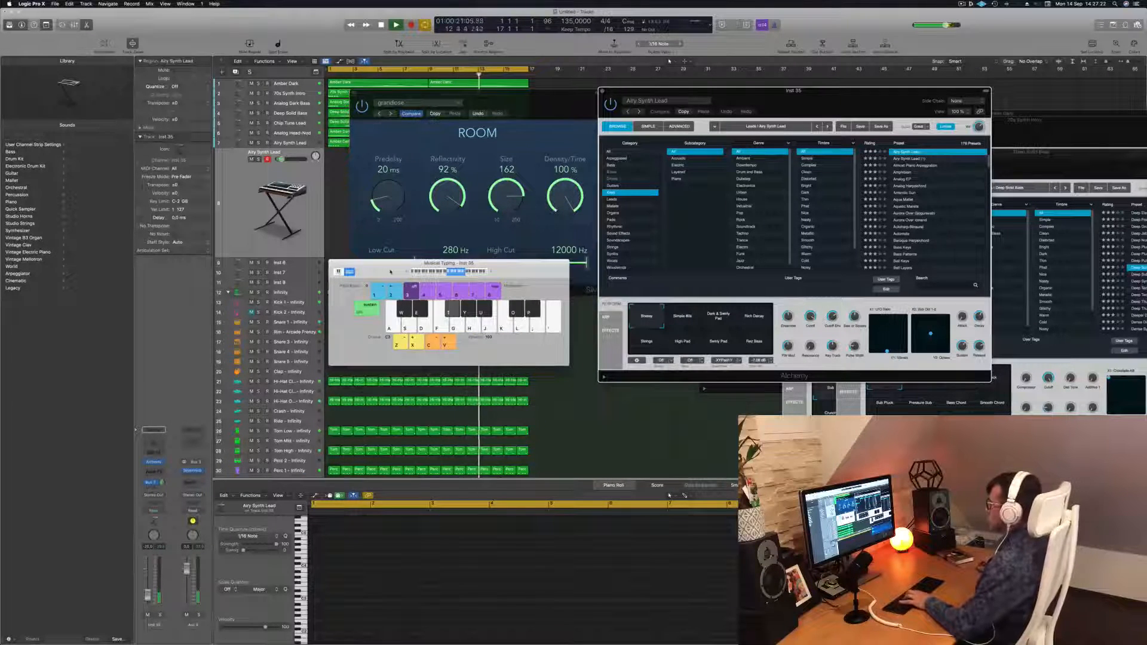
{"action": "left_click_drag", "start_coordinate": [557, 112], "coordinate": [978, 241]}
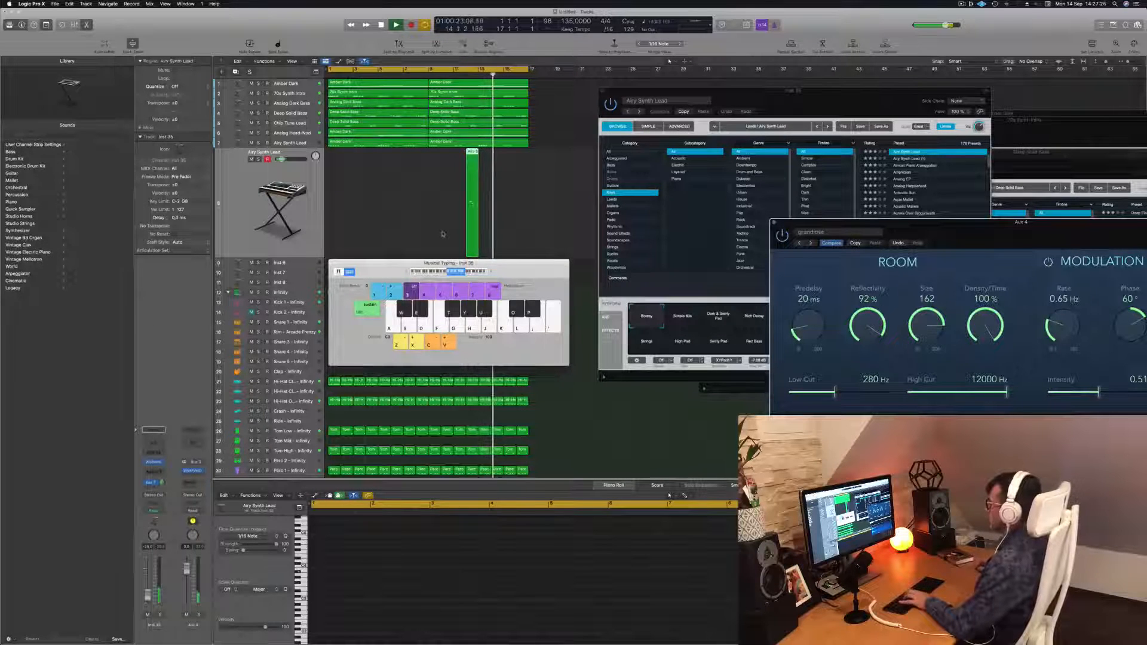
{"action": "left_click_drag", "start_coordinate": [741, 95], "coordinate": [653, 95]}
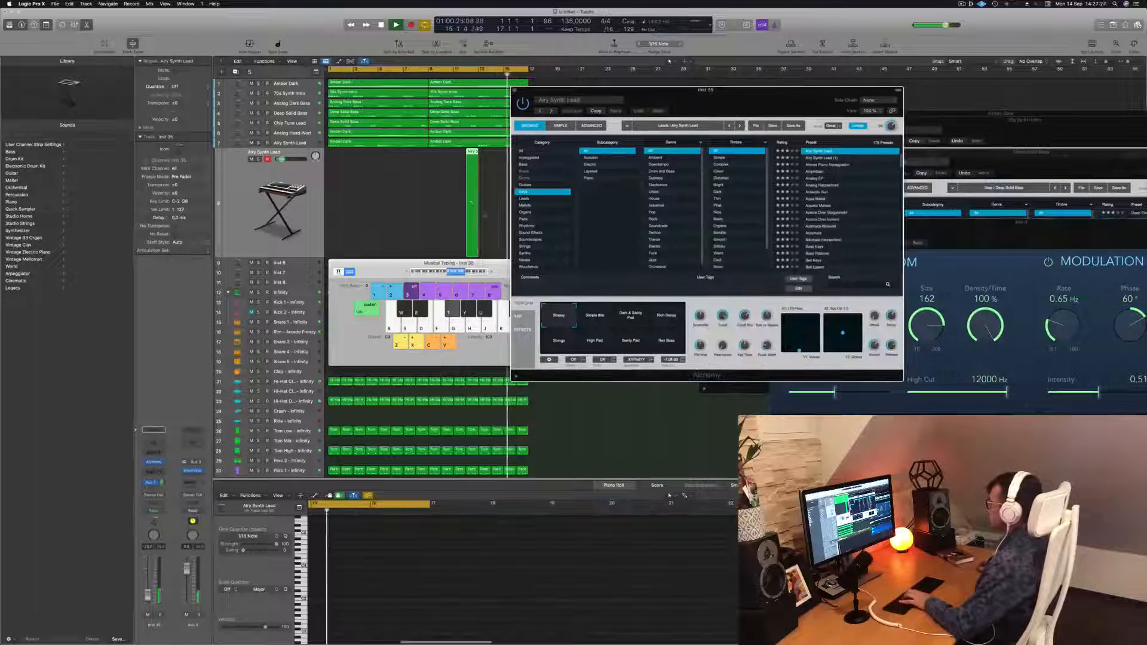
{"action": "left_click", "coordinate": [383, 270]}
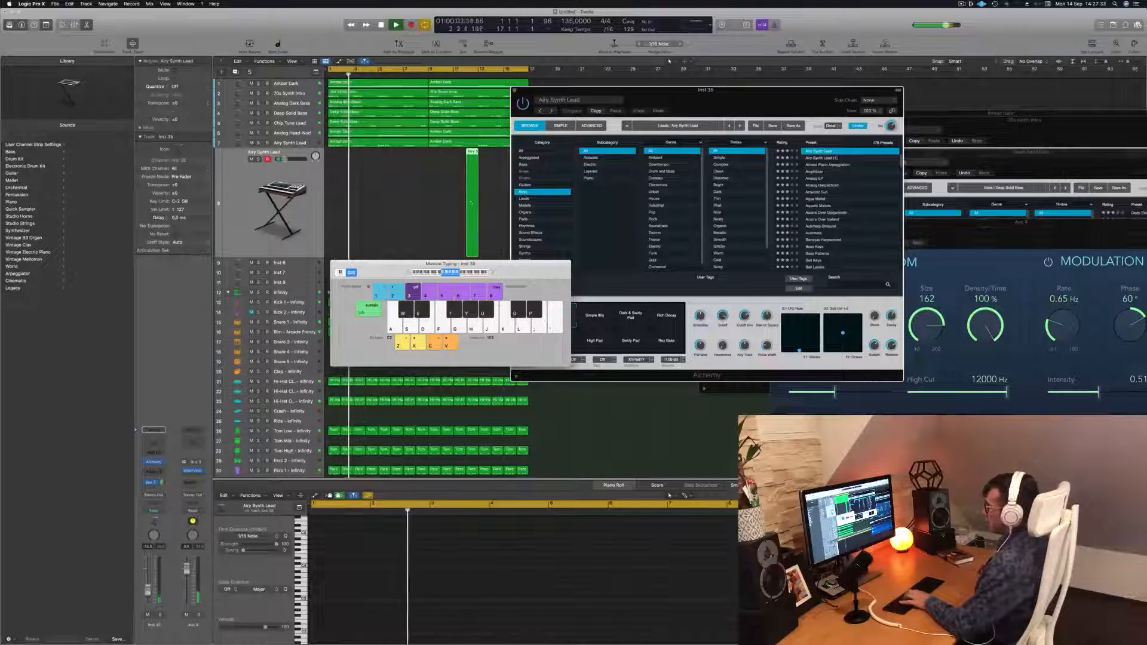
{"action": "left_click_drag", "start_coordinate": [779, 93], "coordinate": [808, 77]}
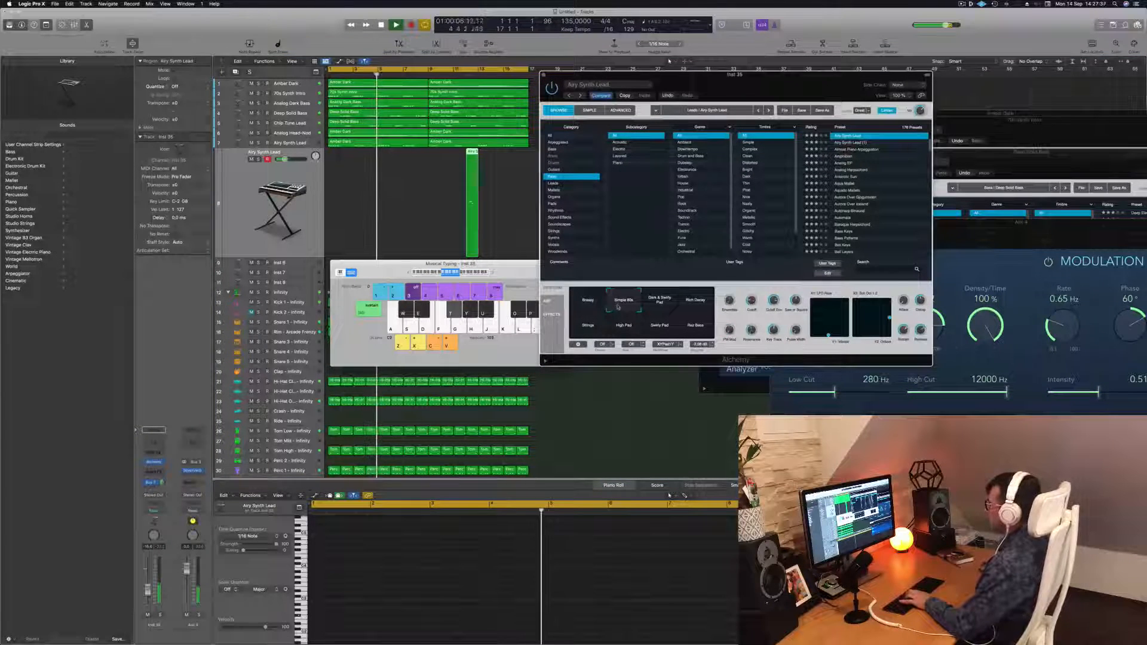
{"action": "left_click", "coordinate": [660, 302]}
{"action": "left_click", "coordinate": [696, 304]}
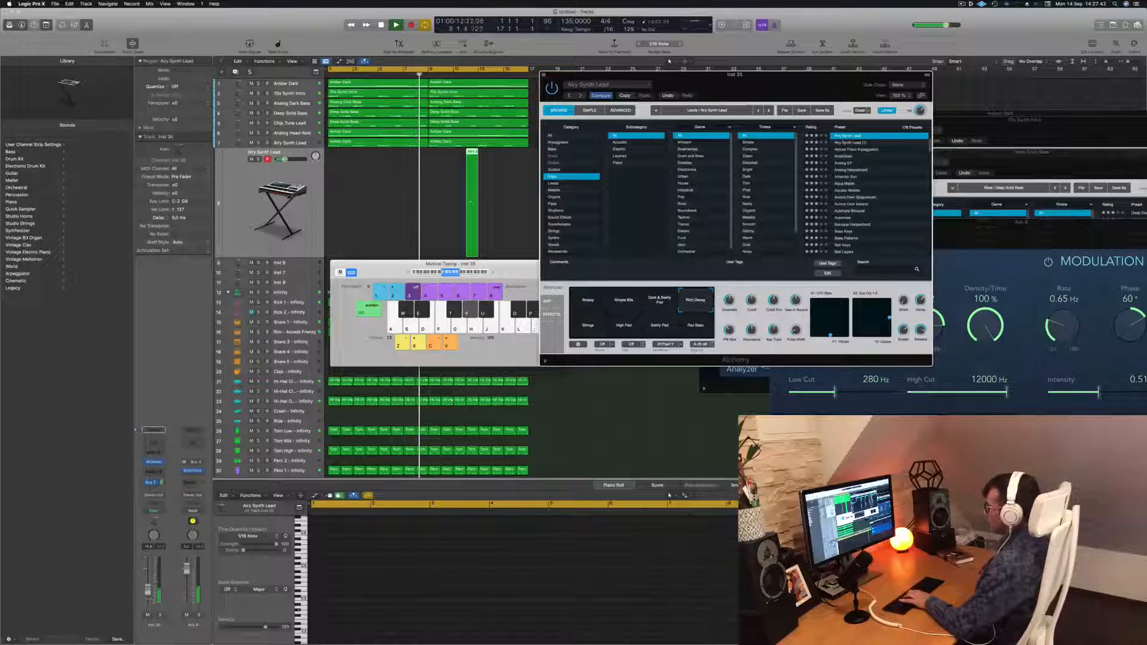
Record a lead melody on the new track by playing notes with Musical Typing
{"action": "left_click_drag", "start_coordinate": [147, 592], "coordinate": [148, 590]}
{"action": "key", "text": "u"}
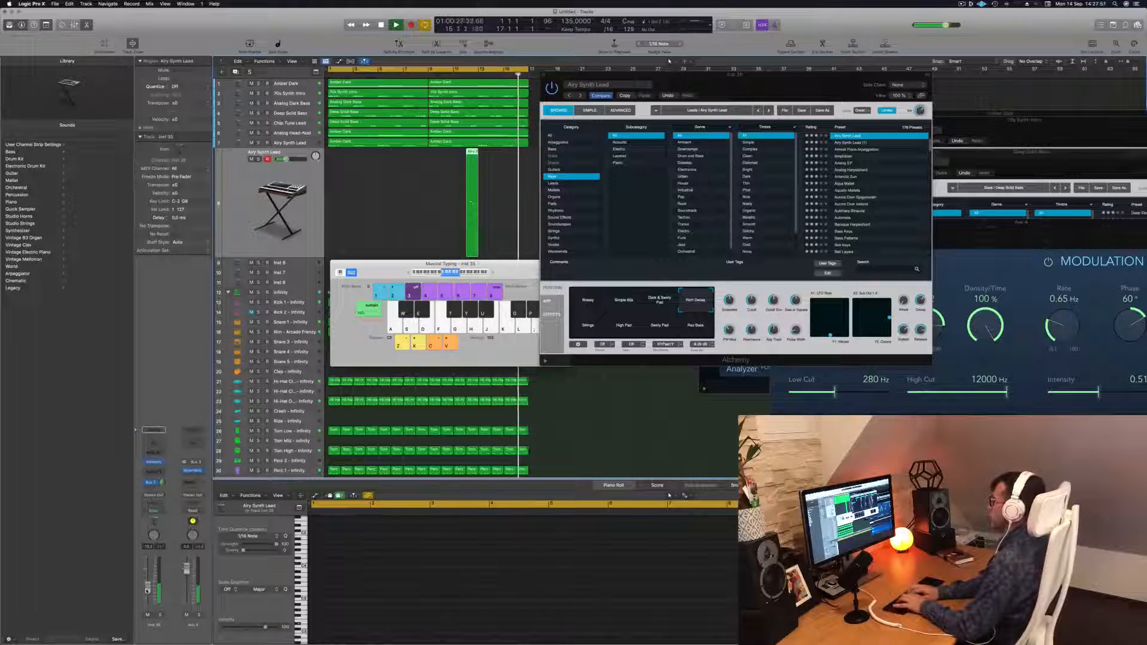
{"action": "key", "text": "r"}
{"action": "key", "text": "e"}
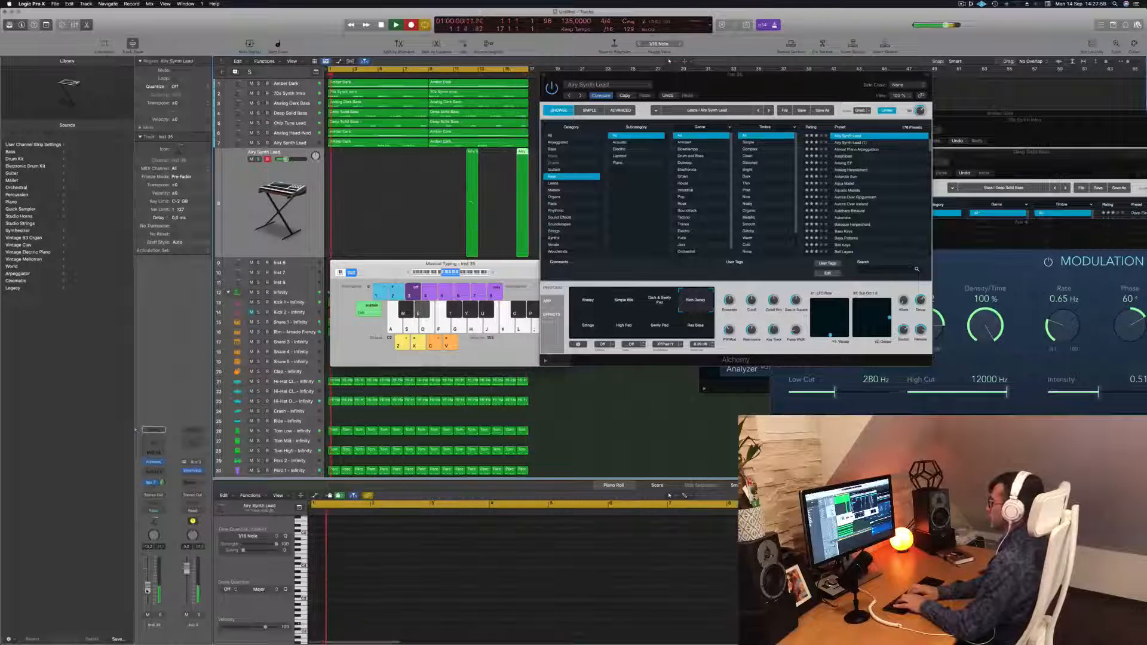
{"action": "key", "text": "i"}
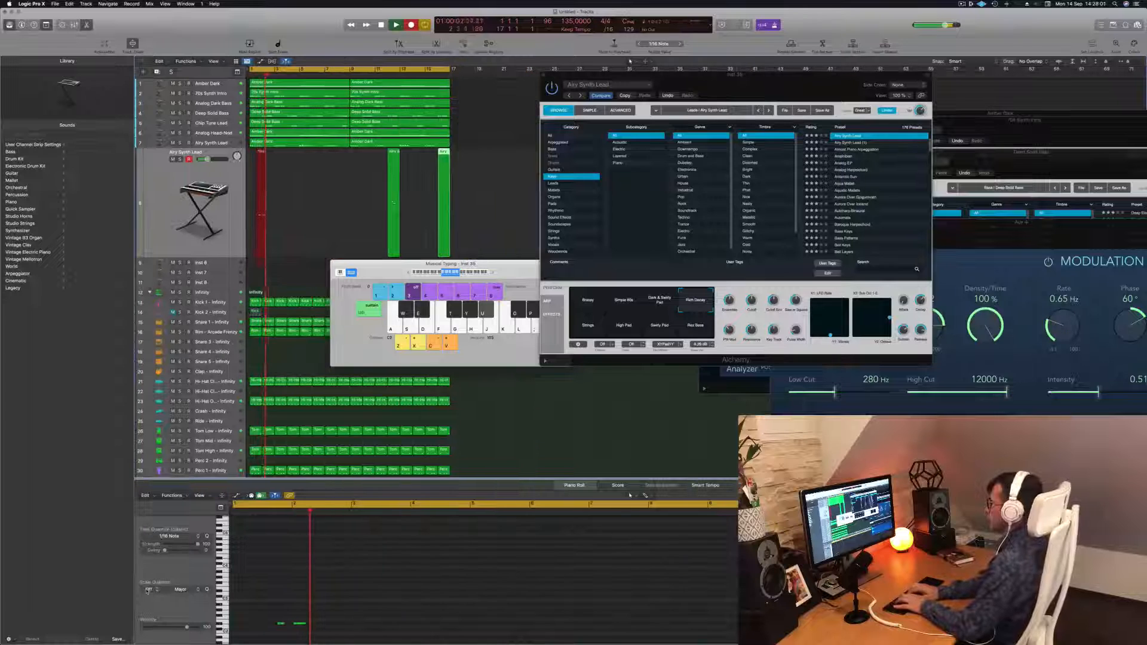
{"action": "key", "text": "y"}
{"action": "key", "text": "e"}
{"action": "key", "text": "e"}
{"action": "key", "text": "u"}
{"action": "key", "text": "y"}
{"action": "key", "text": "e"}
{"action": "key", "text": "u"}
{"action": "key", "text": "y"}
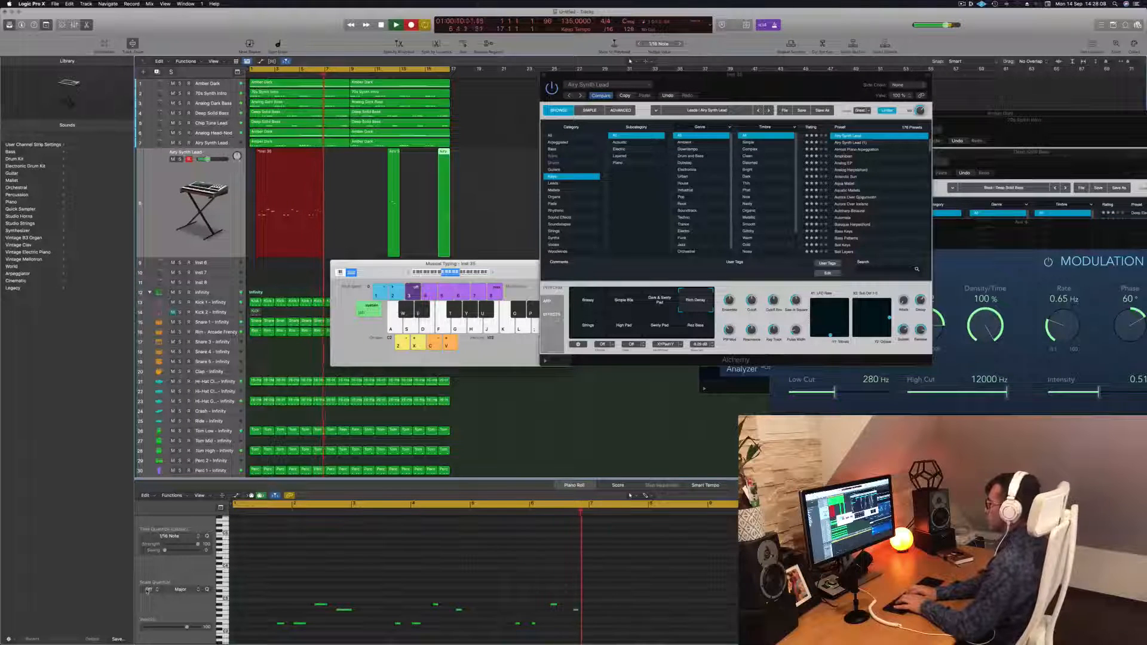
{"action": "key", "text": "u"}
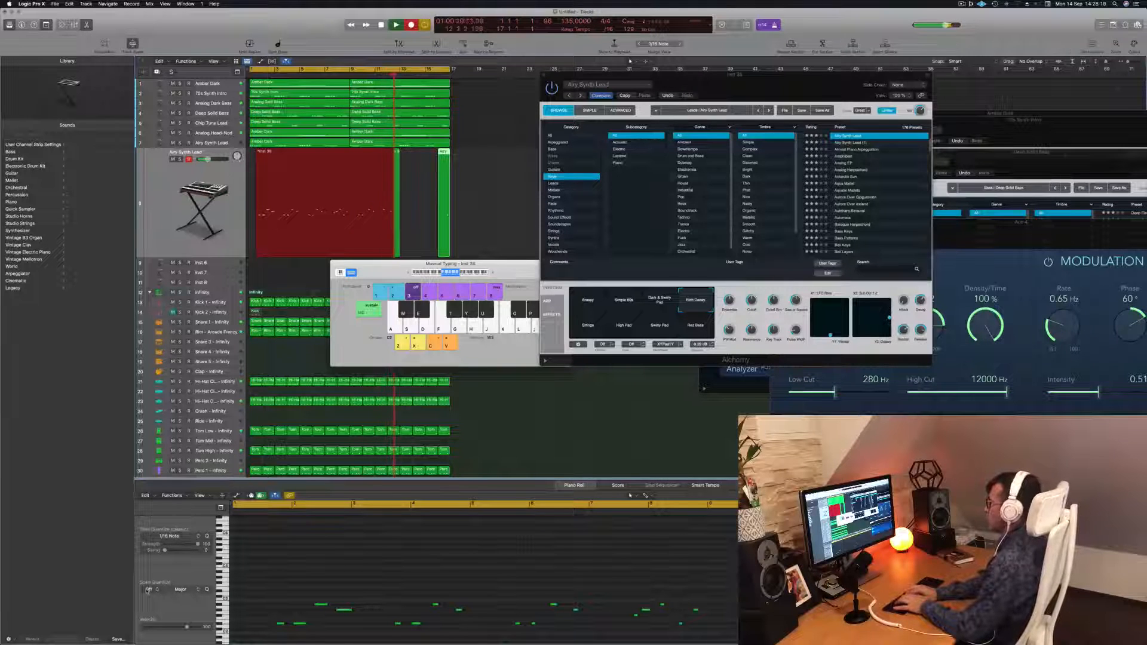
Play back the recorded region and select all of its notes in the piano roll
{"action": "key", "text": "space"}
{"action": "key", "text": "space"}
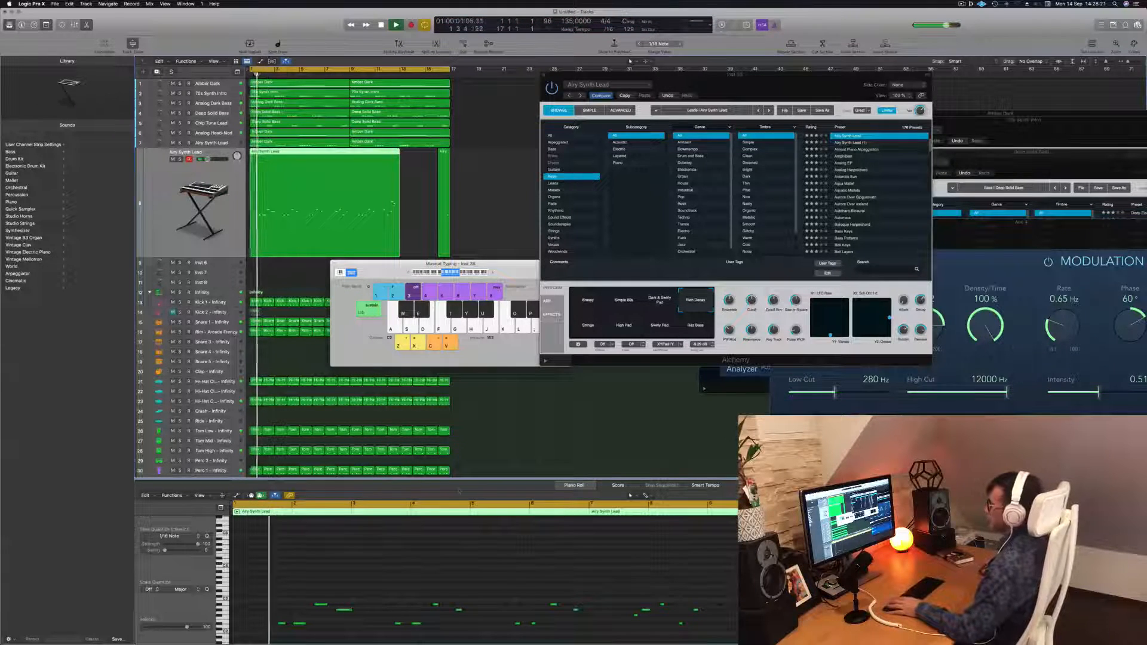
{"action": "left_click", "coordinate": [427, 568]}
{"action": "key", "text": "super+a"}
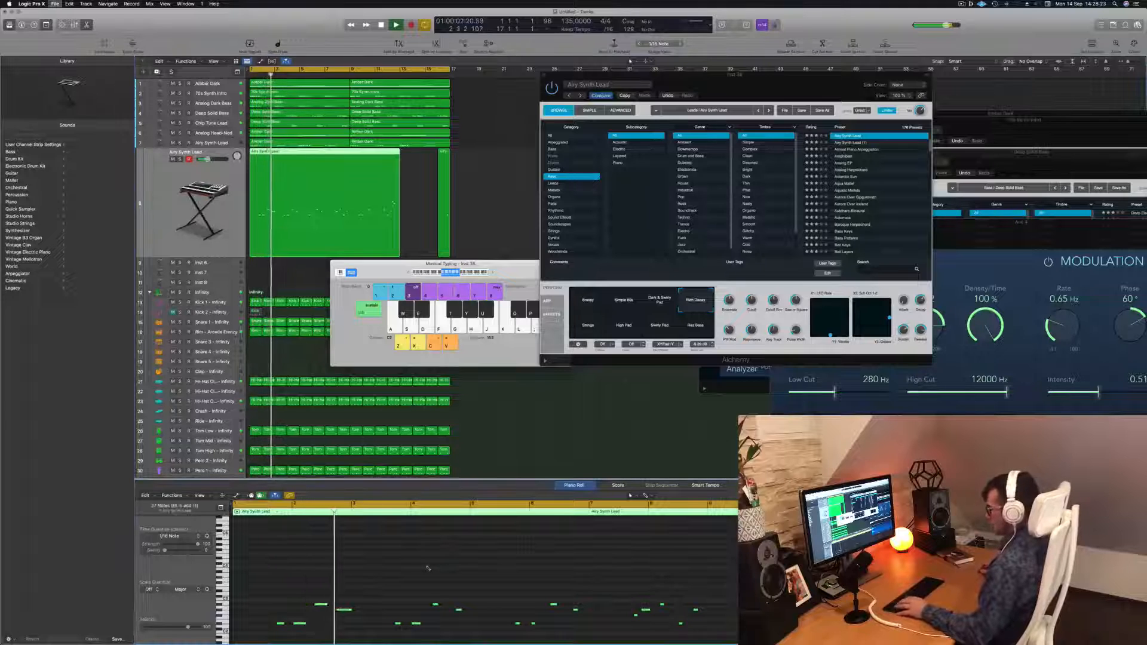
Save the project, choosing the Logic folder as the location
{"action": "key", "text": "super+s"}
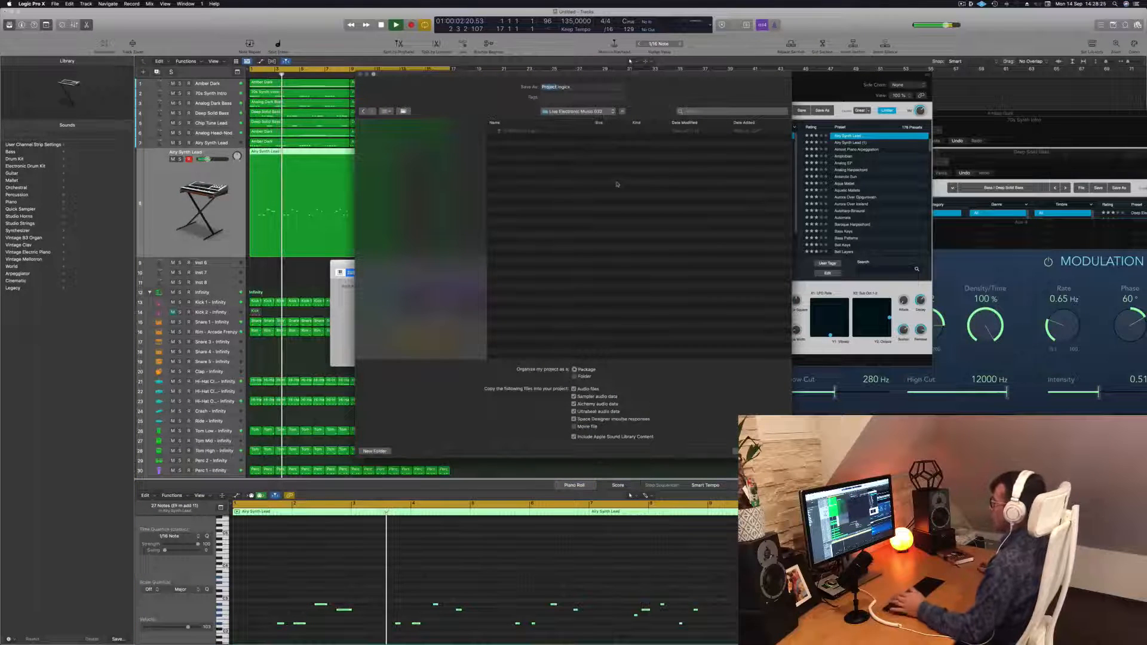
{"action": "left_click", "coordinate": [599, 115]}
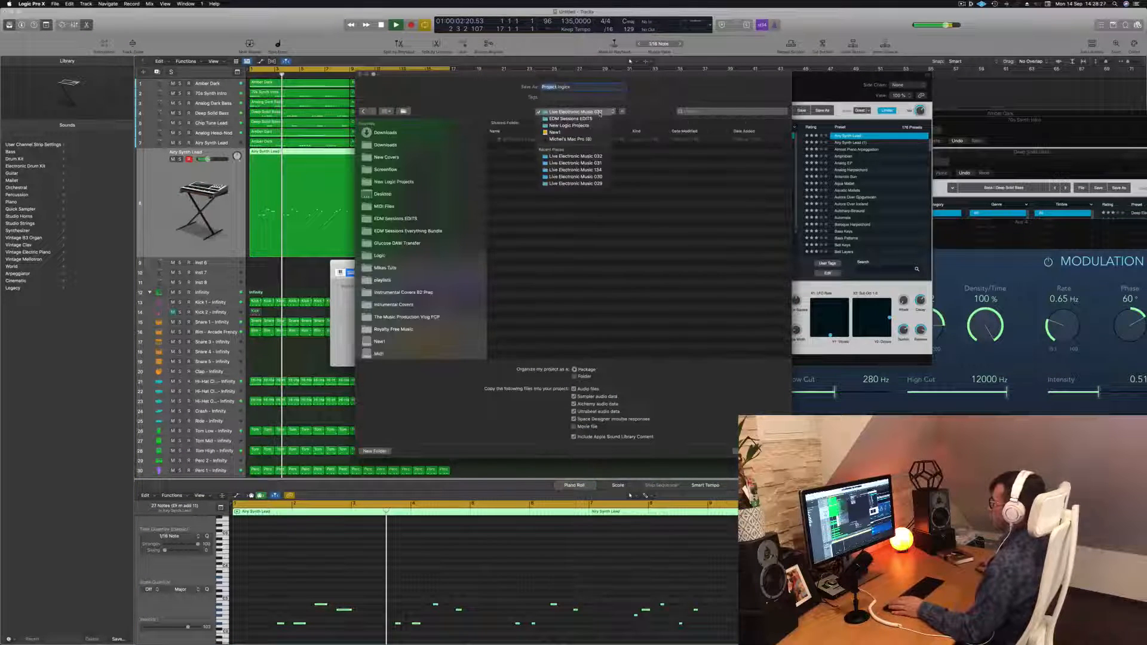
{"action": "left_click", "coordinate": [439, 191]}
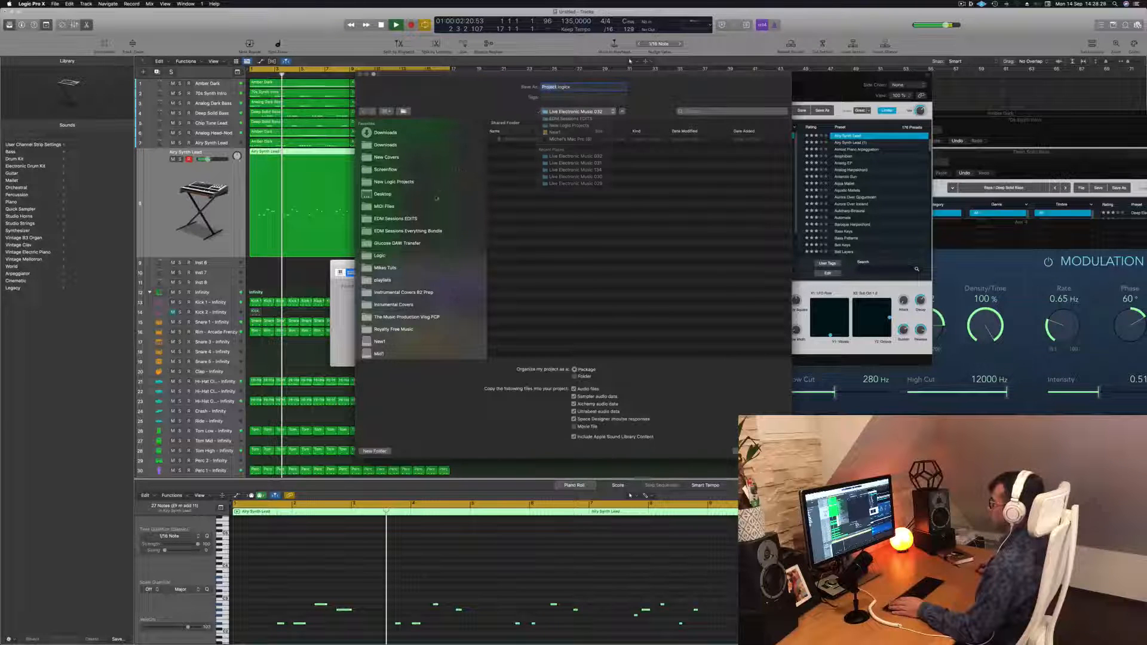
{"action": "left_click", "coordinate": [379, 257]}
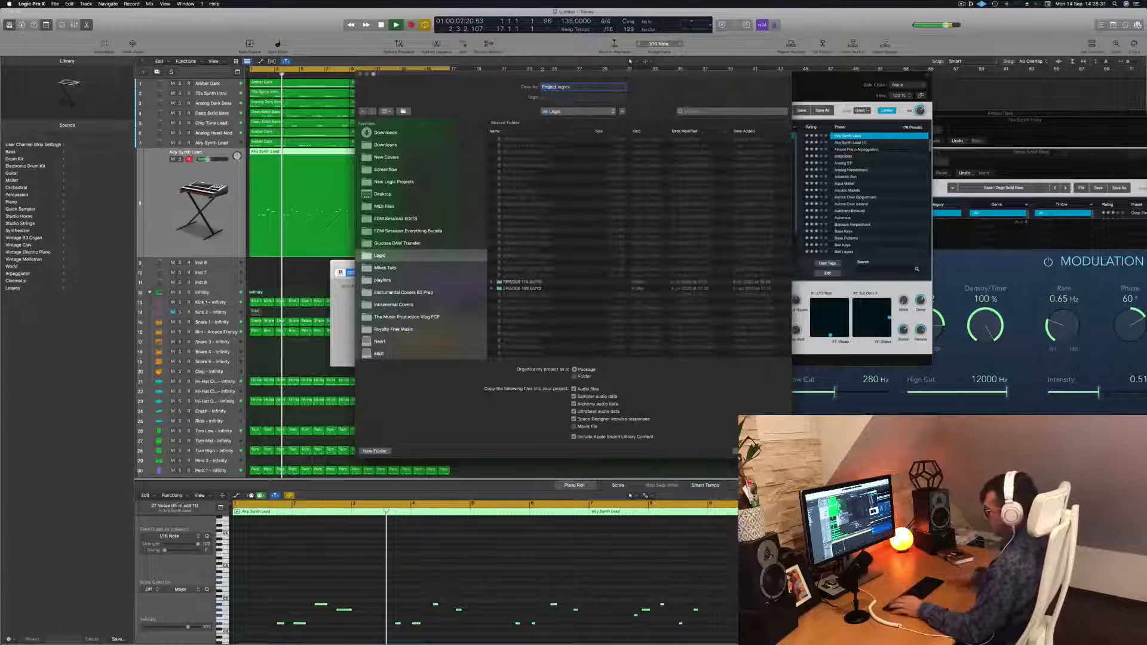
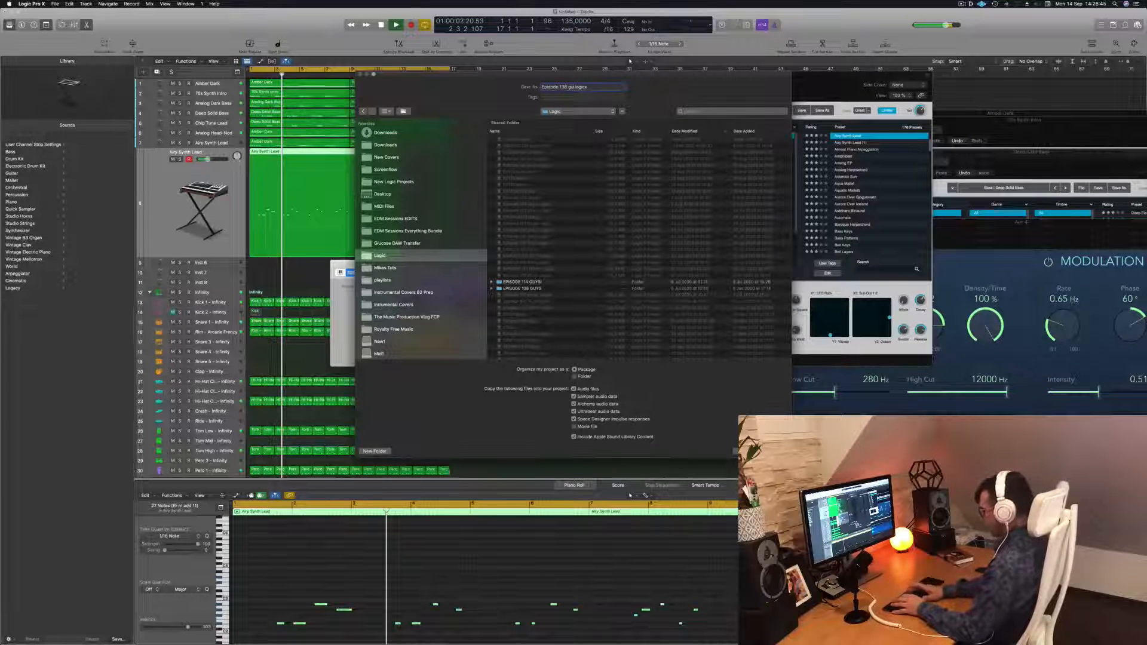
Confirm saving the project and play back the recorded lead melody region
{"action": "key", "text": "Return"}
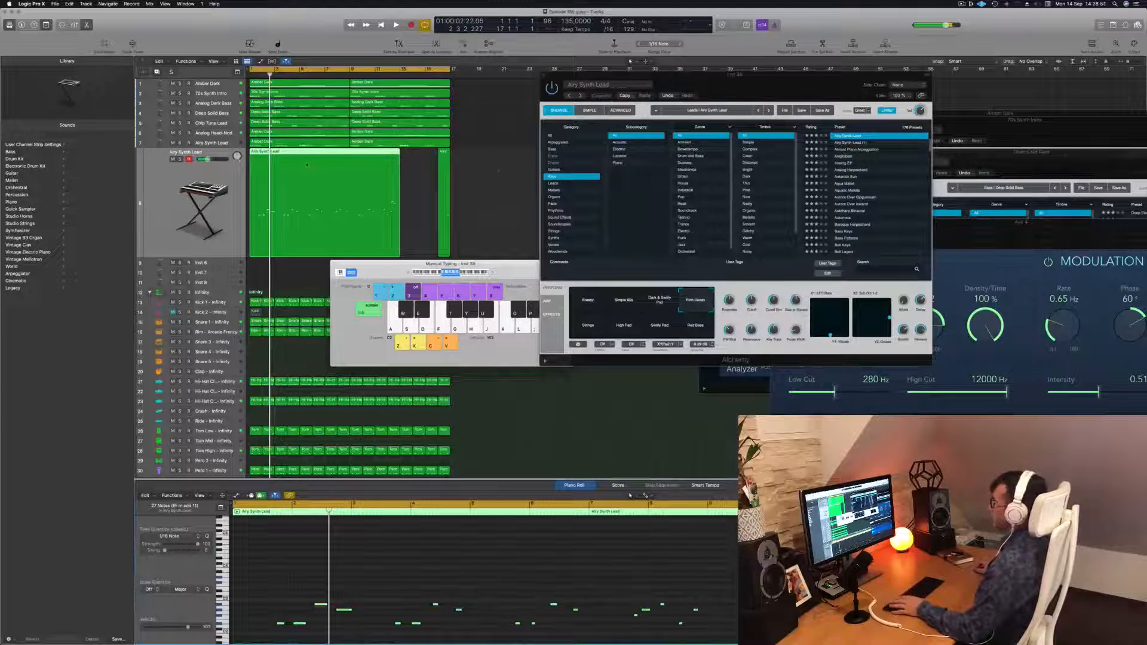
{"action": "key", "text": "space"}
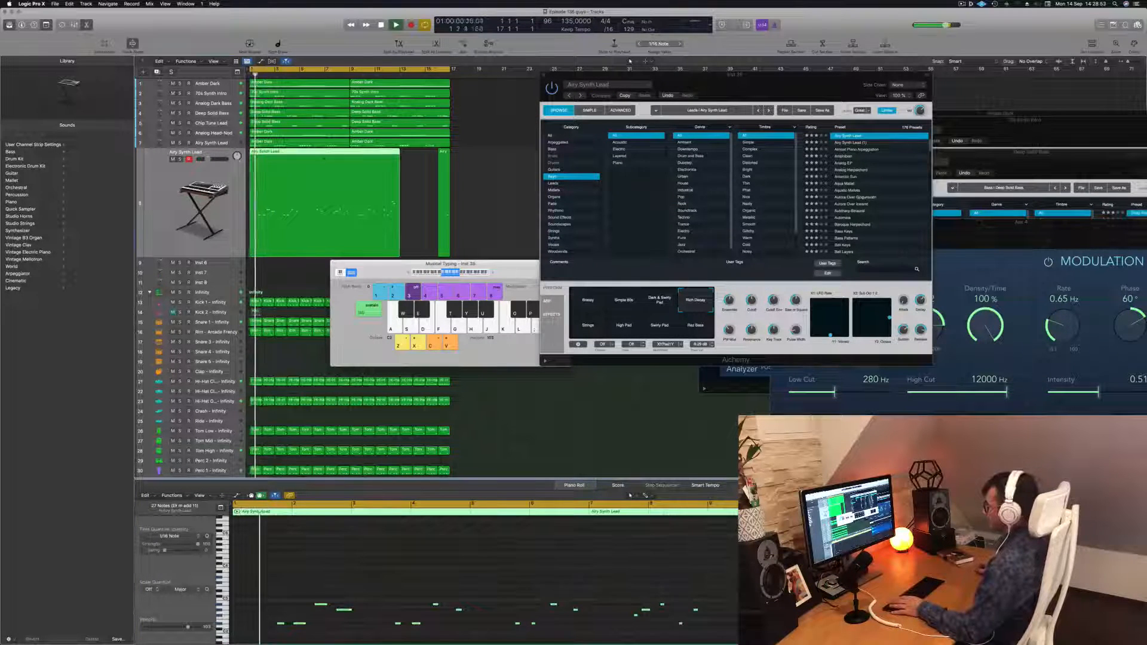
{"action": "key", "text": "super+a"}
{"action": "left_click", "coordinate": [401, 564]}
{"action": "left_click", "coordinate": [414, 185]}
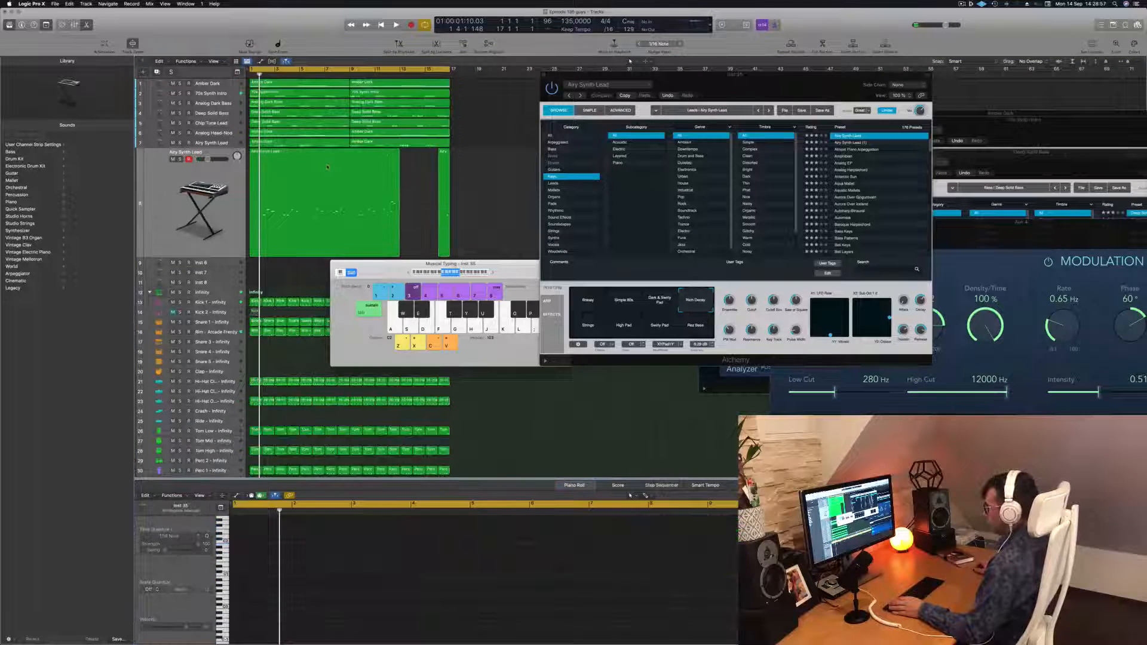
{"action": "left_click", "coordinate": [376, 191]}
{"action": "left_click", "coordinate": [339, 581]}
{"action": "key", "text": "space"}
Listen to the lead melody while scrolling through its notes in the piano roll
{"action": "scroll", "coordinate": [338, 583], "scroll_direction": "down", "scroll_amount": 2}
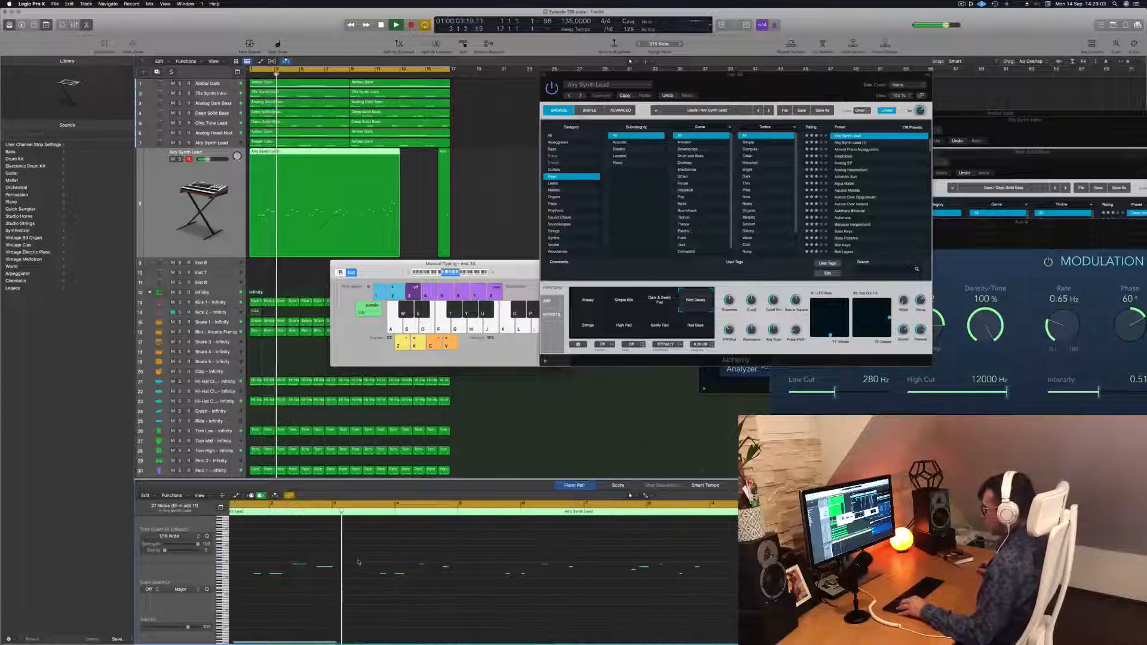
{"action": "scroll", "coordinate": [359, 563], "scroll_direction": "down", "scroll_amount": 1}
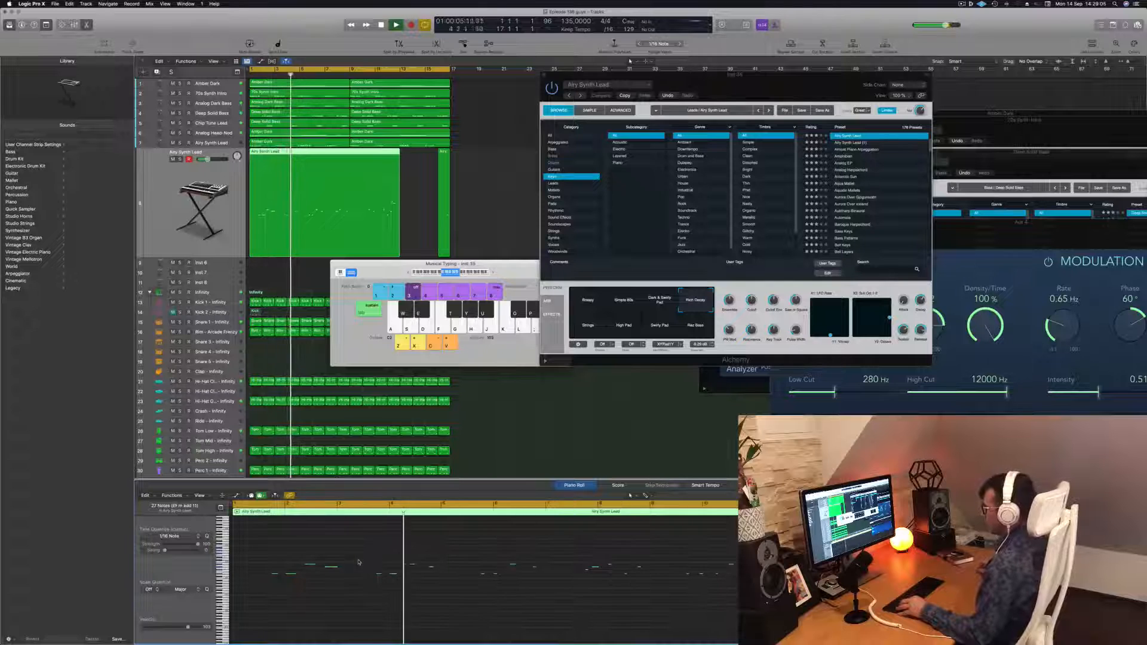
{"action": "scroll", "coordinate": [358, 562], "scroll_direction": "down", "scroll_amount": 3}
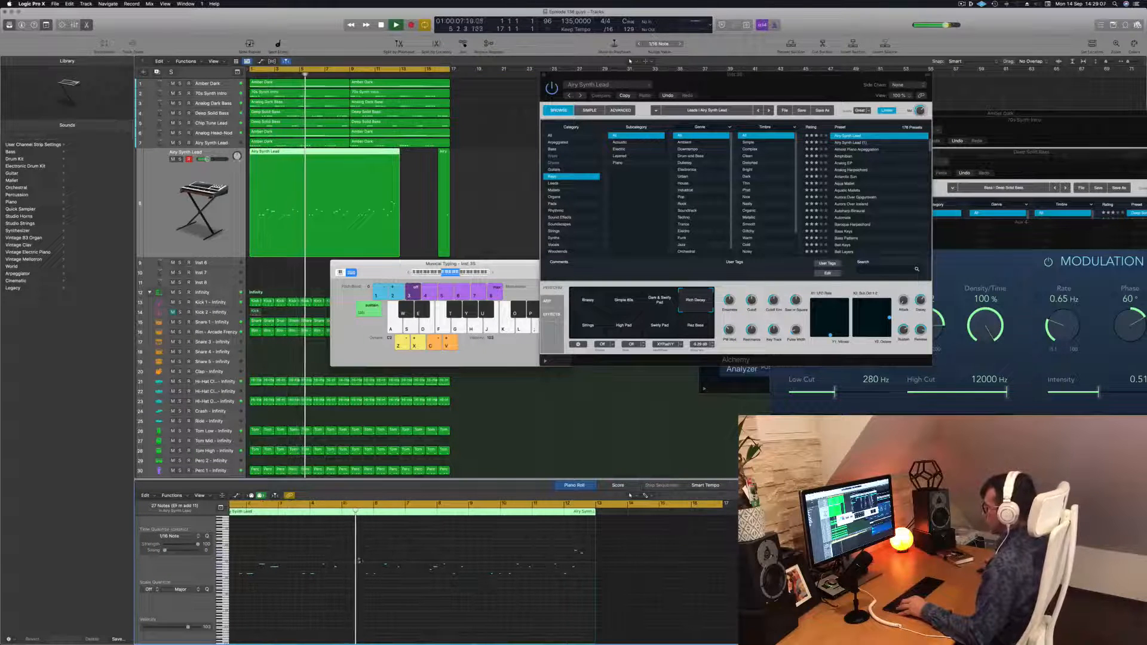
{"action": "scroll", "coordinate": [353, 558], "scroll_direction": "up", "scroll_amount": 1}
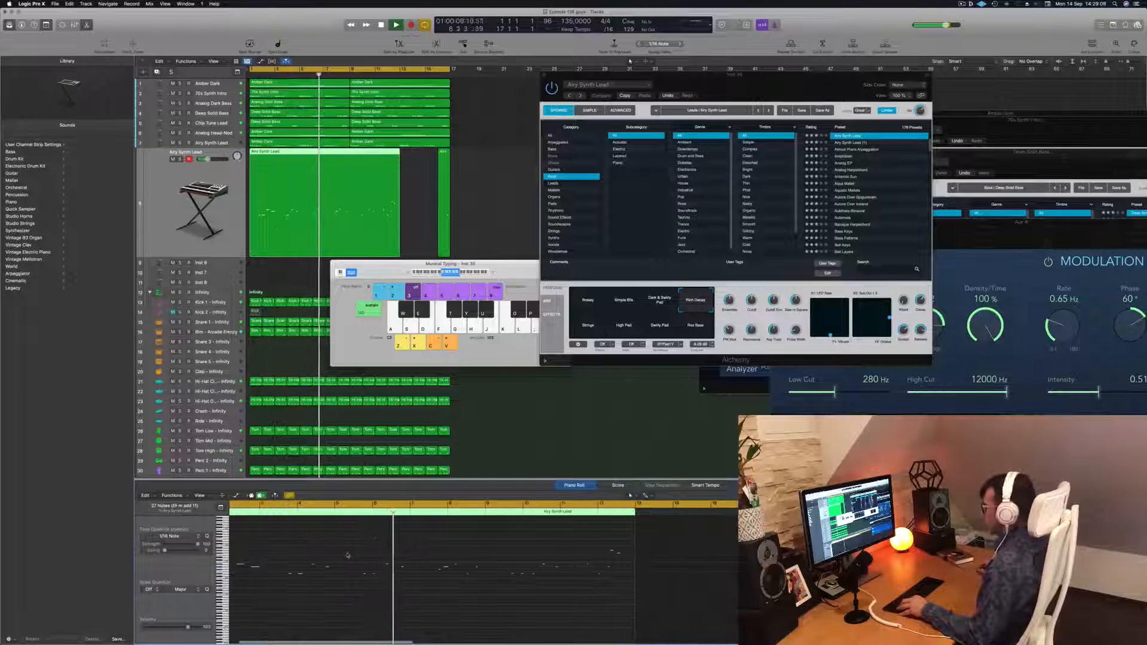
{"action": "scroll", "coordinate": [347, 555], "scroll_direction": "down", "scroll_amount": 2}
{"action": "scroll", "coordinate": [343, 553], "scroll_direction": "up", "scroll_amount": 2}
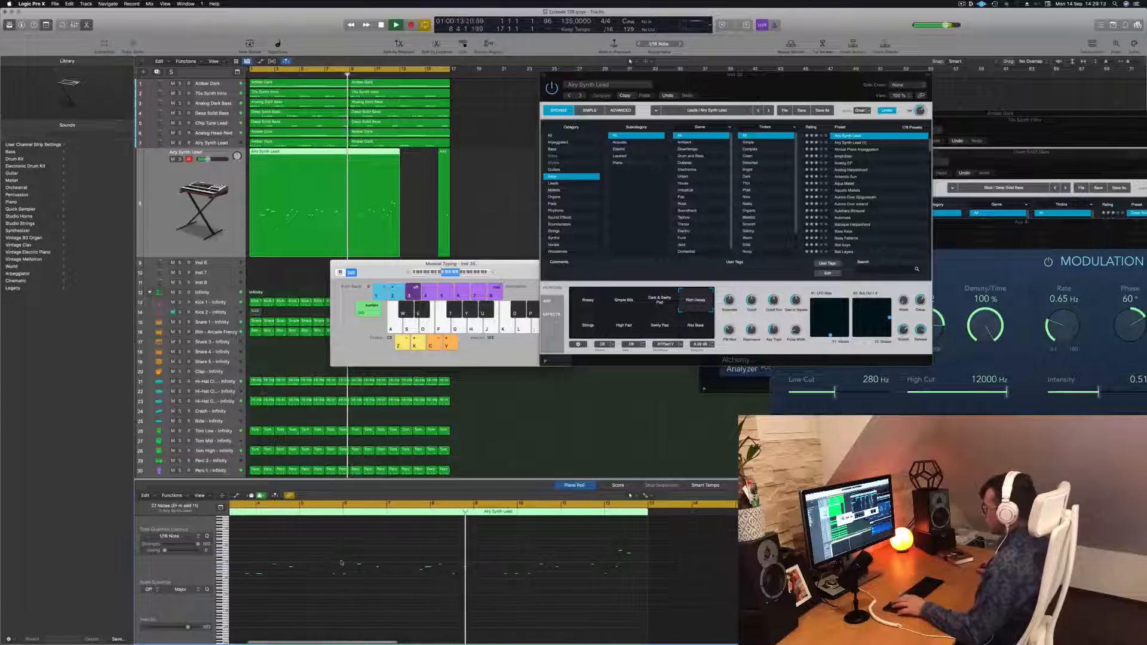
{"action": "key", "text": "Return"}
{"action": "scroll", "coordinate": [336, 568], "scroll_direction": "up", "scroll_amount": 3}
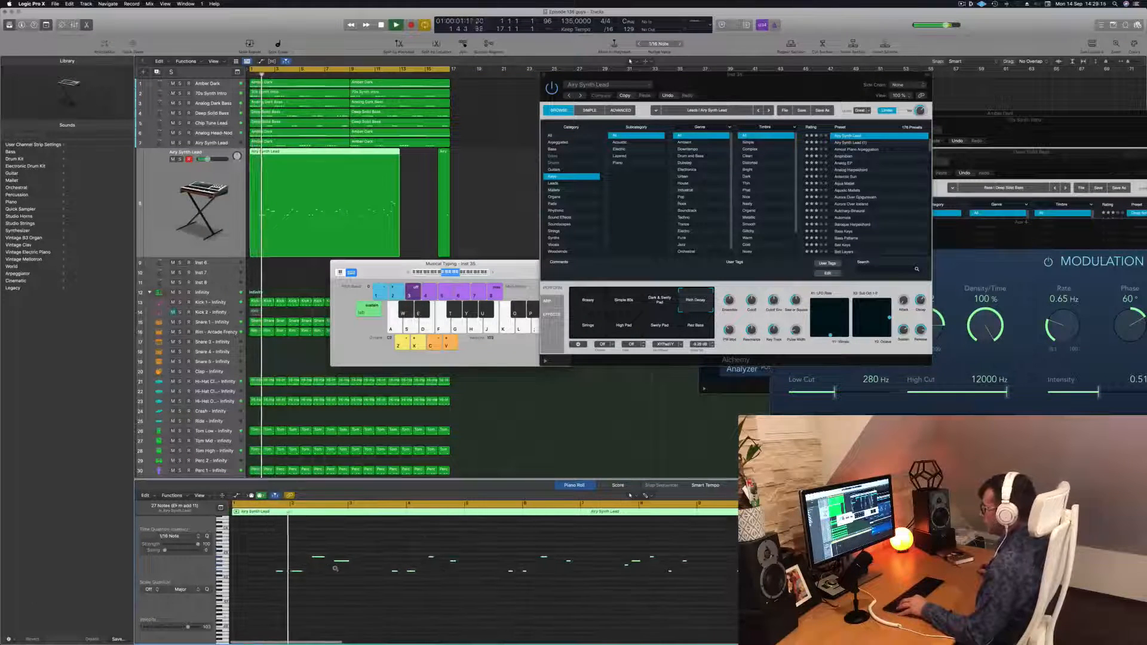
{"action": "scroll", "coordinate": [342, 571], "scroll_direction": "up", "scroll_amount": 1}
{"action": "scroll", "coordinate": [348, 573], "scroll_direction": "left", "scroll_amount": 1}
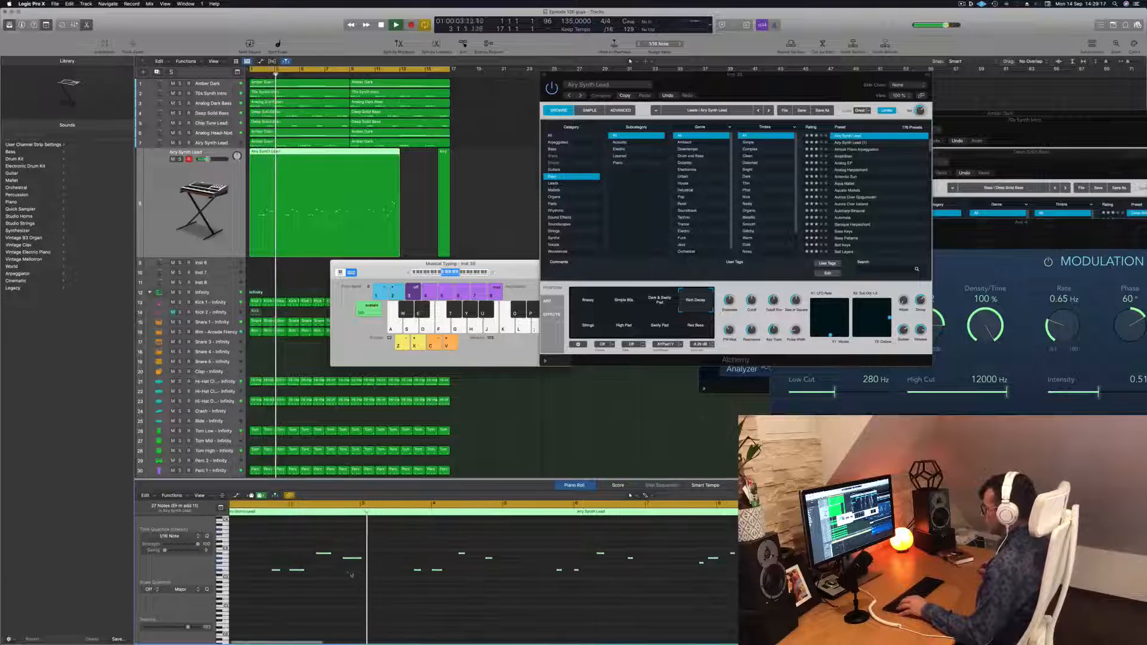
{"action": "key", "text": "Return"}
{"action": "scroll", "coordinate": [397, 555], "scroll_direction": "left", "scroll_amount": 1}
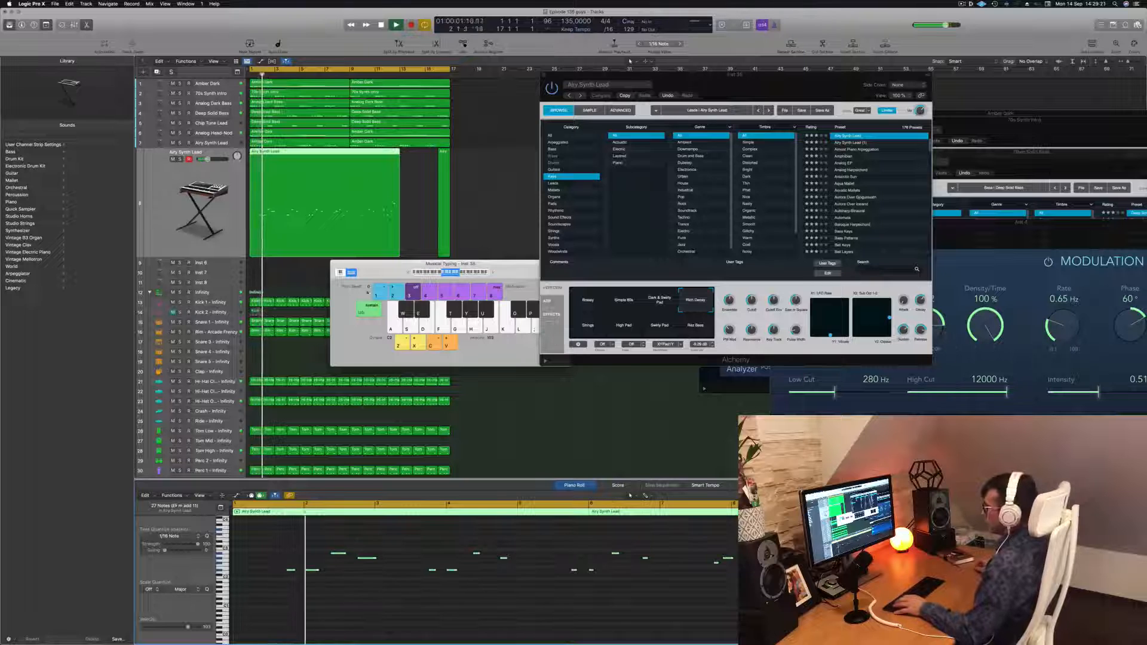
{"action": "key", "text": "space"}
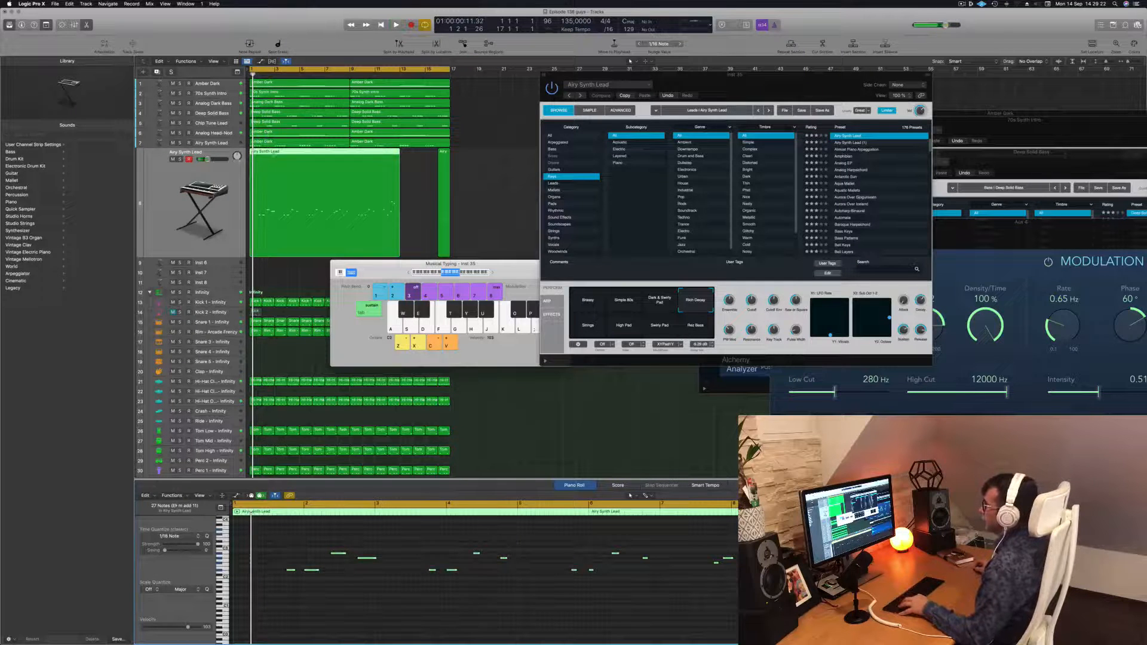
Split the melody region at the playhead and delete the part after the split
{"action": "key", "text": "super+t"}
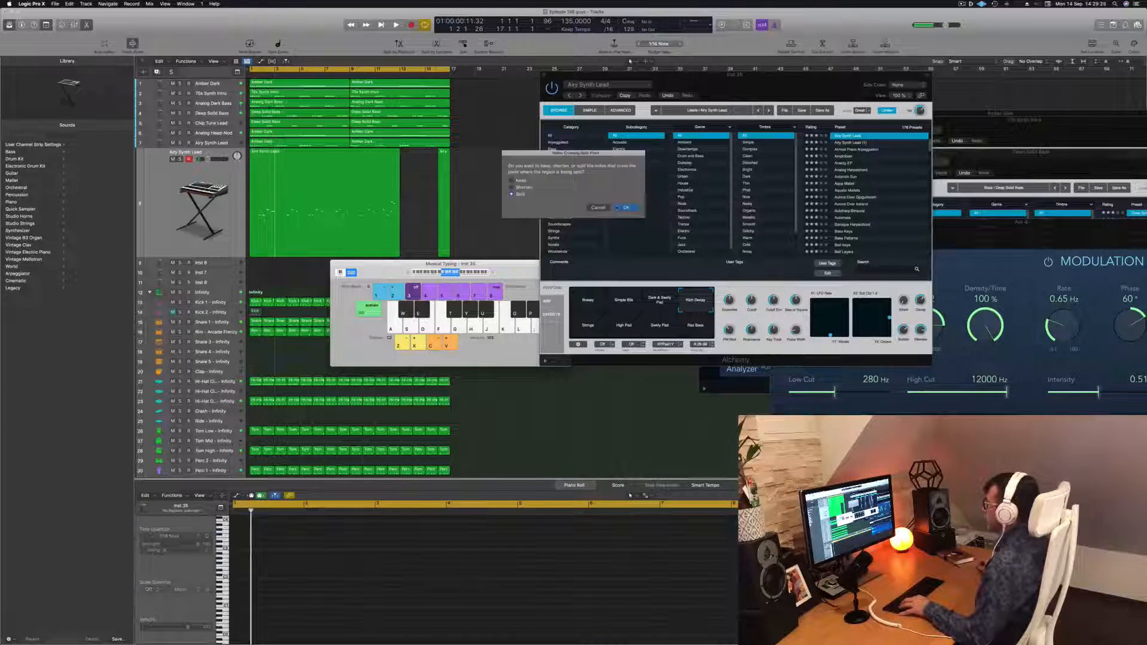
{"action": "key", "text": "Return"}
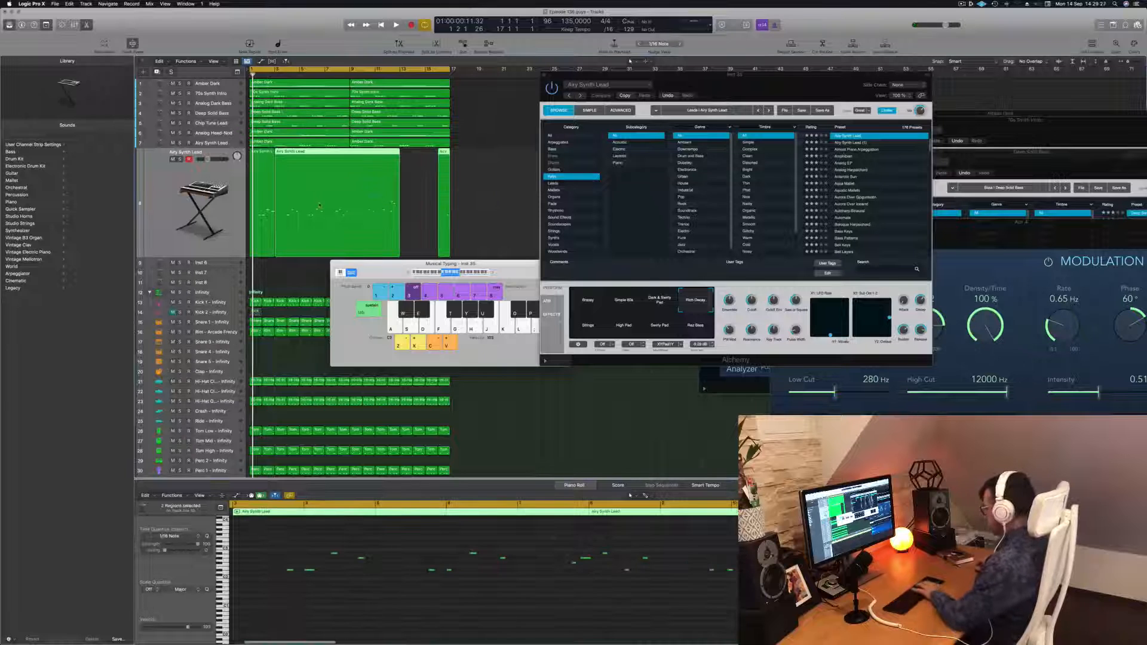
{"action": "key", "text": "Delete"}
{"action": "left_click", "coordinate": [272, 177]}
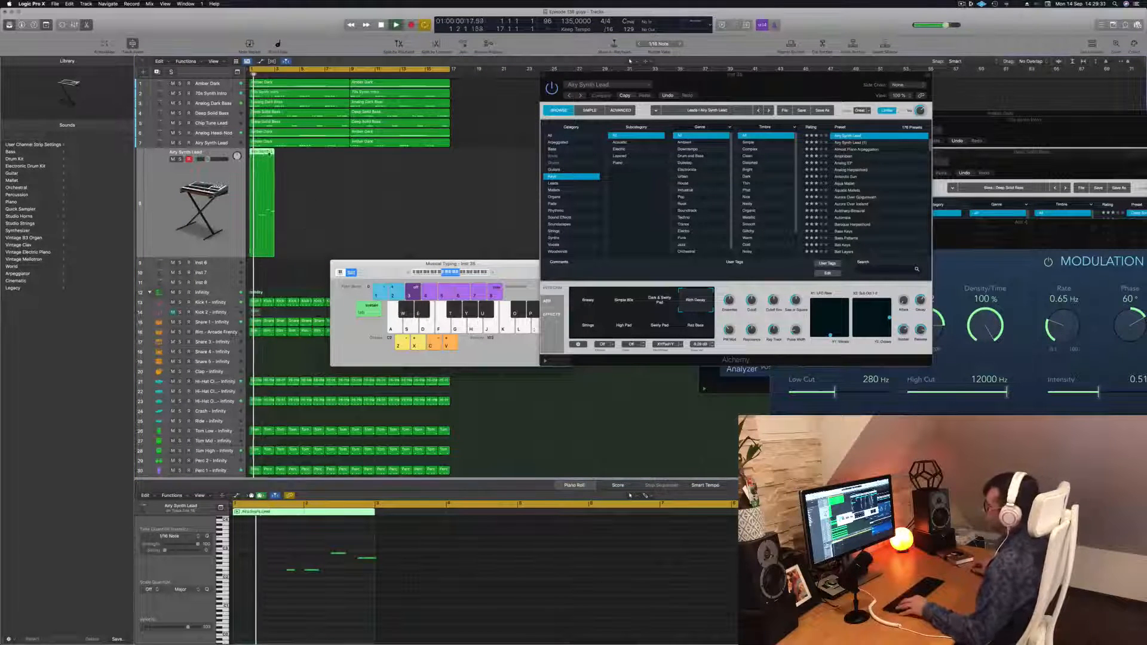
Duplicate the shortened region into the next bar and transpose the selected notes up an octave
{"action": "left_click_drag", "start_coordinate": [259, 154], "coordinate": [287, 160]}
{"action": "left_click_drag", "start_coordinate": [276, 536], "coordinate": [509, 606]}
{"action": "key", "text": "Return"}
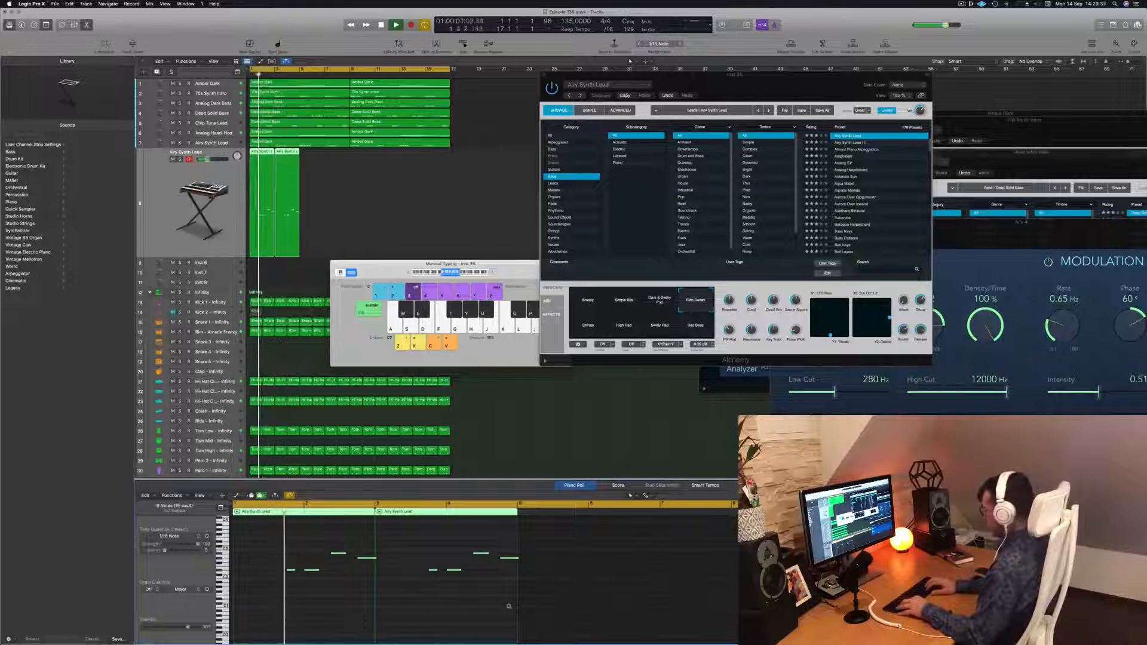
{"action": "key", "text": "shift+alt+Up"}
{"action": "key", "text": "Return"}
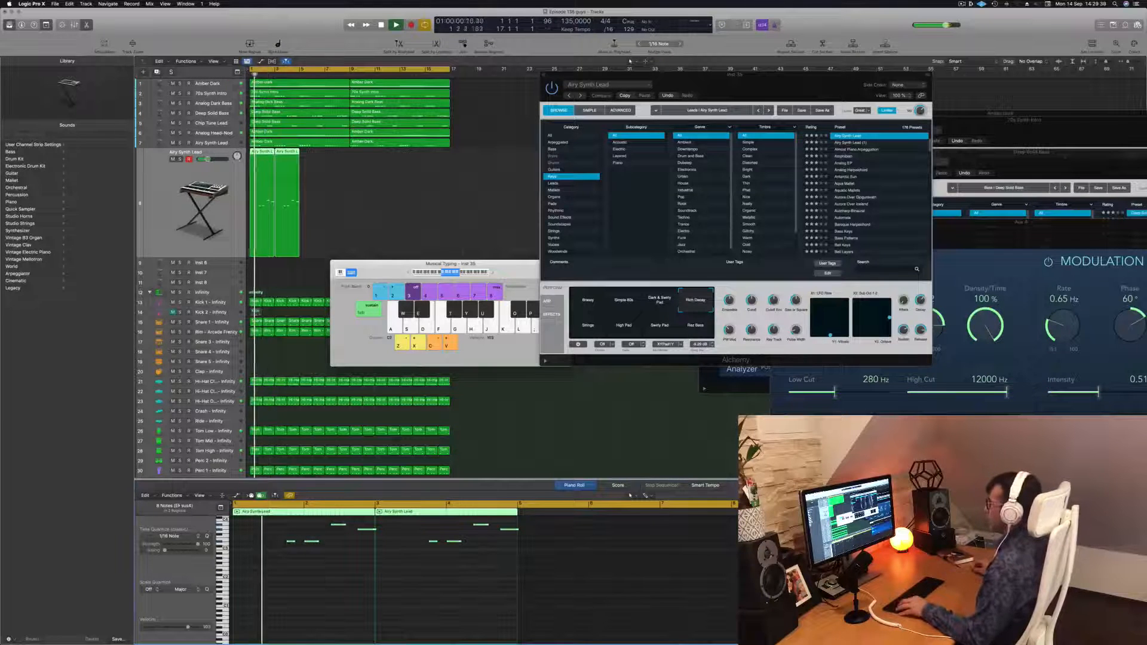
Copy the melody regions across the following bars and play back the arrangement
{"action": "left_click_drag", "start_coordinate": [259, 152], "coordinate": [356, 160]}
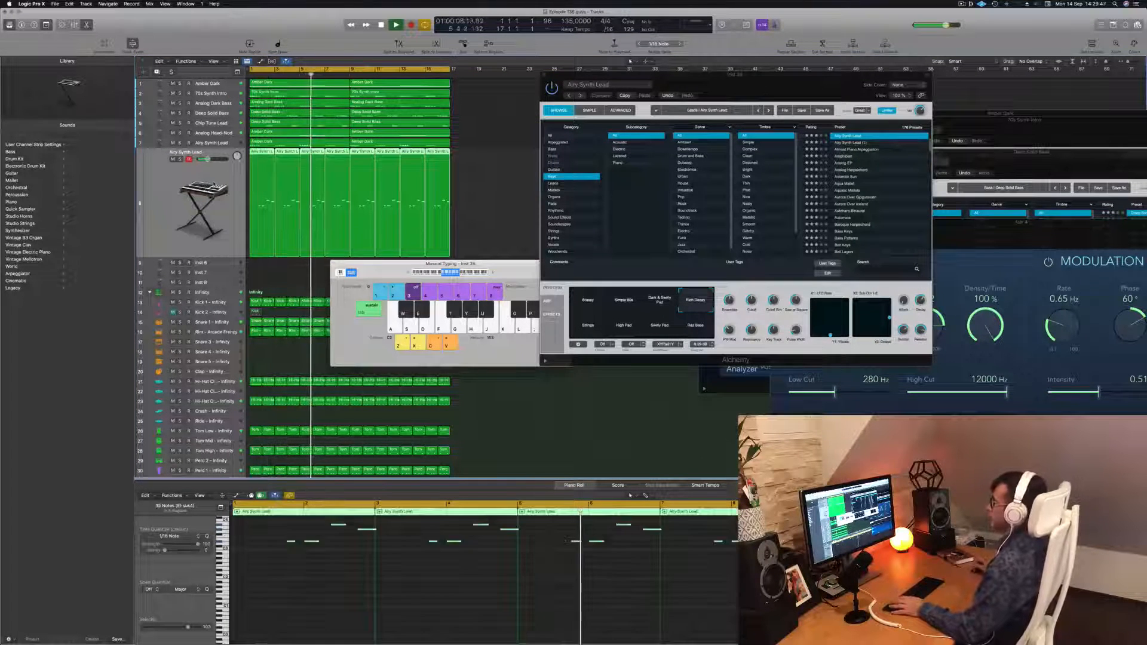
{"action": "key", "text": "Return"}
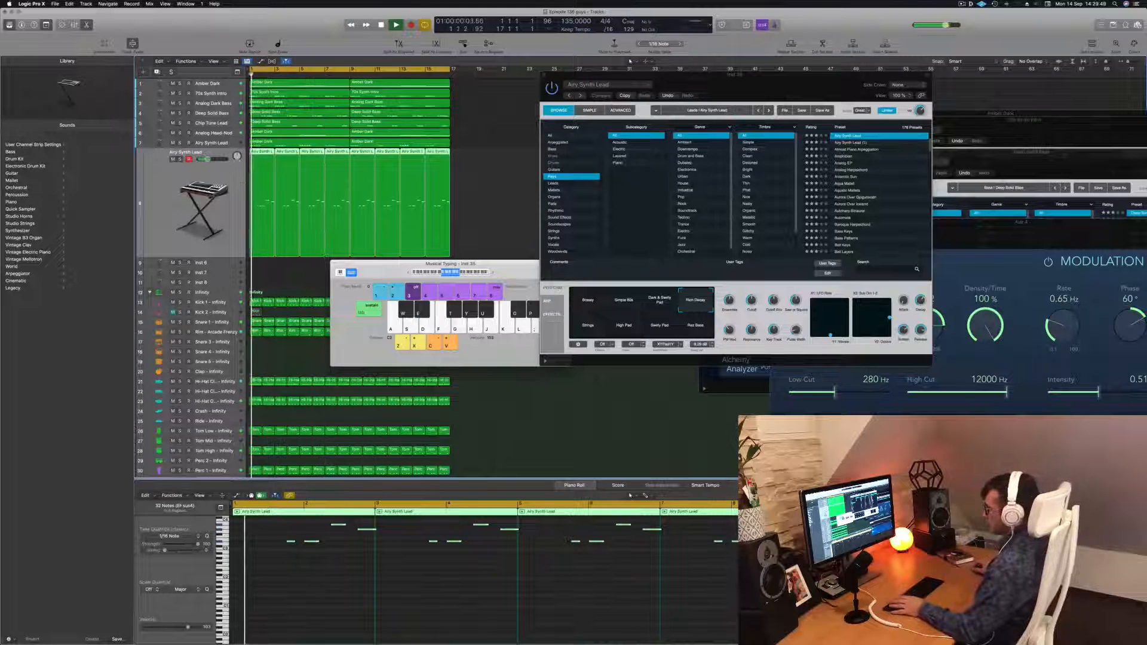
{"action": "key", "text": "x"}
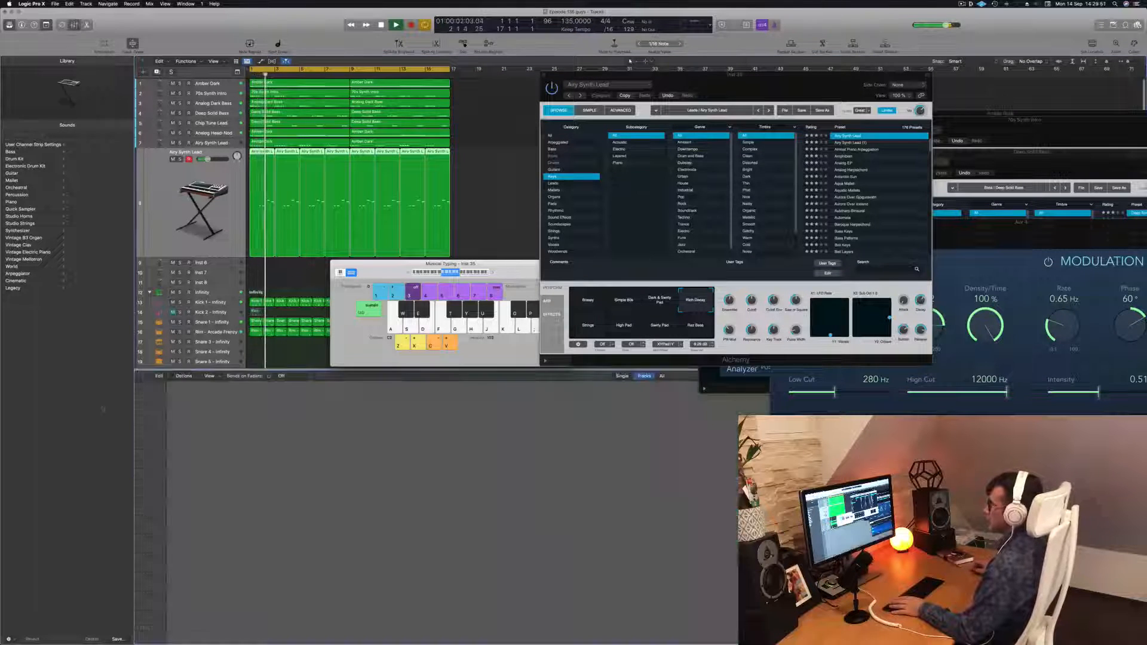
{"action": "key", "text": "b"}
{"action": "key", "text": "space"}
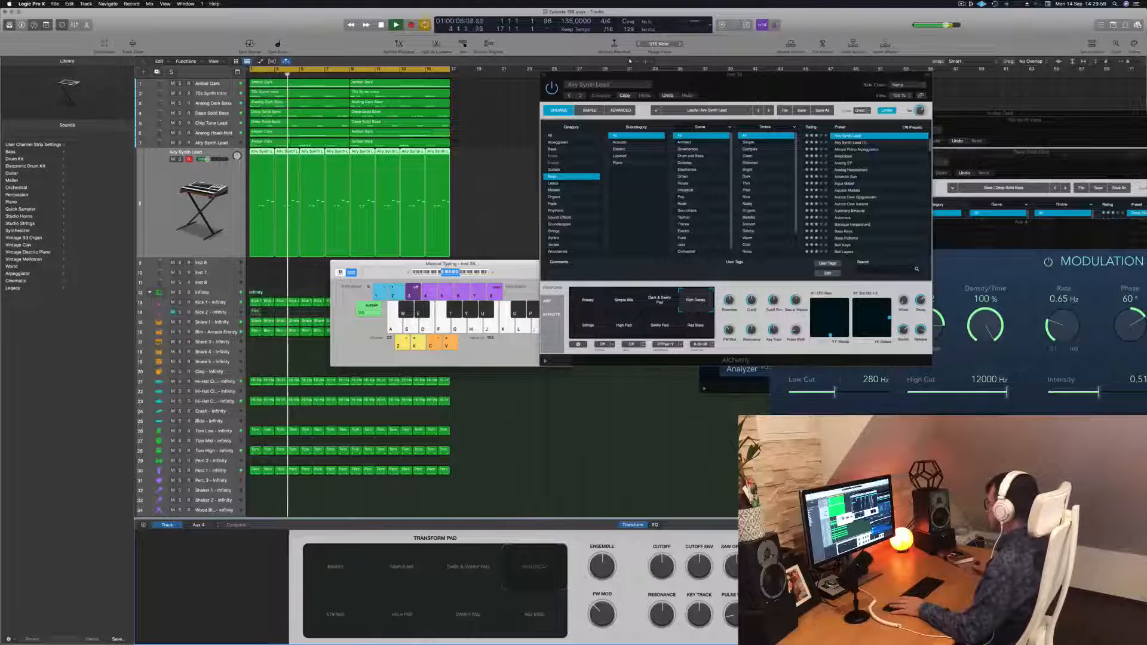
{"action": "left_click", "coordinate": [22, 25]}
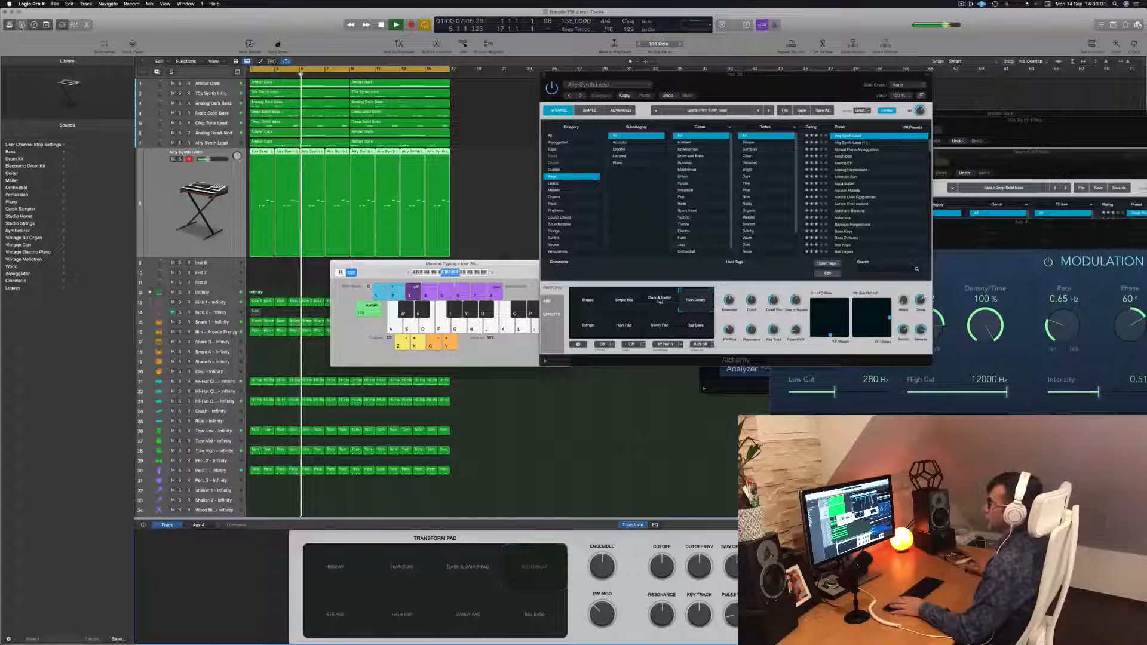
{"action": "left_click", "coordinate": [22, 24]}
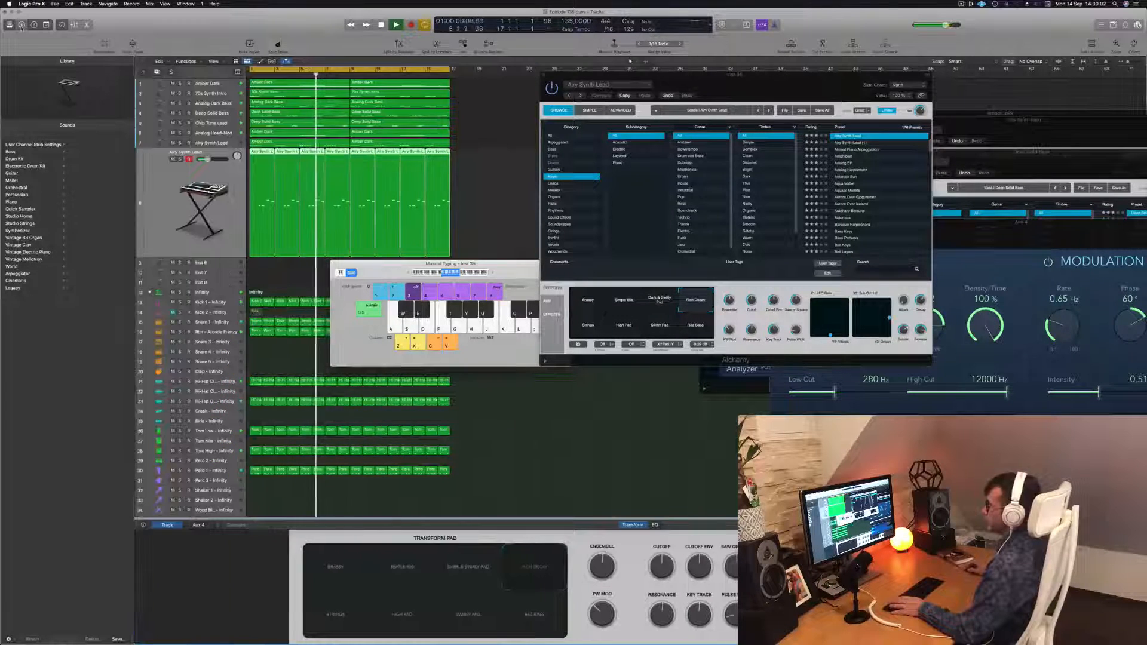
{"action": "left_click", "coordinate": [22, 24]}
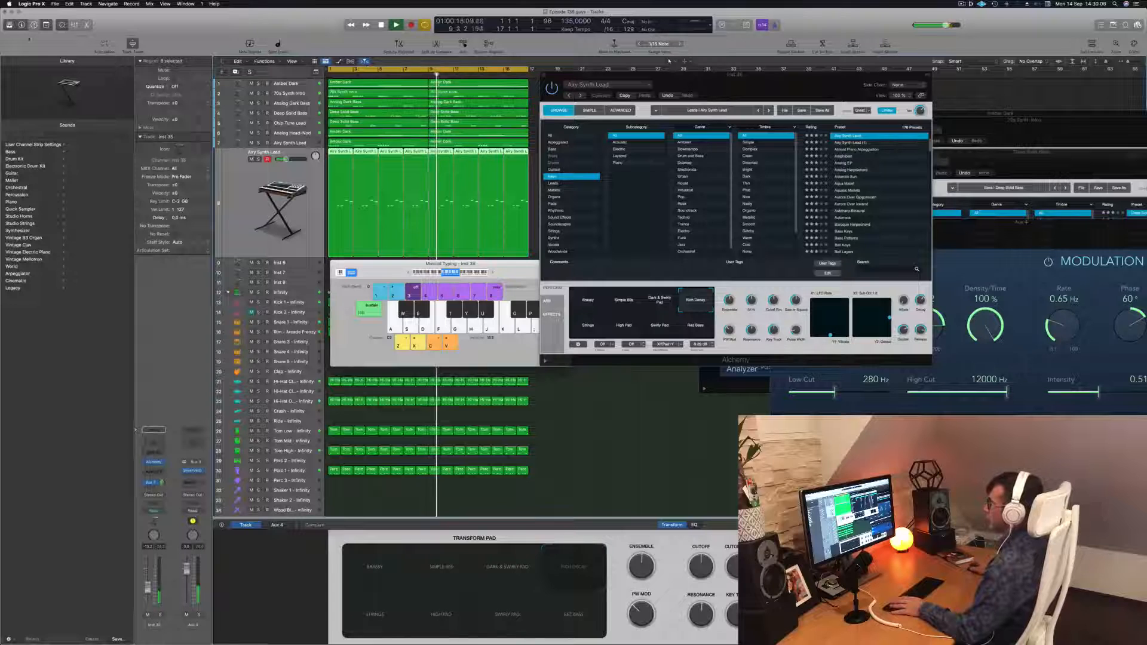
{"action": "key", "text": "Return"}
{"action": "key", "text": "space"}
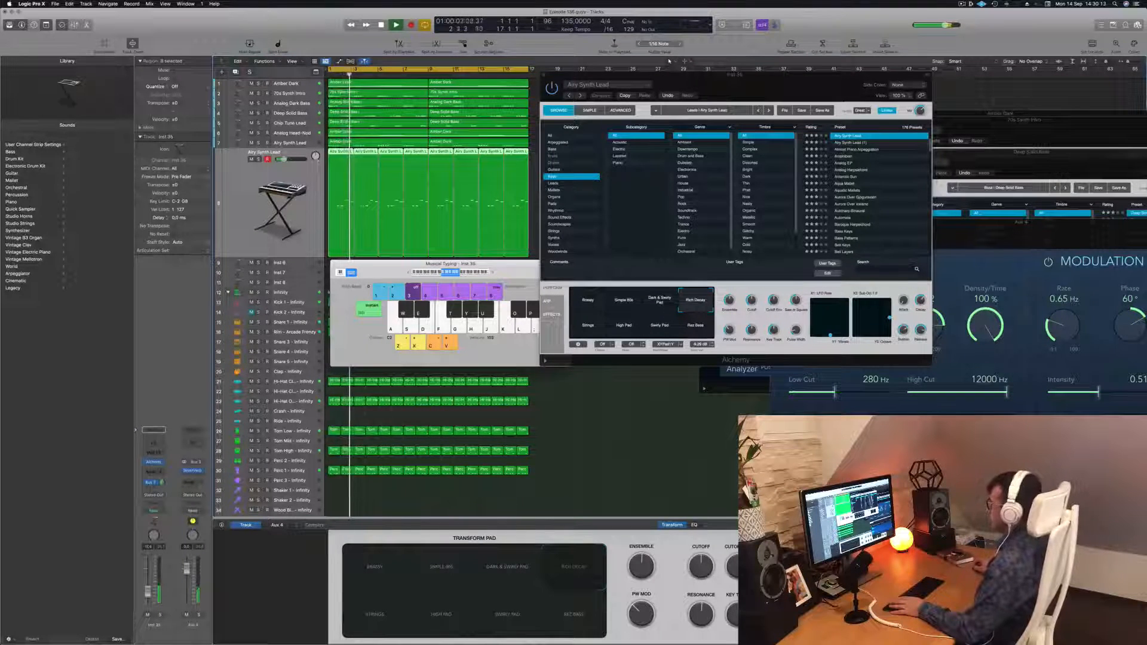
{"action": "key", "text": "Return"}
Audition several transform pad snapshots in Alchemy, ending on Strings
{"action": "left_click_drag", "start_coordinate": [749, 86], "coordinate": [716, 149]}
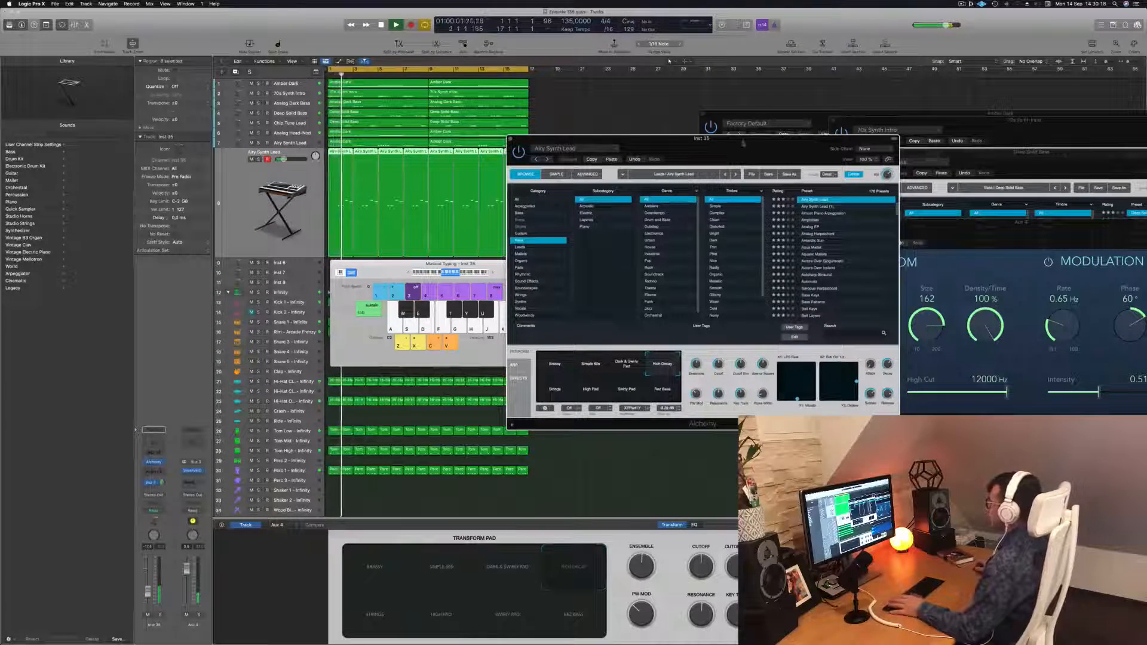
{"action": "left_click", "coordinate": [663, 389]}
{"action": "left_click", "coordinate": [630, 392]}
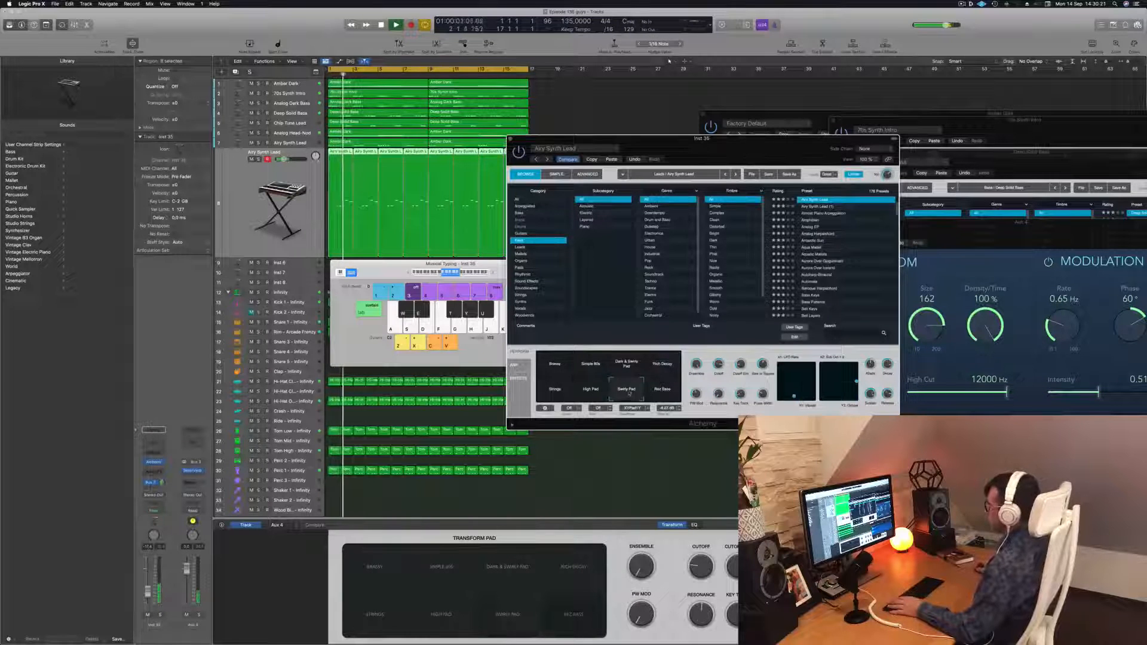
{"action": "left_click", "coordinate": [587, 394]}
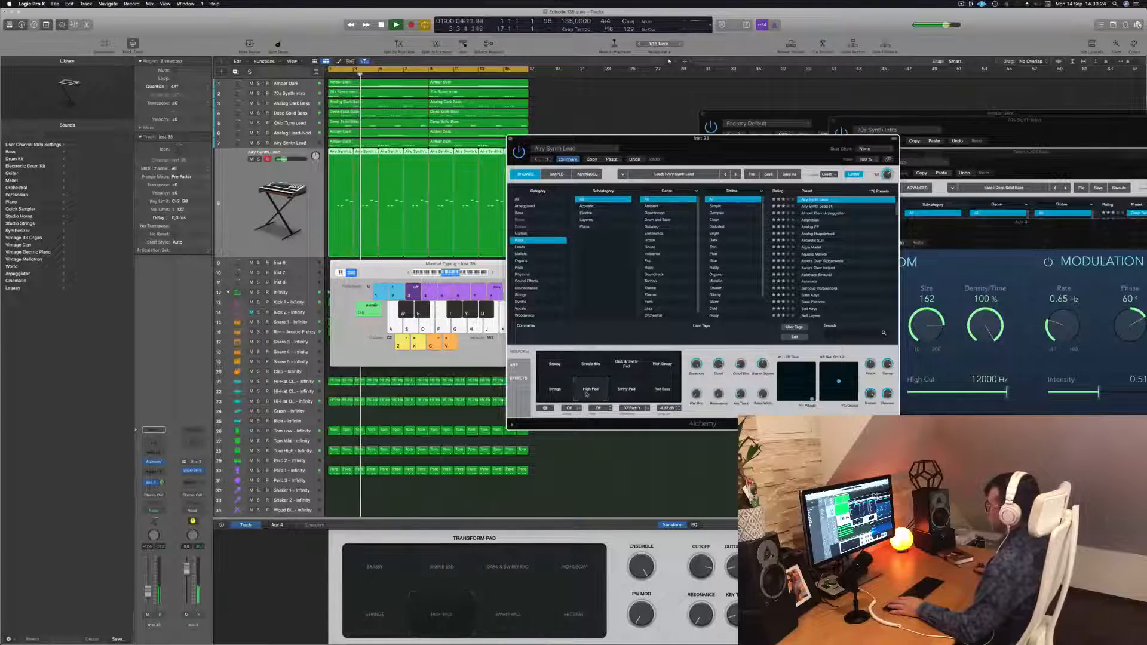
{"action": "left_click", "coordinate": [553, 393]}
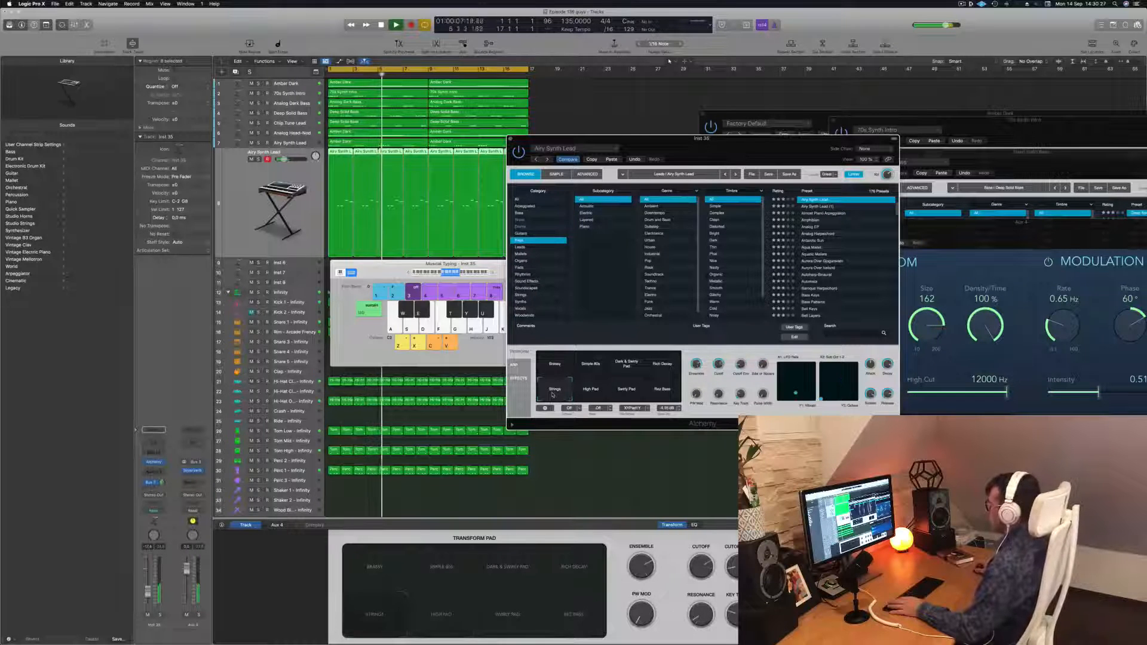
Browse Alchemy's lead presets and load Antarctic Sun on the lead track
{"action": "left_click_drag", "start_coordinate": [710, 120], "coordinate": [719, 89]}
{"action": "key", "text": "Return"}
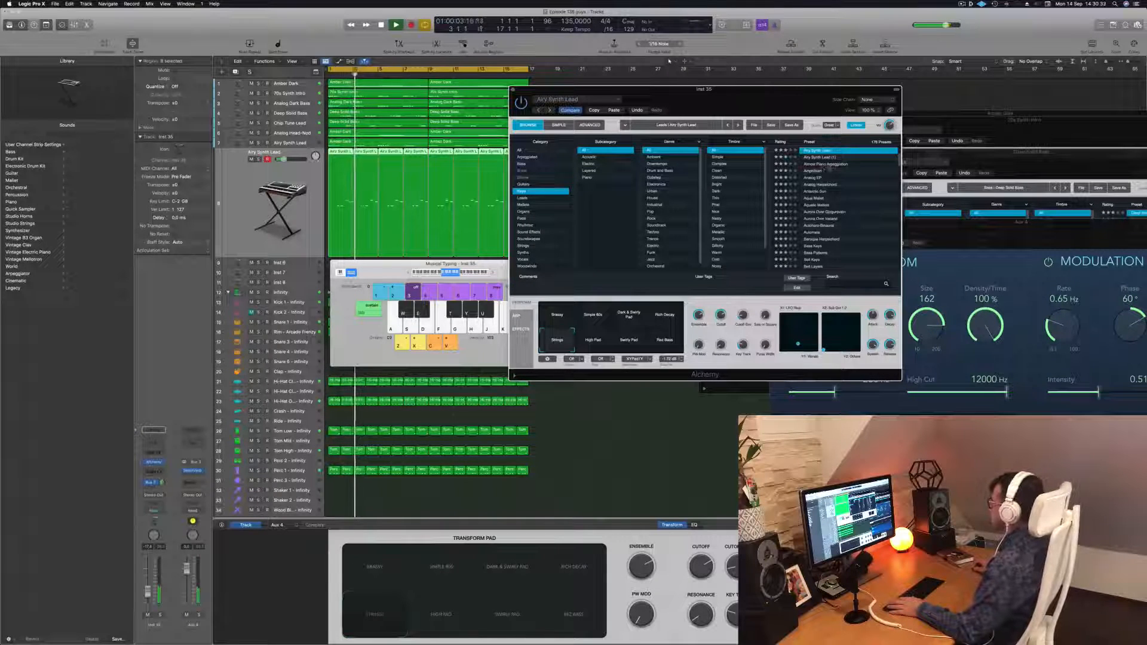
{"action": "left_click", "coordinate": [819, 172]}
{"action": "key", "text": "Down"}
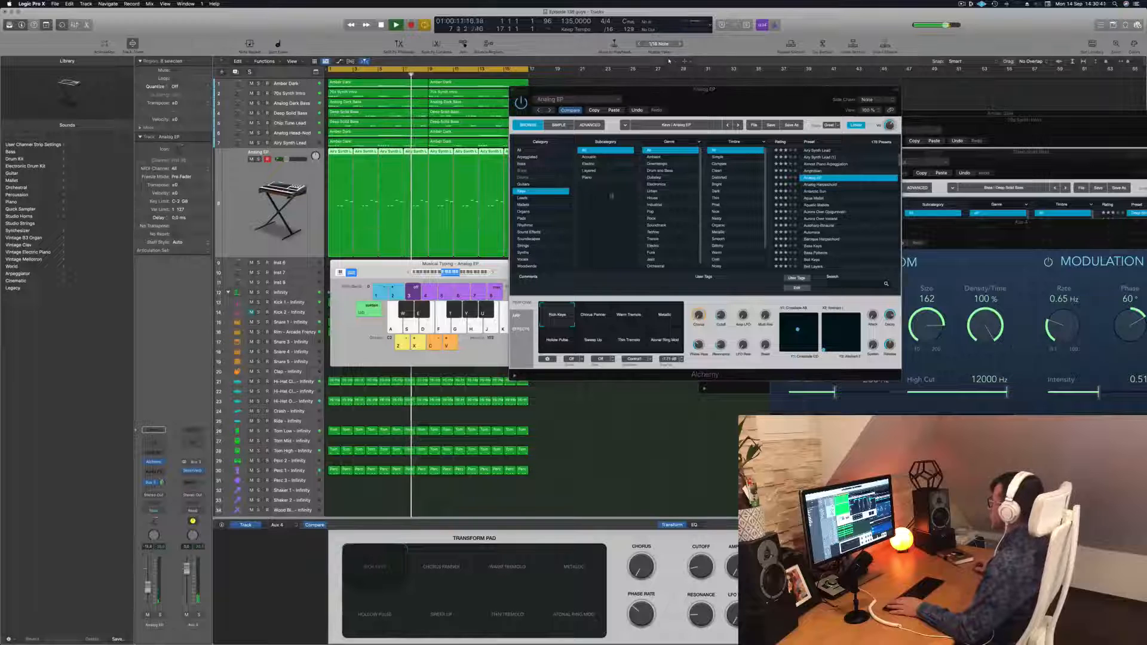
{"action": "left_click", "coordinate": [814, 192]}
{"action": "left_click", "coordinate": [814, 193]}
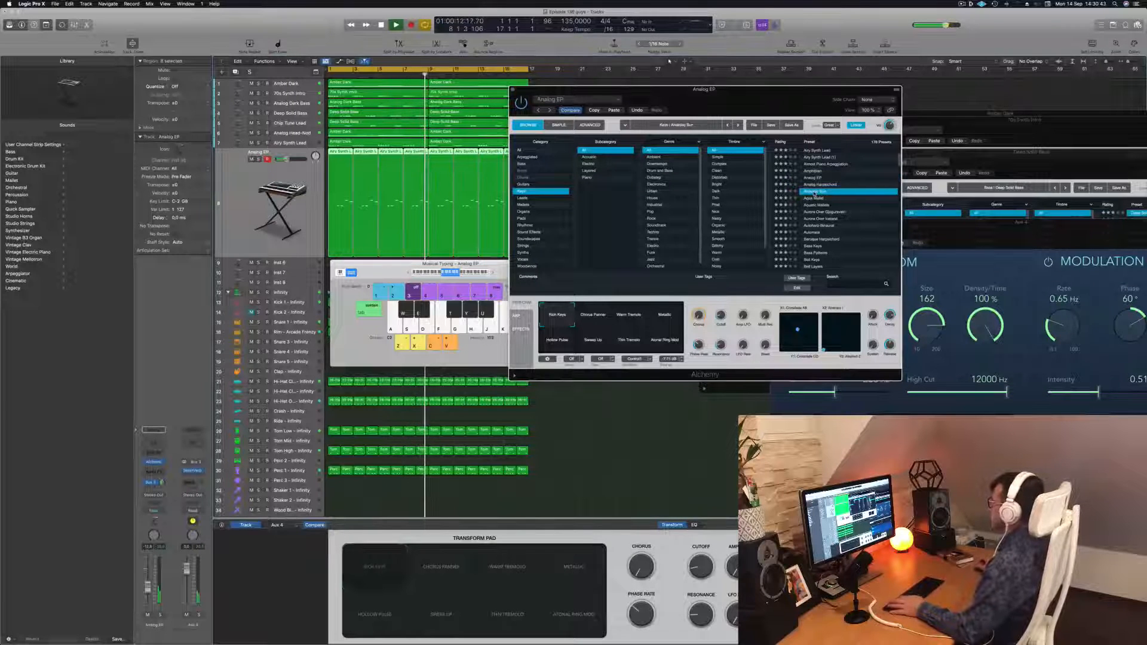
{"action": "key", "text": "Return"}
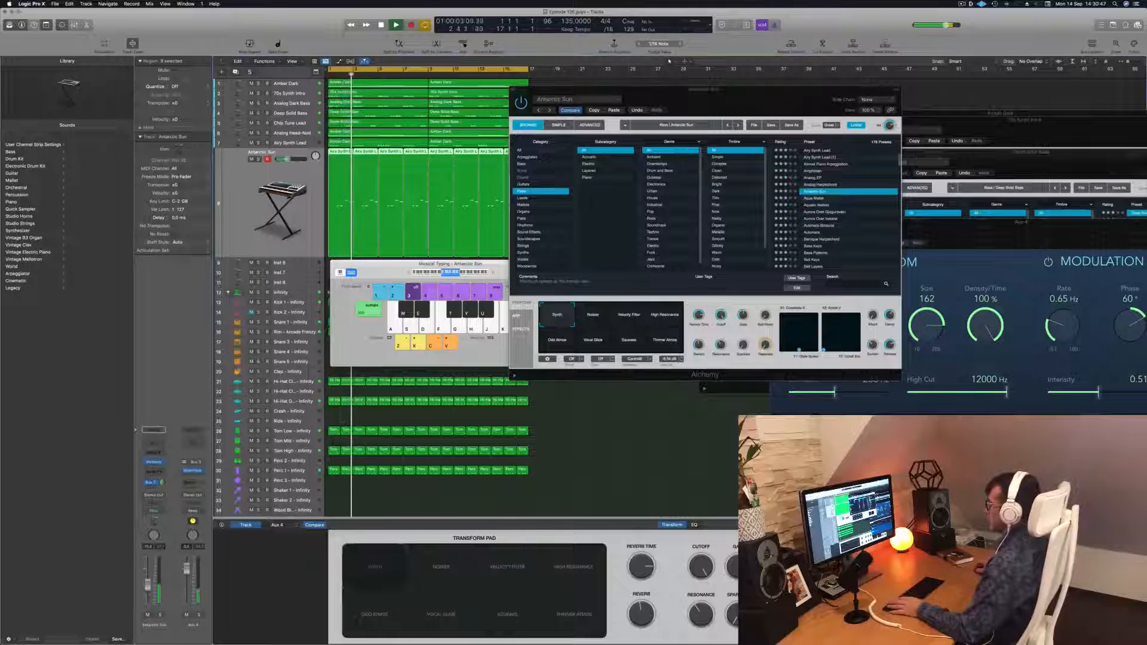
Try the Velocity Filter and High Resonance snapshots, then pick another snapshot on the transform pad
{"action": "left_click", "coordinate": [626, 321]}
{"action": "left_click", "coordinate": [630, 320]}
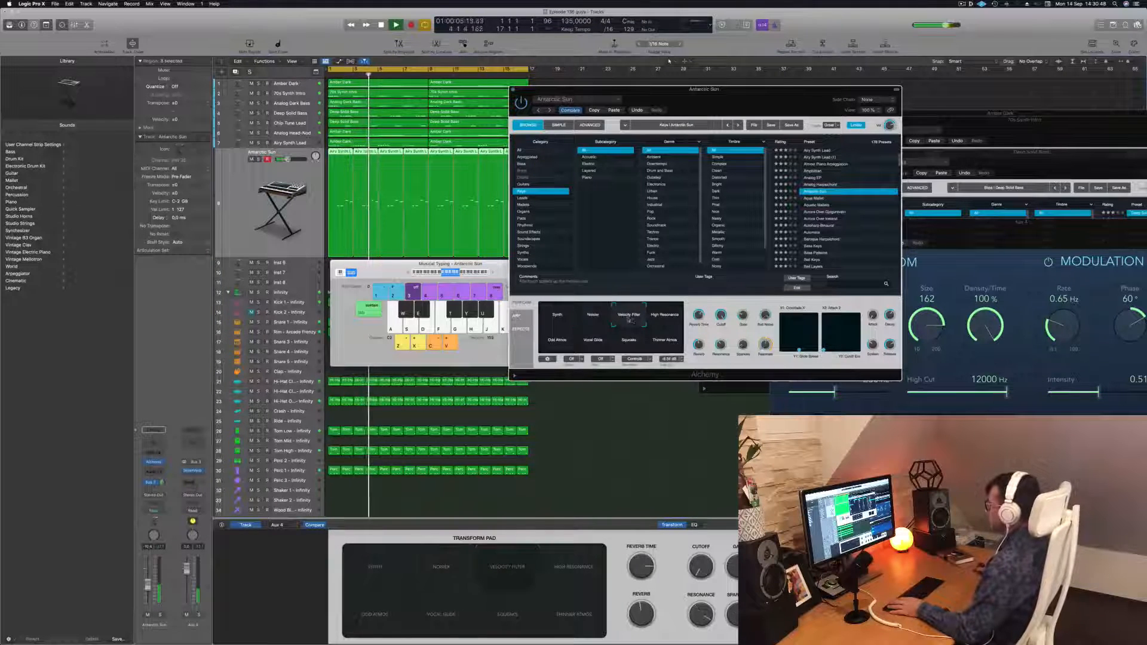
{"action": "left_click", "coordinate": [671, 320]}
{"action": "left_click", "coordinate": [556, 339]}
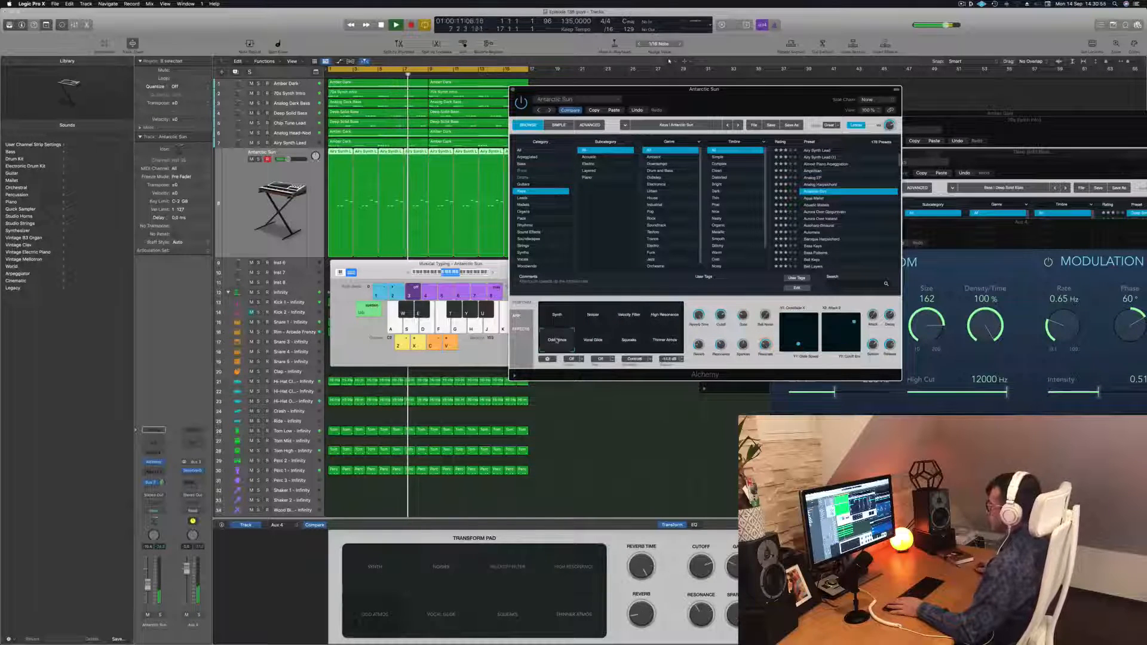
Audition the Vocal Glide, Squeeze and Theremin Atmos transform pad snapshots, settling on Vocal Glide
{"action": "left_click", "coordinate": [592, 336]}
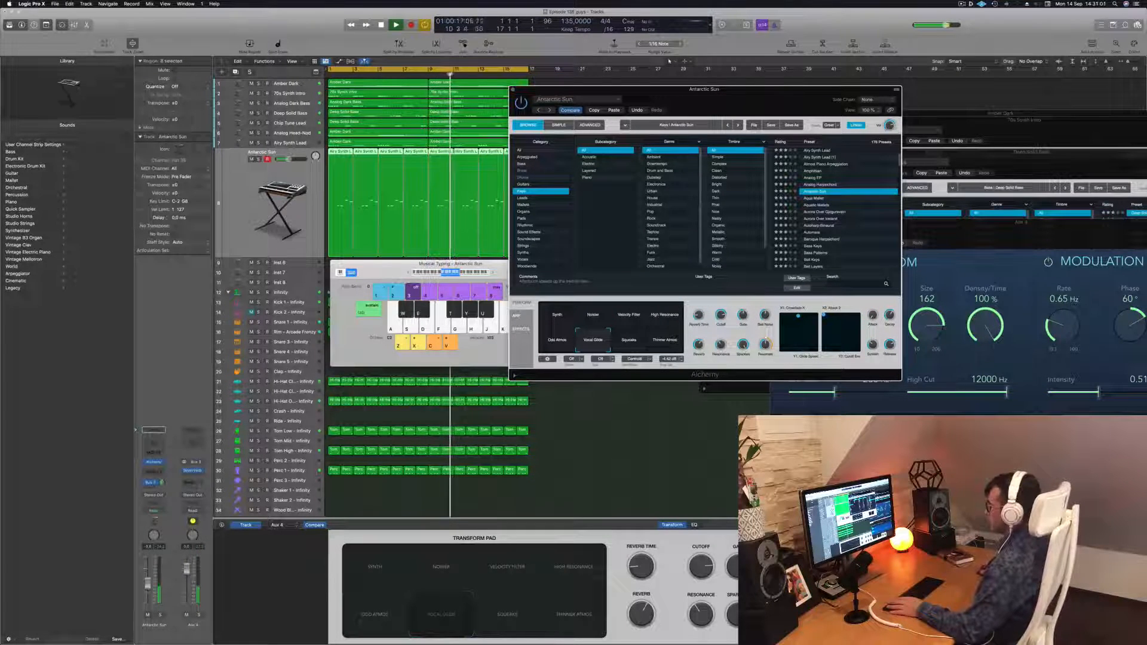
{"action": "left_click_drag", "start_coordinate": [149, 587], "coordinate": [149, 583]}
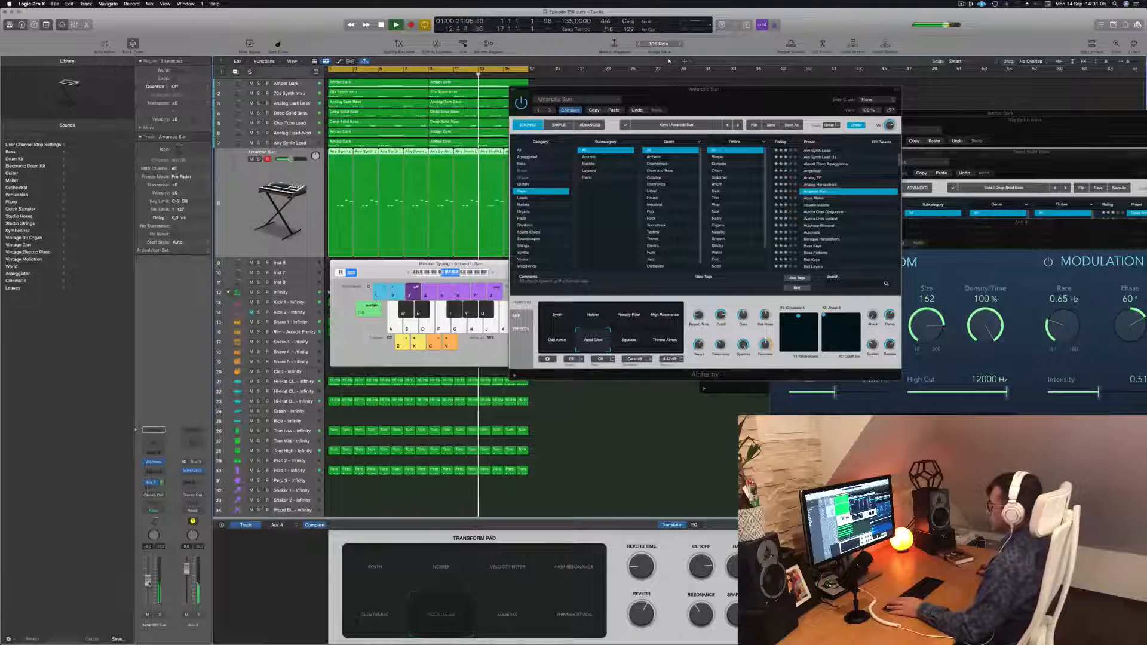
{"action": "left_click", "coordinate": [629, 335]}
{"action": "left_click", "coordinate": [668, 343]}
{"action": "left_click", "coordinate": [594, 345]}
{"action": "key", "text": "Return"}
Select the Antarctic Sun melody regions and transpose all their notes down an octave
{"action": "left_click", "coordinate": [239, 74]}
{"action": "left_click_drag", "start_coordinate": [648, 89], "coordinate": [990, 127]}
{"action": "left_click_drag", "start_coordinate": [533, 143], "coordinate": [343, 170]}
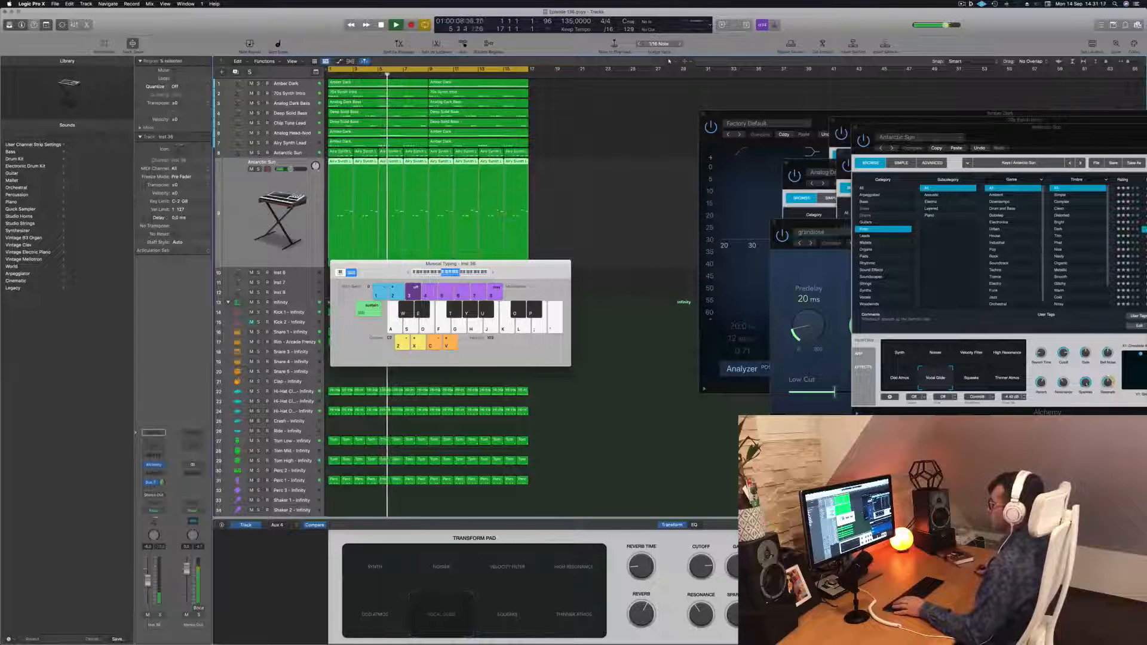
{"action": "double_click", "coordinate": [339, 162]}
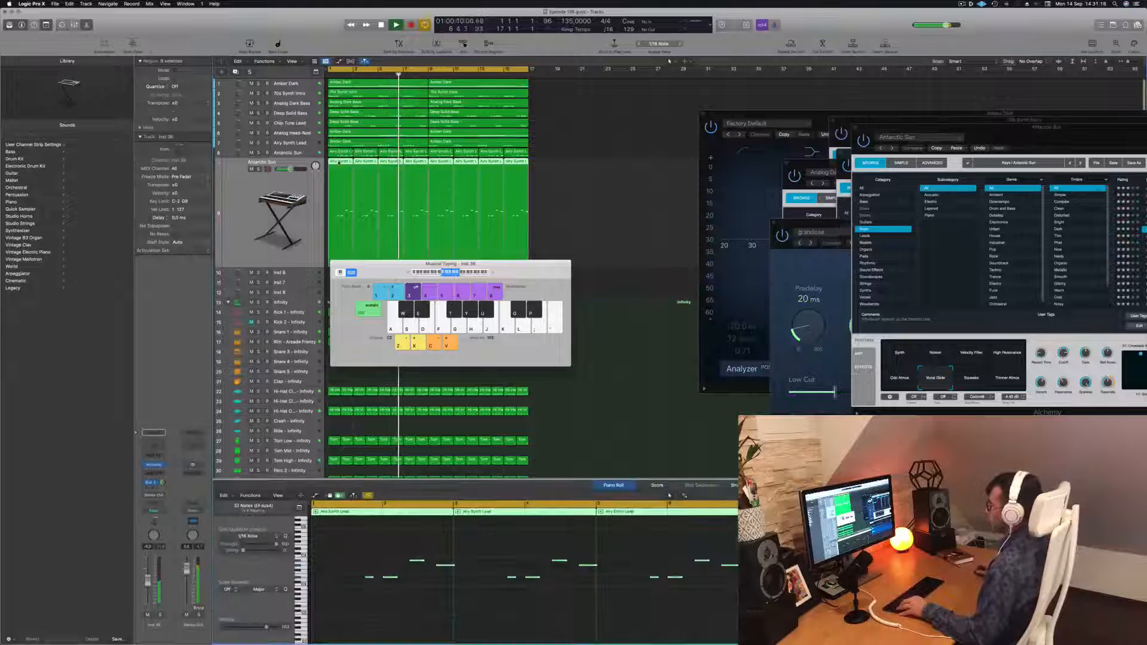
{"action": "key", "text": "super+a"}
{"action": "key", "text": "alt+shift+Down"}
{"action": "key", "text": "Return"}
{"action": "left_click", "coordinate": [558, 182]}
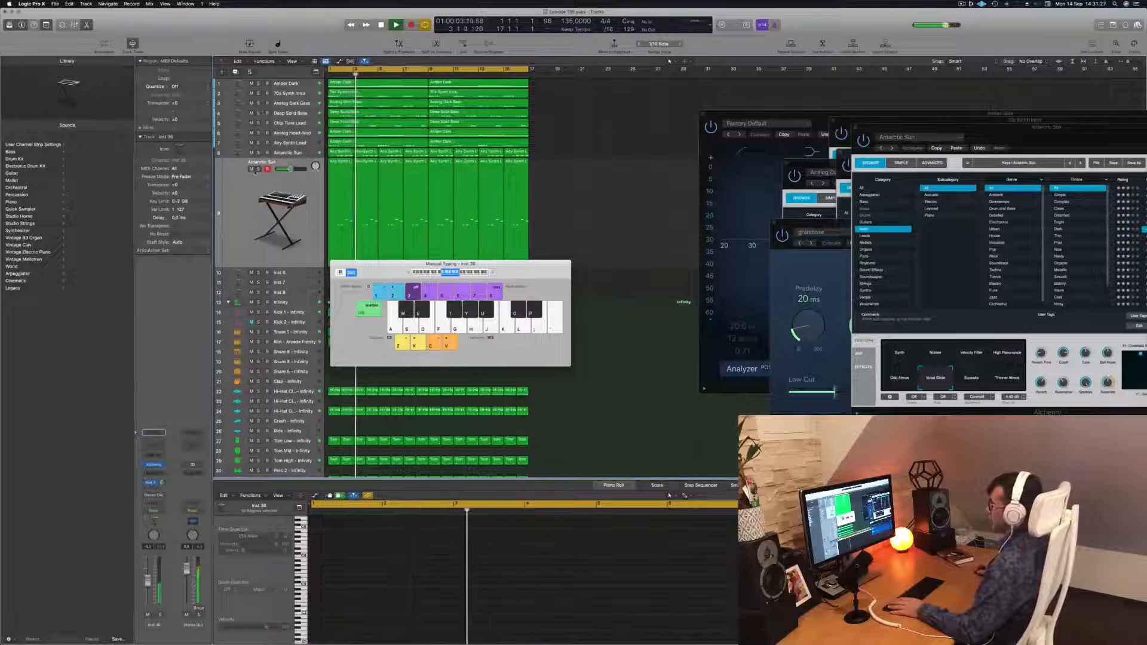
Reselect the melody regions and transpose all their notes up an octave and one semitone
{"action": "left_click", "coordinate": [251, 169]}
{"action": "left_click", "coordinate": [251, 169]}
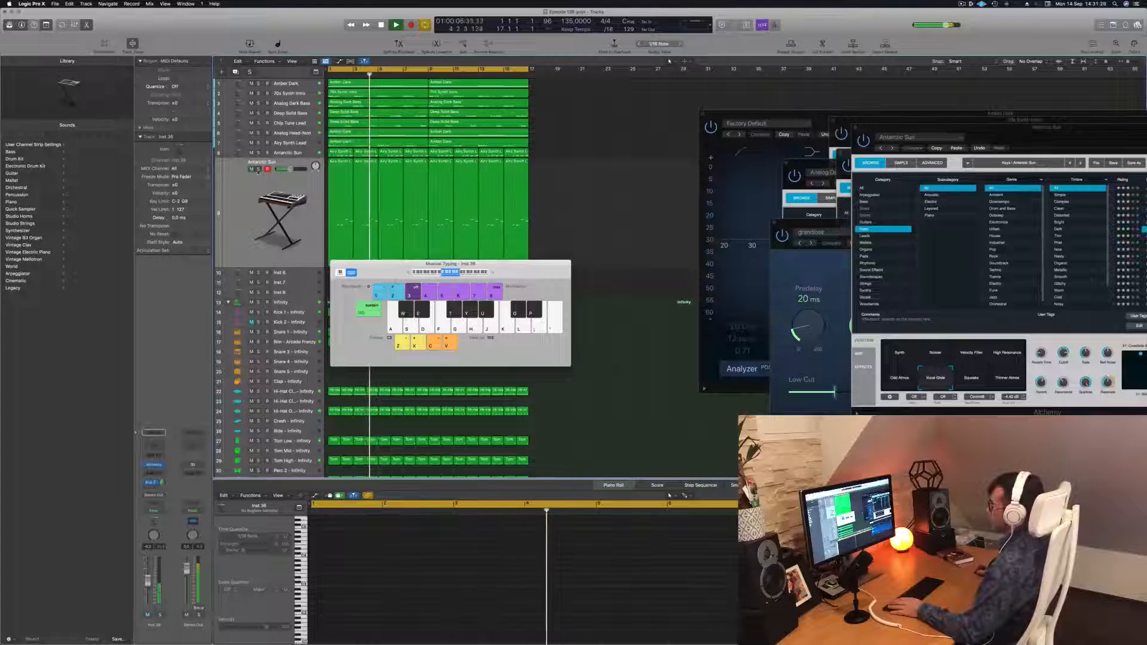
{"action": "left_click_drag", "start_coordinate": [534, 201], "coordinate": [343, 224]}
{"action": "left_click", "coordinate": [469, 590]}
{"action": "key", "text": "super+a"}
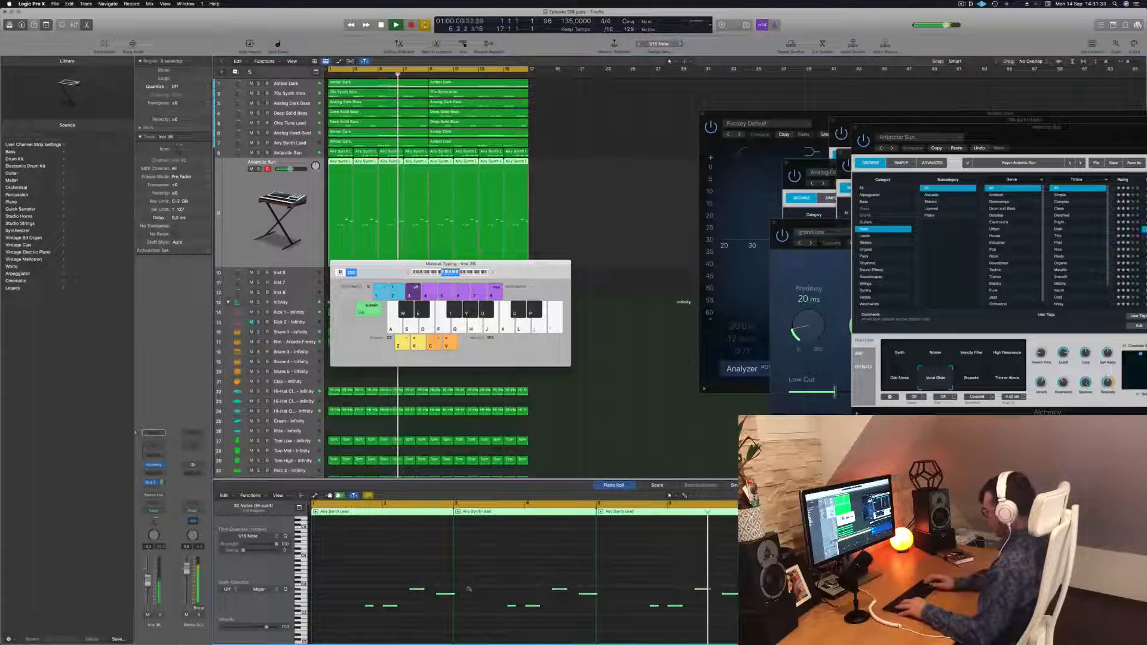
{"action": "key", "text": "alt+shift+Up"}
{"action": "key", "text": "Up"}
{"action": "key", "text": "Return"}
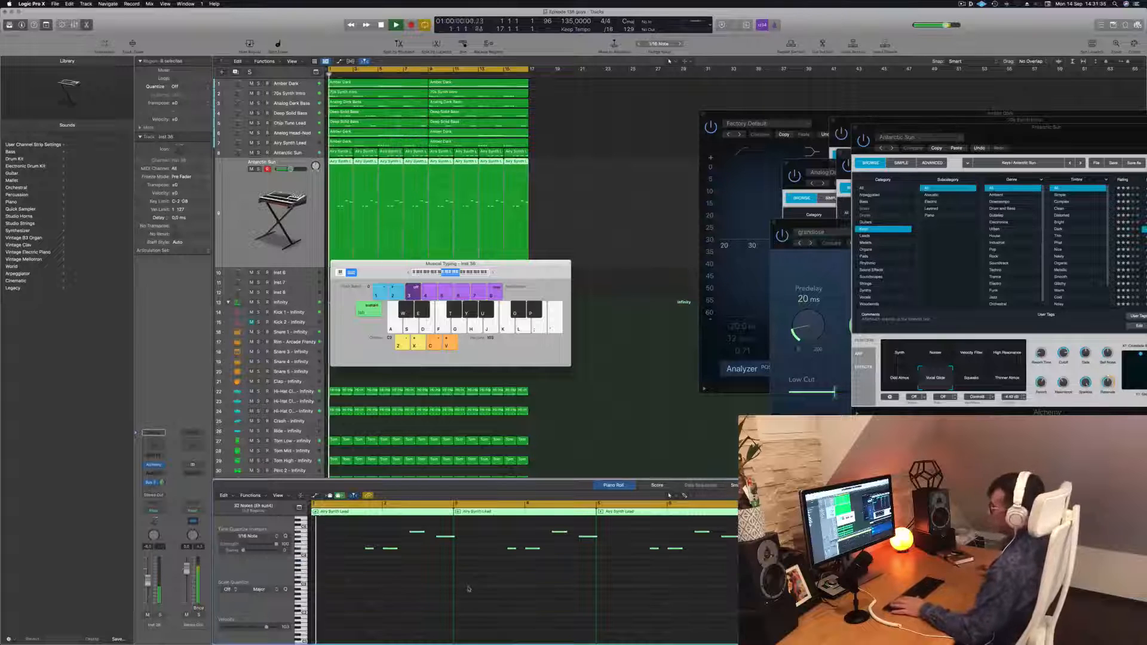
Mute the selected Antarctic Sun melody regions
{"action": "left_click_drag", "start_coordinate": [376, 272], "coordinate": [722, 265]}
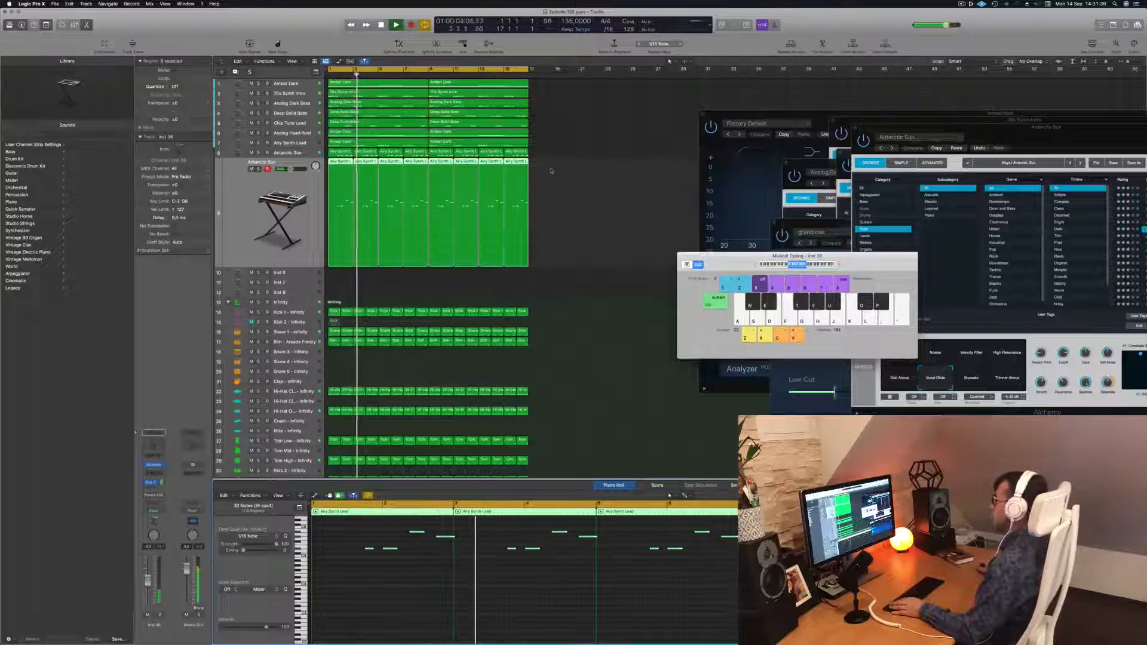
{"action": "key", "text": "m"}
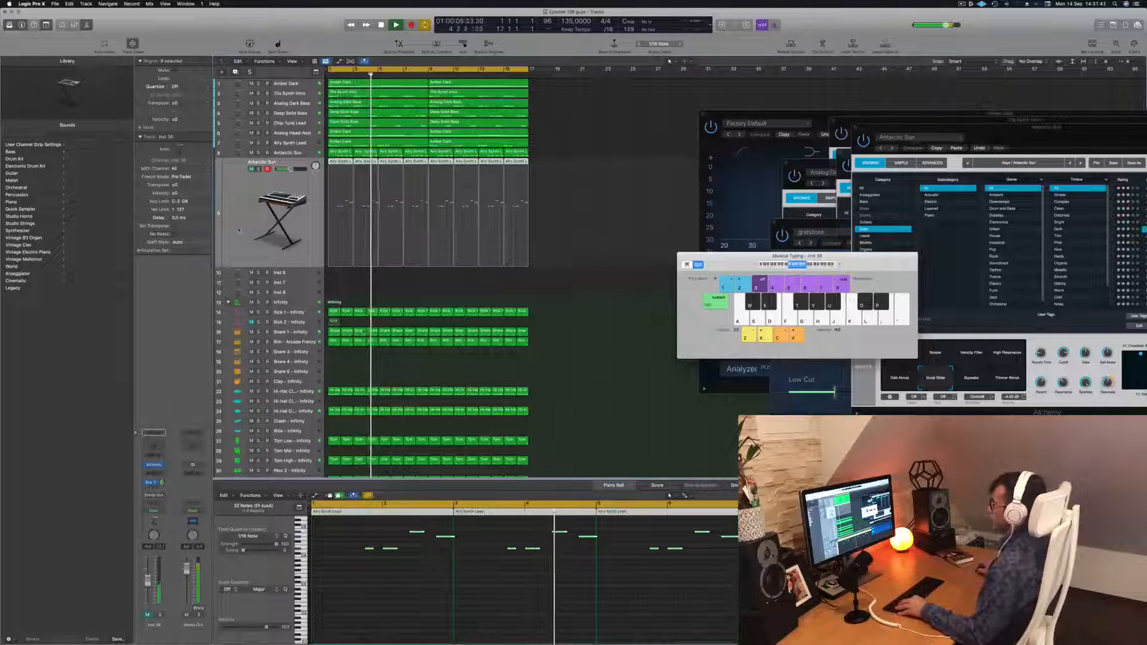
{"action": "left_click", "coordinate": [238, 228]}
{"action": "key", "text": "super+Up"}
{"action": "key", "text": "super+Up"}
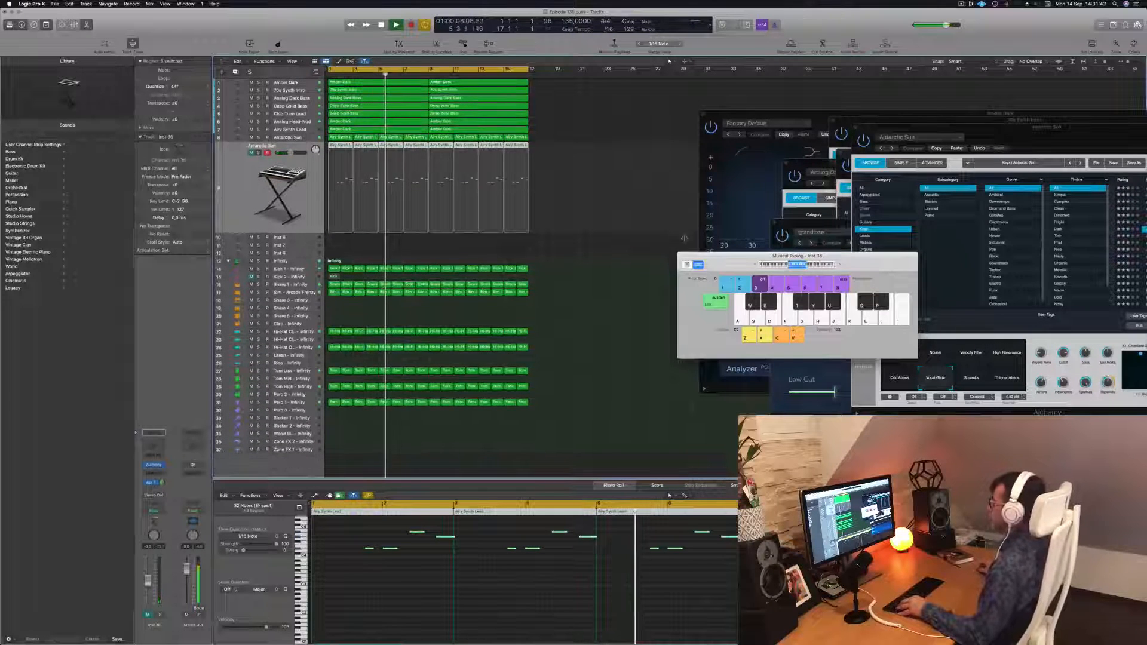
Close and reposition the floating plug-in and keyboard windows around the arrangement
{"action": "left_click_drag", "start_coordinate": [750, 264], "coordinate": [976, 268]}
{"action": "left_click", "coordinate": [463, 193]}
{"action": "left_click_drag", "start_coordinate": [744, 113], "coordinate": [670, 115]}
{"action": "key", "text": "super+w"}
{"action": "left_click_drag", "start_coordinate": [944, 128], "coordinate": [817, 309]}
{"action": "left_click_drag", "start_coordinate": [922, 262], "coordinate": [922, 211]}
{"action": "key", "text": "super+Right"}
{"action": "key", "text": "super+Left"}
{"action": "key", "text": "super+Left"}
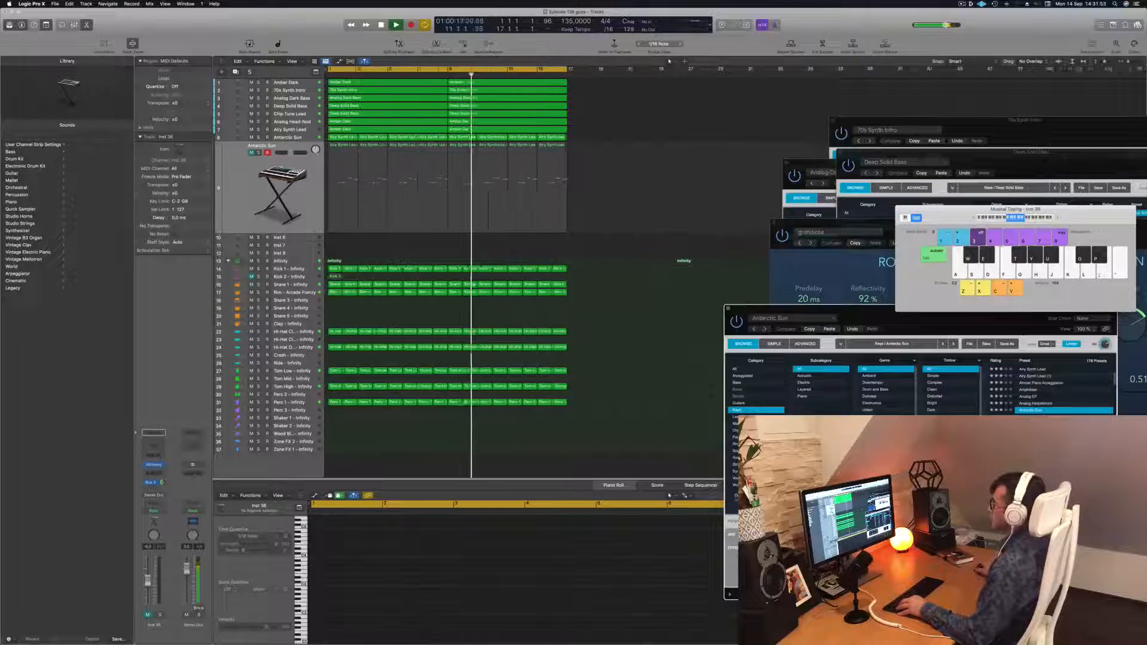
{"action": "key", "text": "super+Up"}
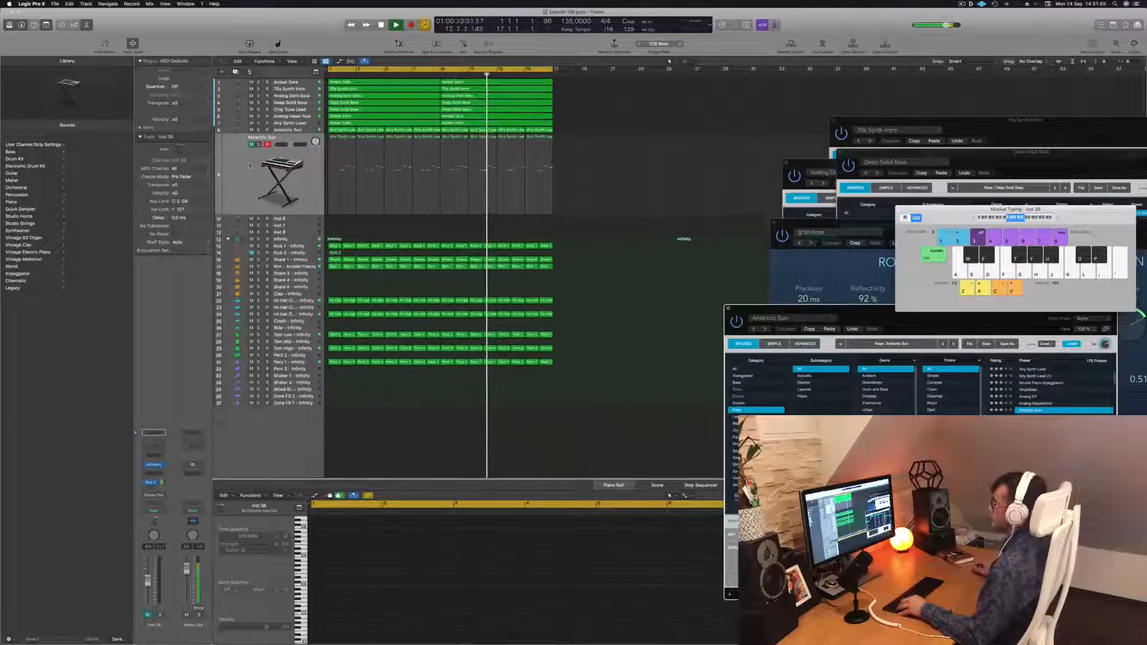
Select all regions and rename them after their tracks
{"action": "left_click", "coordinate": [250, 166]}
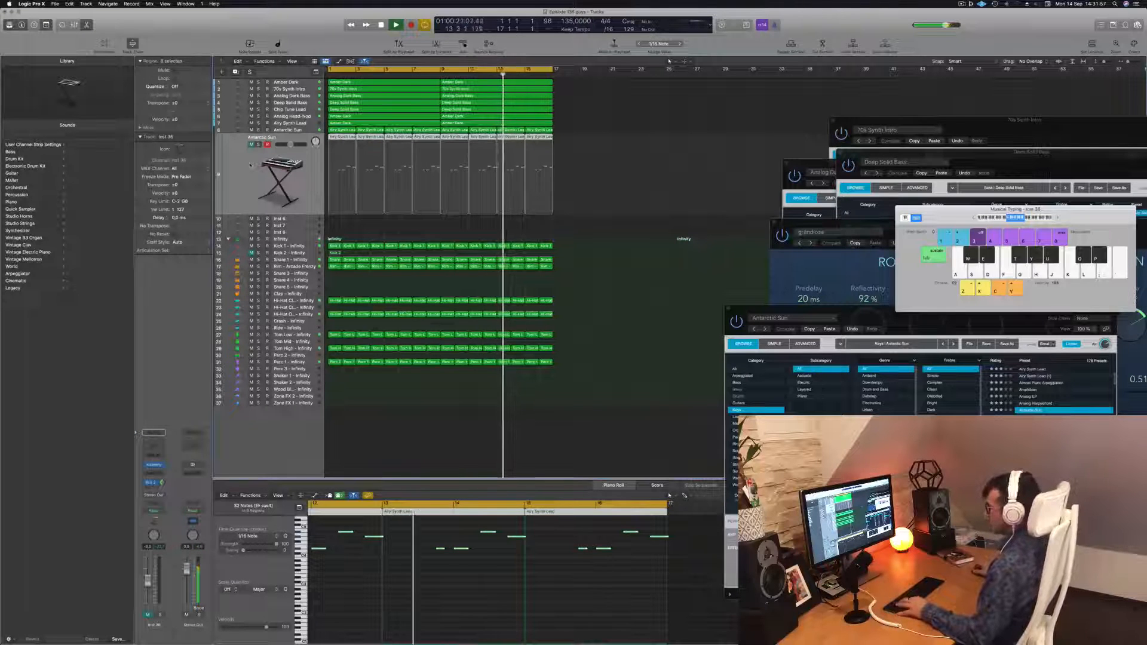
{"action": "key", "text": "super+a"}
{"action": "right_click", "coordinate": [436, 102]}
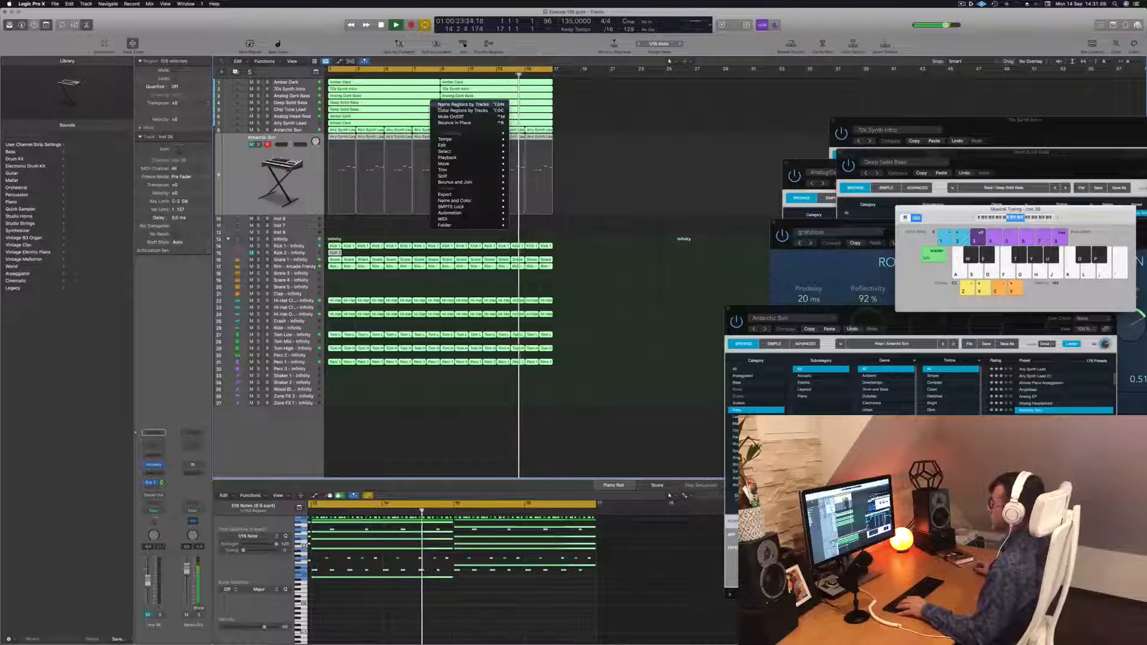
{"action": "left_click", "coordinate": [441, 105]}
{"action": "left_click", "coordinate": [630, 118]}
Select the Airy Synth Lead track and play back the arrangement from the start
{"action": "left_click", "coordinate": [250, 179]}
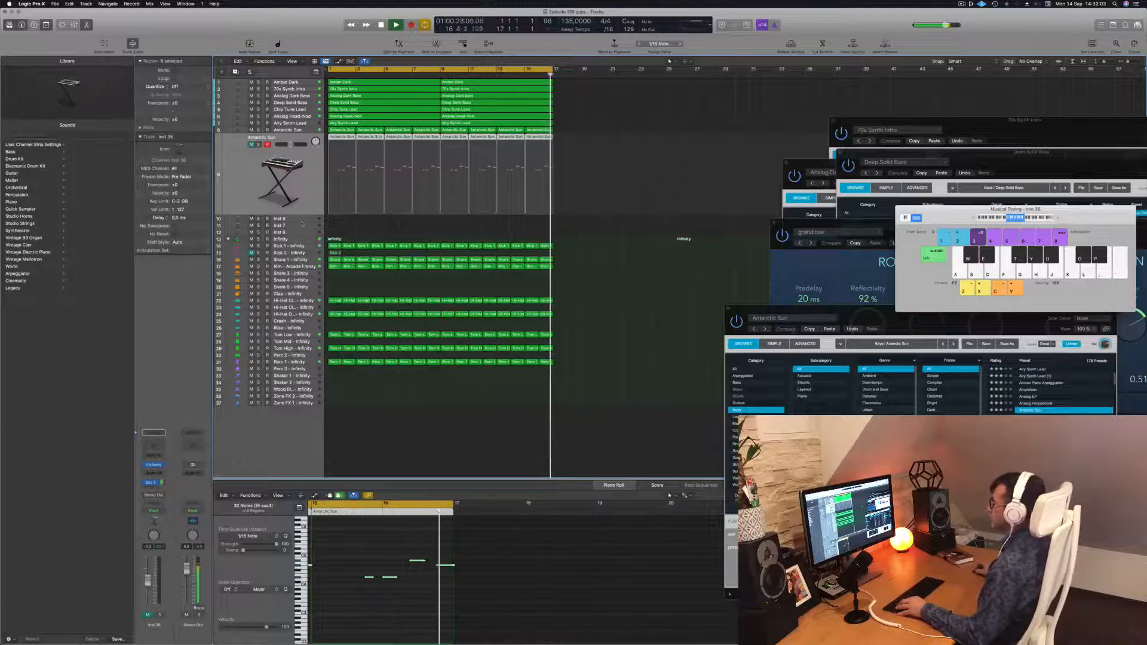
{"action": "left_click", "coordinate": [296, 129]}
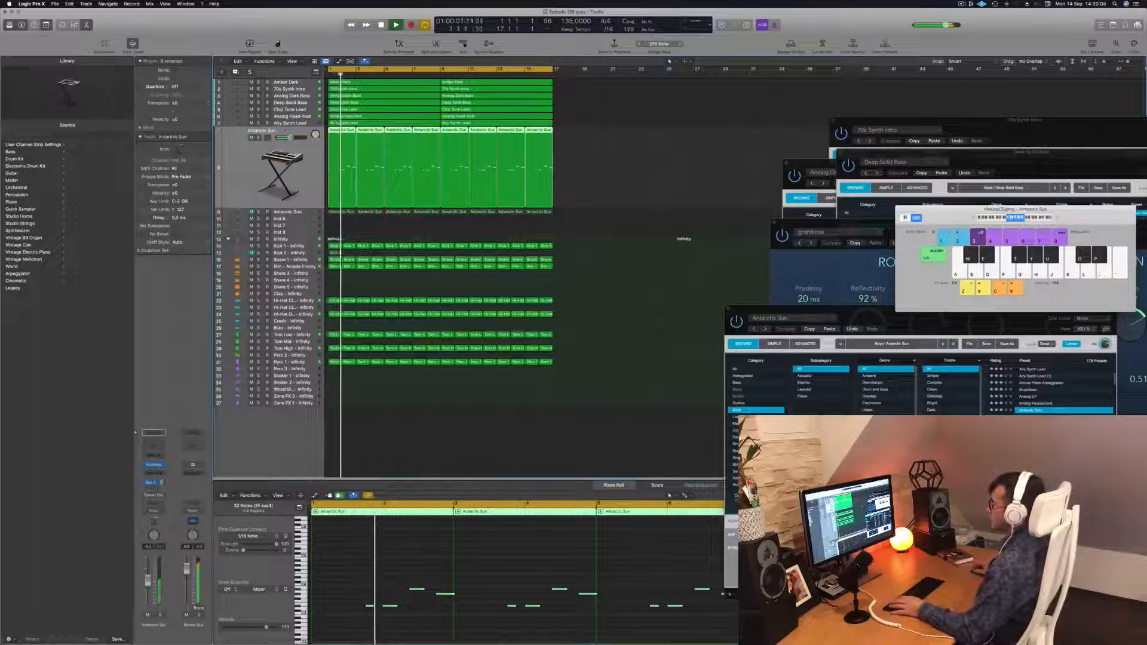
{"action": "left_click", "coordinate": [298, 214]}
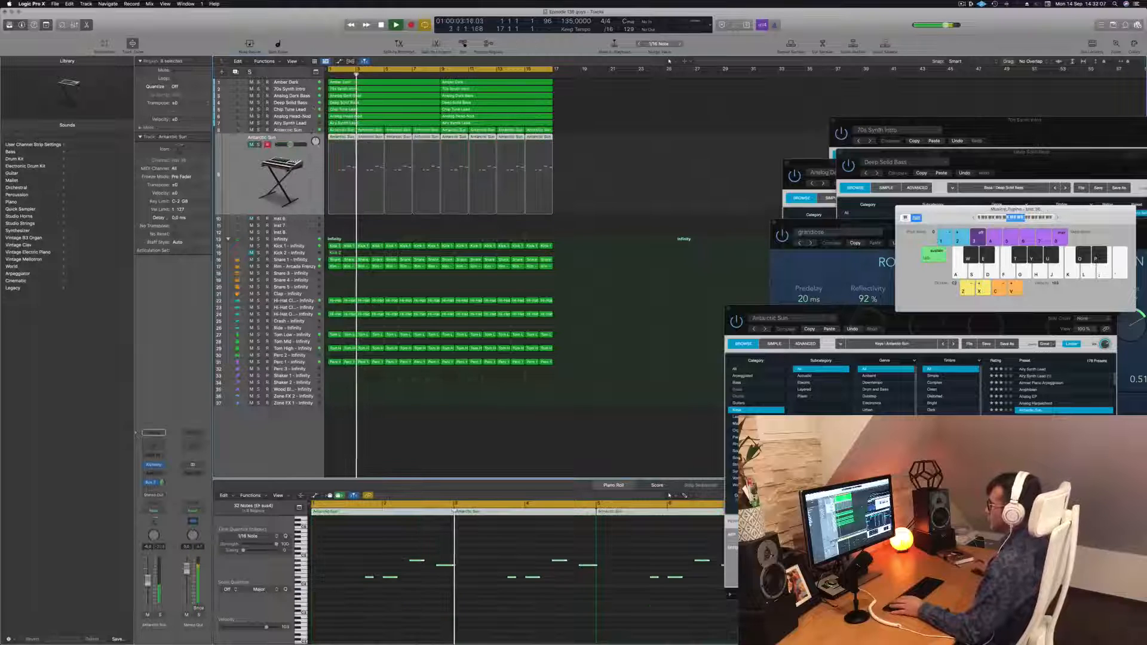
{"action": "left_click", "coordinate": [302, 124]}
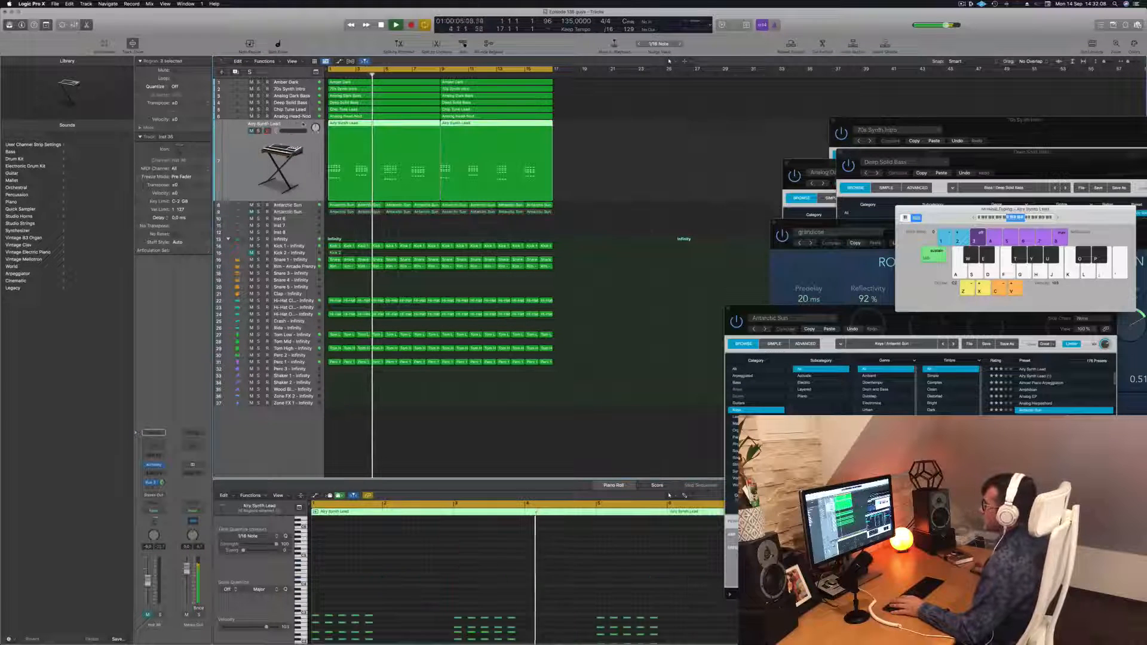
{"action": "key", "text": "space"}
{"action": "key", "text": "space"}
{"action": "key", "text": "space"}
{"action": "key", "text": "space"}
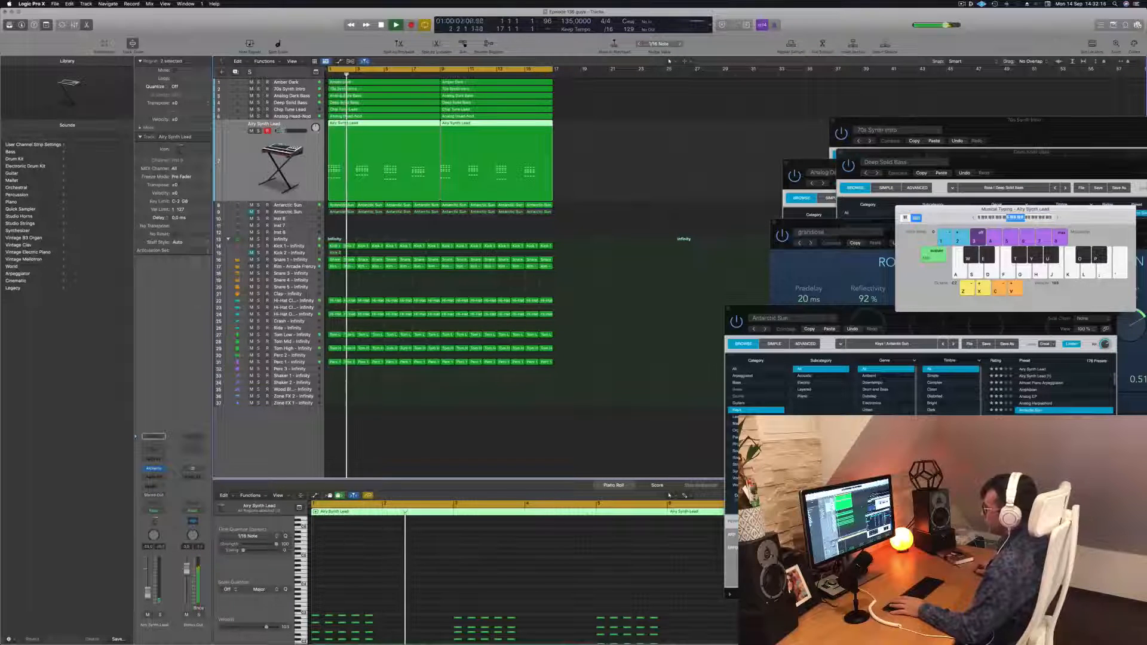
{"action": "key", "text": "Return"}
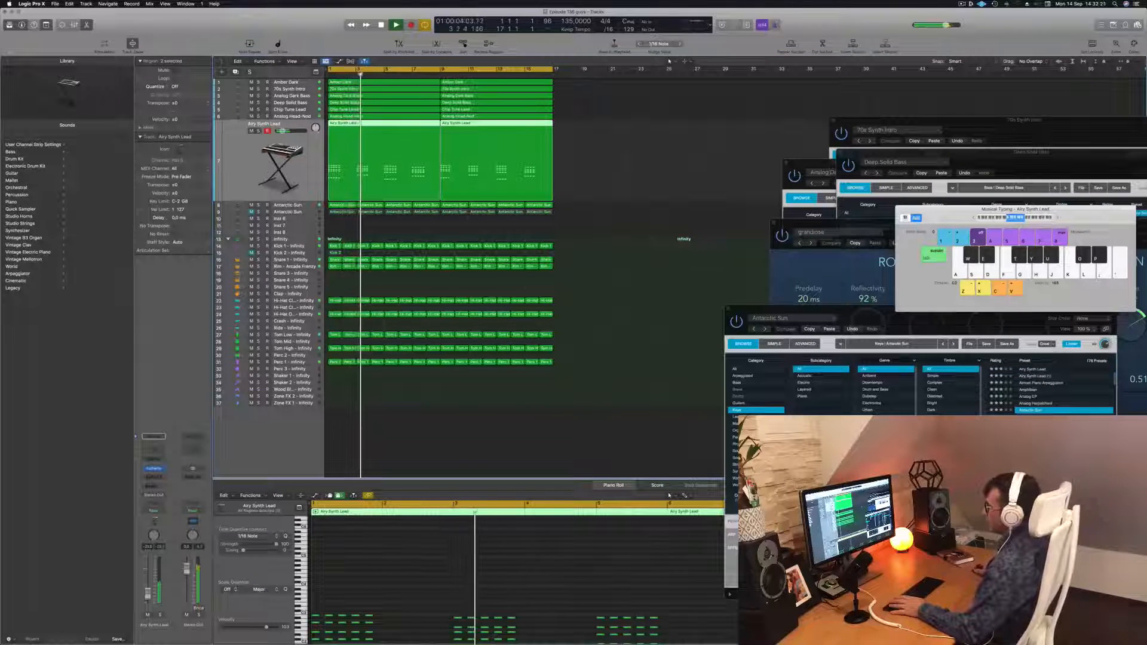
Add a send from the Airy Synth Lead channel to Bus 3 and set its send level
{"action": "left_click", "coordinate": [154, 468]}
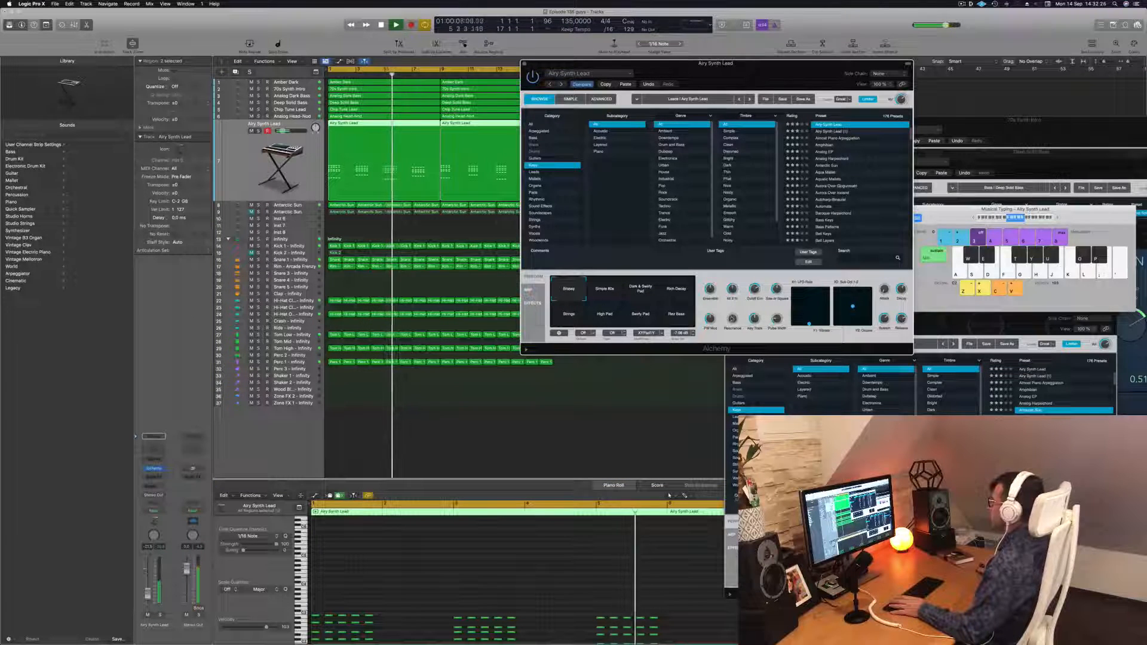
{"action": "key", "text": "Return"}
{"action": "left_click_drag", "start_coordinate": [147, 597], "coordinate": [148, 595]}
{"action": "left_click", "coordinate": [153, 486]}
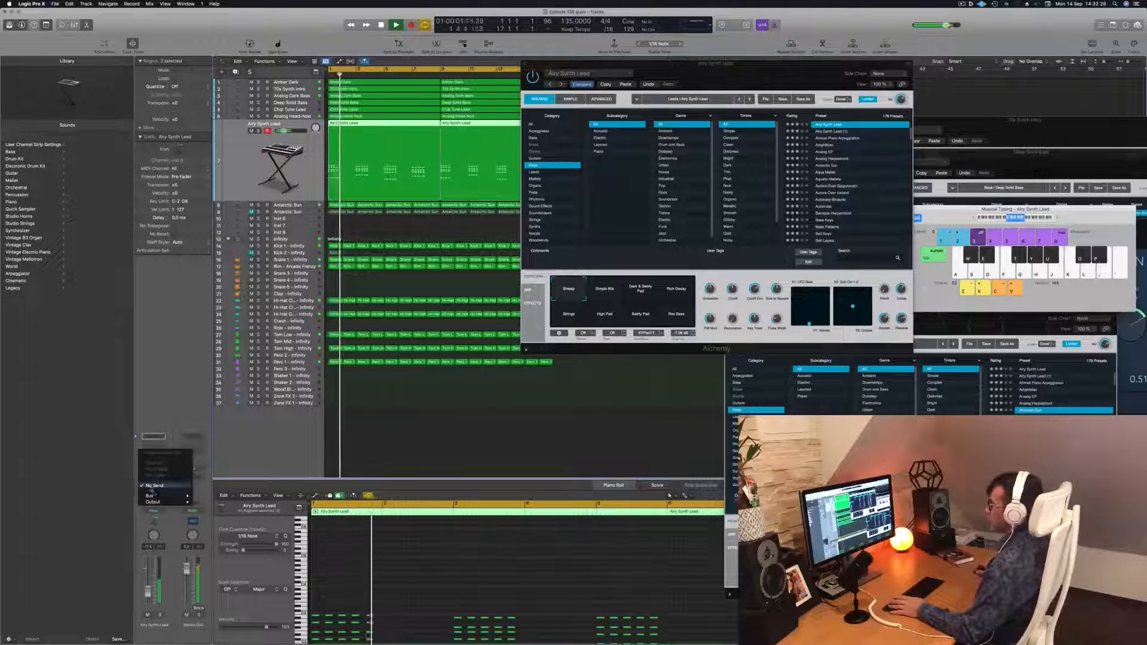
{"action": "mouse_move", "coordinate": [156, 497]}
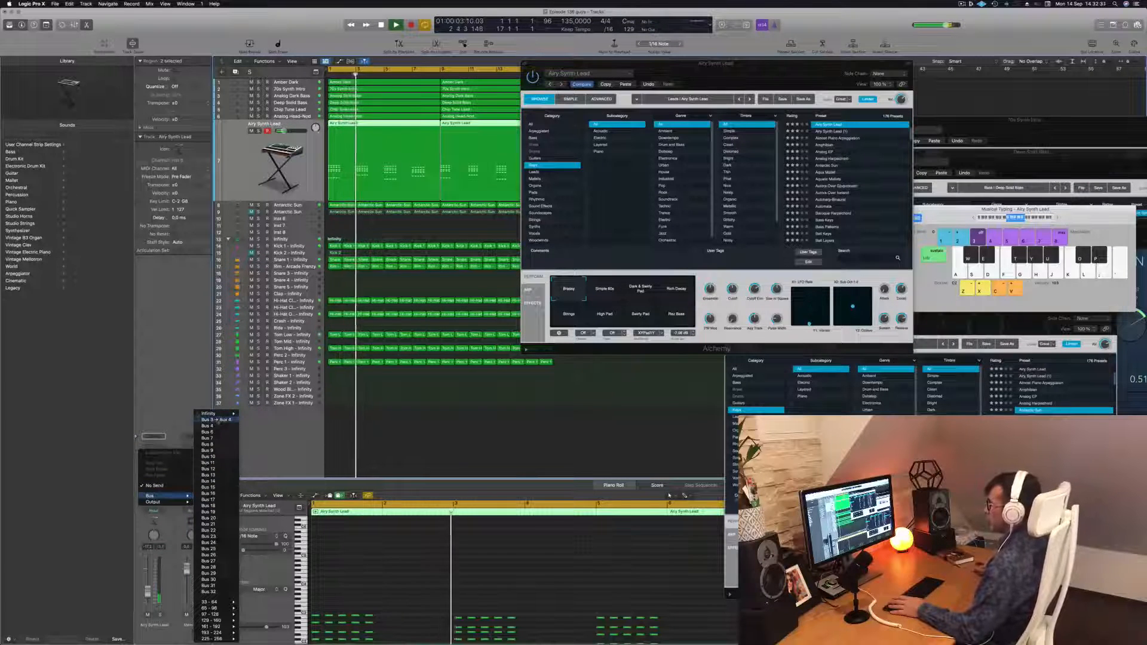
{"action": "left_click", "coordinate": [217, 419]}
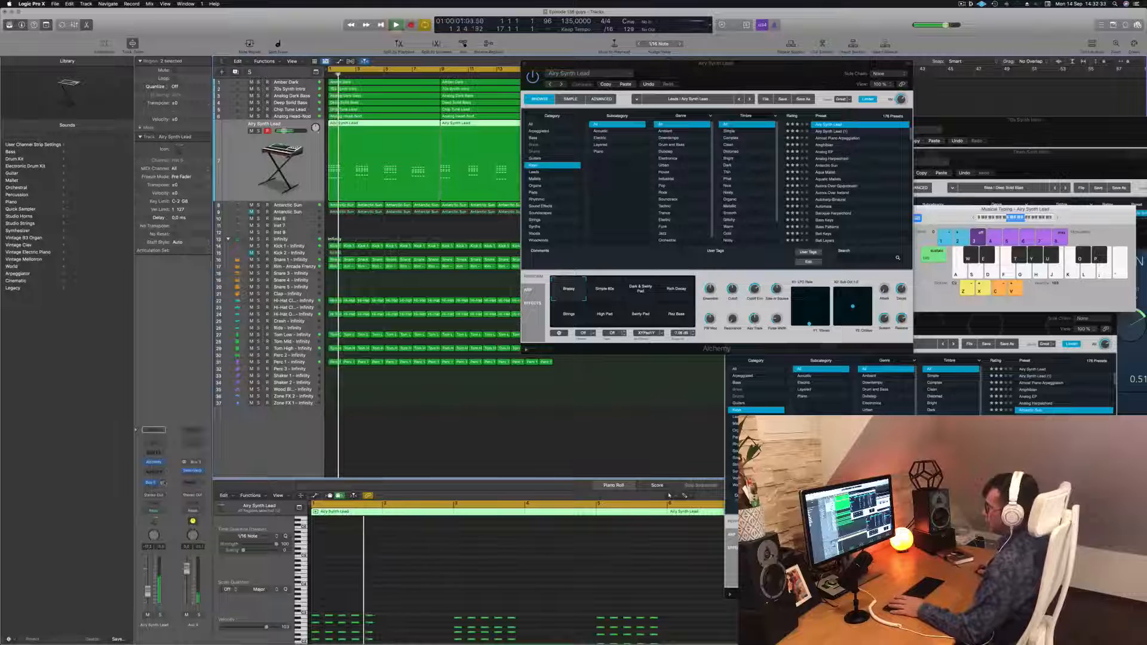
{"action": "left_click_drag", "start_coordinate": [164, 483], "coordinate": [163, 480]}
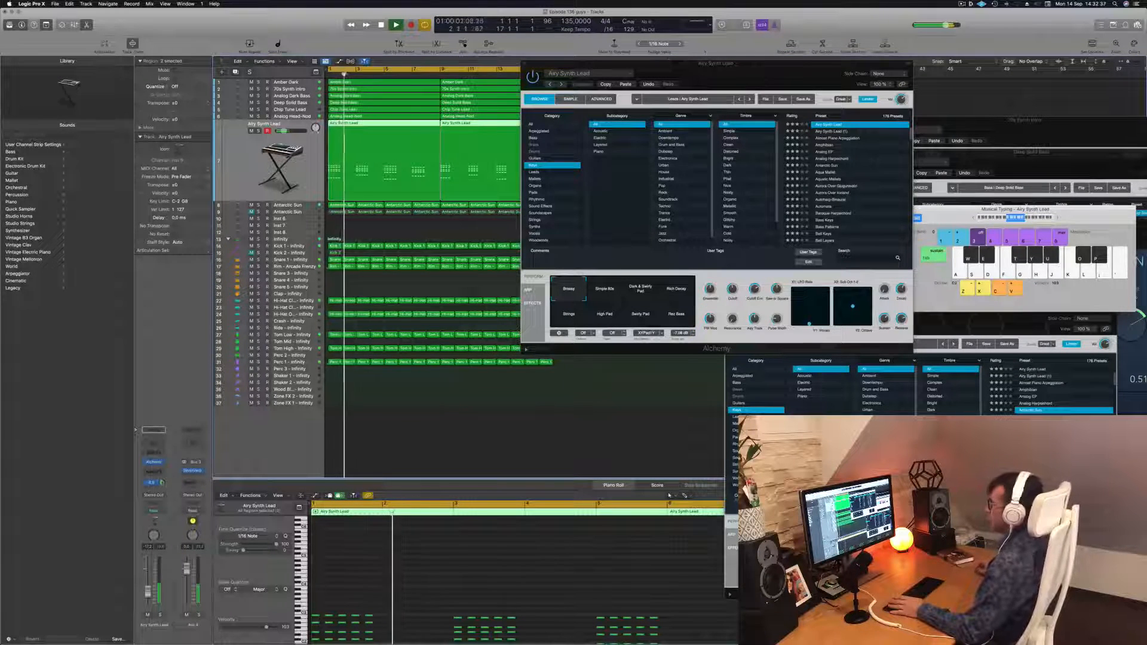
{"action": "left_click_drag", "start_coordinate": [667, 73], "coordinate": [553, 93]}
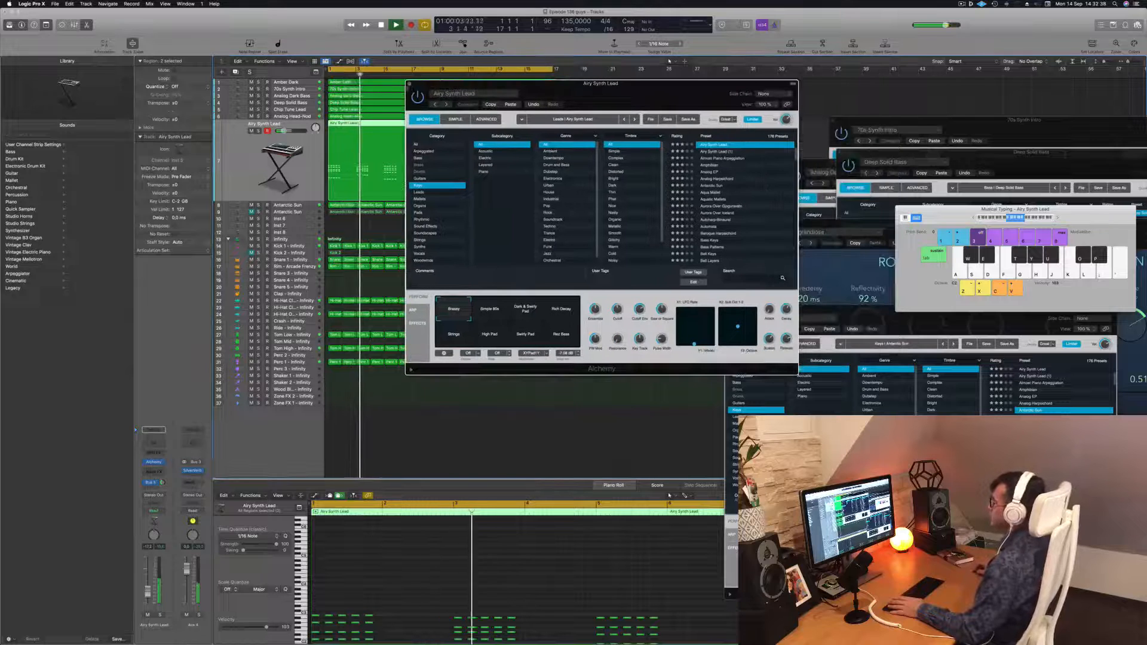
{"action": "left_click", "coordinate": [410, 85]}
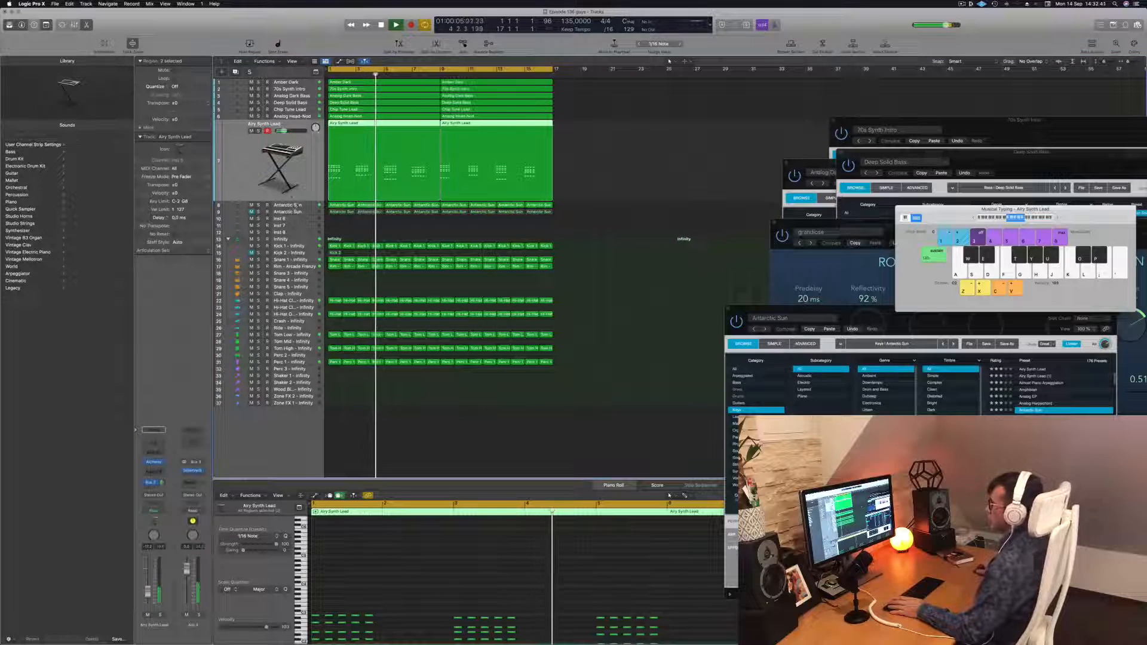
Open the Analog Head-Nod track's Alchemy instrument and nudge one of its performance knobs
{"action": "key", "text": "Down"}
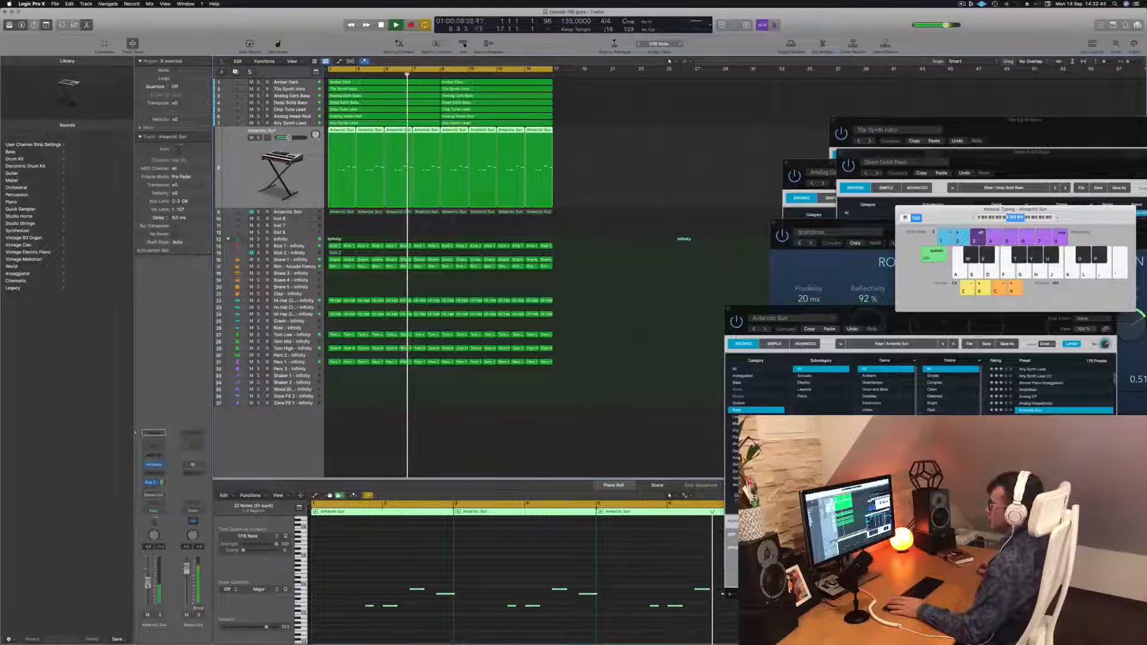
{"action": "left_click", "coordinate": [591, 292]}
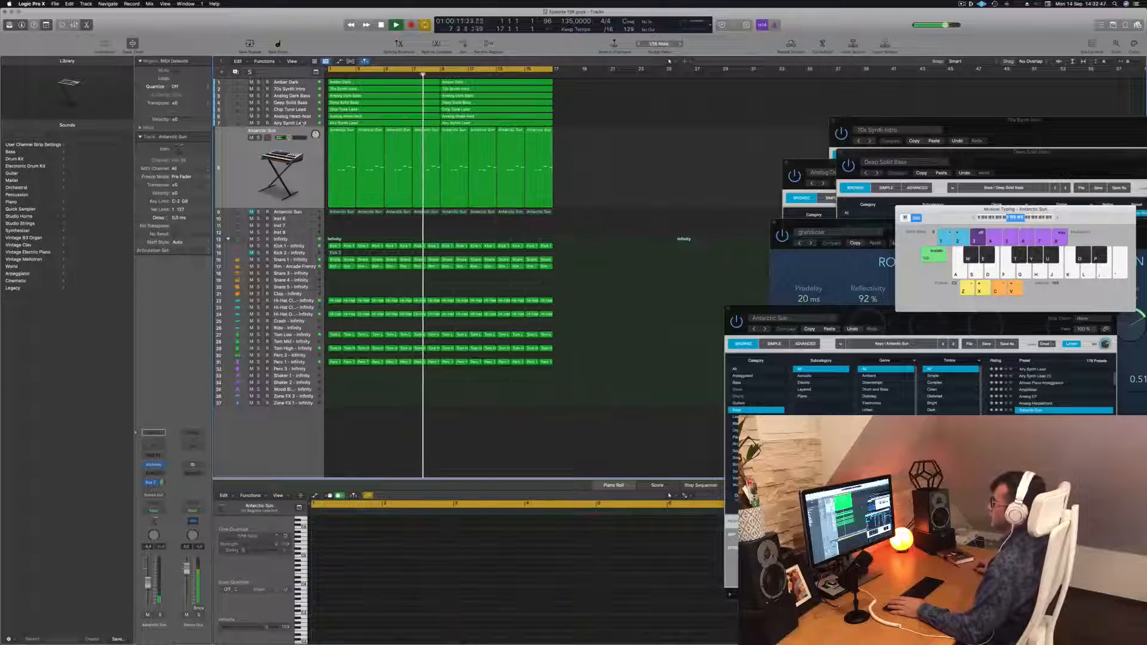
{"action": "left_click", "coordinate": [302, 123]}
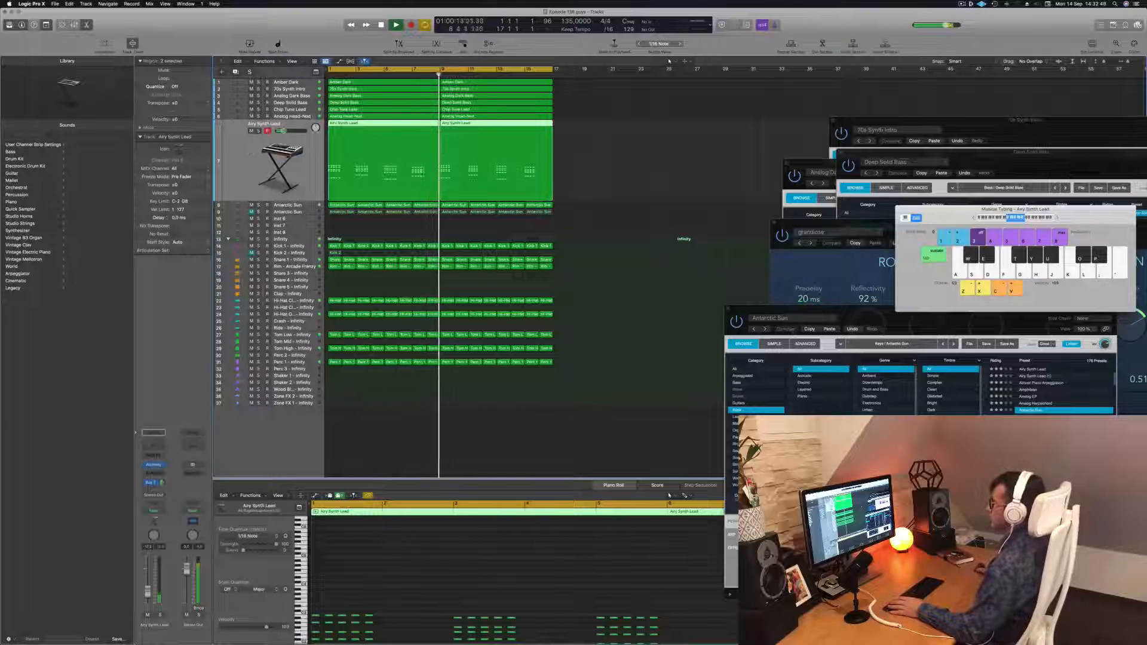
{"action": "left_click", "coordinate": [304, 117]}
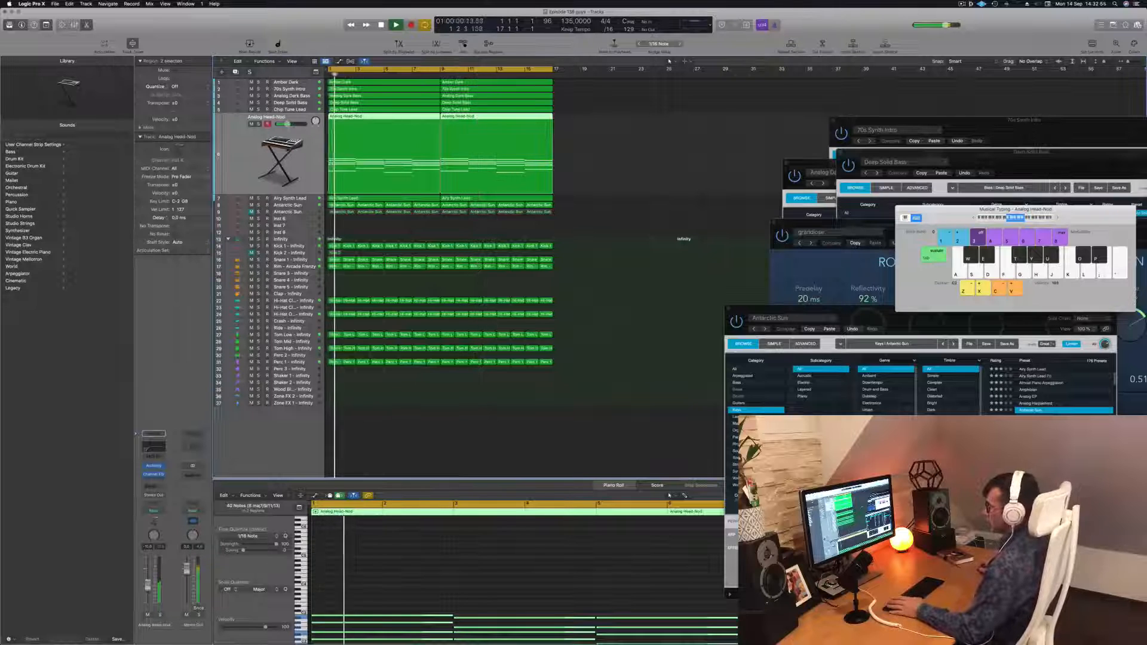
{"action": "left_click", "coordinate": [154, 466]}
{"action": "mouse_move", "coordinate": [741, 306]}
{"action": "left_mouse_down"}
{"action": "mouse_move", "coordinate": [744, 249]}
{"action": "mouse_move", "coordinate": [740, 313]}
{"action": "left_mouse_up"}
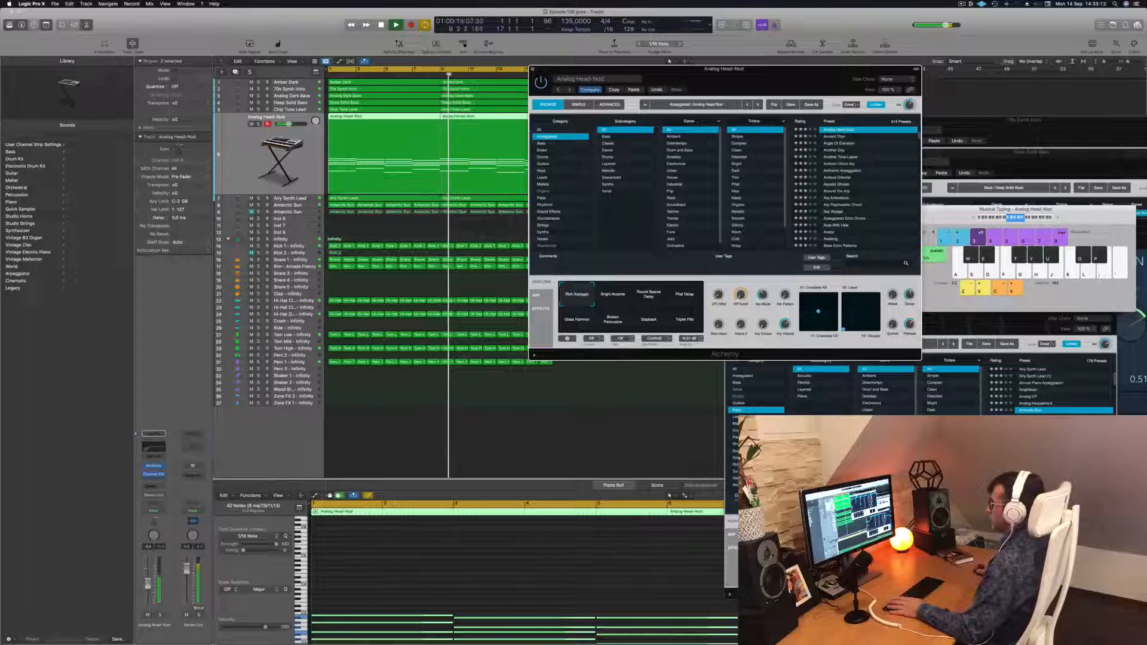
{"action": "left_click", "coordinate": [532, 70]}
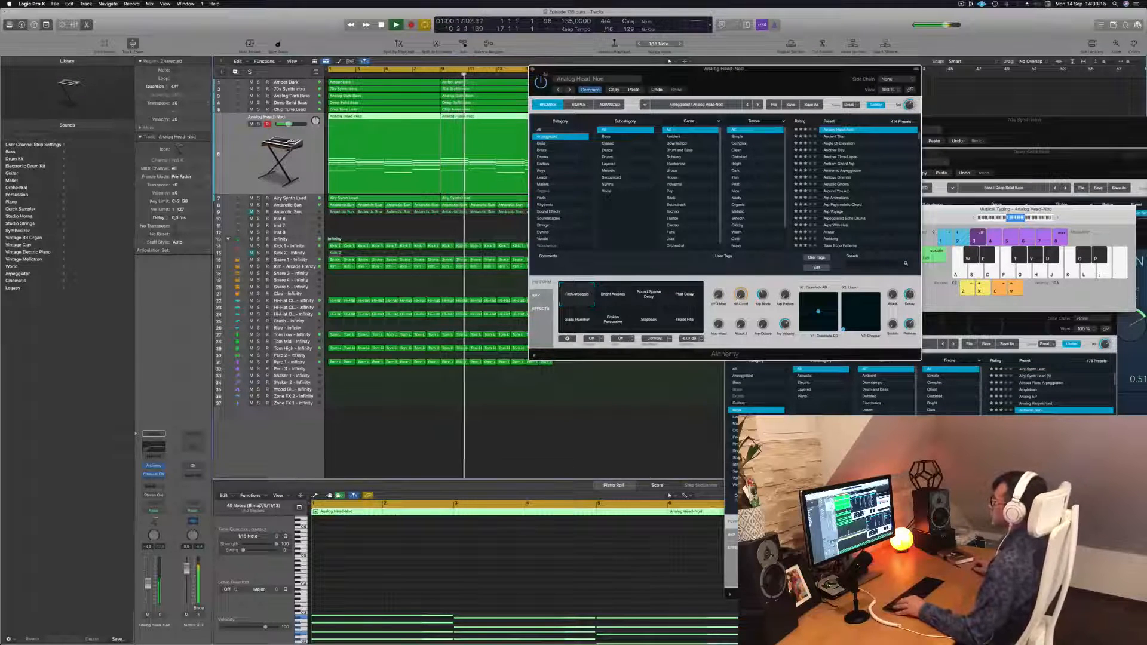
{"action": "scroll", "coordinate": [592, 188], "scroll_direction": "down", "scroll_amount": 3}
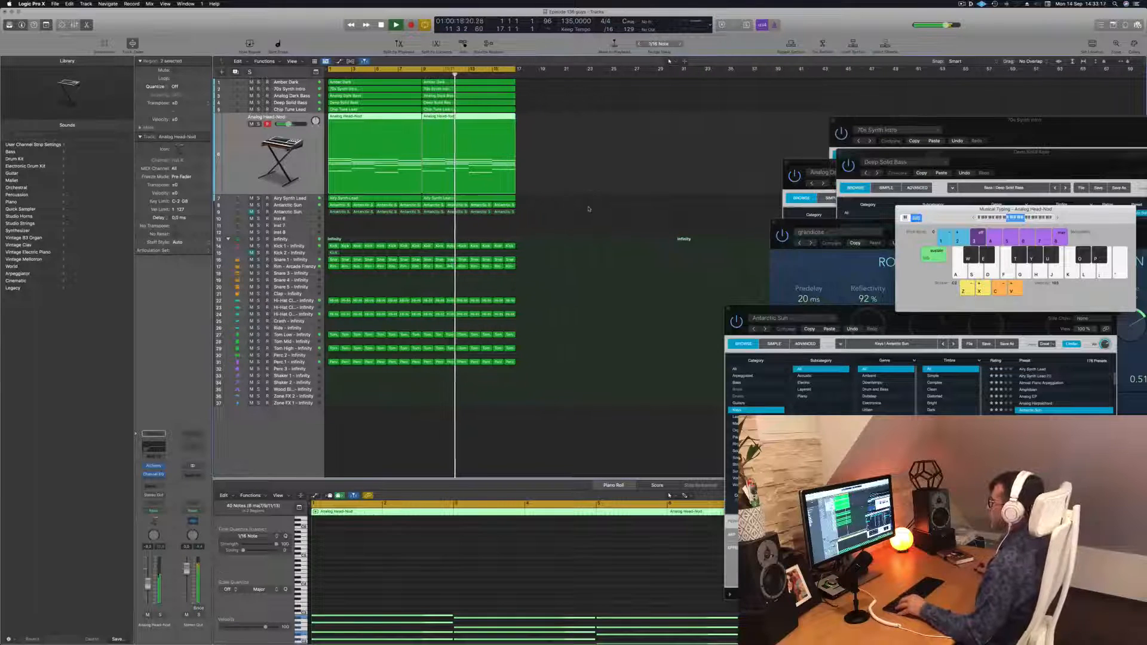
{"action": "left_click", "coordinate": [589, 209]}
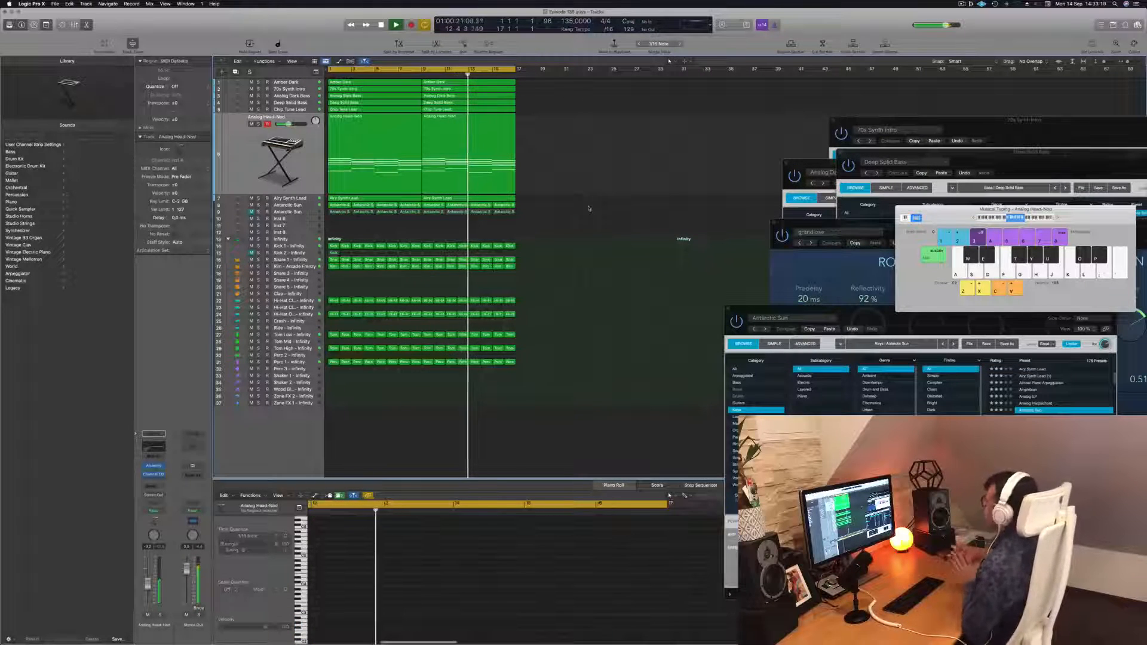